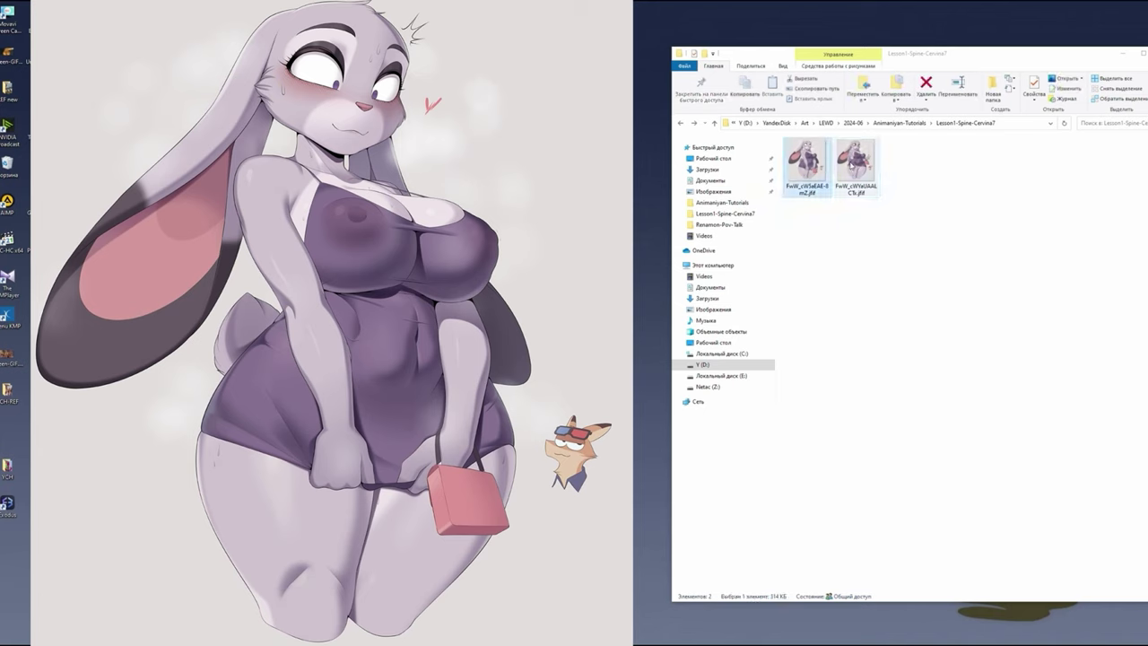
Create a new Photoshop document named Judy.psd beside the bunny images and open it.
left_click(853, 194)
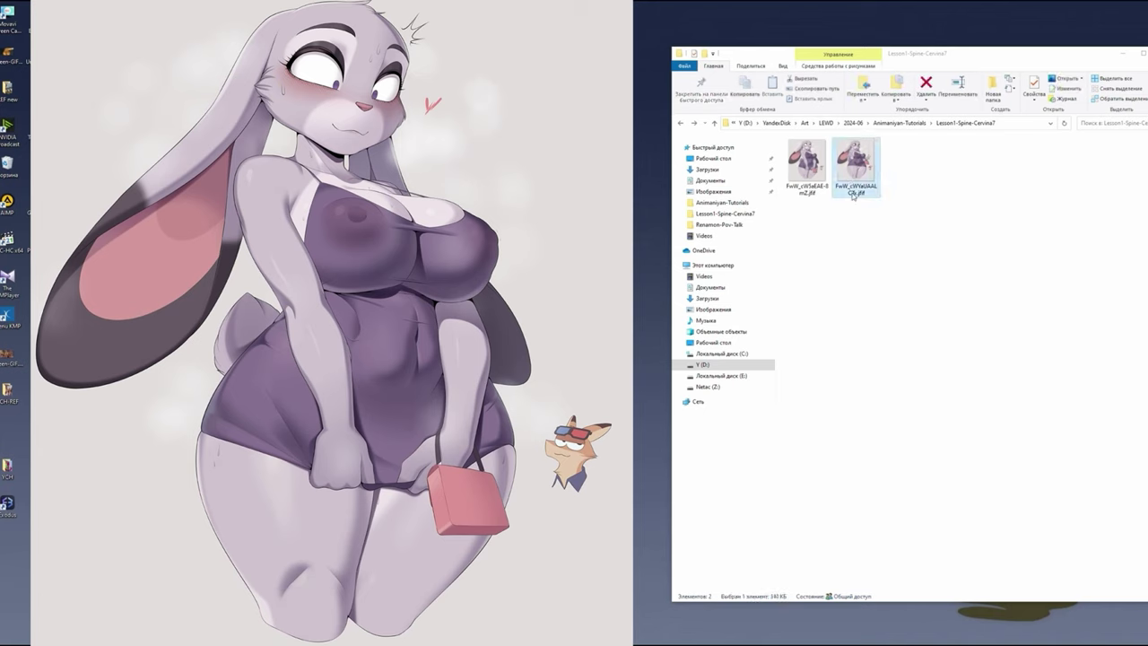
right_click(815, 217)
mouse_move(705, 357)
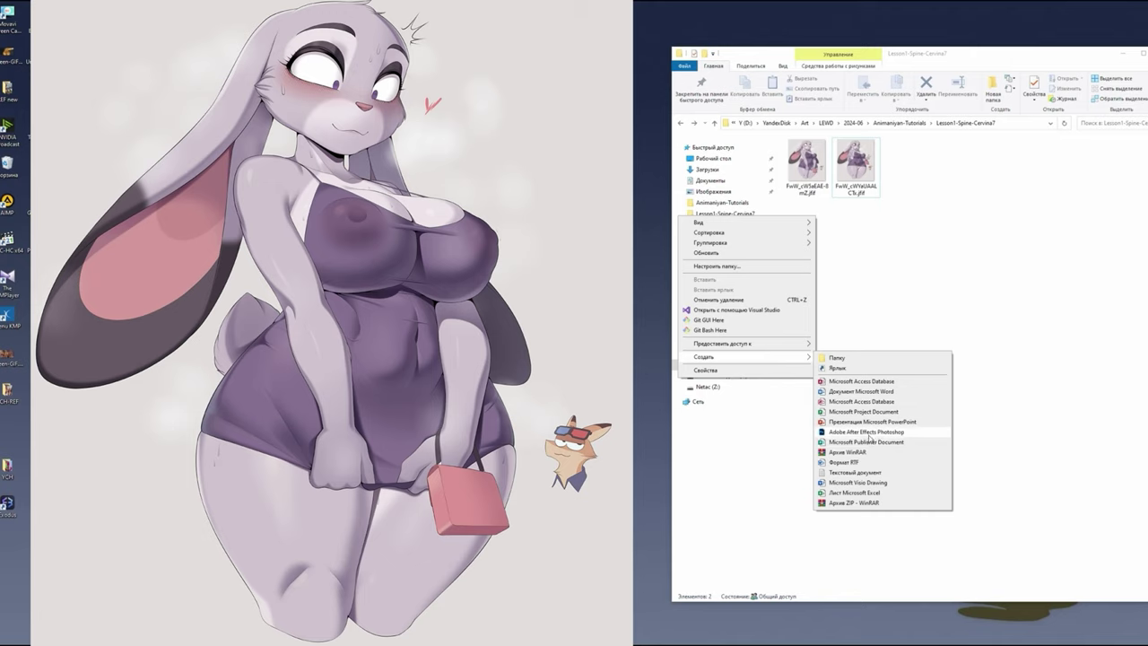
left_click(869, 434)
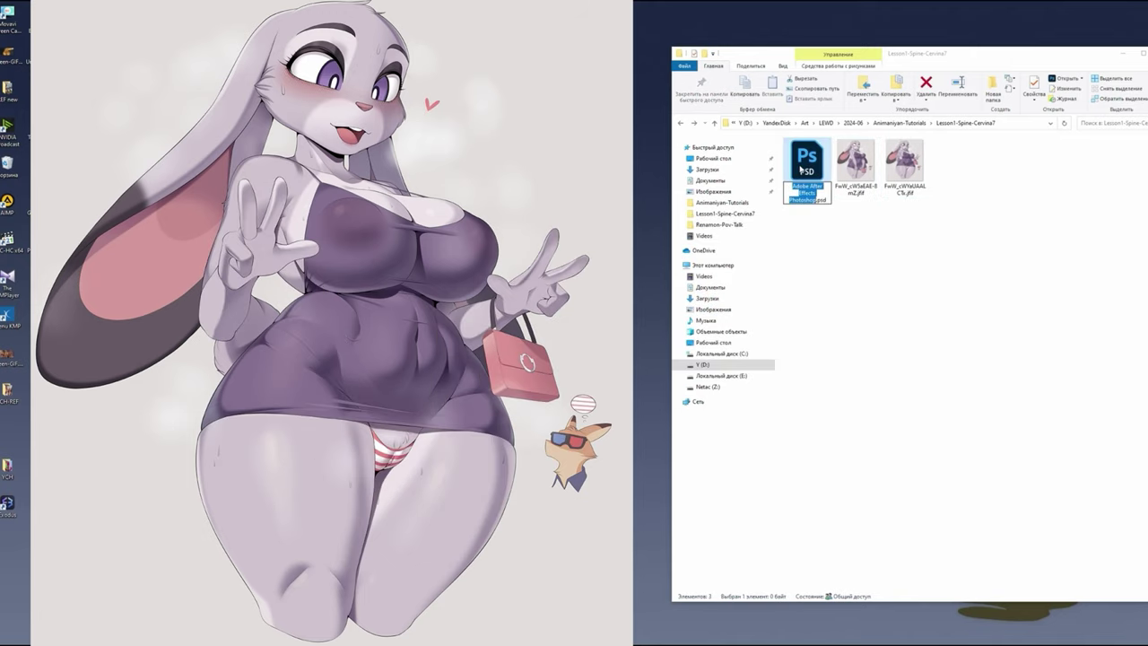
type("1")
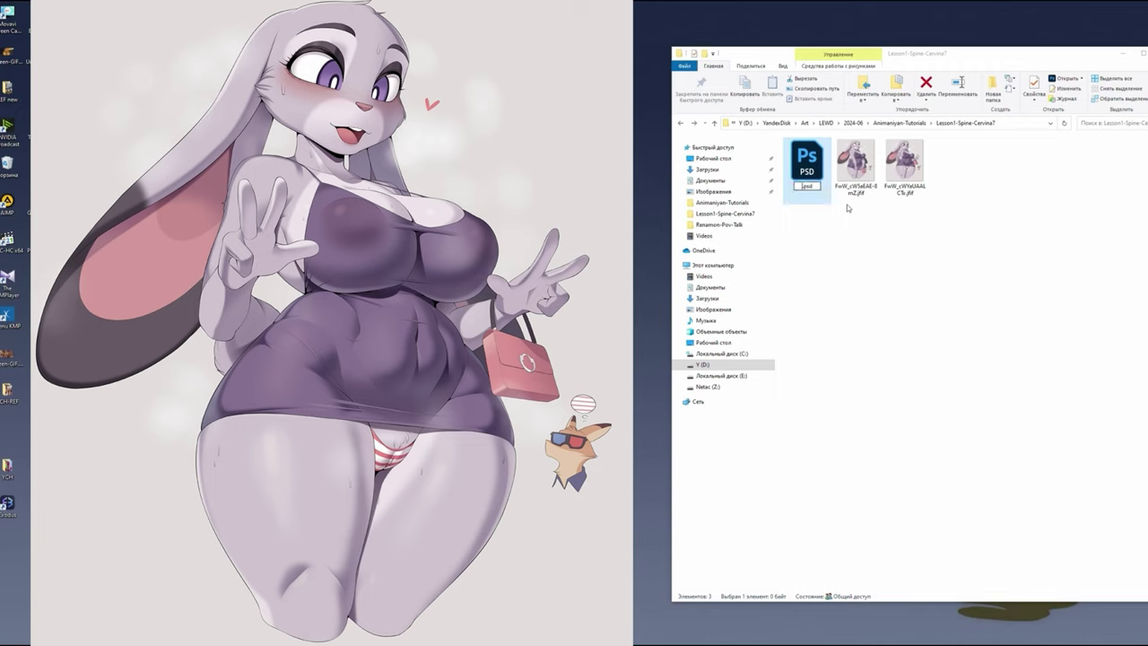
type("Judy")
key("Return")
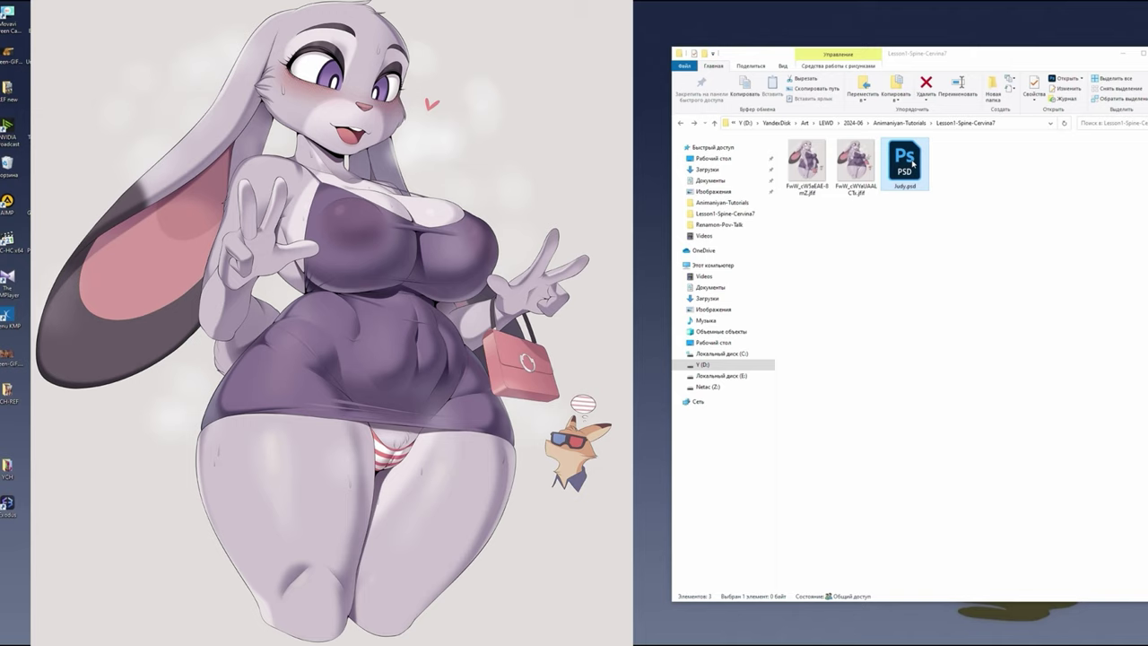
double_click(896, 192)
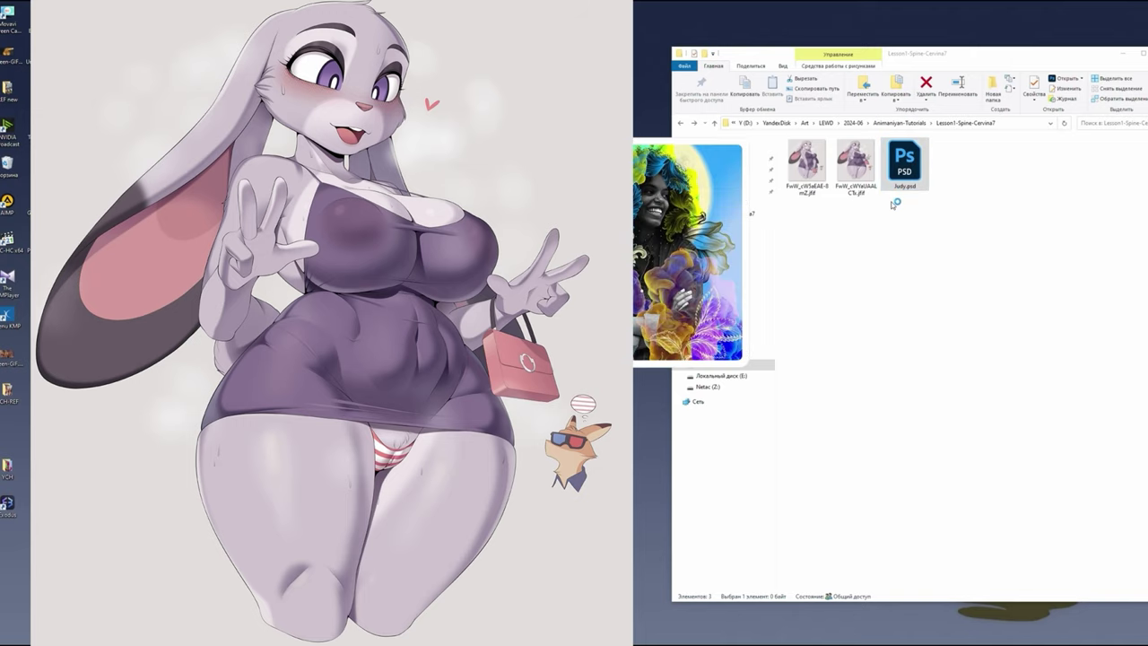
Place the peace-sign bunny image into Judy, rasterize the layers and mask the top layer.
key("ctrl+n")
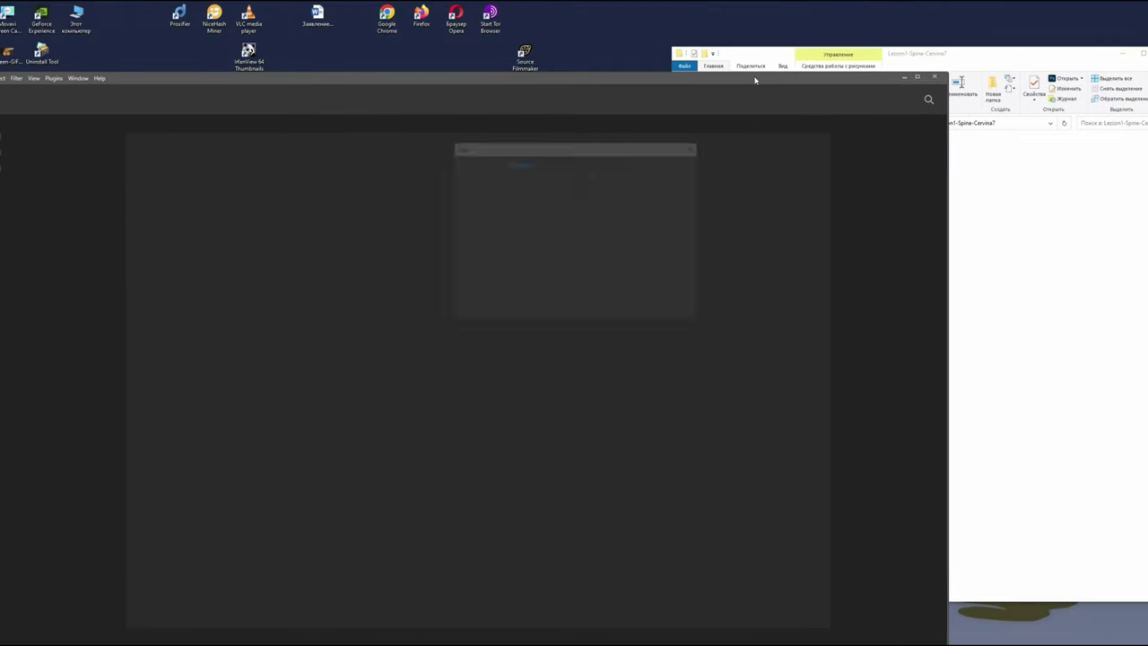
left_click(695, 146)
key("Escape")
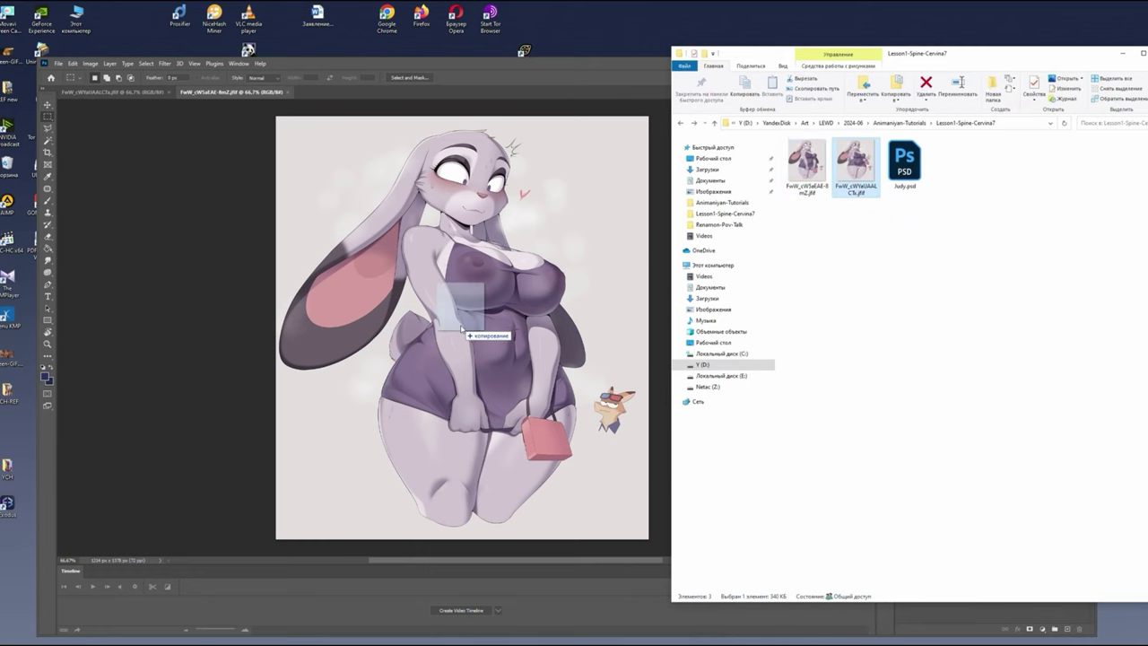
left_click_drag(808, 166, 475, 314)
left_click(941, 487, "shift")
right_click(954, 470)
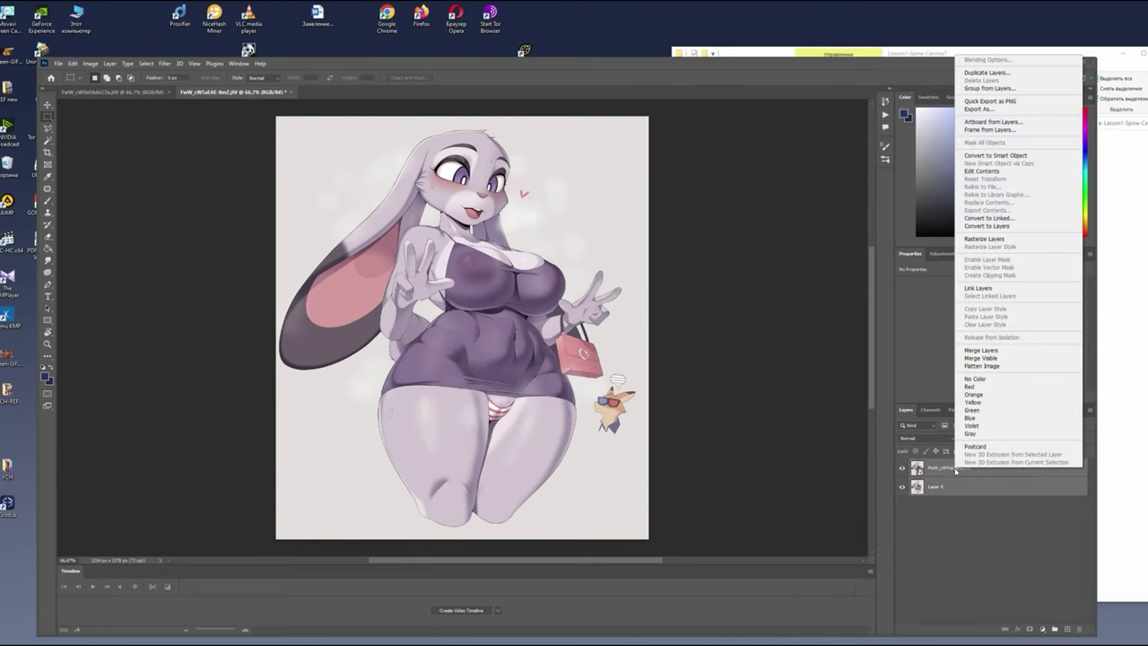
left_click(1005, 240)
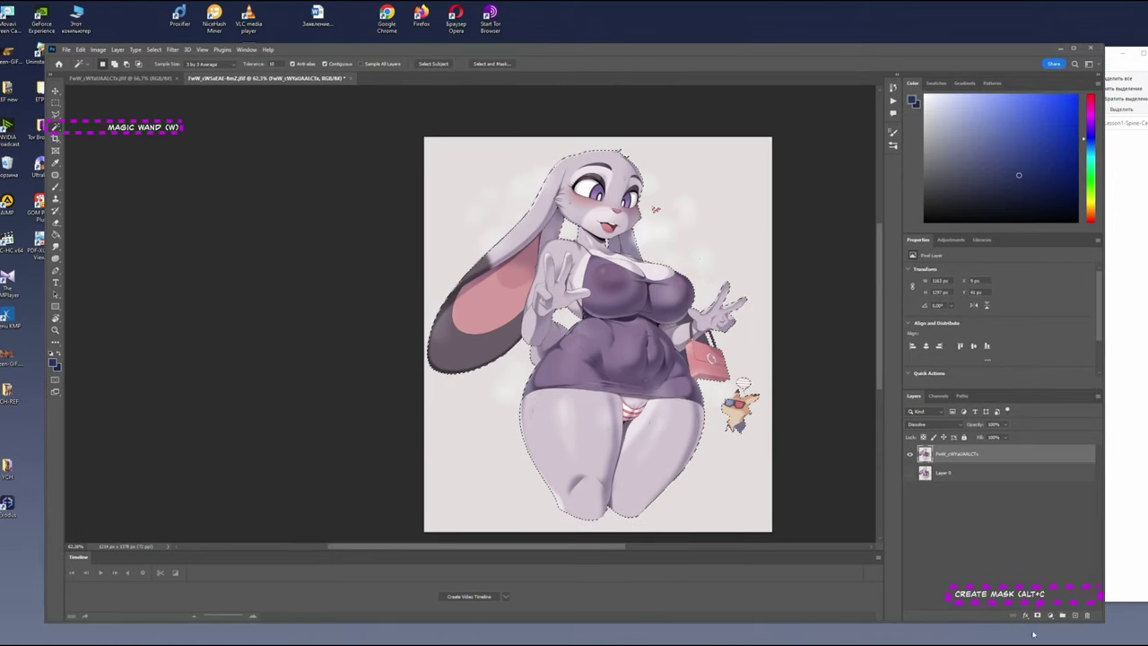
key("ctrl+alt+g")
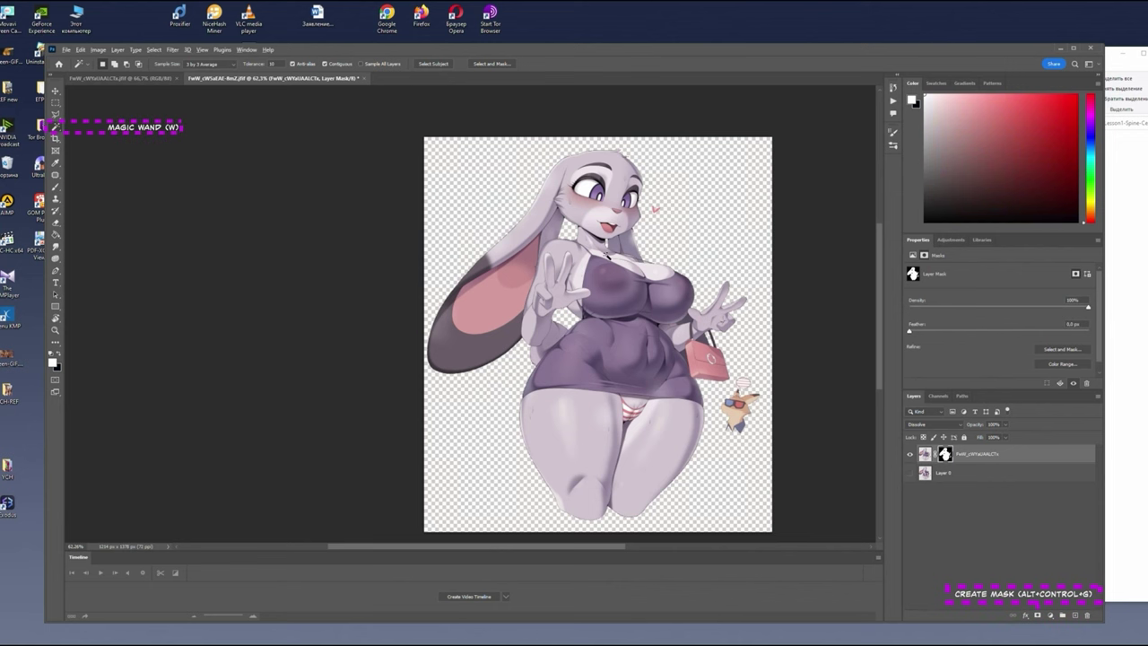
Zoom and pan around the head, fox and legs to check the mask edges.
scroll(607, 254, "up", 1)
scroll(628, 270, "up", 1)
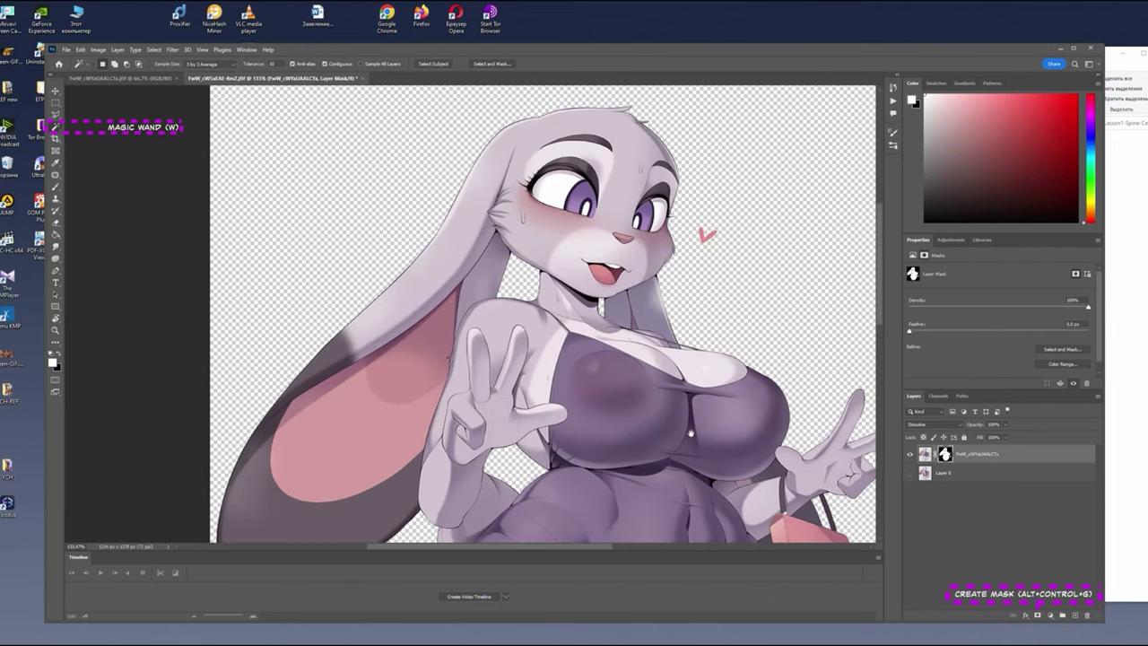
mouse_move(683, 356)
left_mouse_down()
mouse_move(610, 227)
mouse_move(633, 89)
mouse_move(668, 42)
mouse_move(655, 328)
left_mouse_up()
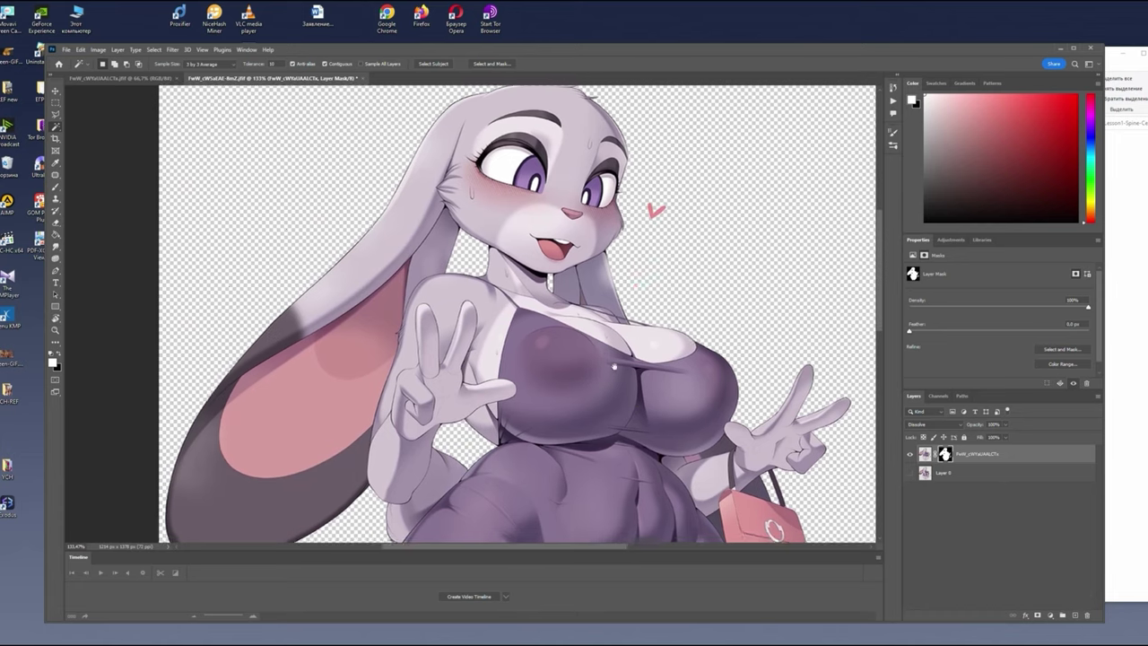
left_click_drag(655, 328, 610, 357)
left_click_drag(632, 429, 646, 349)
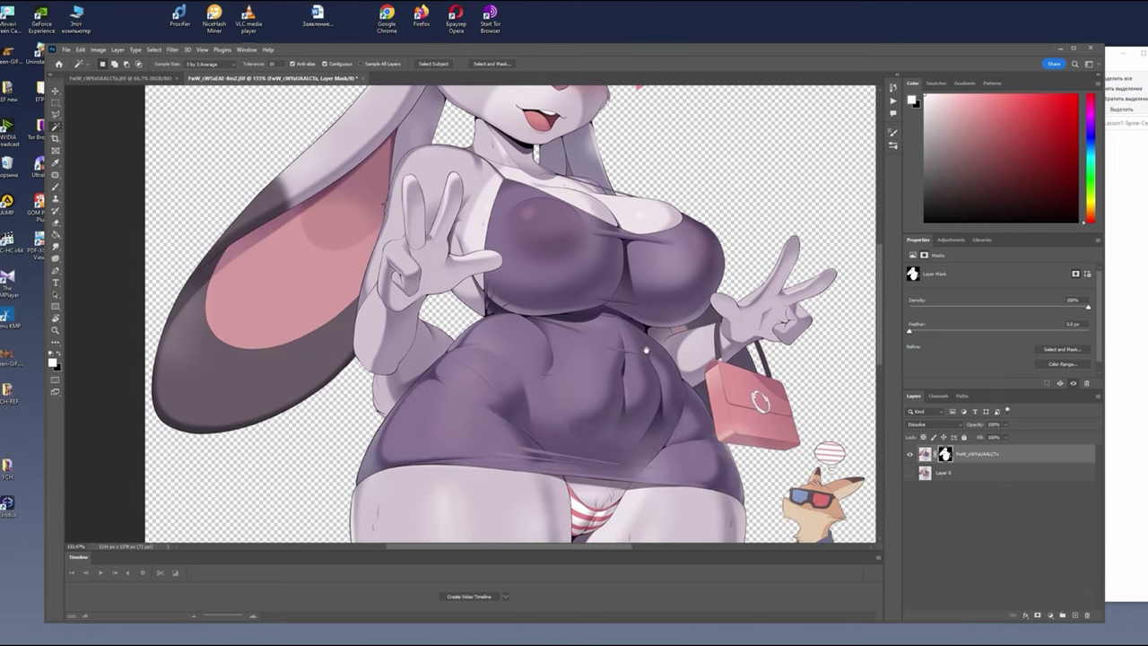
scroll(861, 475, "down", 3)
scroll(861, 476, "down", 1)
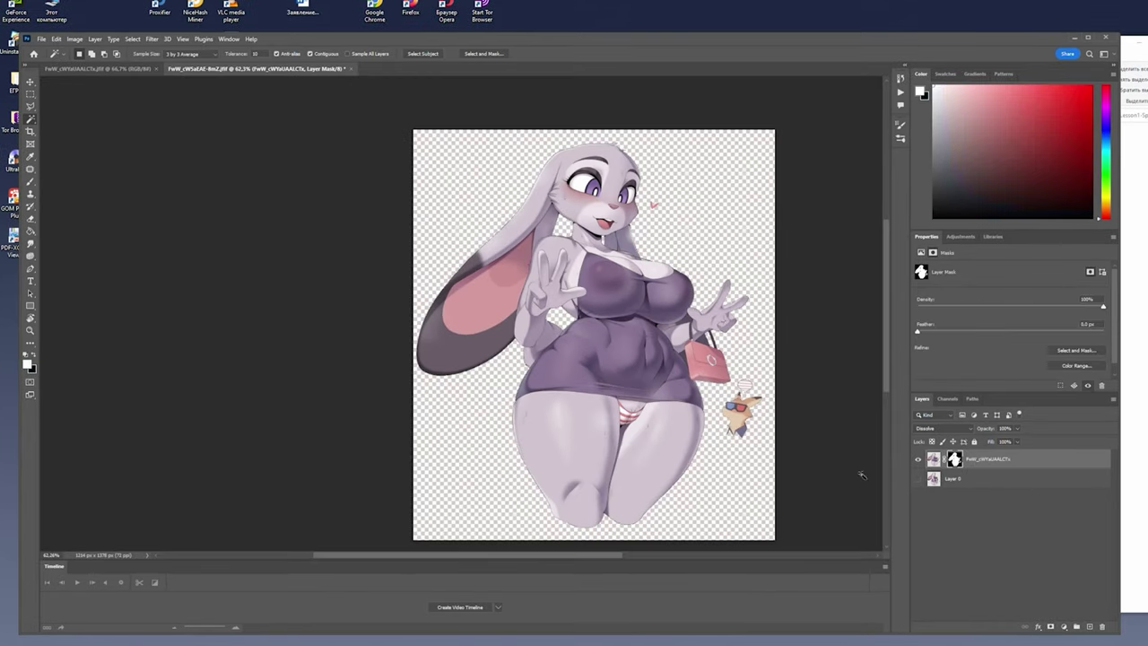
scroll(640, 293, "up", 2)
scroll(640, 293, "up", 2)
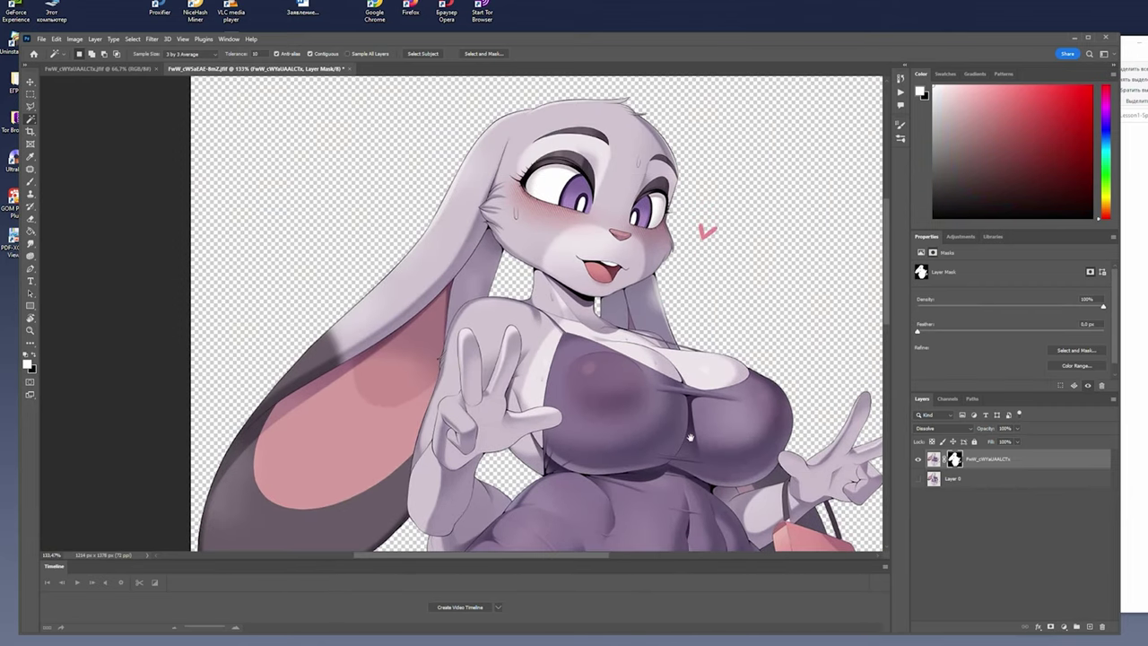
mouse_move(689, 437)
left_mouse_down()
mouse_move(631, 82)
mouse_move(666, 32)
left_mouse_up()
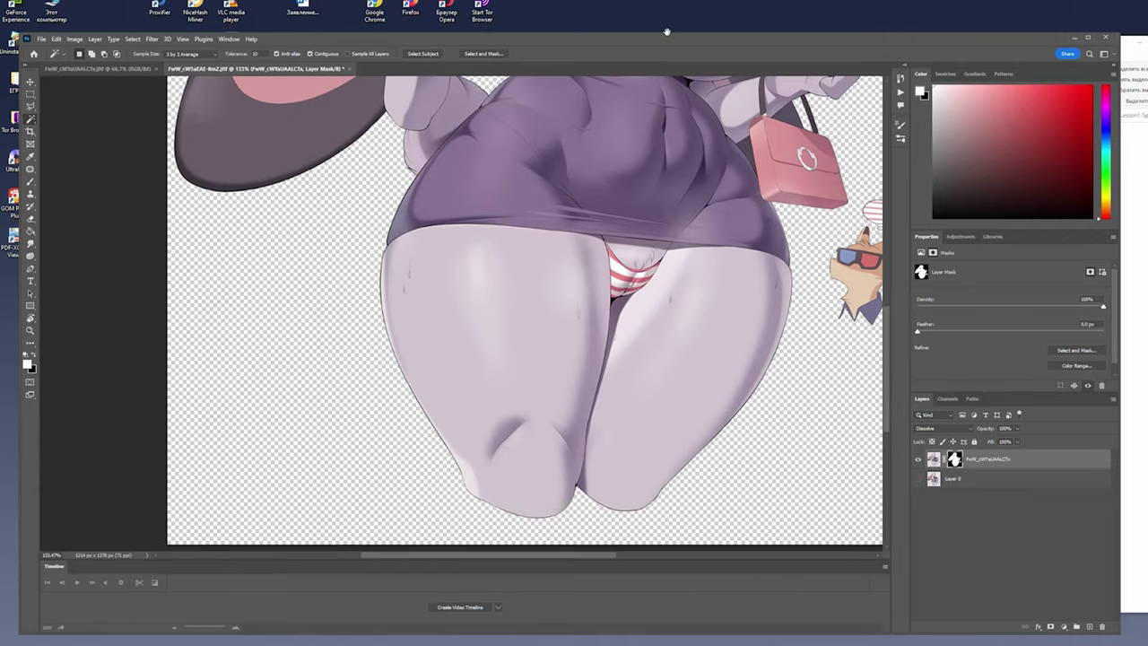
mouse_move(668, 84)
left_mouse_down()
mouse_move(641, 419)
mouse_move(606, 358)
mouse_move(594, 166)
left_mouse_up()
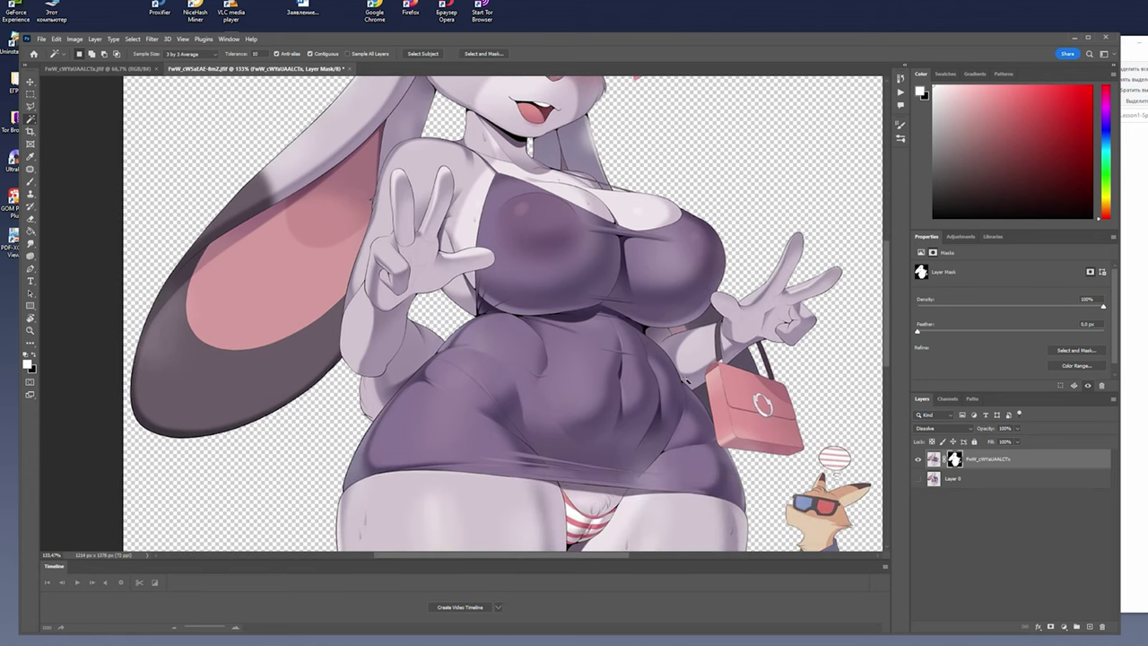
scroll(689, 388, "down", 2)
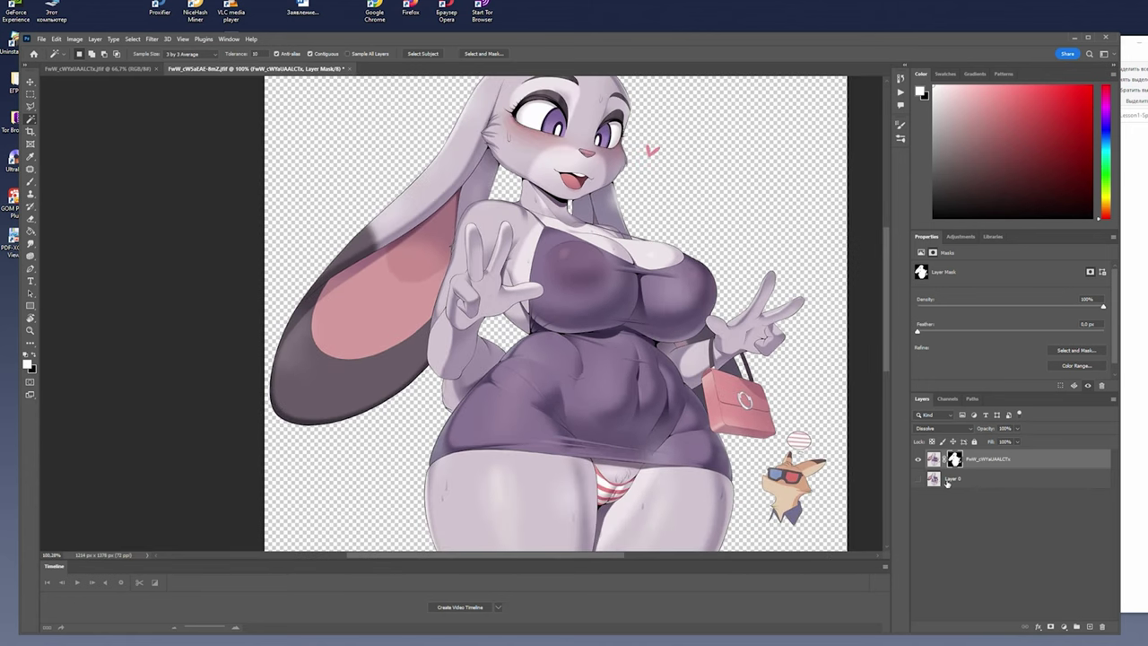
Hide the peace-sign layer and show the hands-down bunny on Layer 0.
left_click(919, 460)
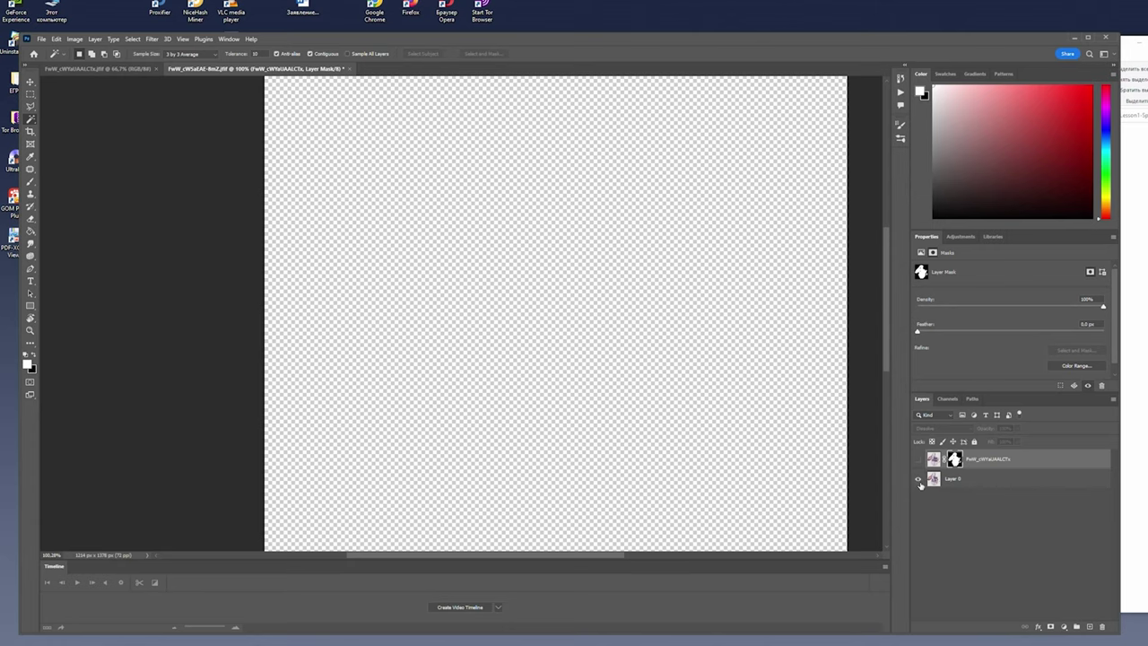
left_click(918, 479)
scroll(733, 388, "down", 1)
left_click_drag(765, 424, 763, 373)
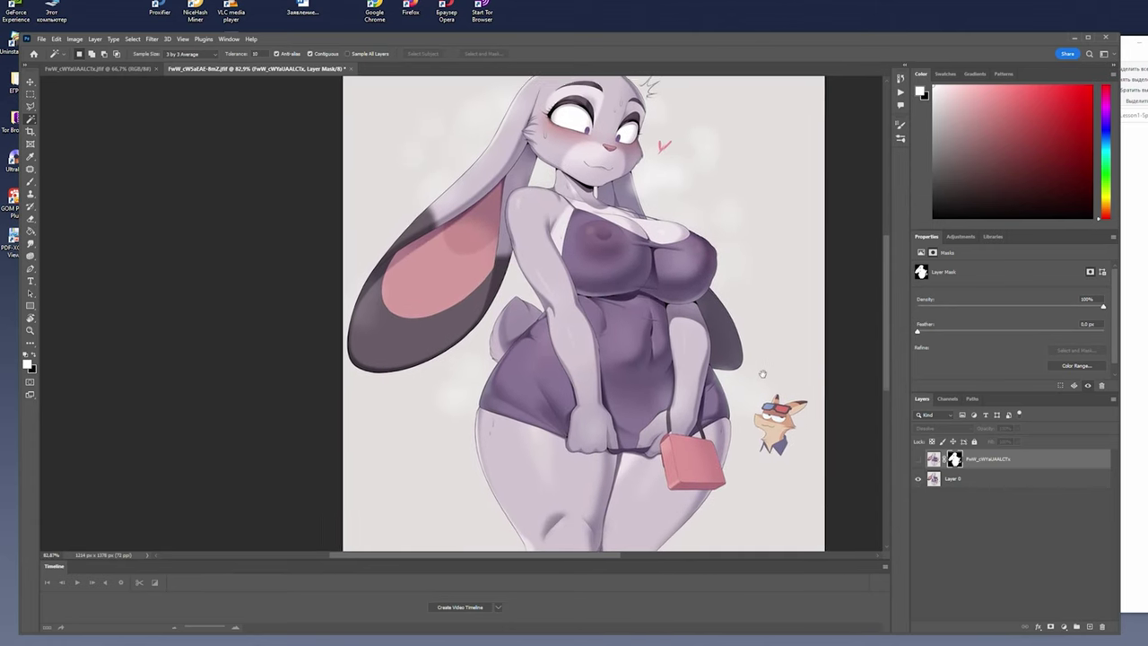
scroll(758, 384, "down", 1)
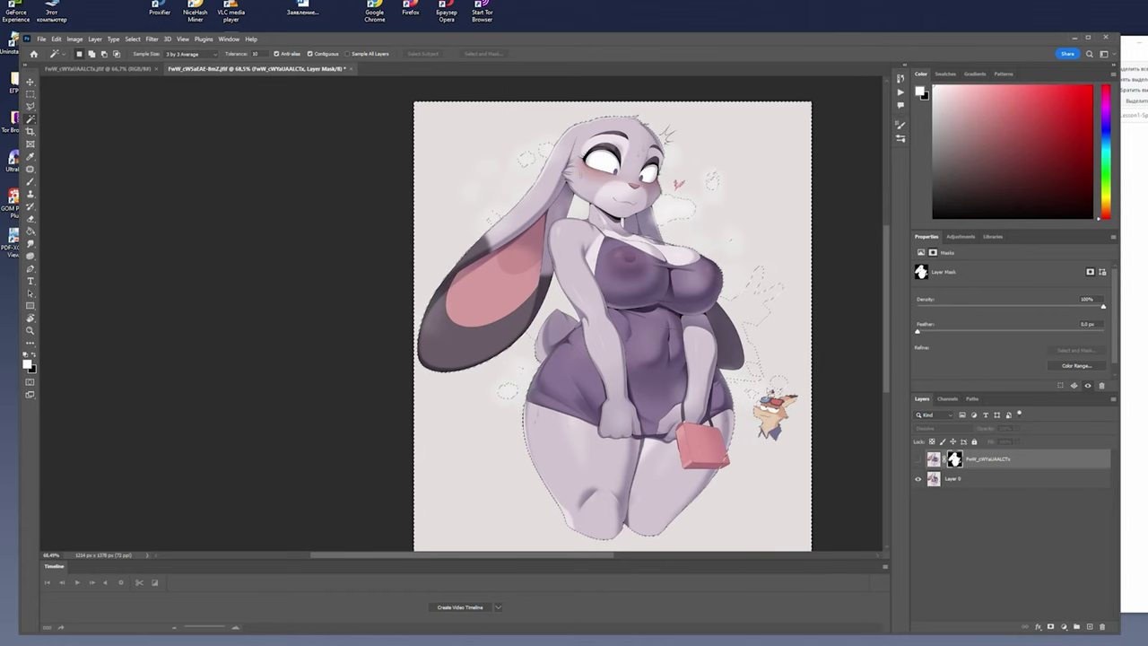
Select the light background around the hands-down bunny on Layer 0.
key("ctrl+d")
left_click(938, 482)
left_click(752, 361, "shift")
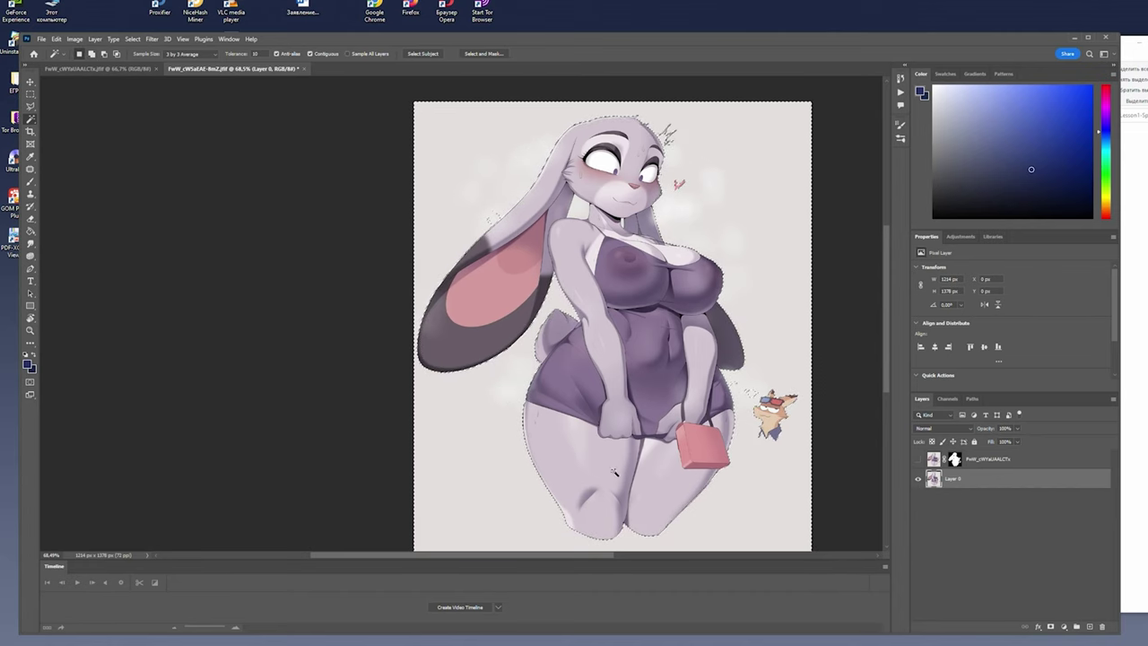
scroll(717, 414, "up", 2)
scroll(718, 414, "up", 2)
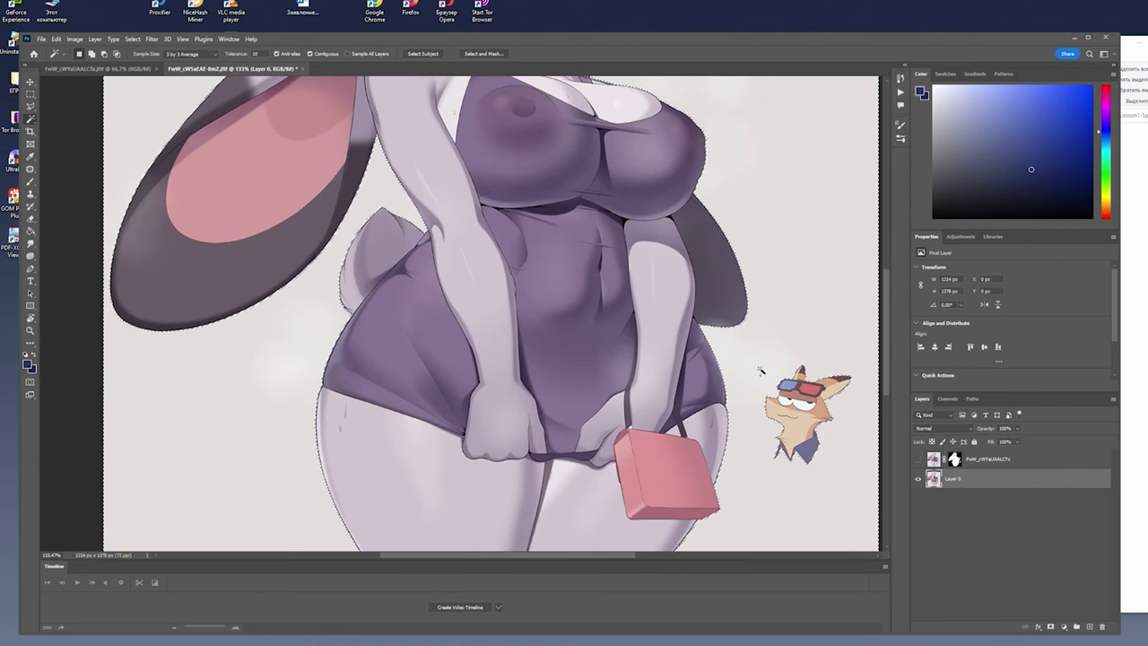
scroll(753, 366, "up", 1)
scroll(682, 314, "down", 2)
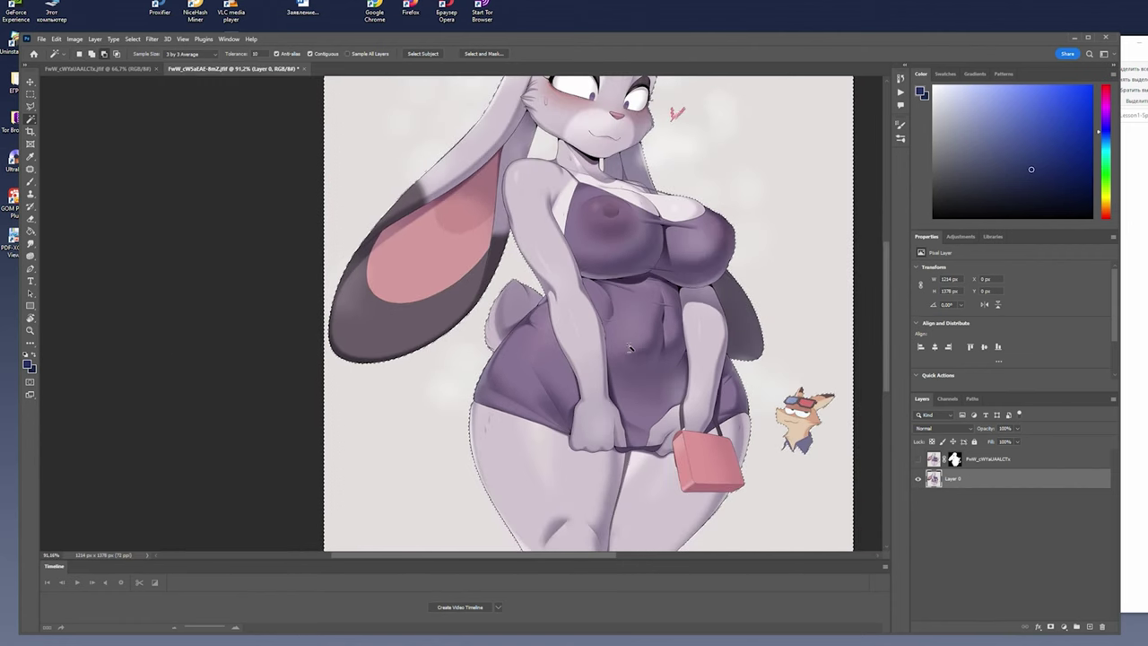
scroll(606, 264, "down", 2)
scroll(606, 264, "up", 1)
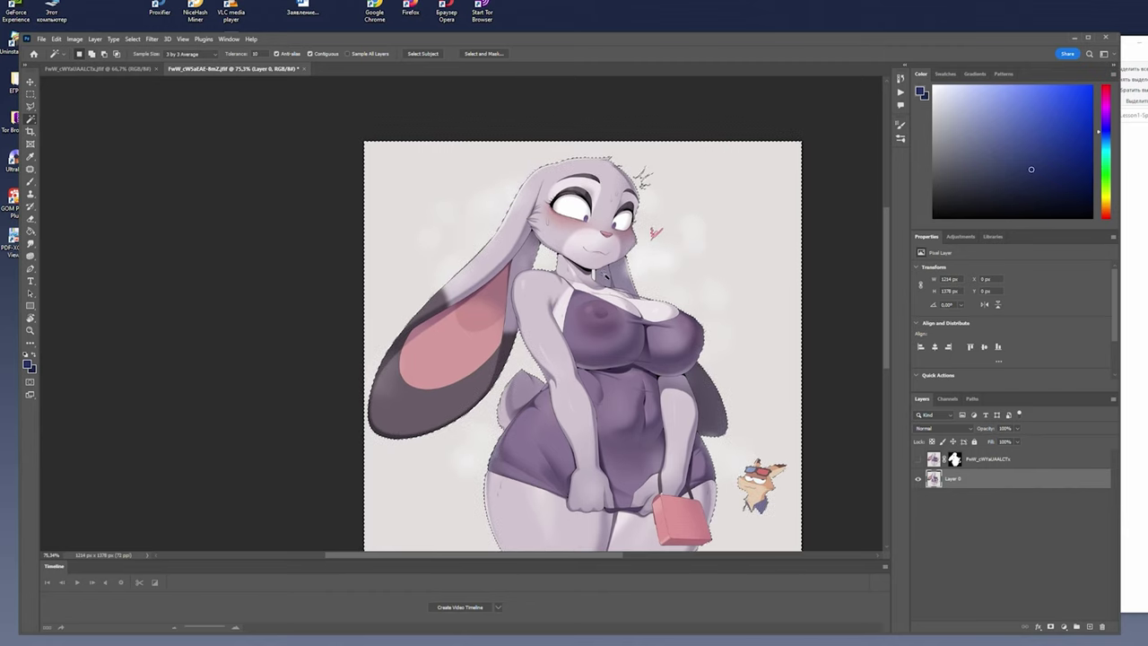
scroll(600, 302, "down", 2)
scroll(588, 171, "up", 1)
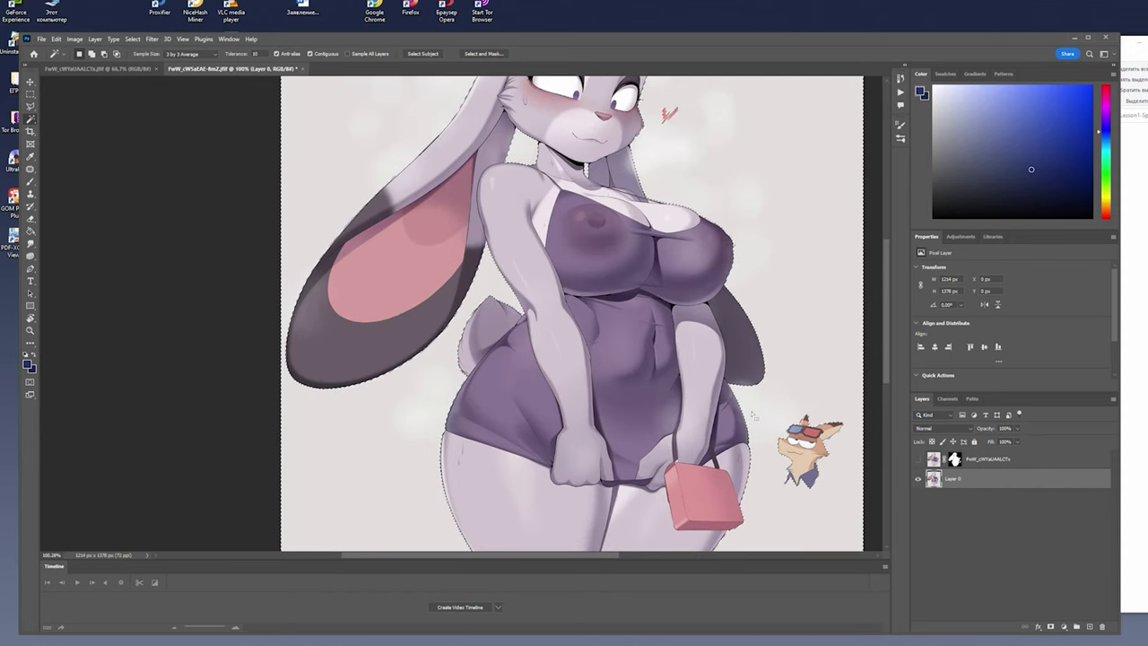
scroll(735, 405, "down", 1)
scroll(735, 403, "down", 1)
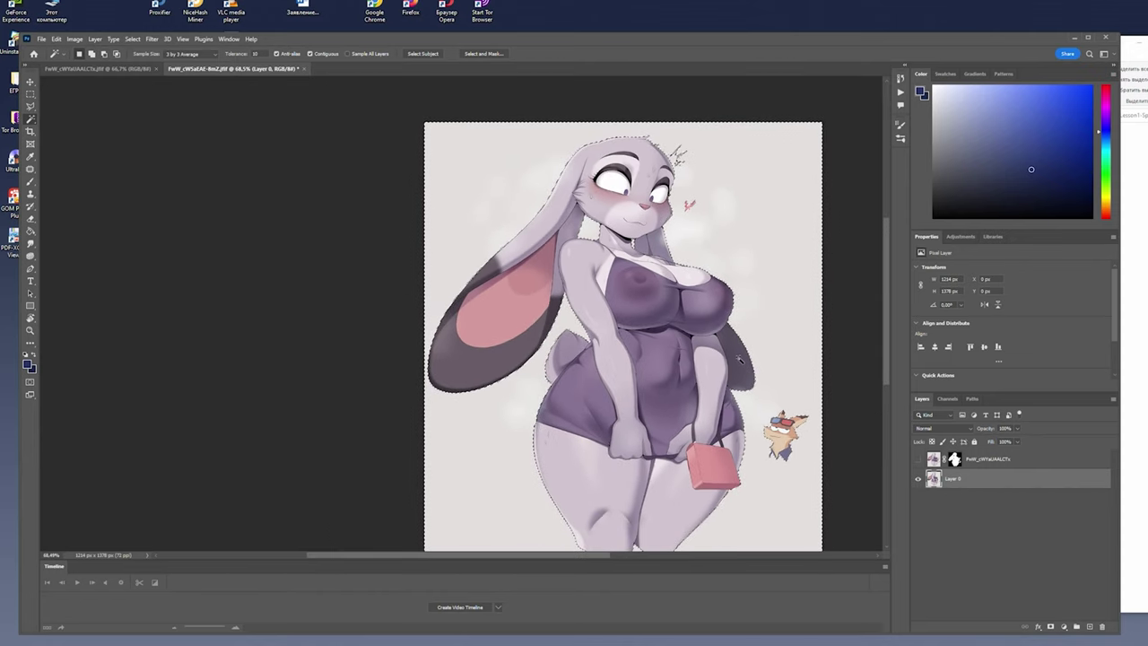
scroll(737, 364, "down", 1)
scroll(736, 363, "down", 1)
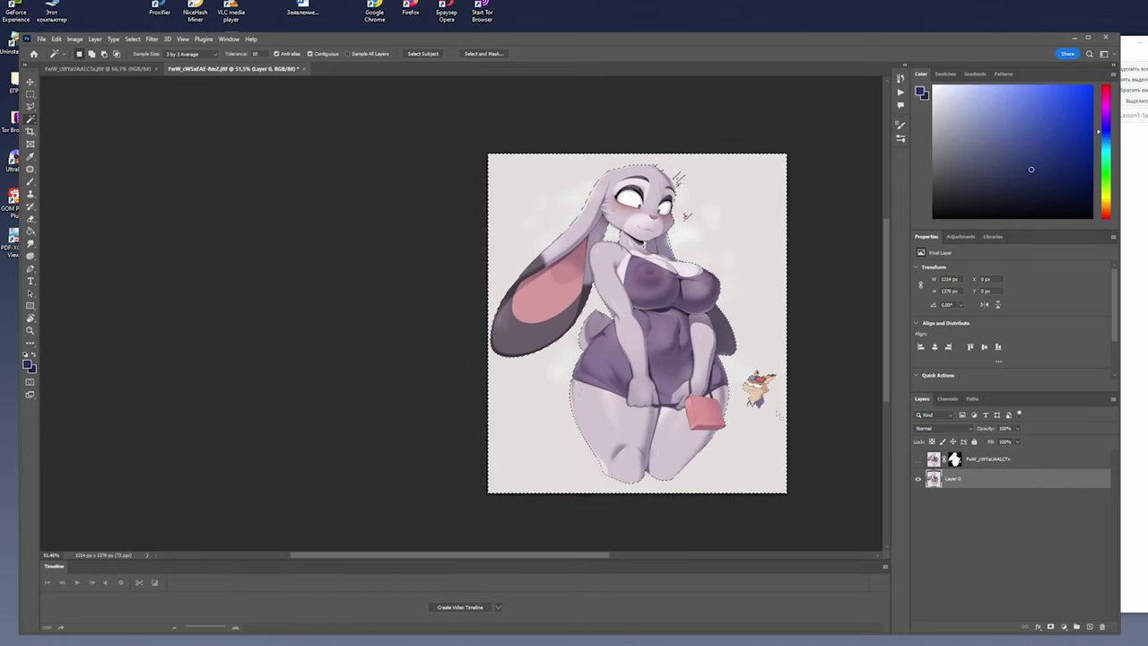
Invert the selection and add a layer mask to Layer 0.
key("ctrl+shift+i")
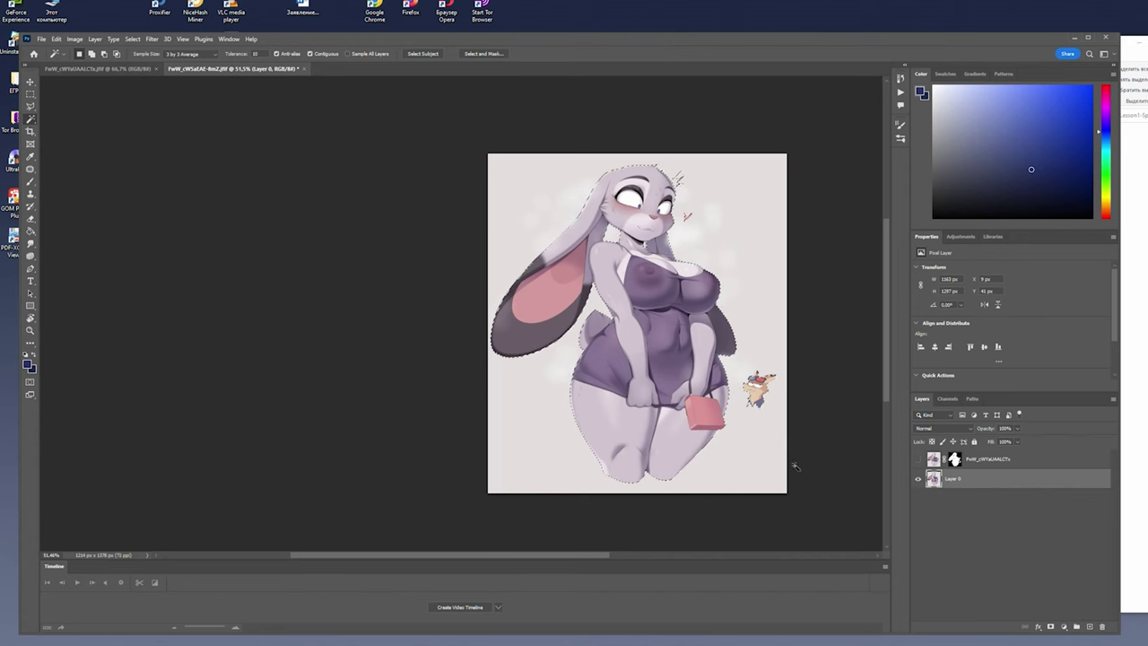
left_click(1050, 627)
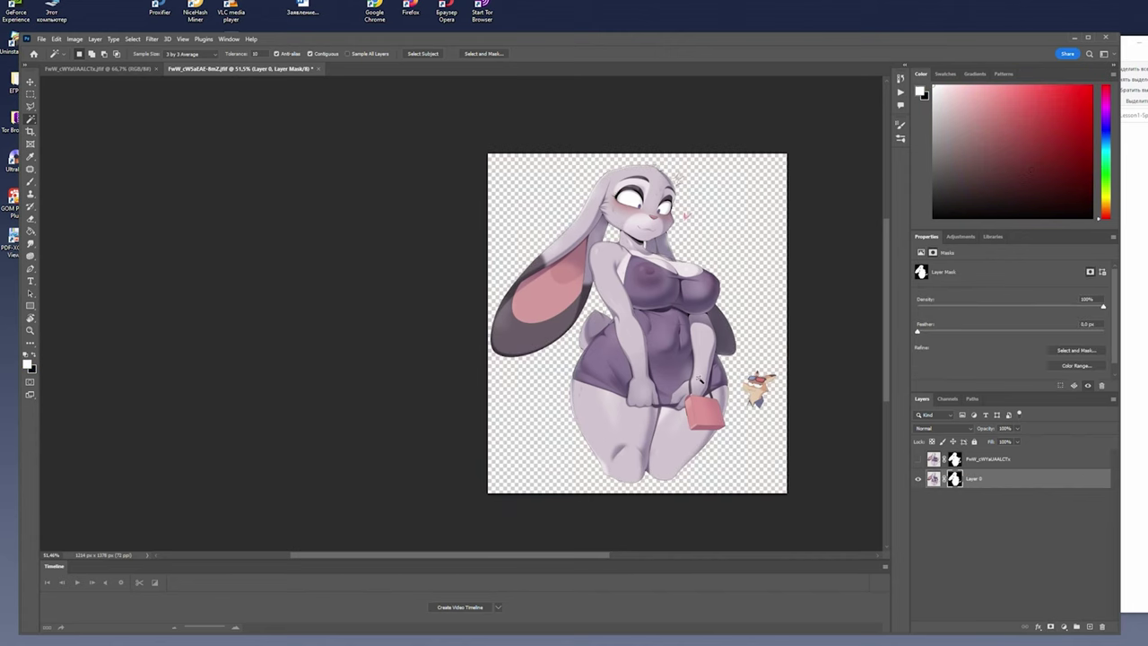
scroll(732, 373, "up", 1)
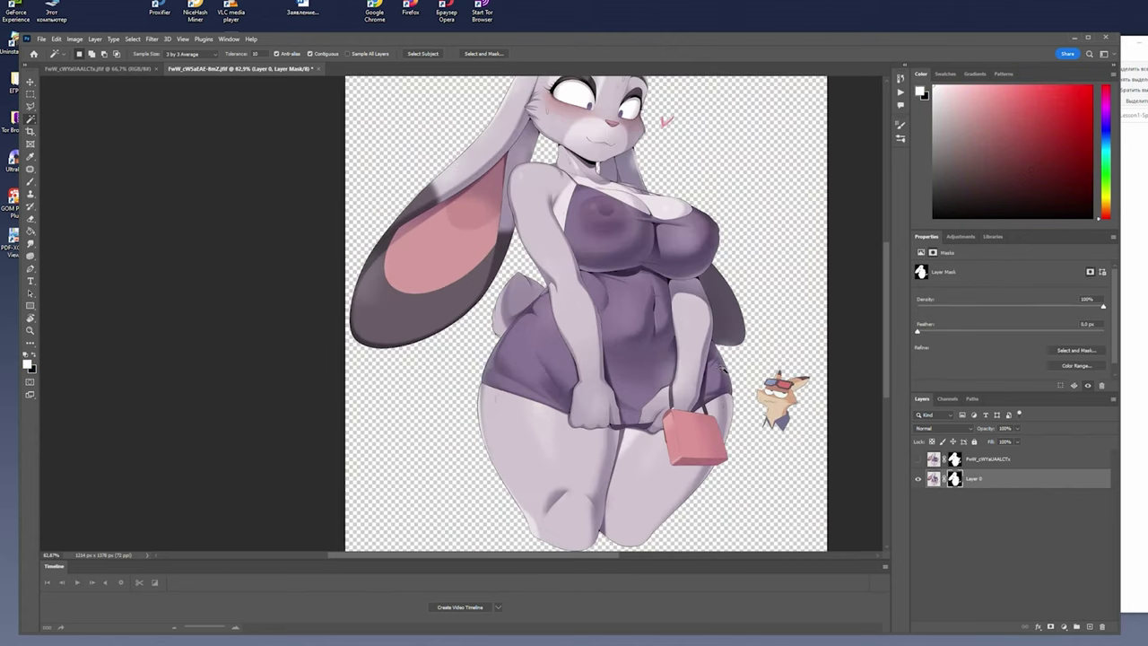
scroll(732, 373, "up", 2)
scroll(732, 368, "up", 1)
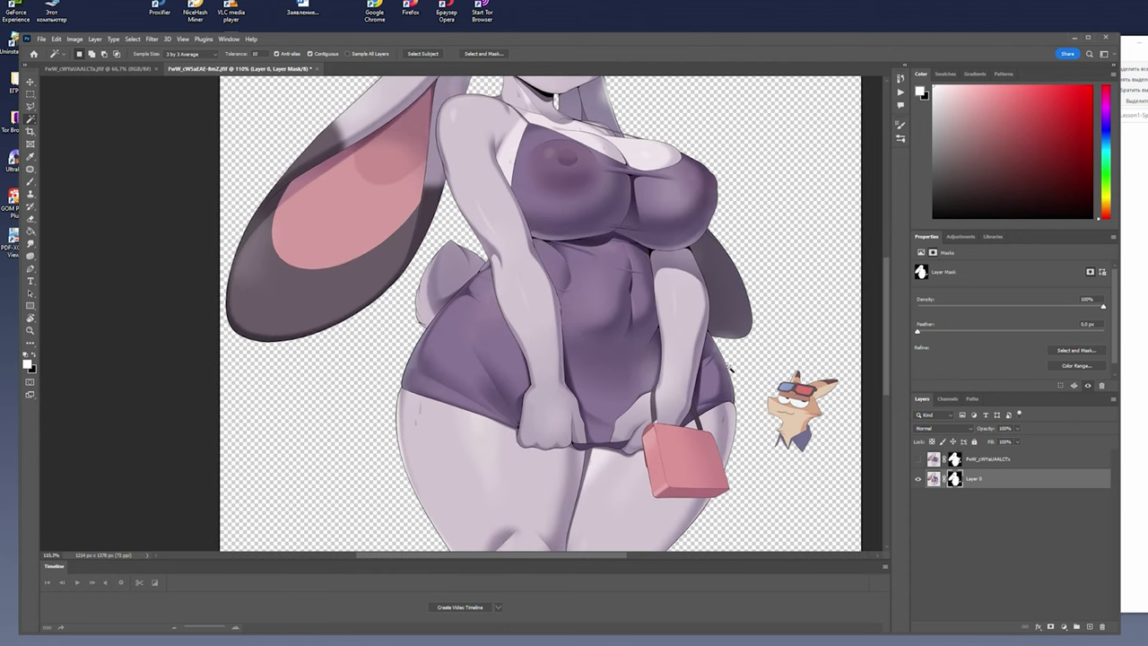
Duplicate Layer 0 as Reserve and move it below Layer 0.
right_click(982, 485)
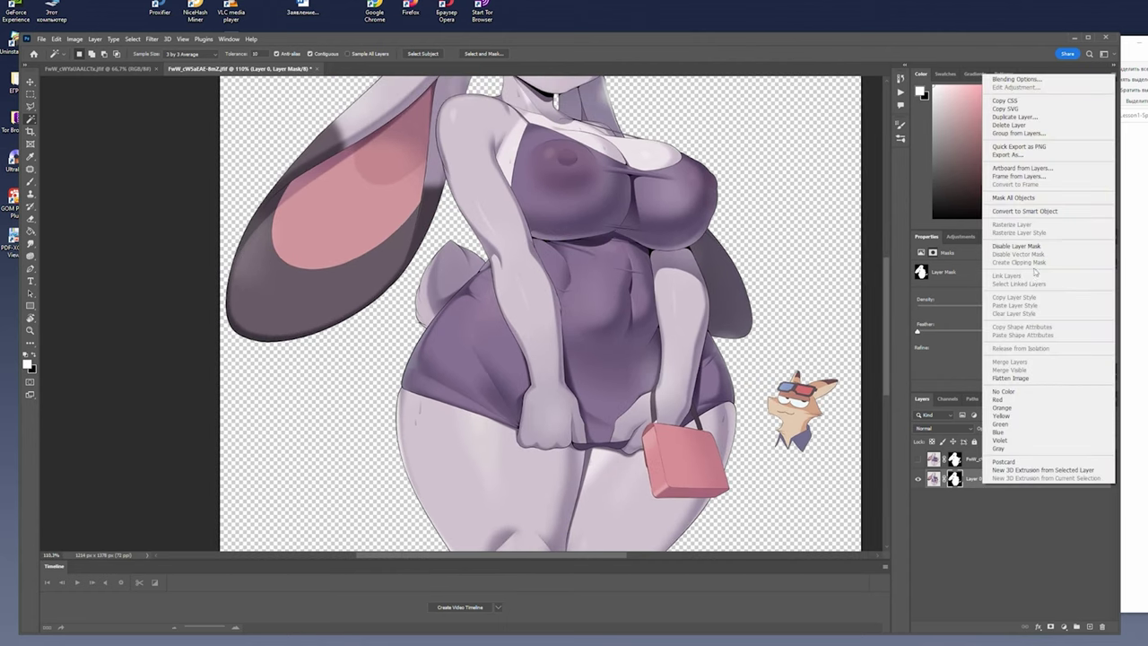
left_click(1022, 116)
type("Reserve")
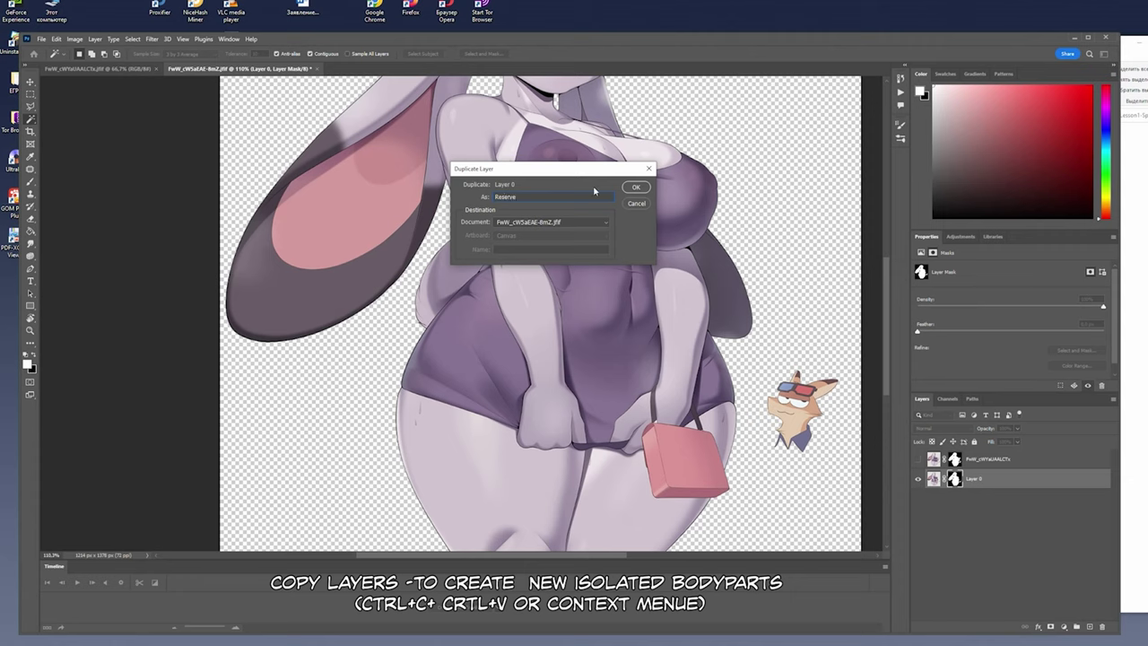
left_click(636, 186)
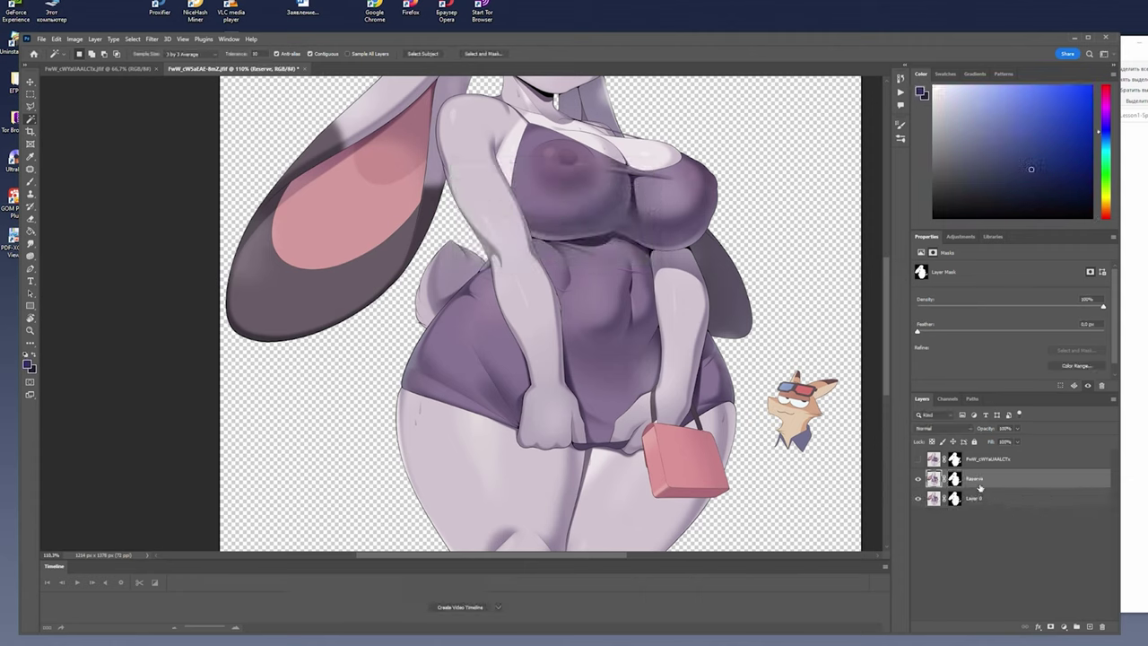
left_click_drag(981, 487, 974, 513)
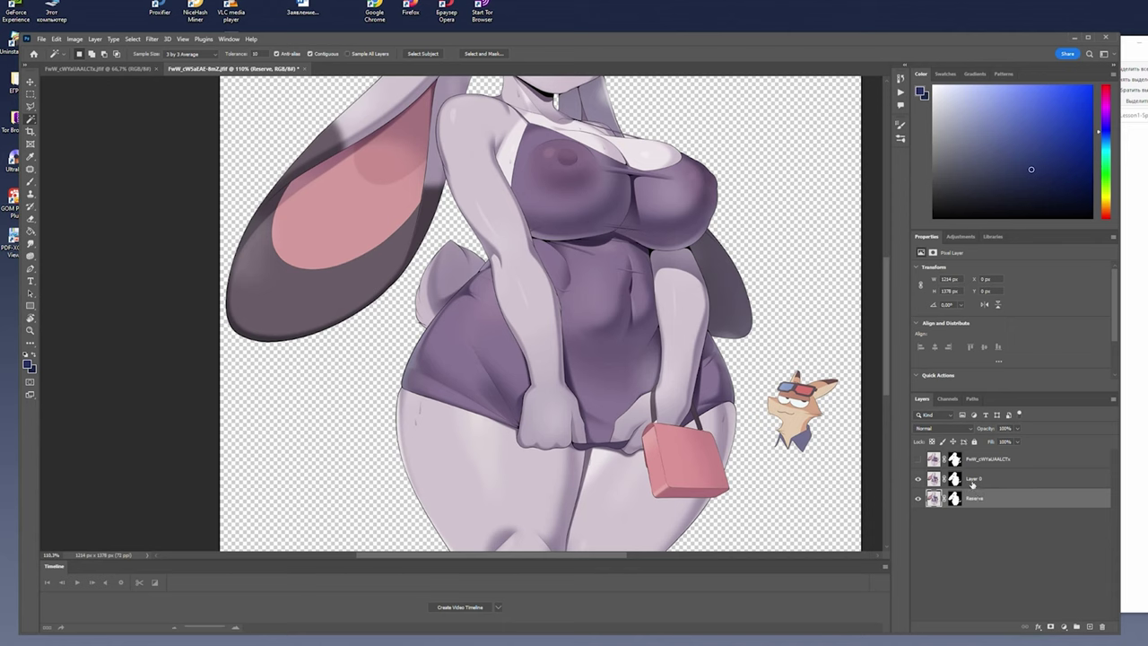
Delete the layer mask from the Reserve copy.
right_click(957, 498)
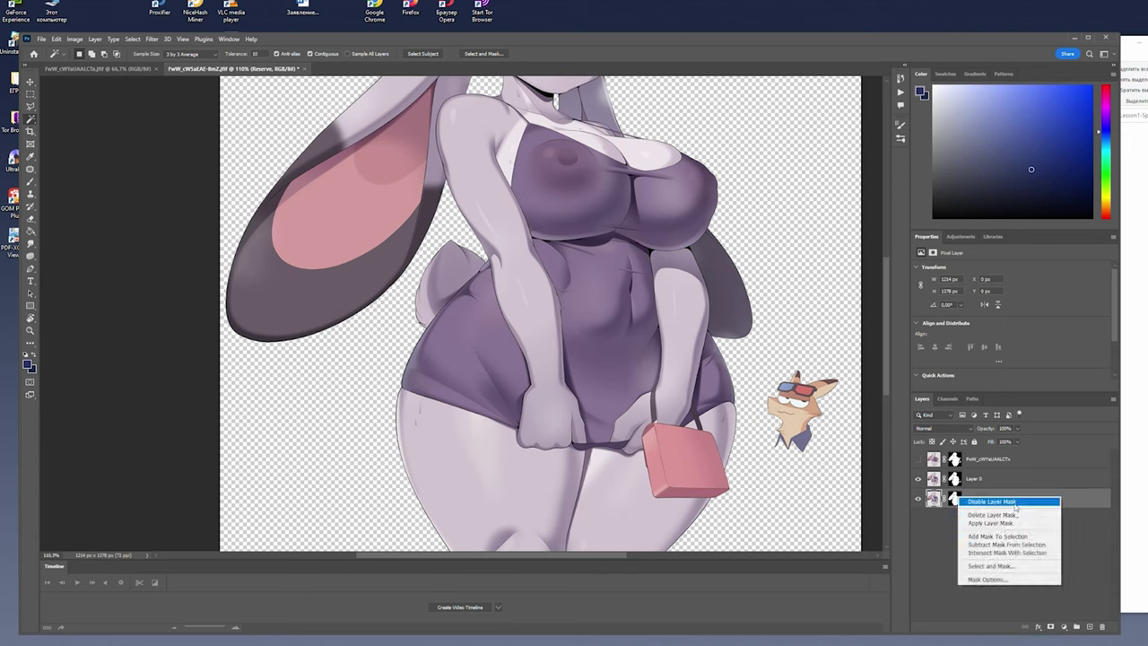
left_click(1016, 503)
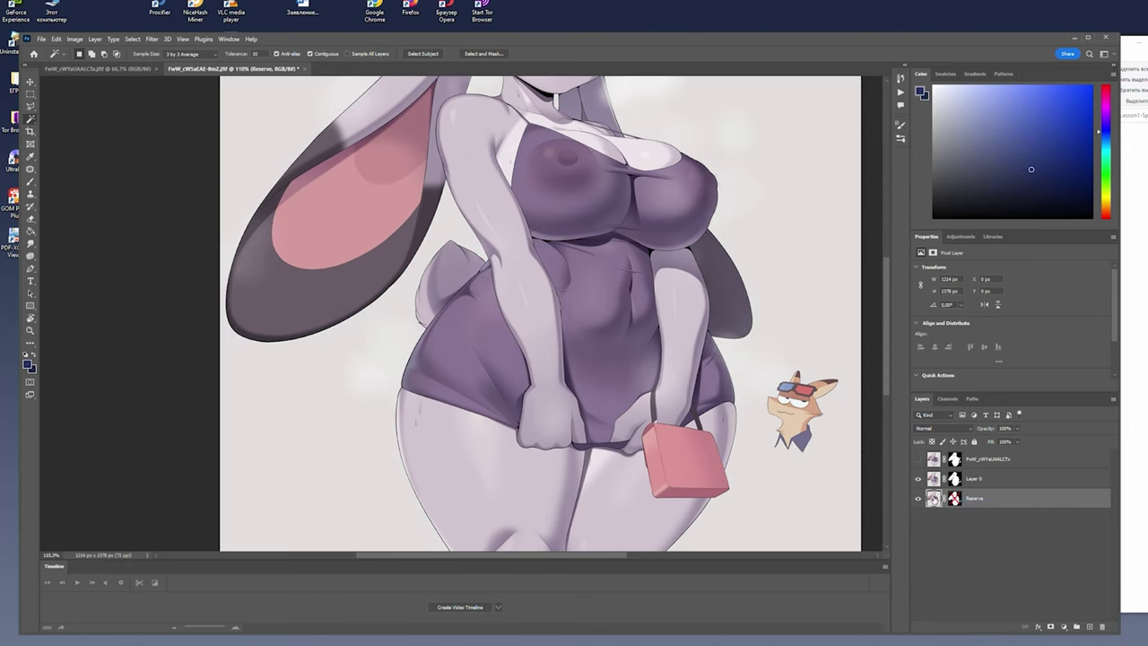
right_click(950, 502)
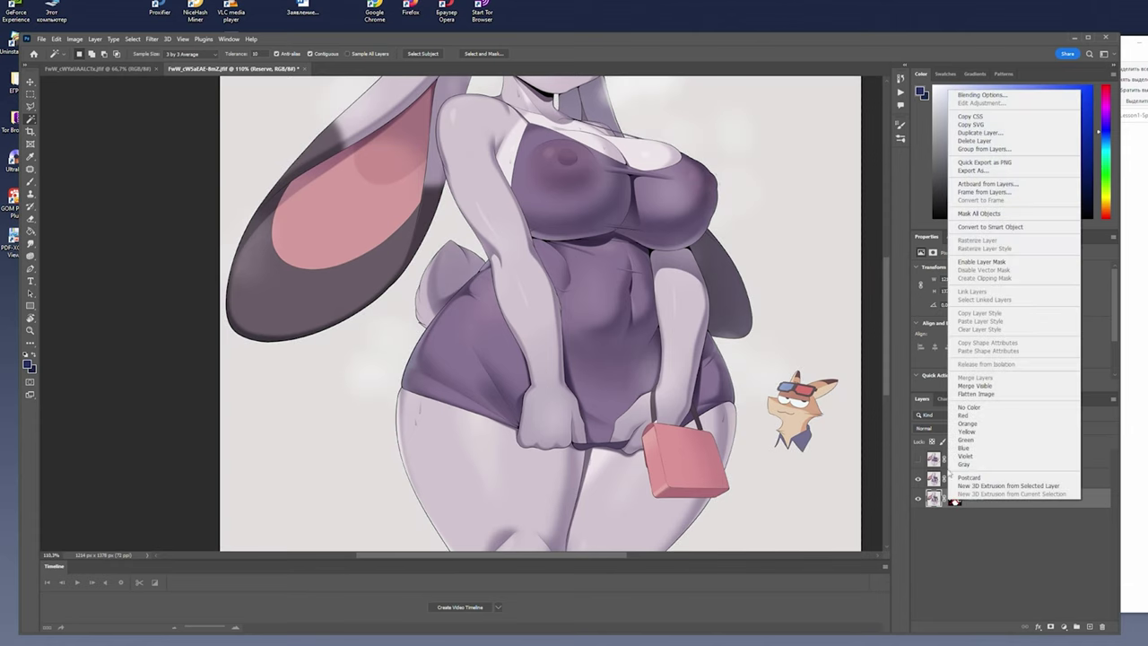
left_click(938, 526)
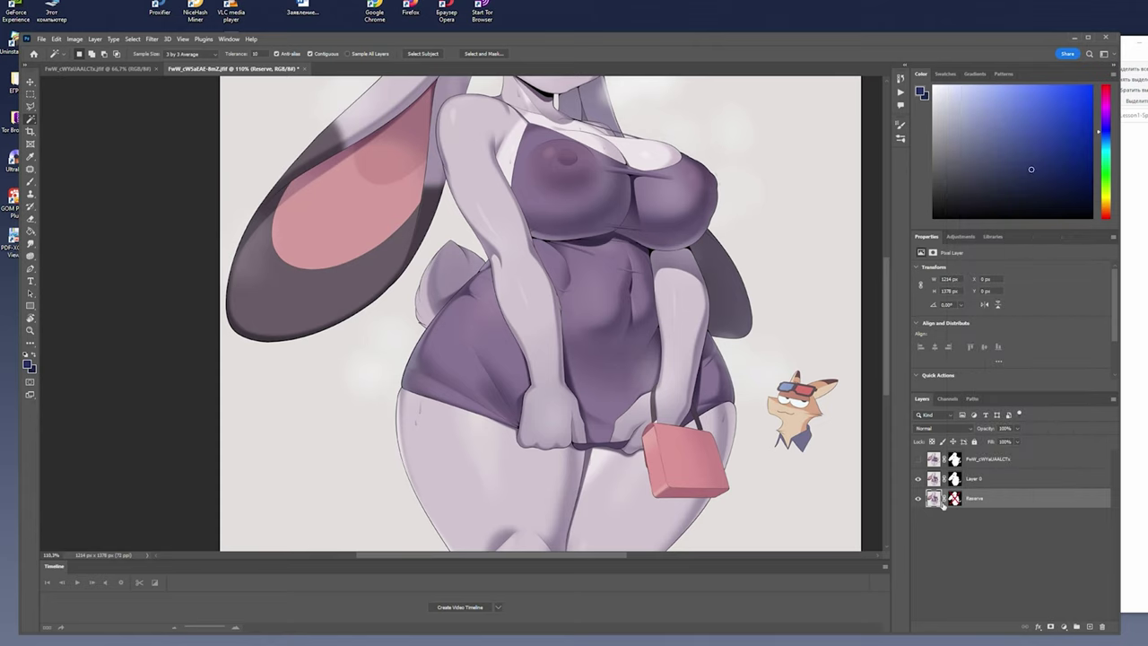
right_click(943, 503)
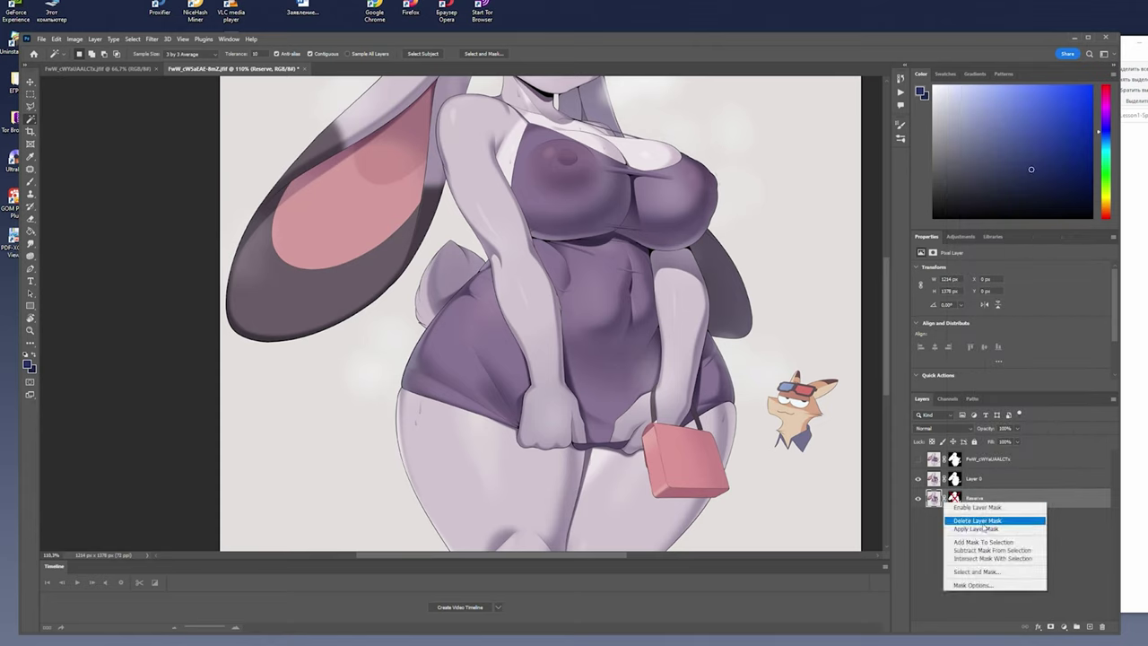
left_click(984, 529)
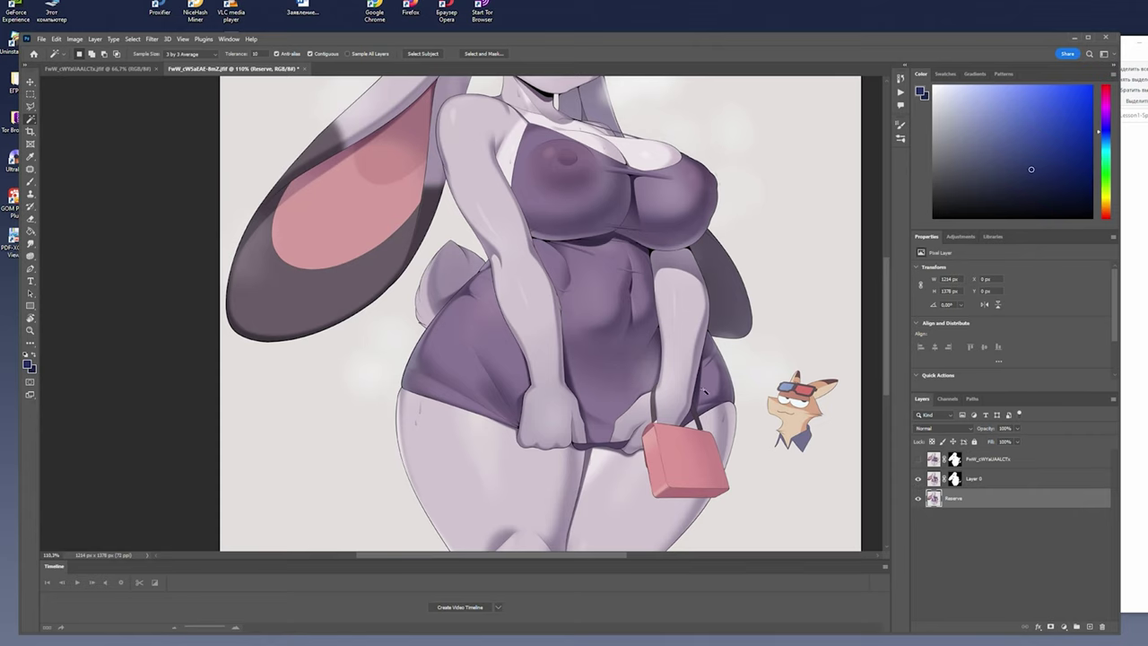
Toggle the peace-sign layer to compare poses, leaving it visible and selected.
scroll(702, 328, "down", 2)
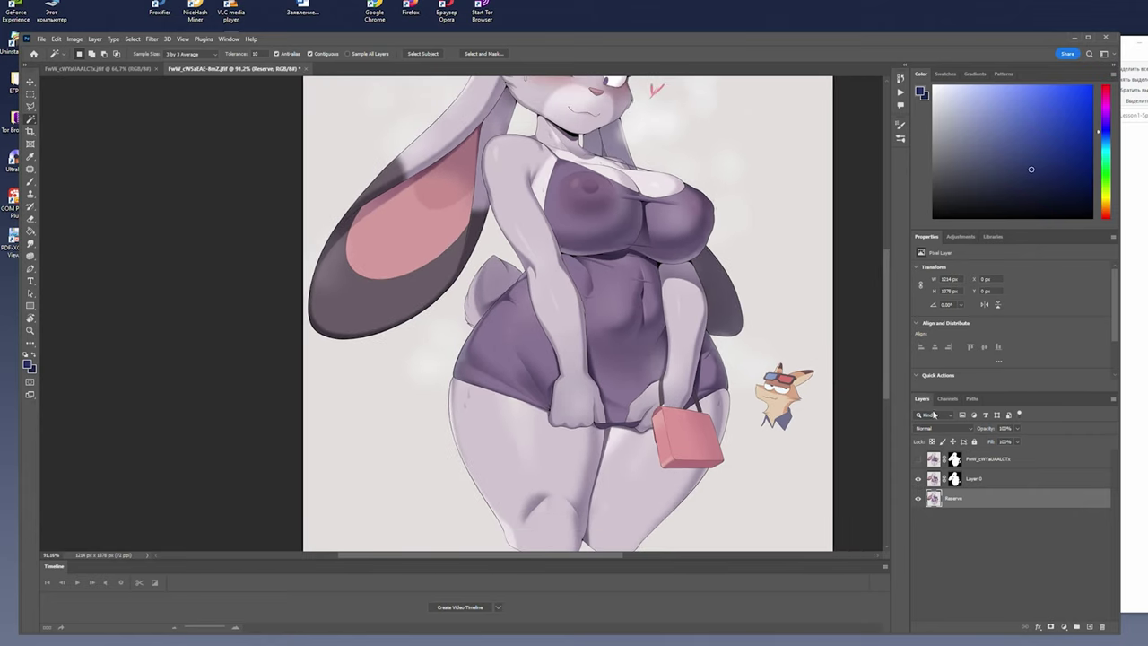
left_click(919, 460)
left_click(919, 461)
left_click(918, 460)
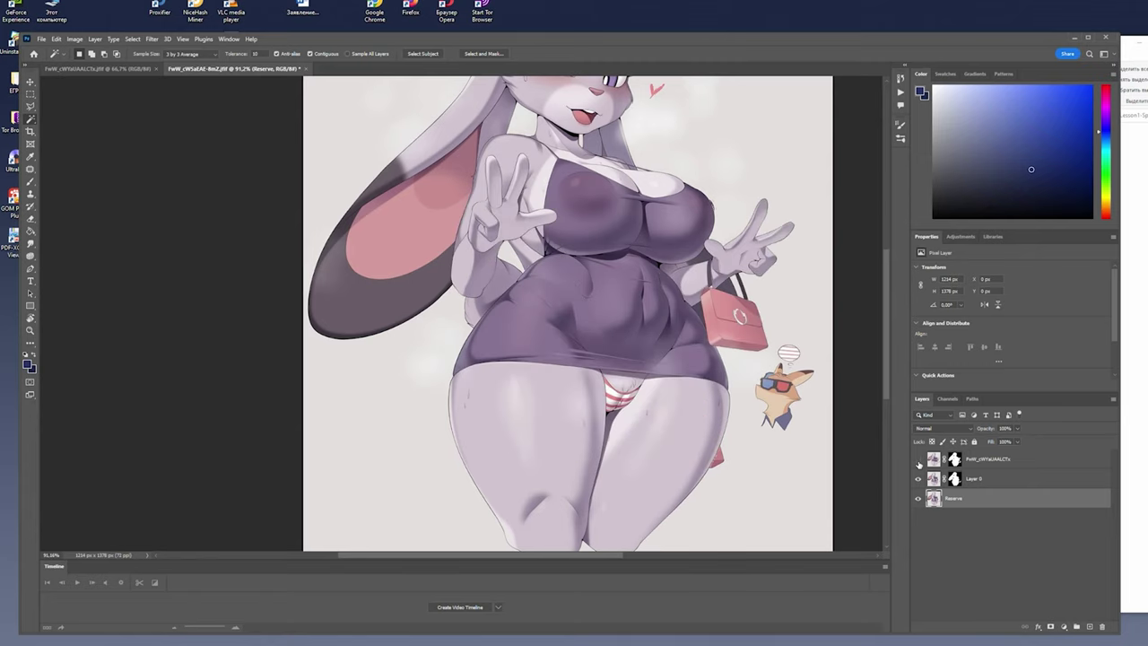
left_click(918, 460)
left_click(919, 460)
left_click(919, 460)
left_click(919, 460)
left_click(919, 461)
left_click(919, 460)
left_click(919, 460)
left_click(918, 460)
left_click(919, 460)
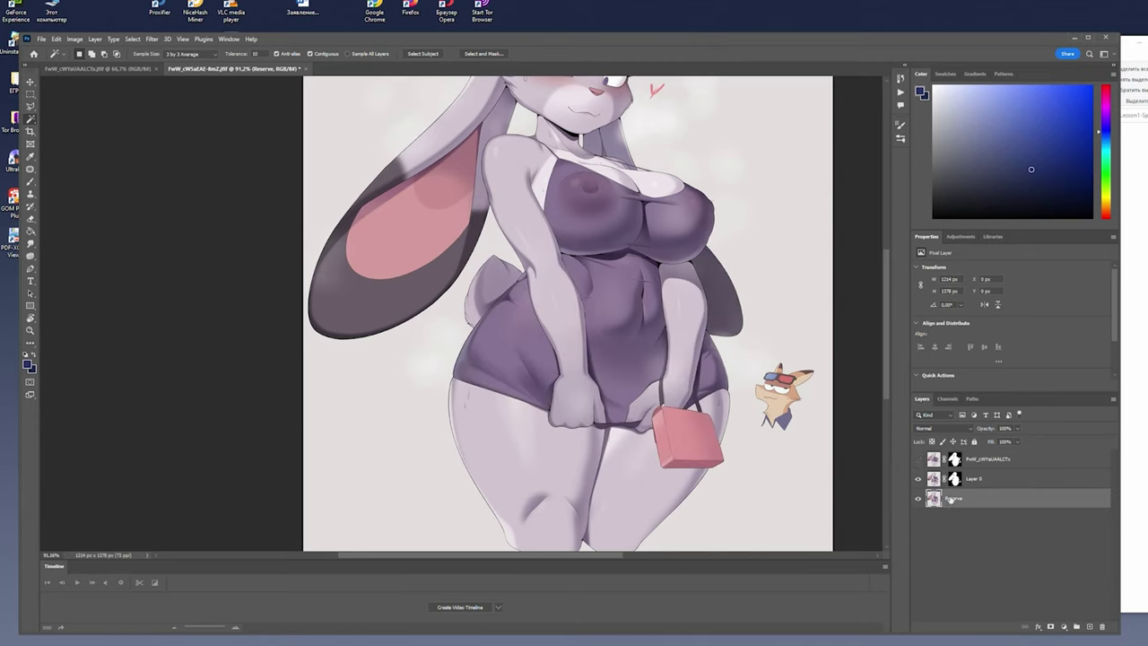
left_click(918, 460)
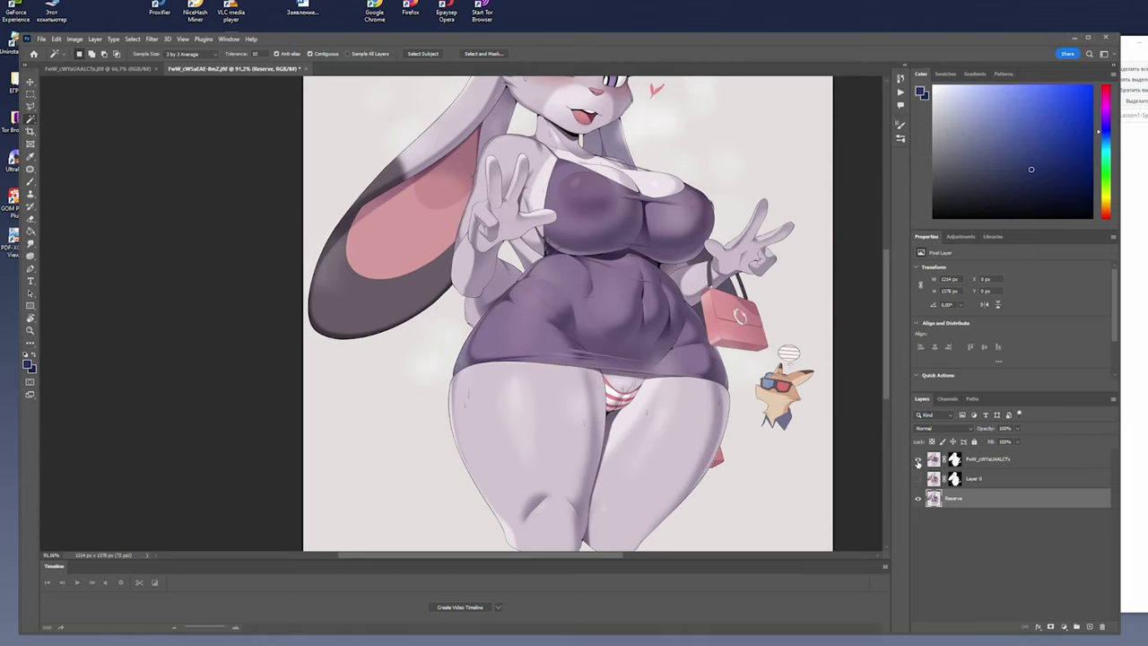
left_click(918, 460)
left_click(918, 460)
scroll(665, 265, "down", 2)
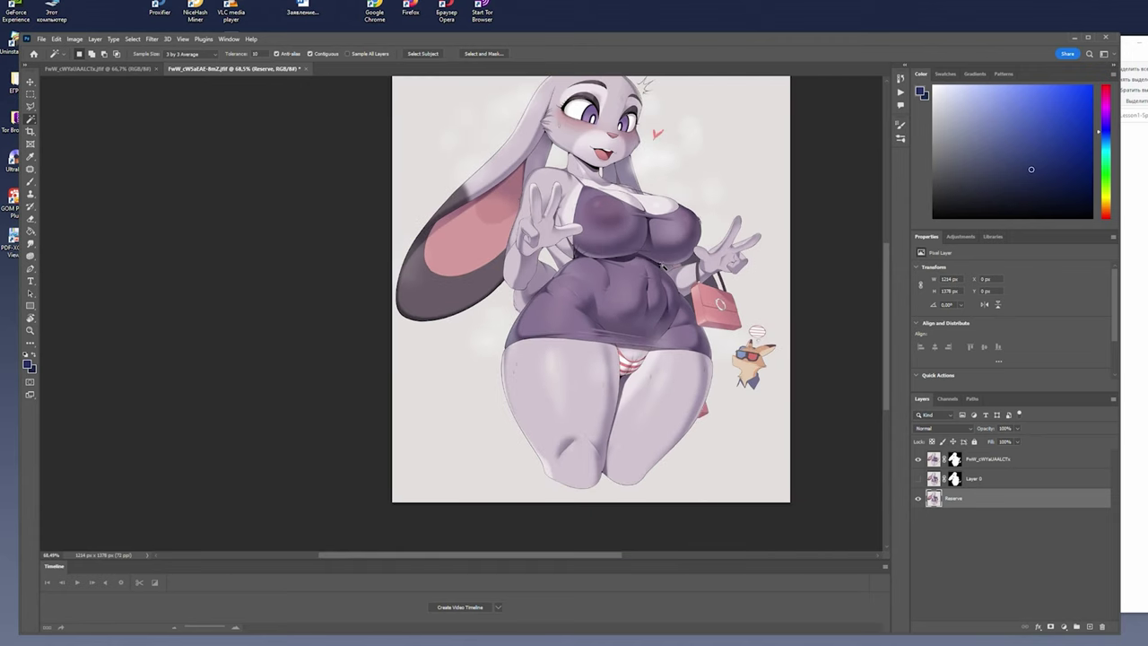
scroll(665, 265, "down", 1)
left_click(993, 461)
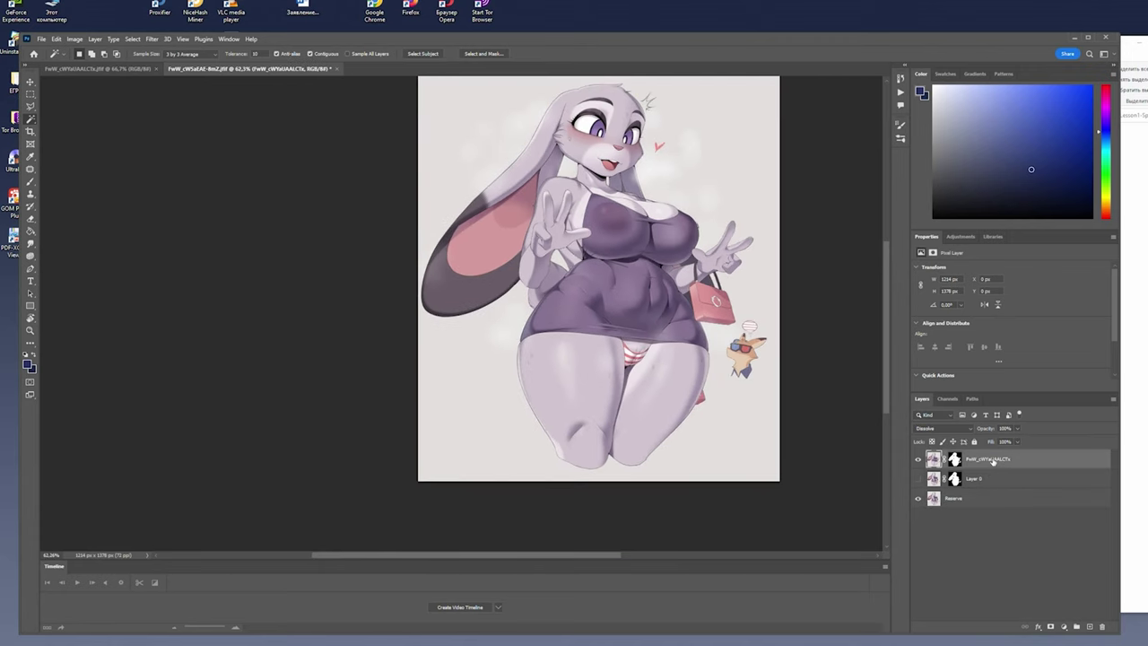
Rename the top layer Judy-HandsUp and Layer 0 Judy-HandsDown.
right_click(993, 461)
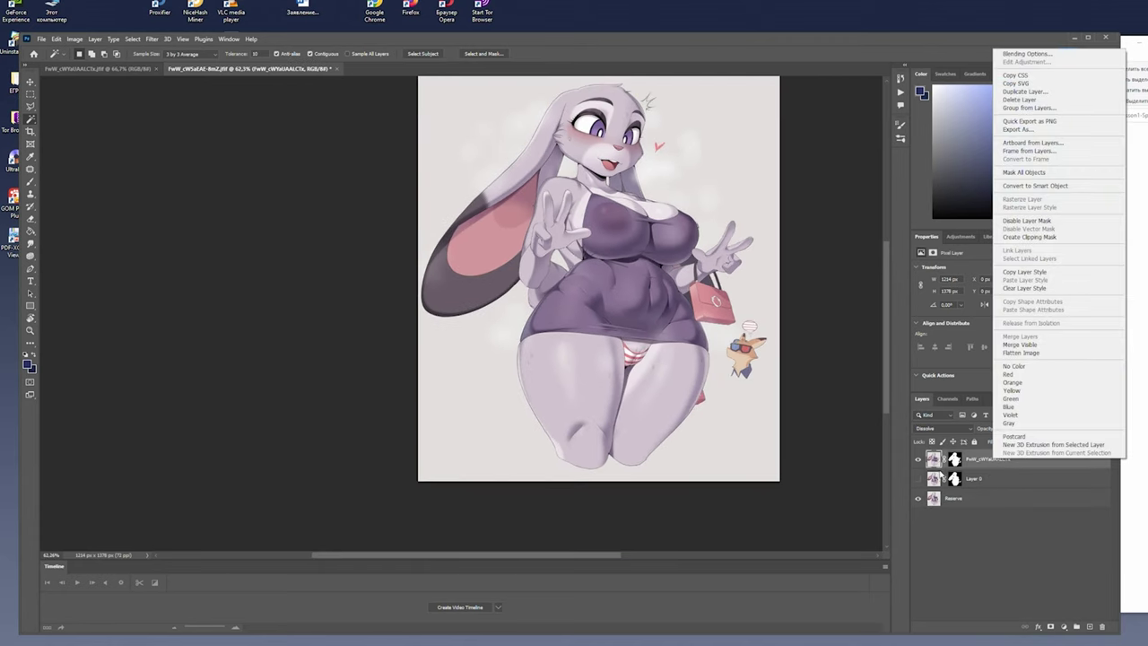
left_click(971, 464)
double_click(998, 460)
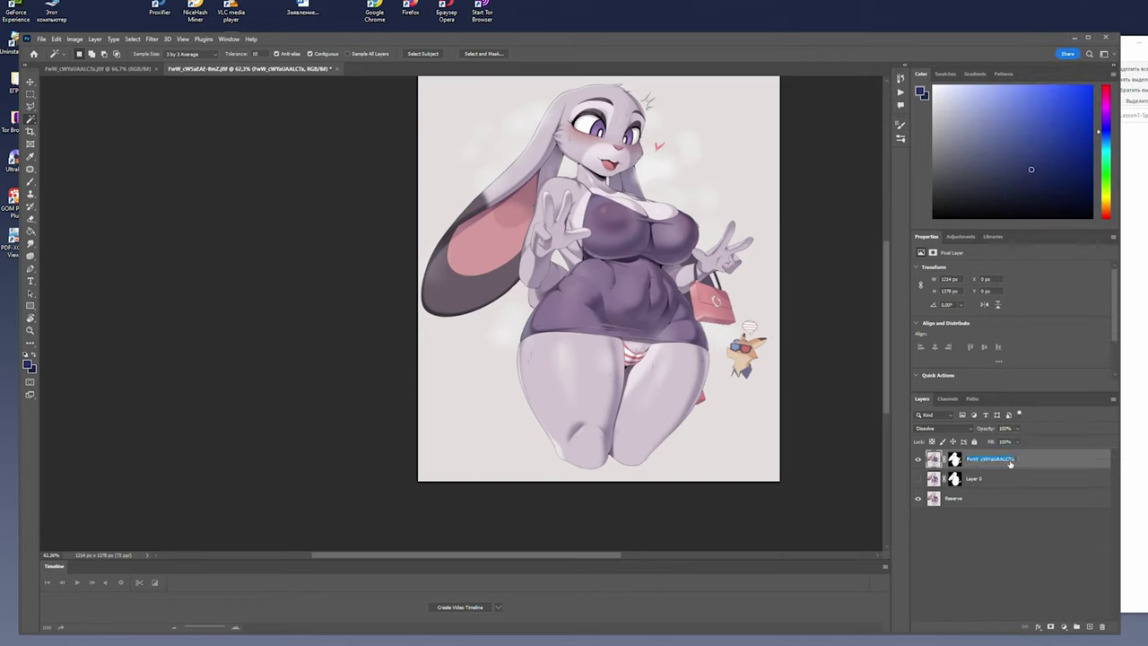
type("body")
key("Return")
double_click(976, 479)
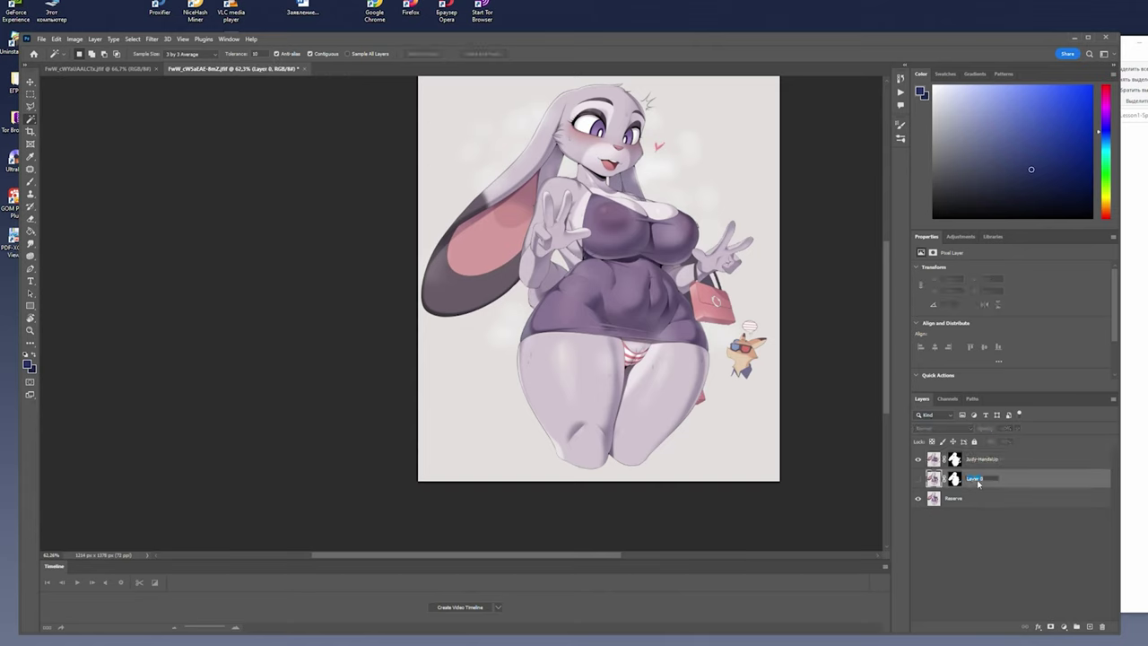
type("Du")
type("own")
key("Return")
Hide both pose layers, leaving Reserve visible and selected.
left_click(918, 459)
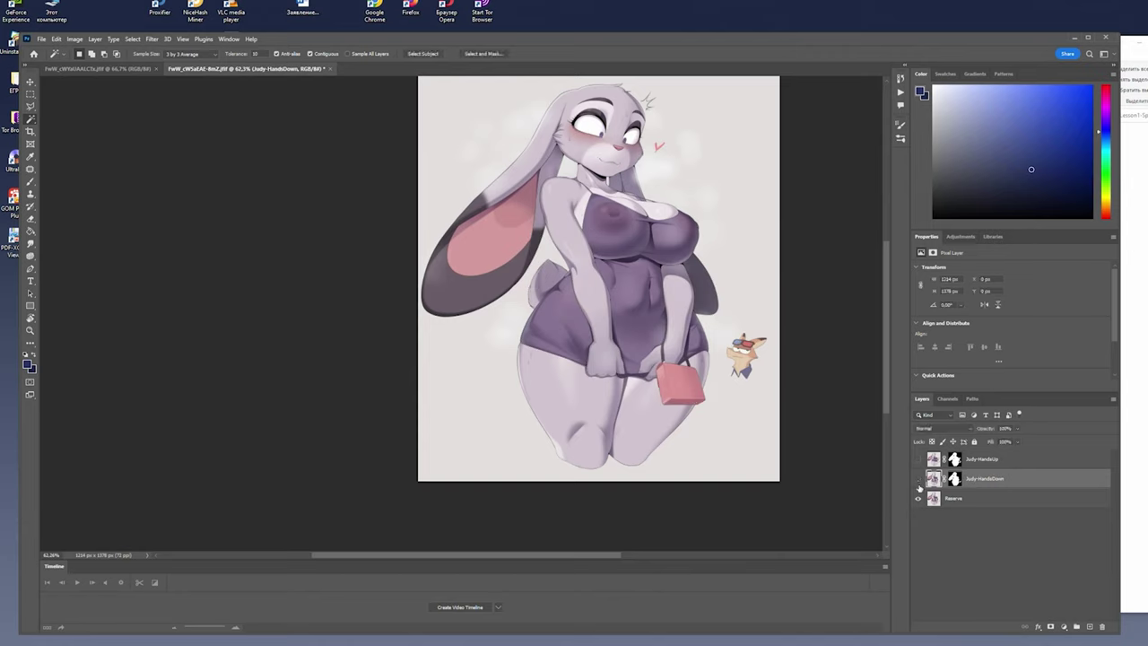
left_click(919, 485)
left_click(918, 484)
left_click(918, 484)
left_click(917, 501)
left_click(918, 500)
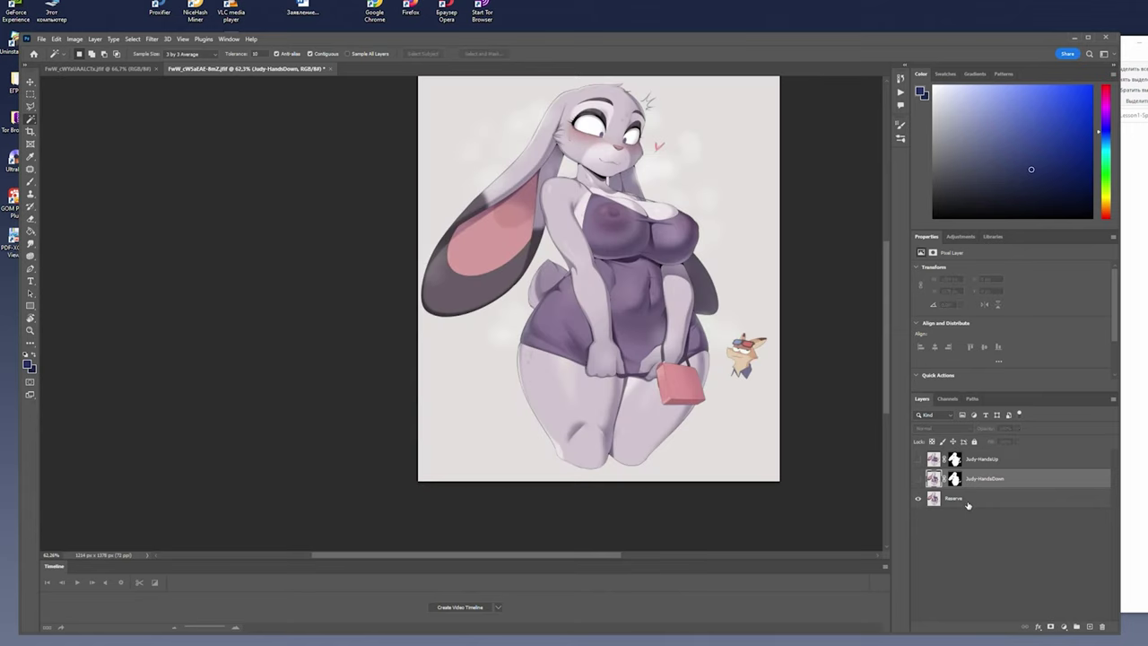
left_click(960, 500)
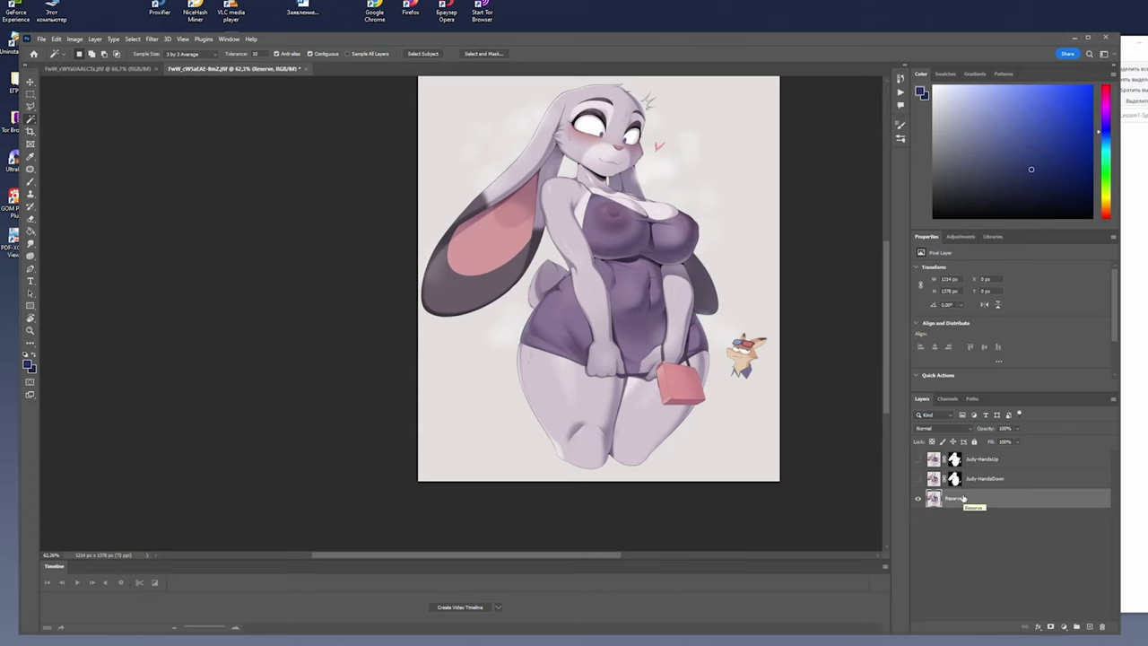
Rename Reserve to Background and select its light background area by colour.
double_click(962, 498)
type("Backgroun")
type("d")
key("Return")
left_click(764, 230)
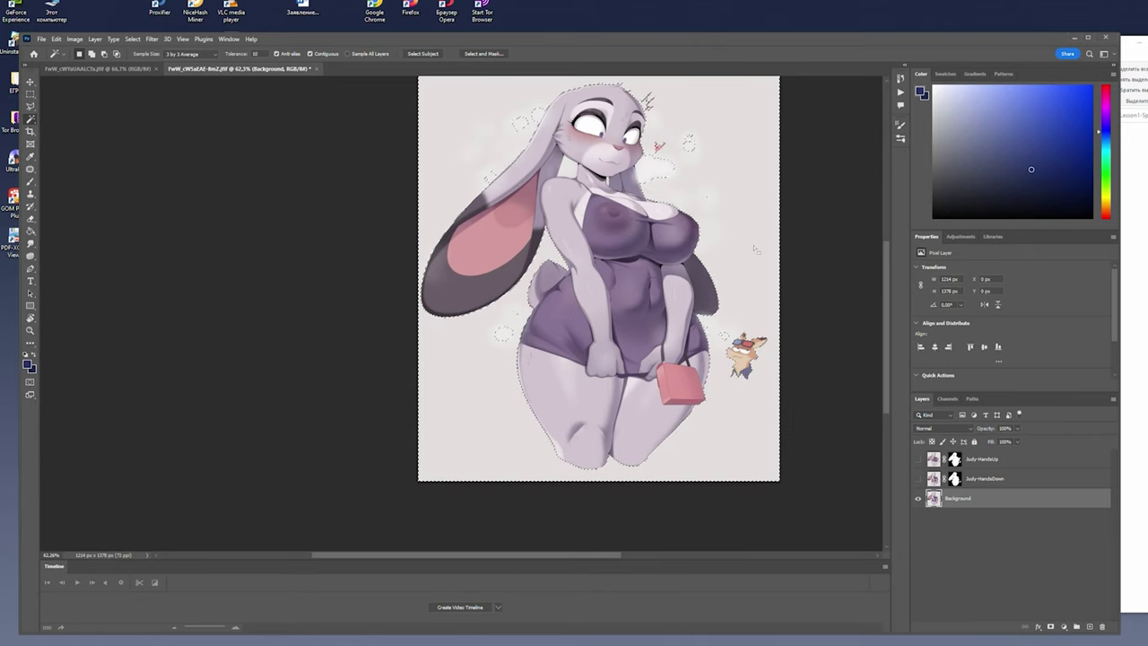
key("ctrl+d")
type("30")
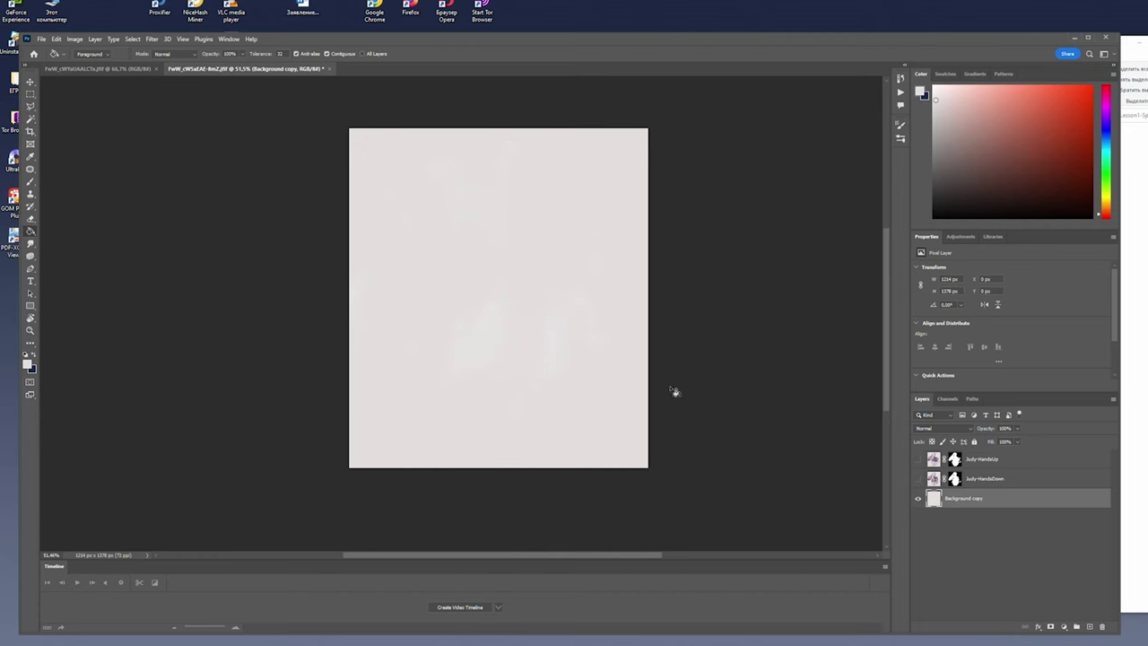
Add a new layer filled with light grey and name it Background.
left_click(919, 498)
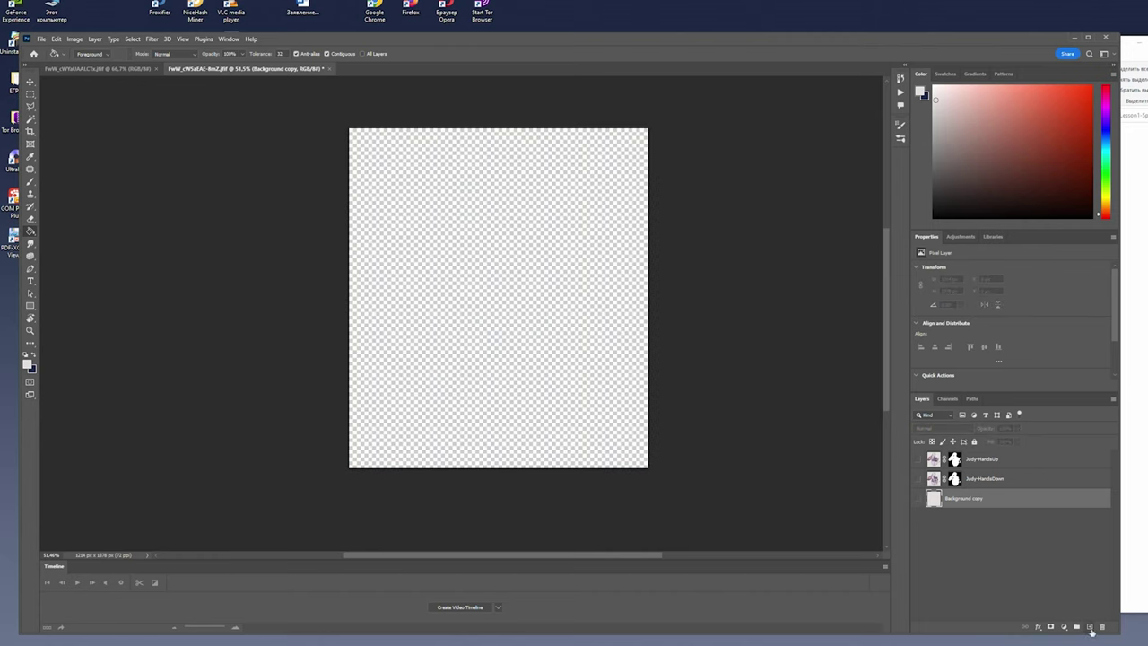
left_click(1090, 627)
left_click(478, 306)
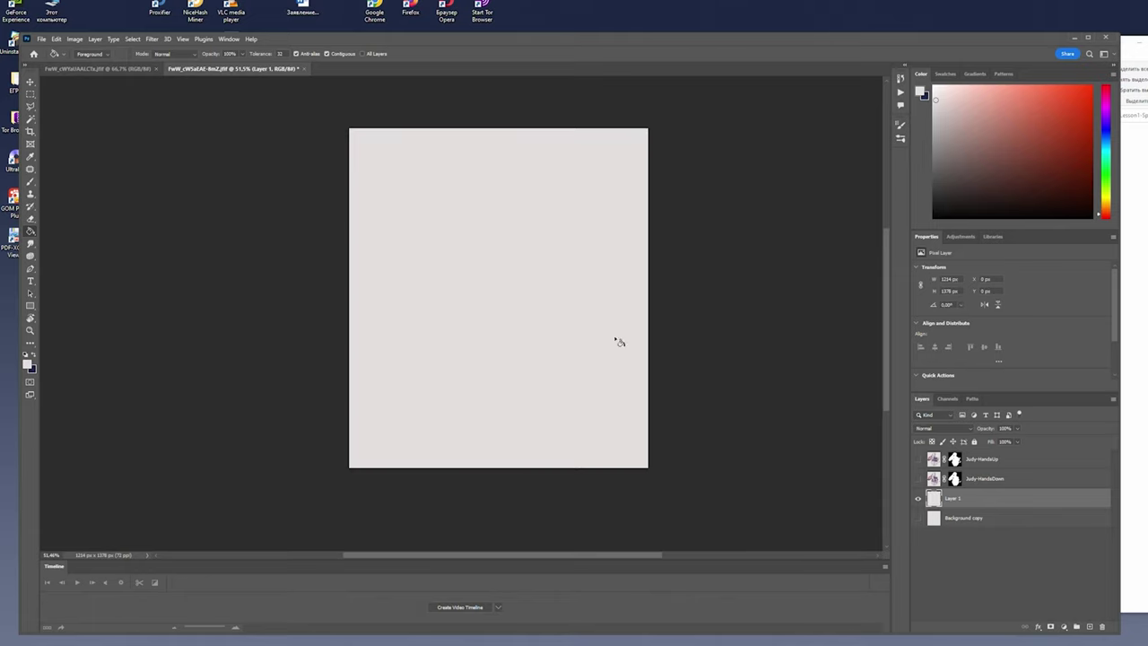
double_click(958, 501)
type("Background")
key("Return")
Delete the Background copy layer, confirming the prompt.
left_click(917, 499)
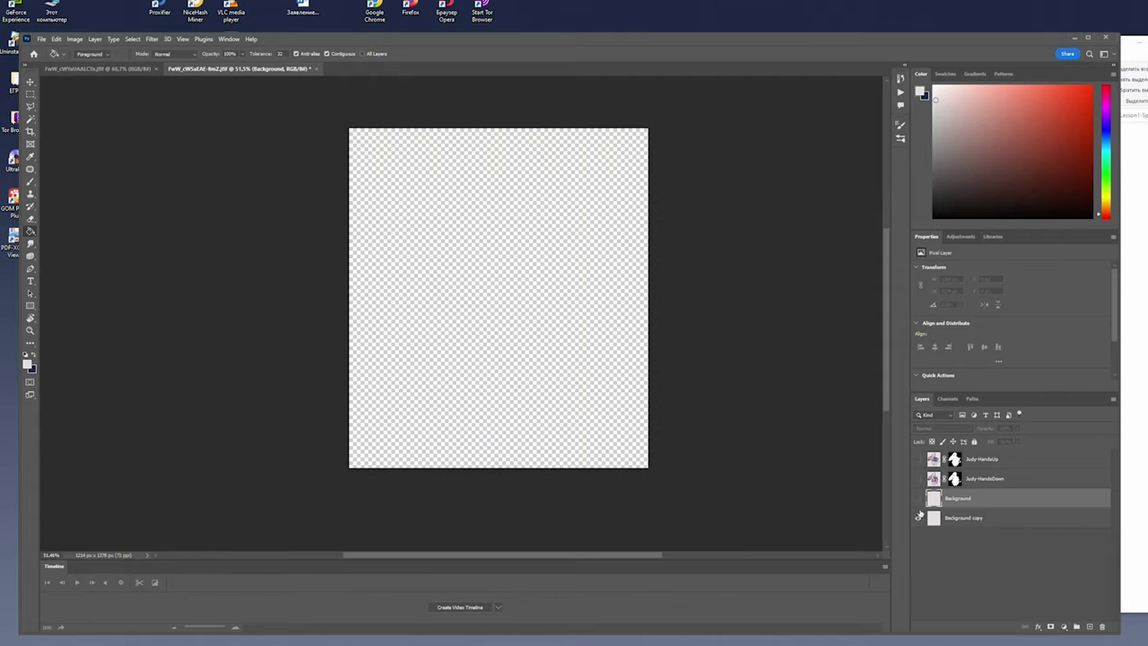
left_click(918, 499)
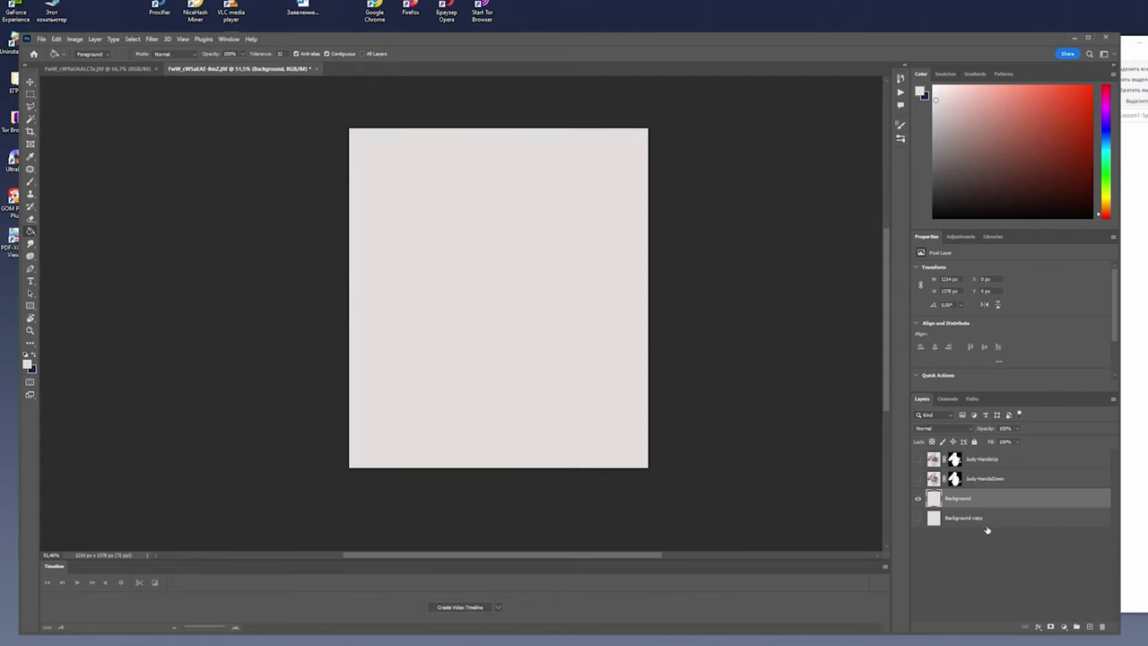
left_click(987, 518)
left_click(1102, 627)
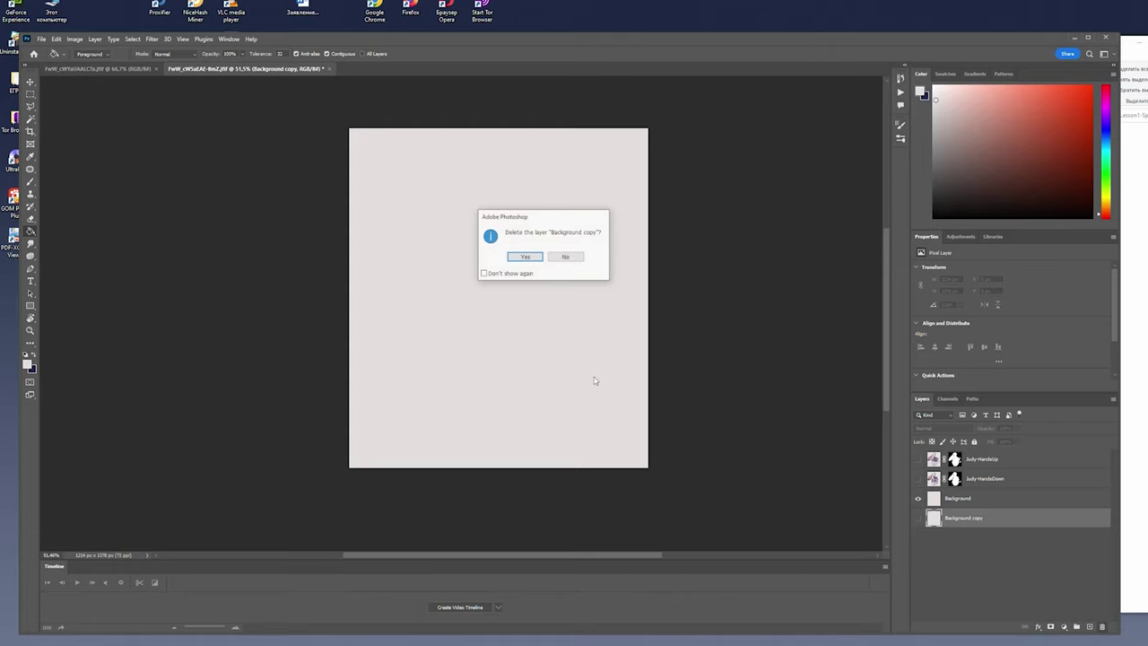
left_click(517, 257)
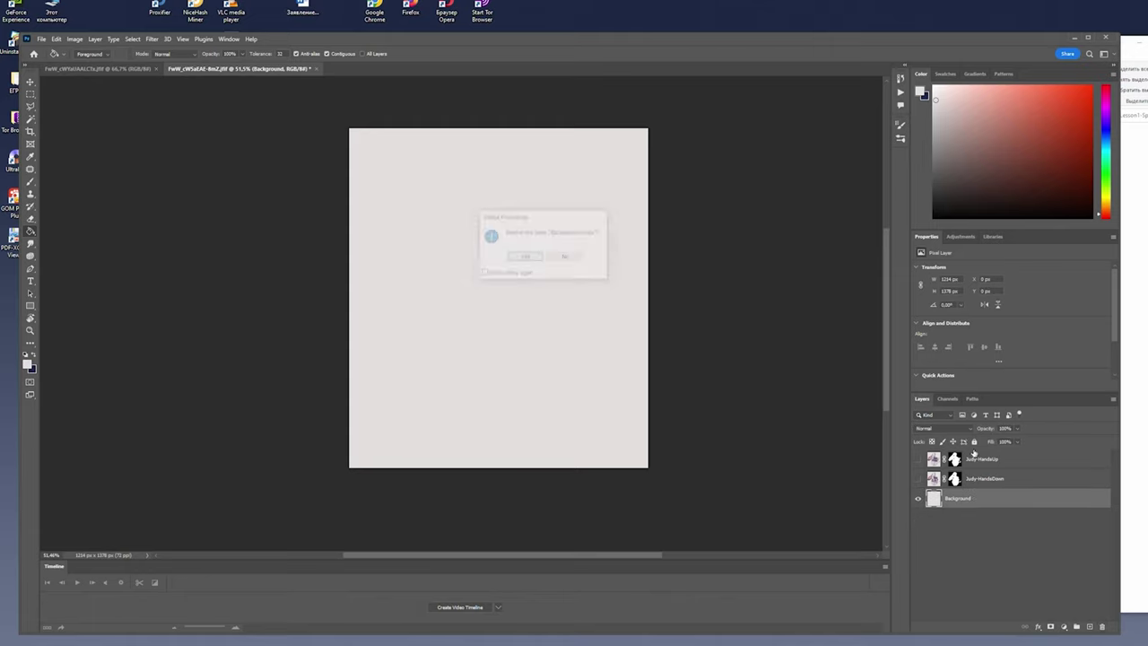
Make the Judy-HandsDown layer visible over the grey background.
left_click(918, 480)
left_click(918, 480)
left_click(918, 480)
left_click(917, 480)
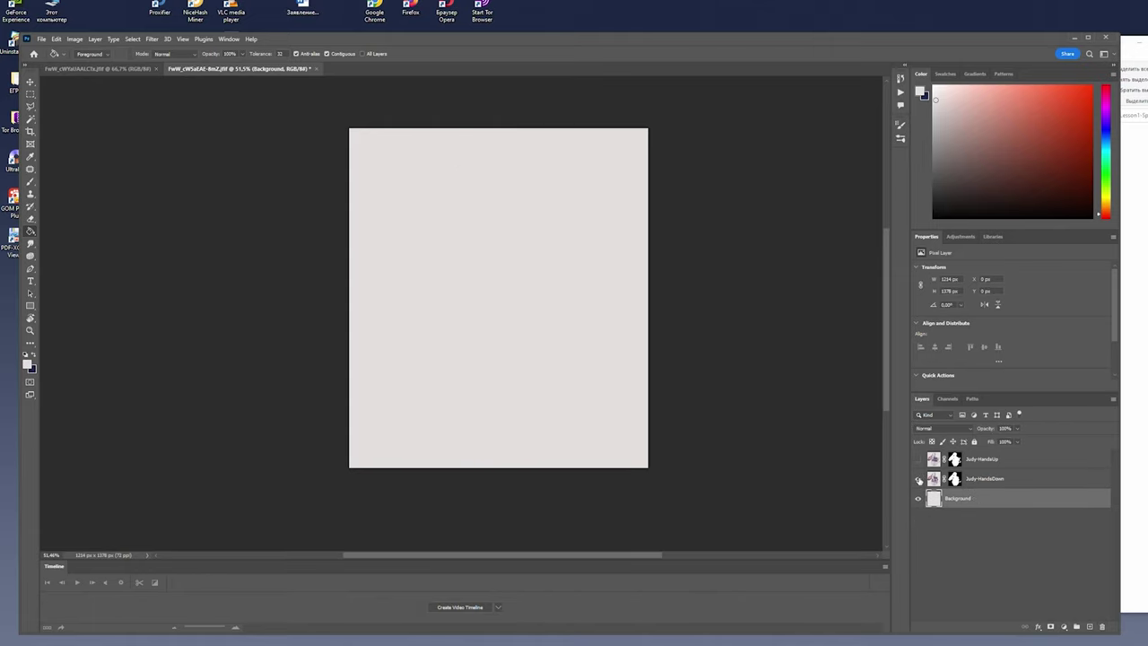
left_click(918, 480)
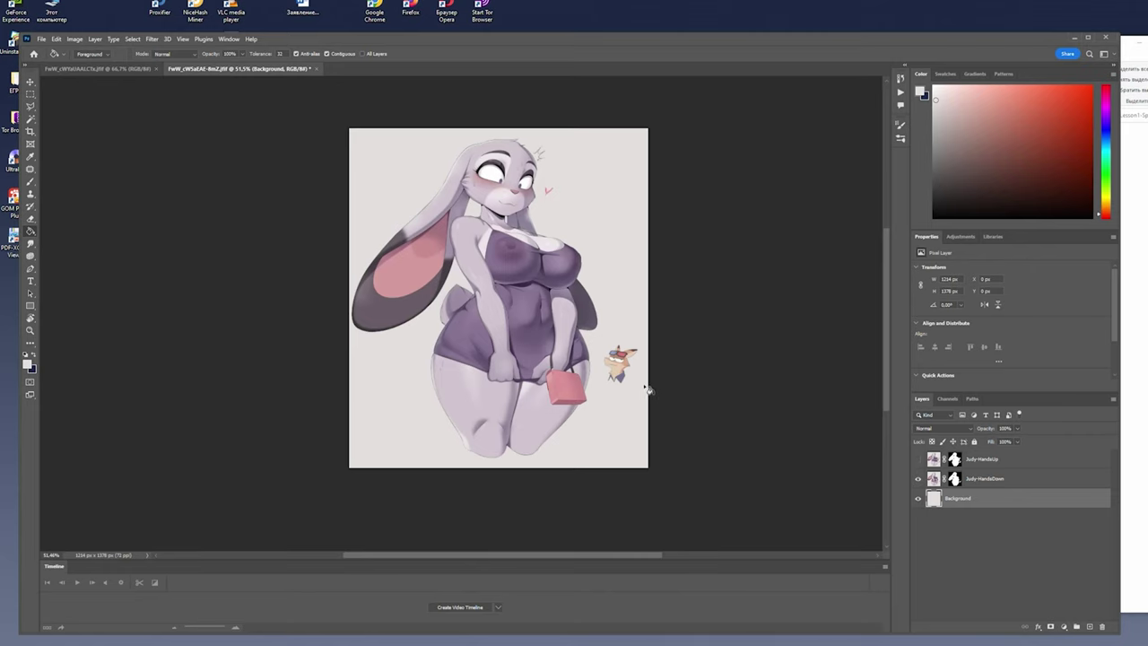
Toggle the Judy-HandsUp and Judy-HandsDown layers' visibility to compare the two poses.
scroll(606, 375, "up", 3)
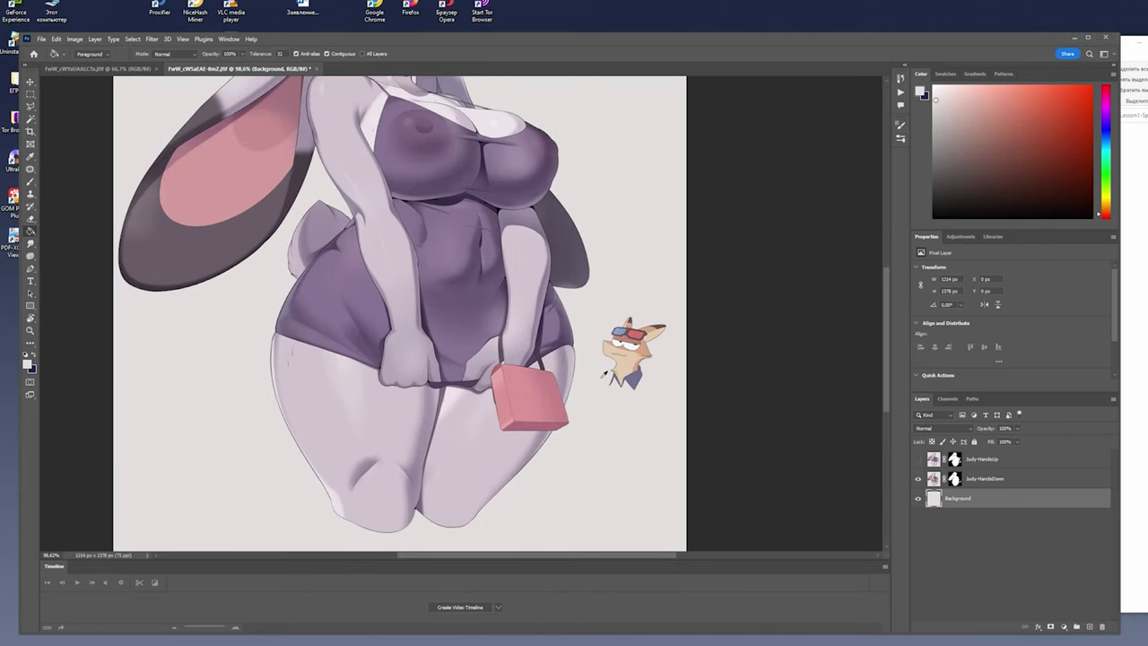
left_click(918, 459)
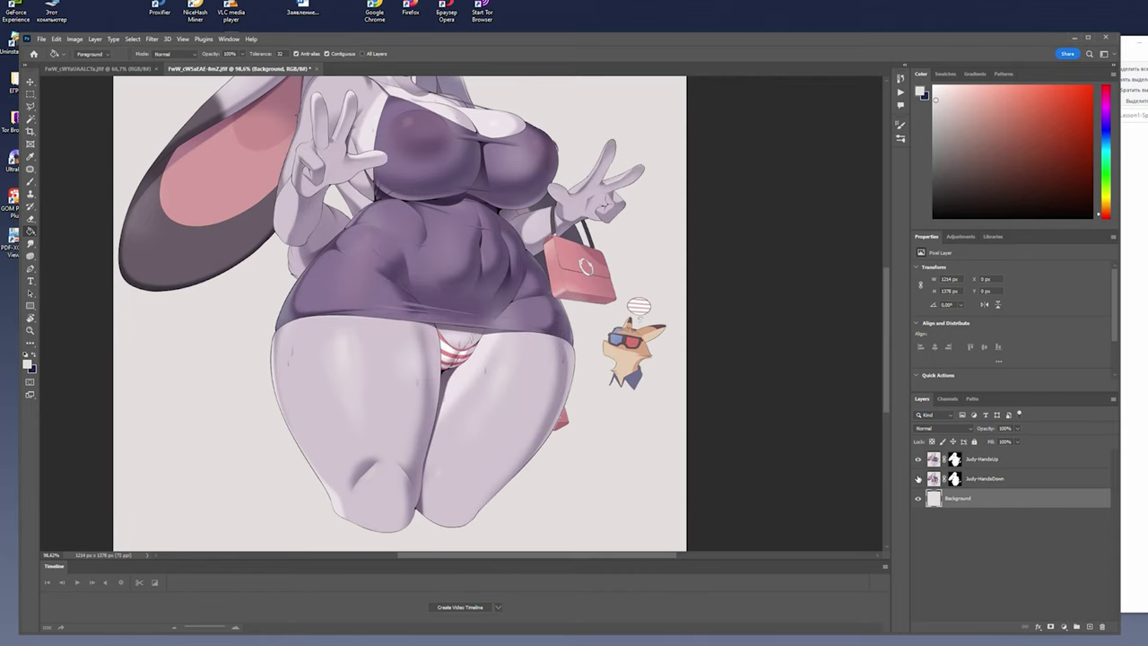
left_click(918, 479)
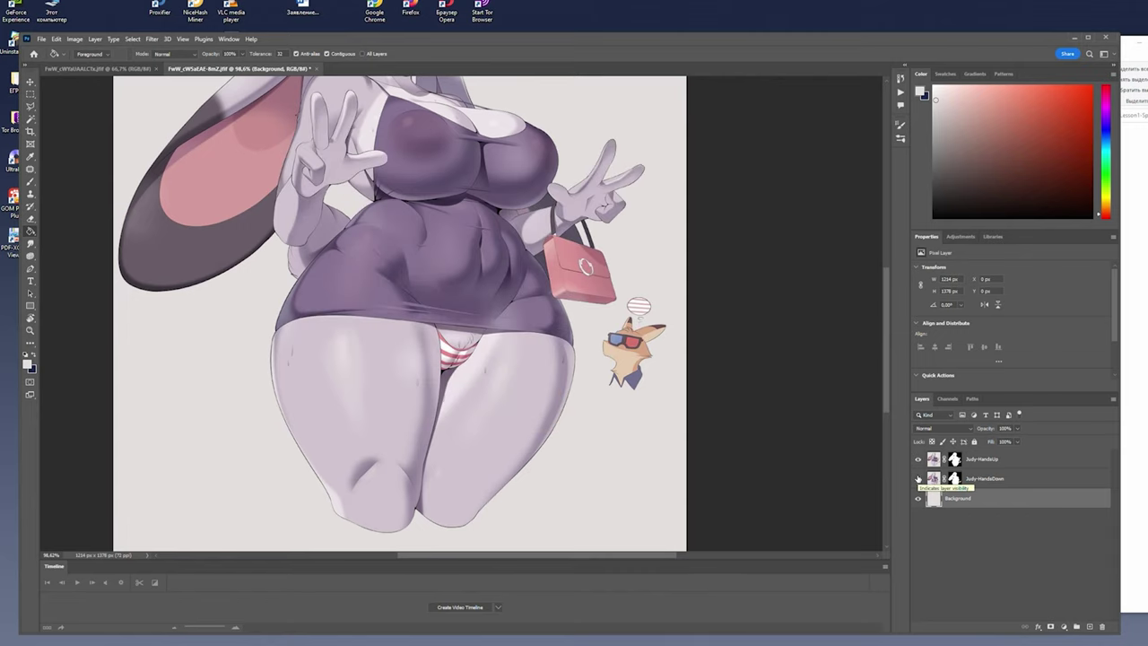
left_click(917, 479)
left_click(917, 479)
left_click(917, 460)
left_click(918, 459)
scroll(470, 275, "down", 2)
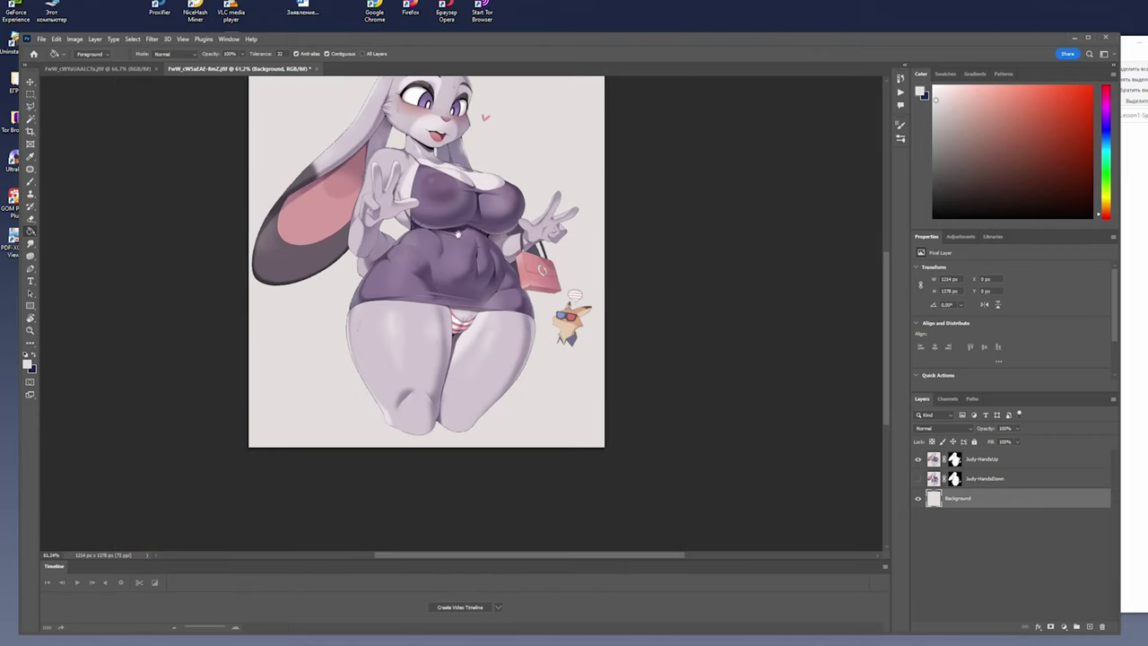
scroll(470, 275, "up", 1)
scroll(449, 261, "up", 1)
scroll(431, 248, "up", 2)
scroll(557, 356, "down", 1)
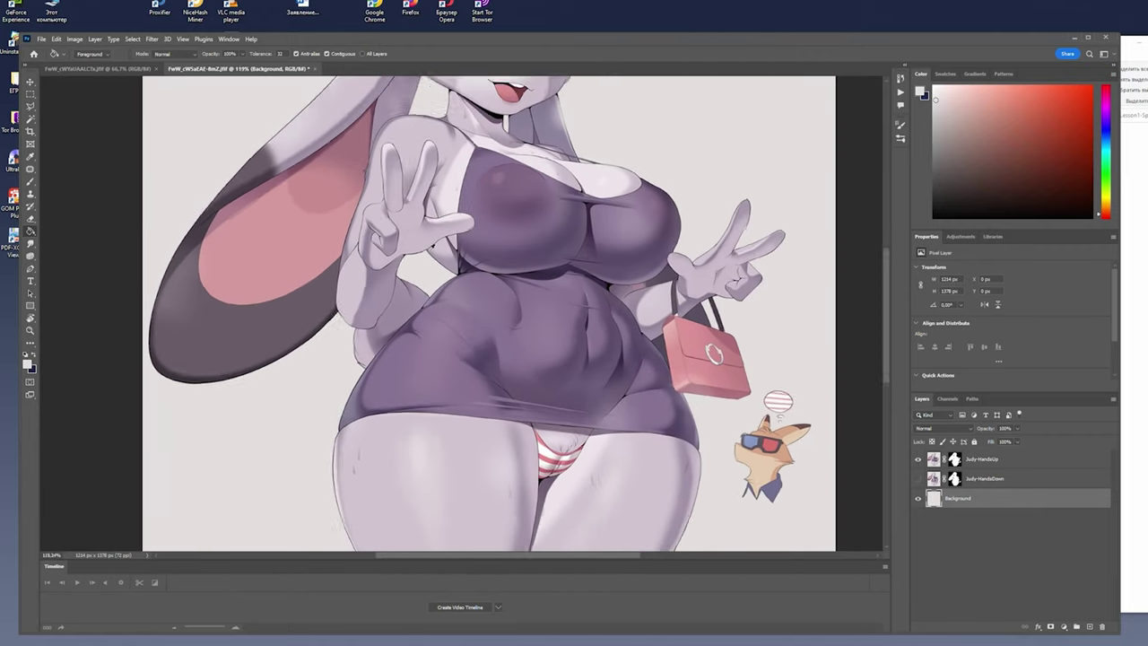
scroll(556, 357, "down", 1)
scroll(557, 356, "down", 1)
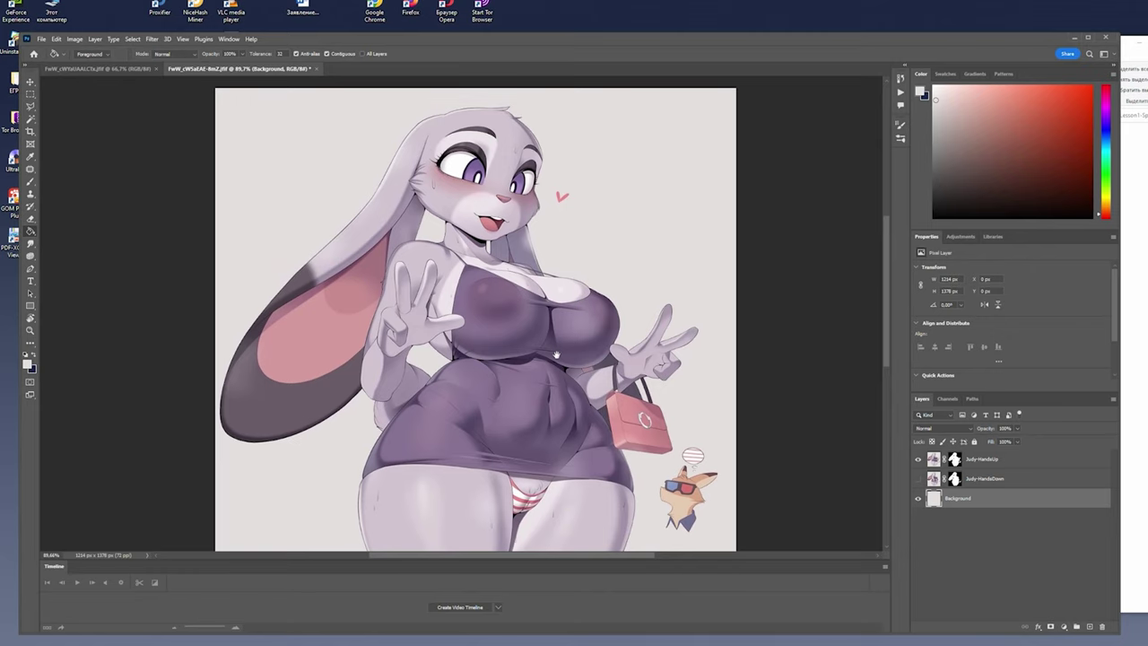
Leave Judy-HandsUp visible and Judy-HandsDown hidden, with the Eraser chosen and Judy-HandsUp active.
left_click(918, 459)
left_click(916, 478)
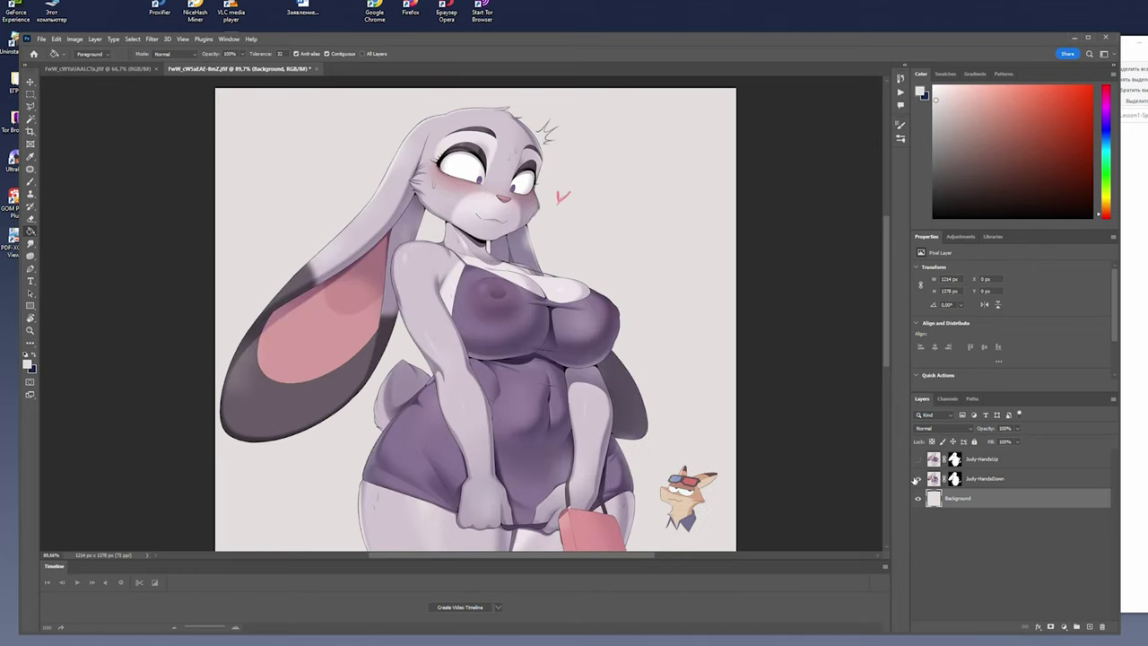
left_click(916, 479)
left_click(917, 479)
scroll(664, 301, "up", 1)
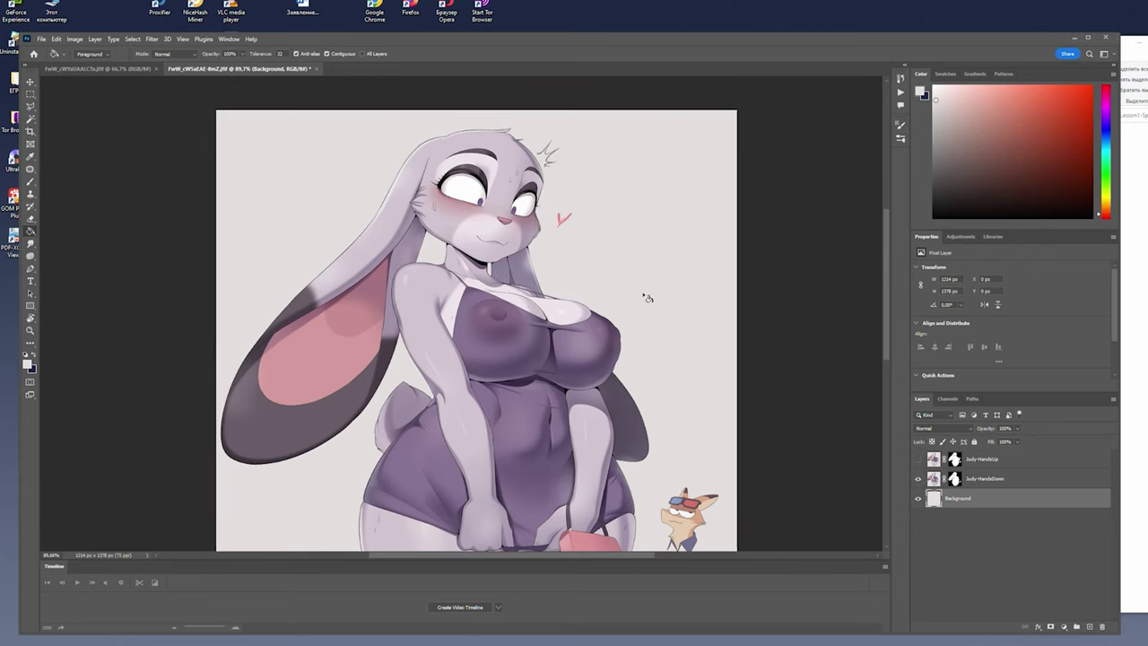
left_click(981, 460)
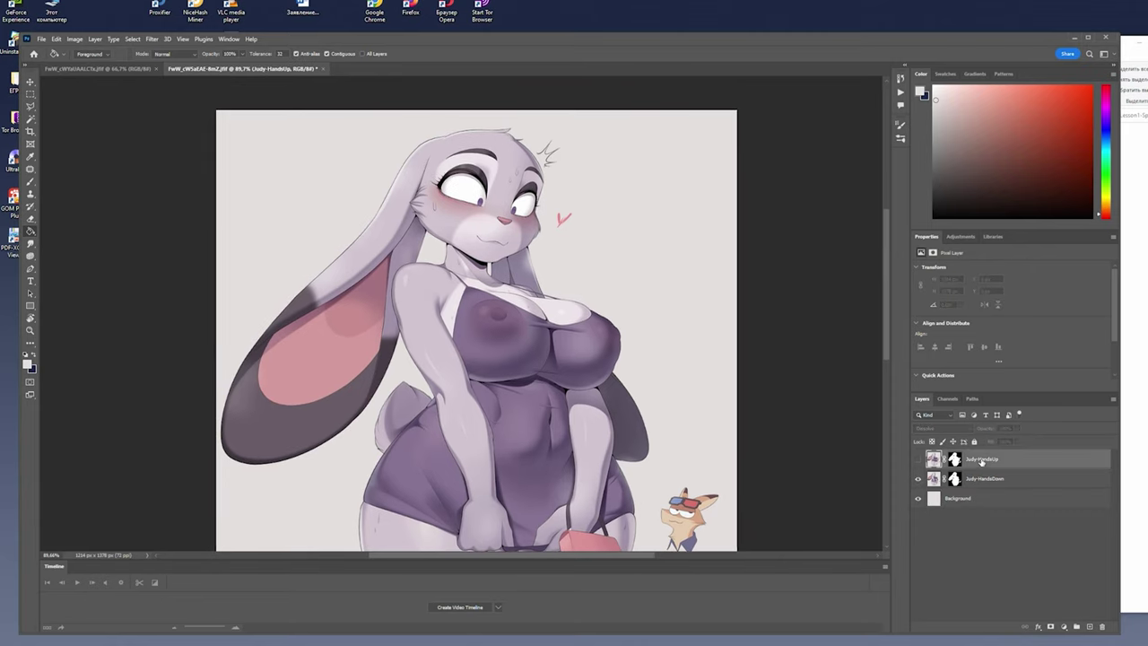
left_click(955, 478)
left_click(918, 479)
left_click(918, 479)
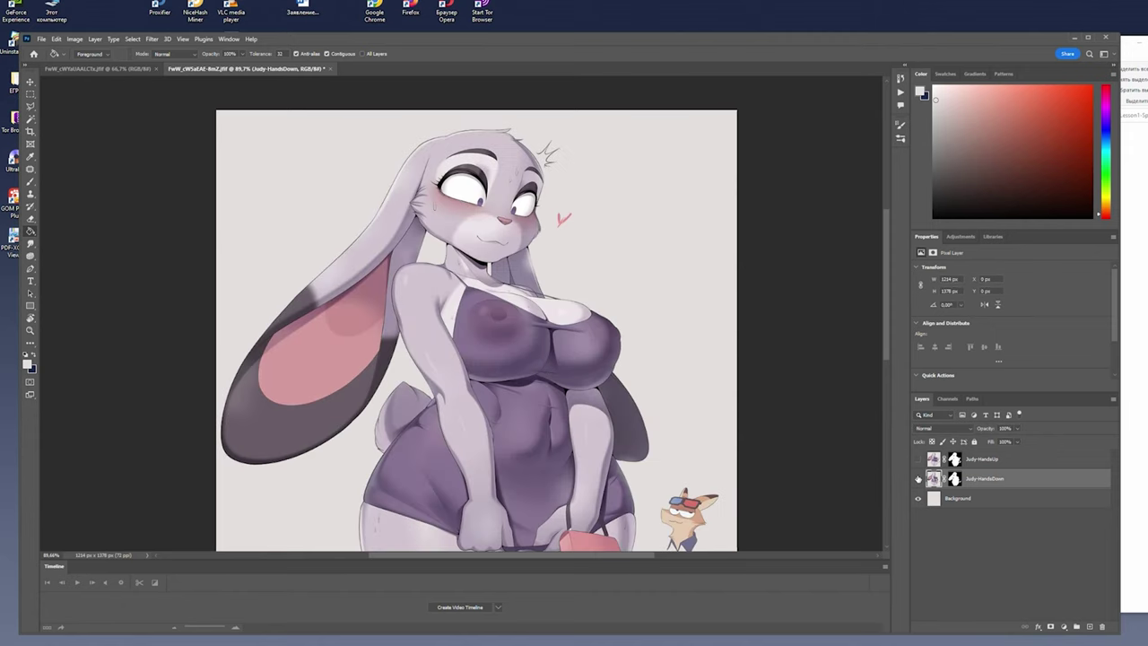
left_click(917, 459)
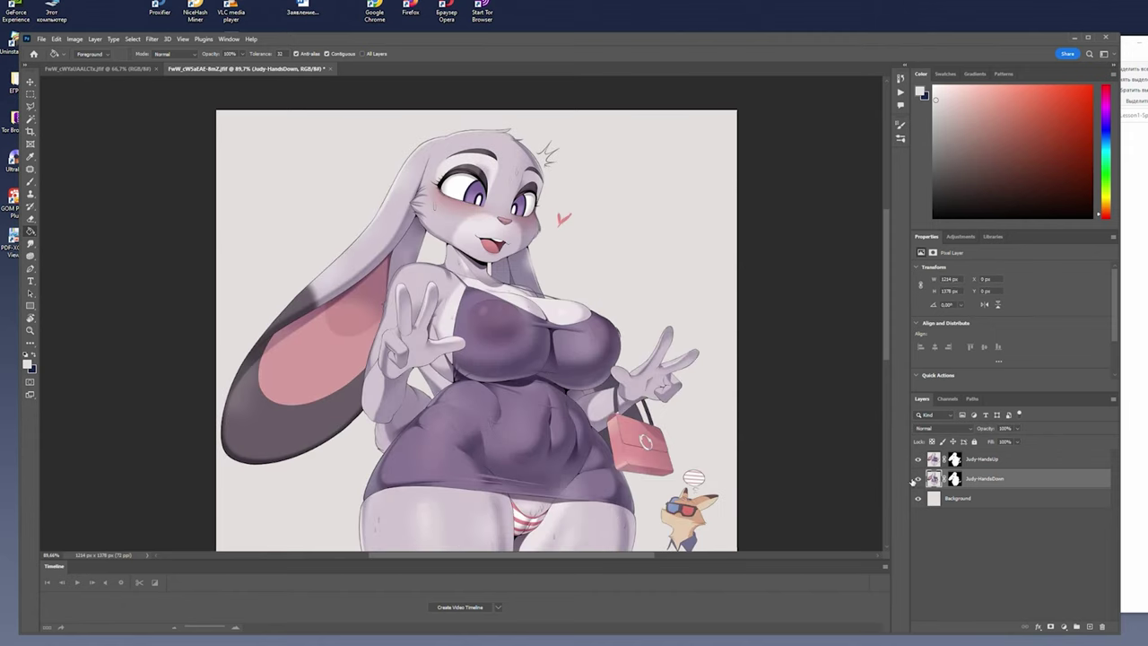
left_click(918, 479)
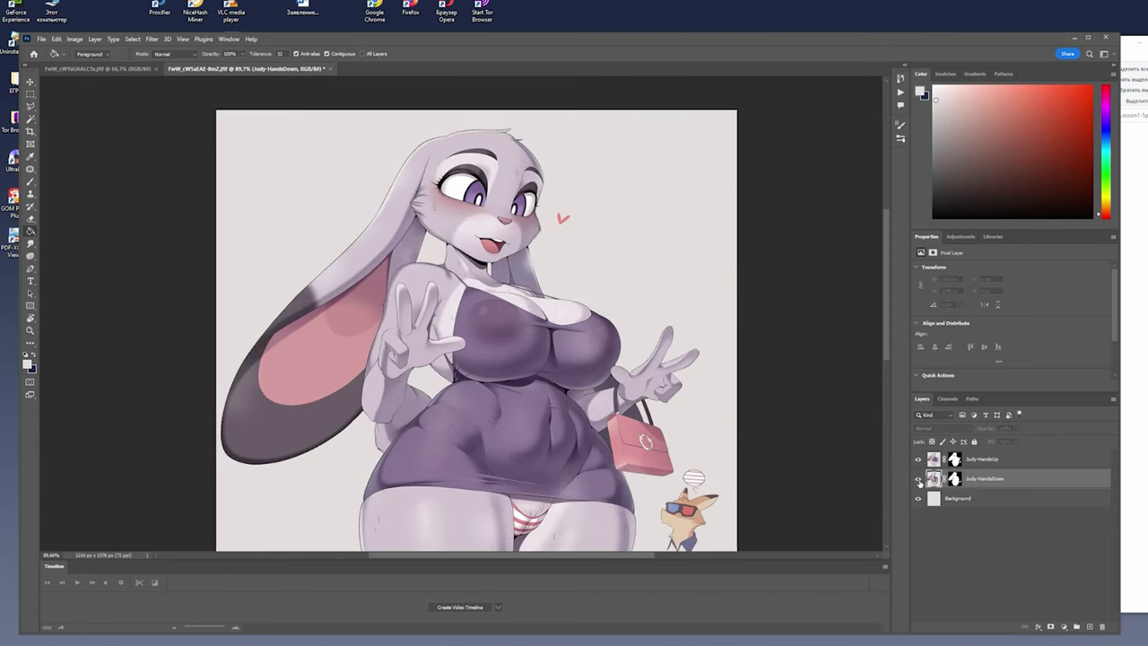
left_click(917, 479)
left_click(918, 459)
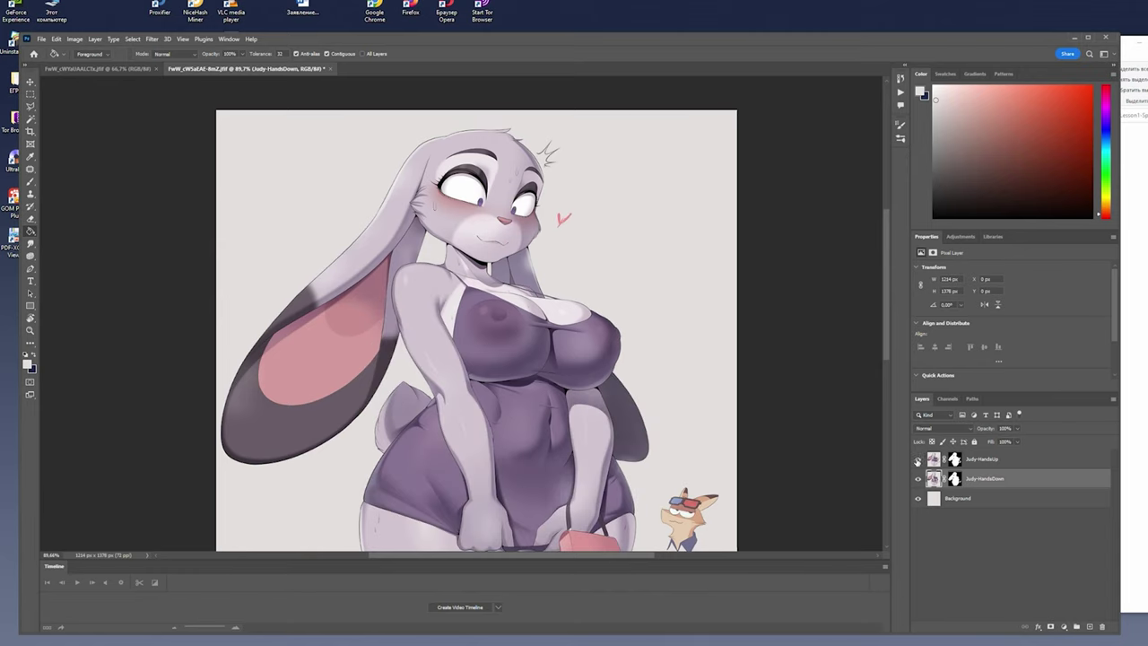
left_click(917, 459)
left_click(918, 479)
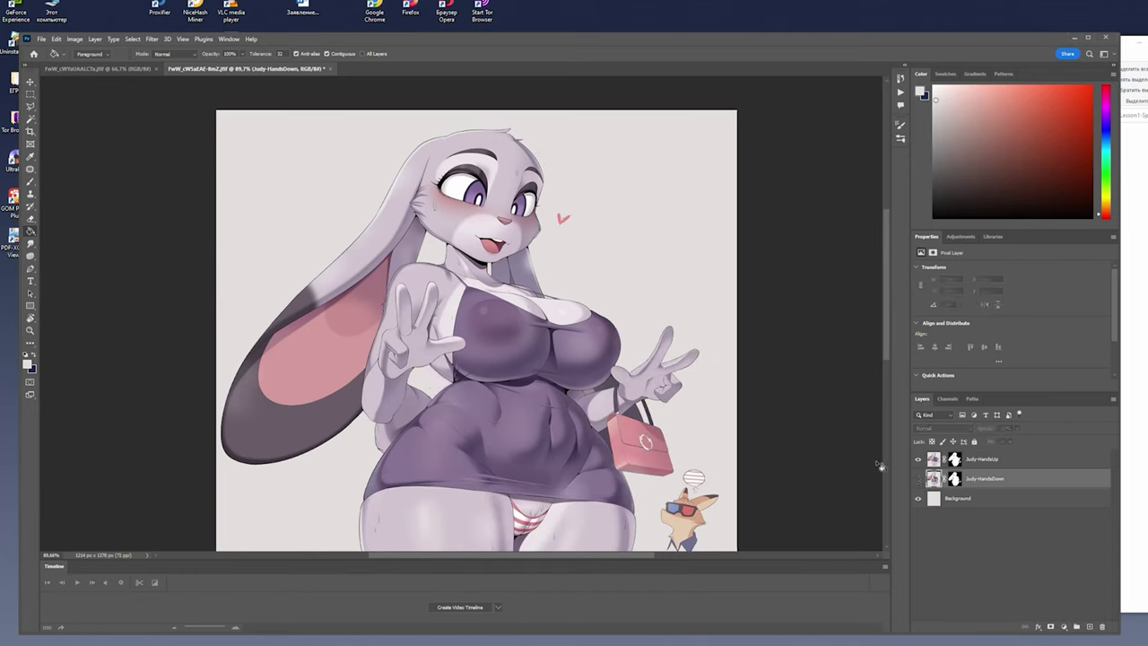
key("e")
left_click(986, 459)
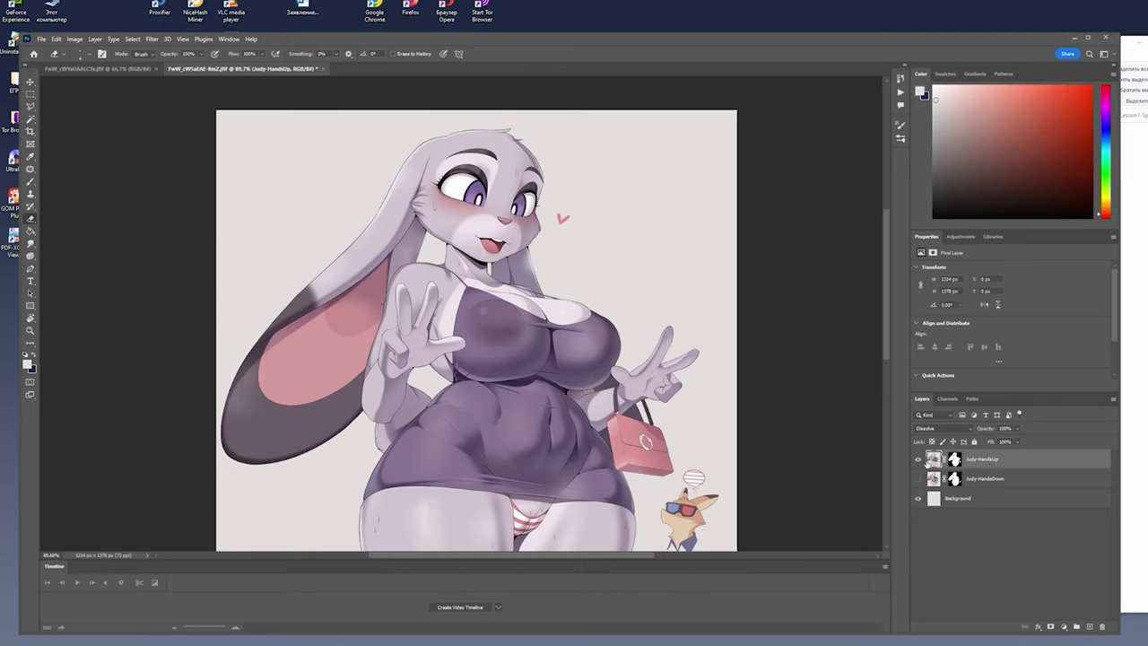
Brush the Judy-HandsUp layer mask around the small heart in both colours.
left_click(955, 459)
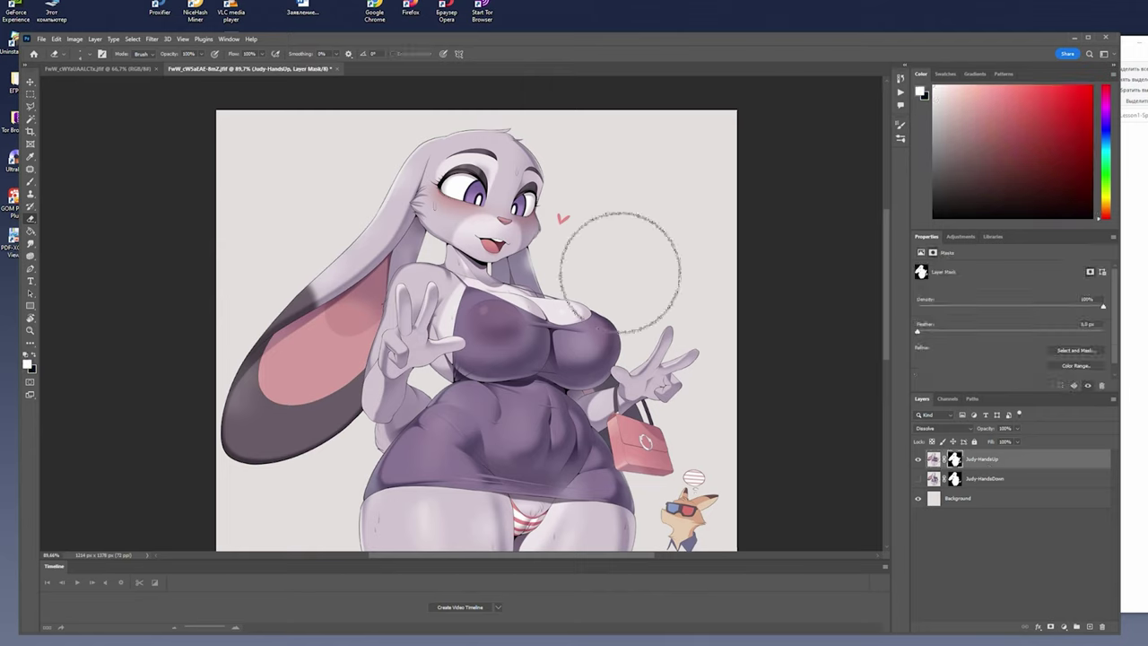
key("b")
left_click_drag(538, 166, 573, 223)
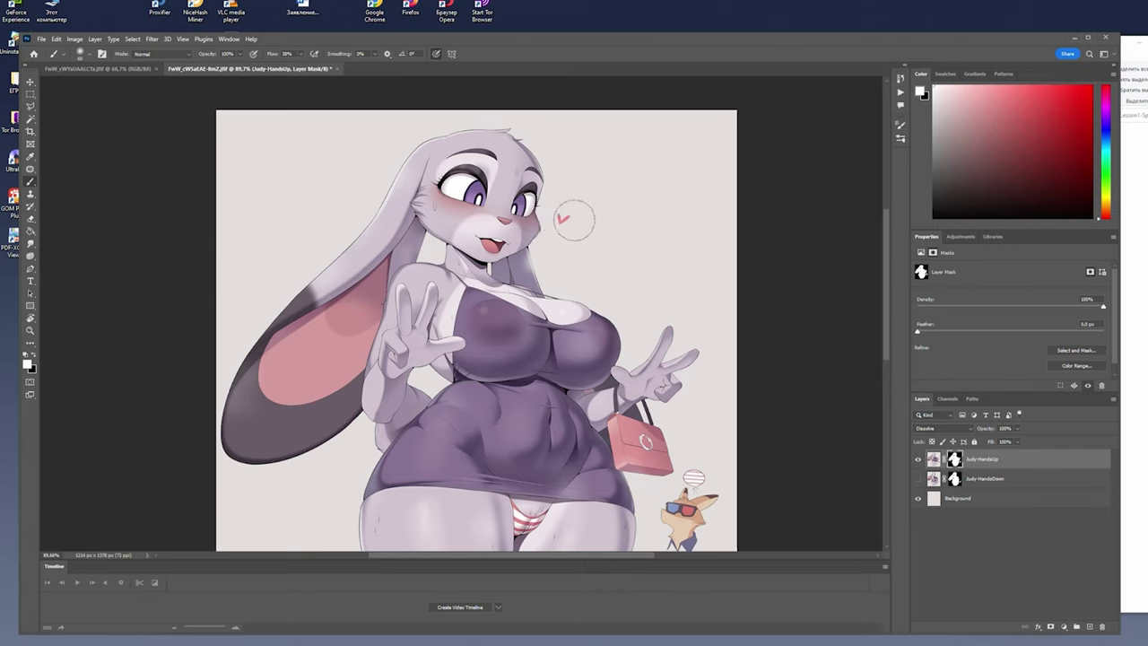
key("x")
left_click_drag(572, 222, 563, 222)
Check the poses, return to layer pixels, and leave only Judy-HandsUp showing and selected.
left_click(953, 480)
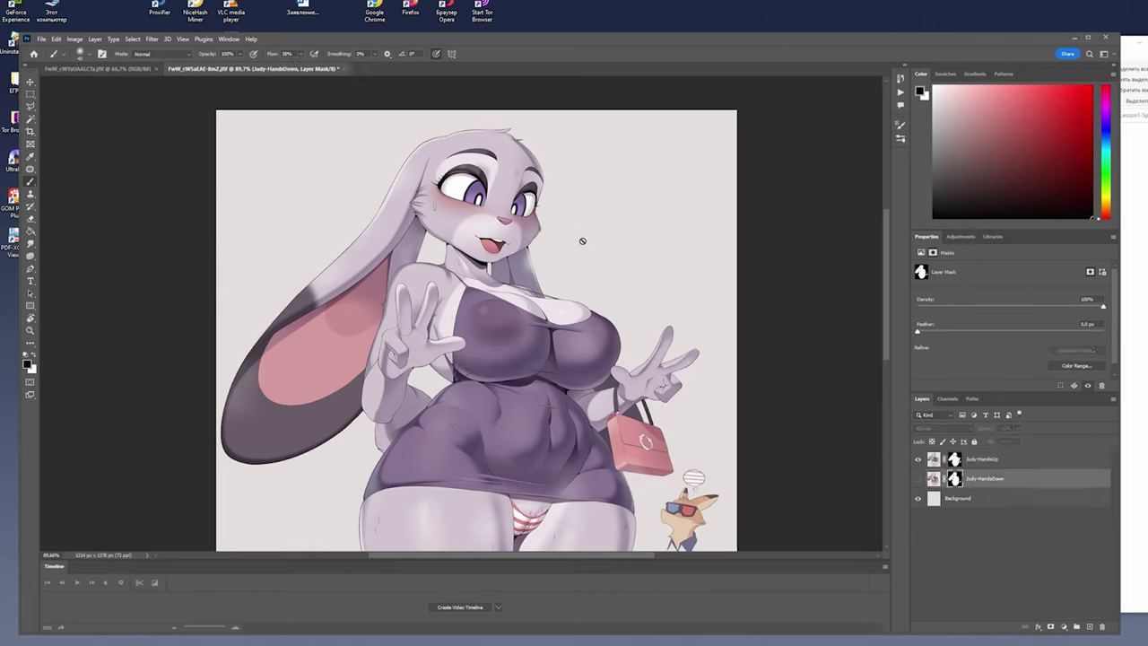
left_click(917, 478)
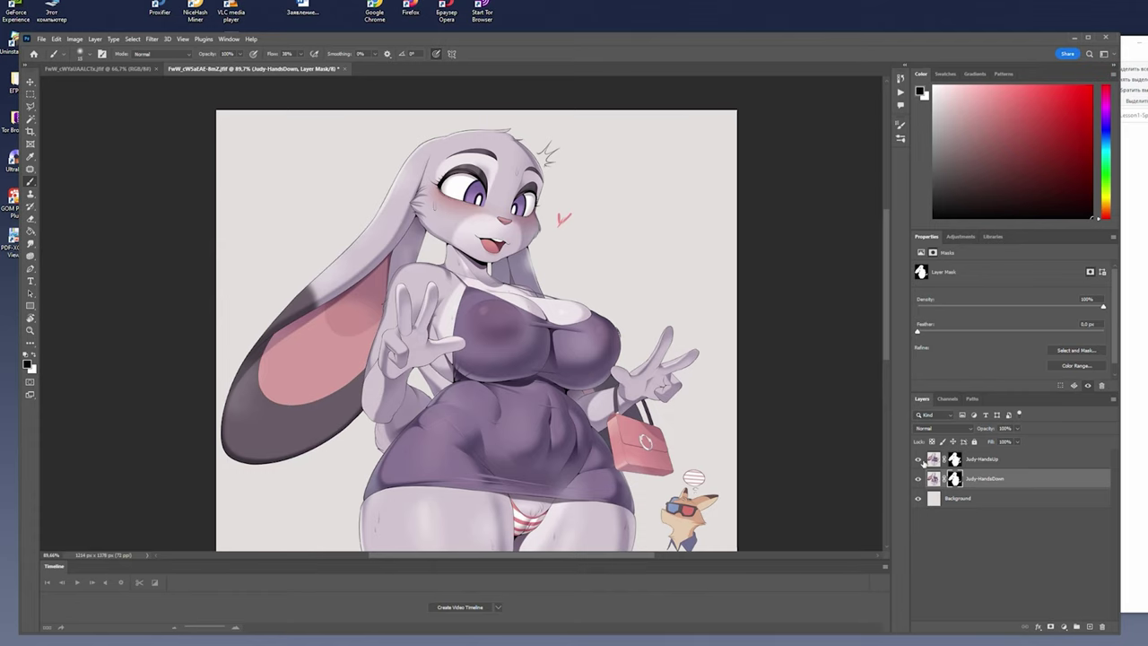
left_click(917, 458)
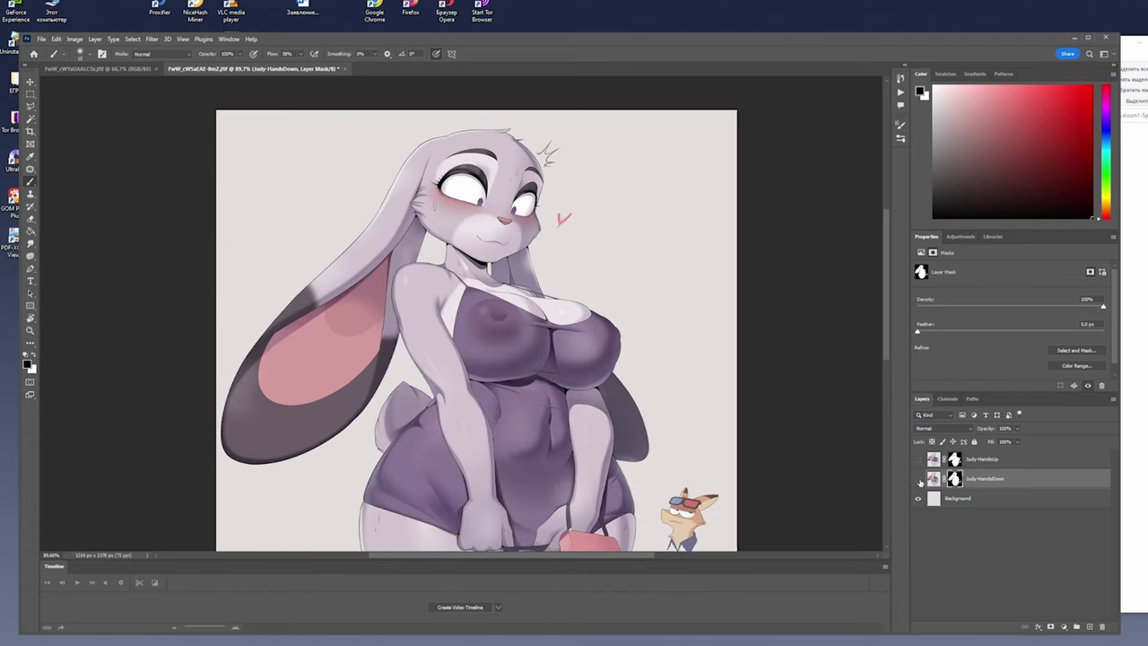
left_click(918, 478)
left_click(918, 459)
key("ctrl+2")
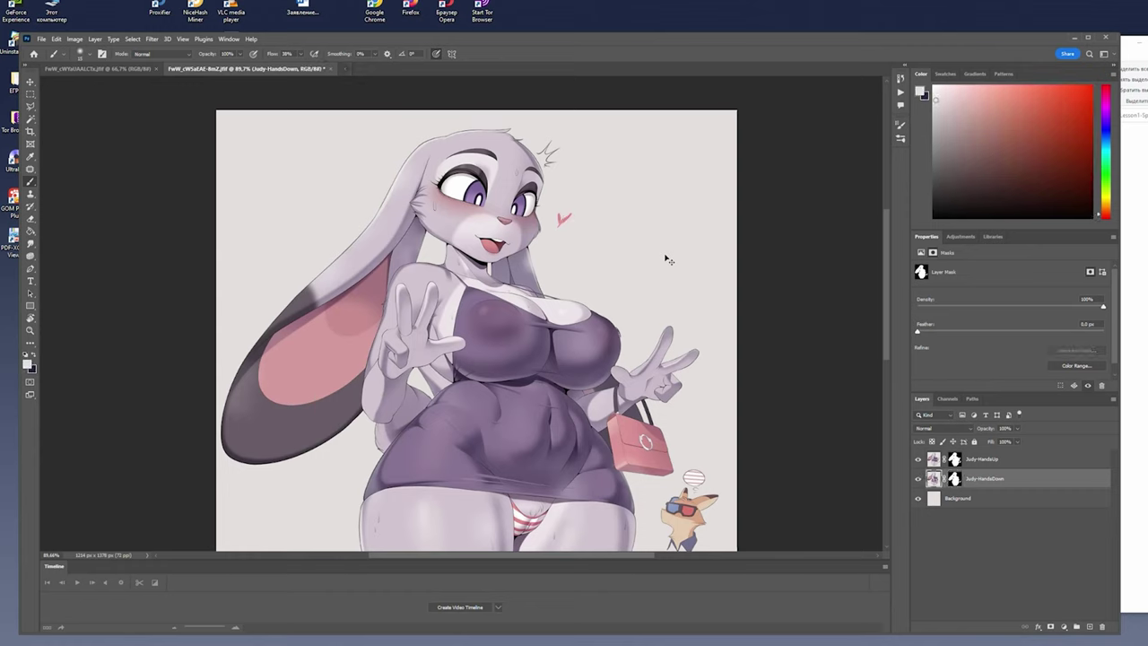
left_click(918, 479)
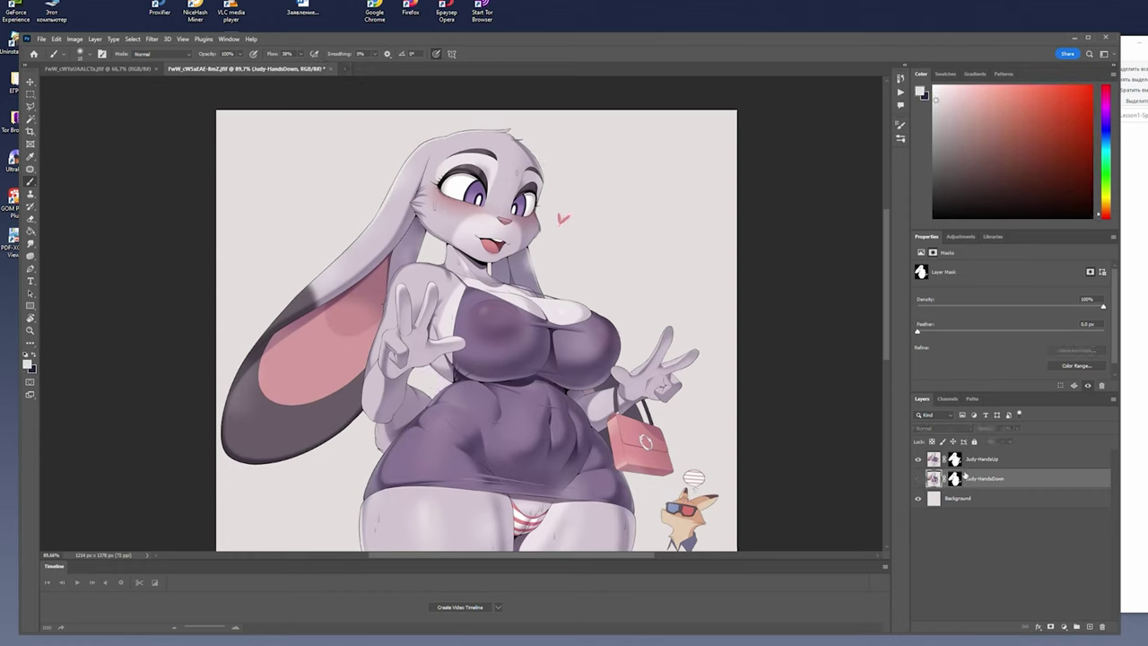
left_click(1006, 466)
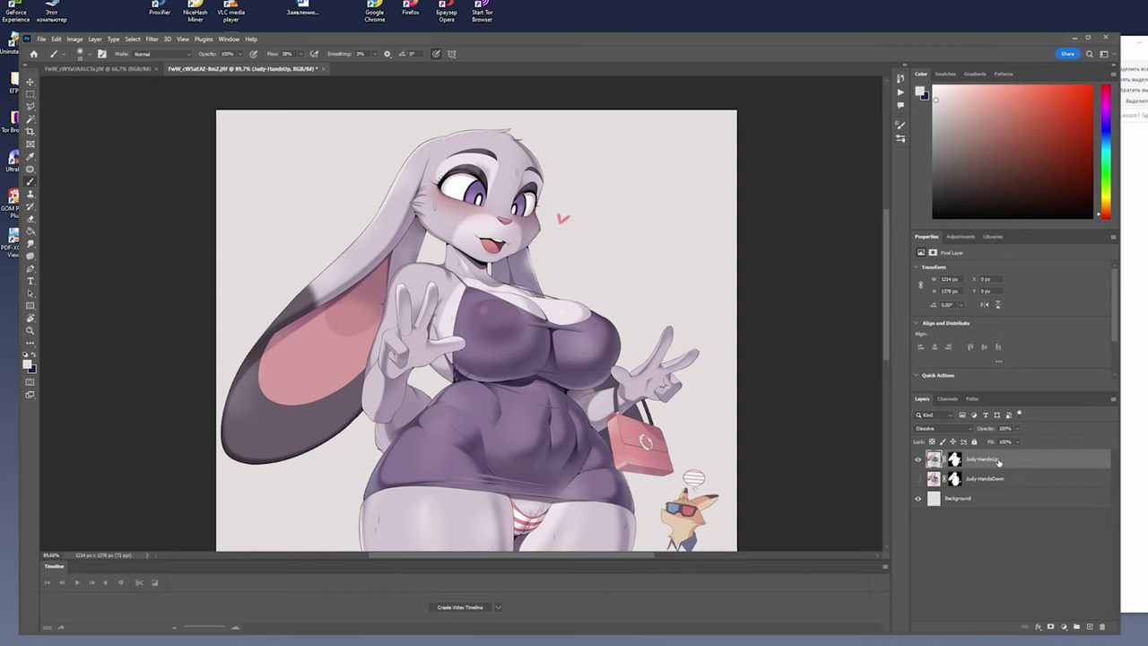
Duplicate the Judy-HandsUp layer as a new layer named Judy-HandsUp-Heart.
right_click(998, 461)
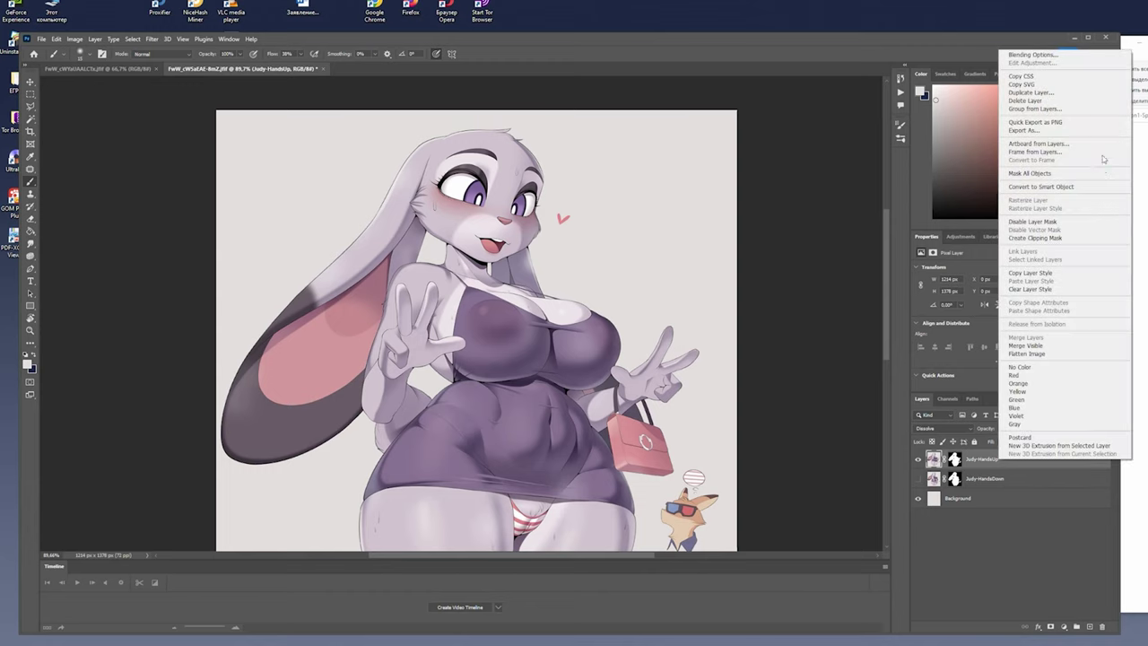
left_click(1062, 93)
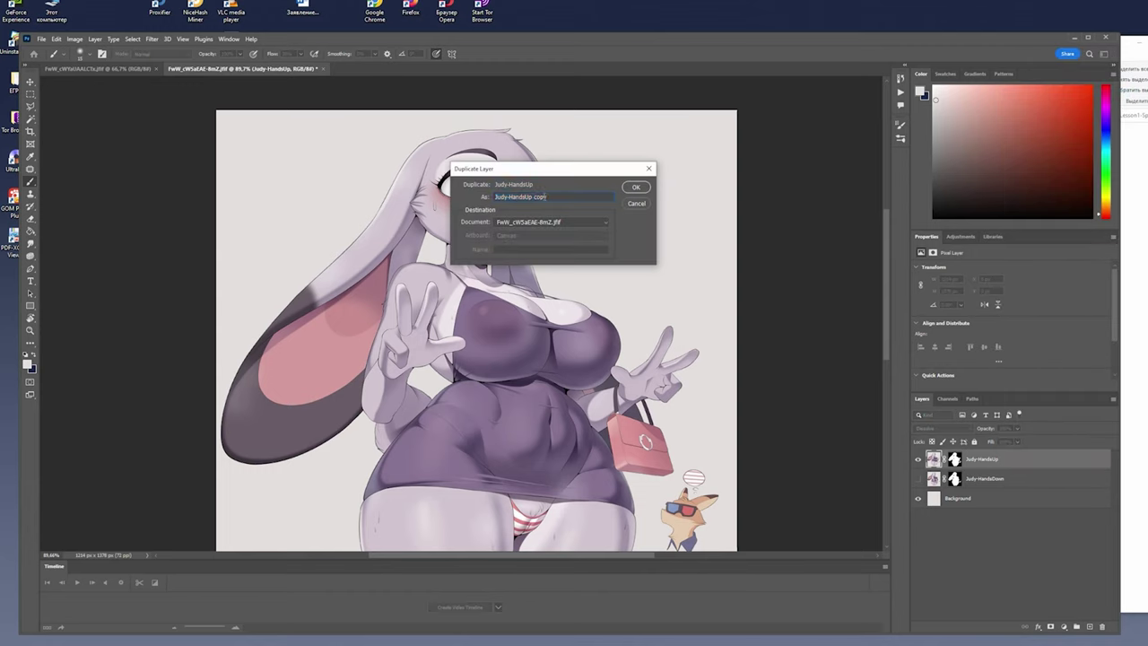
left_click_drag(555, 195, 532, 198)
type("-Heart")
left_click(636, 187)
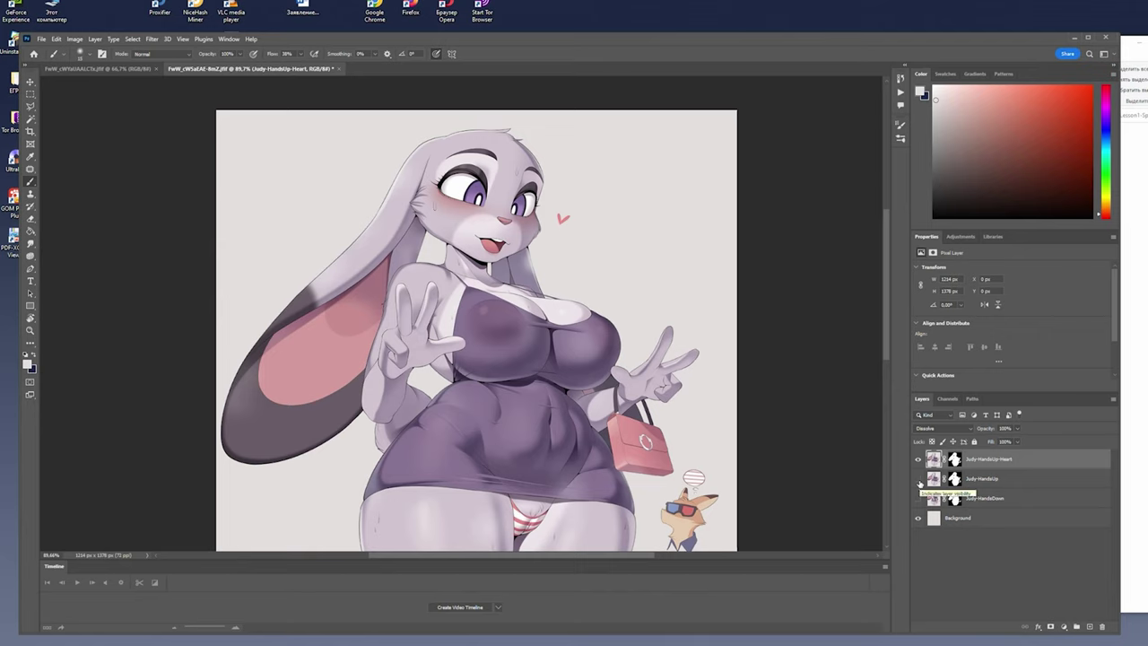
Apply the masks on Judy-HandsUp-Heart, Judy-HandsUp and Judy-HandsDown, then hide both pose layers.
right_click(949, 461)
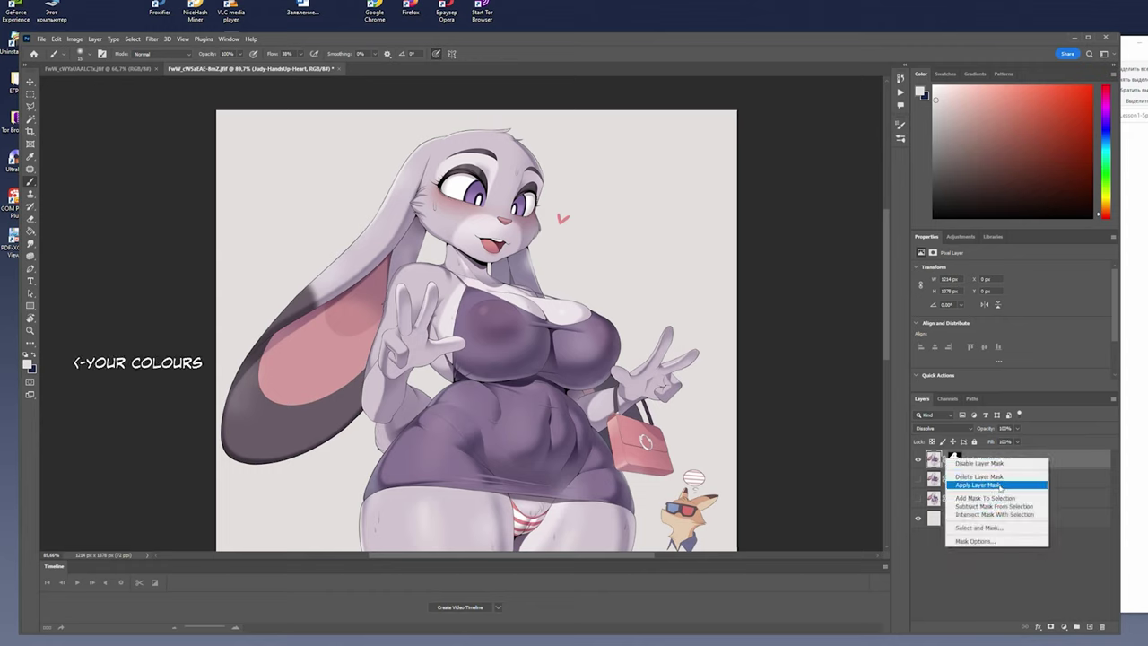
left_click(1000, 486)
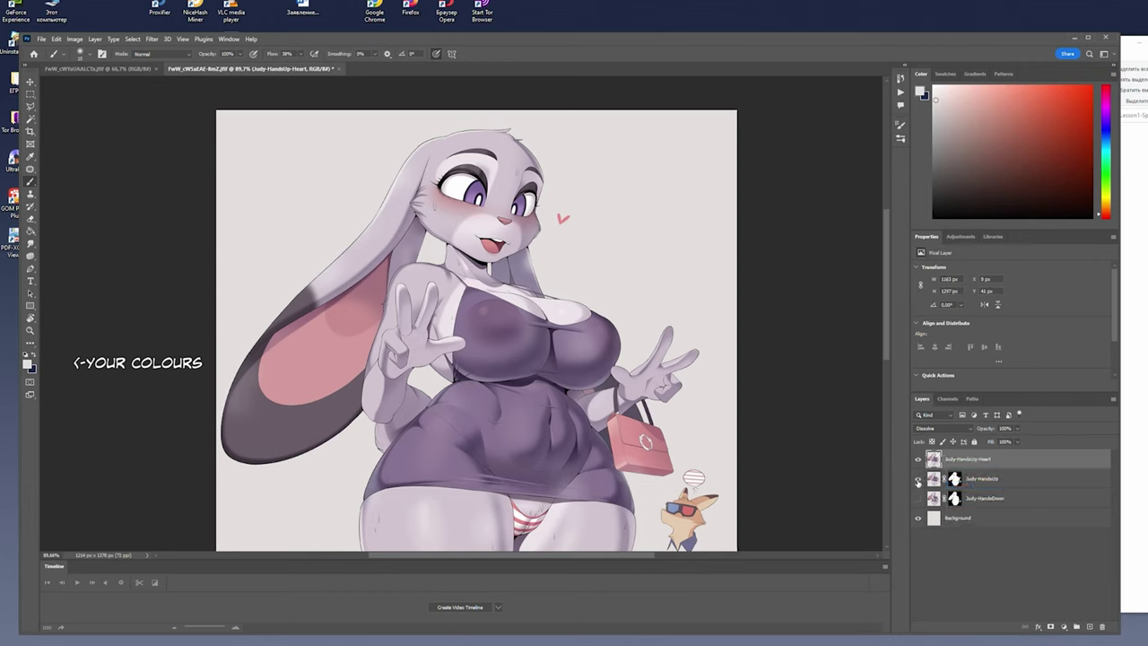
right_click(954, 479)
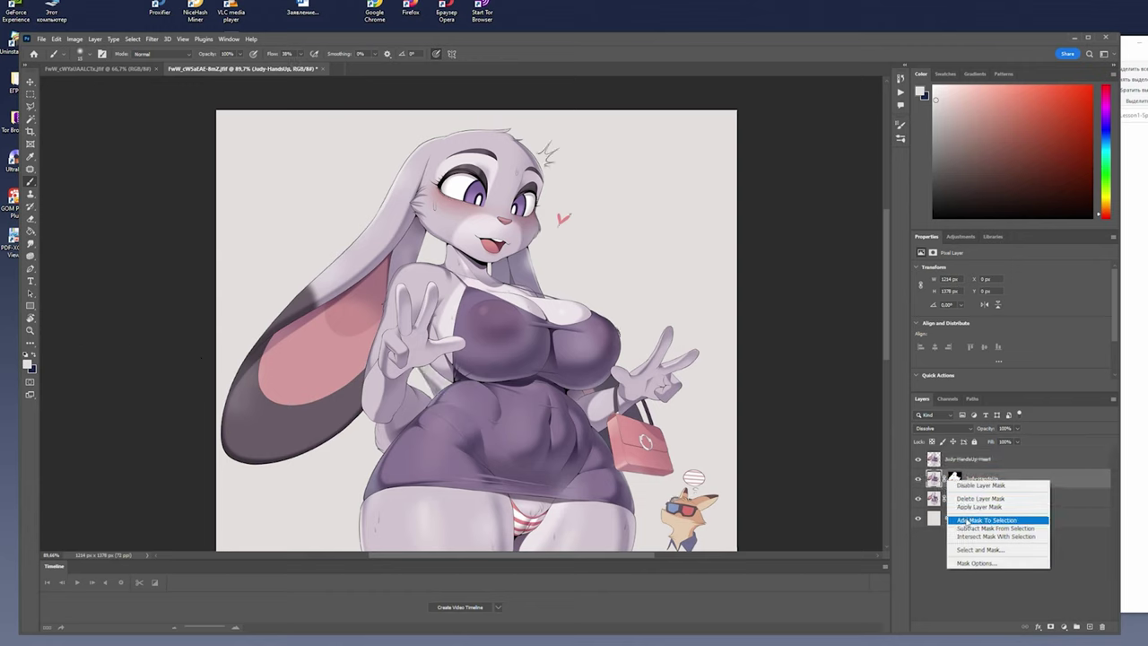
left_click(994, 509)
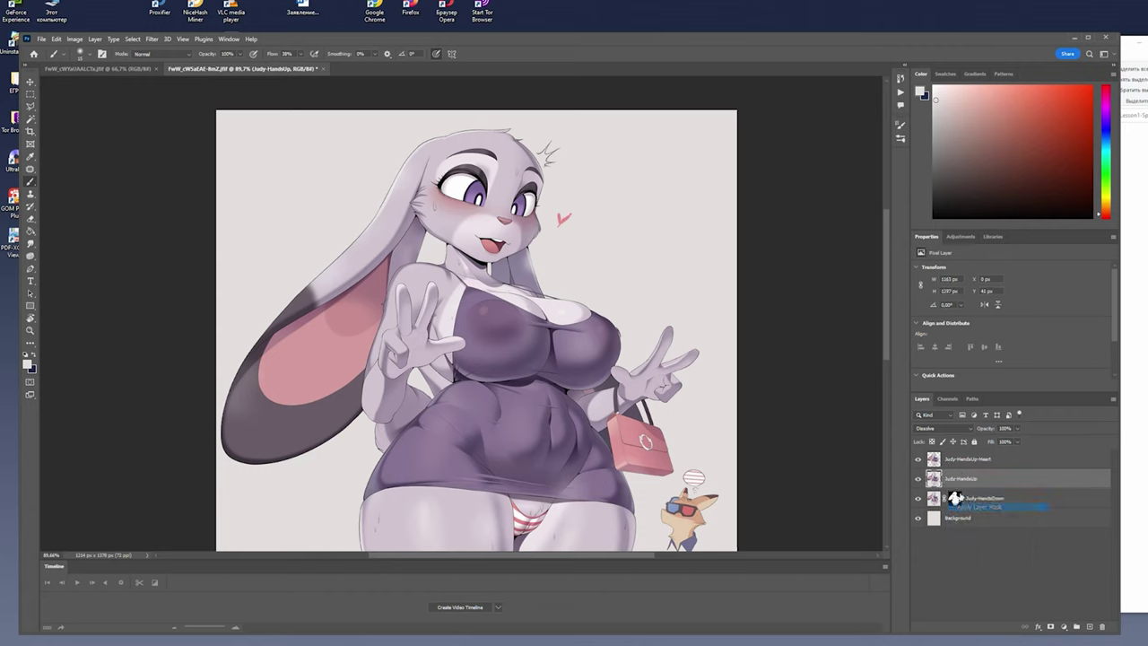
right_click(947, 499)
left_click(984, 528)
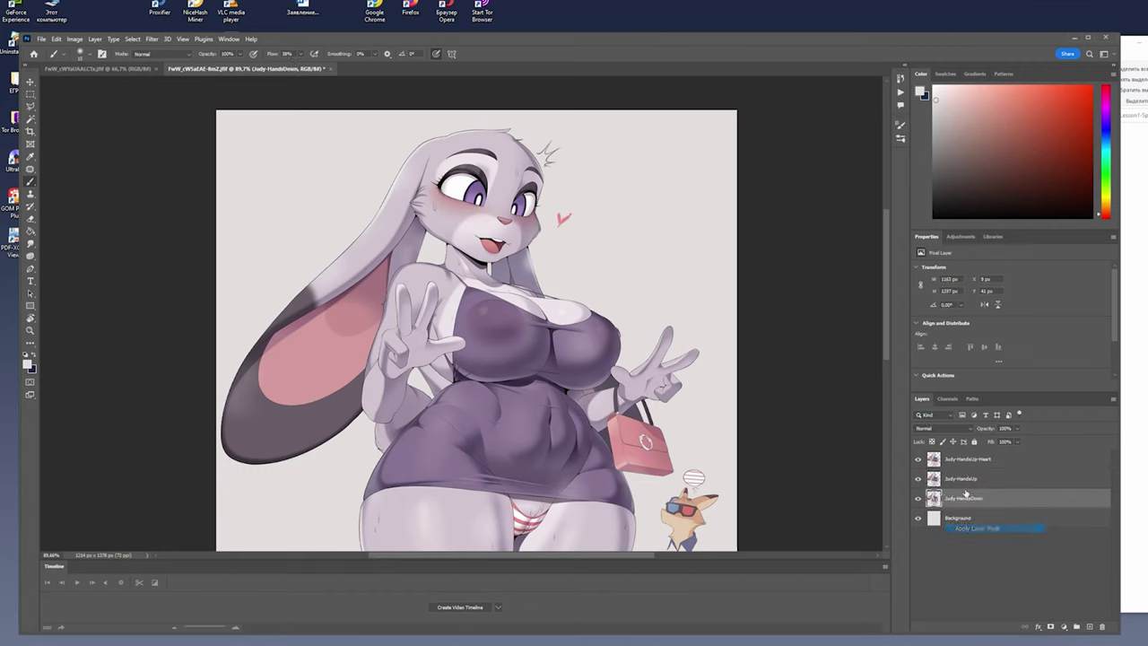
left_click(918, 498)
left_click(917, 478)
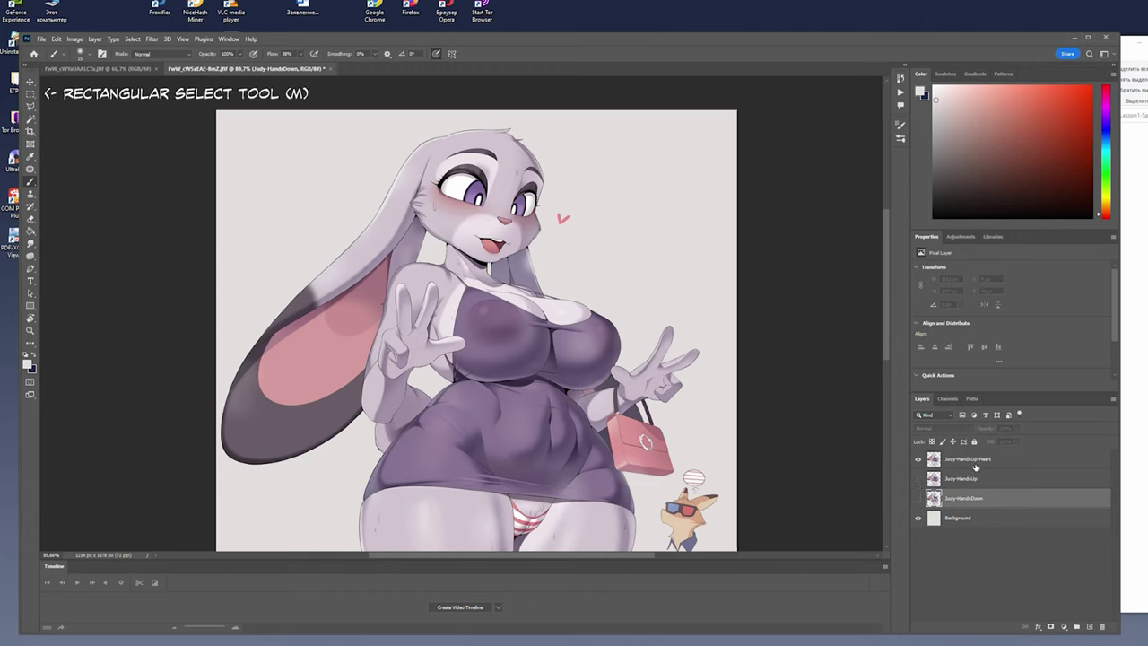
Mask Judy-HandsUp-Heart to a rectangle around the small heart and nudge it slightly.
left_click(976, 466)
key("m")
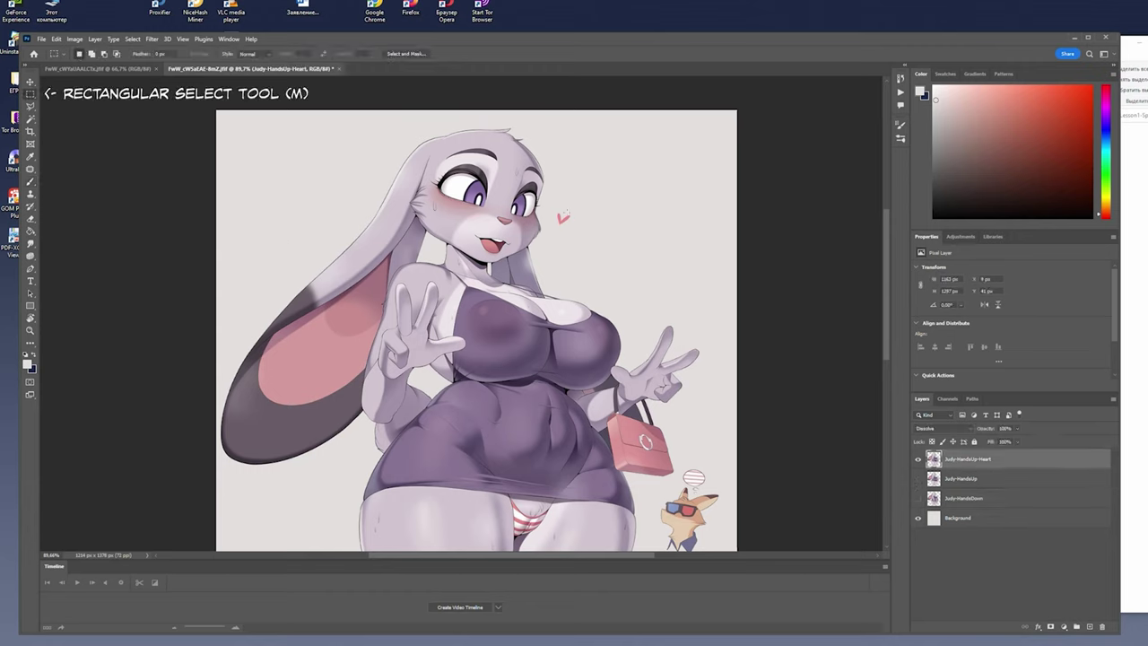
left_click_drag(549, 206, 574, 231)
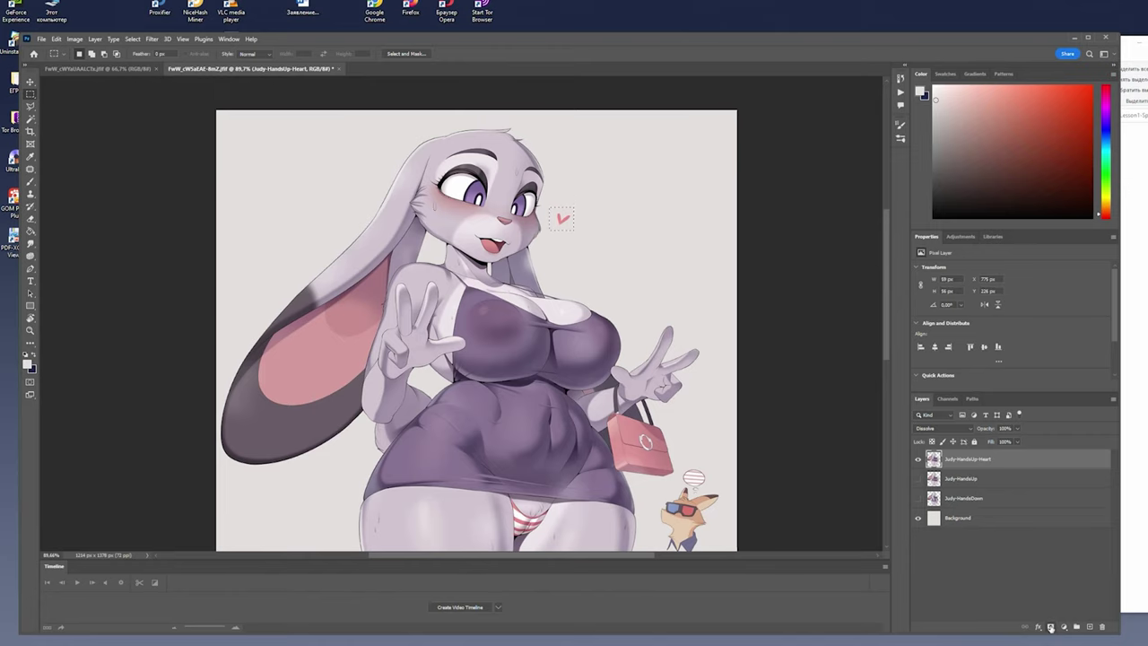
left_click(1051, 626)
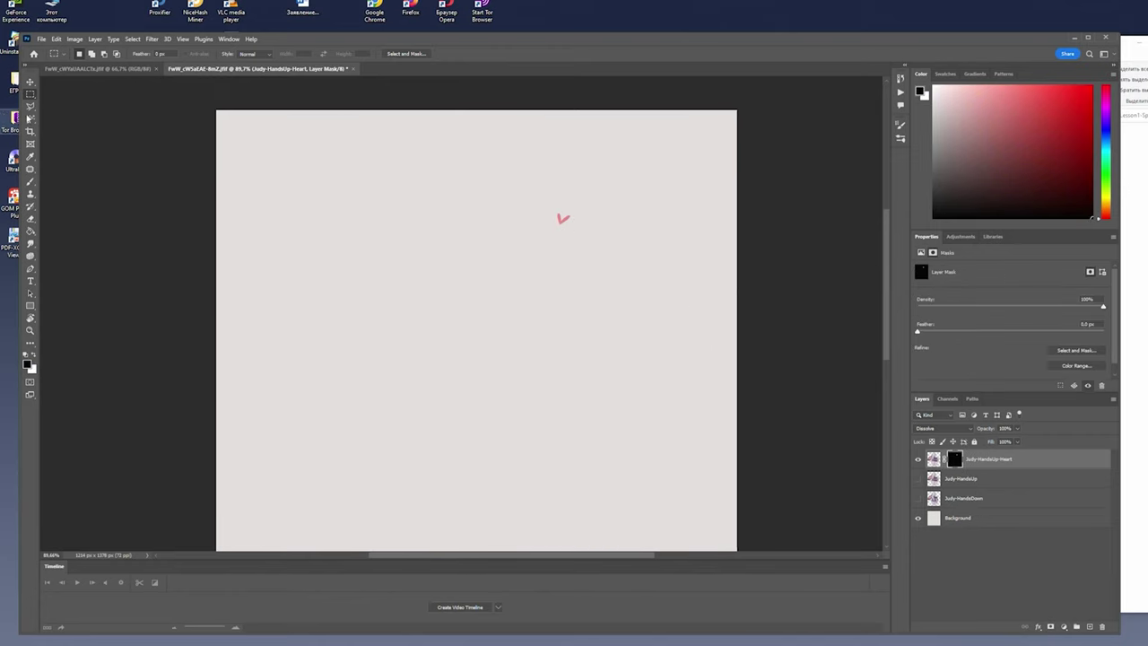
left_click(29, 83)
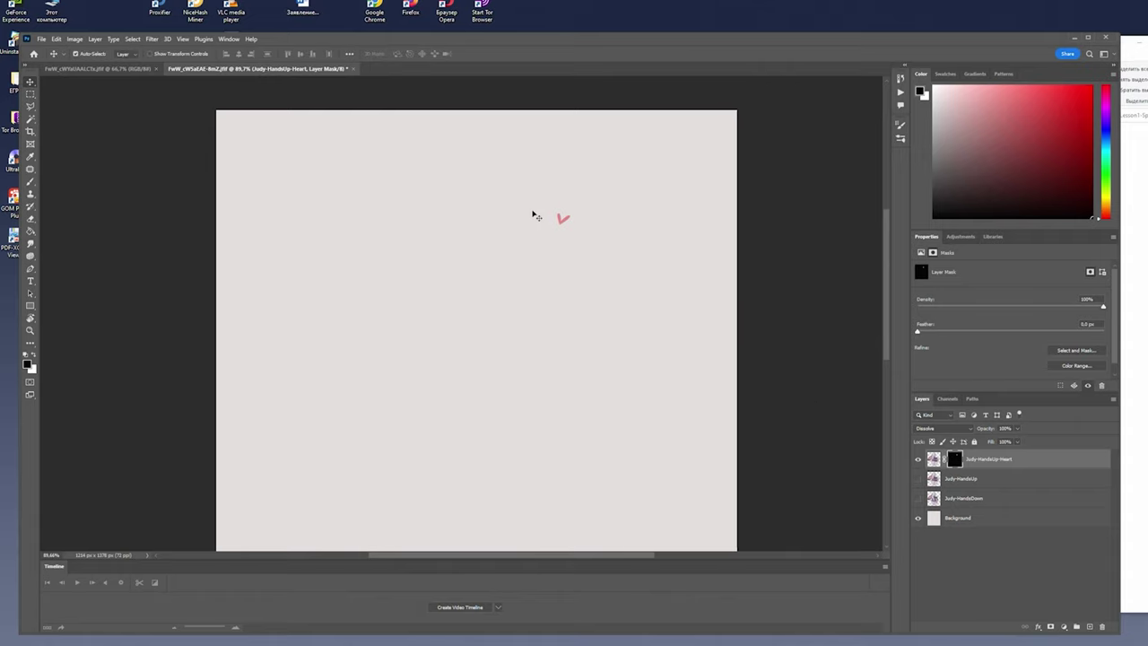
left_click_drag(561, 223, 566, 227)
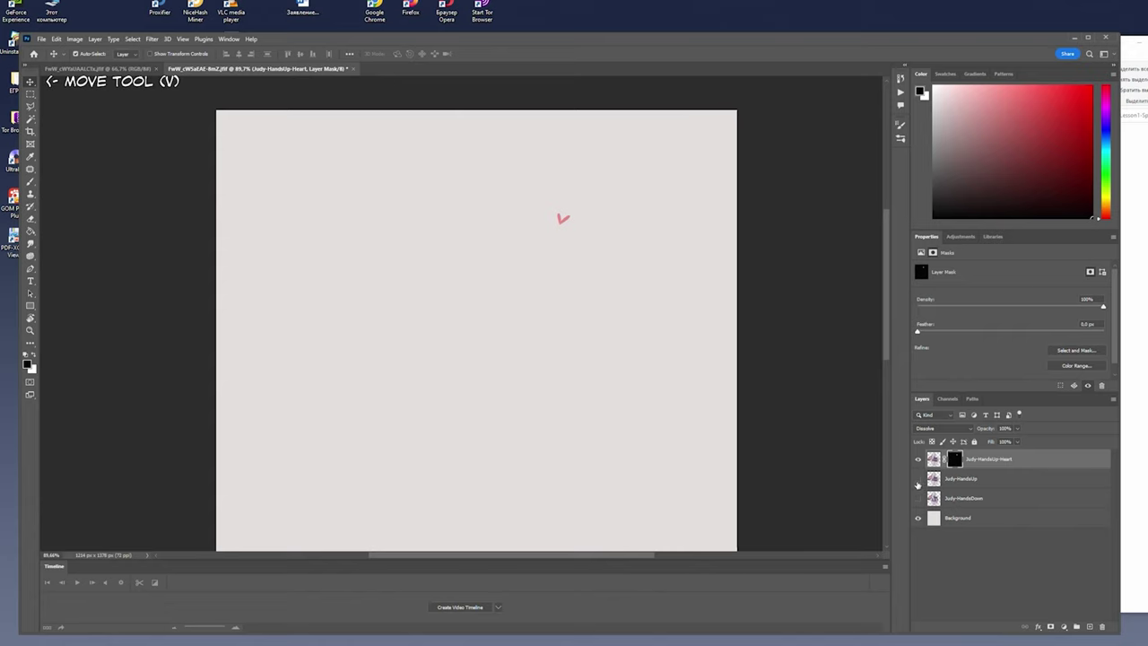
Rename the heart layer to Judy-HandsUp-Heart-1.
double_click(1018, 463)
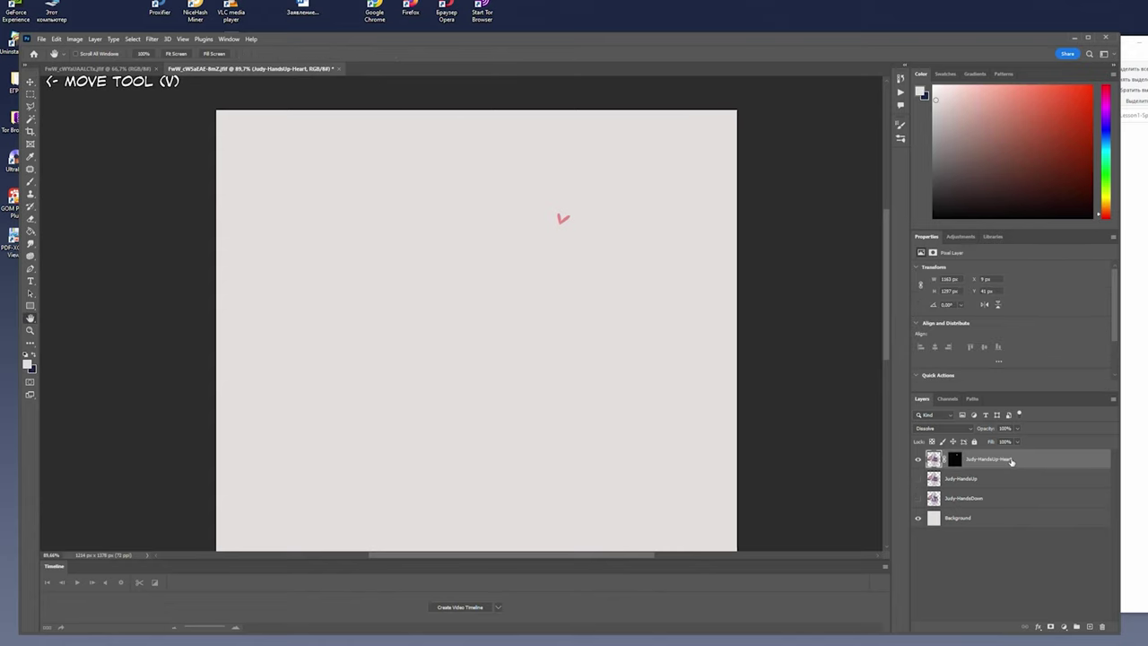
left_click(729, 126)
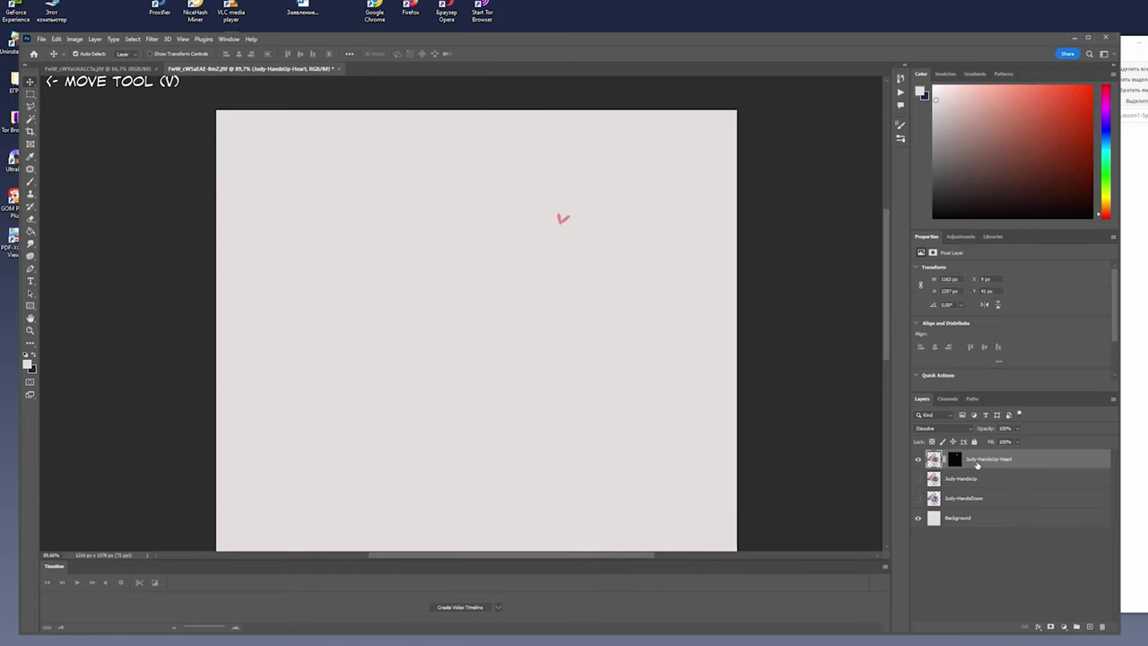
left_click(1005, 456)
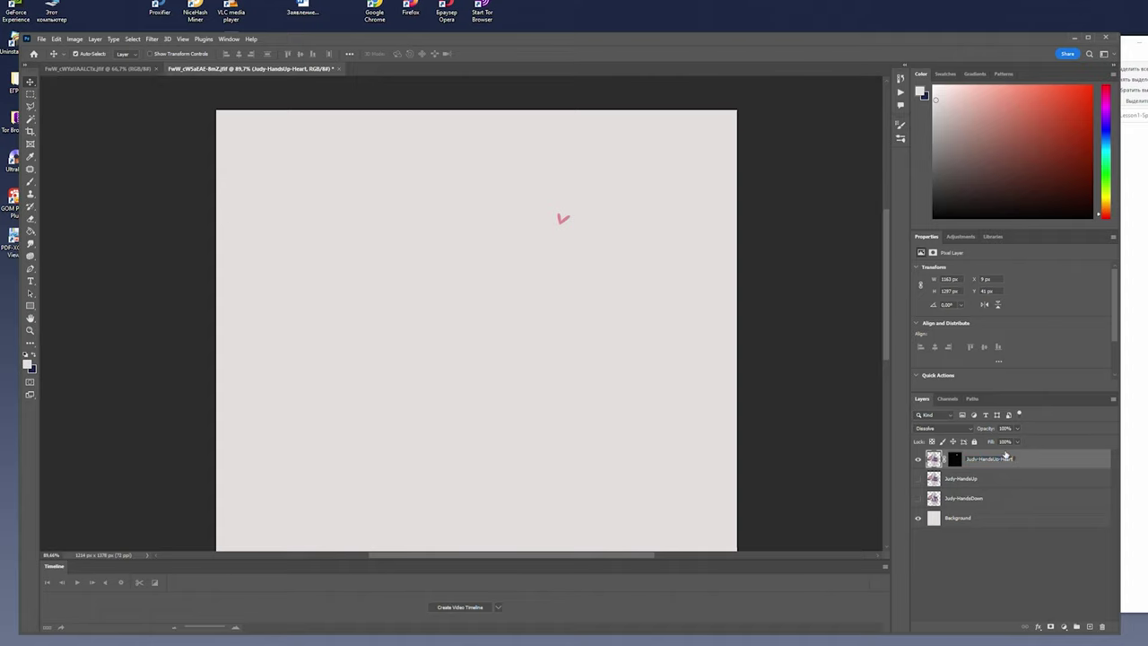
type("-1")
key("Return")
Hide the heart and hands-up layers, leaving Judy-HandsDown visible and selected.
left_click(918, 459)
left_click(918, 478)
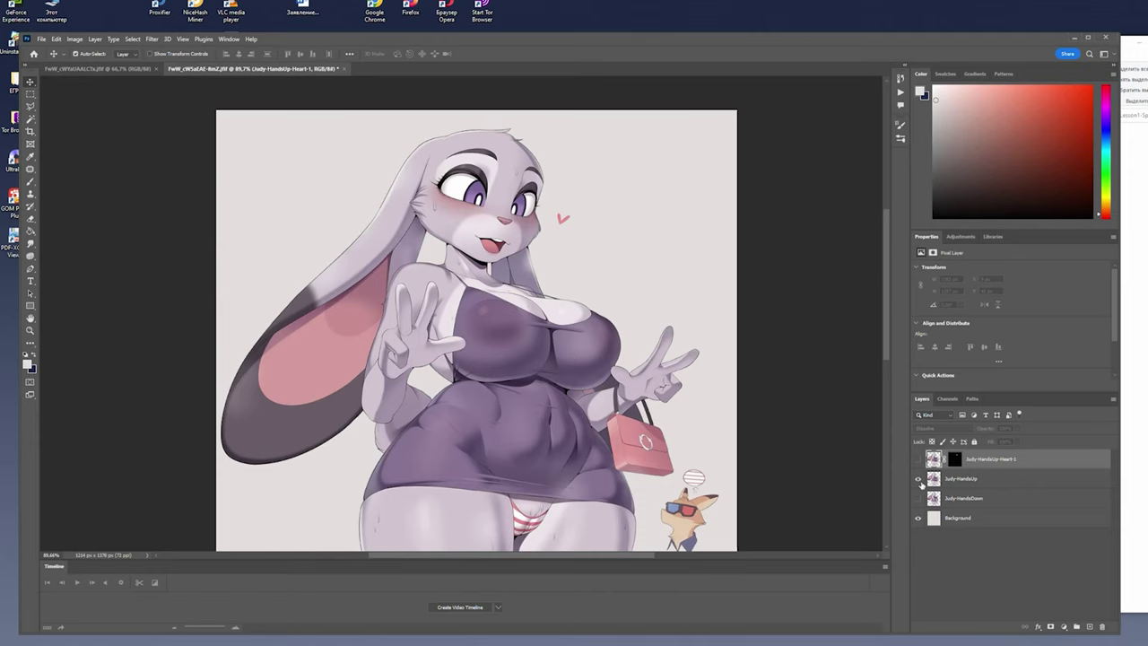
left_click(918, 479)
left_click(917, 479)
left_click(918, 479)
left_click(917, 499)
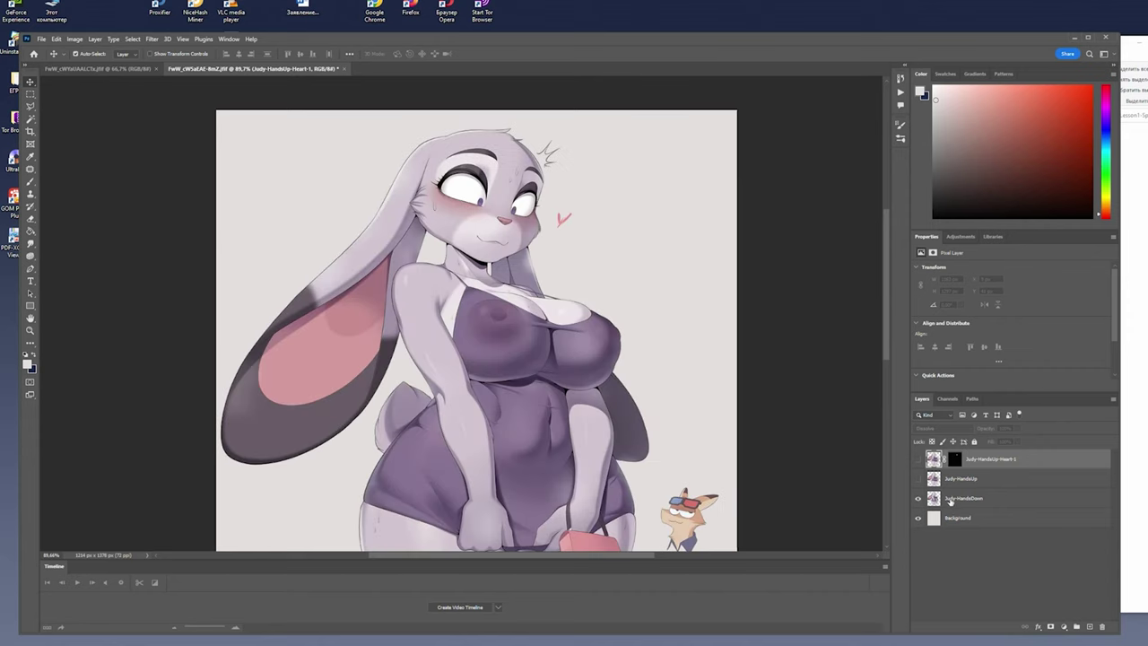
left_click(964, 501)
Duplicate Judy-HandsDown as a new layer named Judy-HandsDown-Heart2.
right_click(967, 506)
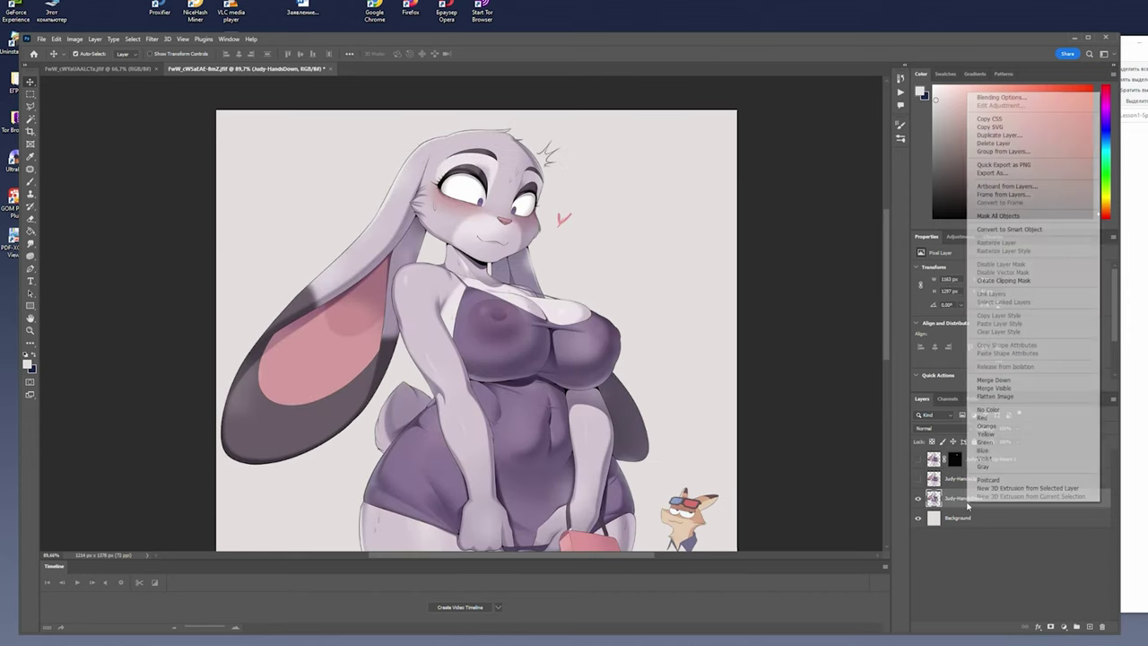
left_click(1022, 137)
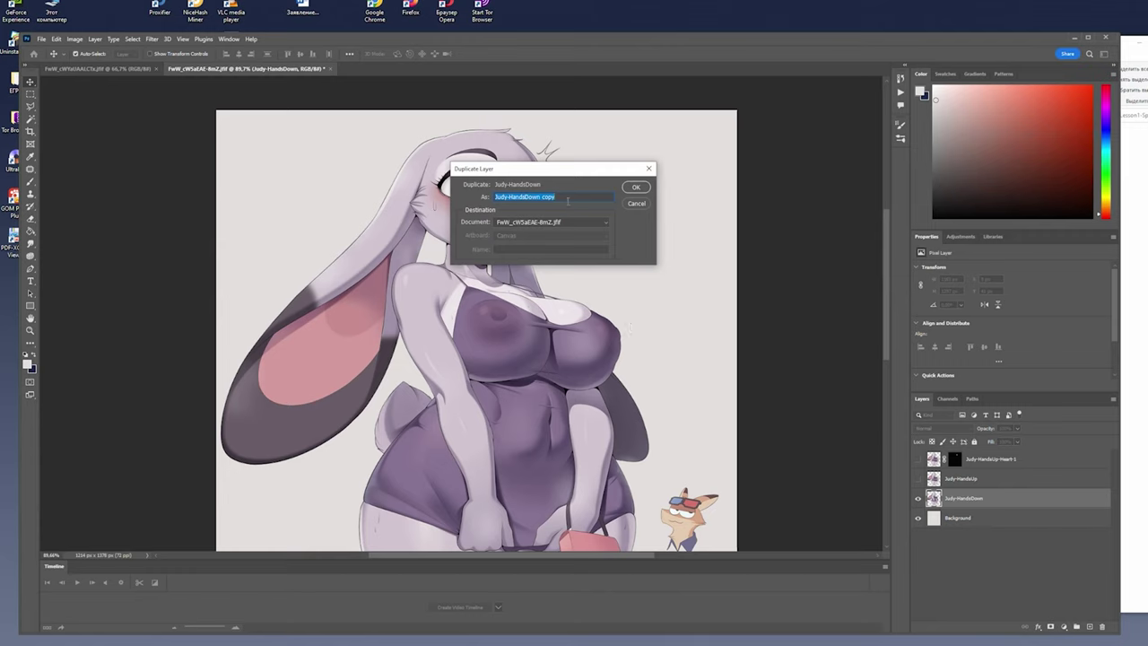
left_click_drag(568, 200, 536, 205)
type("-Heart2")
left_click(636, 187)
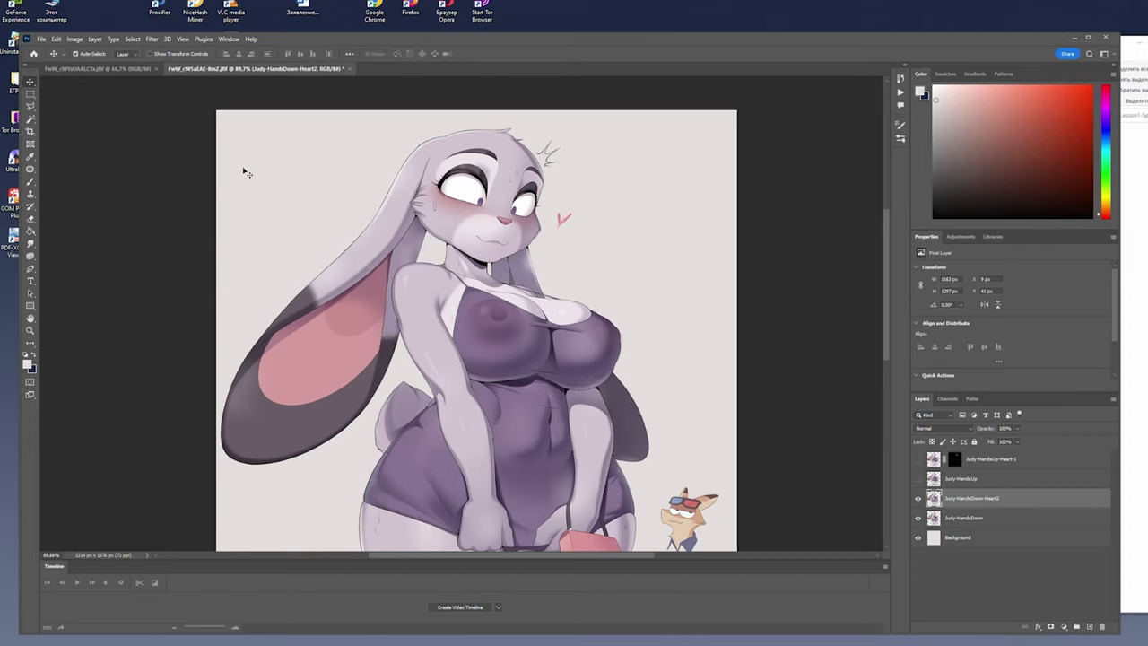
Mask Judy-HandsDown-Heart2 to a rectangle around the heart and verify it against the pose.
left_click(31, 94)
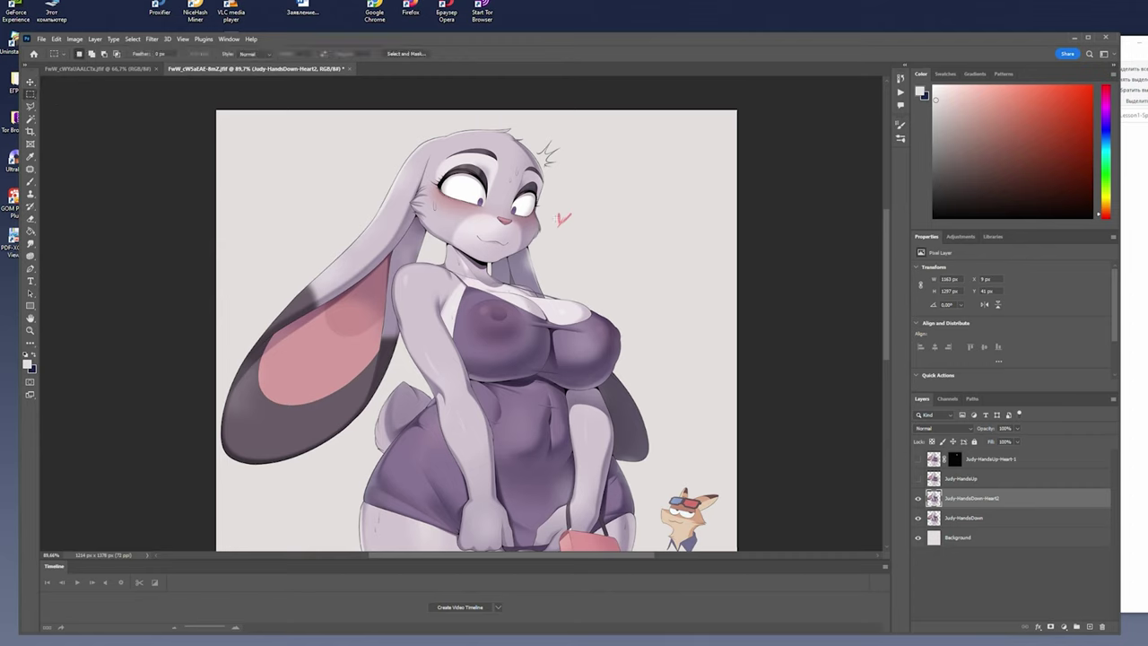
left_click_drag(551, 207, 577, 232)
left_click(1051, 627)
left_click(918, 521)
left_click(918, 518)
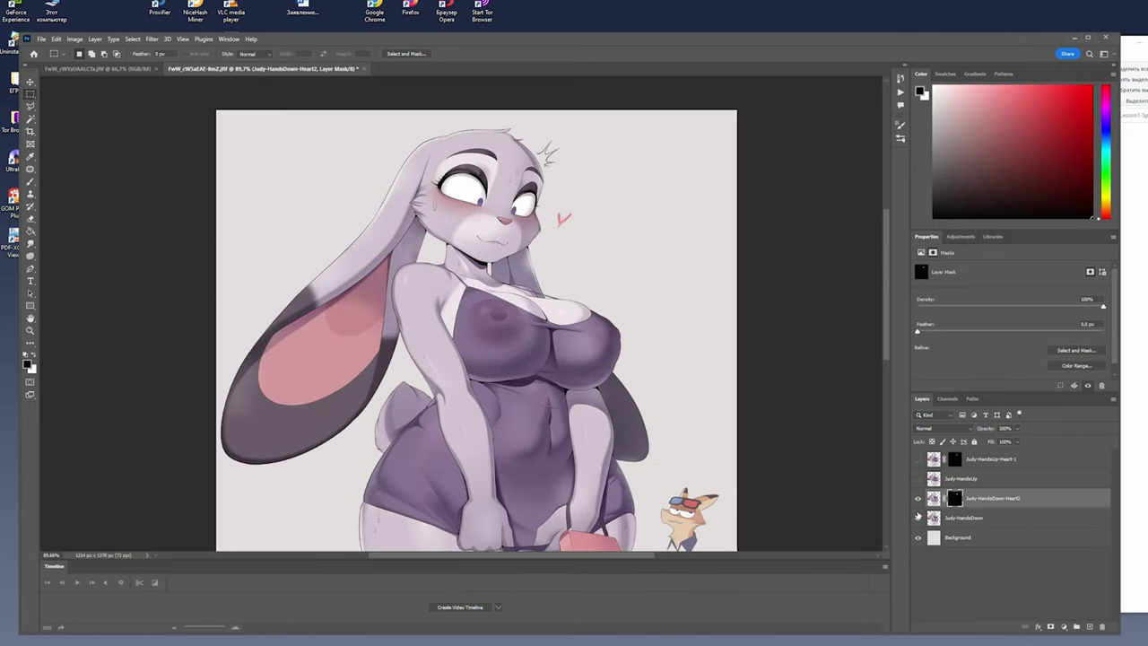
Duplicate Judy-HandsDown and name the copy 'Judy-HandsDown- LinesAboveHead'.
right_click(962, 521)
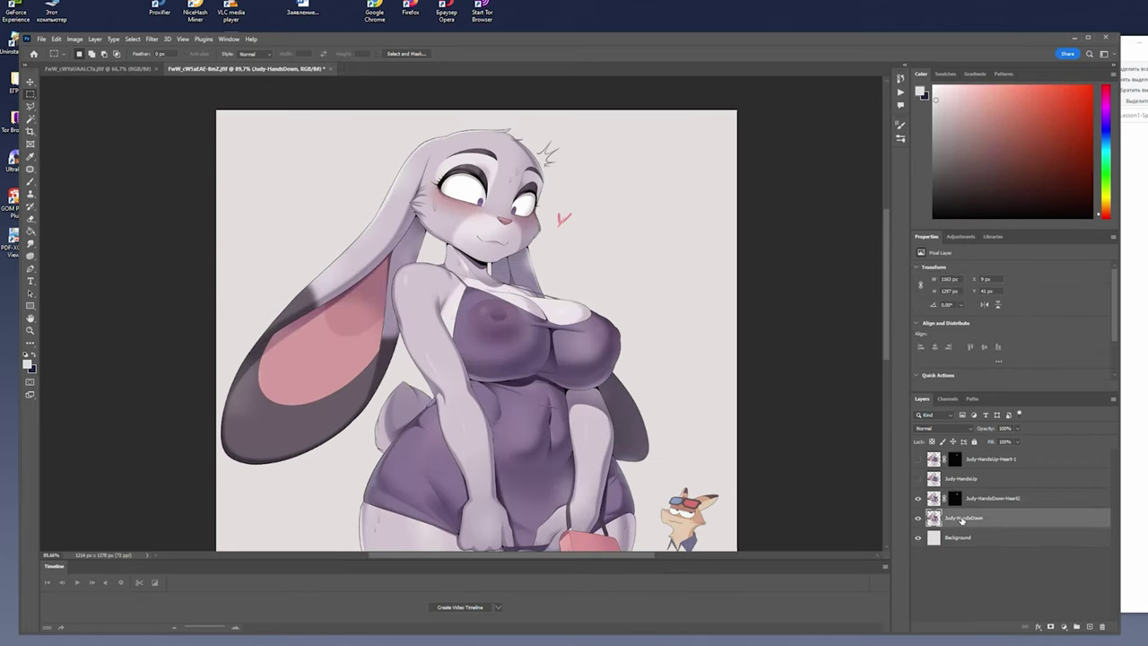
left_click(1028, 151)
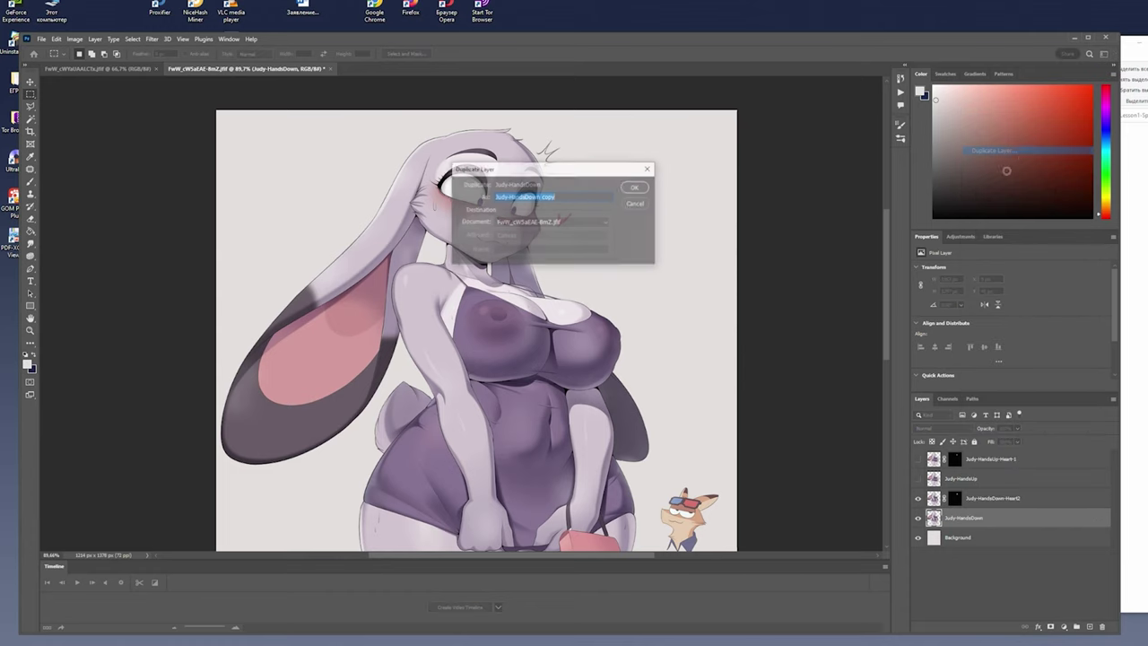
left_click_drag(538, 167, 696, 156)
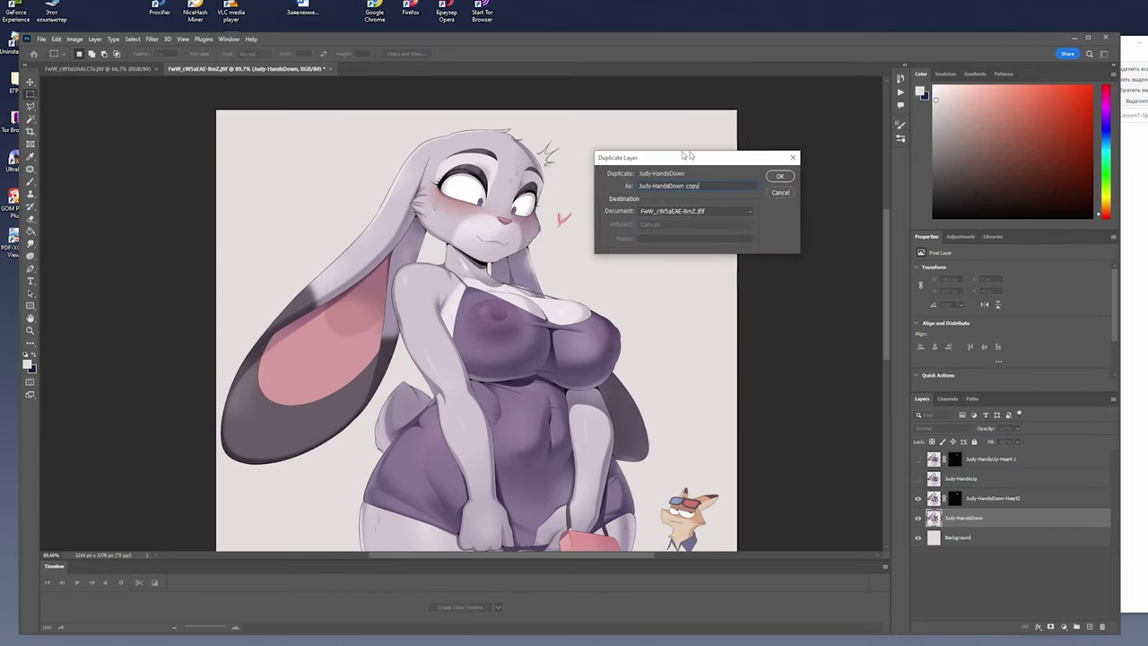
double_click(706, 185)
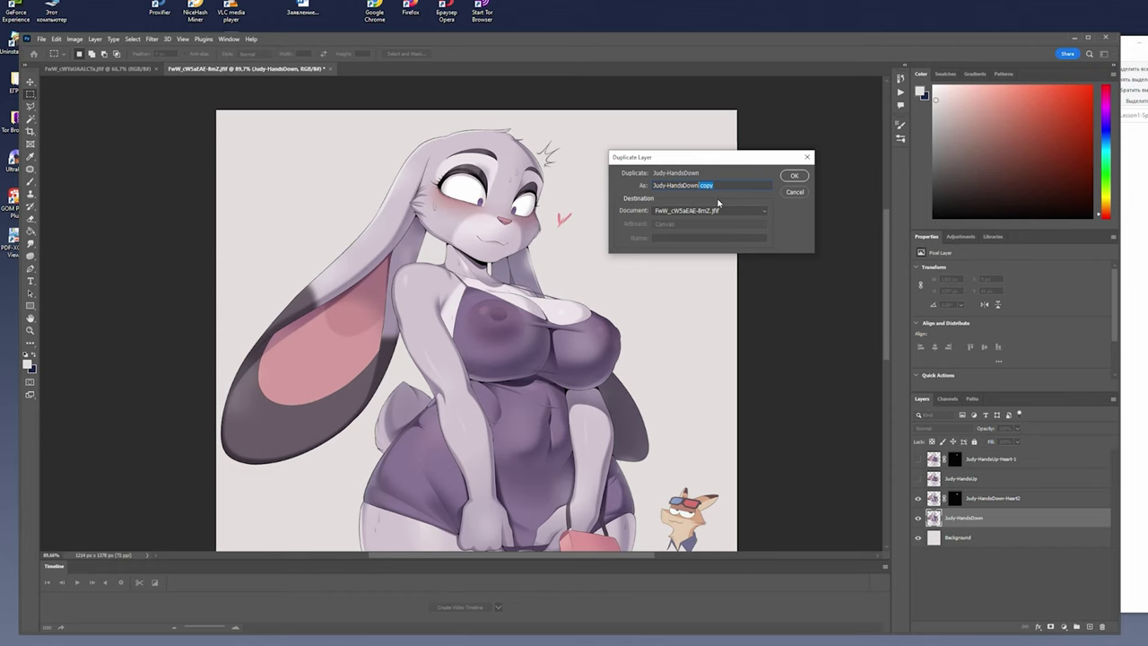
type("-Han")
type("d")
type("bo")
key("shift+Left")
key("shift+Left")
key("shift+Left")
key("Right")
left_click_drag(744, 185, 704, 185)
type("Line")
type("AA")
type("e")
left_click(795, 176)
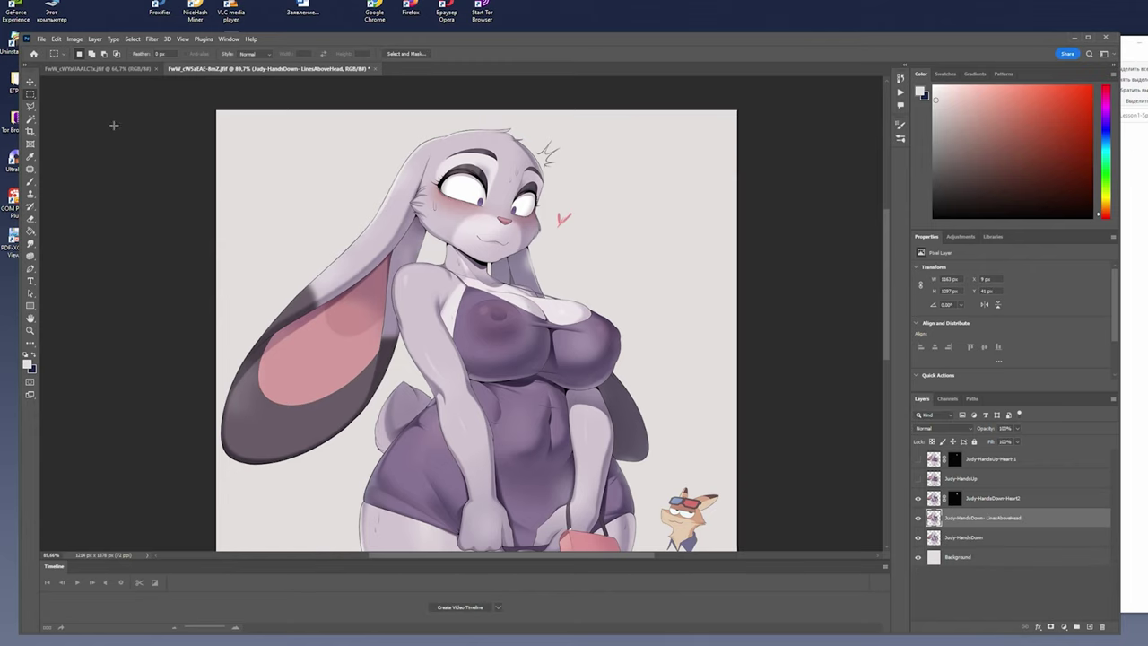
Lasso the stress lines above the ear and mask Judy-HandsDown- LinesAboveHead to them, checking it solo.
left_click(30, 106)
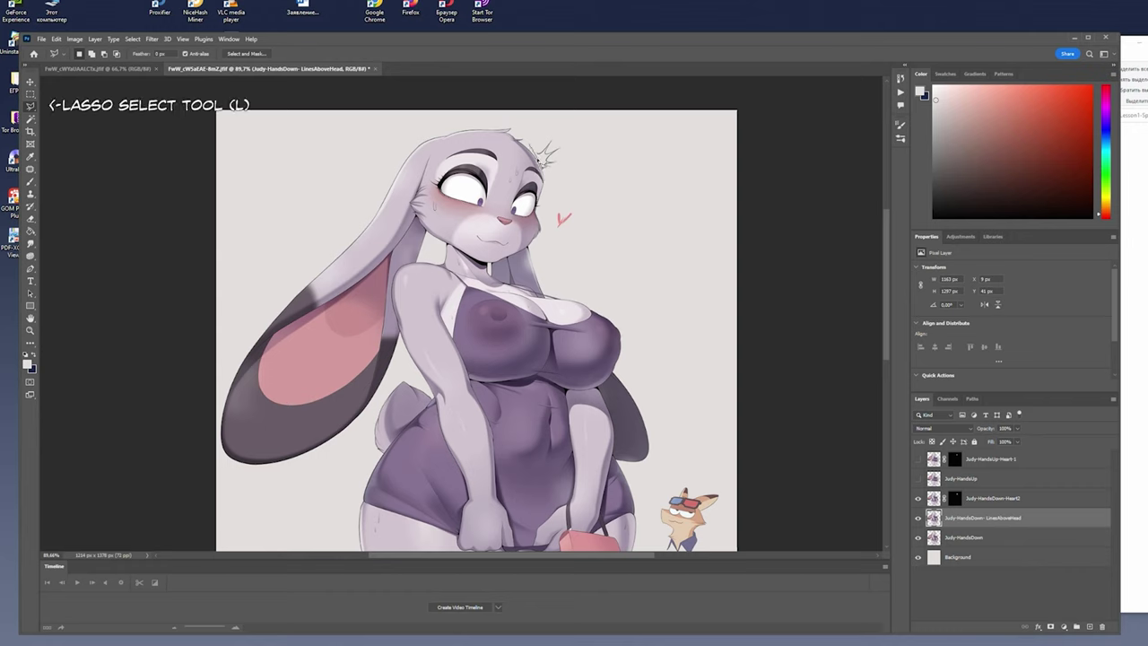
left_click_drag(540, 161, 575, 171)
left_click_drag(575, 172, 534, 149)
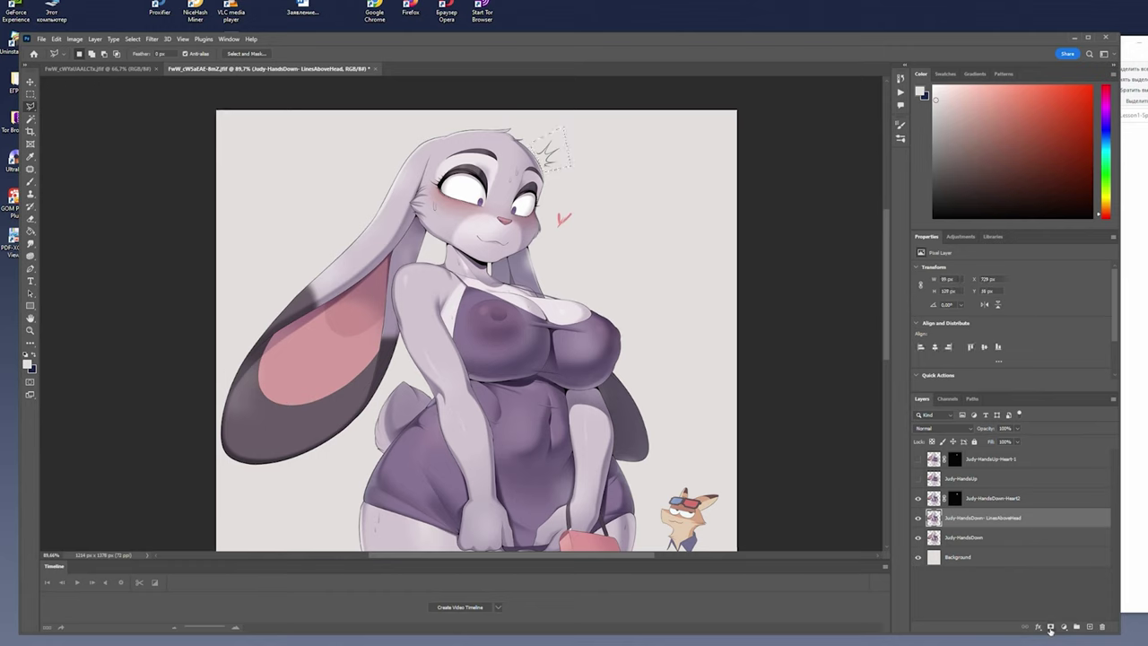
left_click(1064, 627)
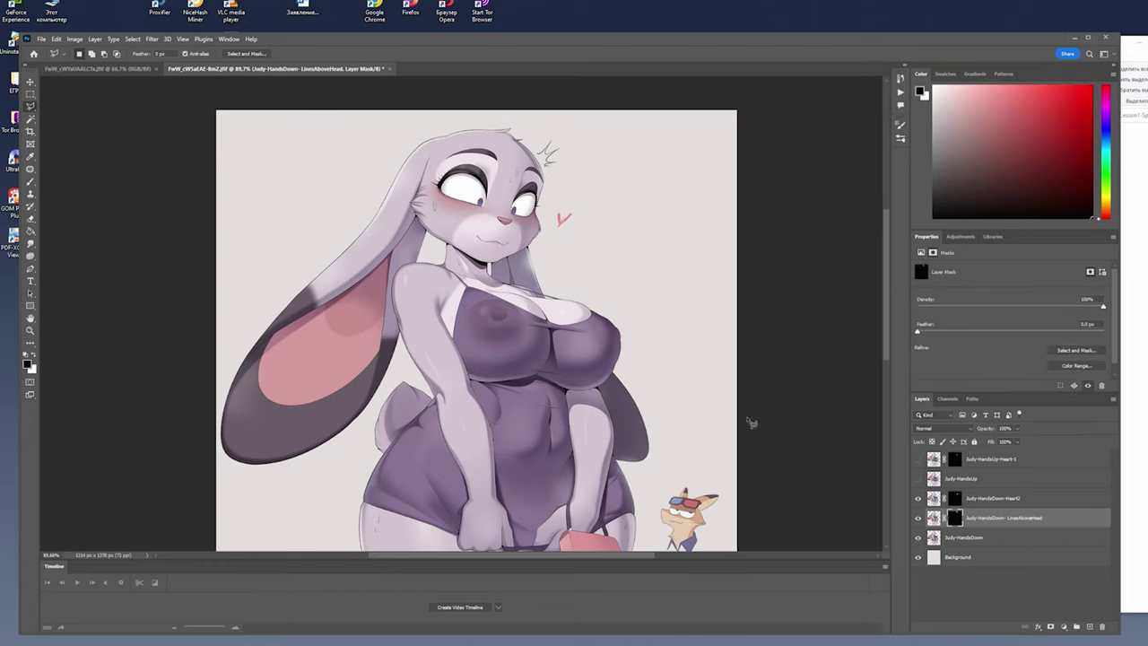
left_click(918, 519, "alt")
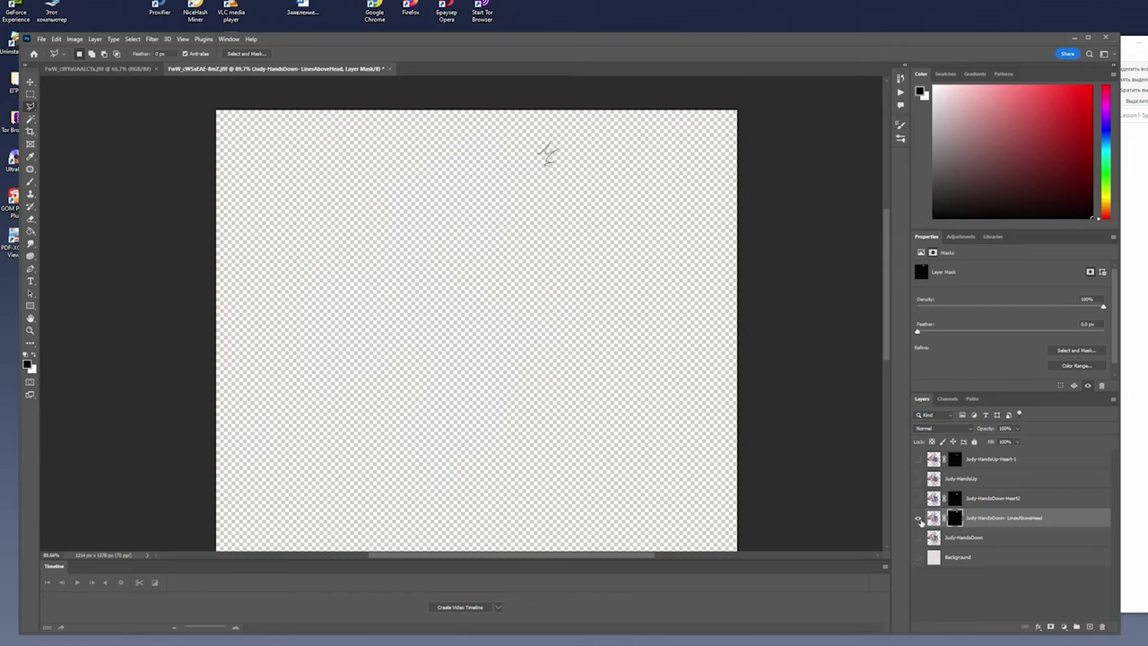
left_click(918, 519, "alt")
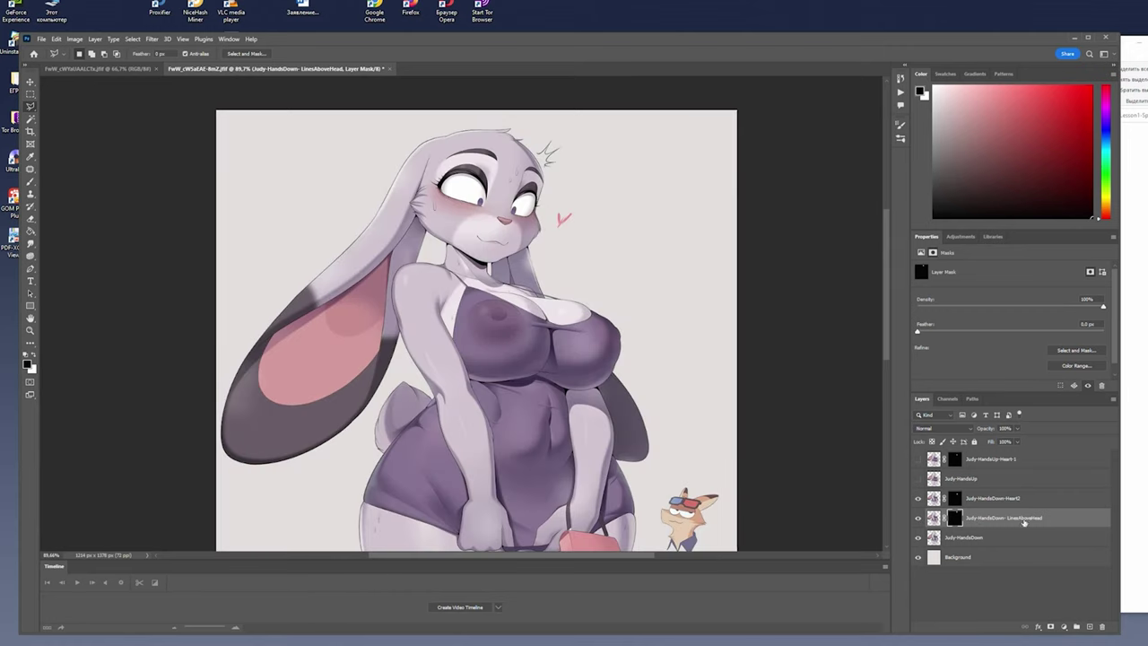
left_click(1008, 499, "shift")
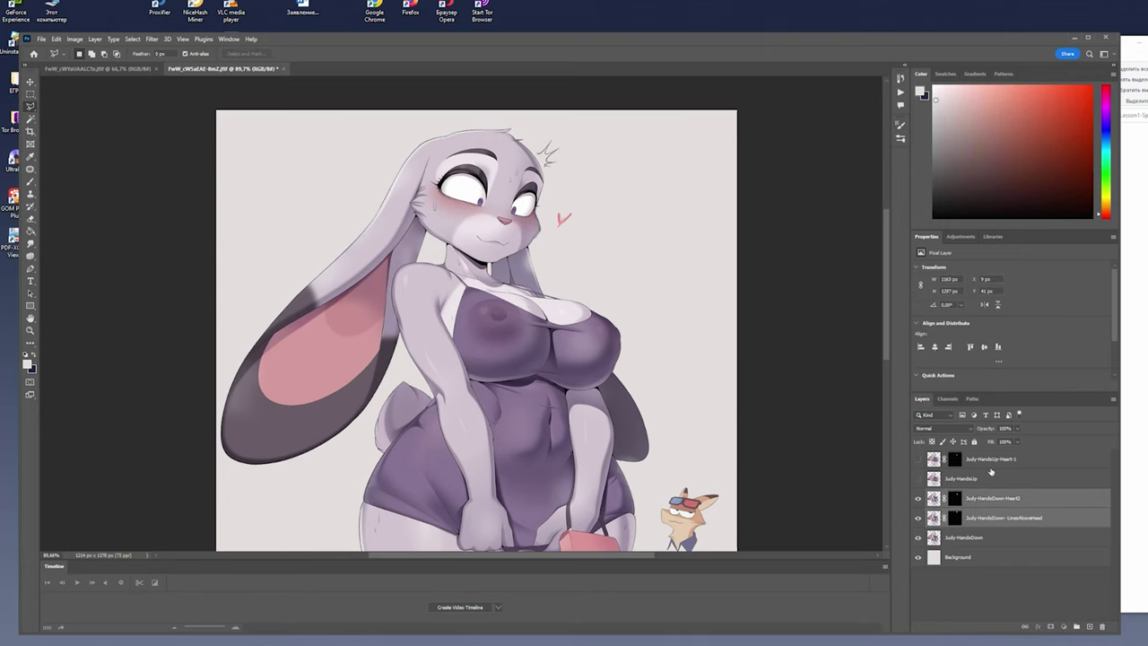
left_click_drag(992, 473, 992, 477)
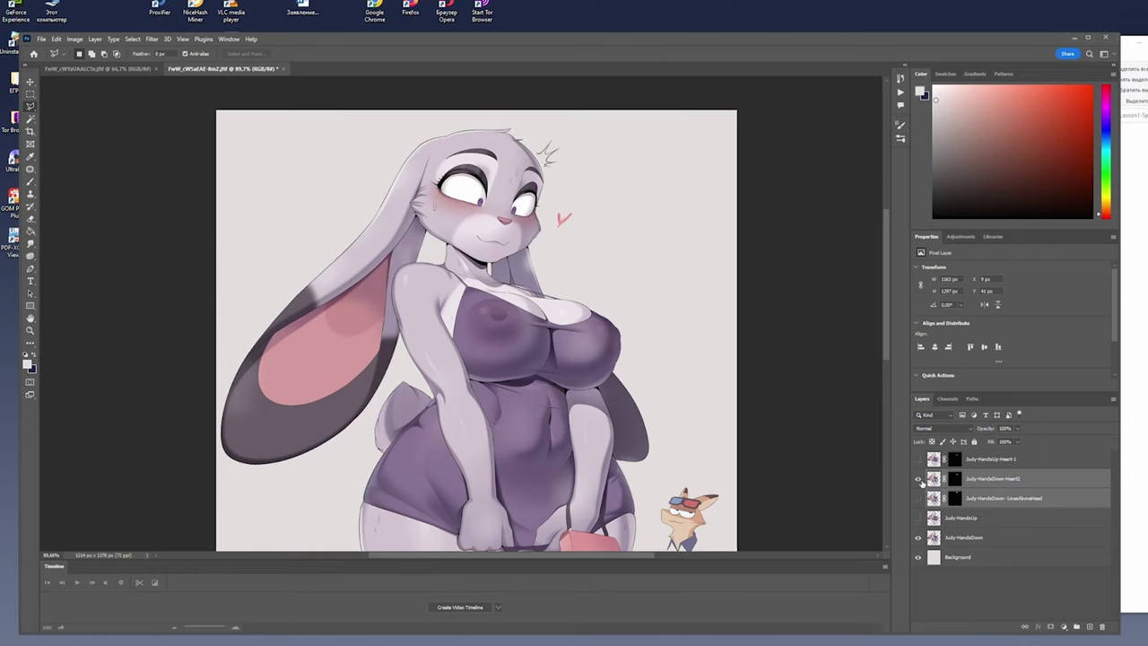
left_click(978, 537)
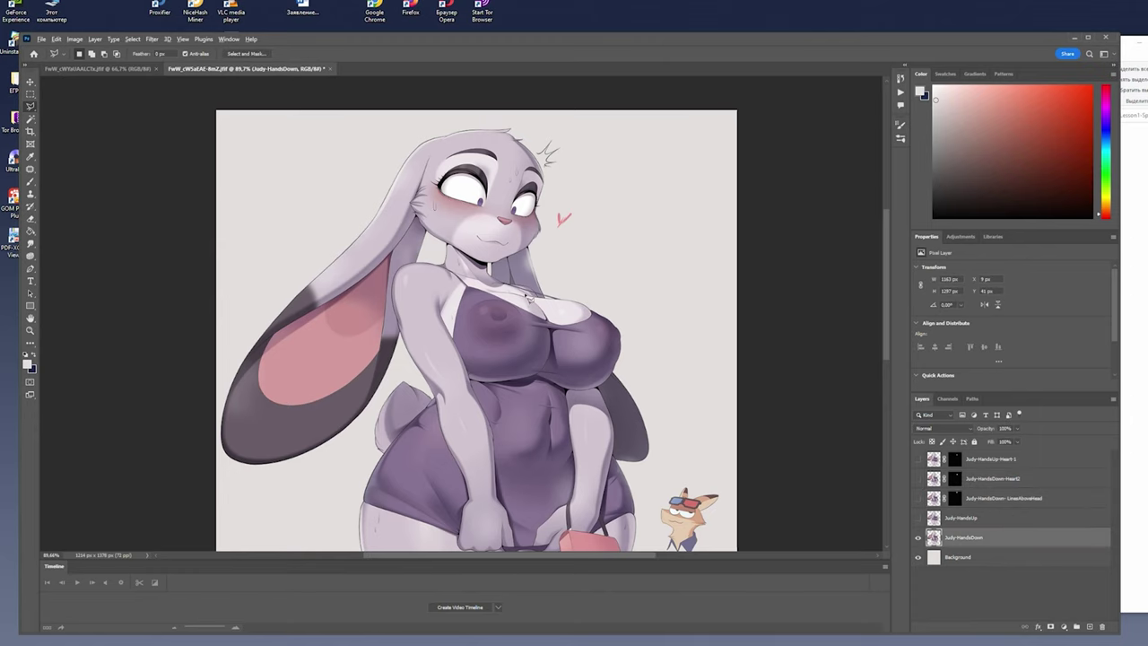
scroll(533, 300, "down", 2)
scroll(589, 421, "down", 1)
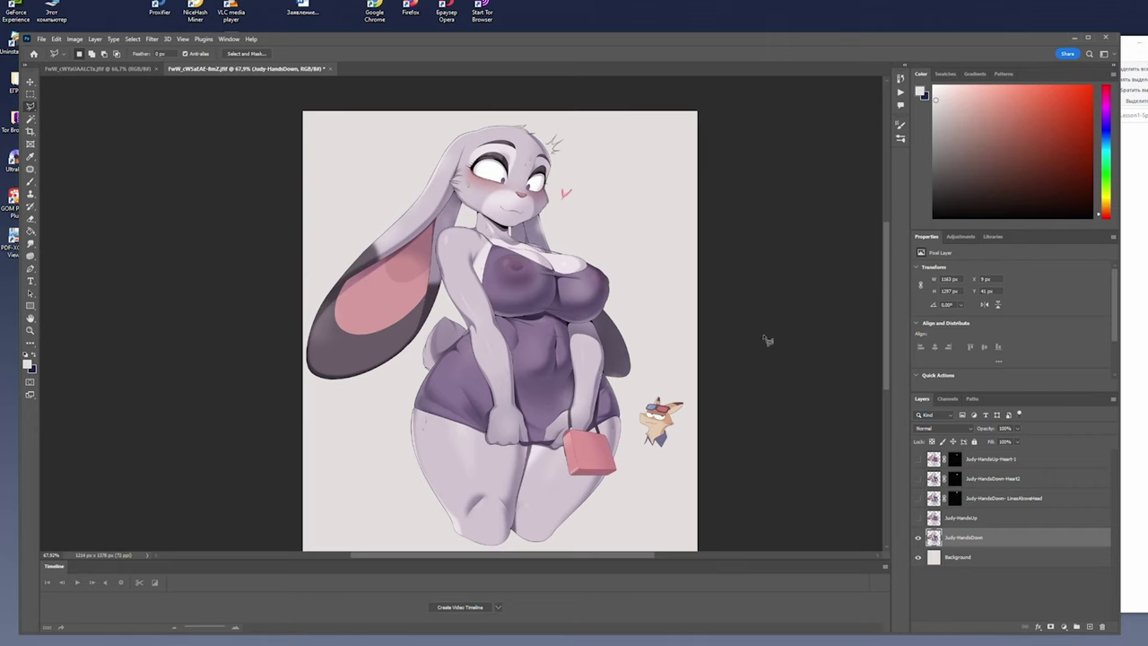
left_click(917, 518)
left_click(917, 519)
left_click(918, 518)
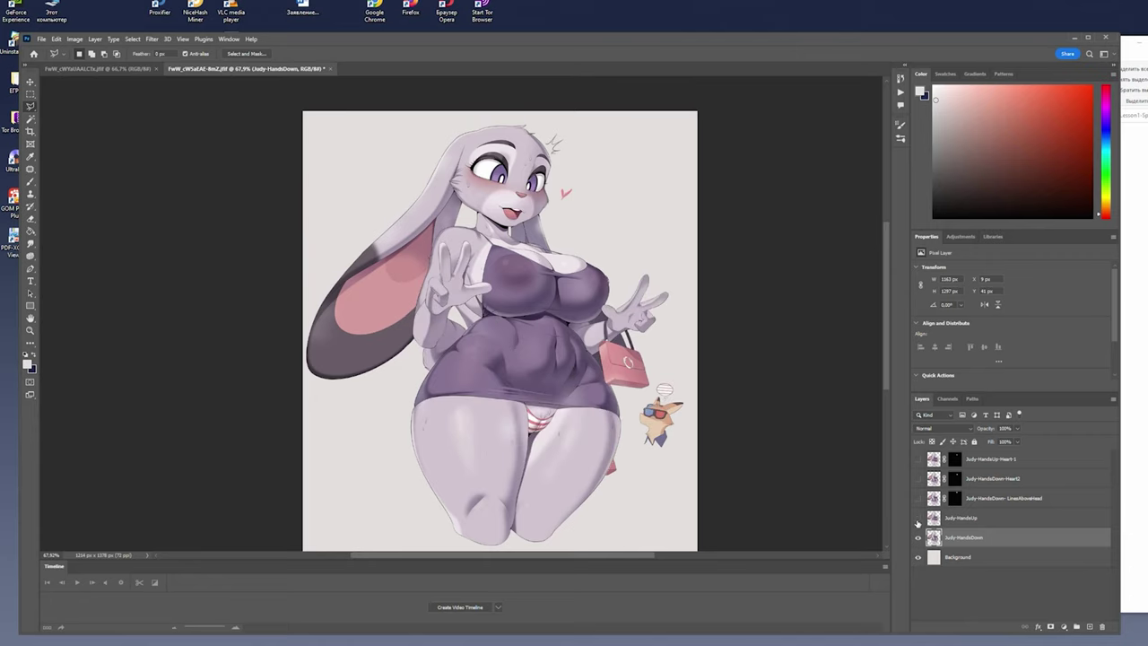
left_click(917, 519)
left_click(917, 518)
left_click(918, 518)
left_click(918, 518)
left_click(918, 518)
left_click(917, 519)
left_click(918, 520)
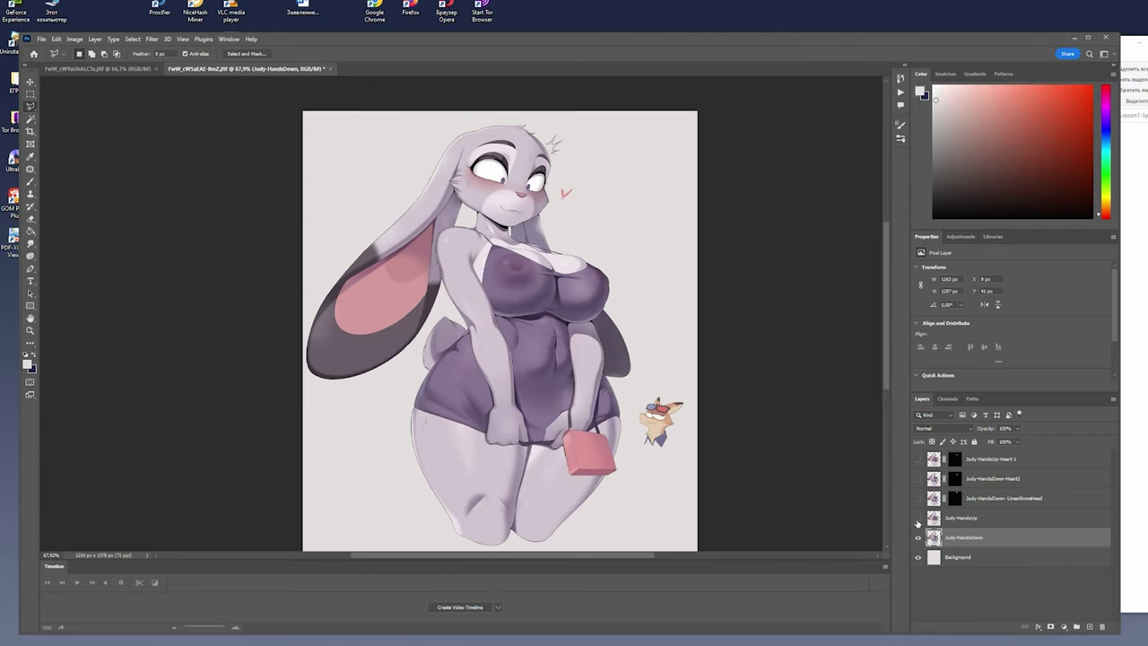
left_click(975, 521)
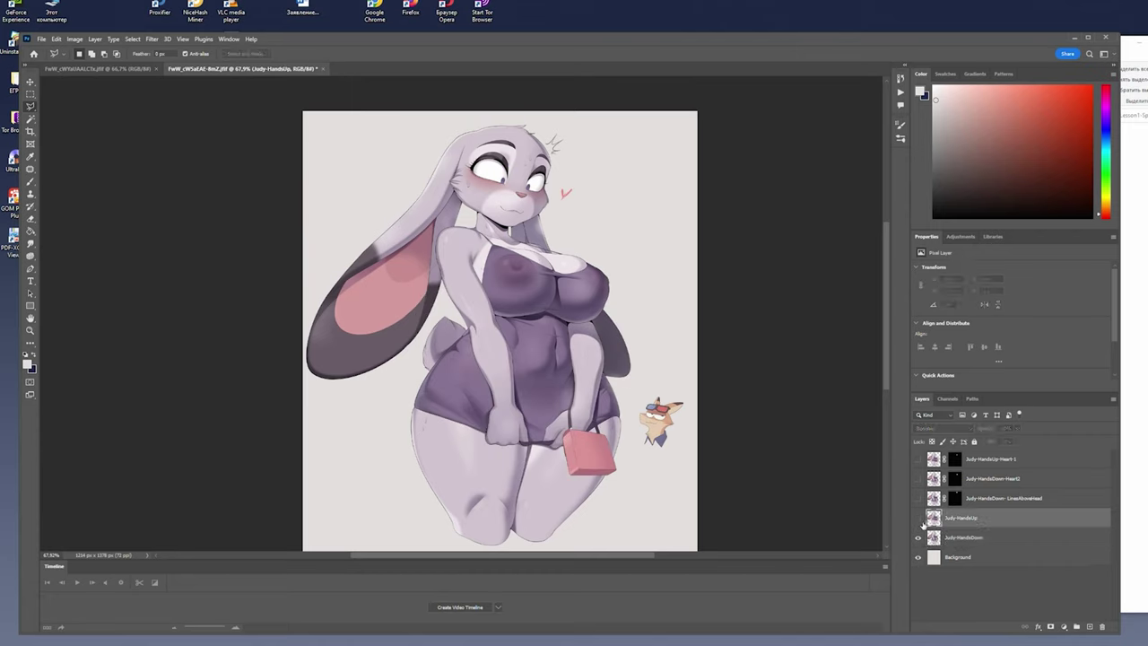
Duplicate both the Judy-HandsUp and Judy-HandsDown layers together.
left_click(975, 536, "shift")
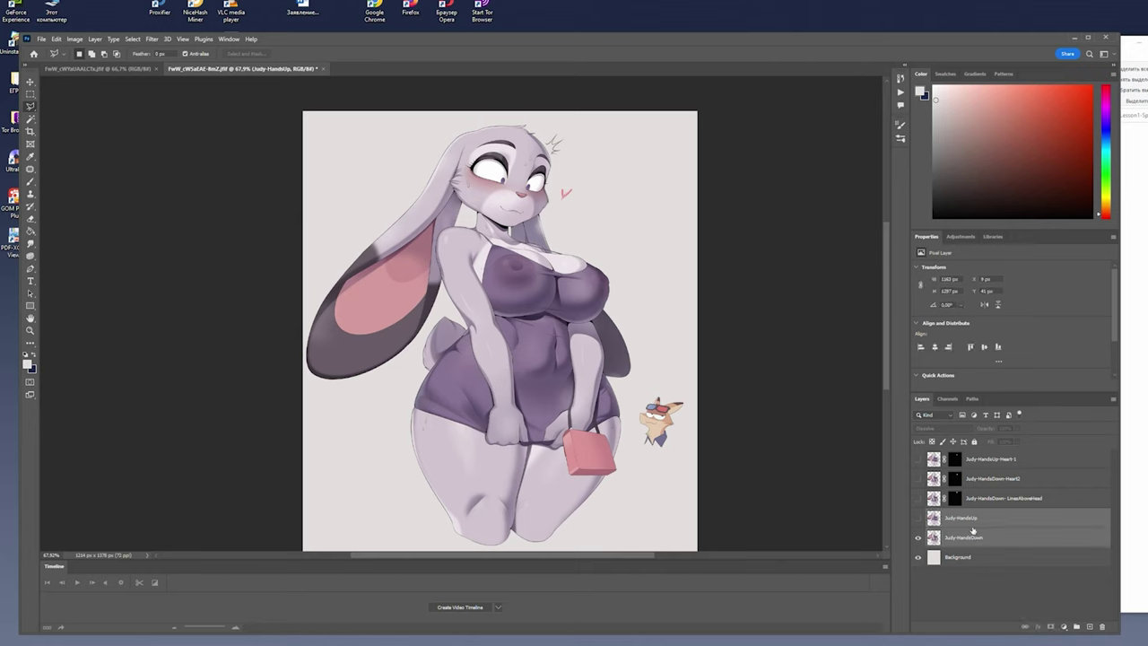
right_click(971, 523)
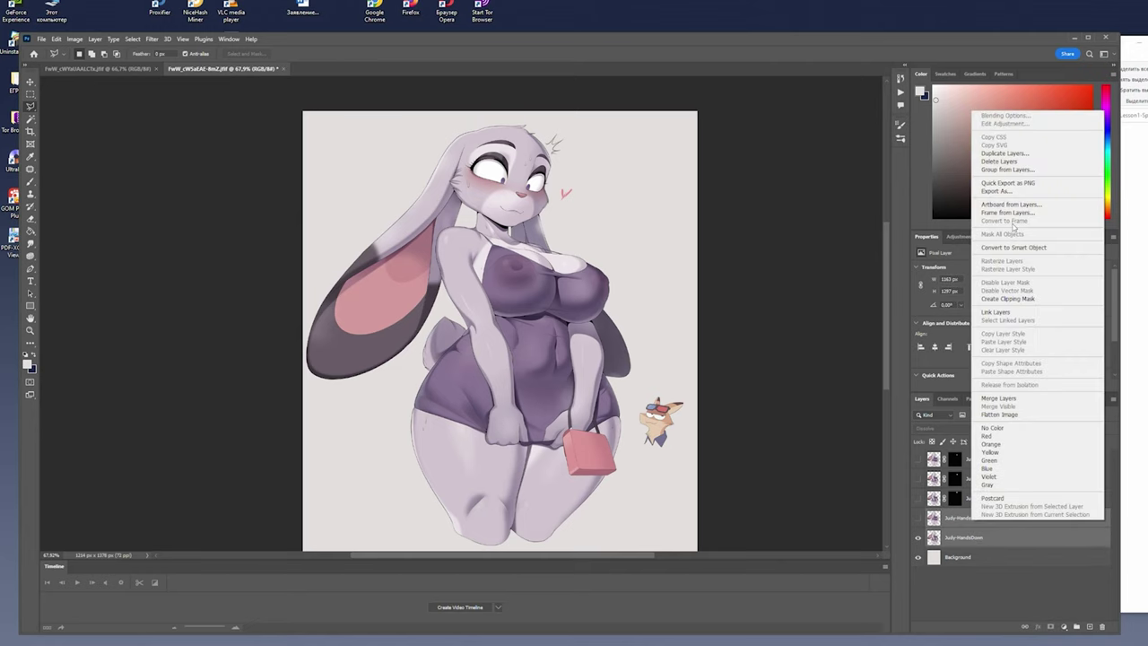
left_click(1023, 156)
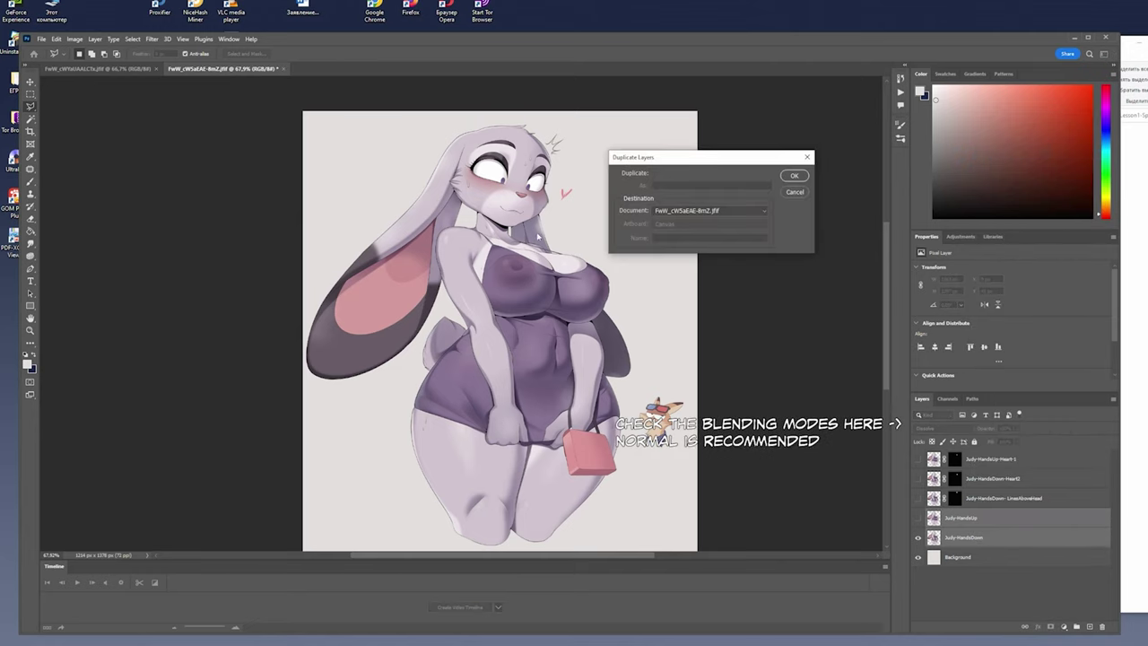
left_click(794, 175)
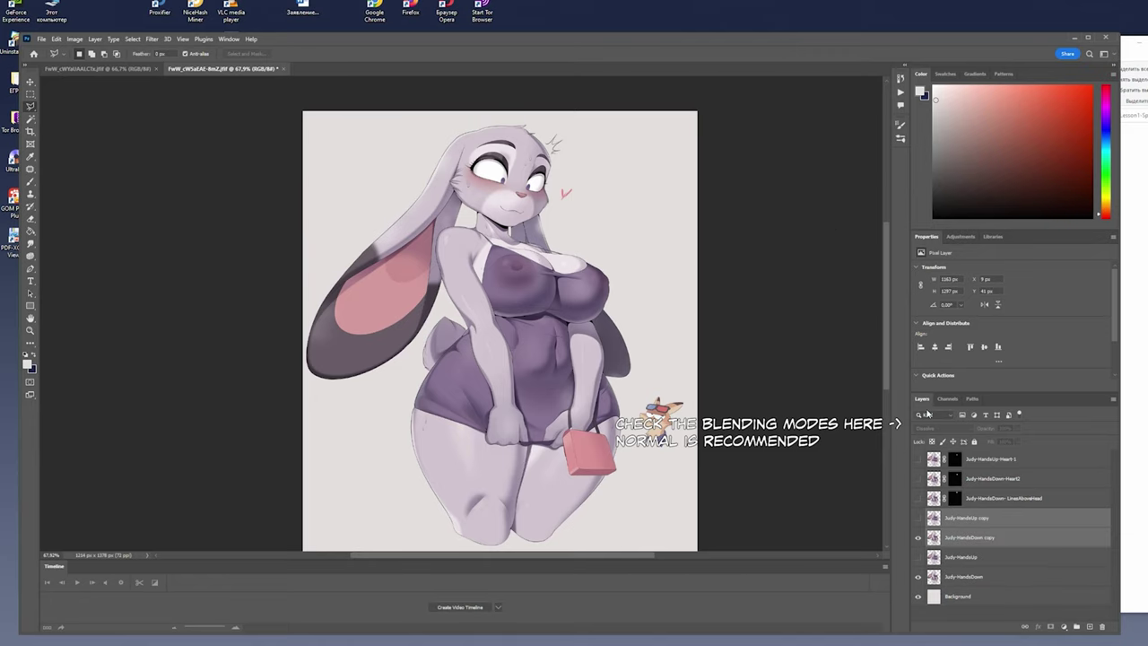
Rename the HandsUp copy to Fox-1 and the HandsDown copy to Fox-2.
double_click(967, 517)
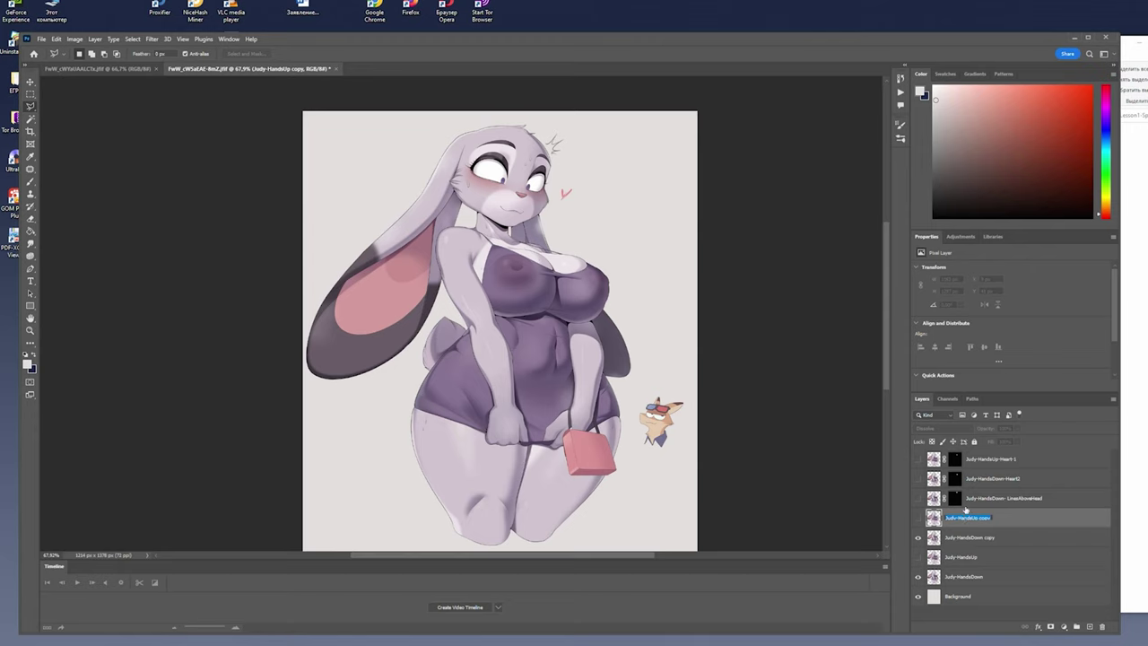
key("BackSpace")
type("Fox-1")
key("Return")
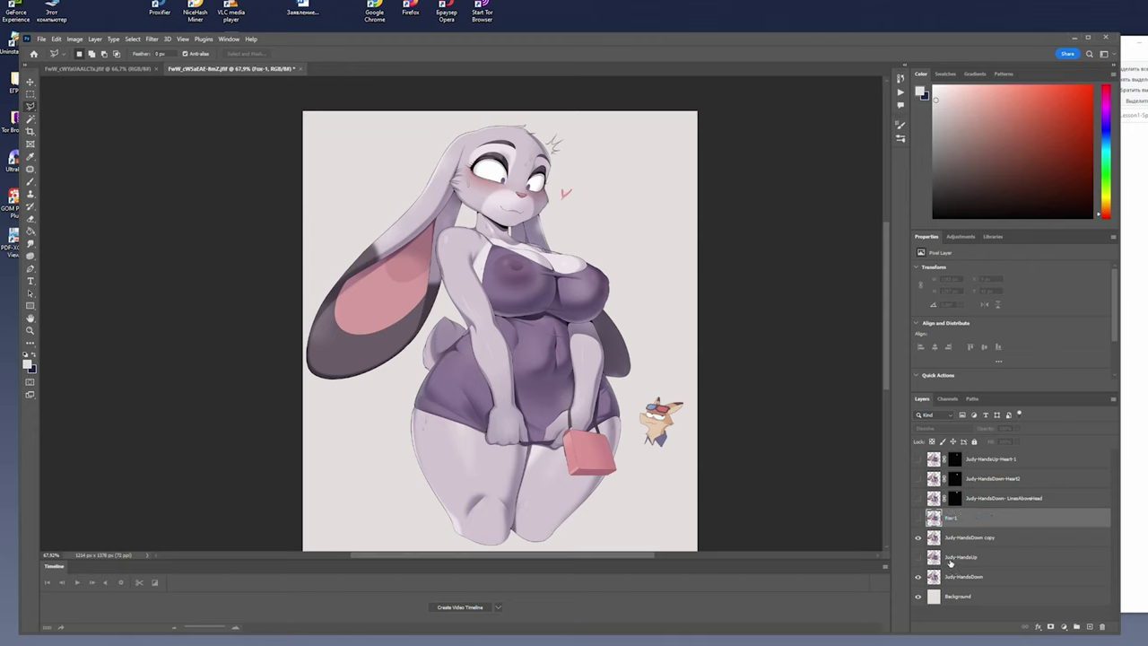
double_click(972, 537)
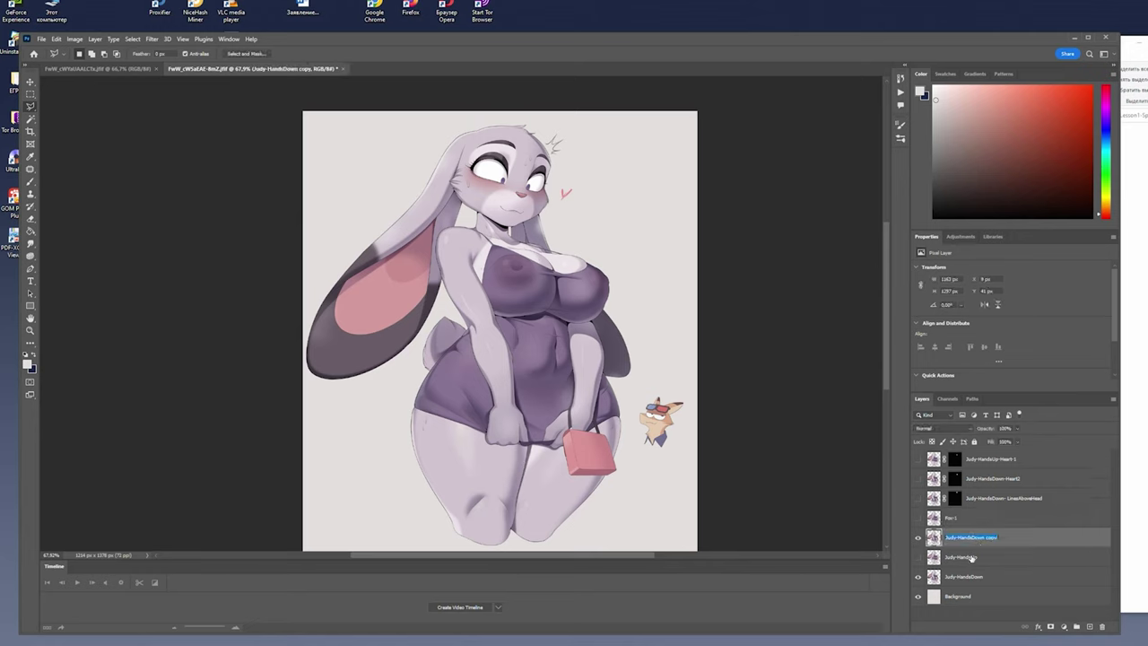
type("Fox-2")
key("Return")
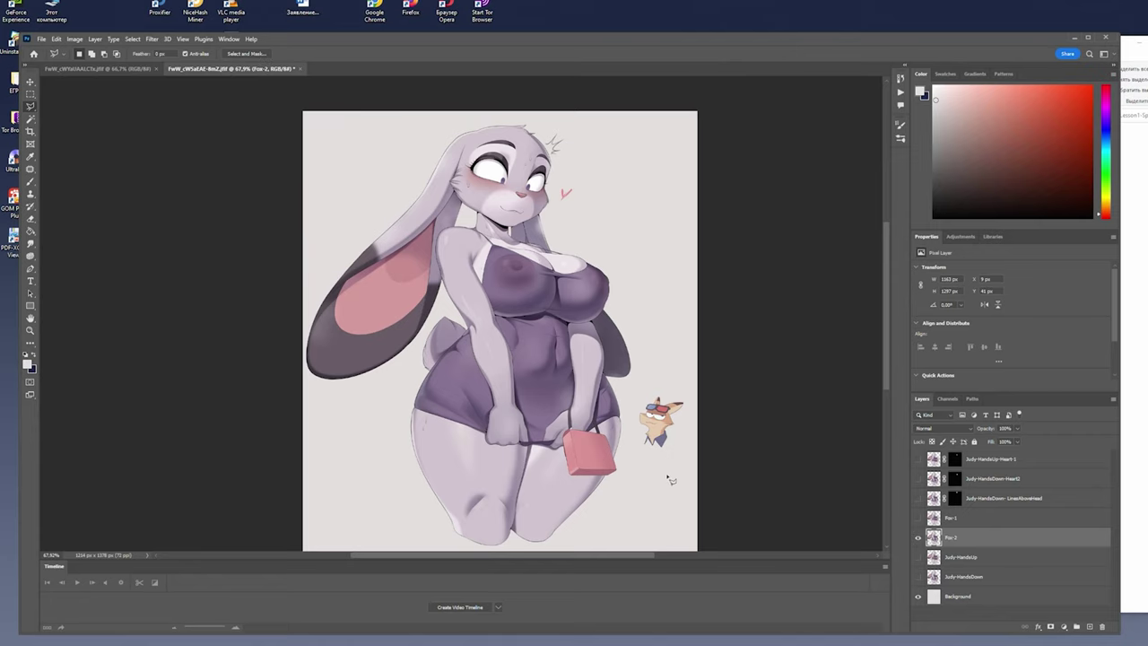
scroll(670, 481, "up", 3)
Mask Fox-2 to a rectangular selection around the lower-right fox sticker.
key("m")
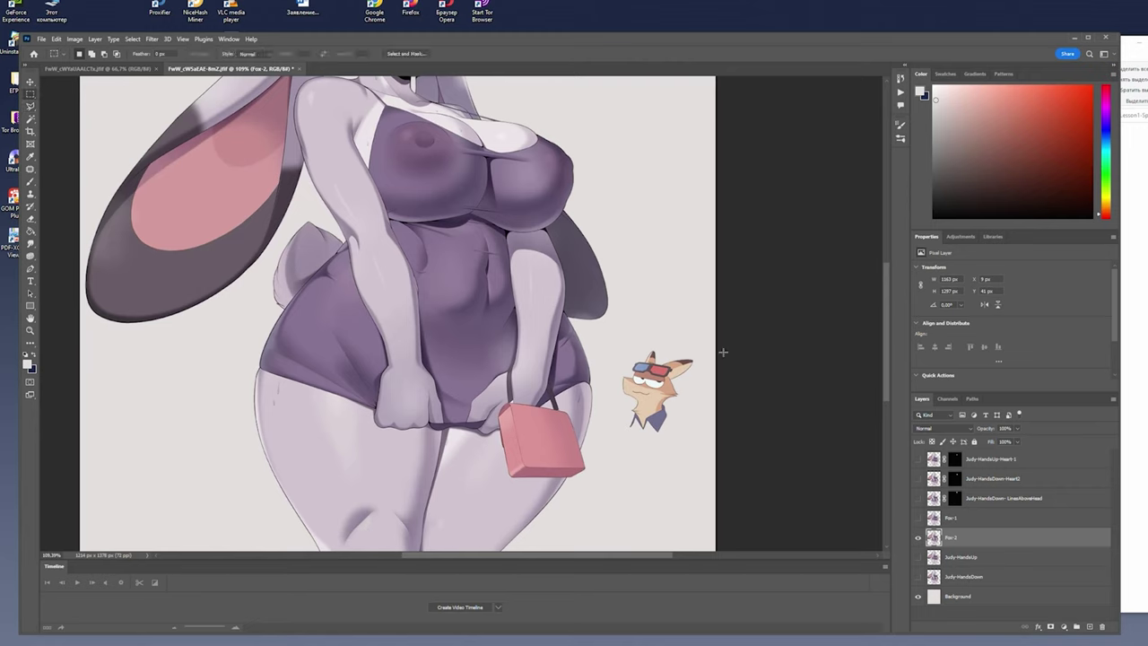
left_click_drag(607, 343, 700, 443)
left_click(1065, 626)
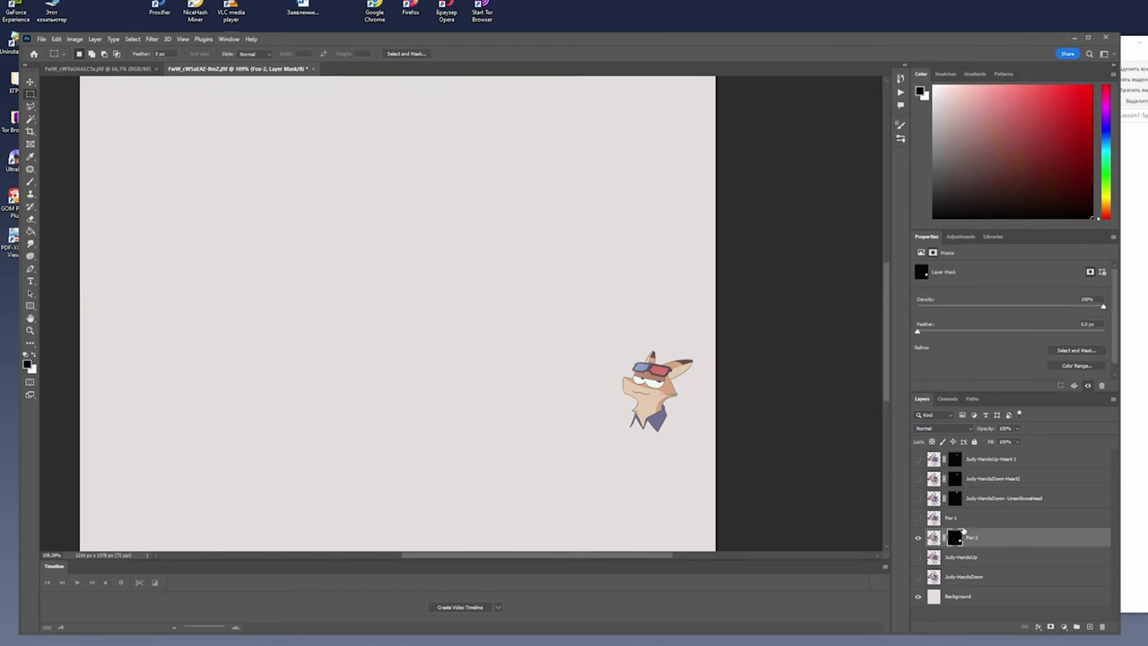
Make Fox-1 active, lasso its fox and speech bubble, and mask the layer to it.
left_click(917, 538)
left_click(918, 519)
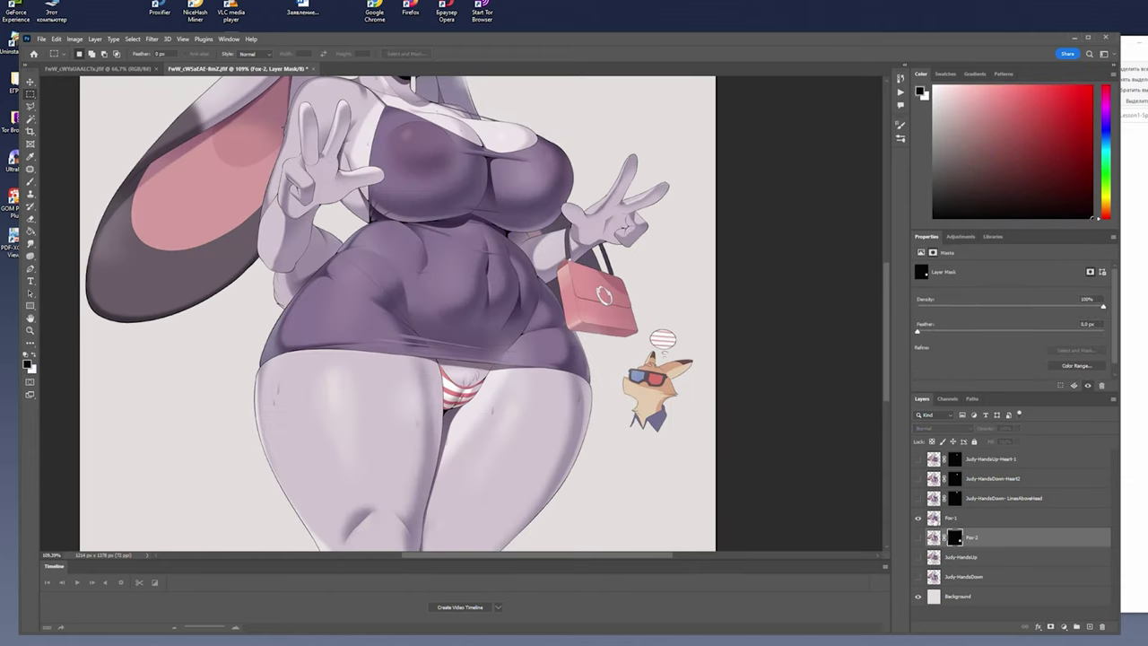
left_click(967, 518)
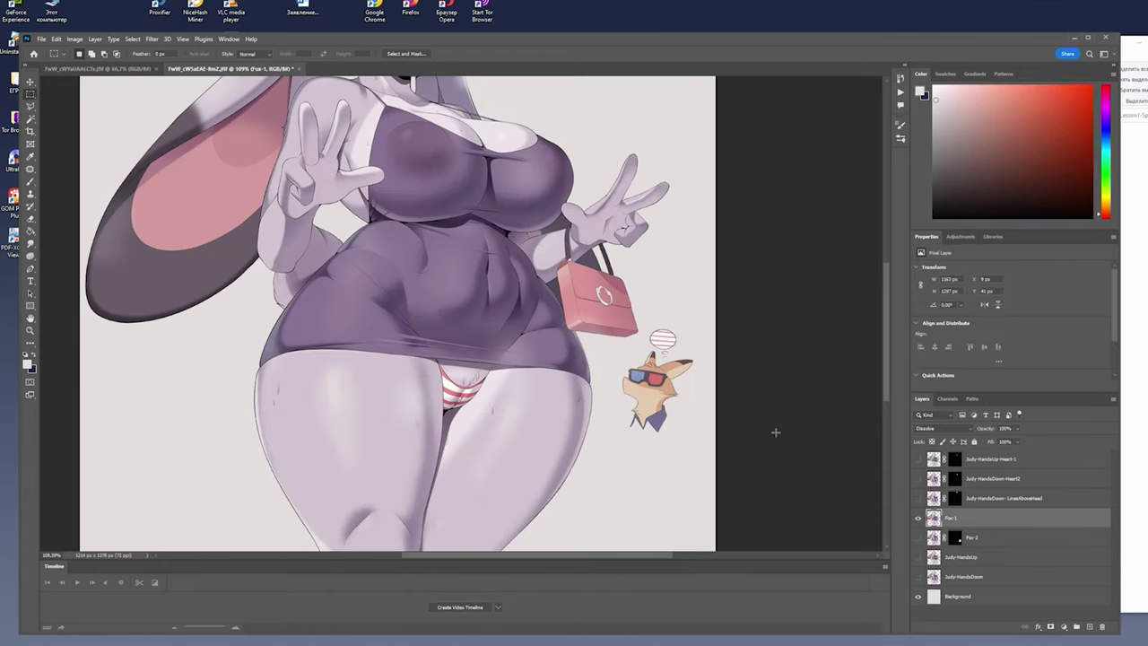
left_click(30, 106)
mouse_move(701, 328)
left_mouse_down()
mouse_move(705, 446)
mouse_move(630, 451)
mouse_move(612, 402)
mouse_move(619, 346)
mouse_move(647, 324)
mouse_move(701, 332)
left_mouse_up()
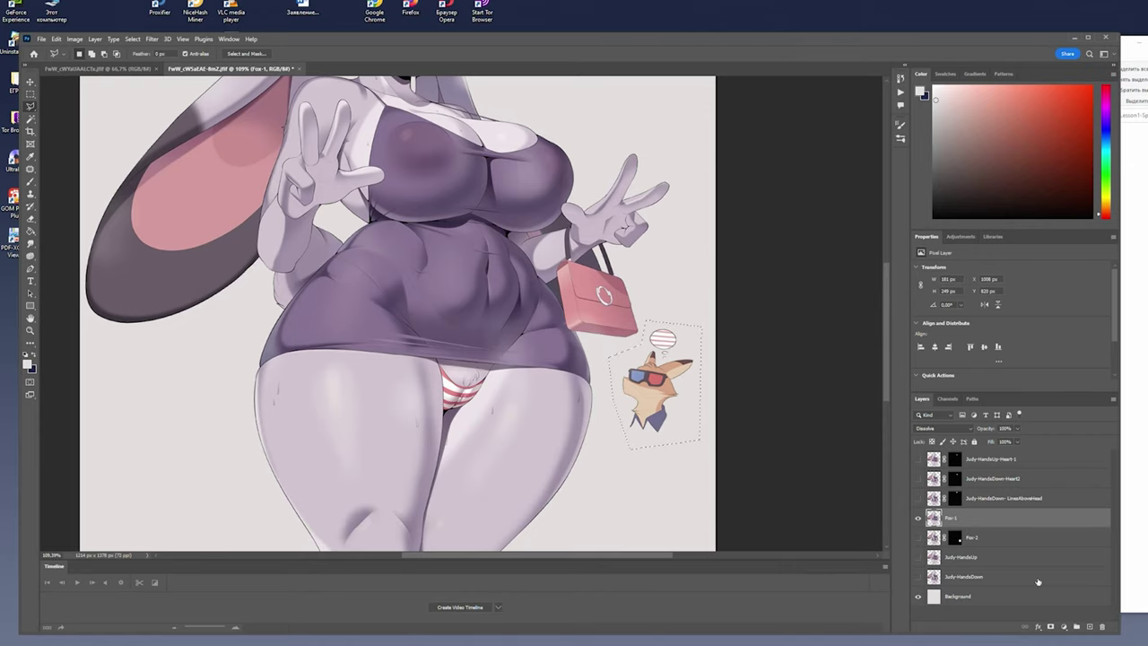
left_click(1051, 626)
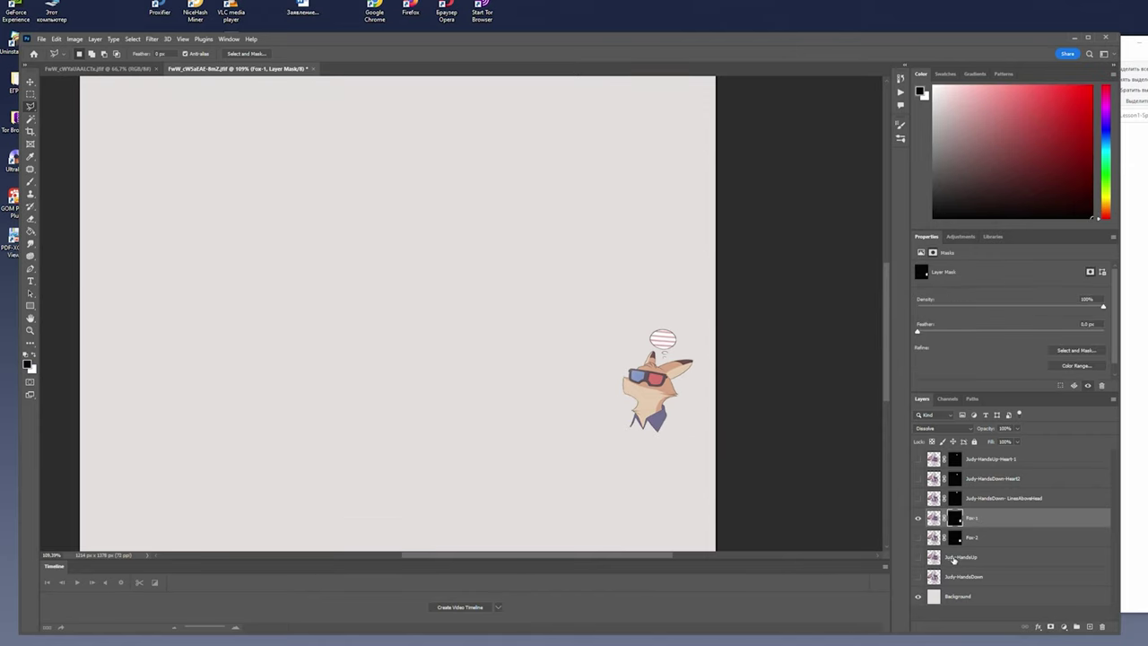
Toggle Fox-1 and Fox-2 visibility to check each fox mask on its own.
left_click(918, 537)
left_click(919, 525)
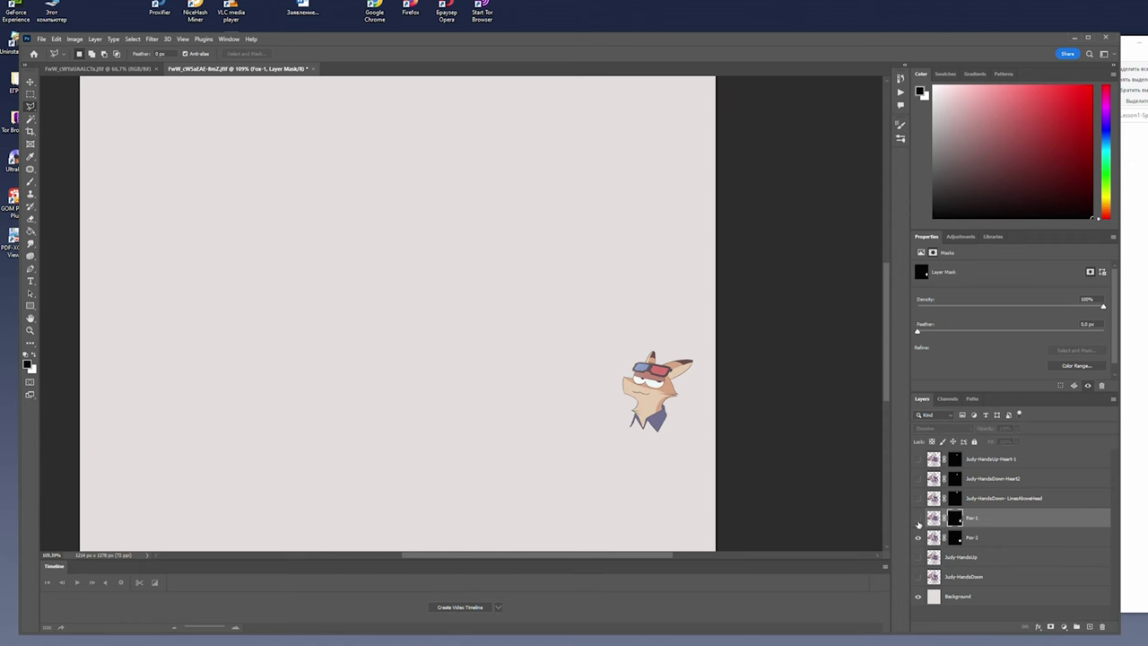
left_click(917, 520, "alt")
left_click(918, 537, "alt")
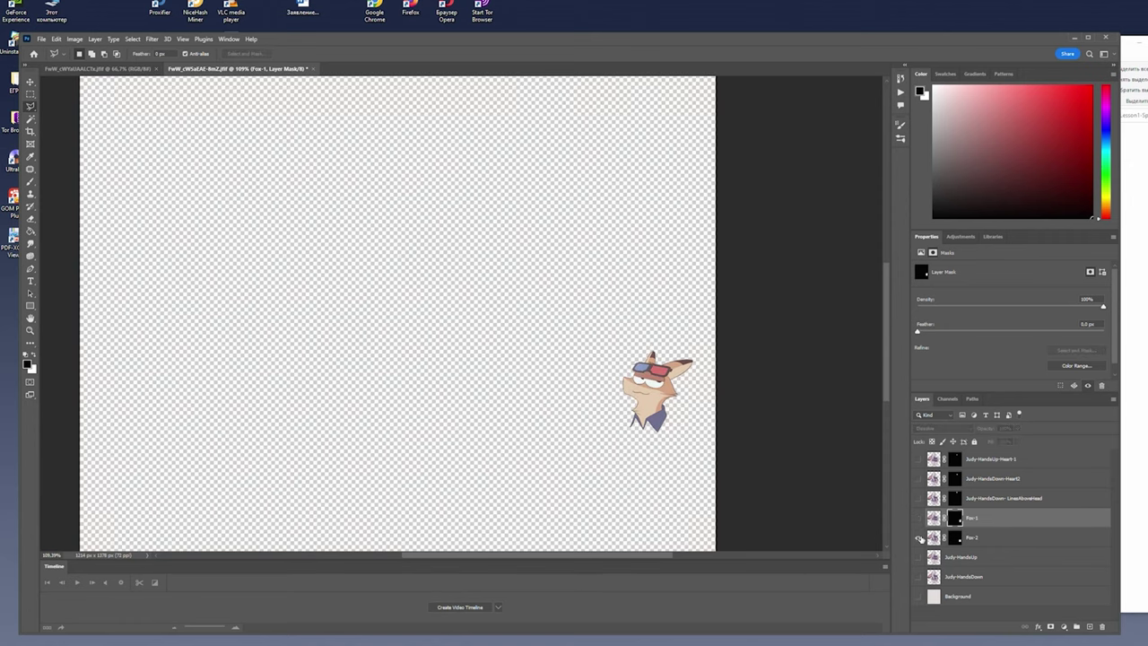
left_click(918, 539, "alt")
Toggle the heart, lines-above-head and Fox-2 layers off and show the hands-up pose.
left_click(919, 478)
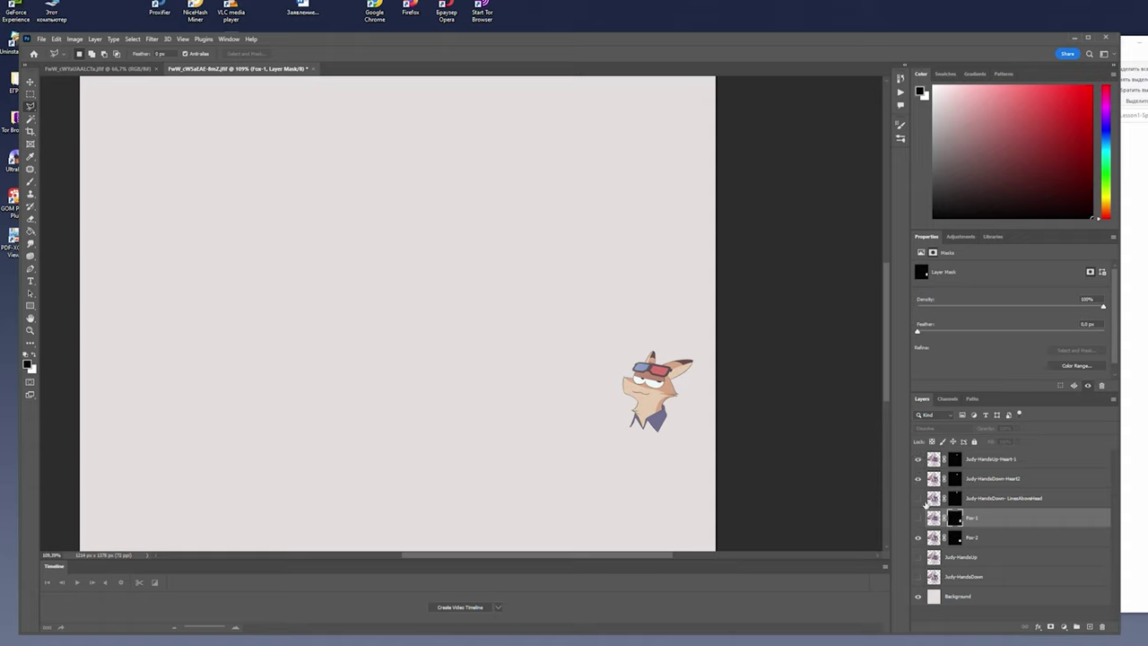
left_click(920, 498)
scroll(444, 287, "down", 3)
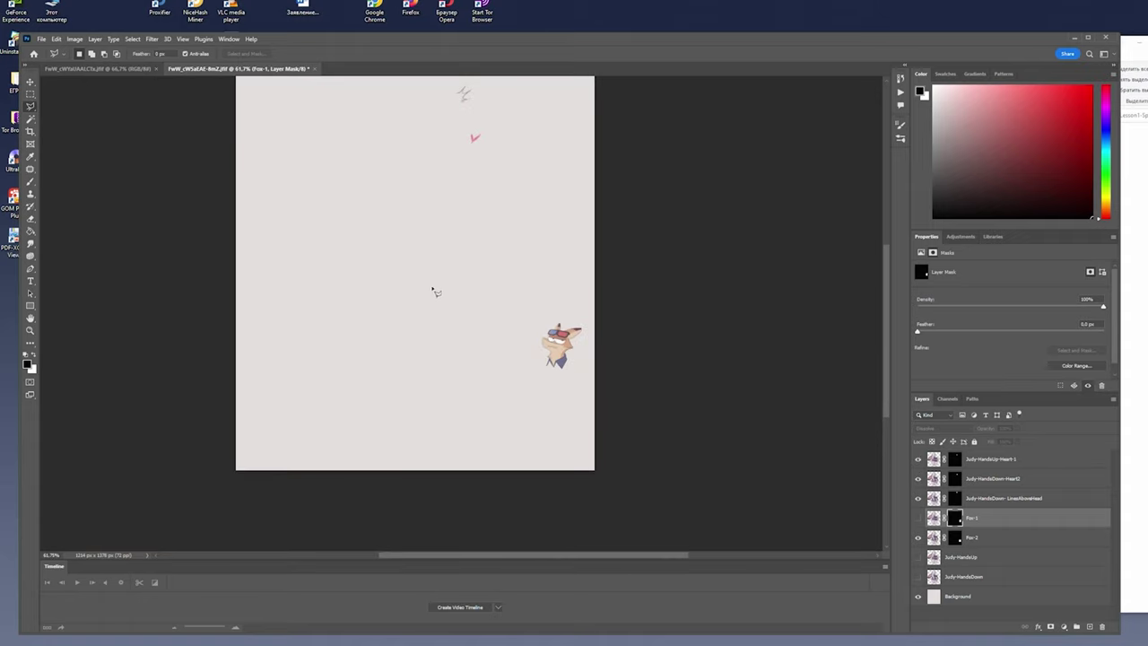
left_click(918, 478)
left_click(918, 459)
left_click(918, 538)
left_click(917, 557)
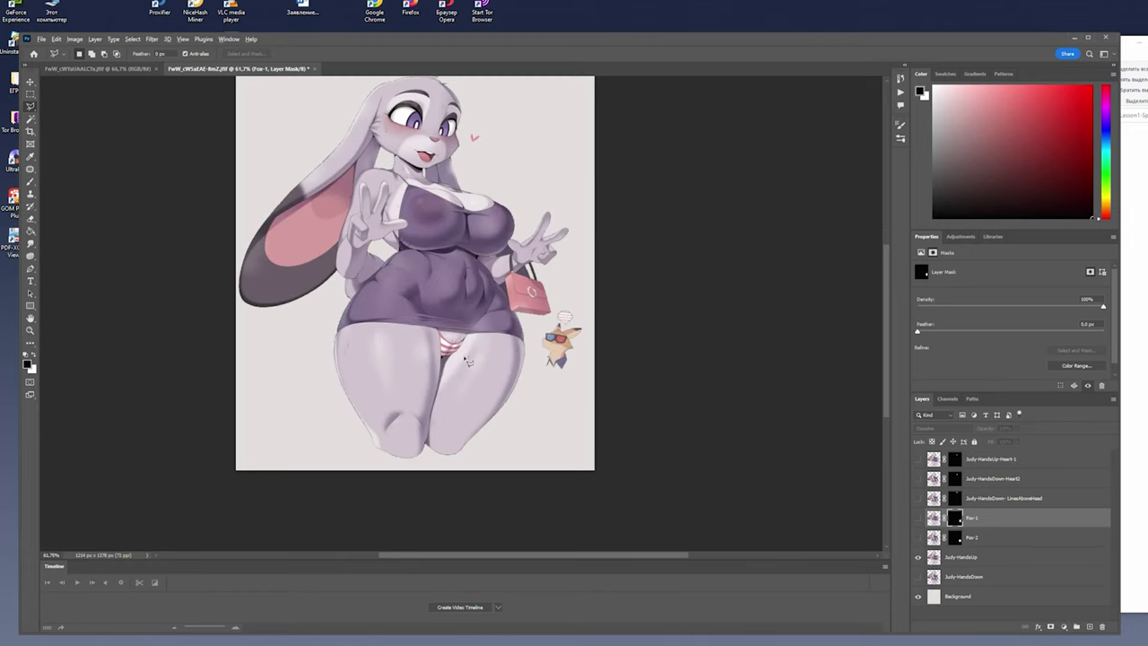
Centre the bunny and switch from the hands-up to the hands-down pose.
left_click_drag(438, 293, 485, 325)
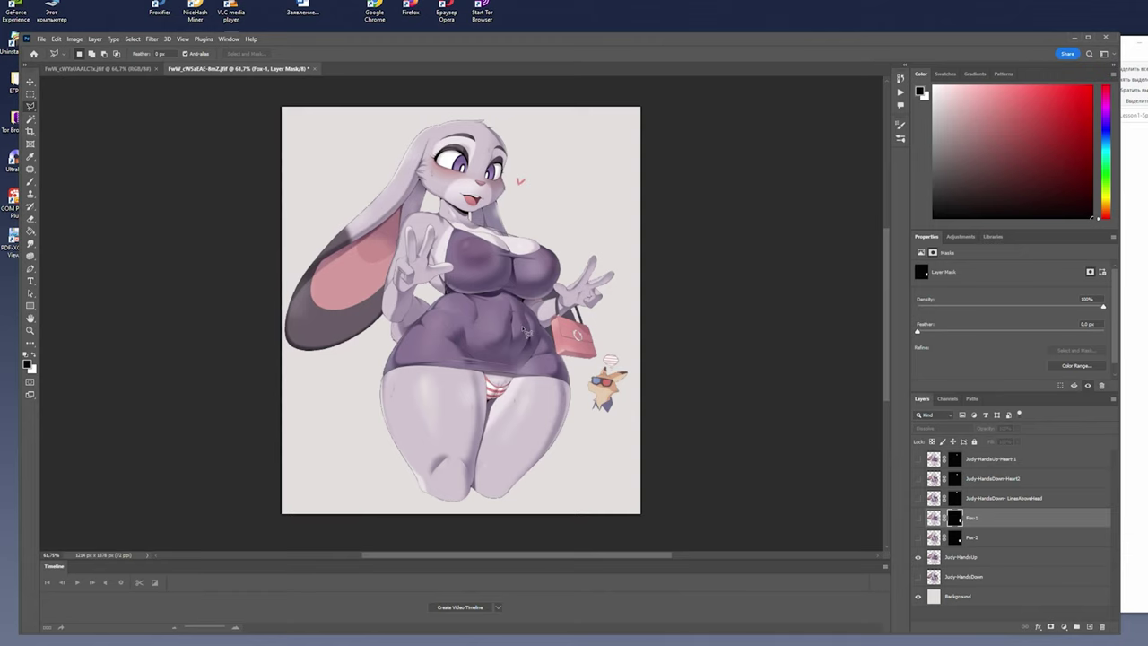
scroll(526, 332, "up", 2)
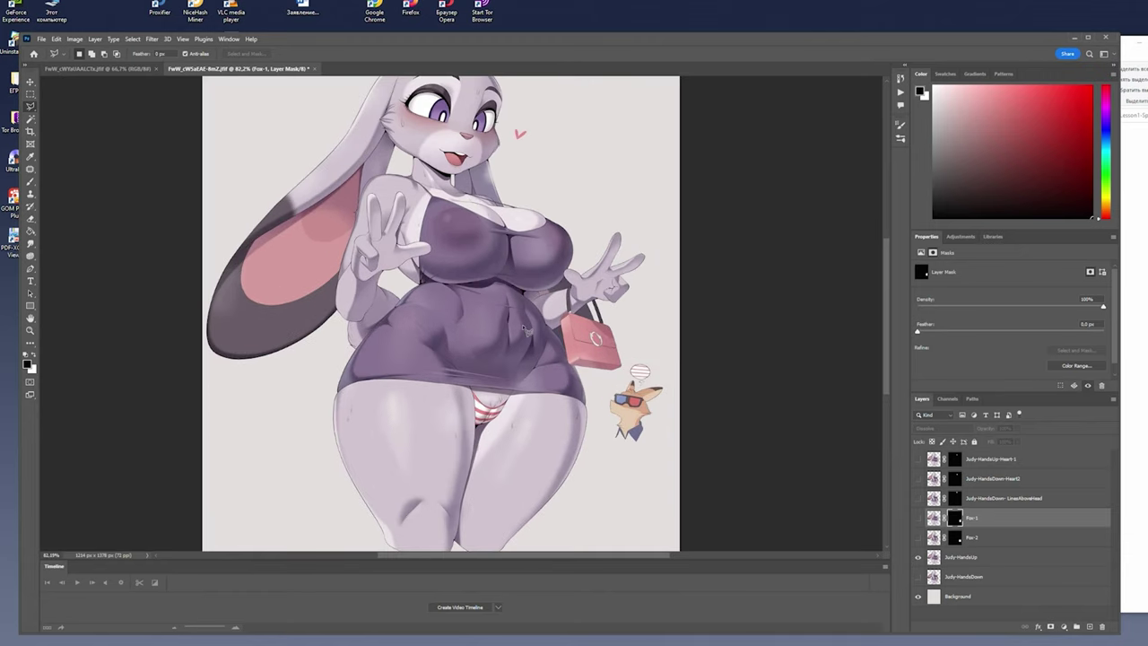
left_click(918, 577)
left_click(917, 557)
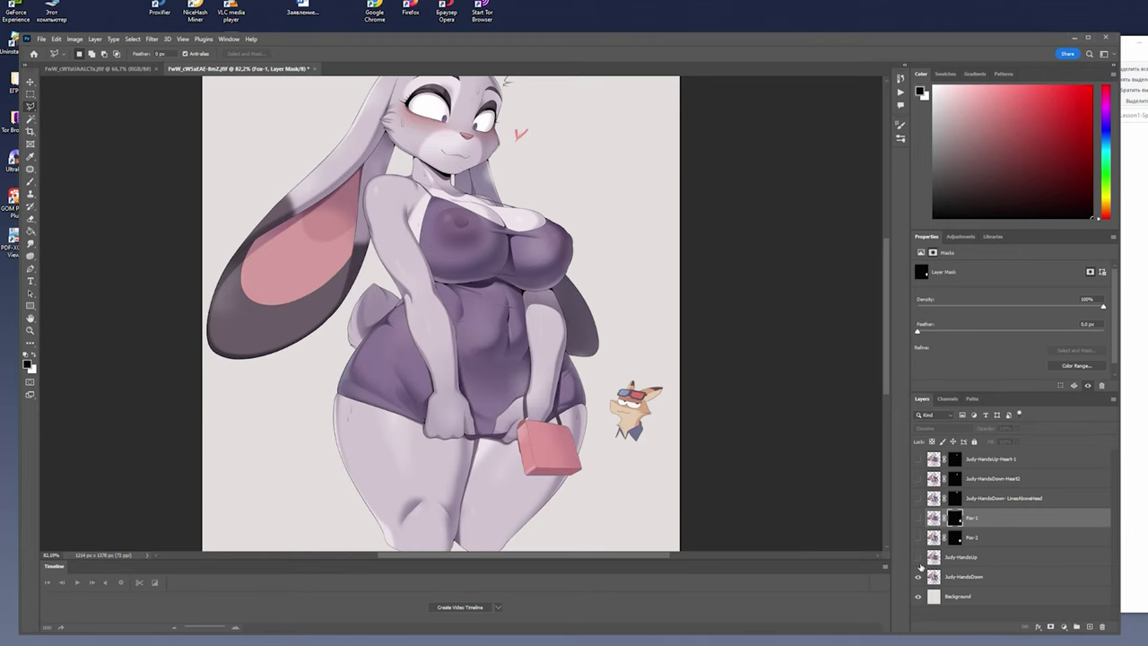
scroll(503, 226, "down", 2)
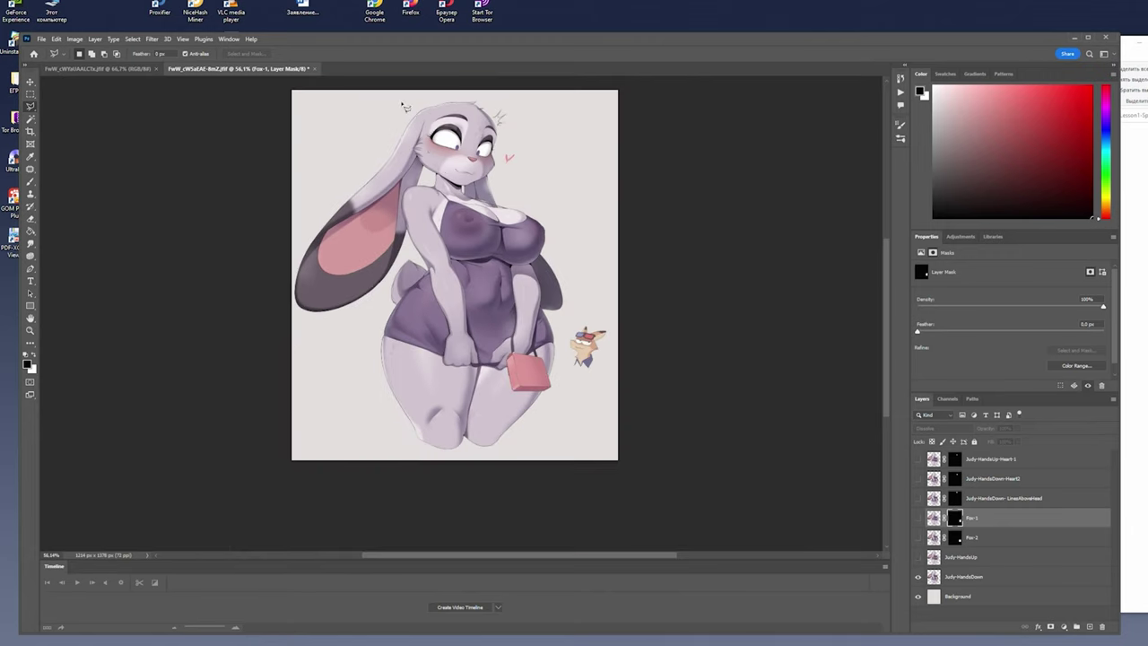
scroll(503, 226, "up", 2)
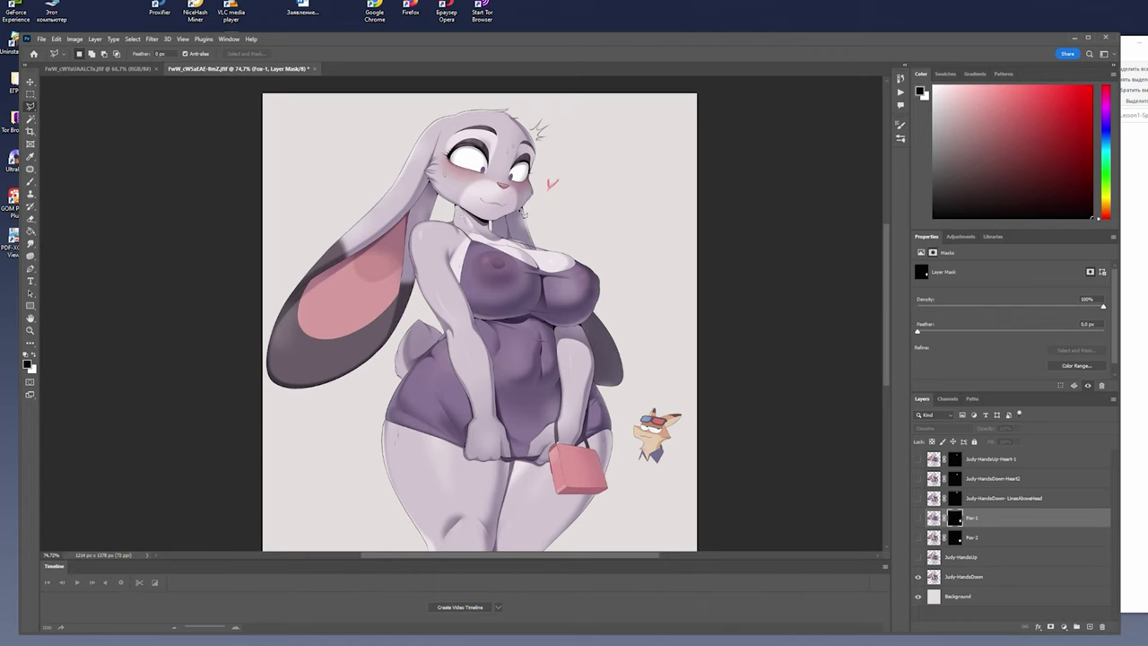
Select and show Judy-HandsUp instead of hands-down, keeping the layer name Judy-HandsUp.
left_click(979, 560)
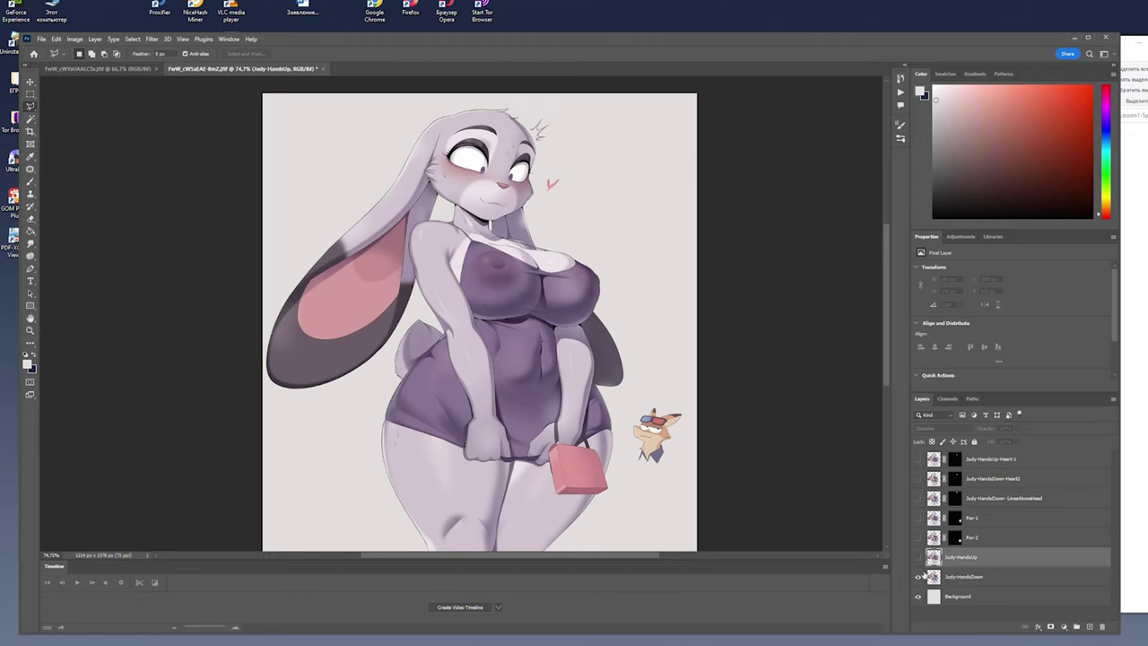
left_click(917, 577)
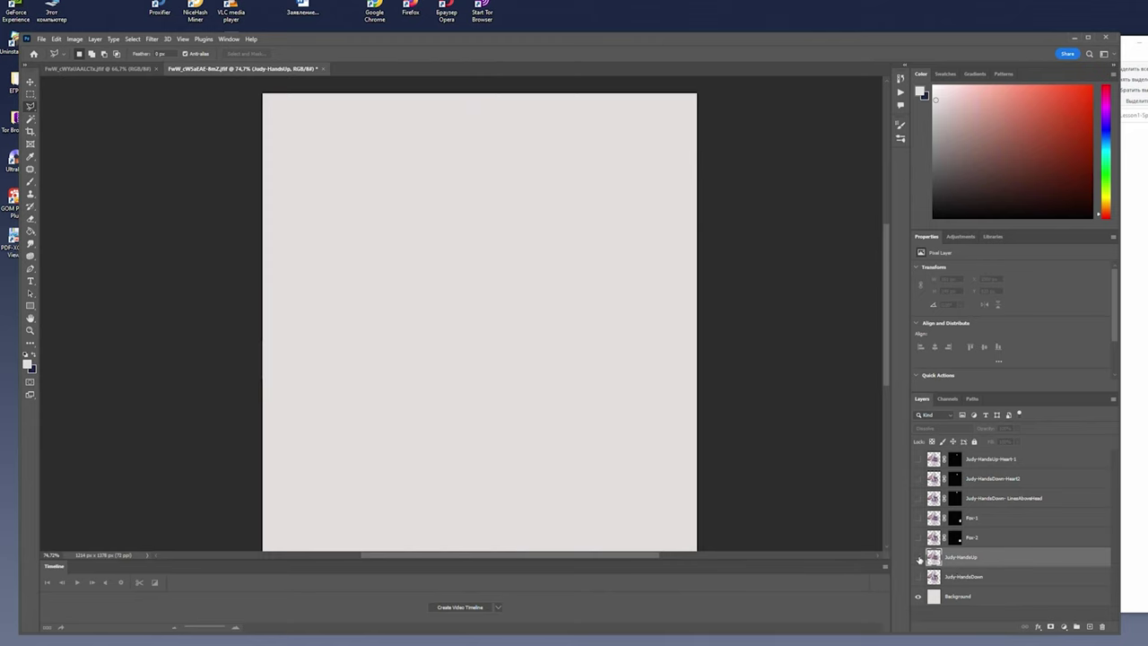
left_click(918, 557)
double_click(965, 558)
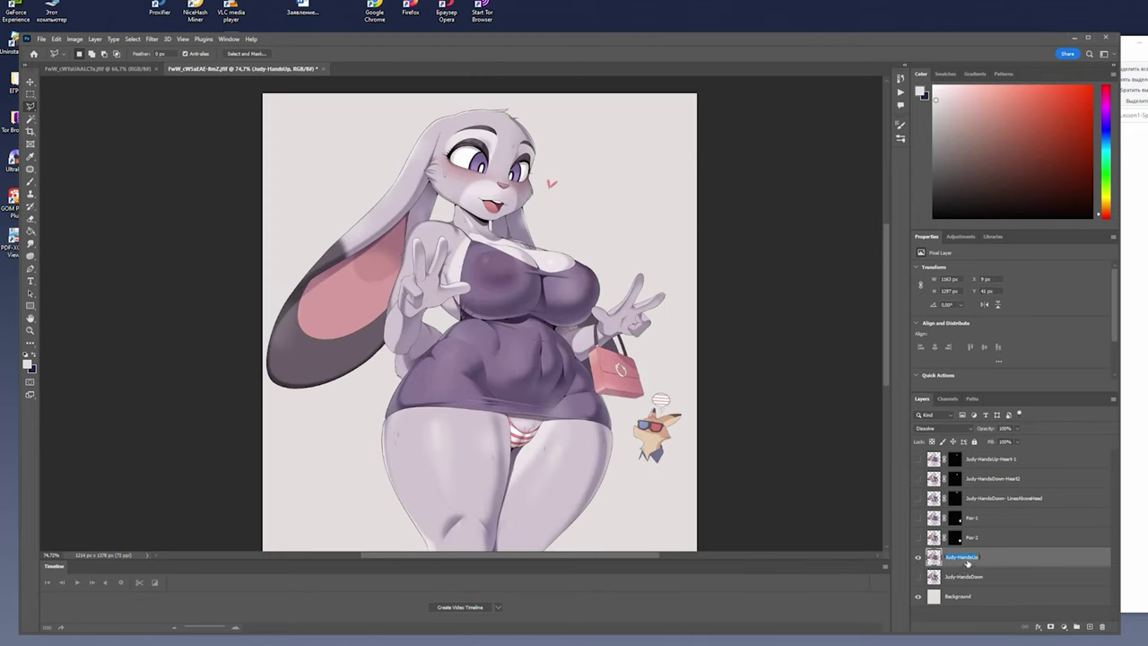
left_click(978, 557)
left_click_drag(979, 557, 959, 557)
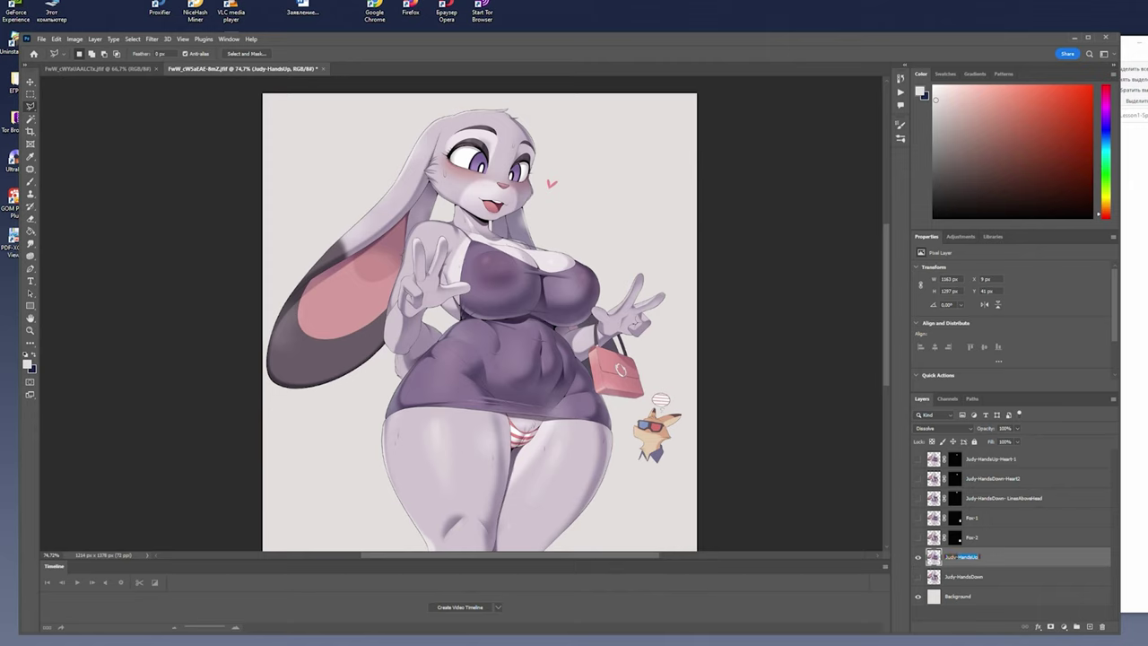
left_click(991, 555)
Duplicate Judy-HandsUp as a new layer named Judy-Head.
right_click(993, 561)
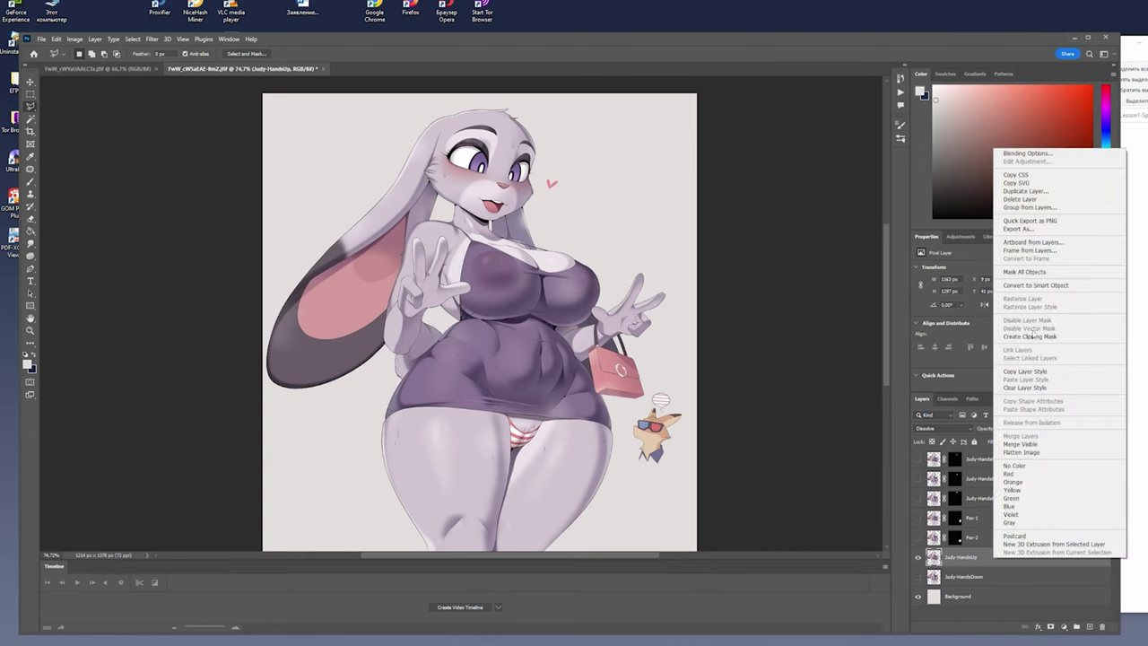
left_click(1045, 191)
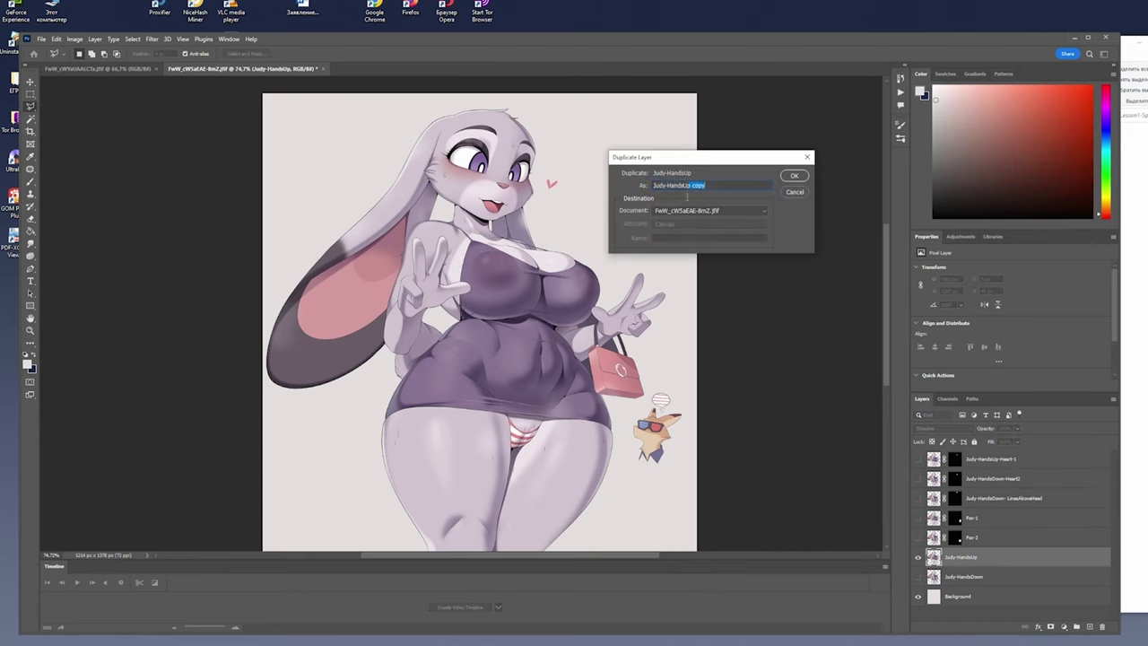
left_click_drag(706, 186, 667, 200)
type("Head")
left_click(791, 178)
left_click(790, 178)
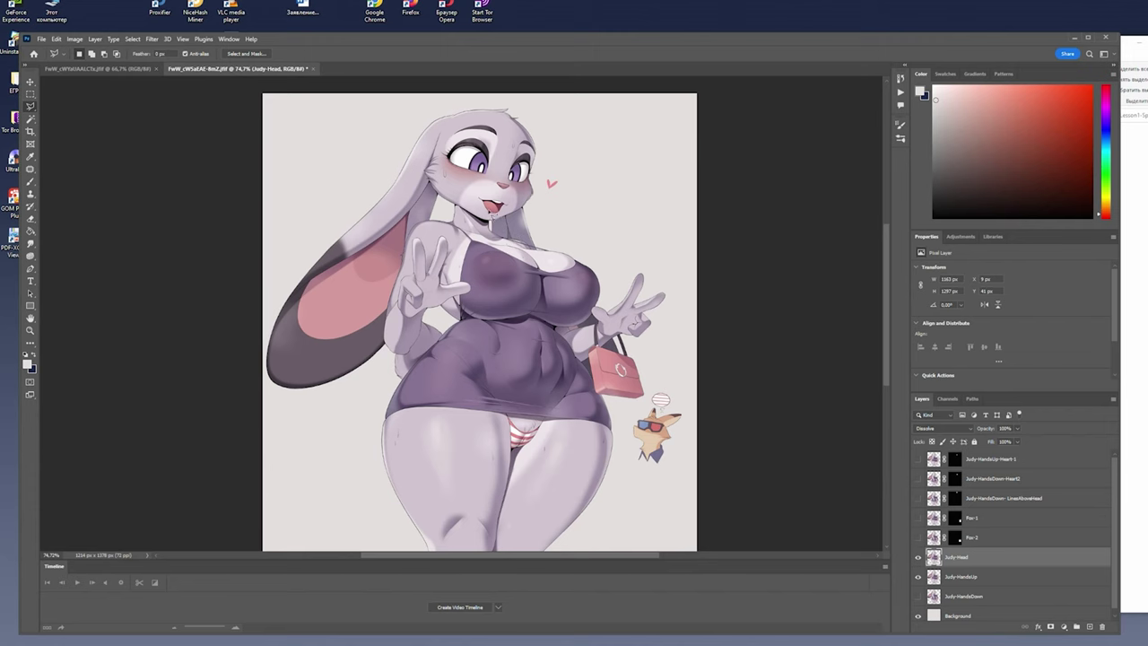
Zoom in and outline the head from the cheek, down the neck and up its right side.
scroll(480, 216, "up", 1)
scroll(492, 120, "up", 2)
scroll(492, 120, "up", 1)
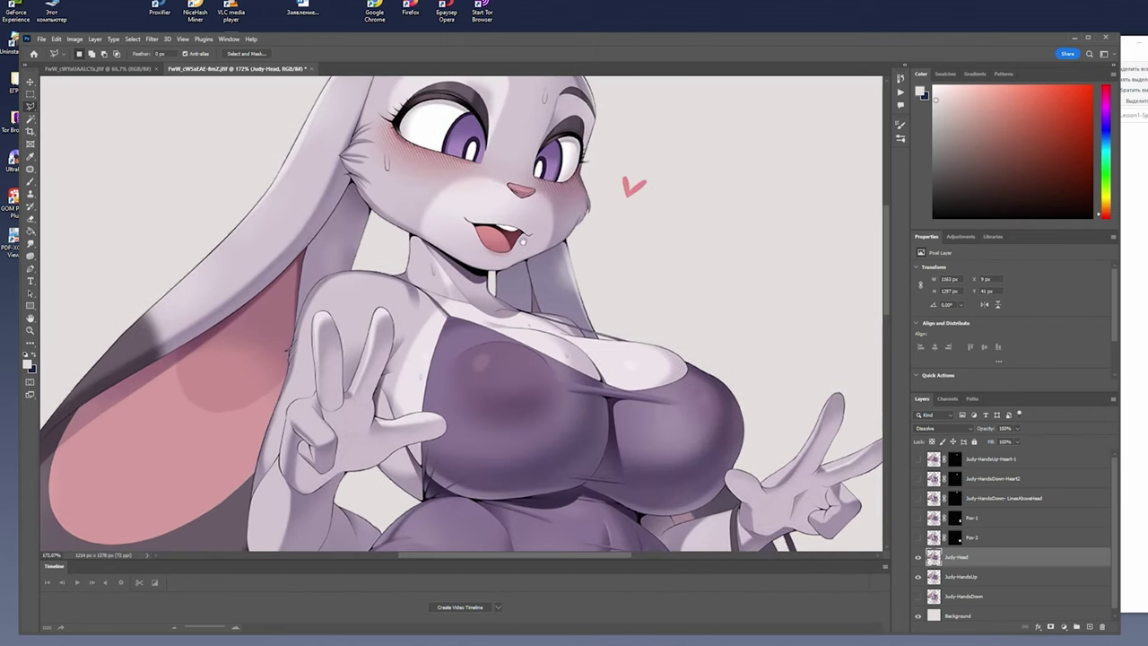
scroll(491, 121, "up", 2)
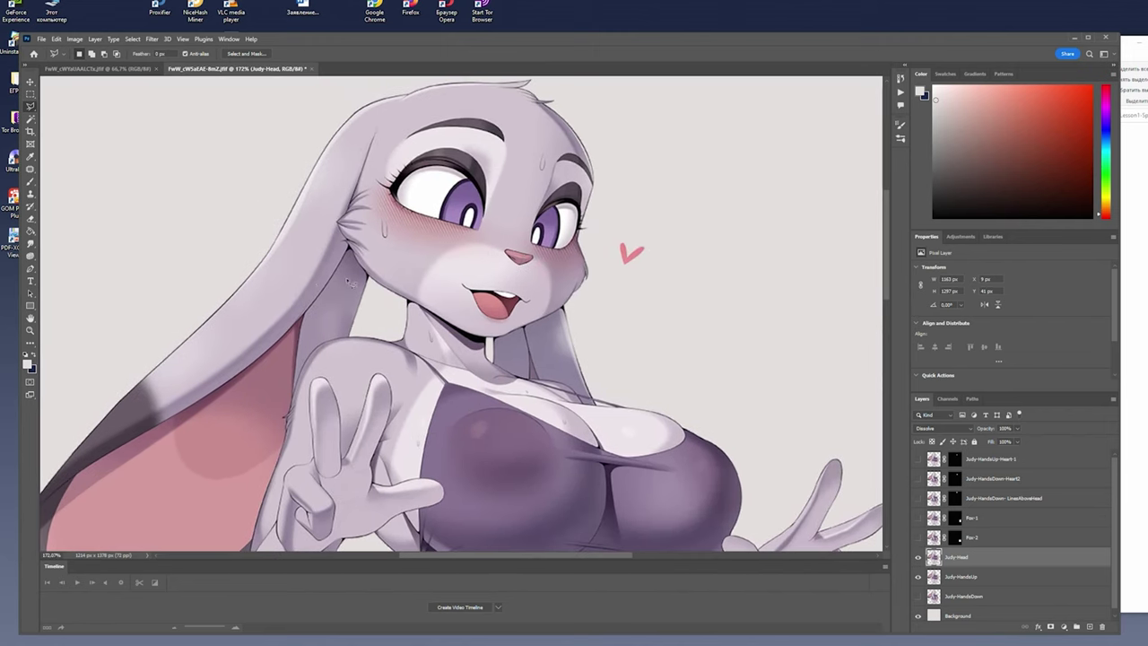
left_click(346, 252)
left_click(366, 283)
left_click(411, 307)
left_click(453, 335)
left_click(606, 286)
left_click(603, 86)
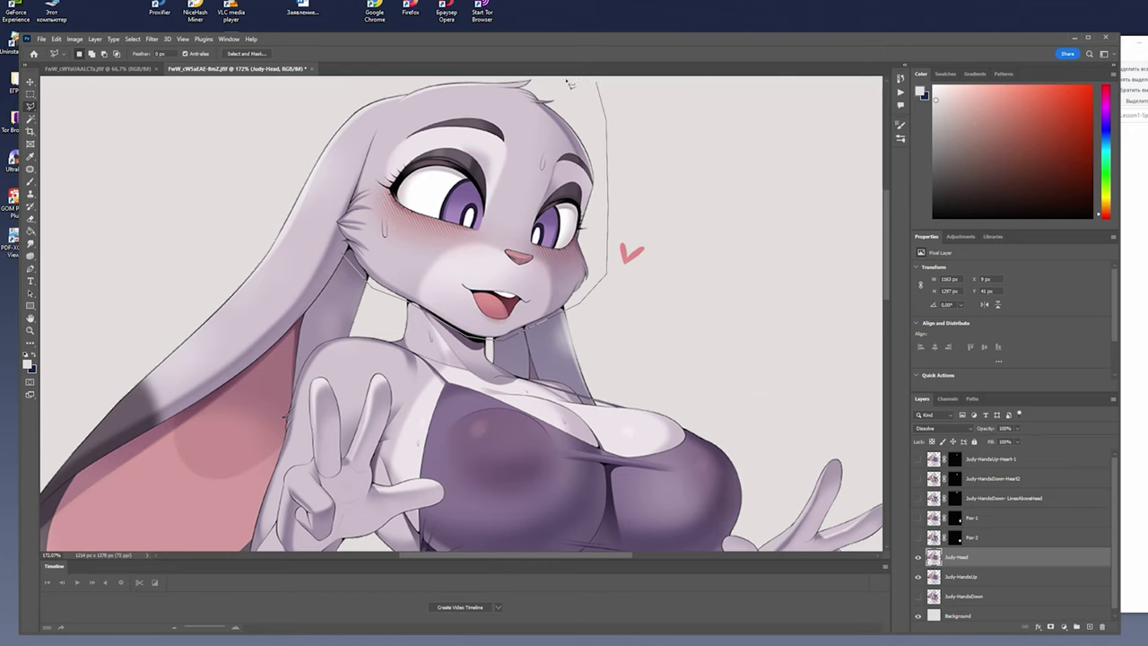
Continue the outline over the ear bases and head top, then close the head selection.
scroll(570, 83, "up", 3)
left_click(503, 141)
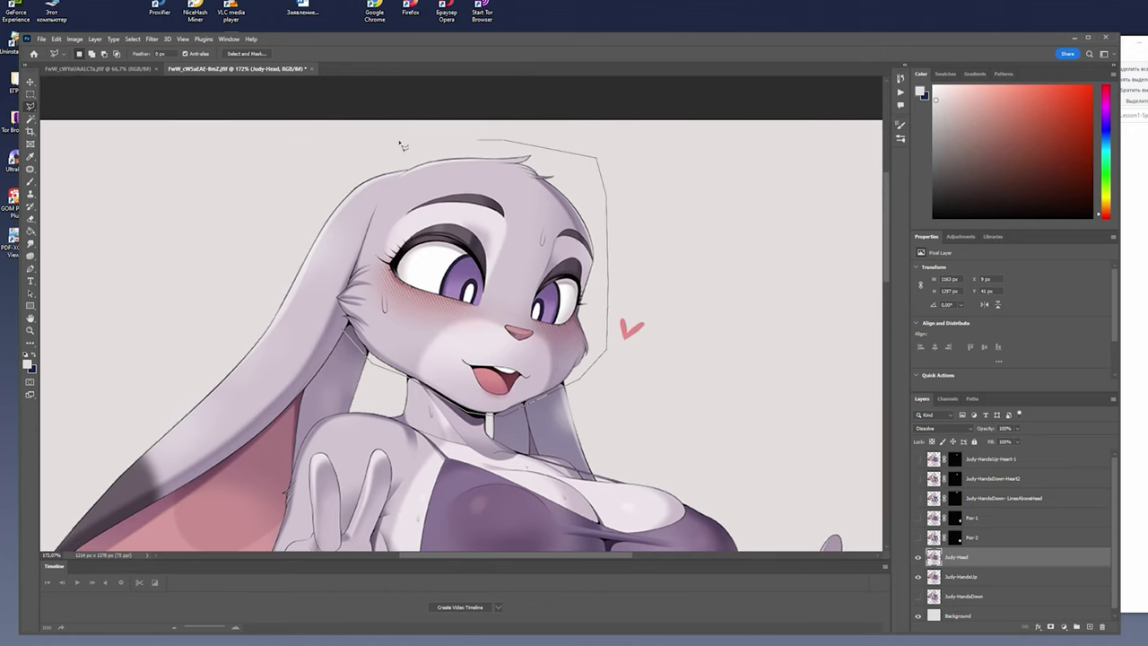
left_click(353, 155)
left_click(374, 193)
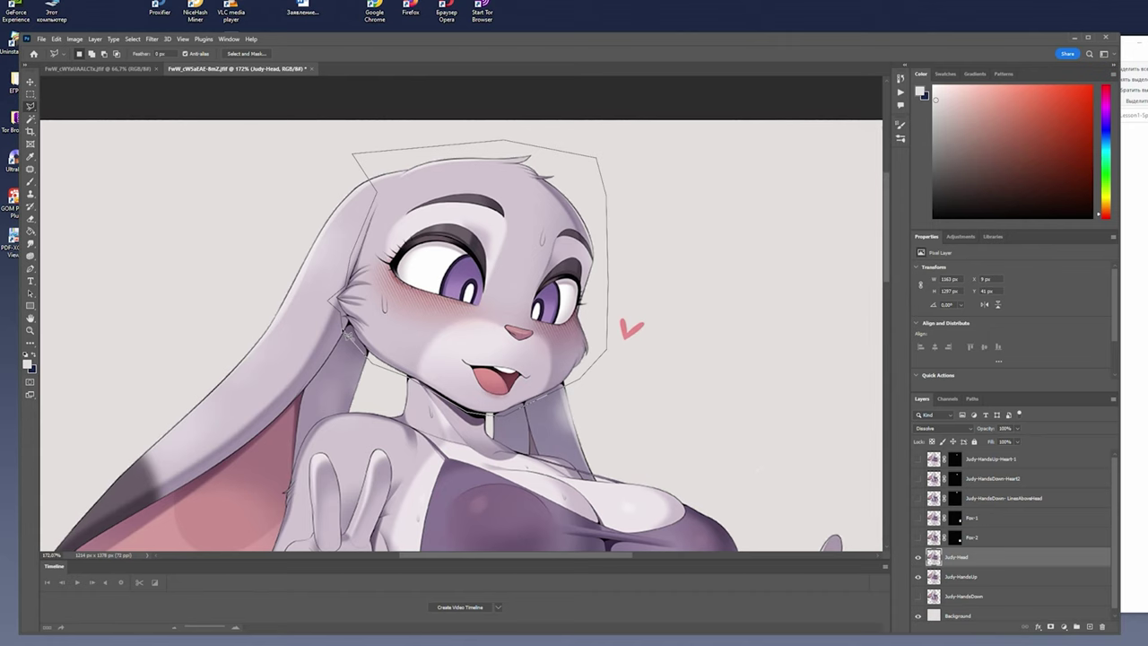
double_click(341, 323)
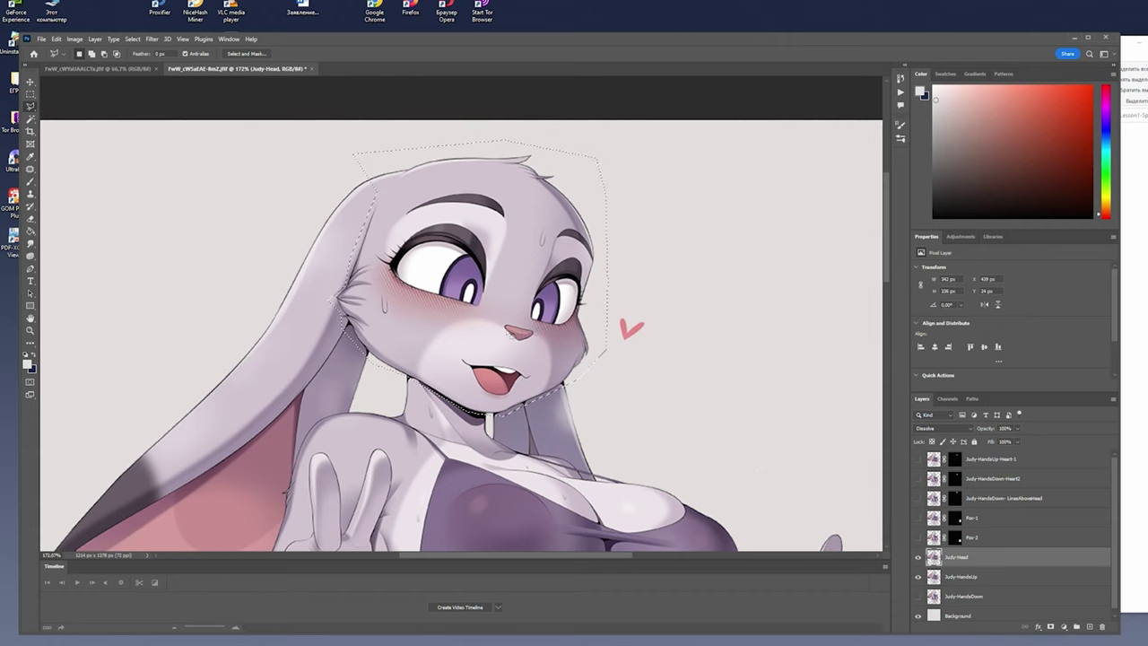
scroll(448, 321, "down", 1)
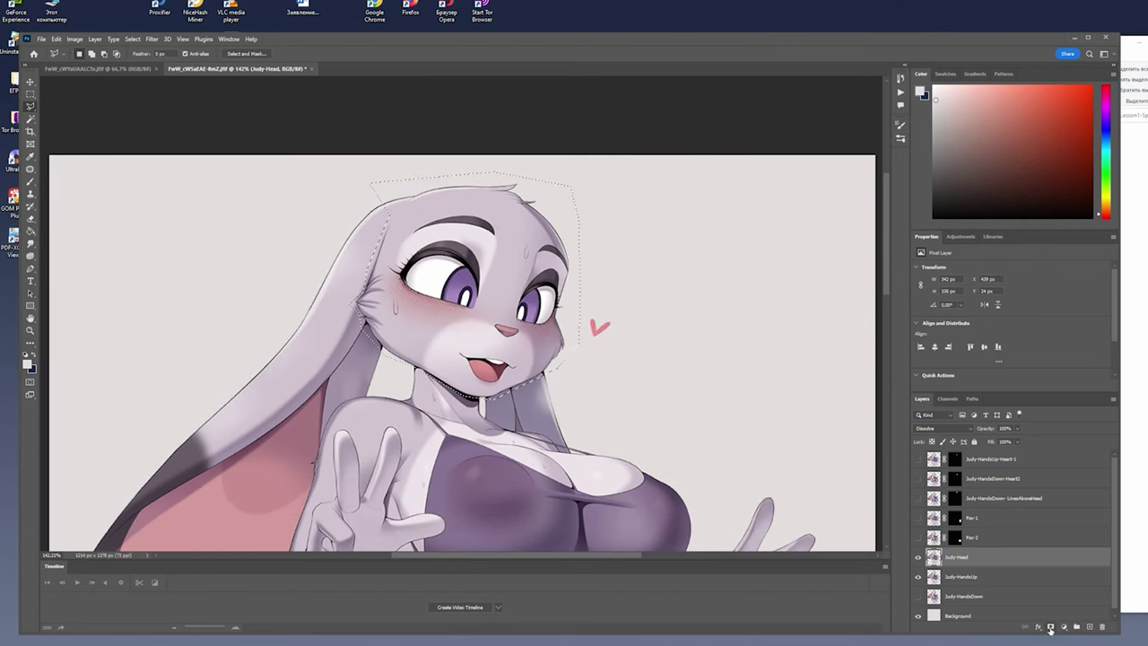
Mask Judy-Head to the head selection, hide the hands-up layer, and paint along the left cheek.
left_click(1051, 627)
left_click(918, 557, "alt")
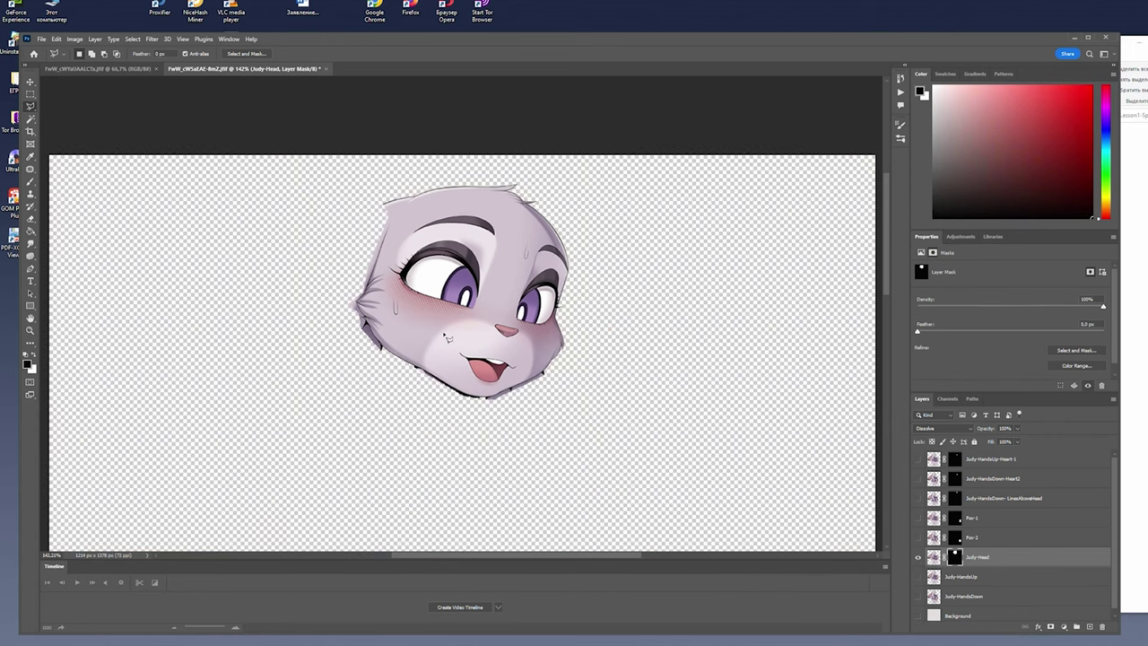
key("b")
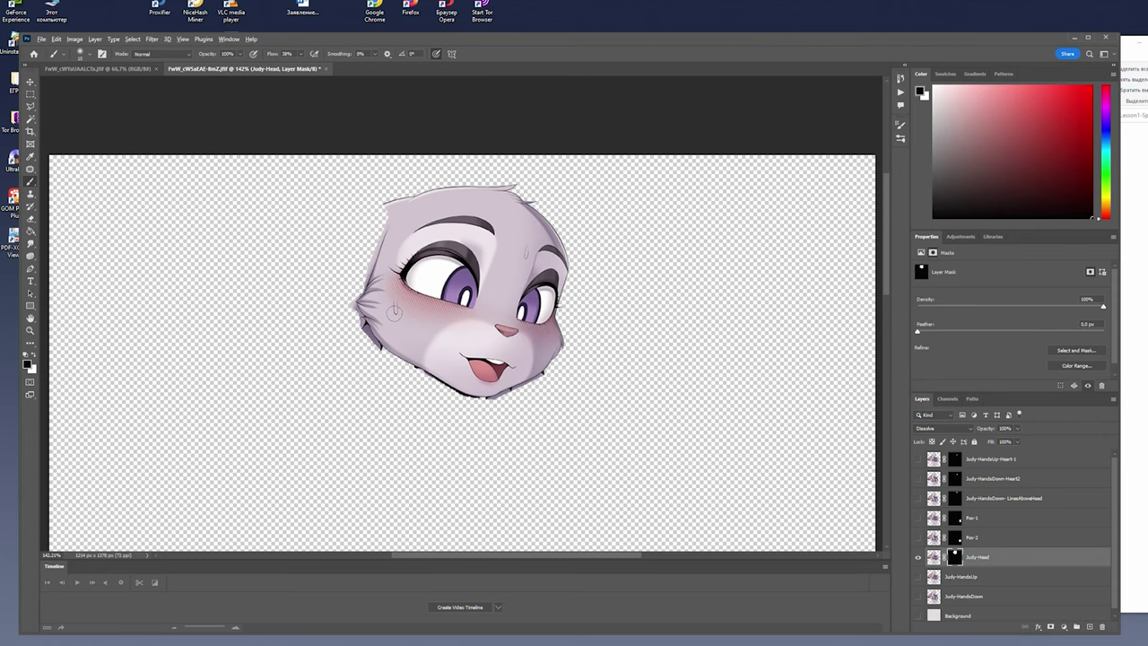
scroll(393, 311, "up", 3)
scroll(356, 296, "down", 1)
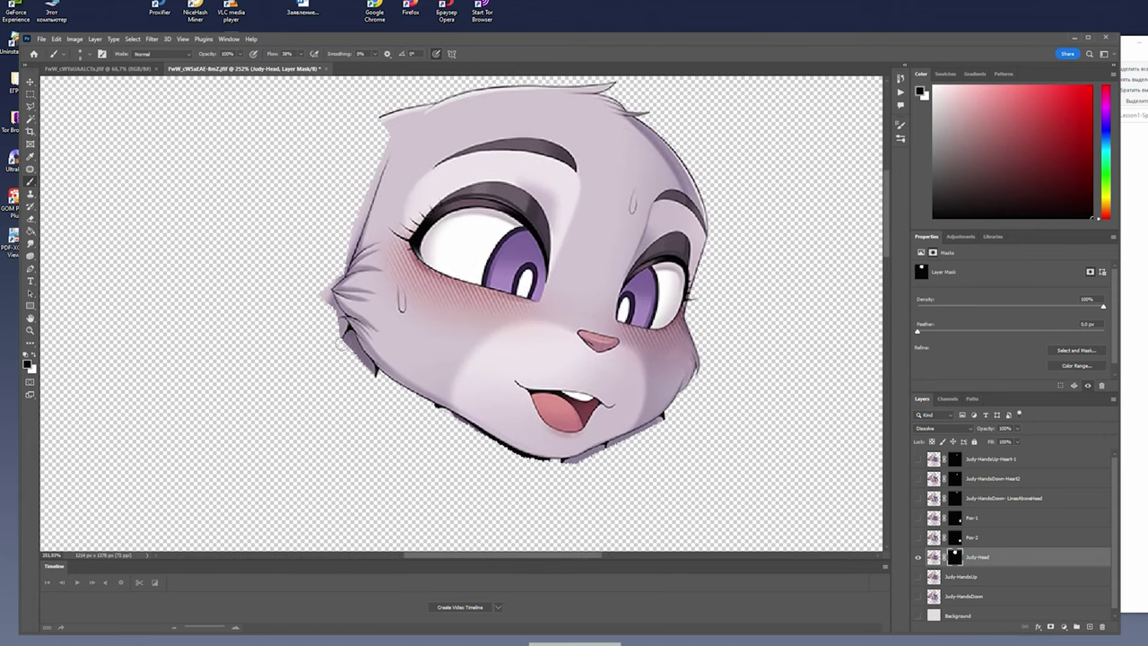
mouse_move(341, 345)
left_mouse_down()
mouse_move(374, 377)
mouse_move(321, 313)
left_mouse_up()
Switch to a soft round pressure-sized brush and refine the mask along the face's left edge.
left_click(80, 55)
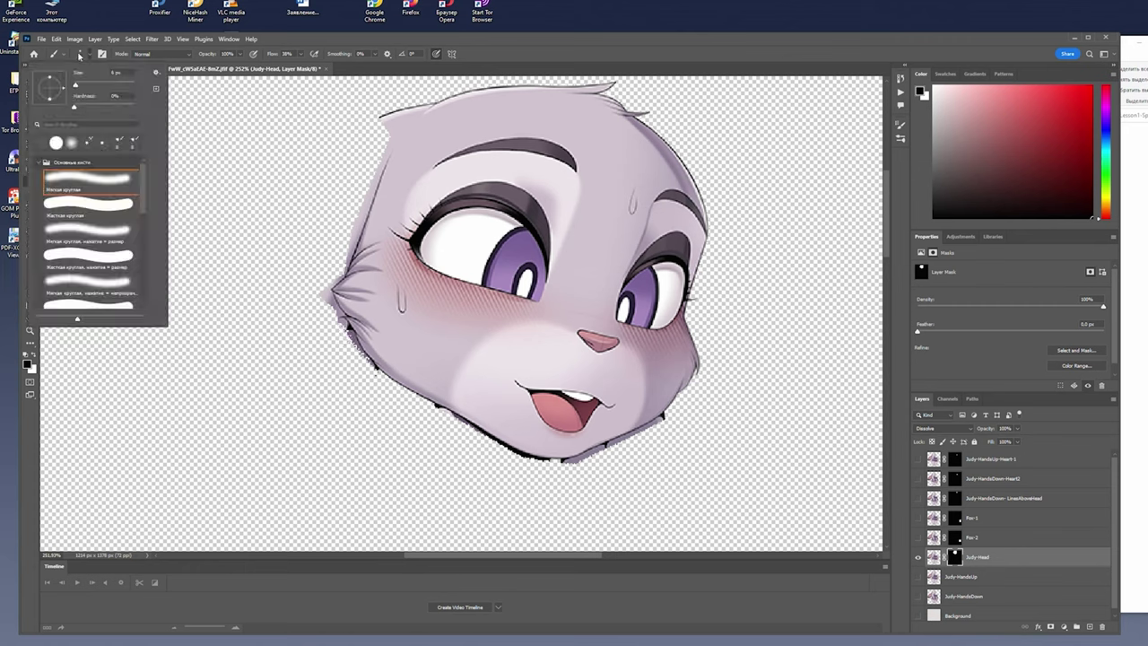
left_click(105, 235)
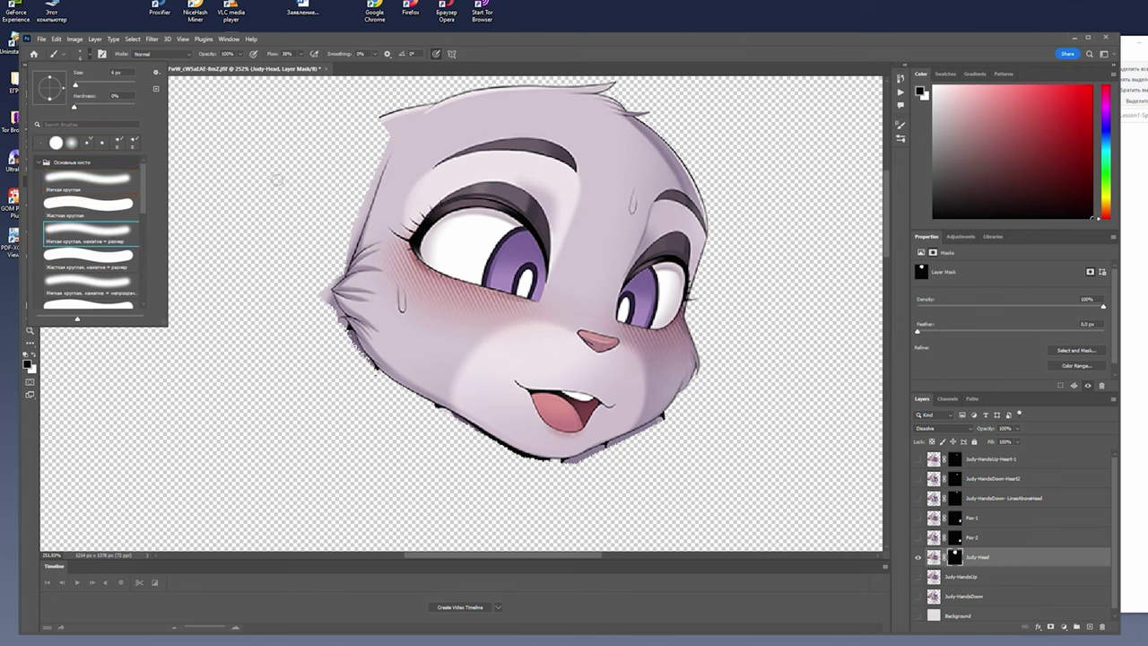
left_click(541, 44)
mouse_move(318, 293)
left_mouse_down()
mouse_move(353, 344)
mouse_move(348, 370)
left_mouse_up()
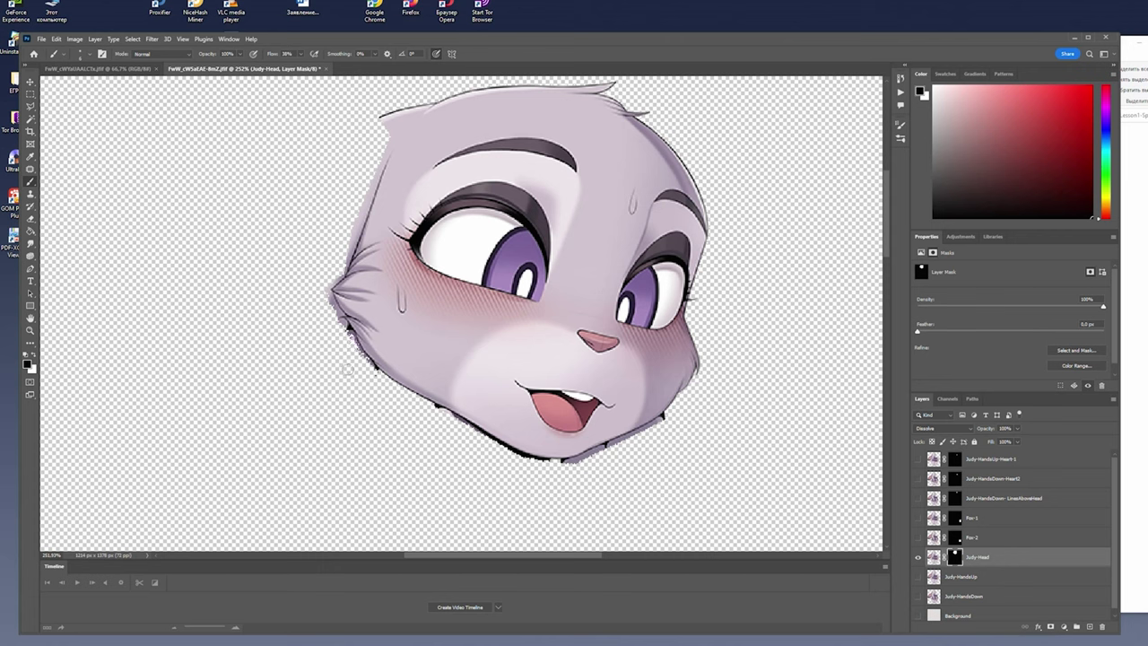
scroll(415, 281, "down", 1)
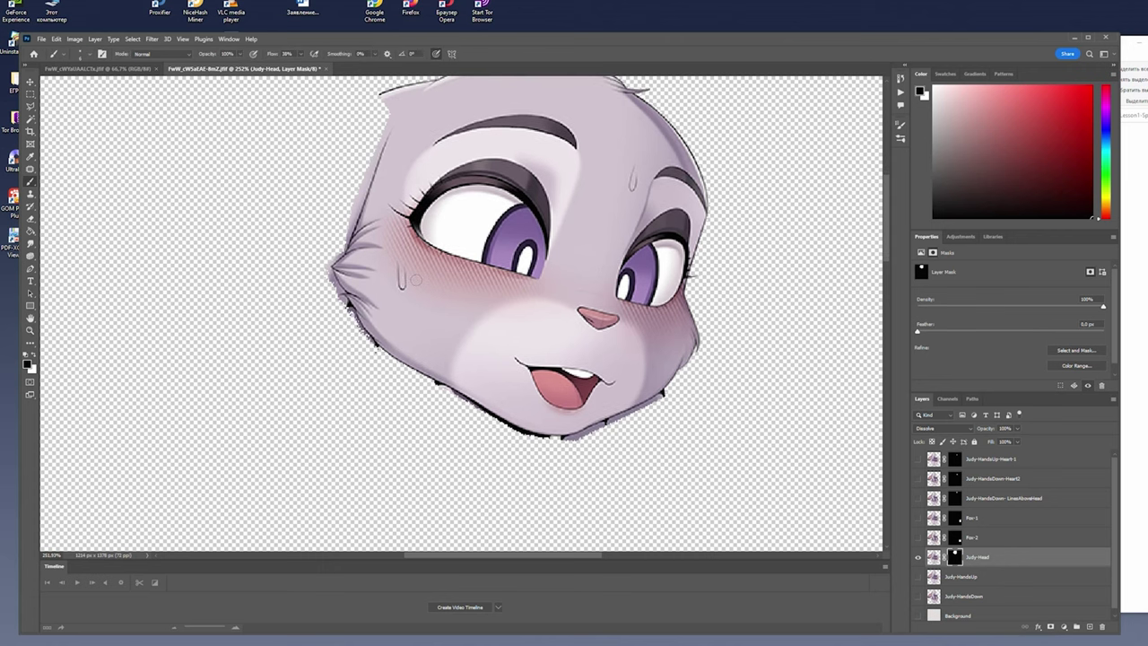
key("ctrl+s")
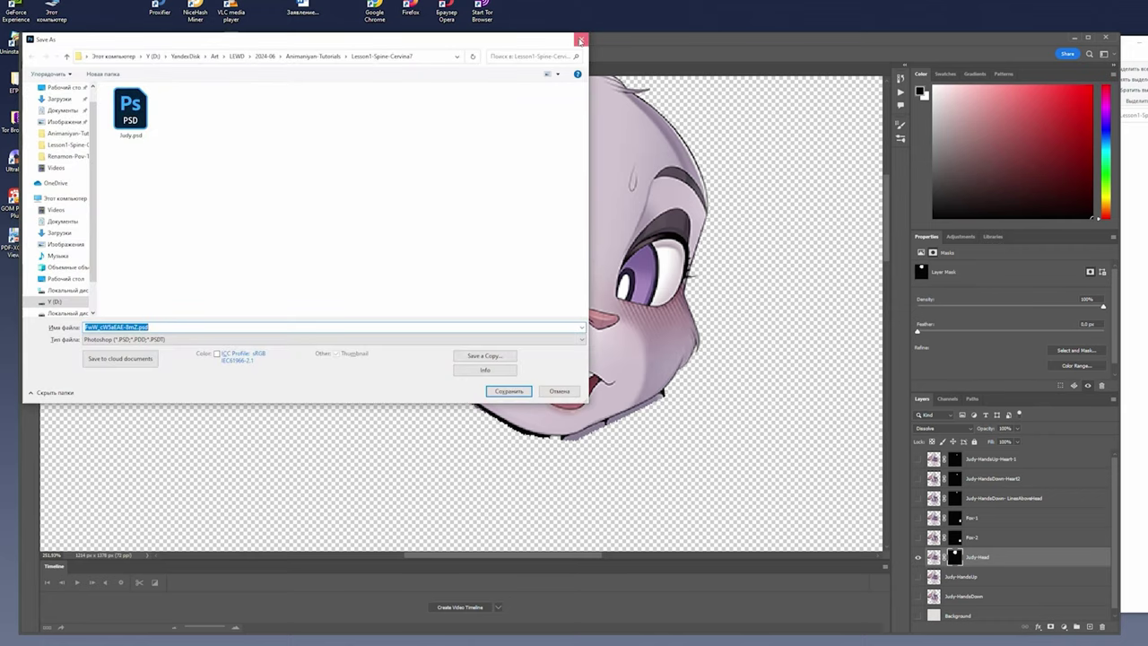
Save the document over the existing Judy.psd in Photoshop format.
left_click(583, 40)
key("ctrl+s")
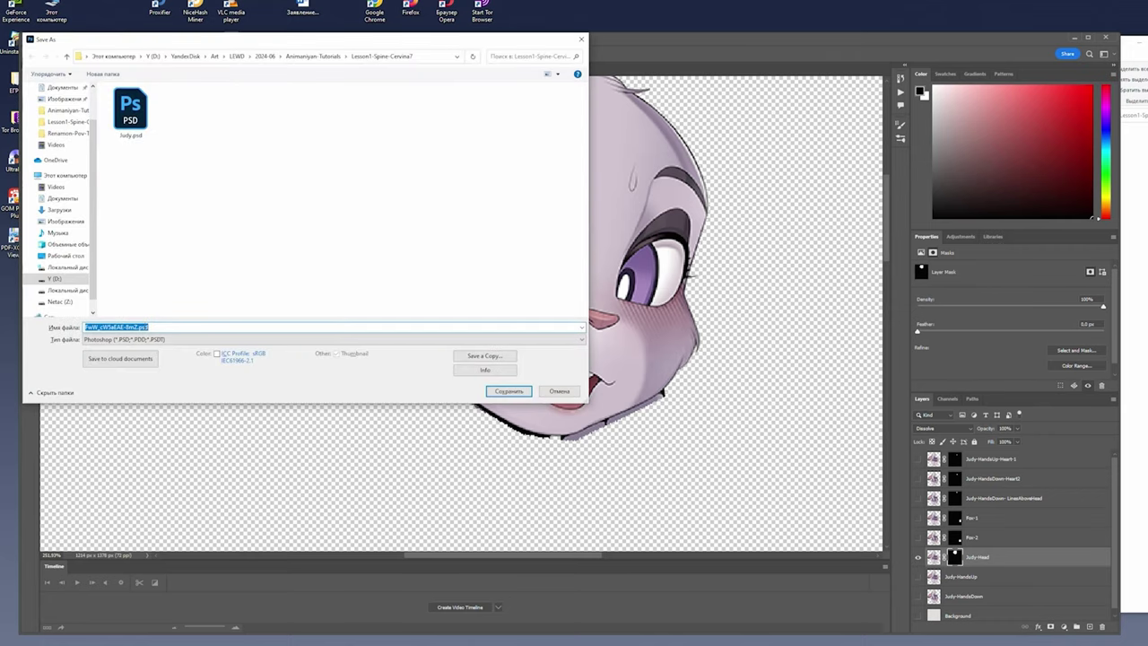
left_click(137, 113)
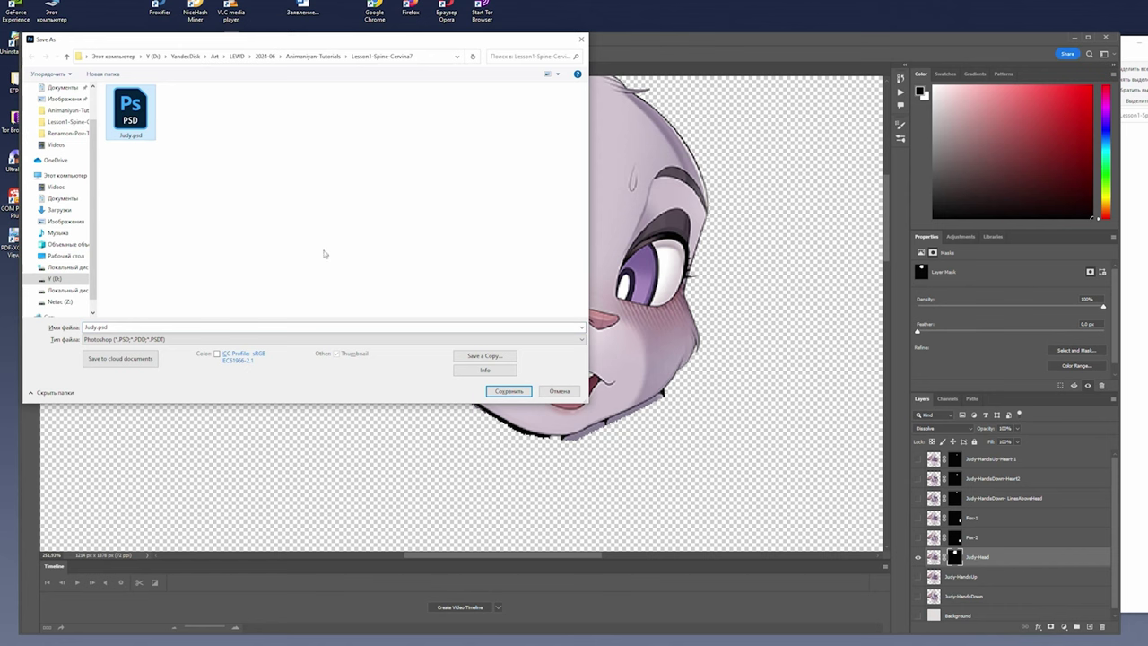
left_click(506, 392)
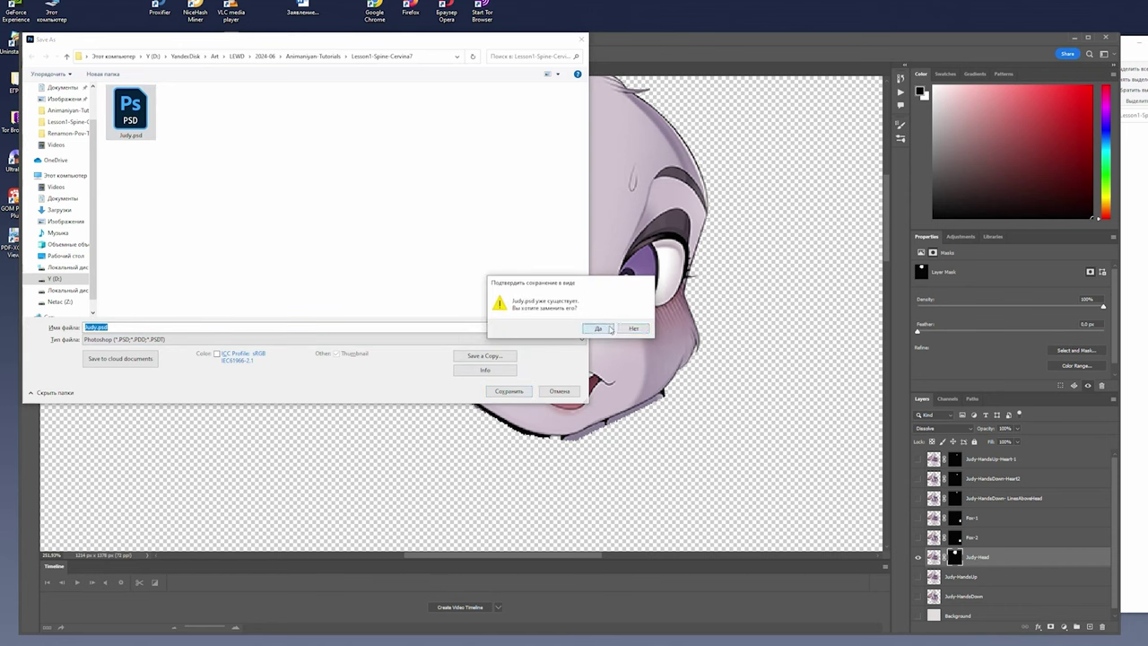
left_click(595, 328)
left_click(680, 188)
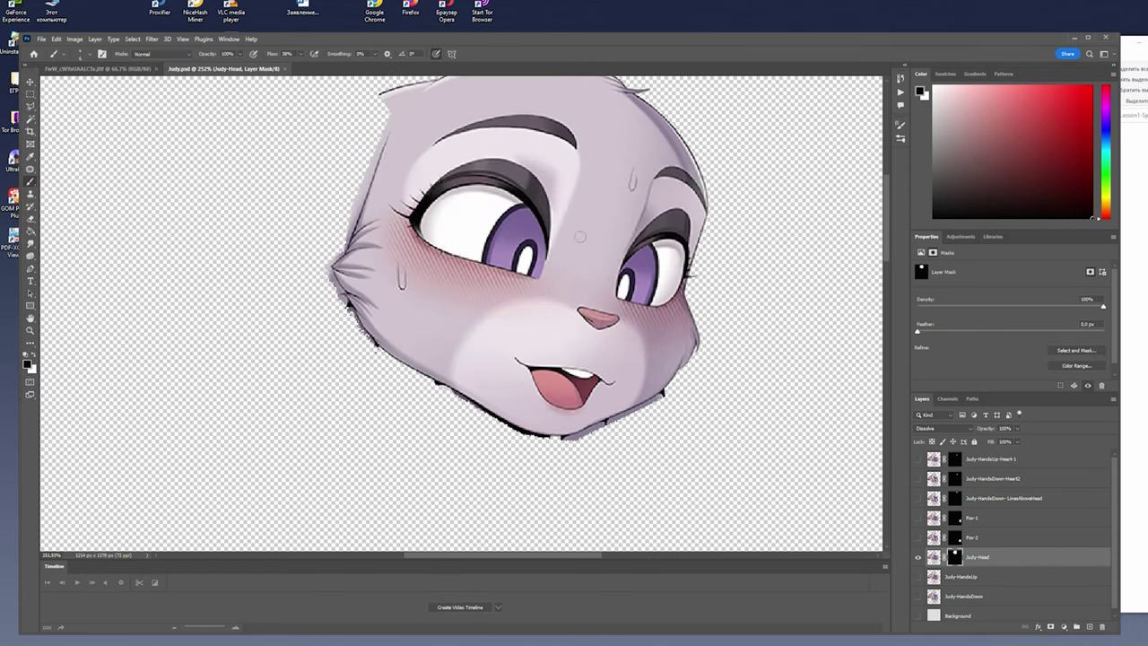
Fit the whole image in the window and close the original jfif image.
key("ctrl+0")
scroll(627, 273, "up", 2)
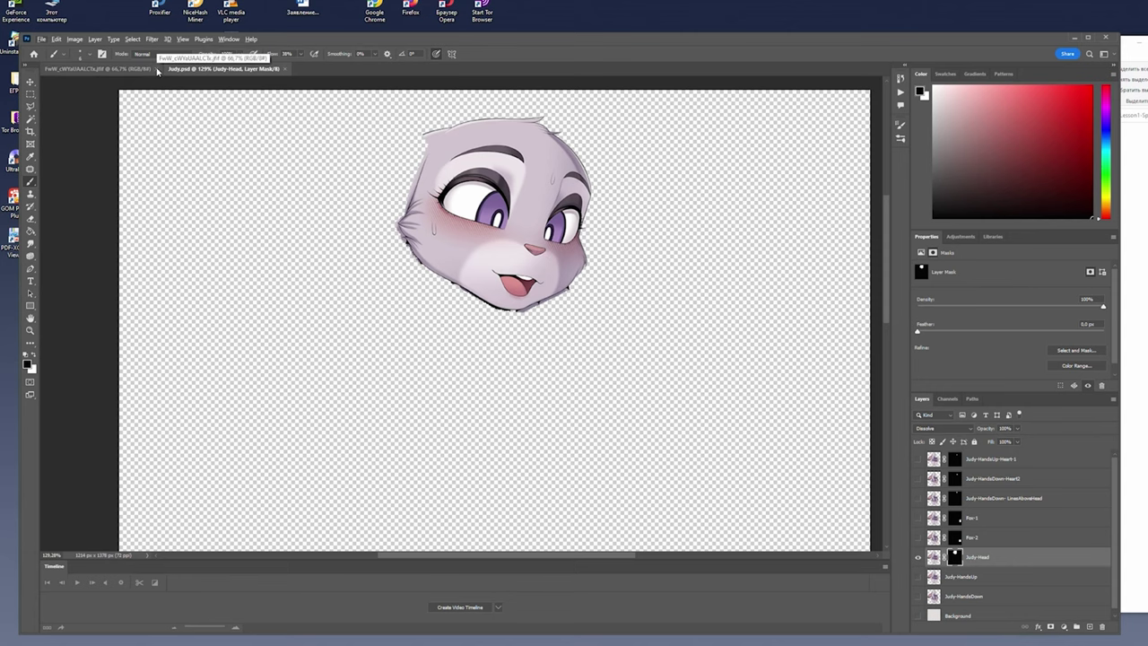
left_click(158, 71)
scroll(588, 228, "up", 1)
scroll(589, 228, "up", 1)
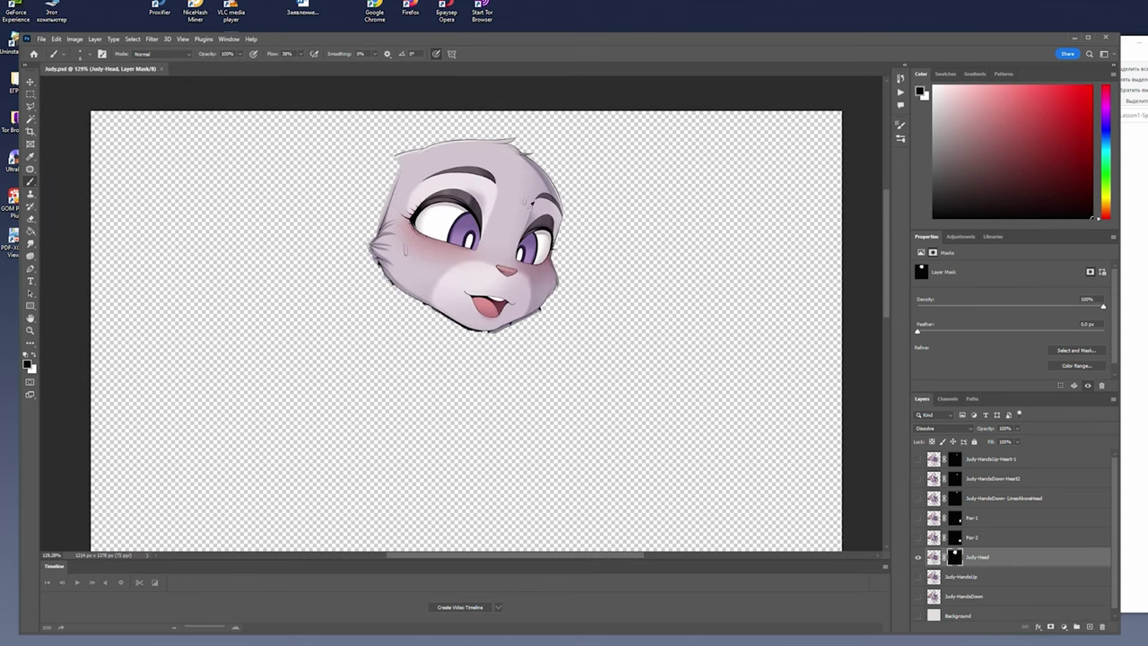
scroll(589, 228, "up", 1)
scroll(589, 227, "up", 1)
scroll(432, 291, "down", 2)
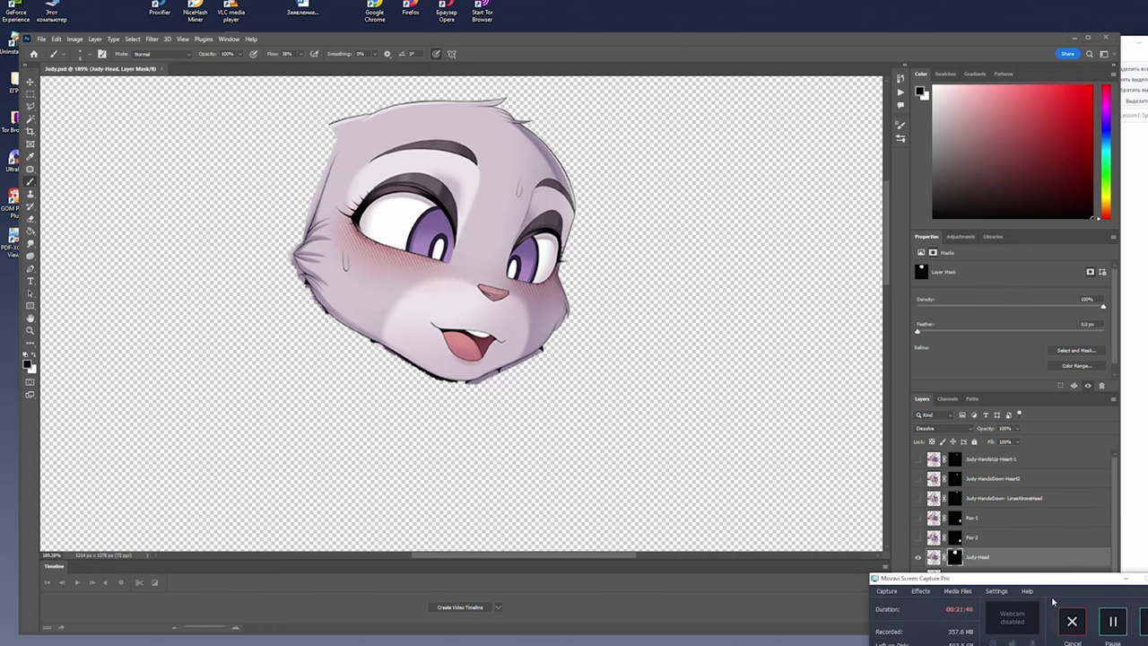
left_click_drag(1043, 579, 893, 407)
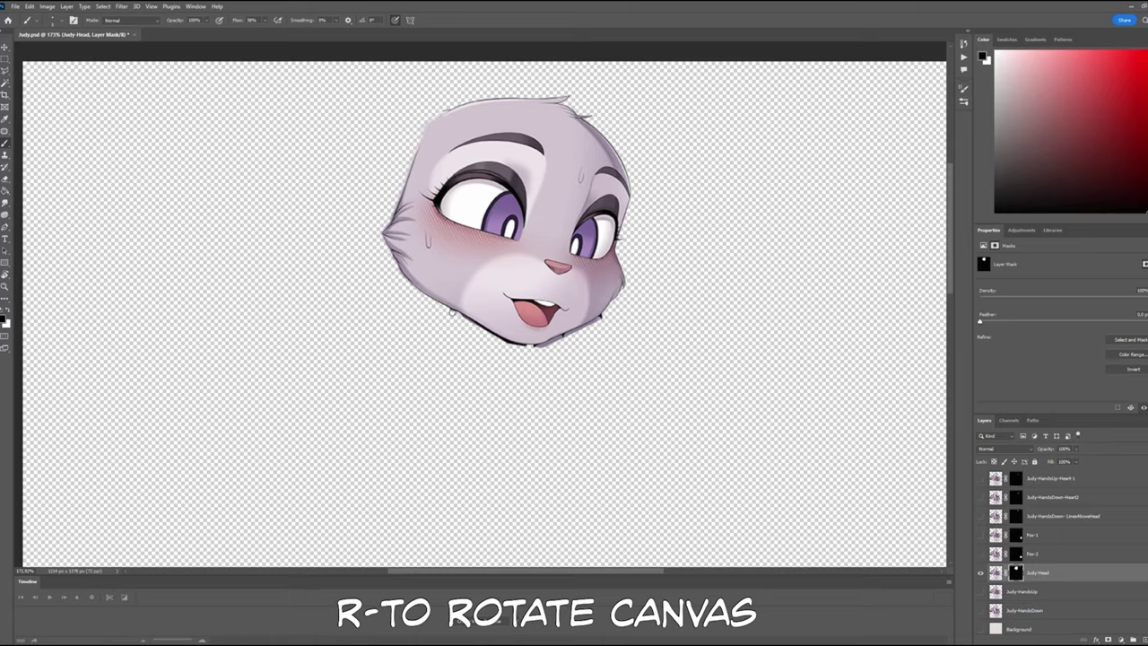
Tilt the canvas view counter-clockwise with the Rotate View tool.
key("r")
left_click_drag(452, 312, 557, 227)
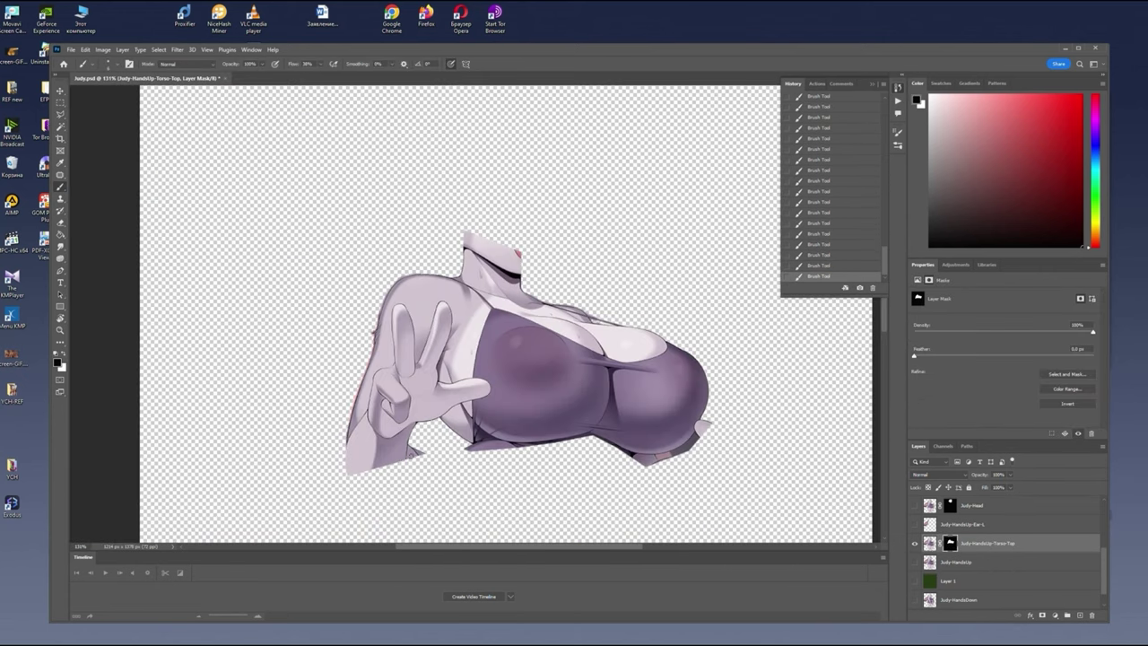
Clean up stray Torso-Top edges, then test-rotate the upper torso upward.
left_click_drag(636, 506, 620, 488)
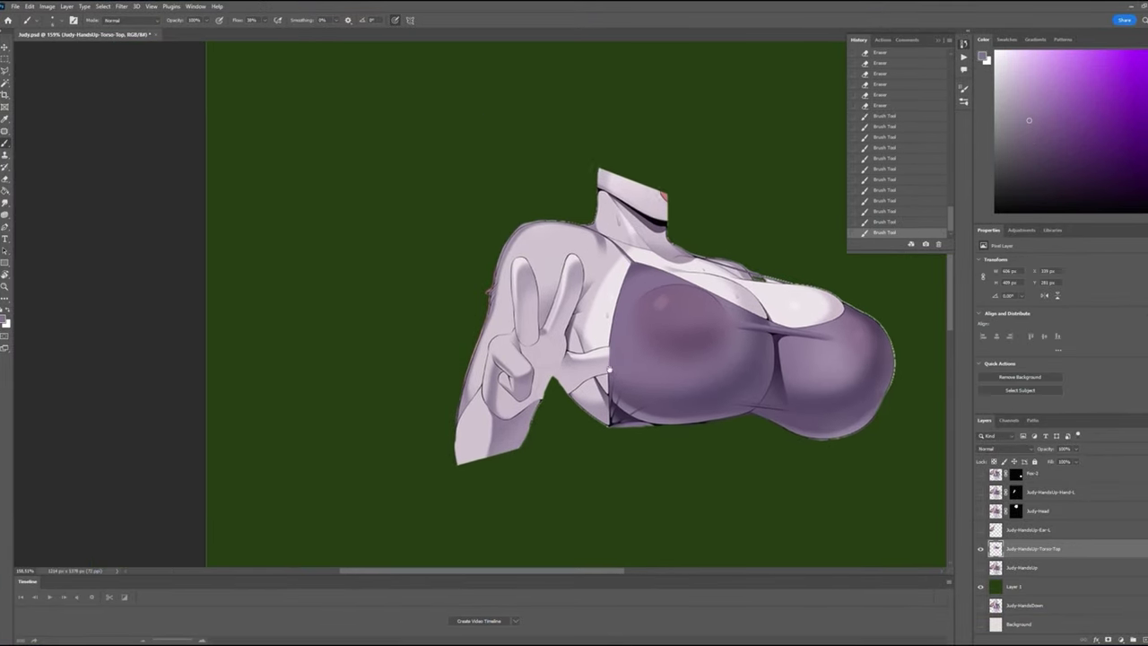
left_click_drag(609, 369, 733, 379)
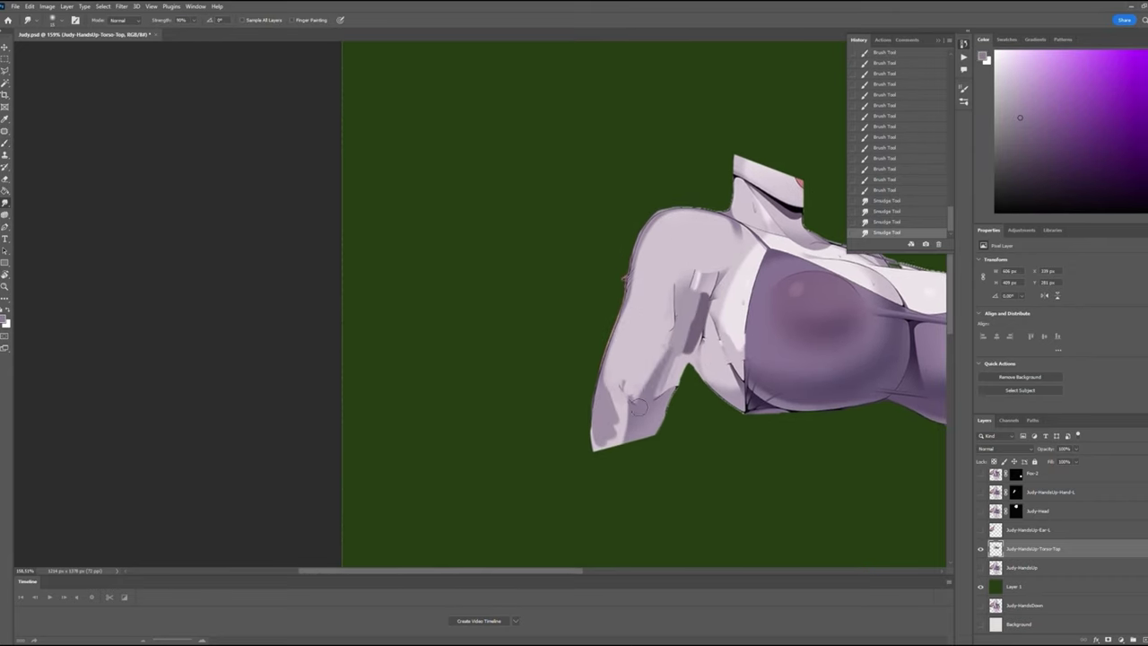
left_click_drag(665, 385, 588, 376)
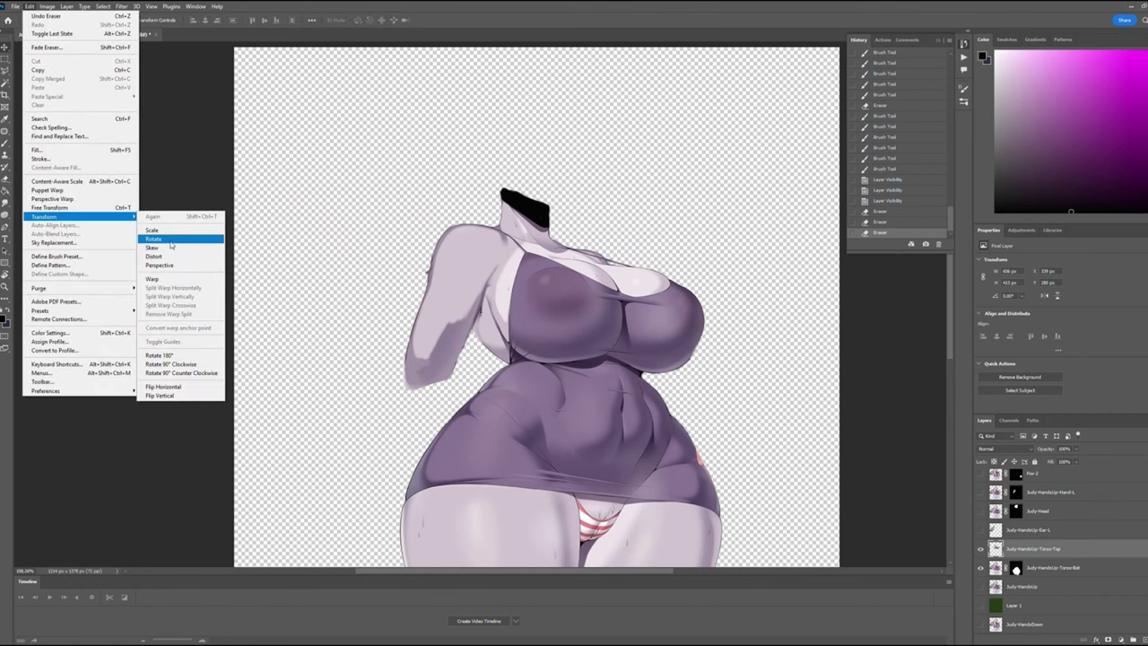
left_click(153, 239)
left_click_drag(599, 375, 599, 341)
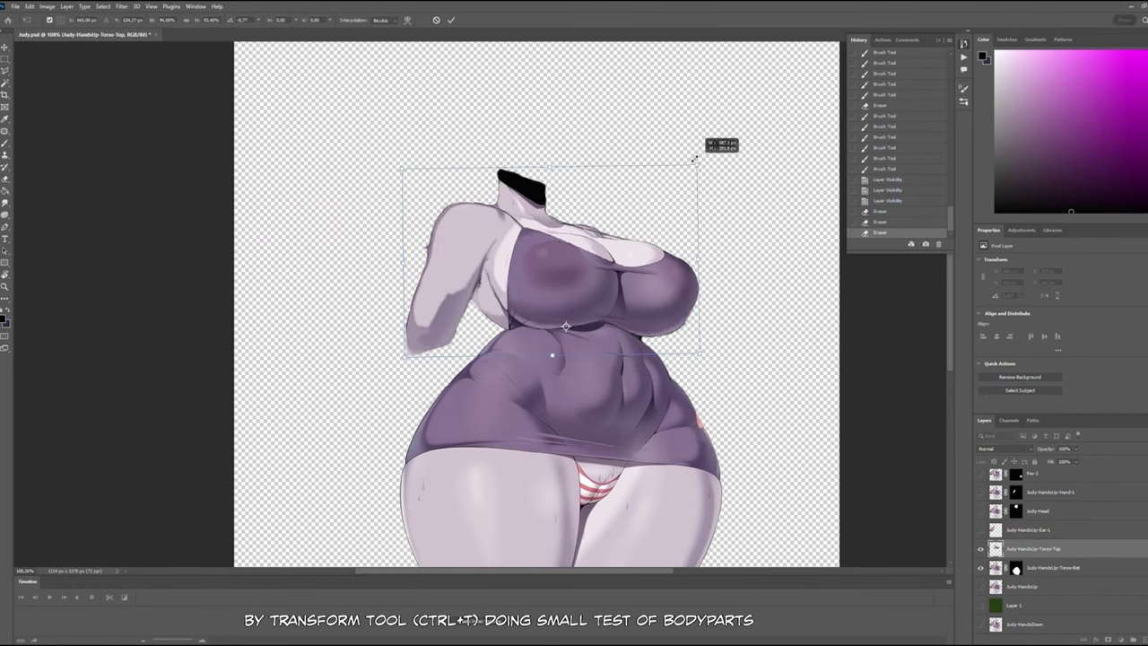
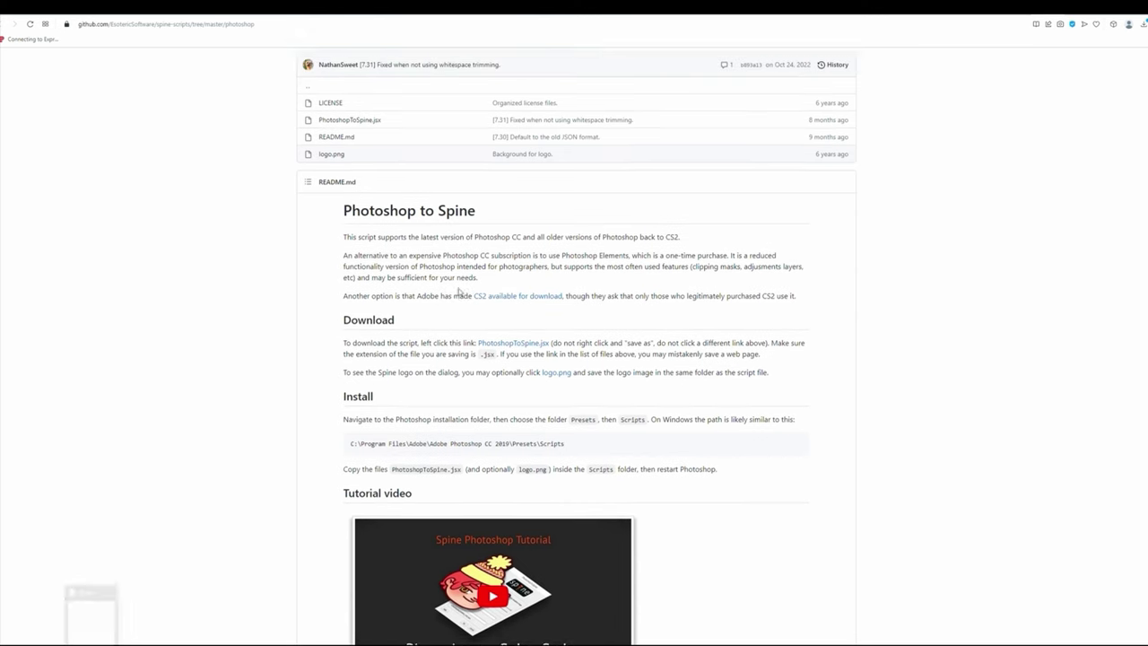
Review the README's PhotoshopToSpine.jsx download link and its Photoshop Presets\Scripts install path.
scroll(453, 280, "up", 2)
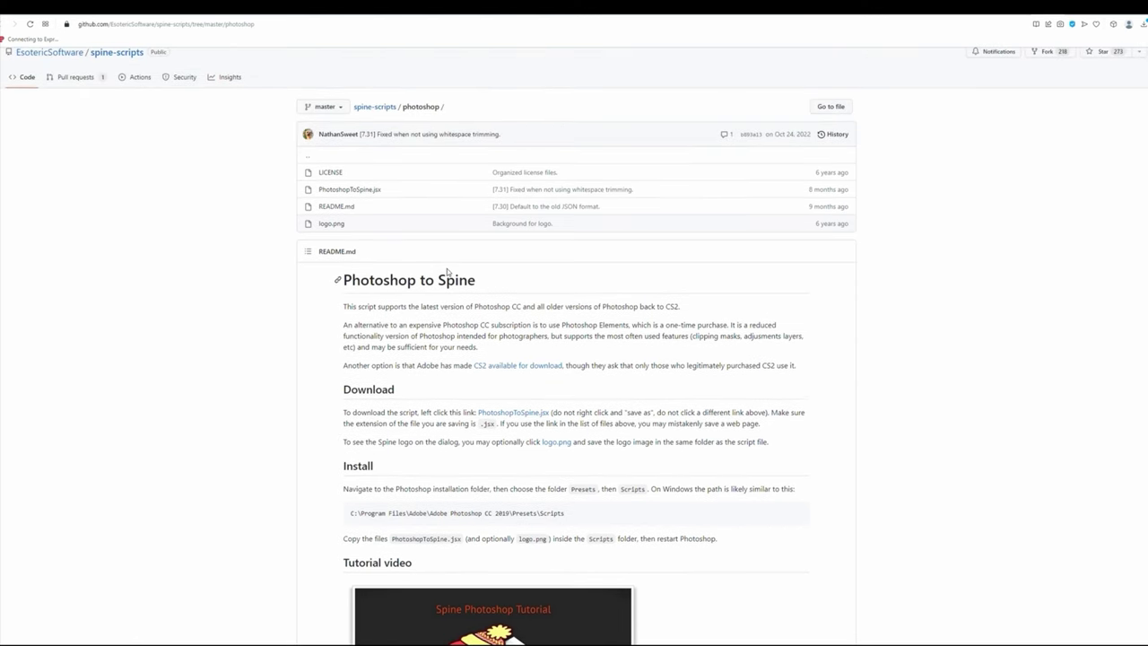
left_click(265, 25)
scroll(489, 305, "down", 2)
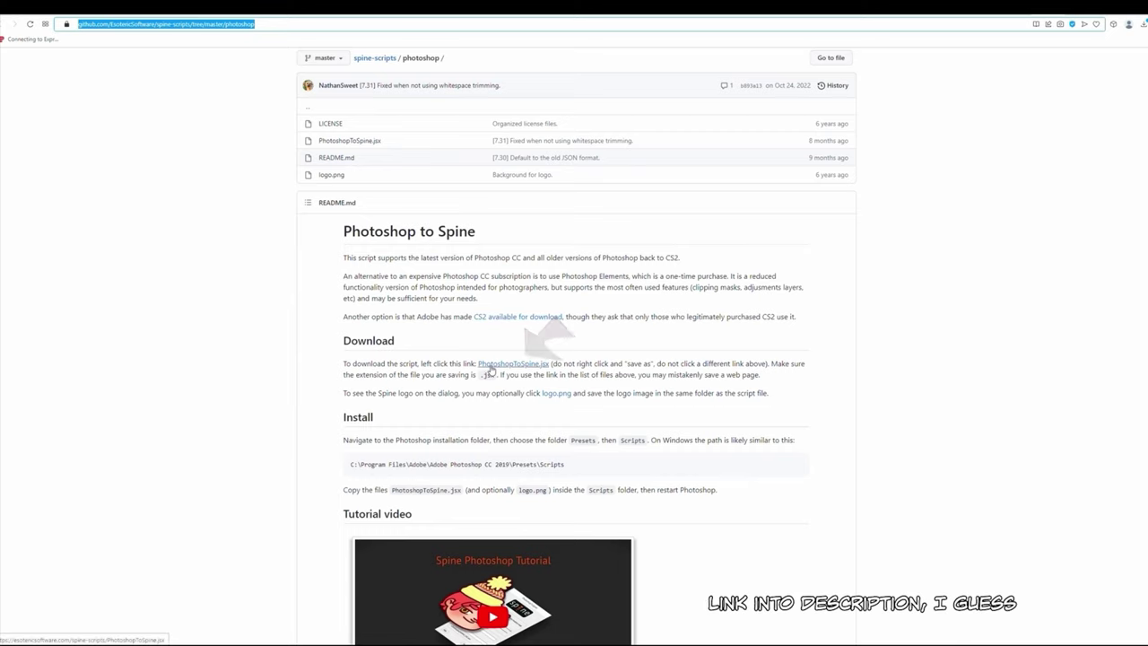
left_click_drag(477, 364, 553, 364)
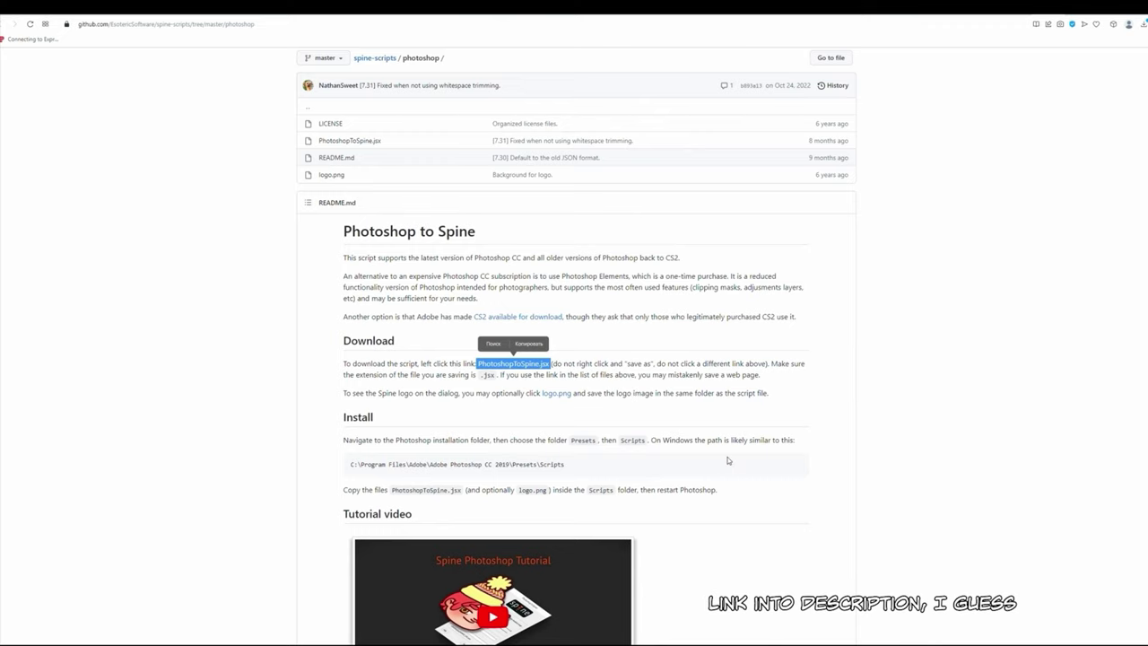
left_click_drag(566, 466, 403, 471)
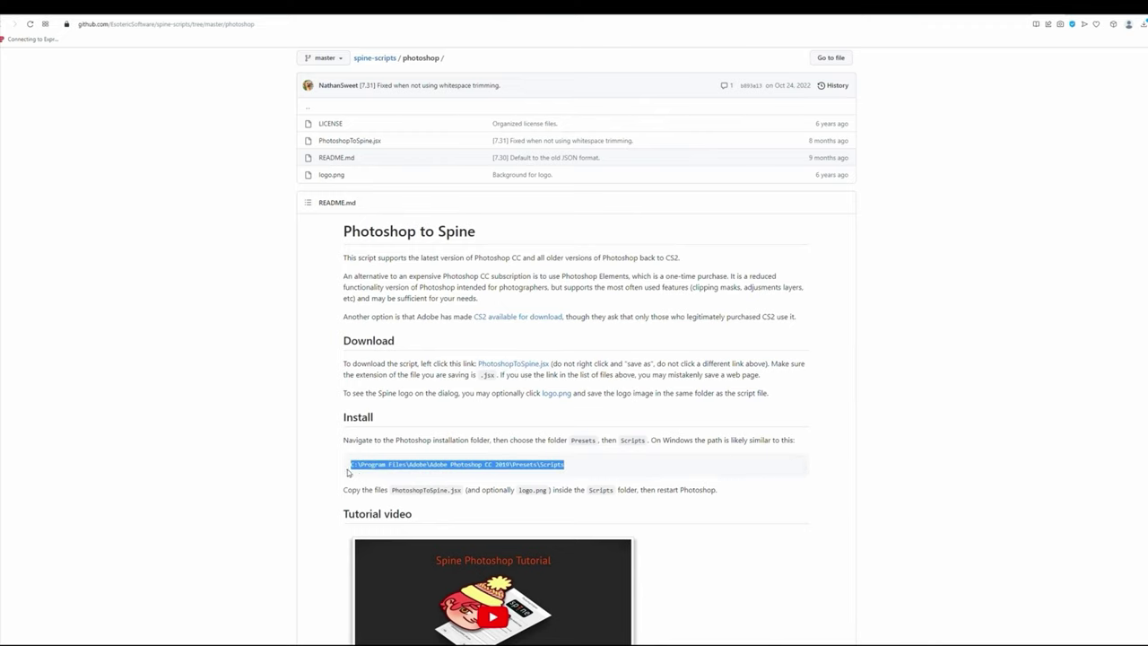
key("alt+Tab")
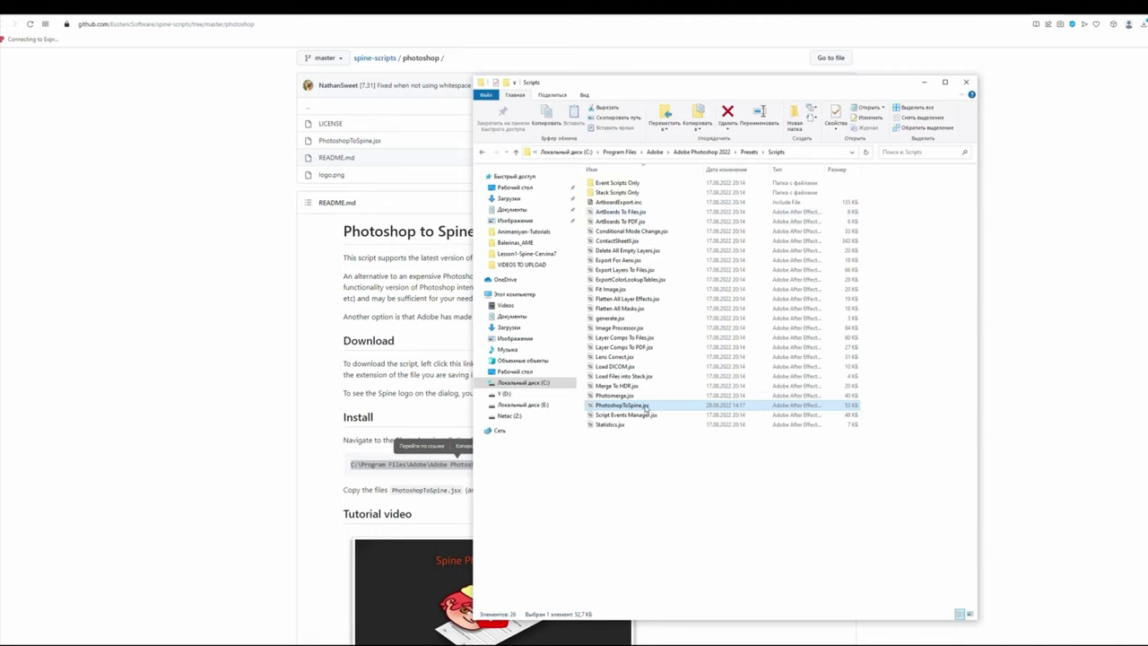
Check the Scripts folder's full path to confirm PhotoshopToSpine.jsx is installed there.
left_click(668, 463)
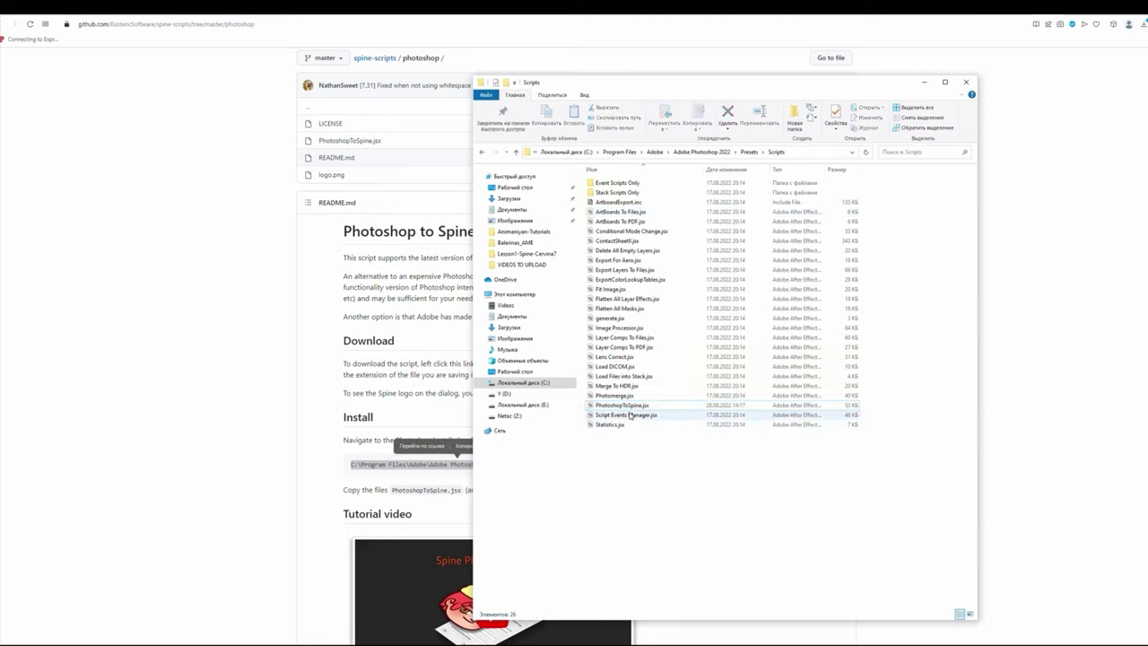
left_click(799, 151)
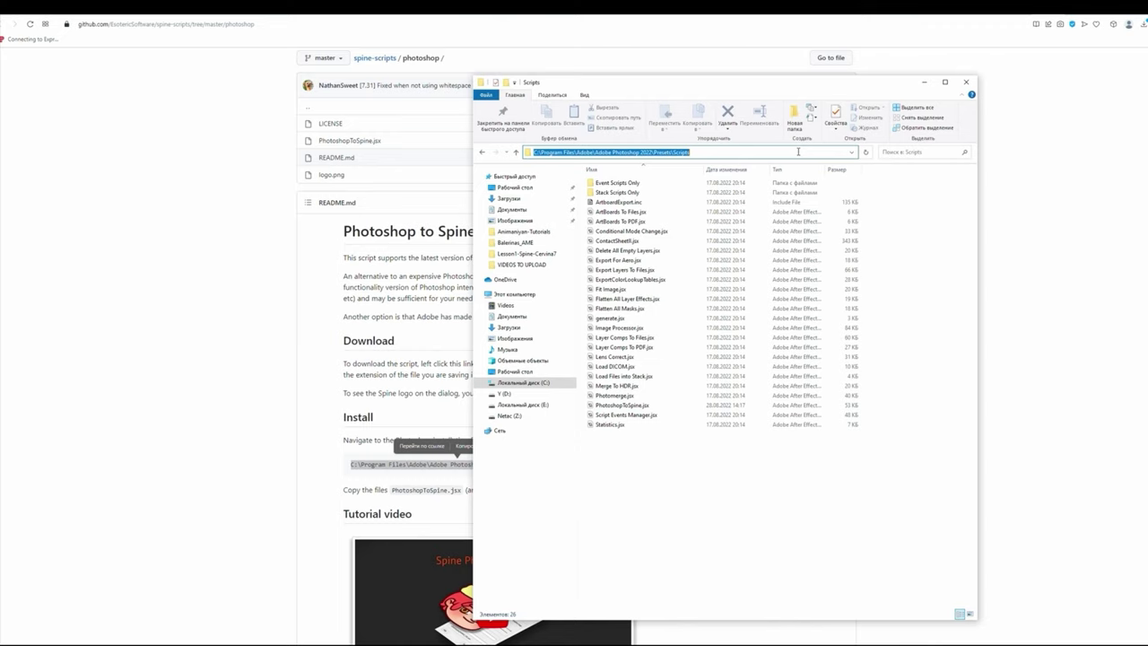
left_click(917, 252)
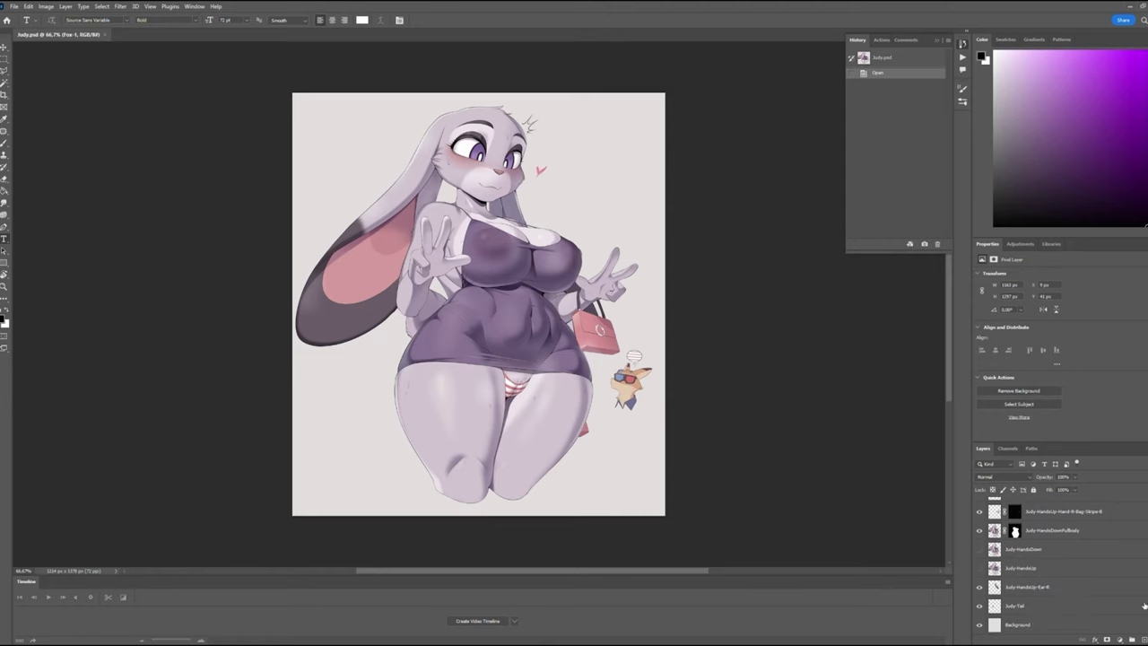
Browse Judy's layers (HandsUp, HandsUp-Ear-R, Background) and bring up File > Scripts.
left_click(1043, 554)
left_click(1041, 569)
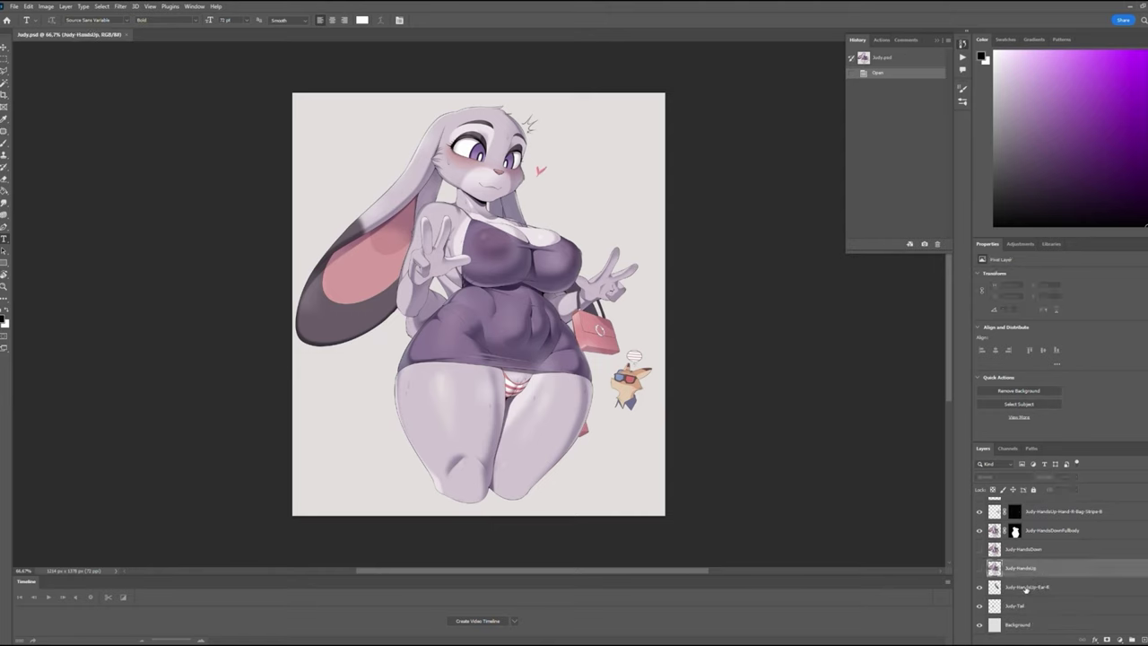
left_click(1026, 588)
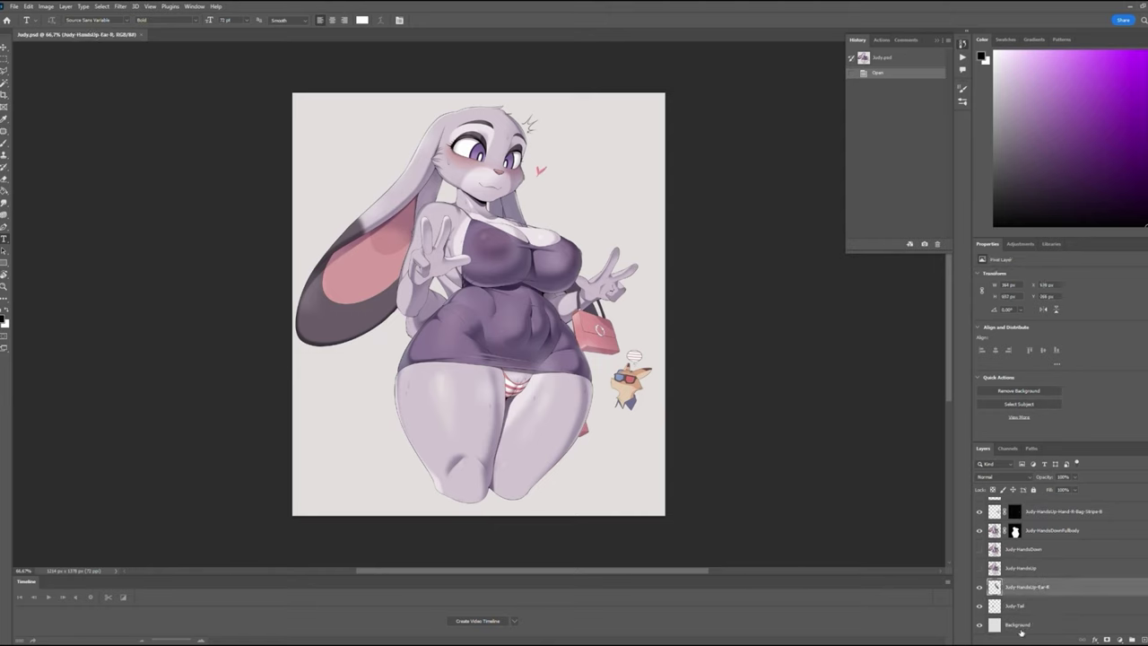
left_click(1026, 625)
scroll(1059, 597, "up", 5)
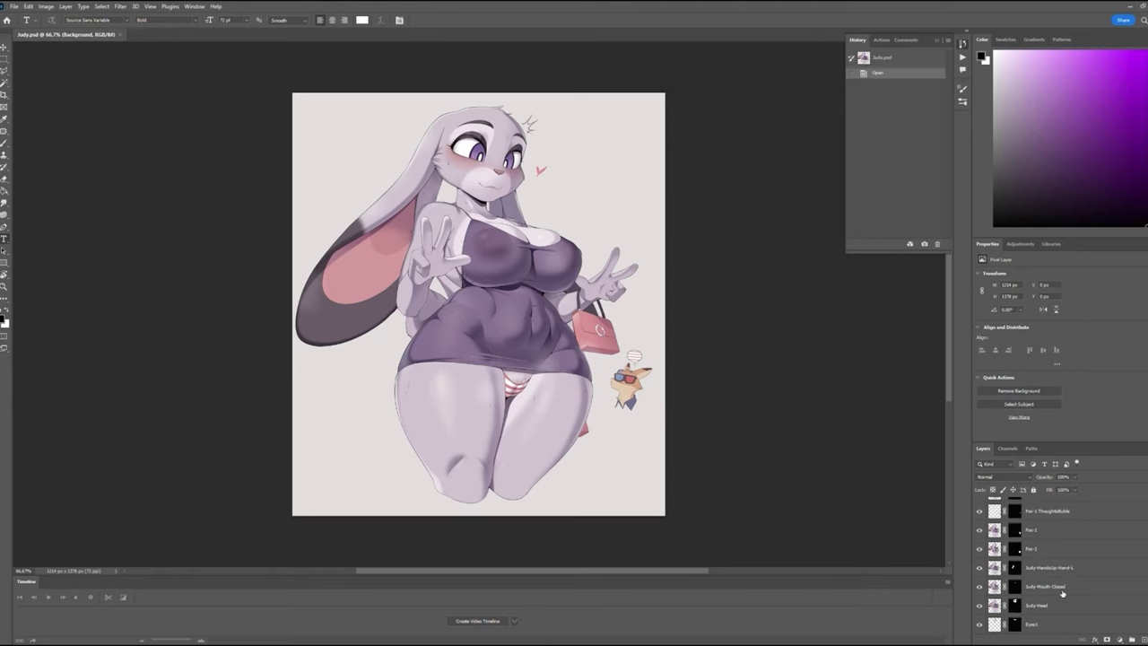
scroll(1062, 592, "up", 1)
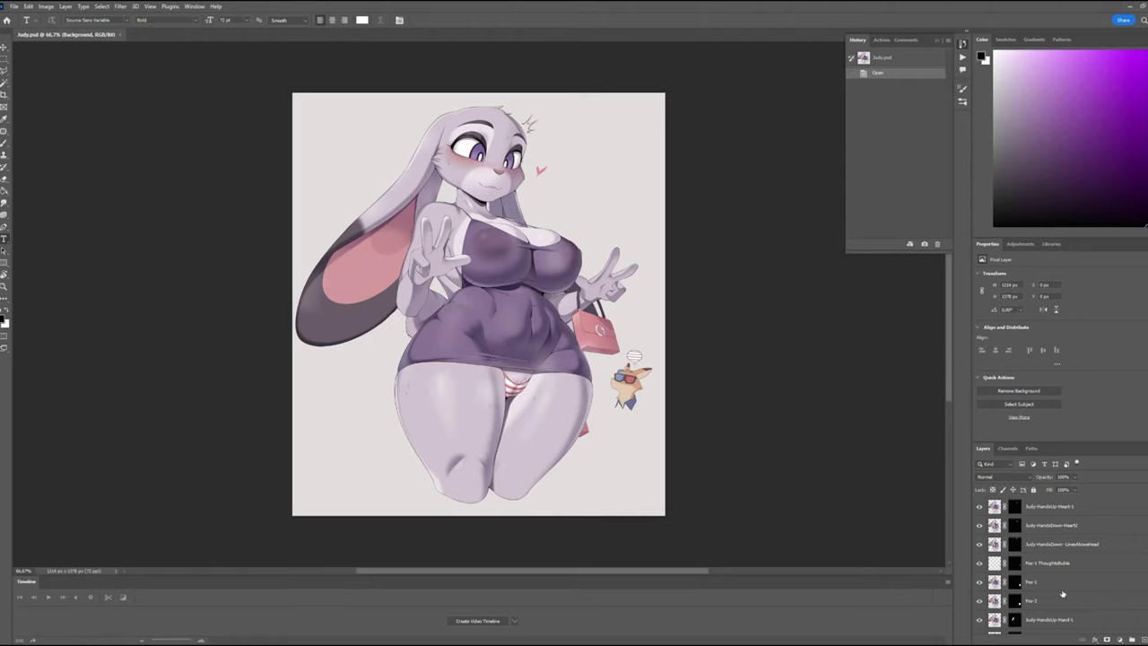
left_click(13, 6)
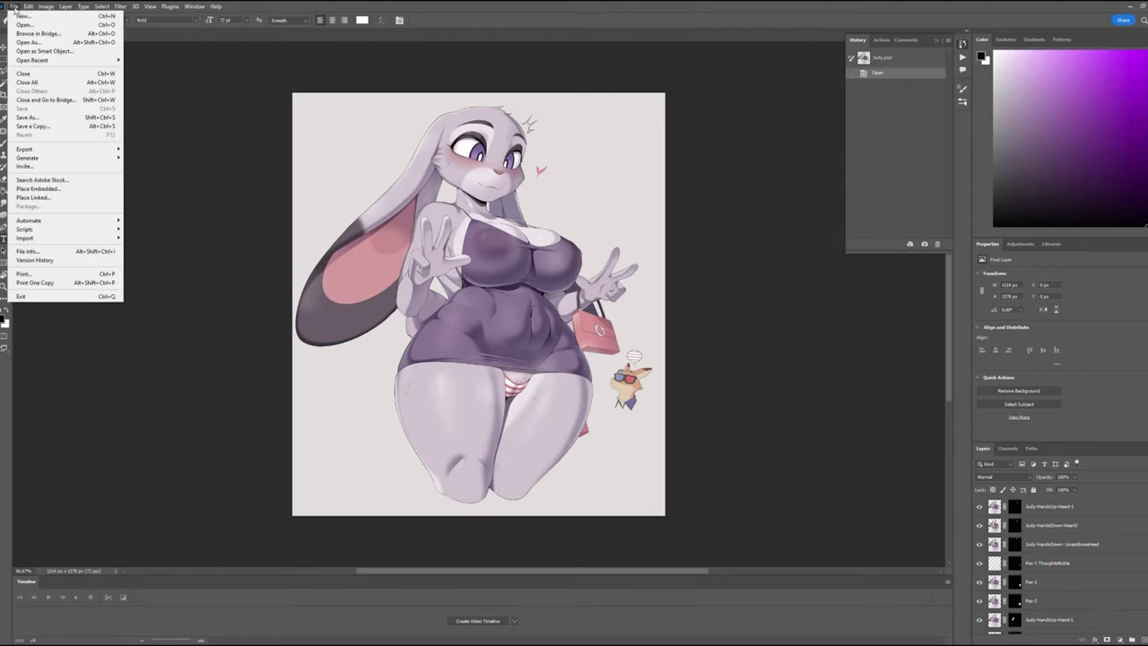
mouse_move(26, 229)
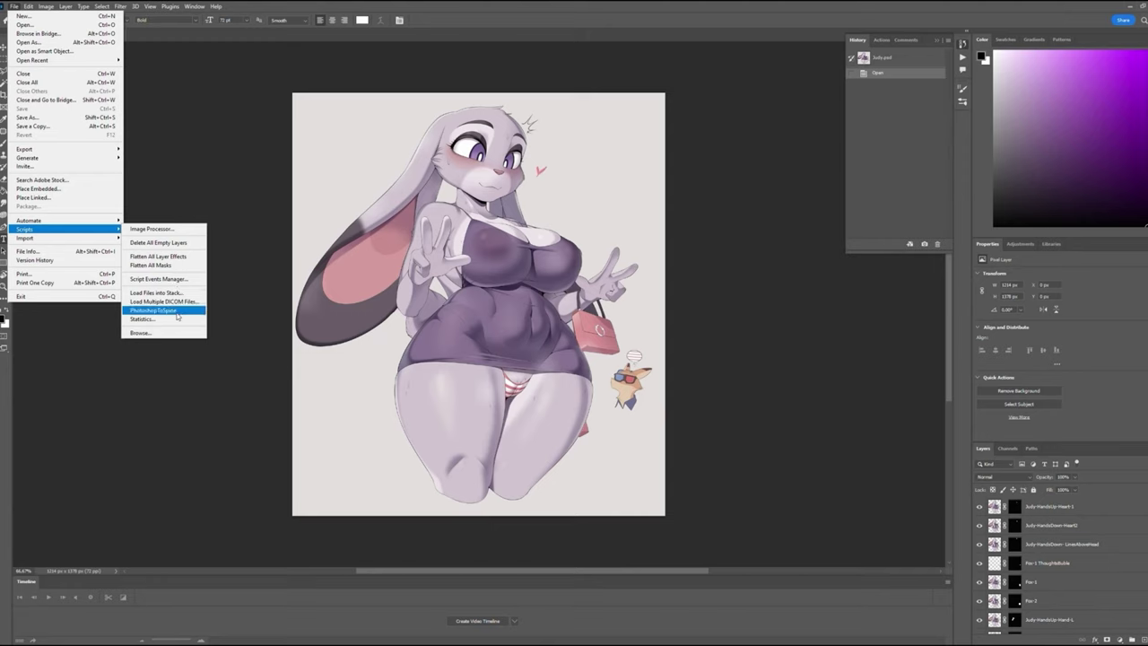
Run PhotoshopToSpine with default settings to export images and JSON, then save Judy.psd.
left_click(180, 310)
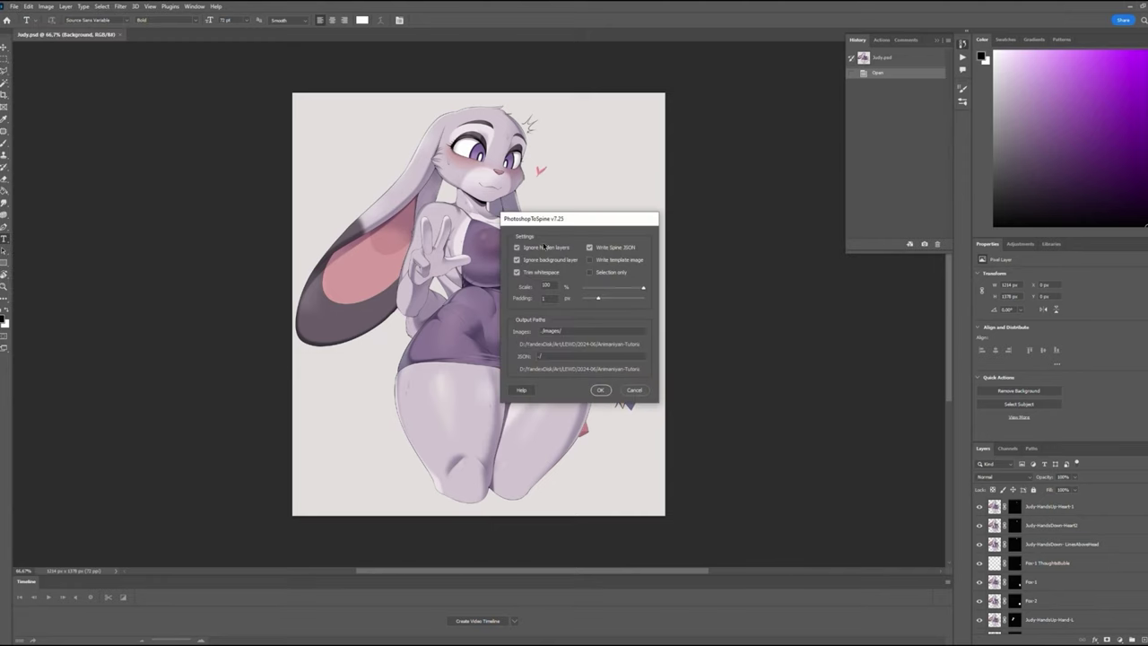
left_click(601, 390)
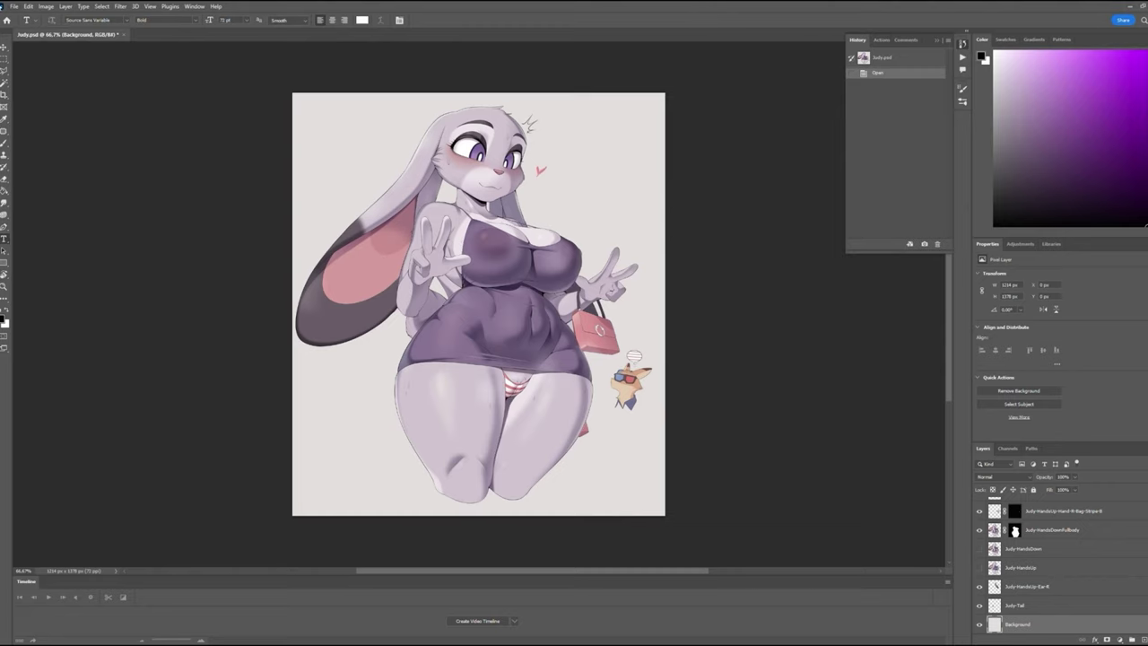
left_click(12, 6)
left_click(45, 106)
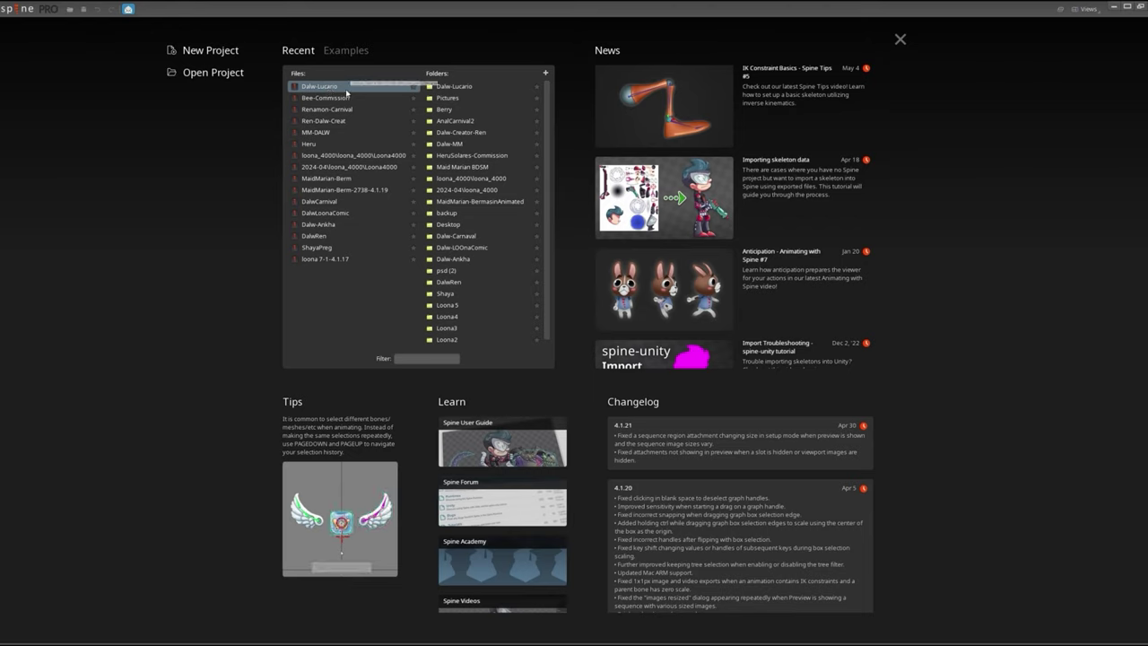
Import Lesson1-Spine-Cervina7\Judy.json as a new Spine project, discarding unsaved changes.
left_click(27, 9)
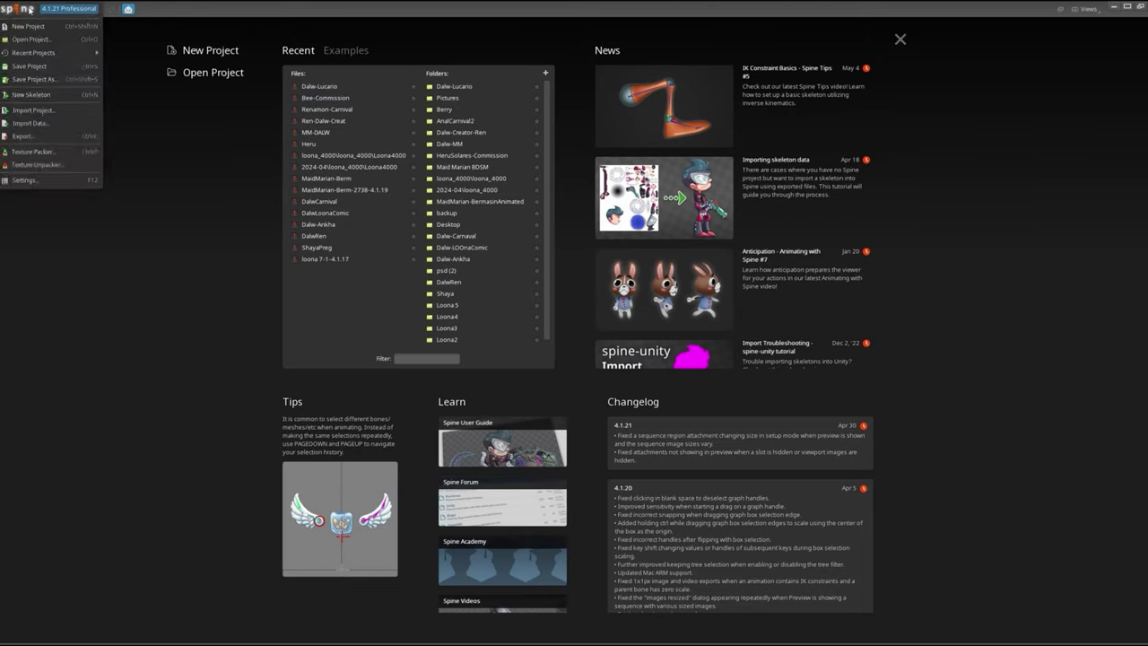
left_click(35, 114)
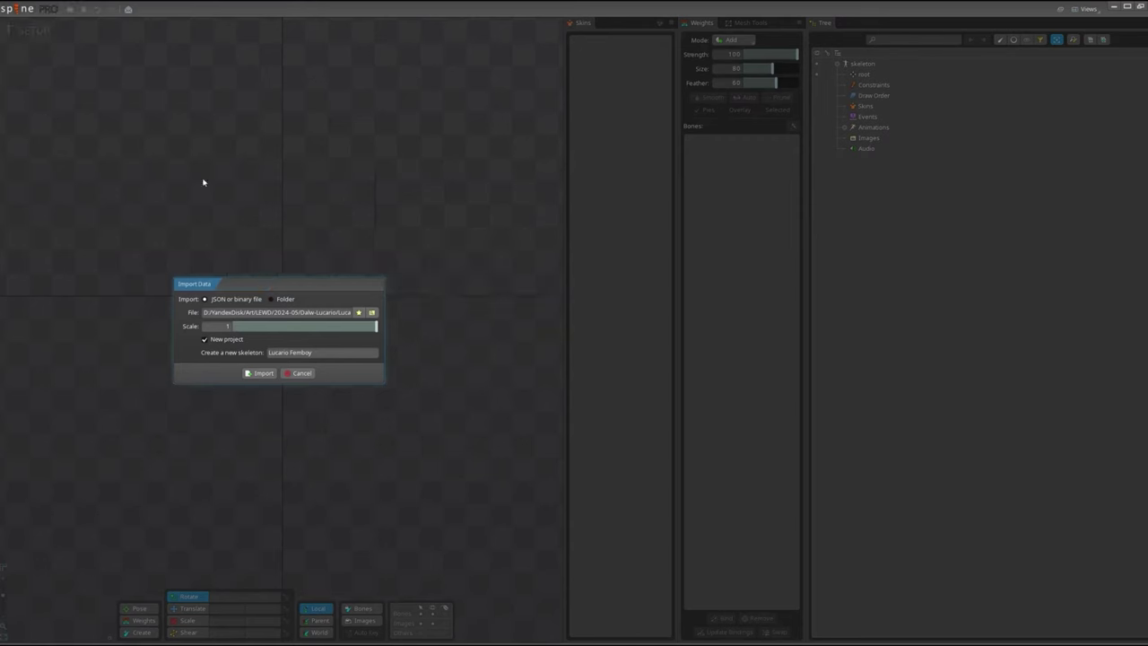
left_click(372, 312)
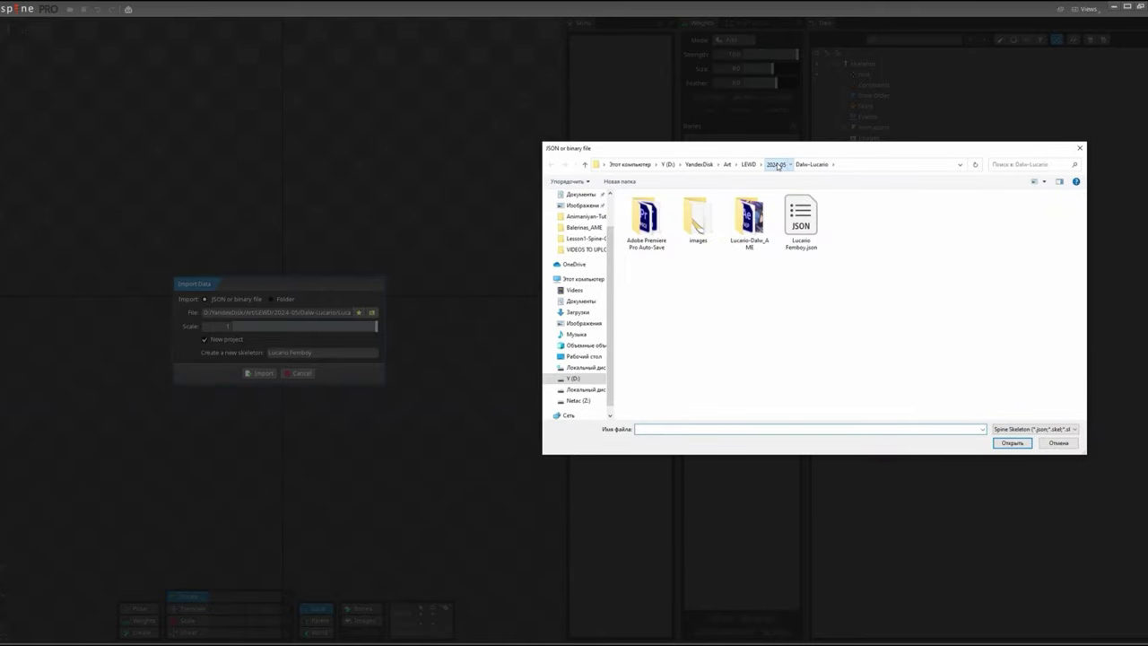
left_click(753, 167)
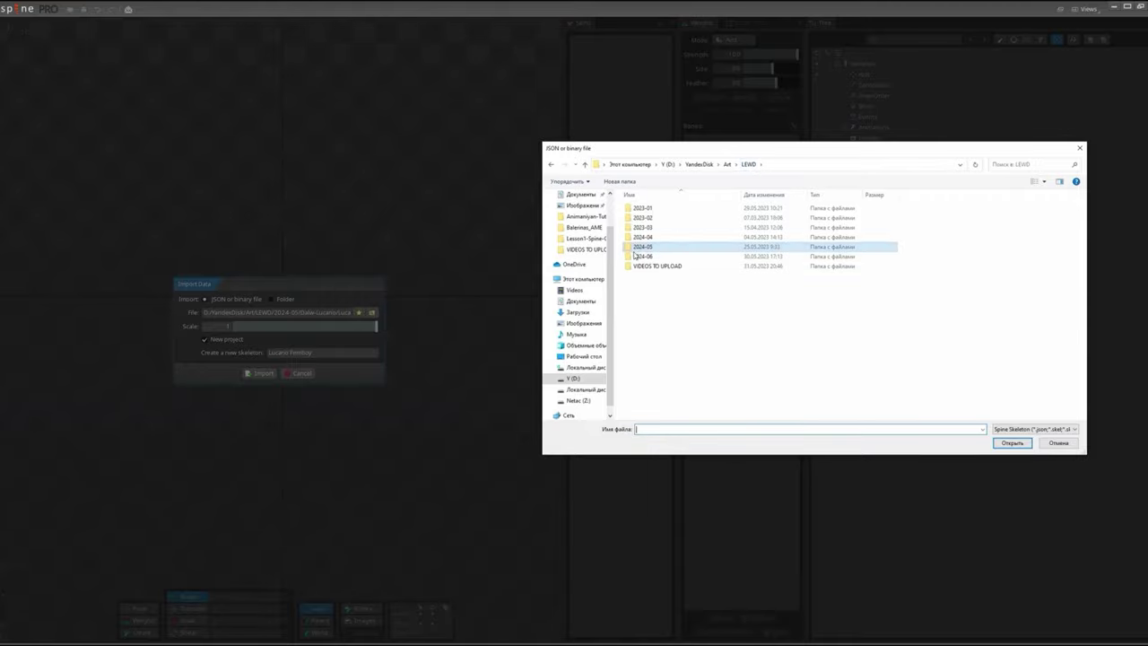
double_click(653, 247)
double_click(655, 208)
double_click(653, 218)
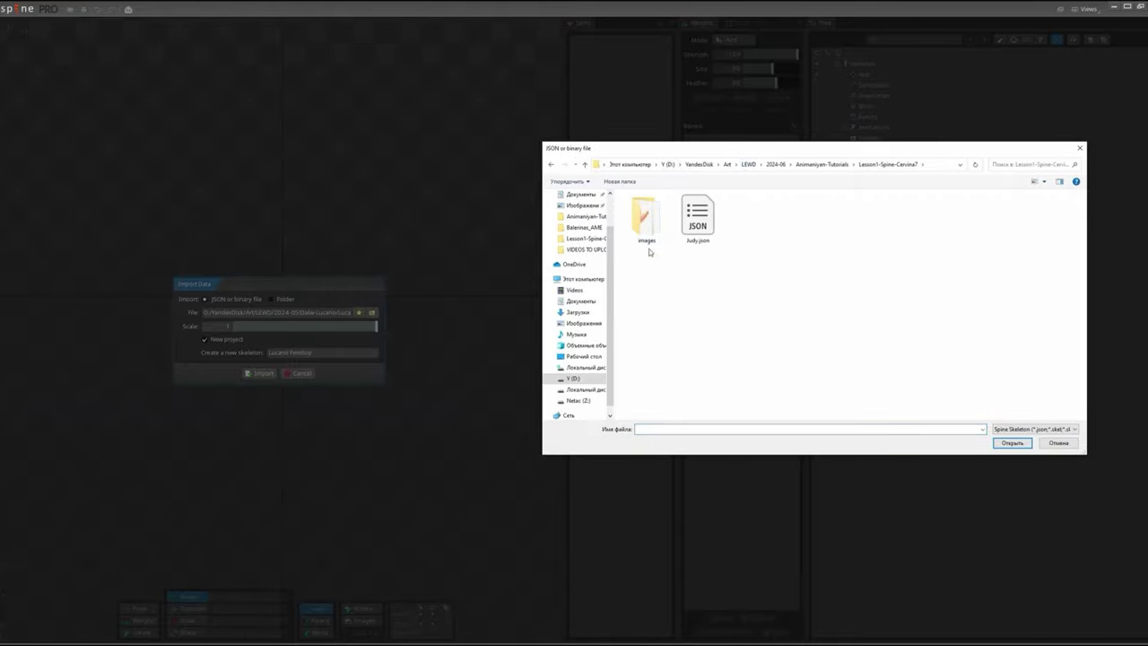
left_click(697, 220)
left_click(1016, 443)
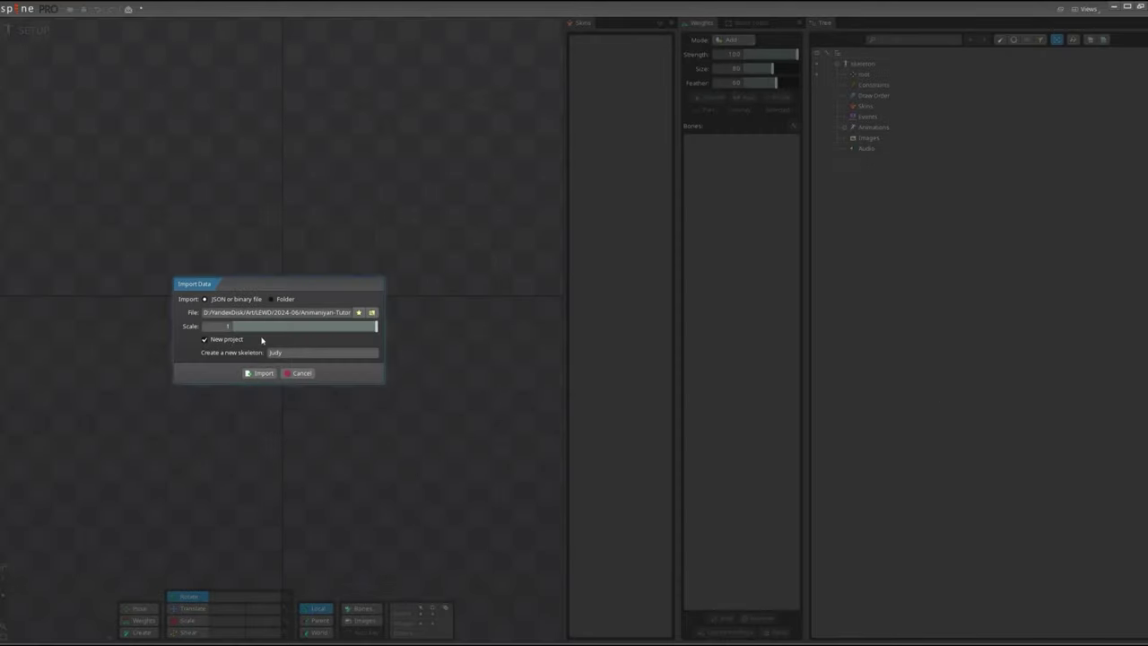
left_click(261, 373)
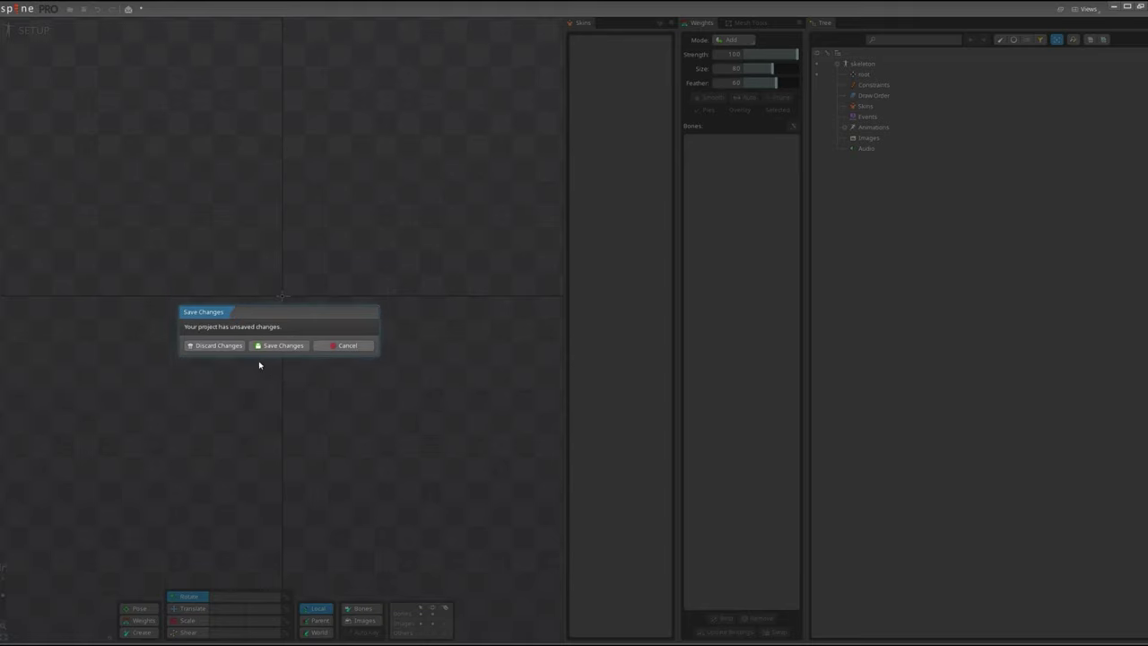
left_click(220, 347)
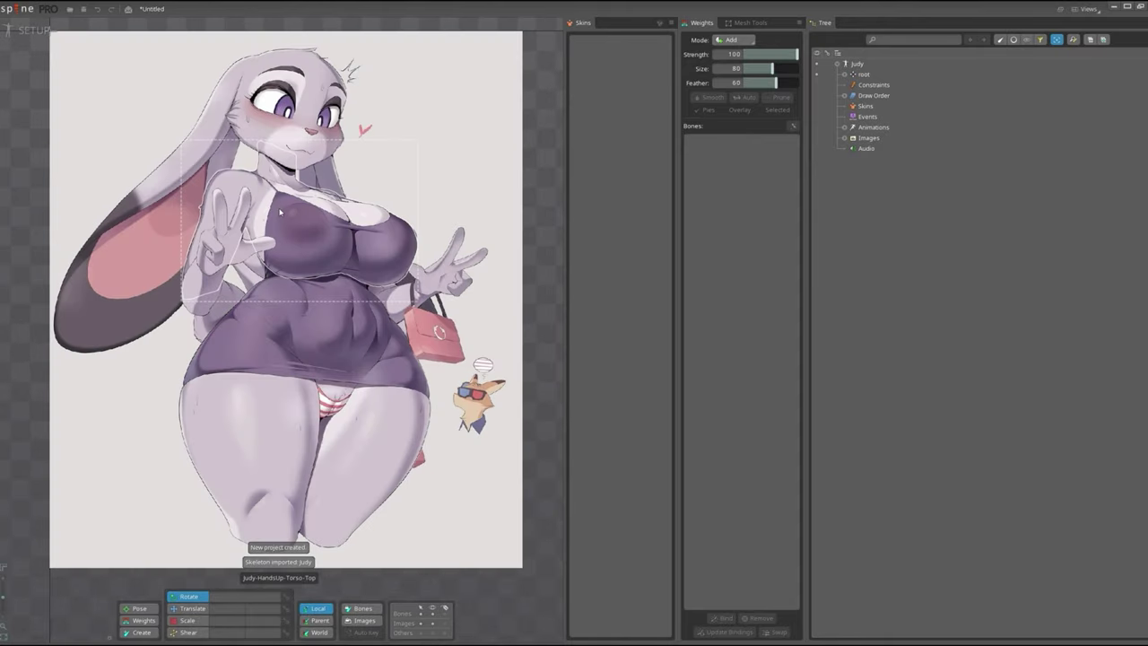
Save the Judy project under a new file name, Judy-Tutorial, via Save Project As.
left_click(18, 9)
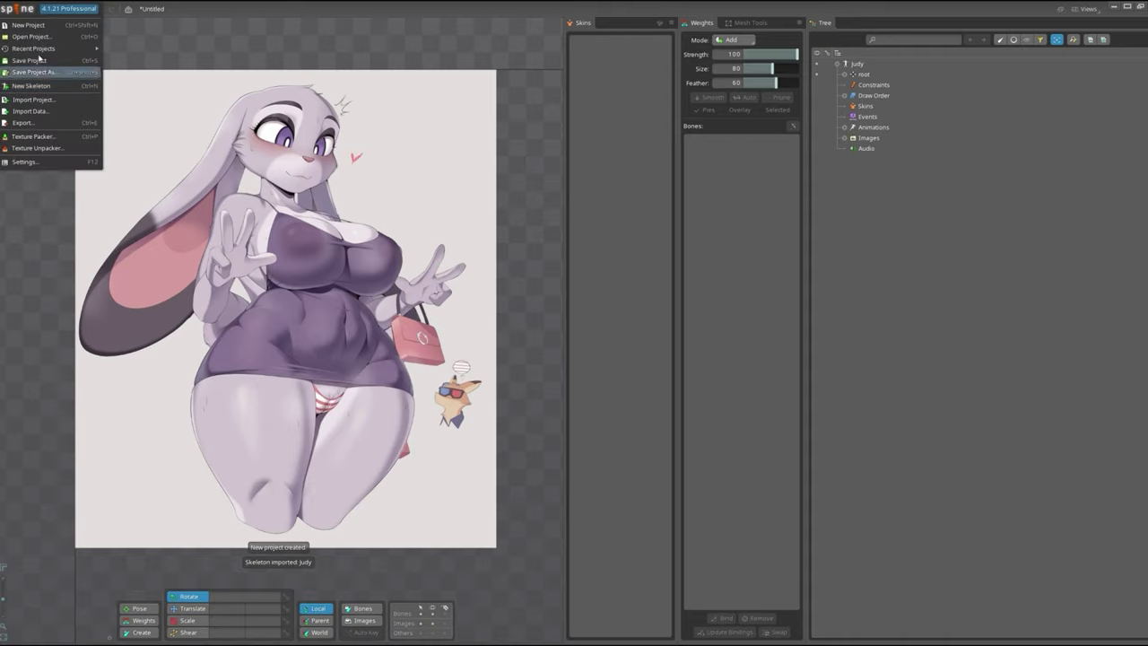
left_click(40, 56)
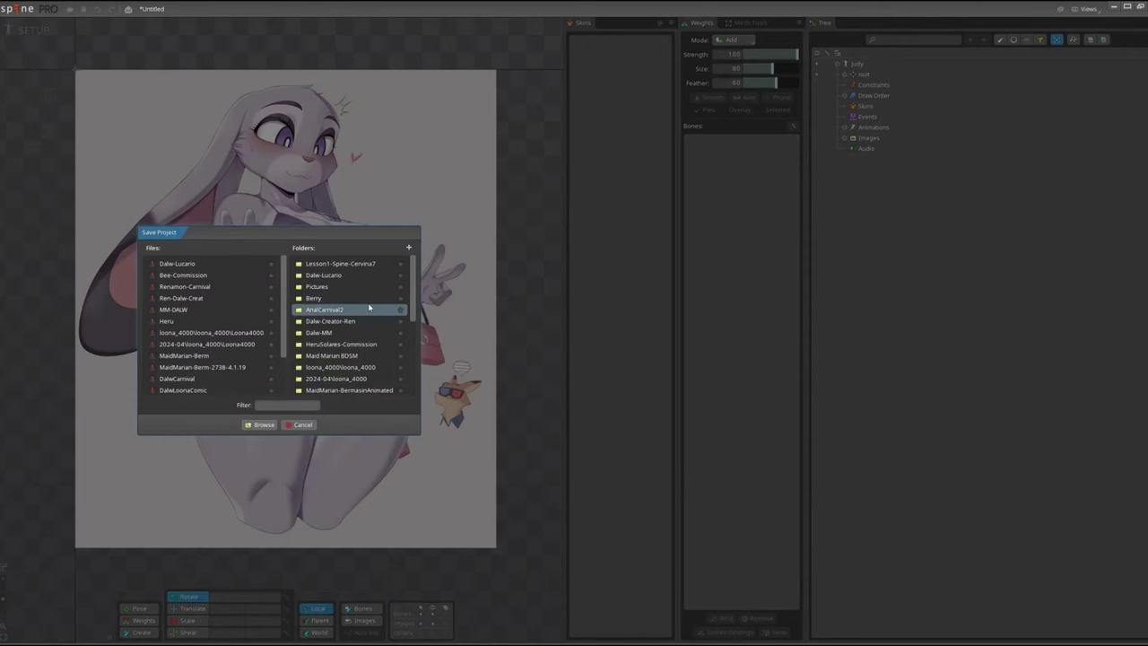
left_click(359, 263)
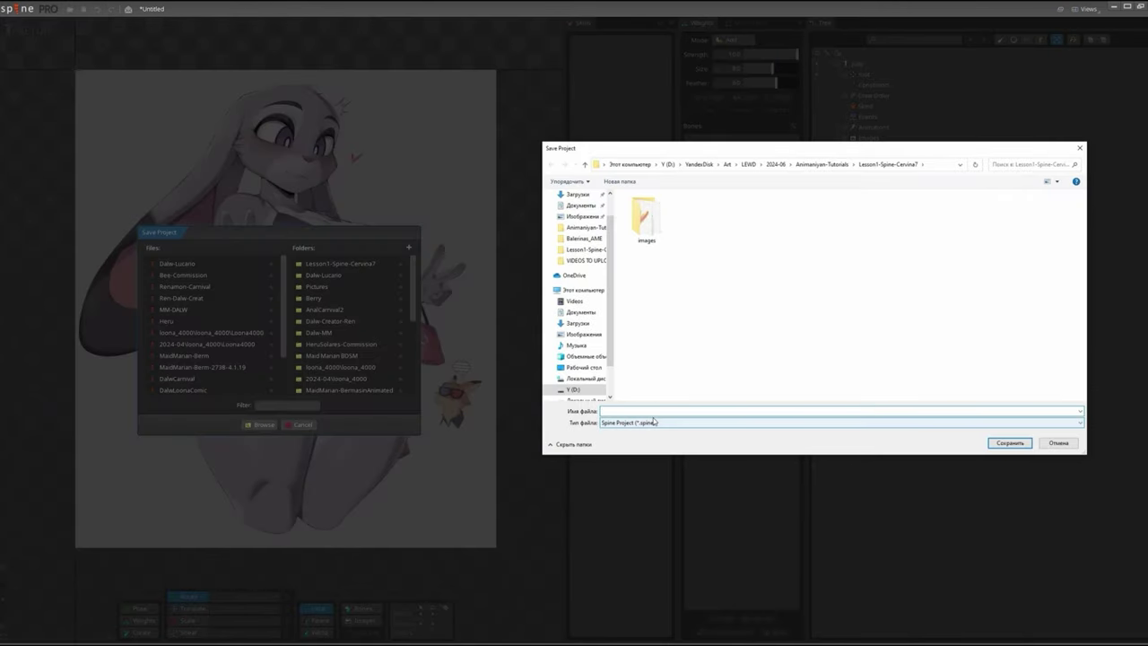
type("Judy")
type("-1")
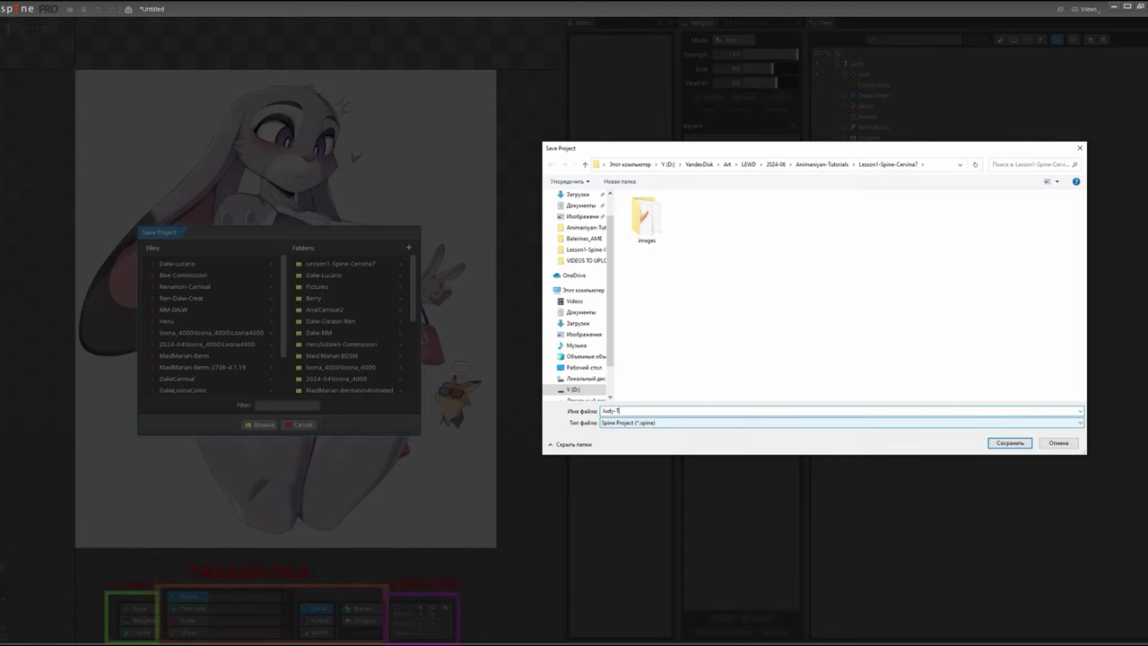
key("Return")
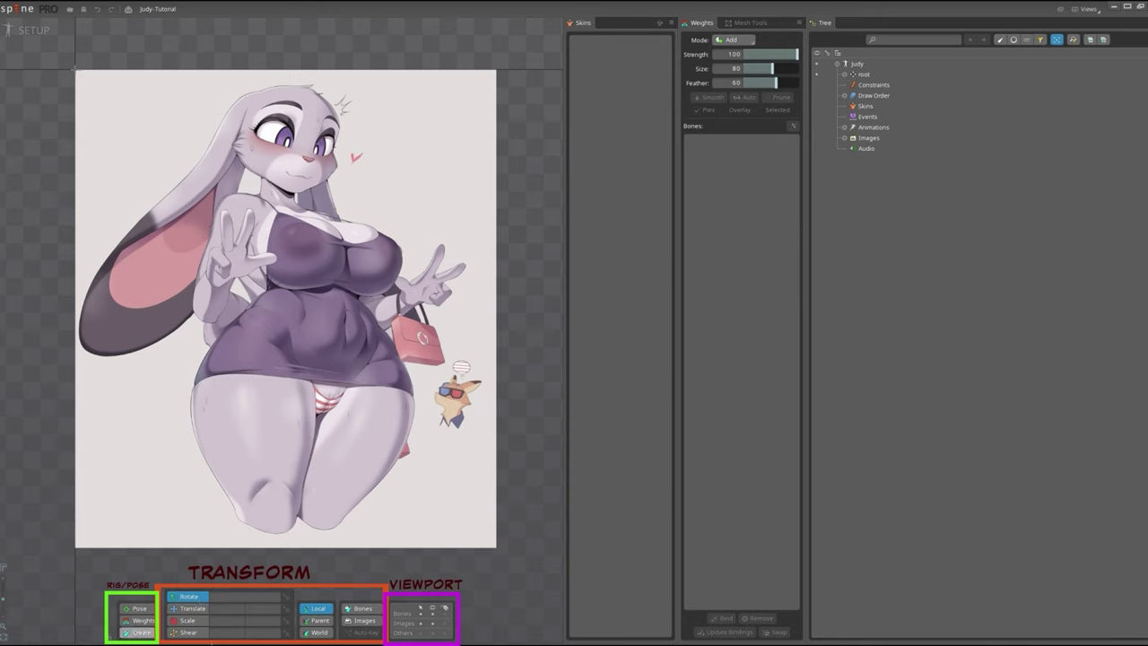
Convert Judy-HandsUp-Torso-Top to a mesh and trace outline vertices around shoulder and chest.
left_click(471, 232)
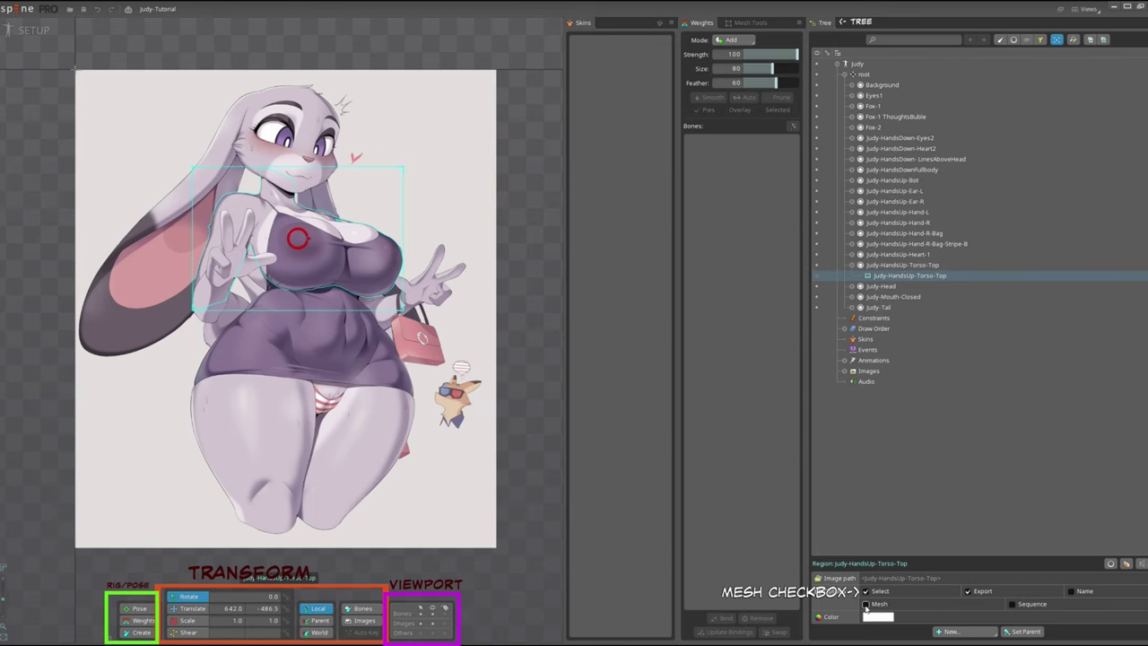
left_click(865, 606)
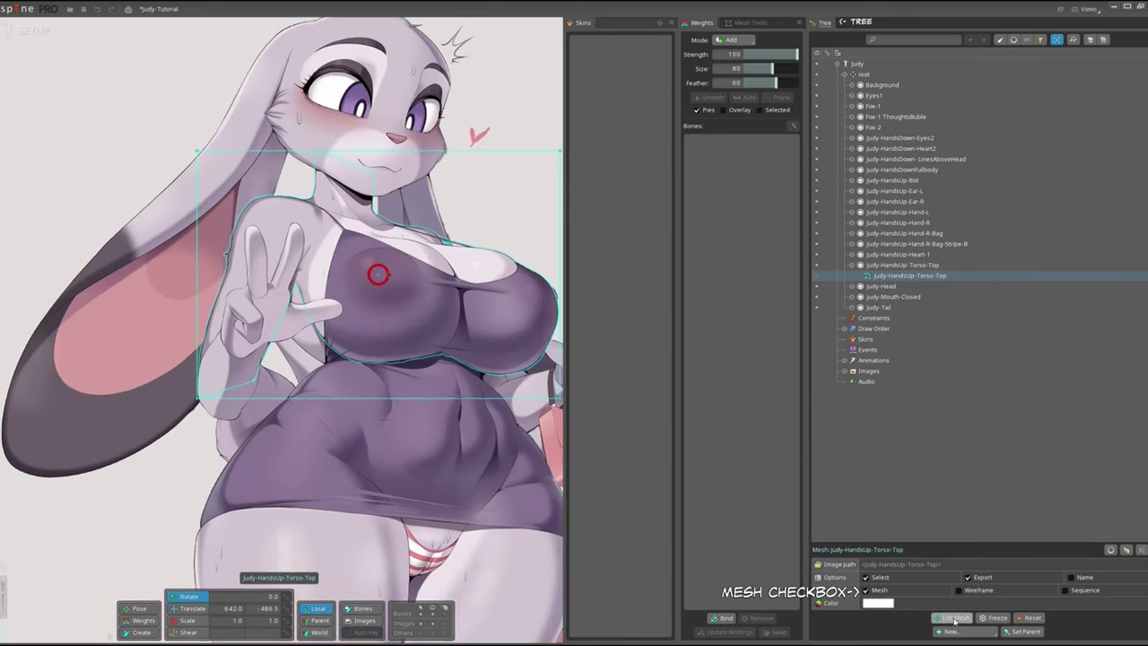
left_click(955, 618)
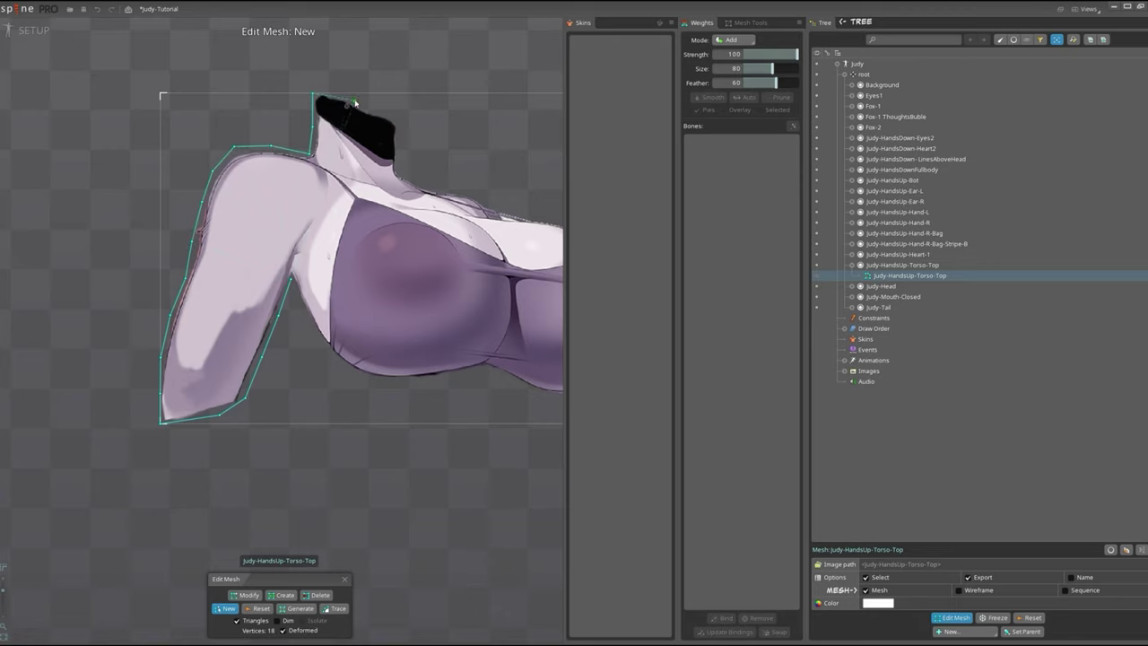
left_click(395, 209)
left_click(432, 215)
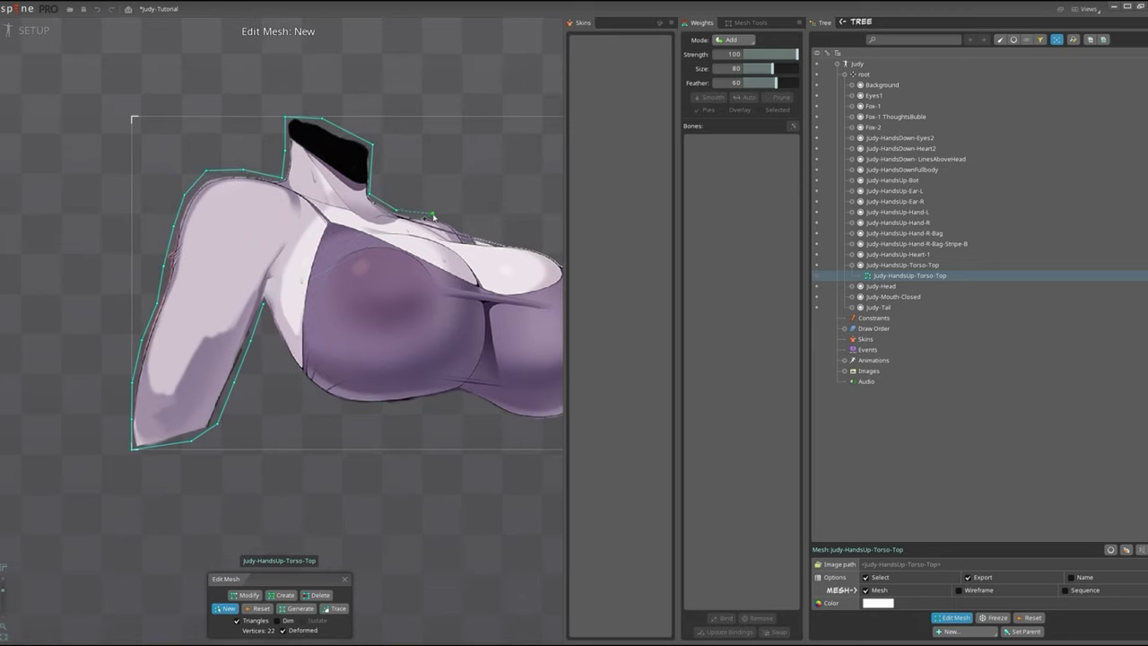
left_click(459, 227)
left_click(431, 262)
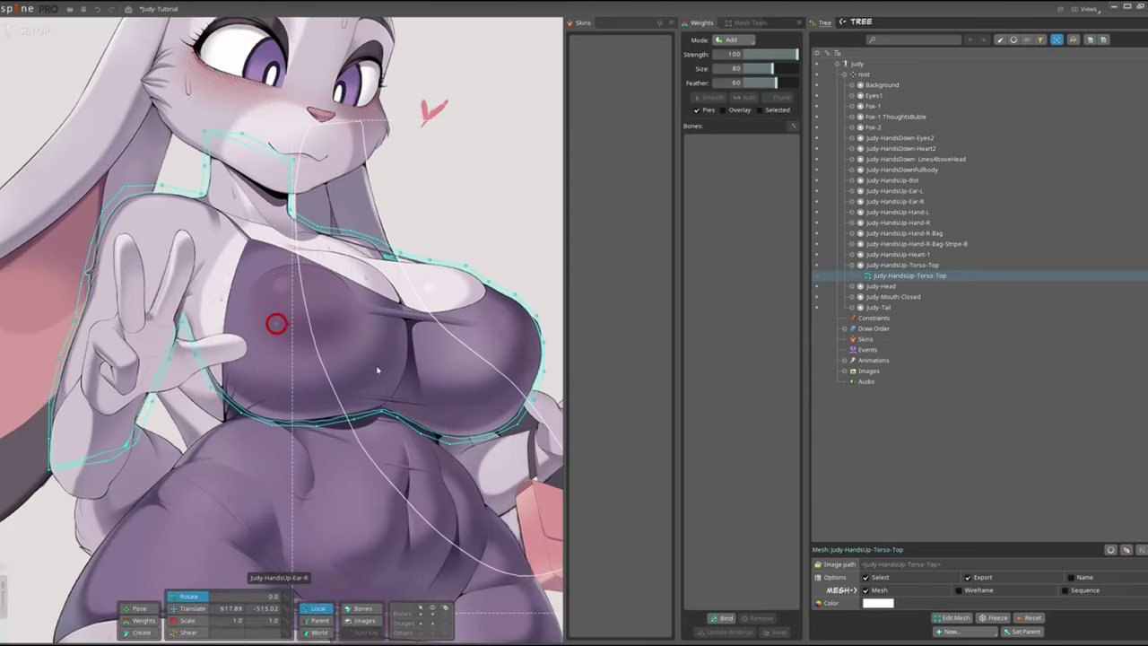
left_click(247, 595)
Isolate the torso mesh and add an edge path of vertices down the cleavage.
left_click(303, 620)
scroll(377, 320, "down", 3)
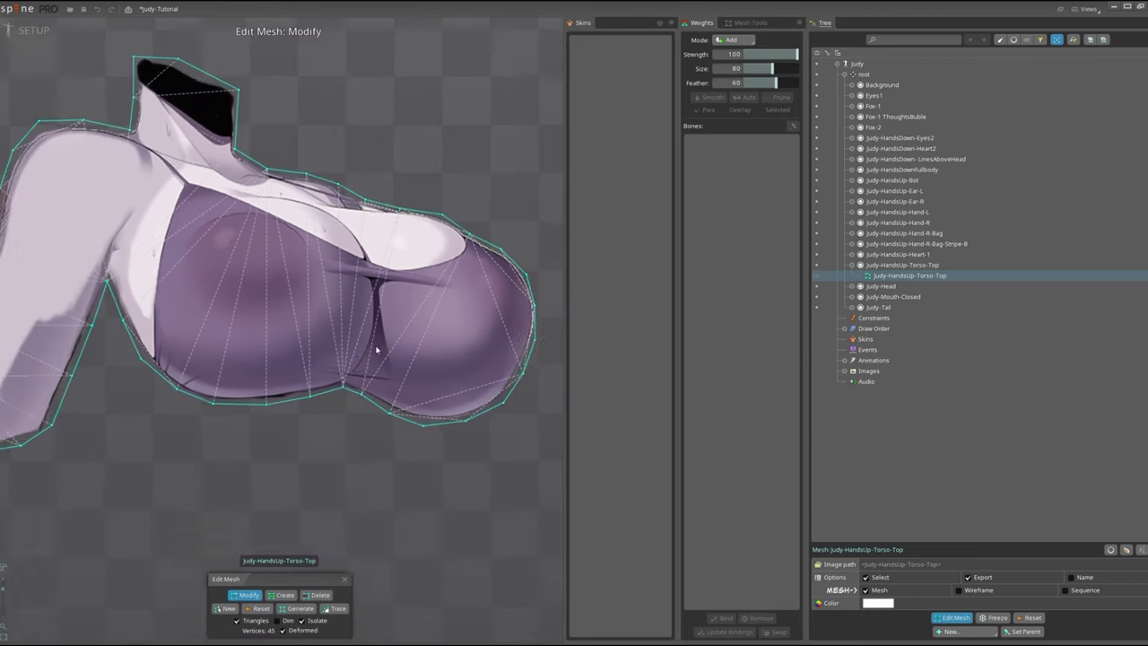
key("c")
left_click(342, 370)
left_click(366, 326)
left_click(365, 281)
left_click(352, 248)
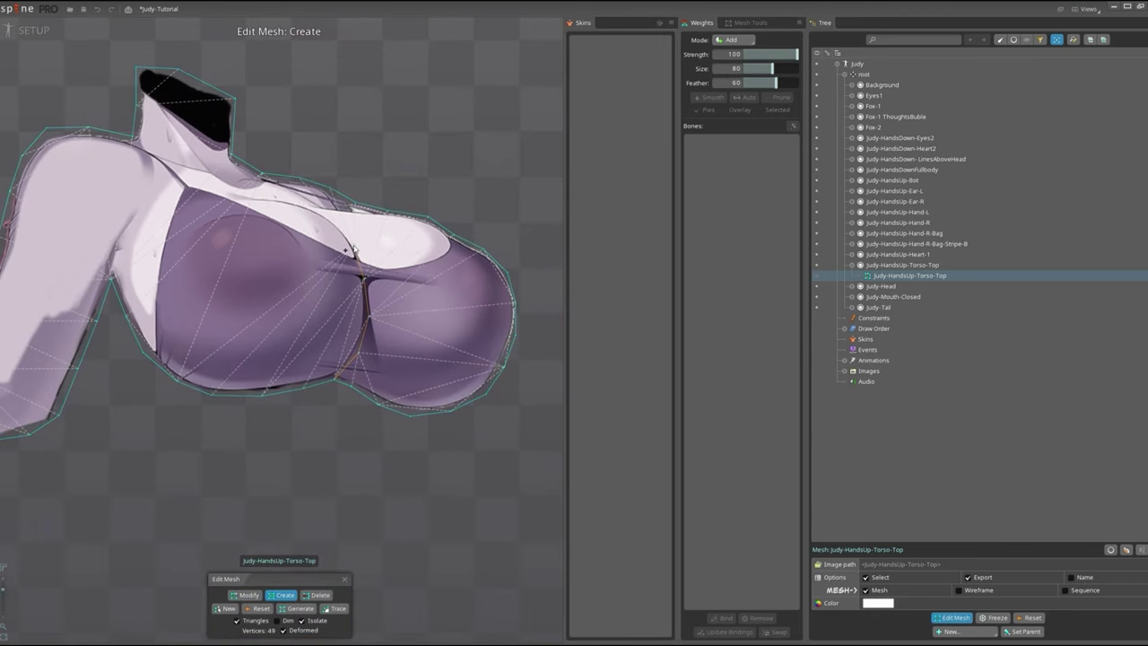
left_click(327, 210)
left_click(279, 198)
left_click(244, 196)
scroll(449, 323, "up", 1)
scroll(446, 317, "up", 1)
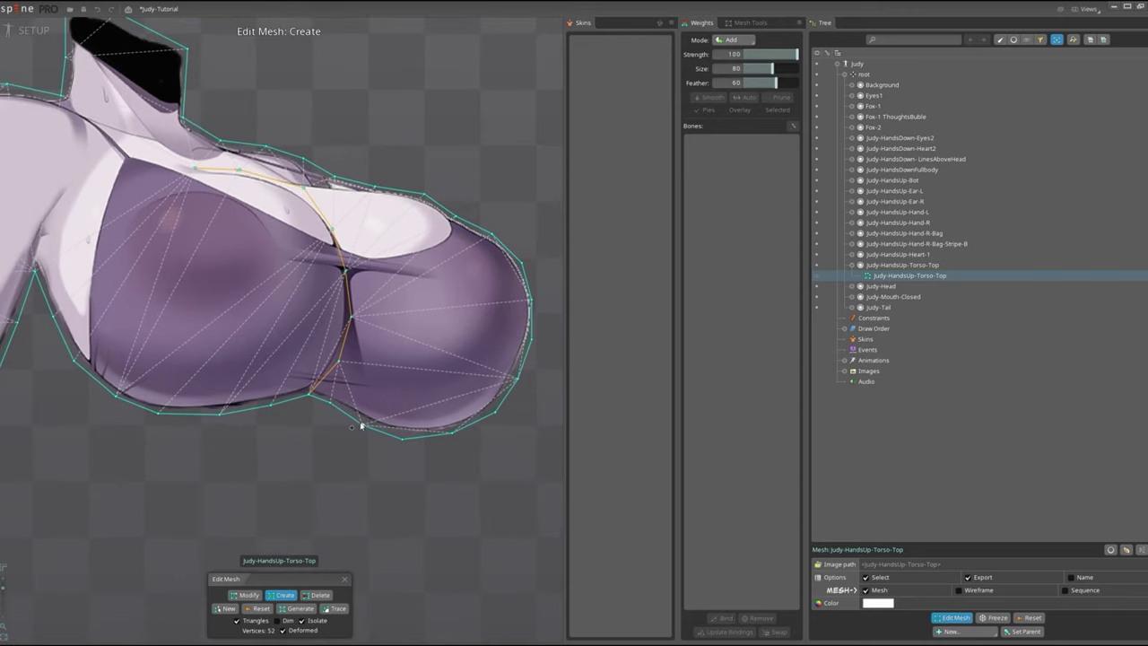
Add an edge path down the right chest lobe, linked to the bottom outline vertex.
left_click(363, 422)
left_click(392, 366)
left_click(401, 316)
left_click(381, 217)
left_click(467, 264)
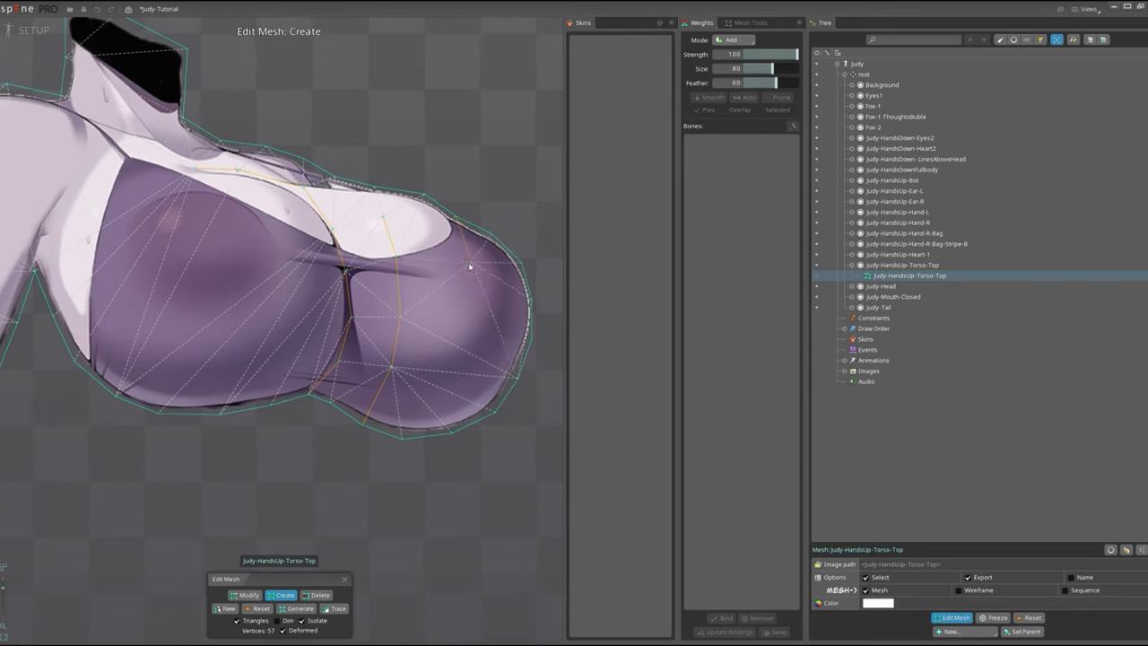
left_click(478, 333)
left_click(453, 382)
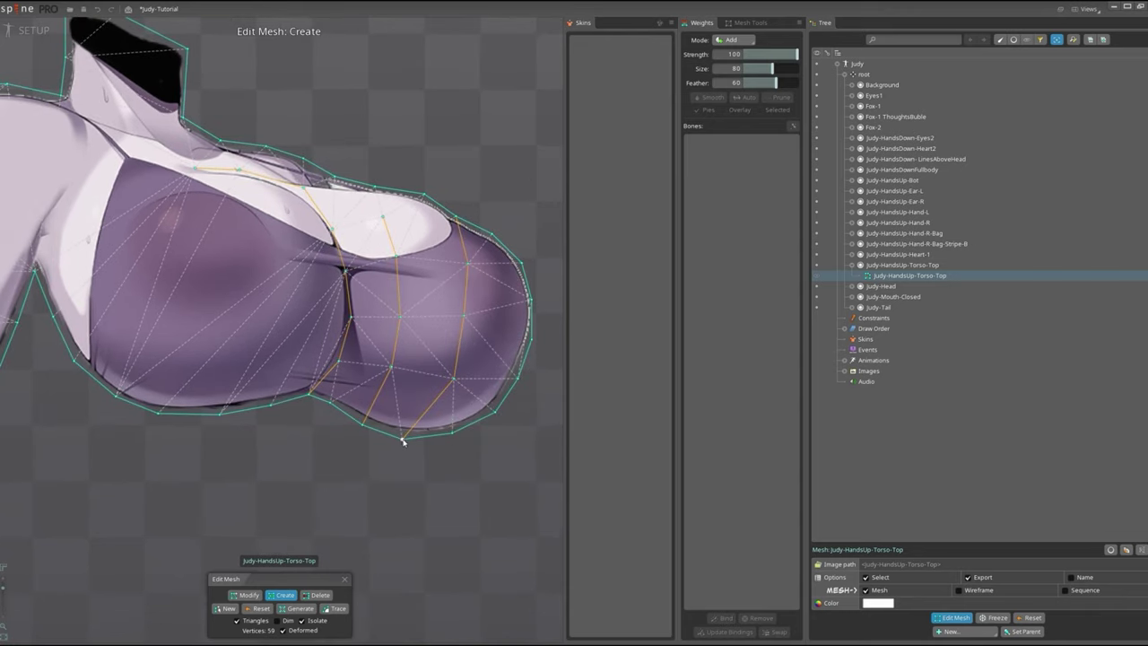
left_click_drag(402, 441, 413, 438)
scroll(332, 332, "down", 2)
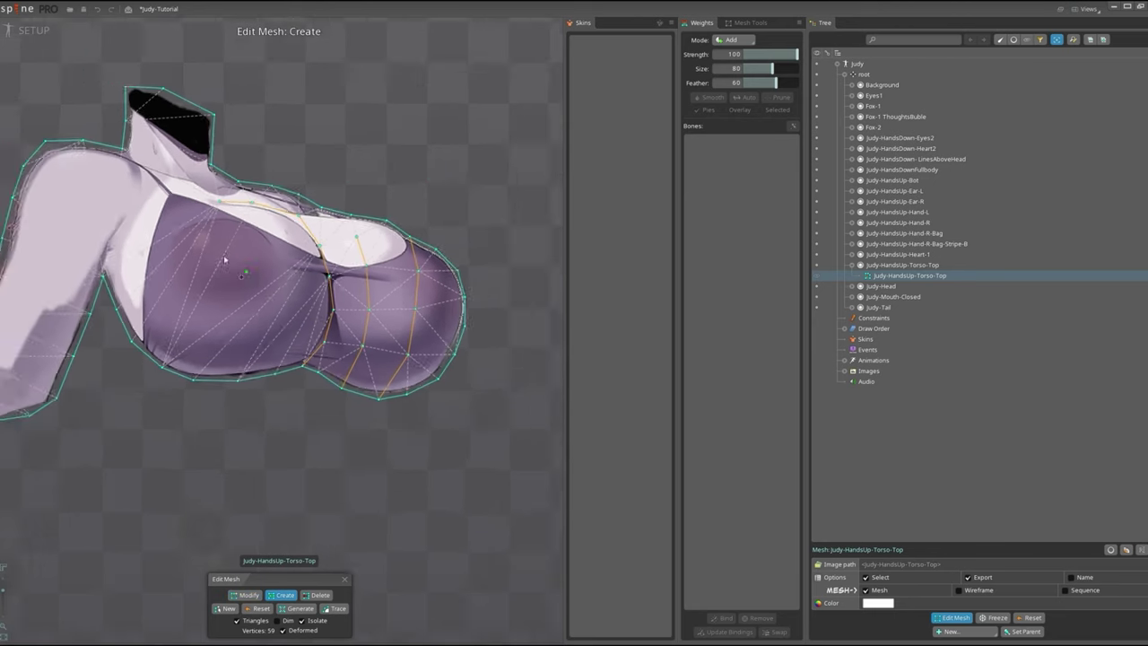
scroll(174, 375, "up", 2)
Add an edge loop around the left chest lobe and along its upper side.
left_click(235, 368)
left_click(311, 362)
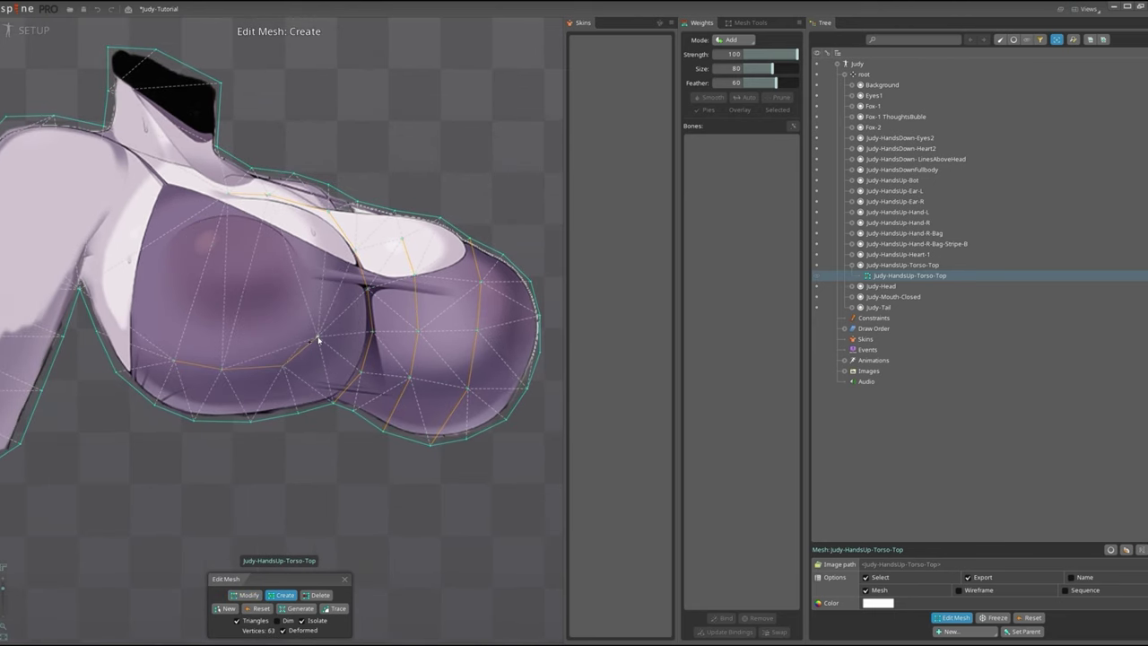
left_click(316, 320)
left_click(320, 274)
left_click(296, 244)
left_click(277, 223)
left_click(229, 212)
left_click(182, 225)
left_click(141, 269)
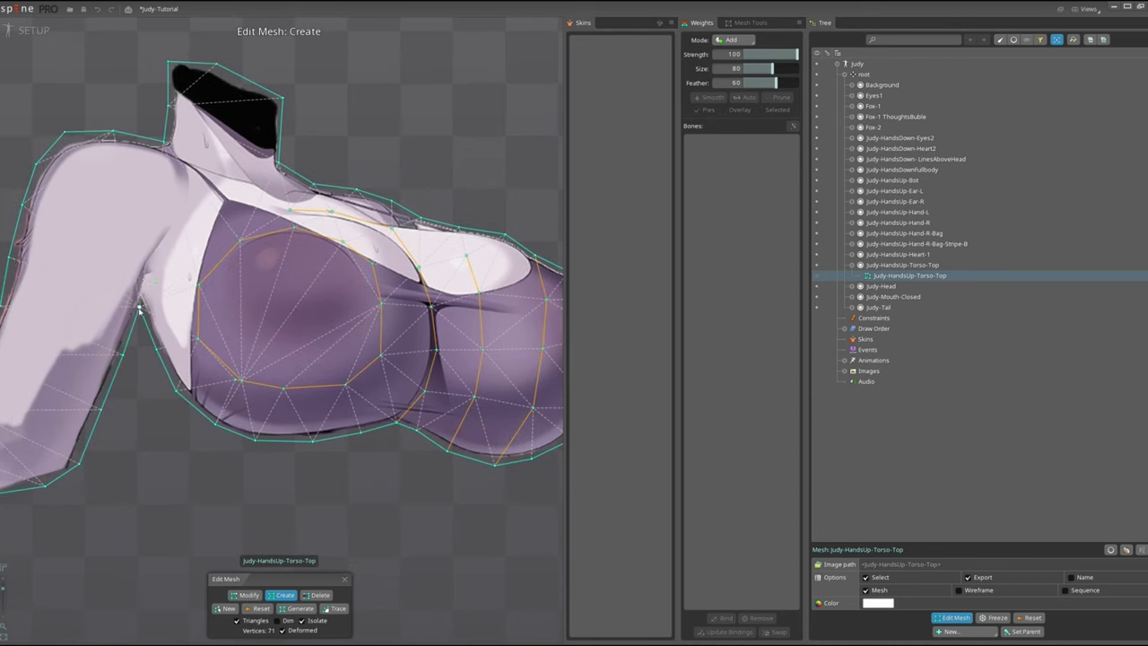
scroll(174, 361, "up", 1)
Add vertices on the upper arm and an edge vertex at the top of the neck.
left_click(150, 272)
left_click(179, 237)
scroll(41, 167, "up", 1)
scroll(236, 157, "down", 2)
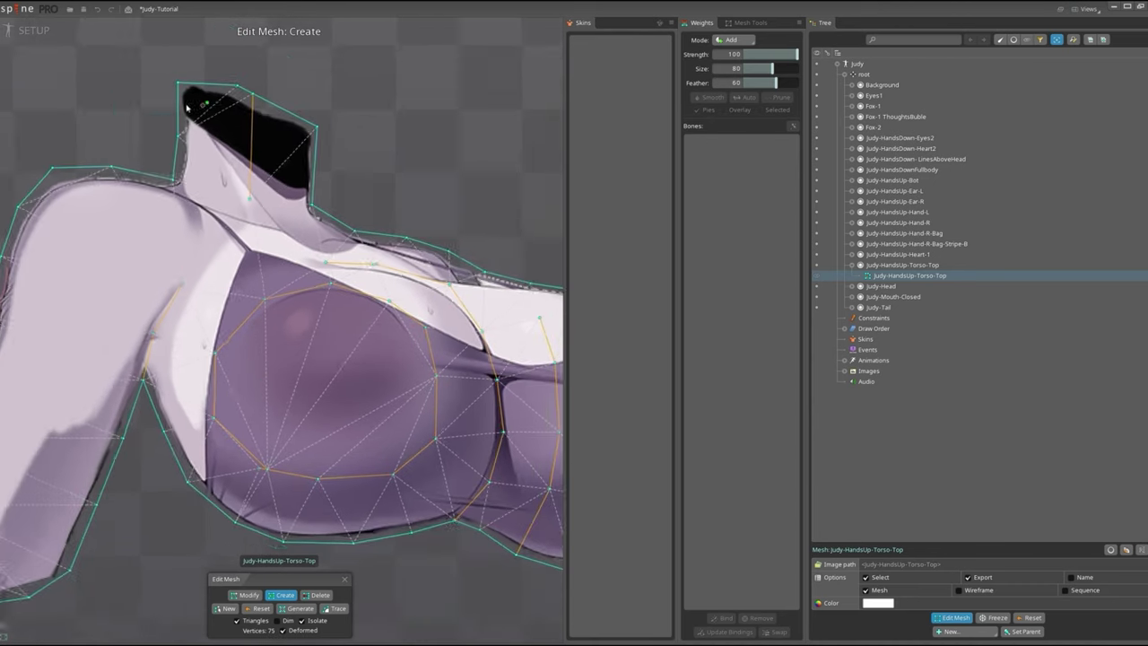
scroll(192, 108, "up", 2)
left_click(282, 130)
scroll(243, 391, "down", 1)
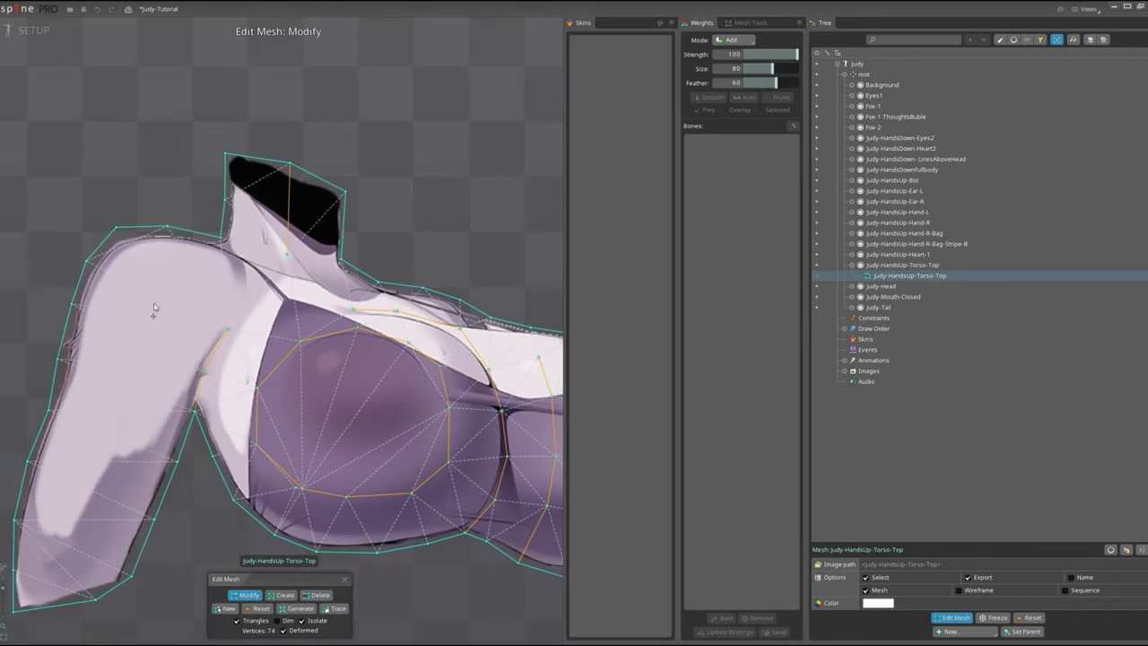
Add a chain of vertices down the arm to the lower arm, plus one on the torso edge.
key("c")
left_click(156, 292)
left_click(131, 362)
left_click(113, 423)
left_click(92, 489)
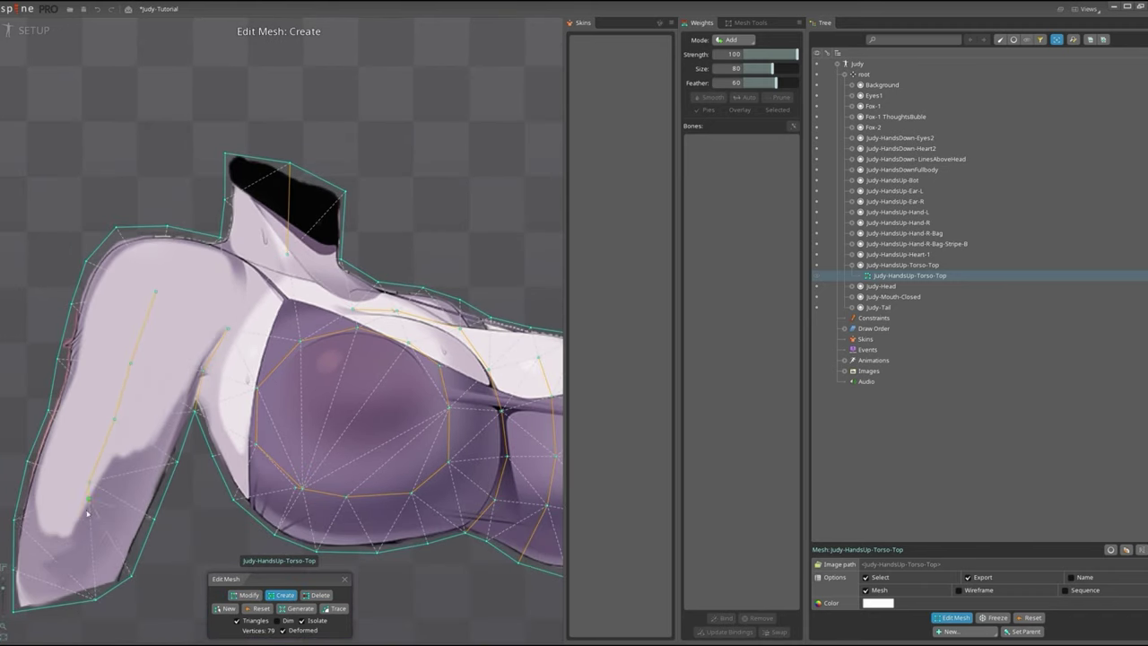
left_click(71, 548)
scroll(359, 346, "up", 2)
left_click(249, 473)
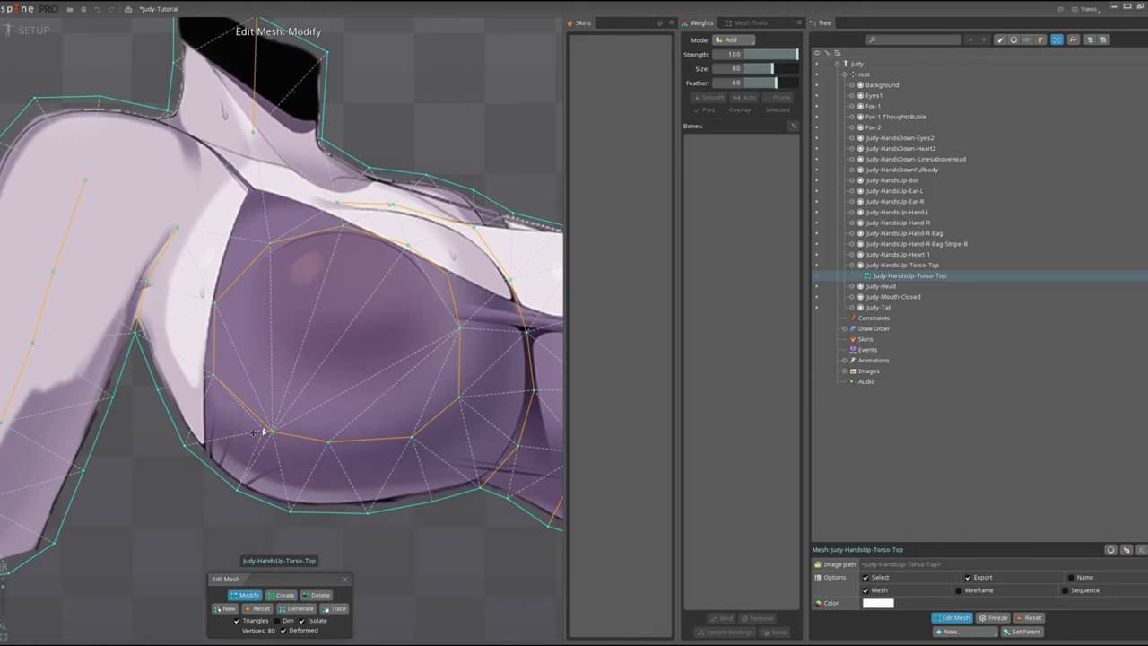
Add a centre vertex inside the left lobe with a chain of vertices below it.
key("d")
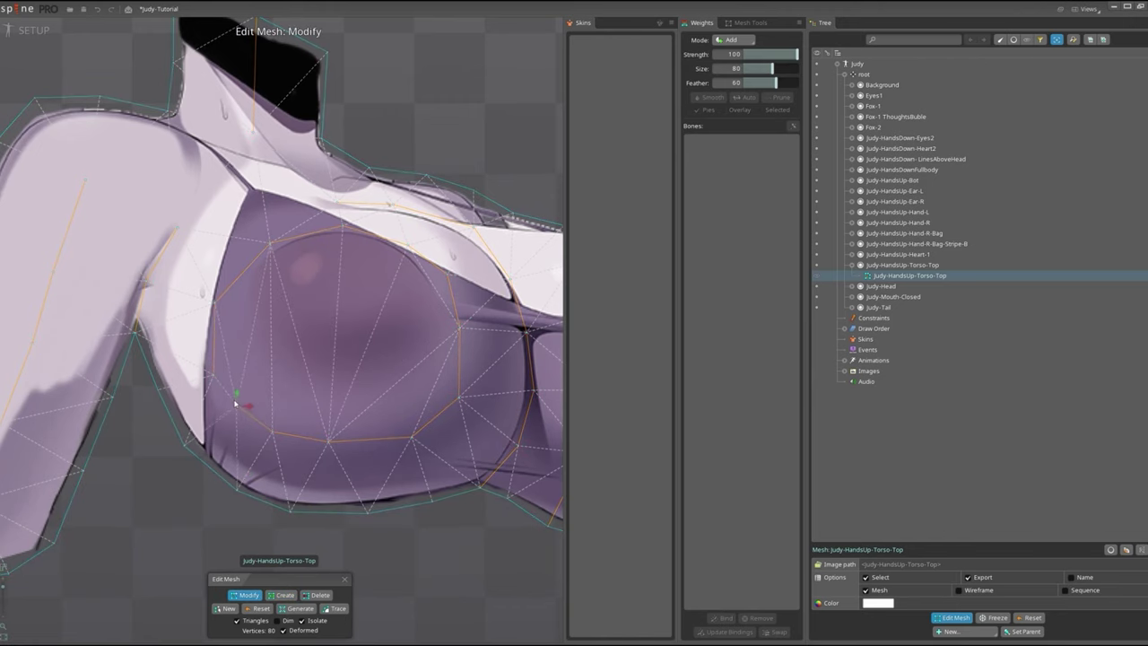
key("c")
left_click(350, 324)
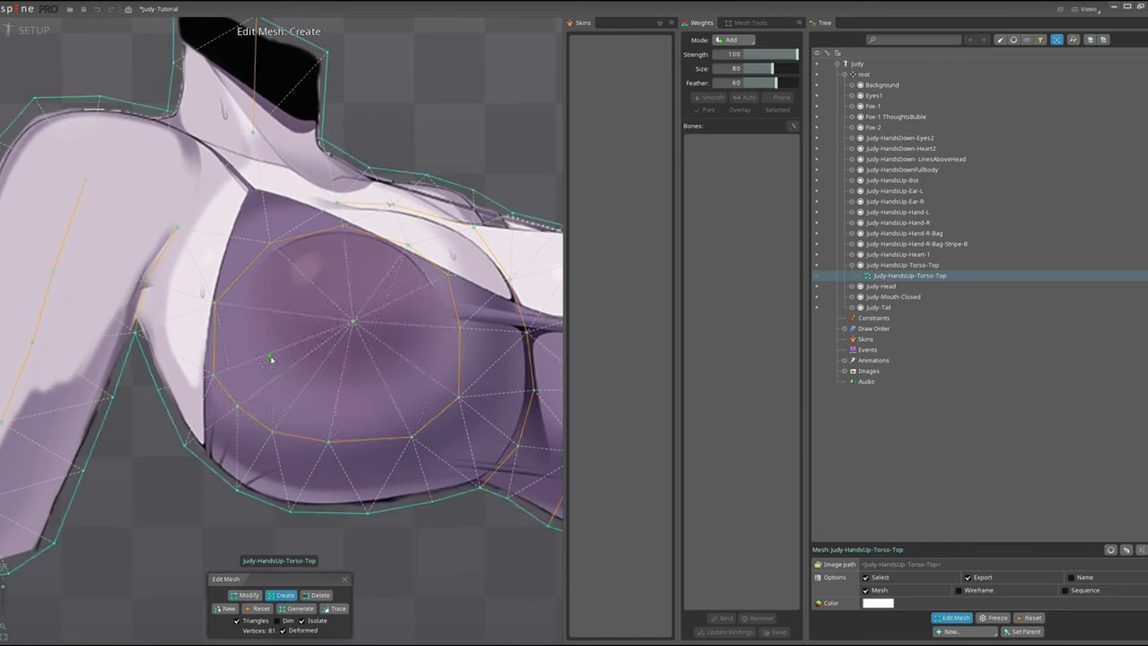
left_click(419, 346)
left_click(365, 385)
left_click(308, 343)
key("m")
scroll(323, 287, "down", 2)
scroll(313, 298, "up", 4)
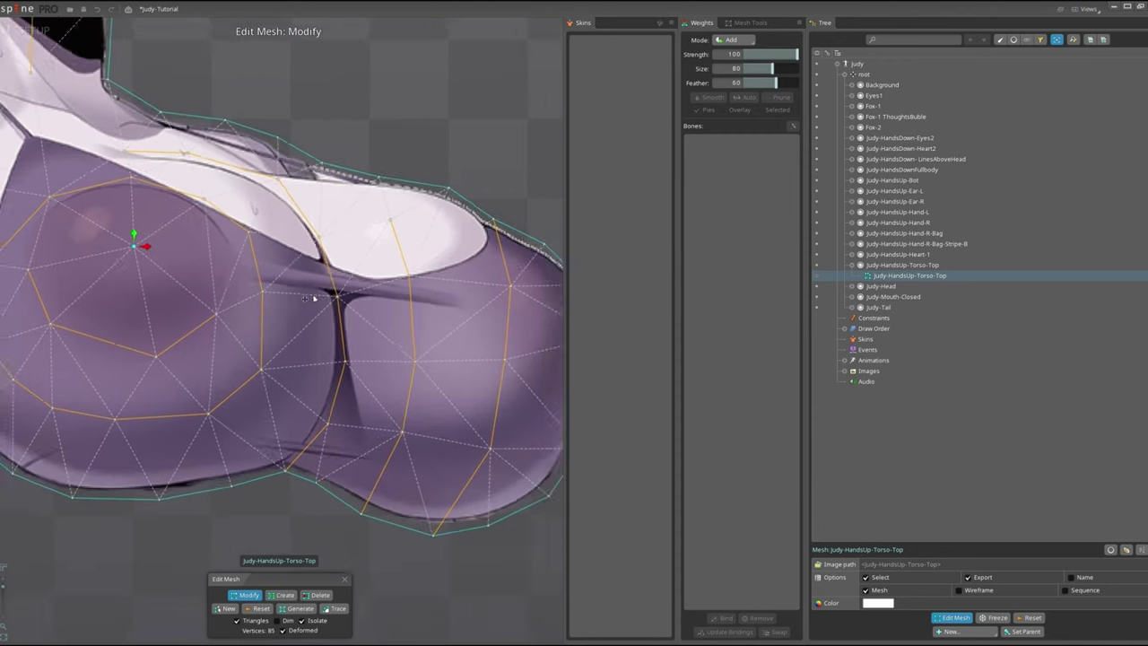
scroll(313, 298, "up", 2)
Add a vertex near the cleavage and move another vertex up onto the neckline.
key("c")
left_click(243, 210)
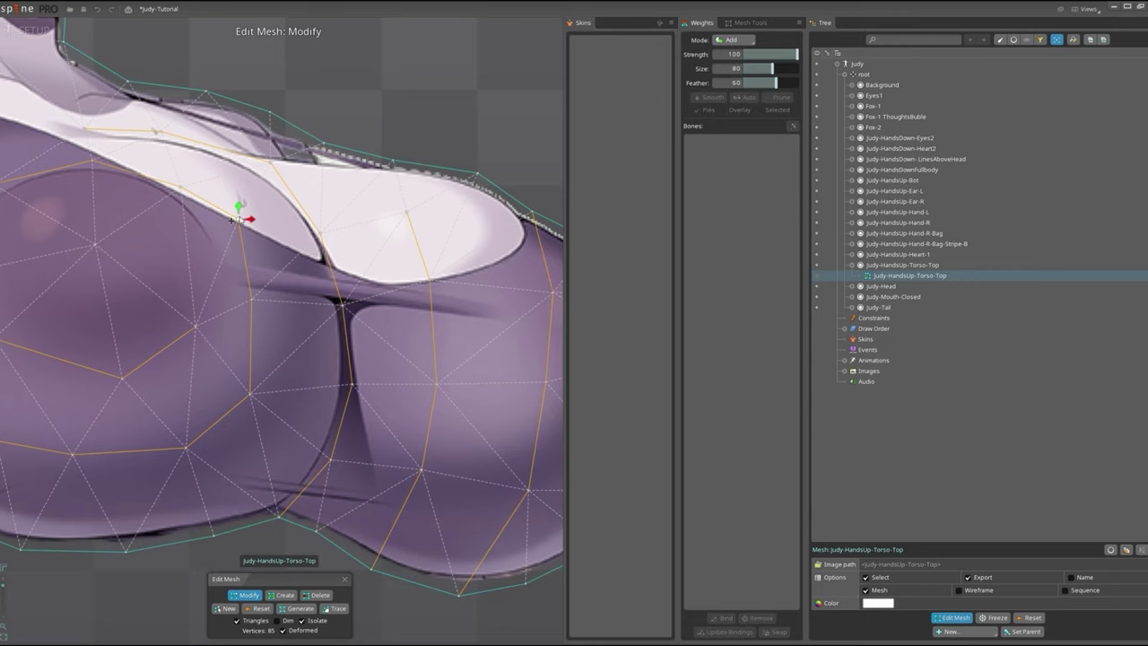
key("m")
left_click(330, 263)
left_click_drag(330, 263, 310, 210)
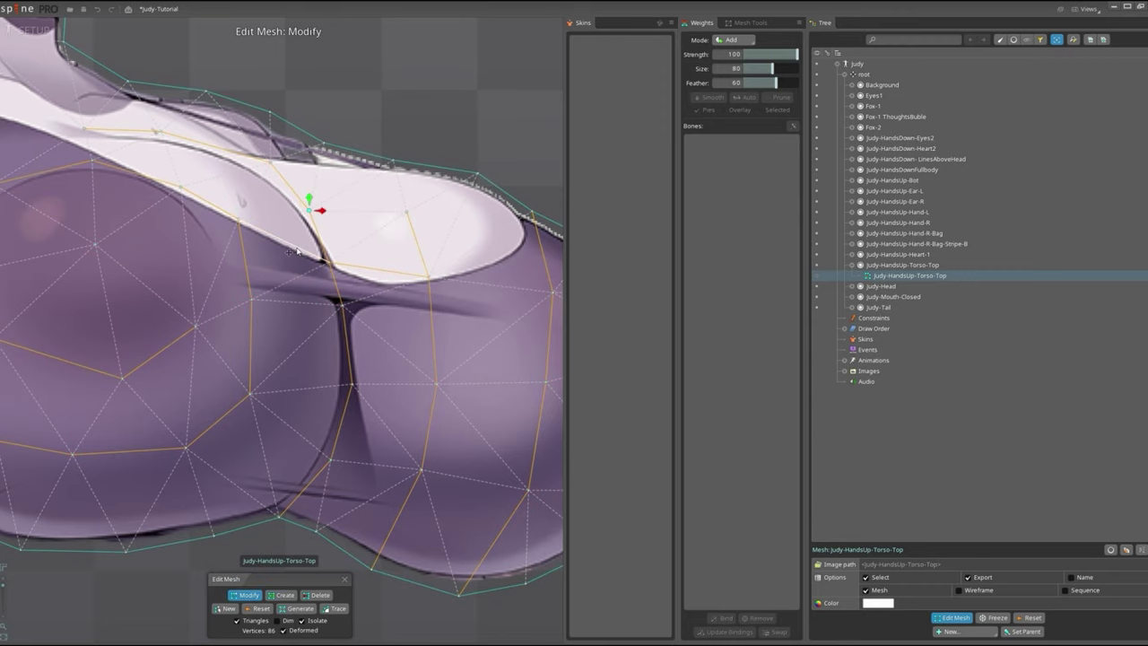
scroll(314, 260, "down", 2)
scroll(350, 296, "down", 3)
scroll(359, 314, "up", 1)
scroll(360, 357, "down", 1)
Save the project and start a mesh outline on the Judy-HandsUp-Hand-L image.
key("c")
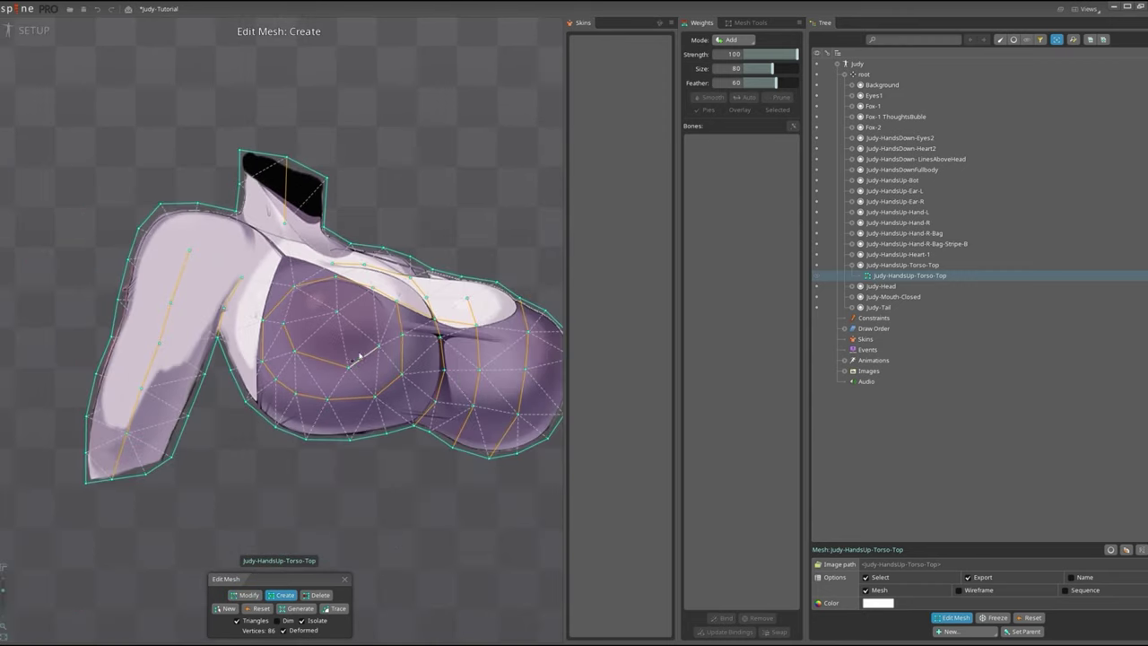
key("ctrl+s")
left_click(224, 295)
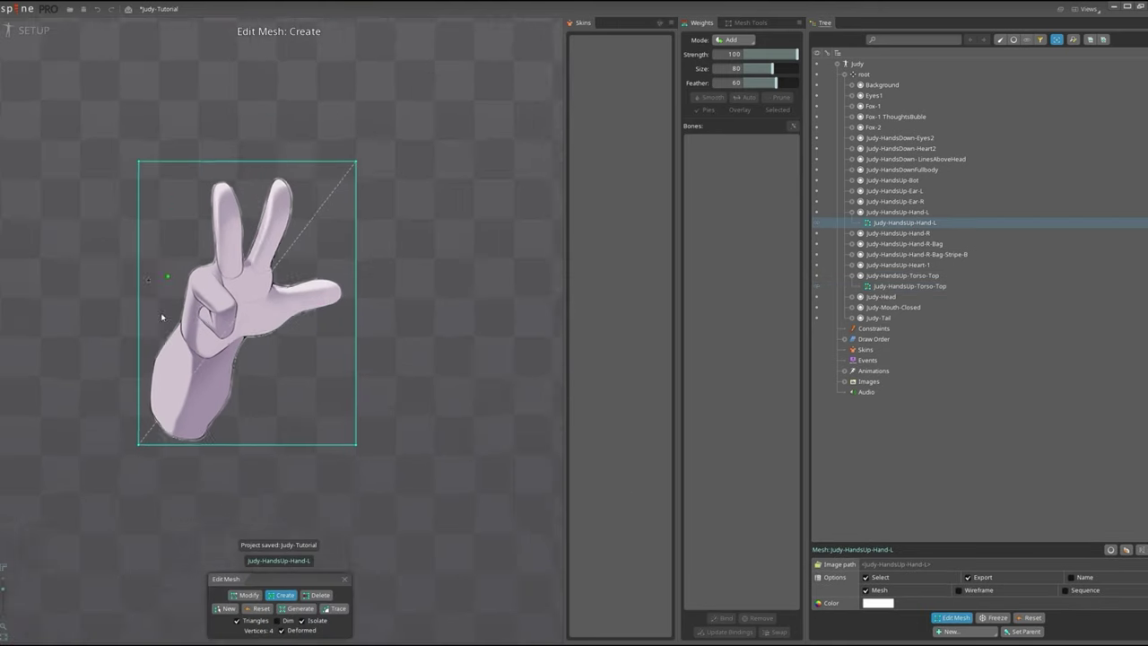
left_click(335, 609)
key("Return")
scroll(209, 285, "up", 3)
key("d")
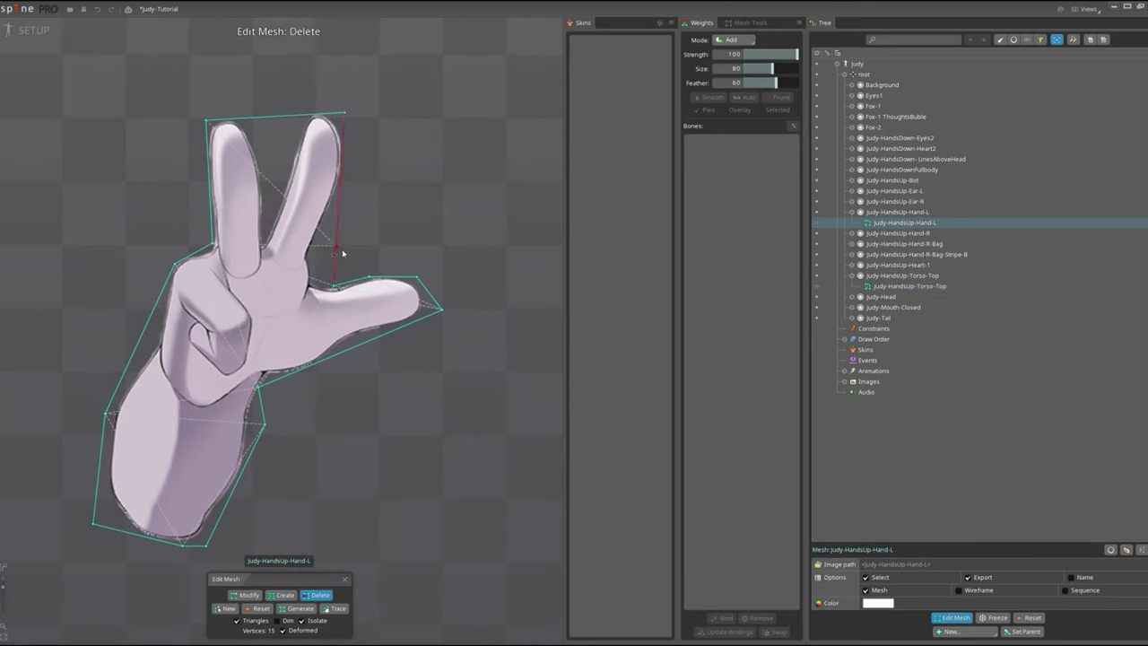
key("m")
key("c")
Refine the hand mesh with vertices between the fingers and edges from wrist and around thumb.
left_click(268, 117)
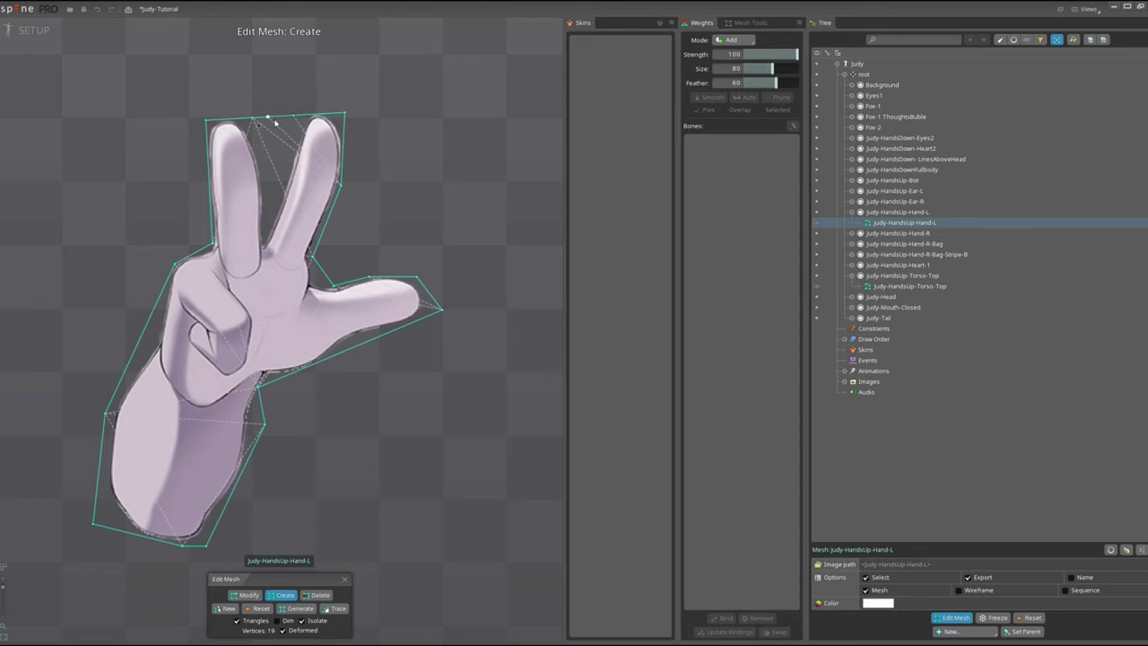
left_click_drag(274, 117, 266, 232)
left_click(260, 183)
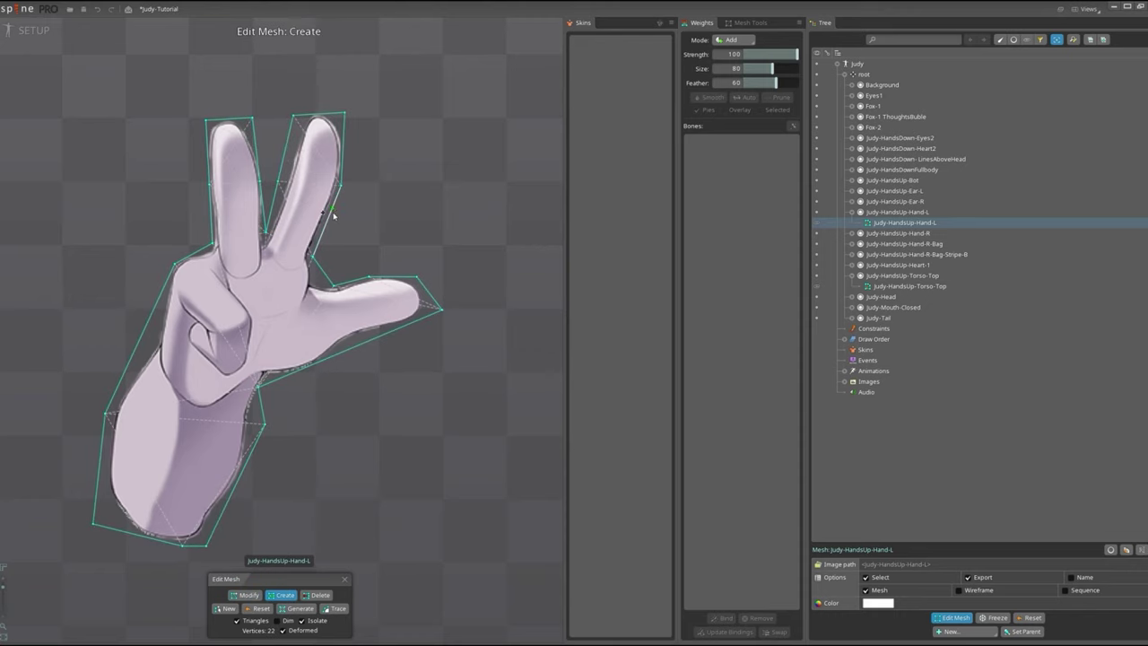
scroll(245, 377, "up", 2)
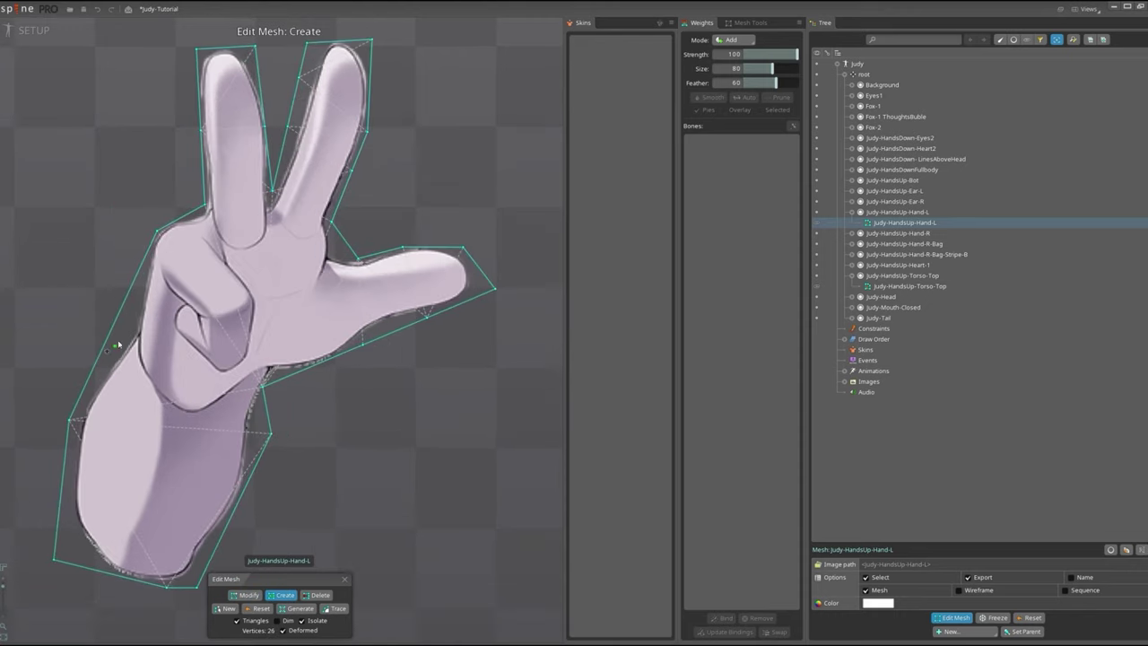
left_click(76, 473)
scroll(163, 587, "down", 2)
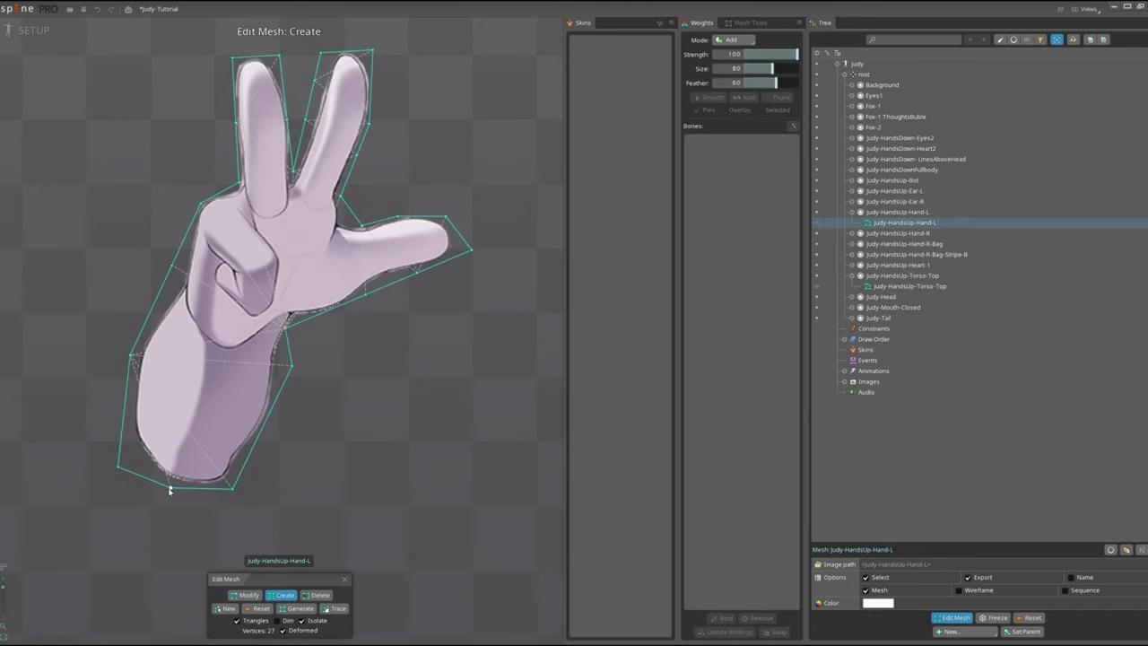
left_click_drag(171, 487, 205, 375)
scroll(205, 375, "up", 2)
key("m")
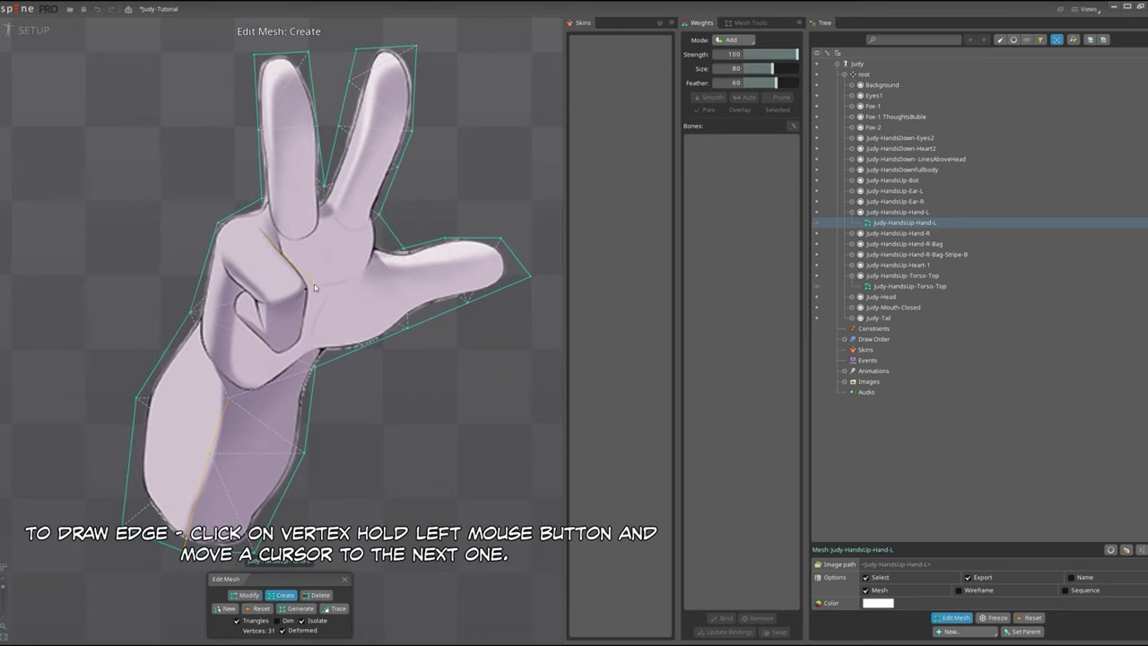
left_click_drag(276, 259, 188, 312)
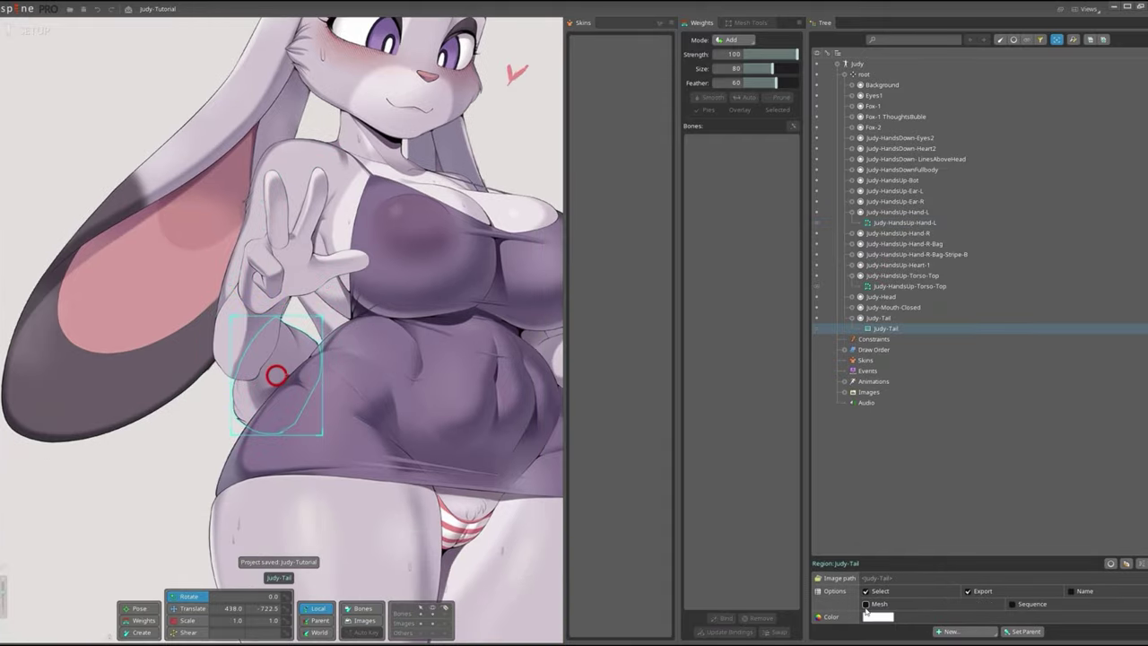
Add one more vertex to the Judy-Tail mesh.
key("c")
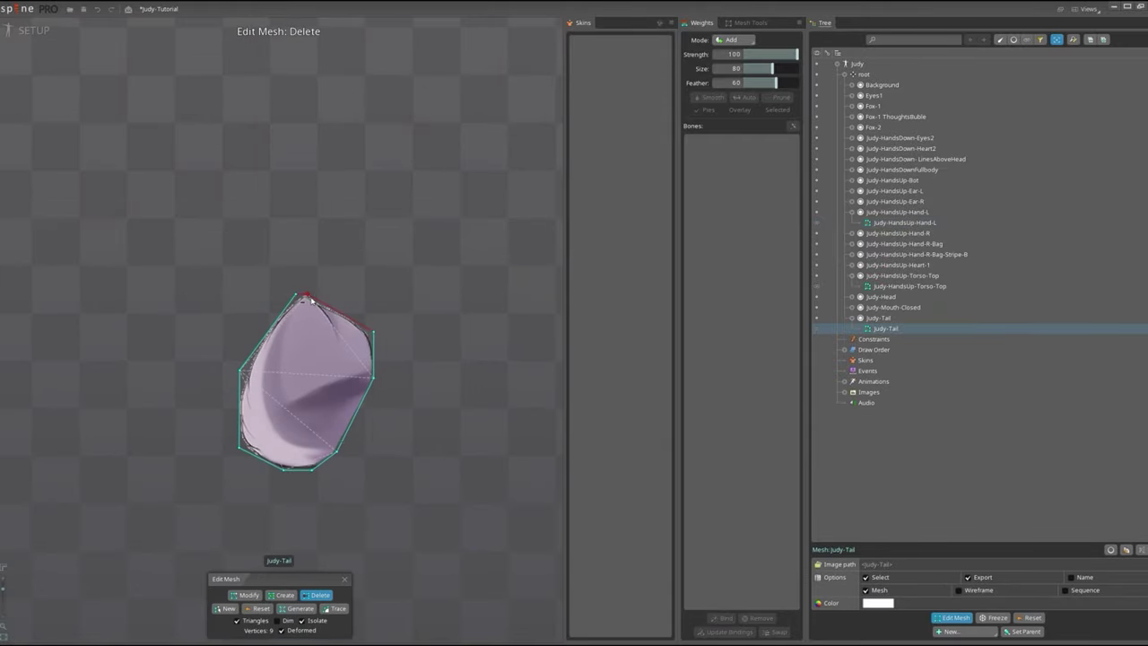
left_click(314, 396)
scroll(314, 396, "up", 1)
key("m")
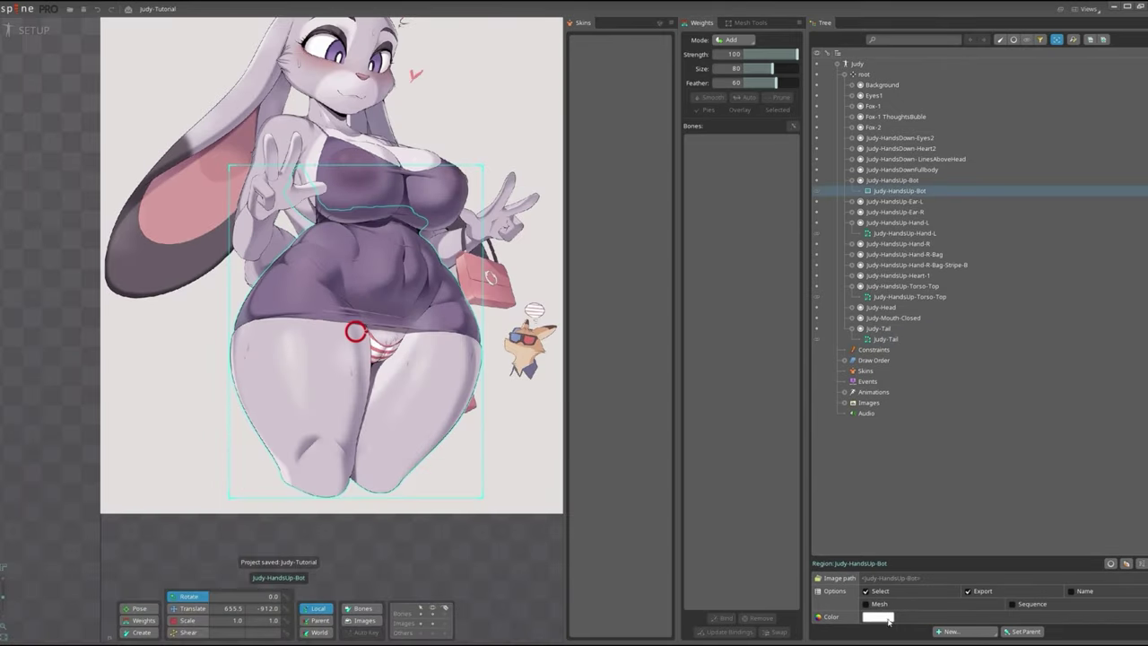
Convert Judy-HandsUp-Bot to a mesh and accept the auto-traced outline as its hull.
left_click(230, 609)
left_click(334, 608)
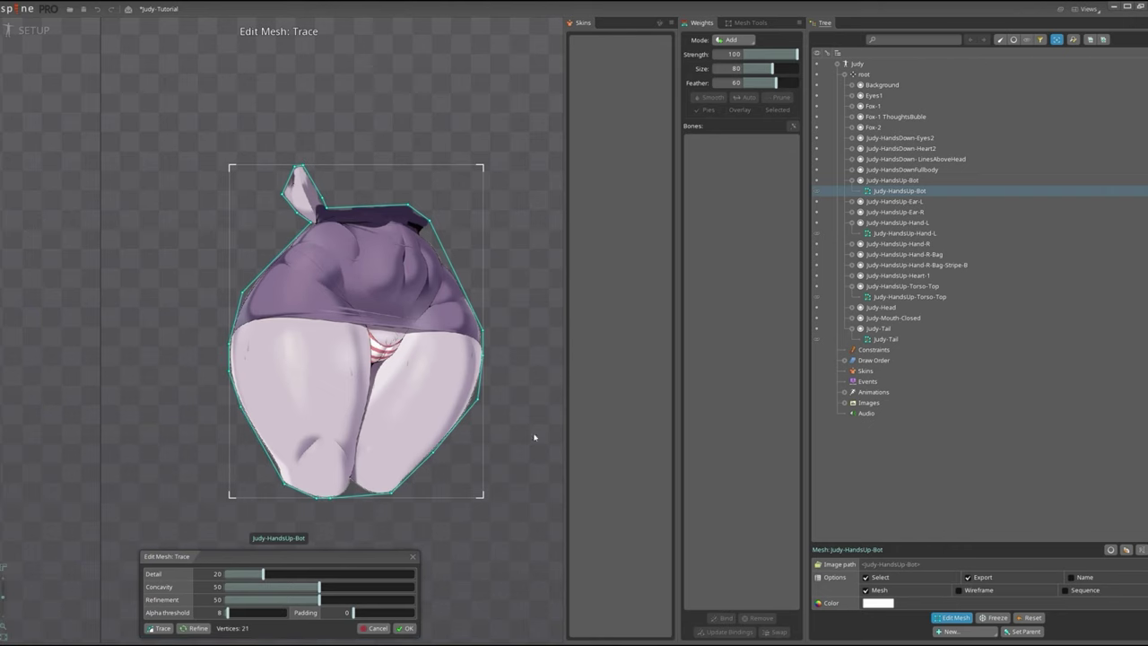
left_click(175, 628)
scroll(313, 508, "up", 2)
Add vertices along the bottom edge, knee crease, leg crease, crotch crease and skirt hem.
key("c")
left_click(384, 503)
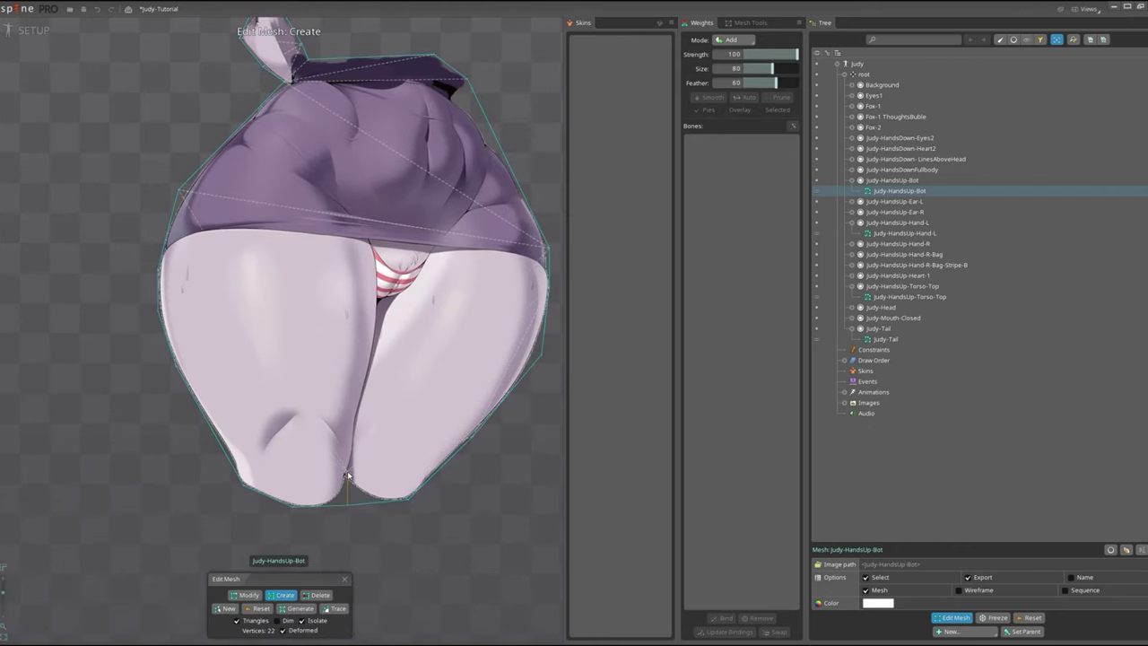
left_click(328, 506)
left_click(346, 478)
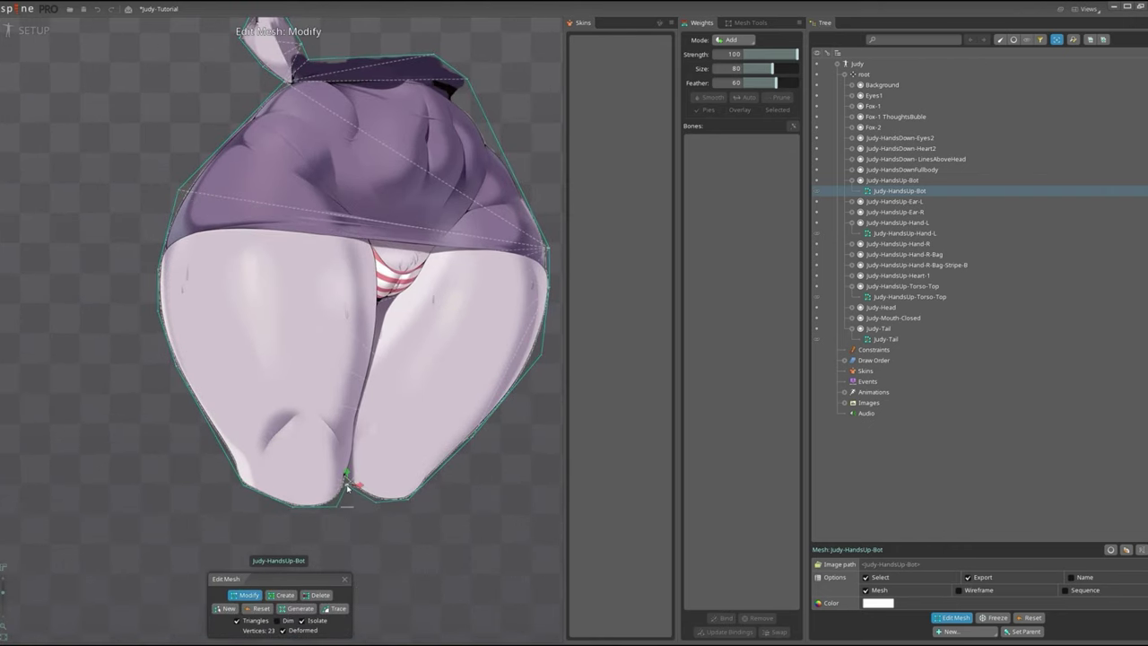
left_click_drag(347, 479, 376, 359)
left_click(378, 300)
left_click(373, 241)
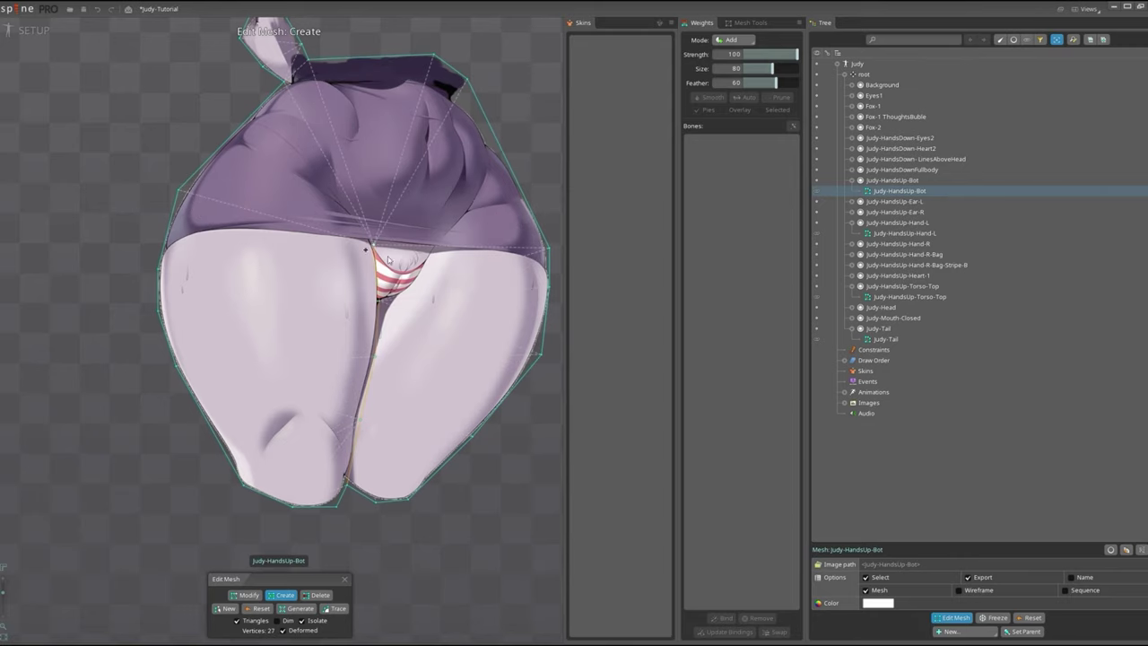
left_click(436, 245)
left_click(423, 253)
Add vertices inside the skirt and along the bottom crease, leg line and hem.
scroll(399, 254, "up", 1)
left_click(292, 208)
left_click(377, 215)
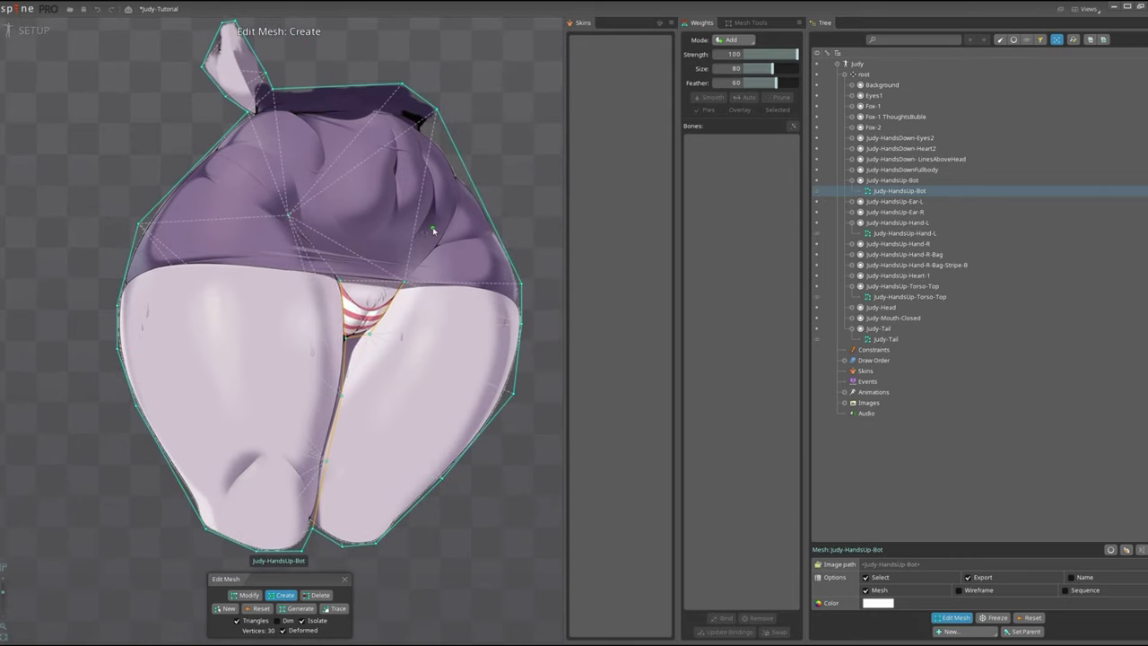
scroll(431, 232, "up", 1)
scroll(291, 235, "down", 1)
left_click(283, 436)
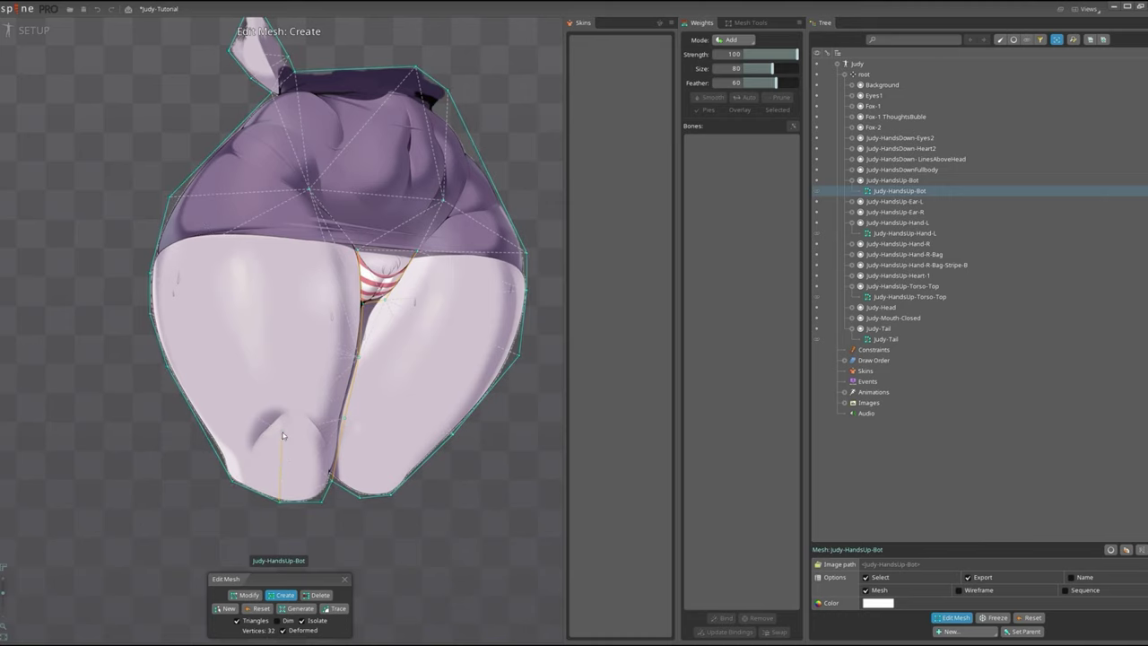
left_click(260, 240)
scroll(226, 333, "up", 1)
scroll(269, 314, "up", 1)
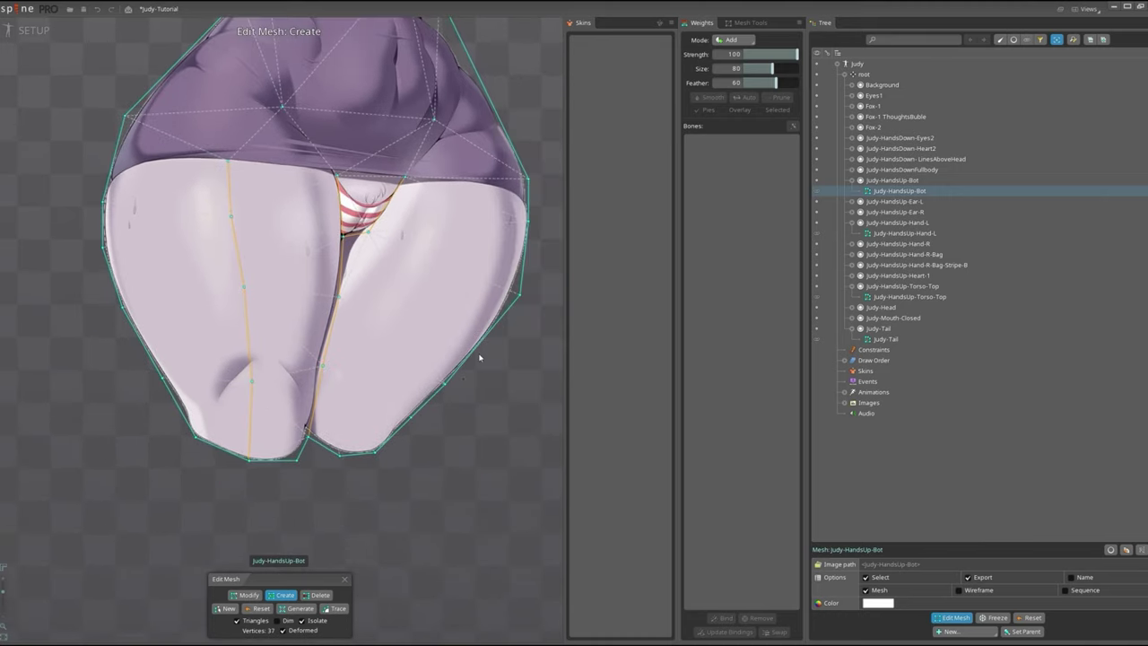
scroll(200, 218, "up", 1)
scroll(199, 218, "up", 1)
scroll(210, 192, "up", 1)
left_click(223, 204)
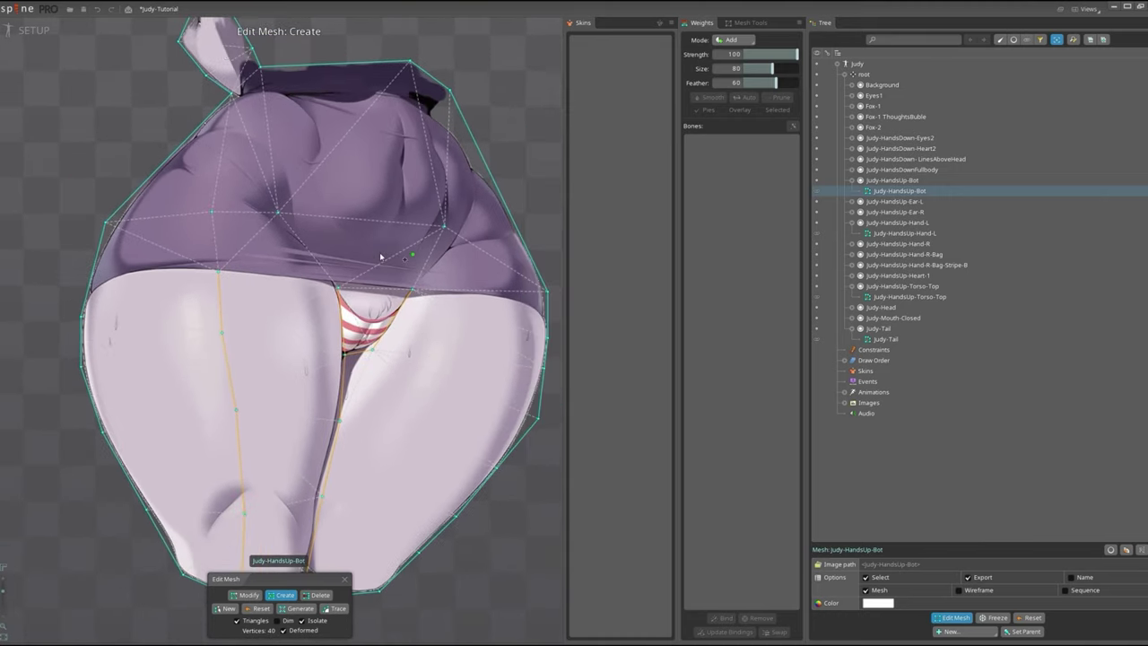
left_click(381, 287)
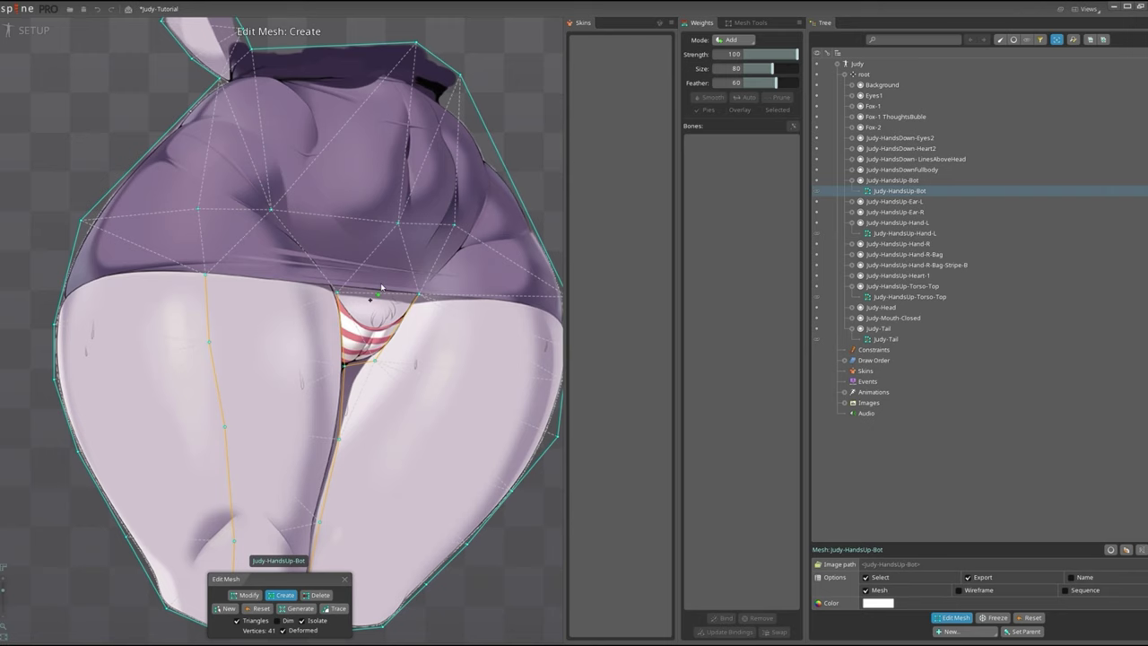
Add a hull vertex linked to the hem and a vertex on the waistband hem.
left_click(57, 300)
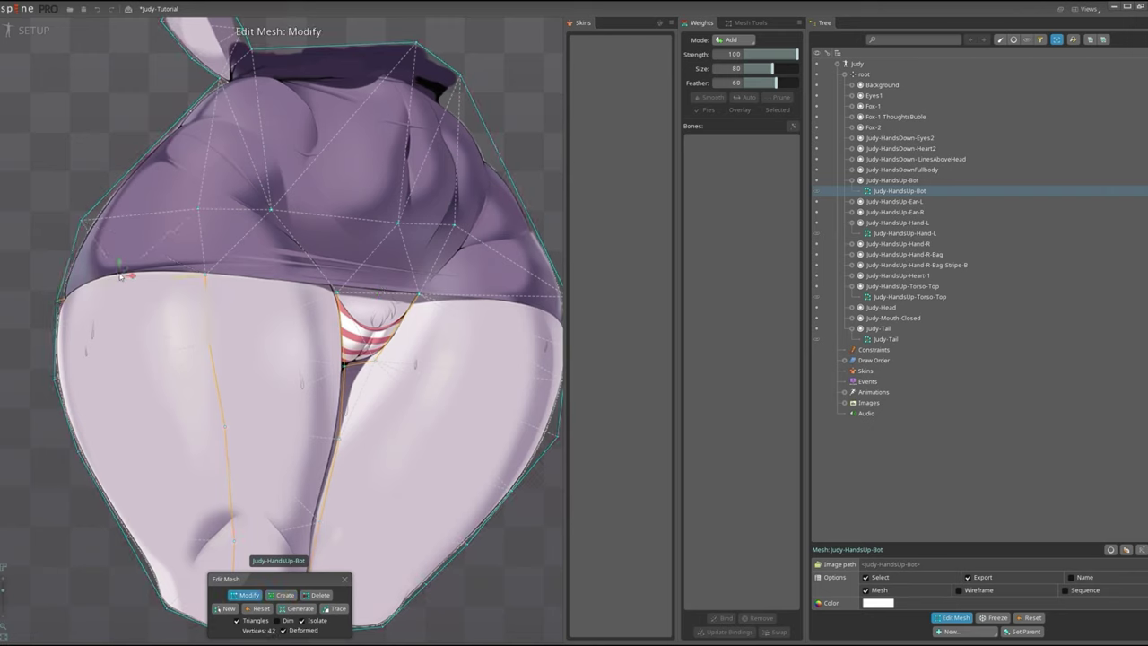
left_click(335, 289)
left_click(491, 305)
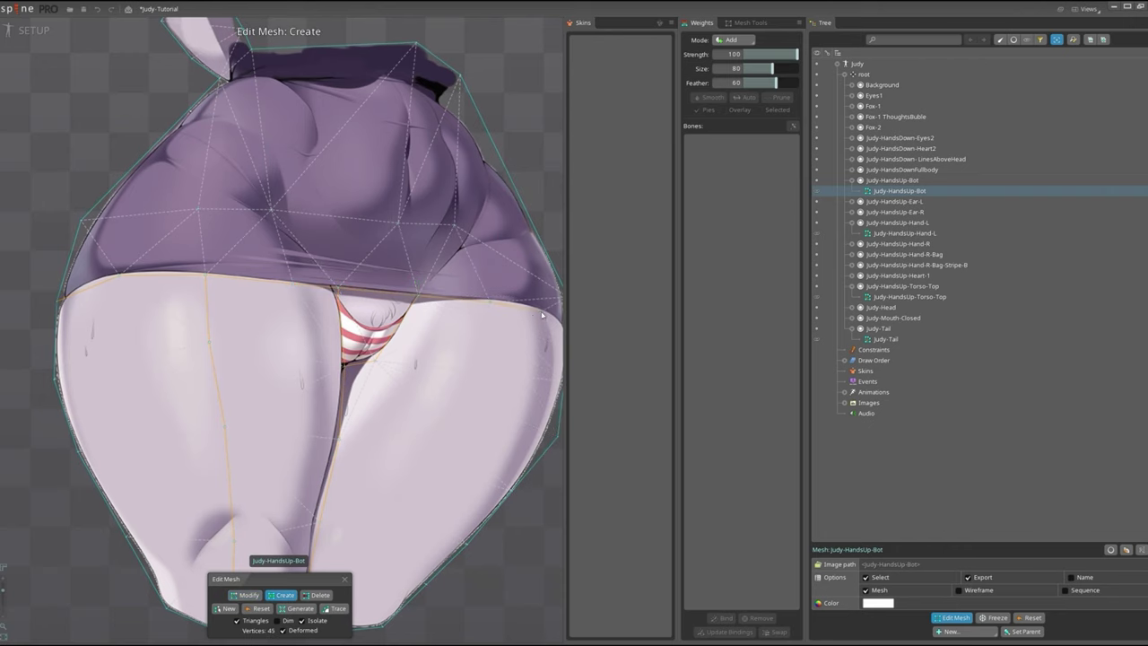
key("m")
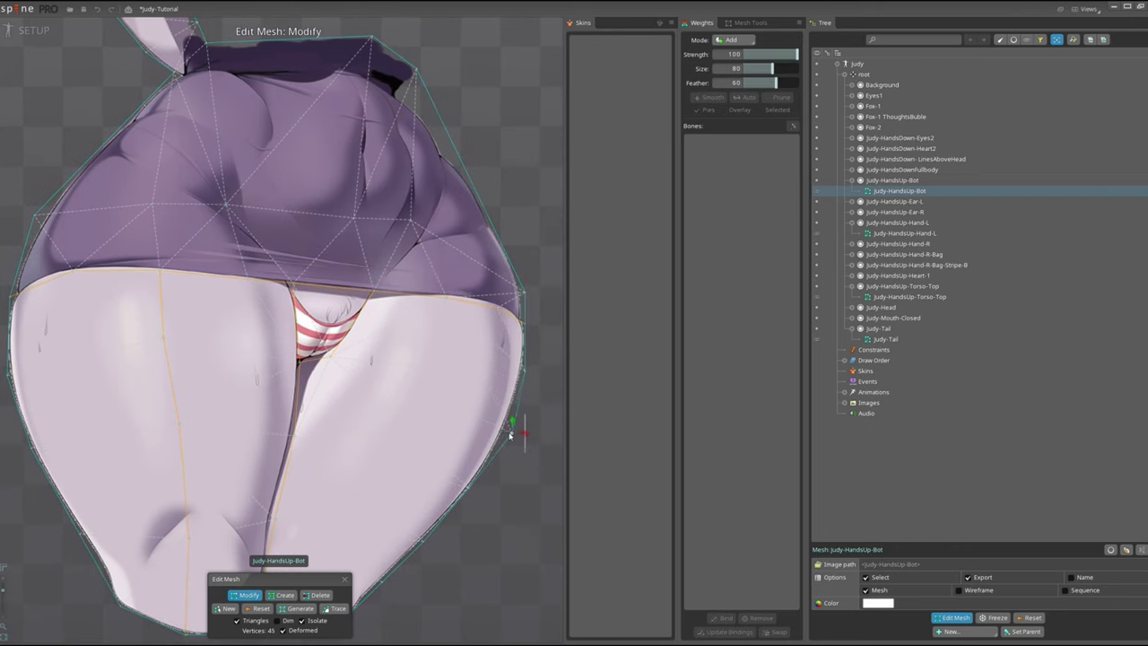
key("c")
scroll(127, 158, "up", 3)
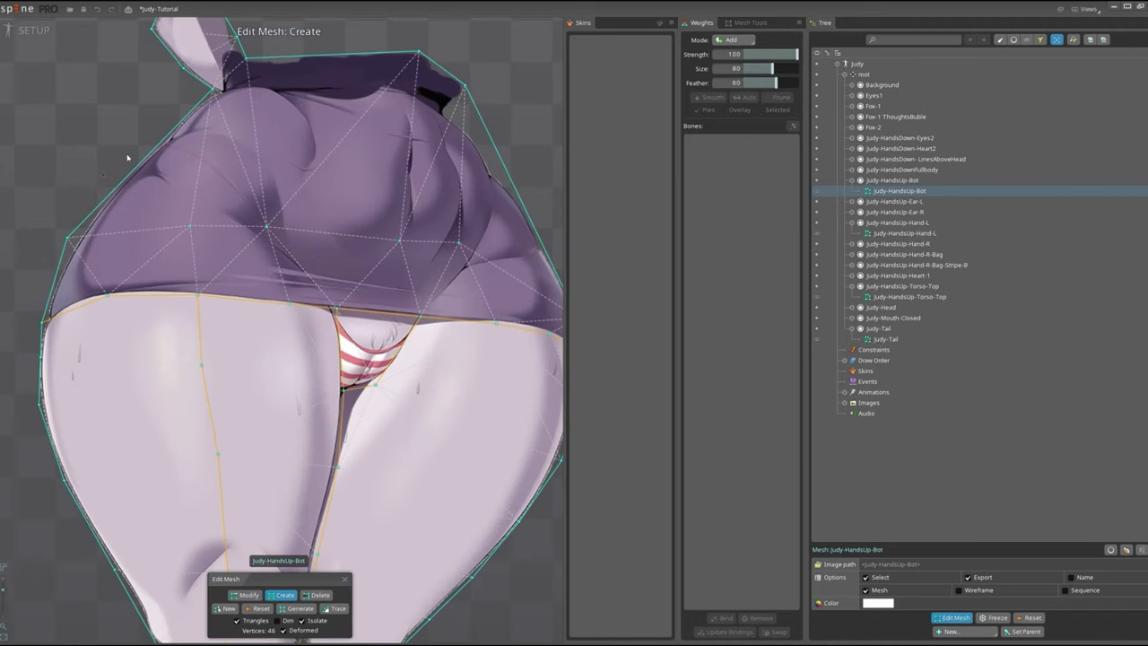
Add vertices along the skirt's right side and upper right area.
left_click(401, 292)
left_click(409, 214)
left_click(405, 143)
left_click(462, 294)
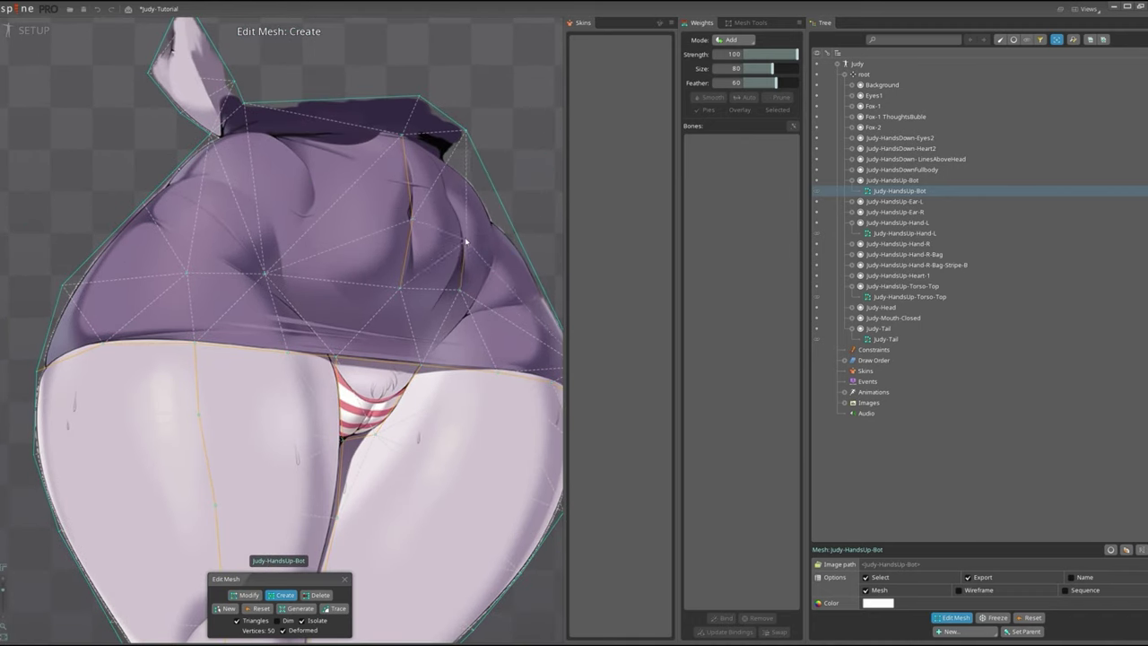
left_click(448, 151)
left_click(432, 177)
left_click(496, 194)
Add vertices along the skirt's fold line.
key("m")
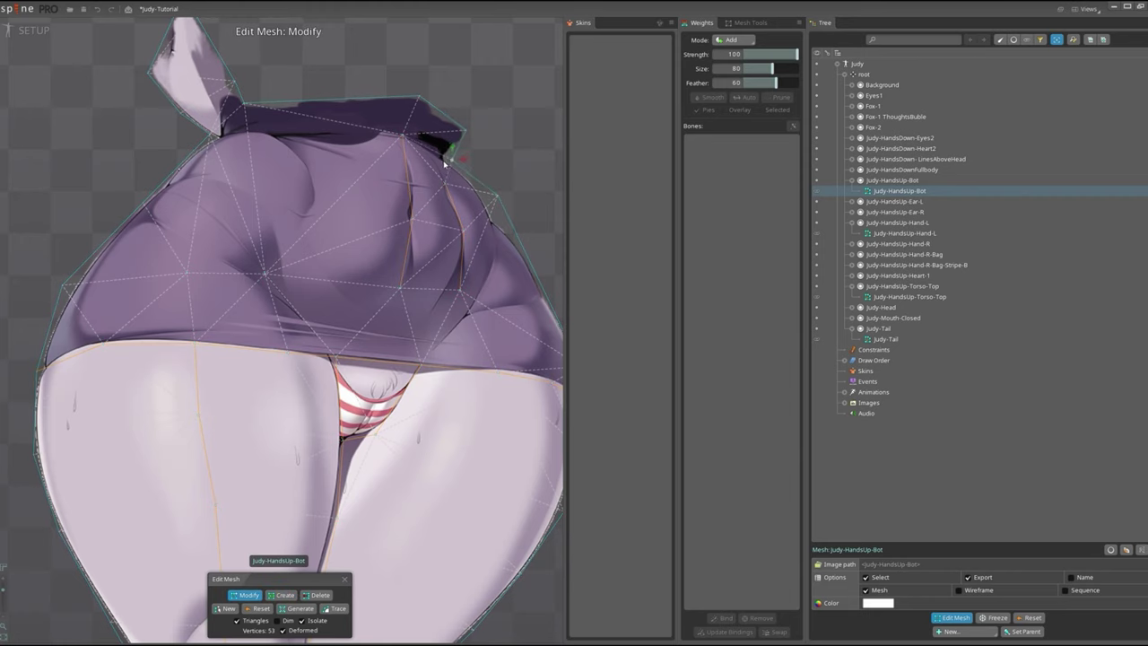
key("c")
scroll(359, 224, "down", 1)
left_click(241, 242)
left_click(271, 168)
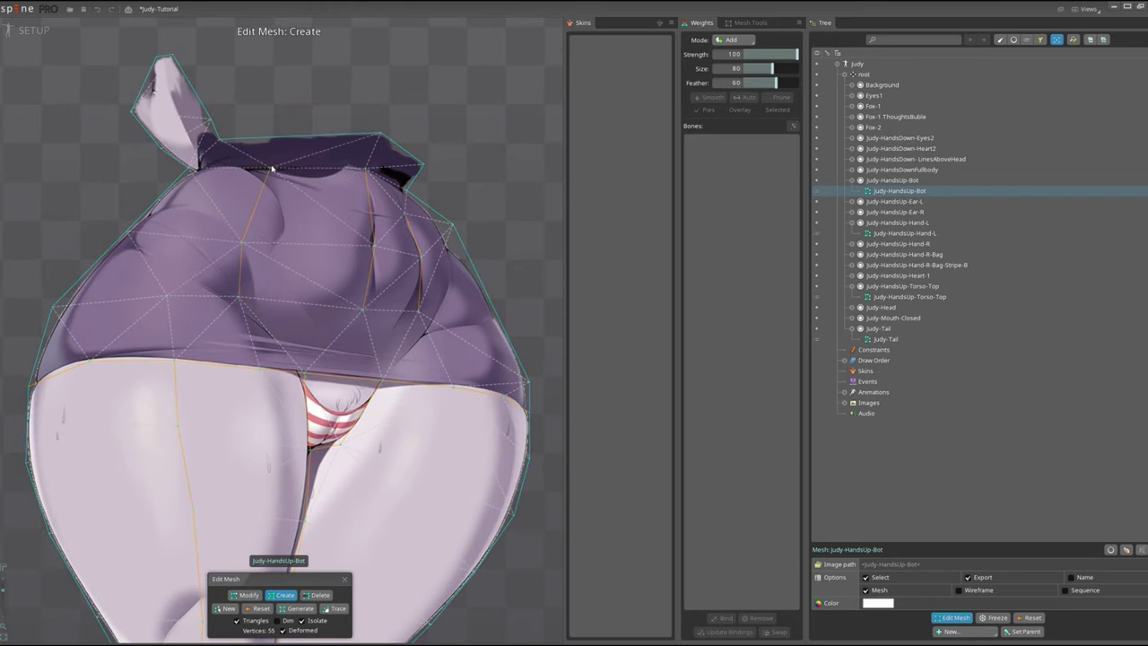
scroll(272, 168, "down", 2)
Save the 57-vertex lower-body mesh, then add a right-thigh vertex linked to the skirt edge.
key("Escape")
key("ctrl+s")
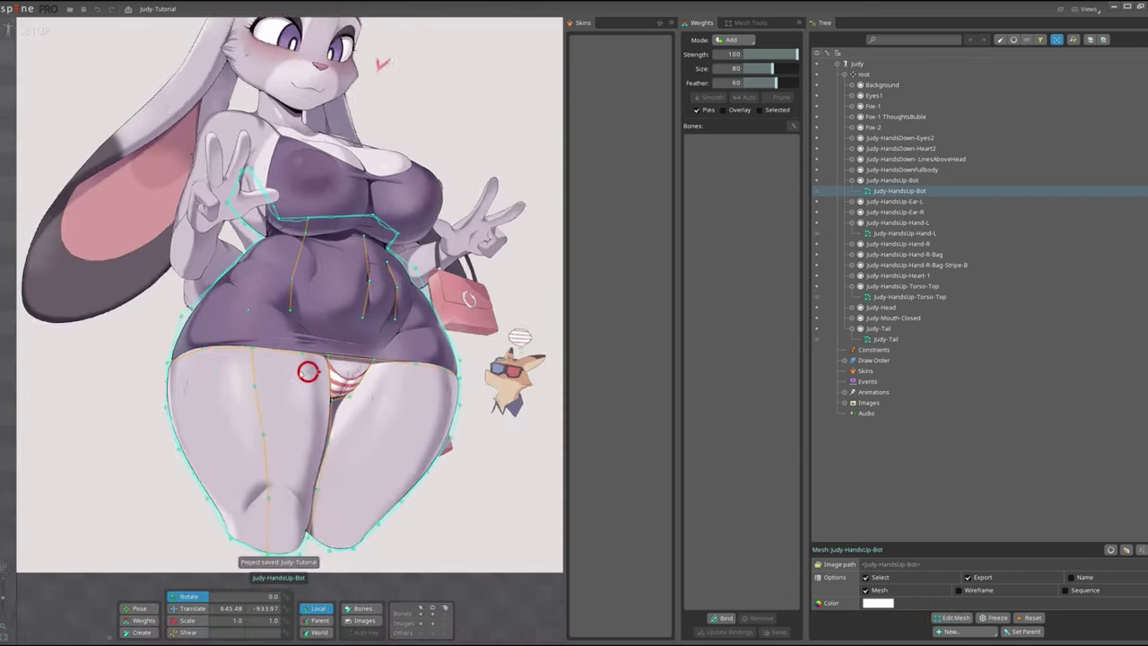
scroll(416, 290, "up", 2)
scroll(416, 290, "down", 1)
left_click(955, 617)
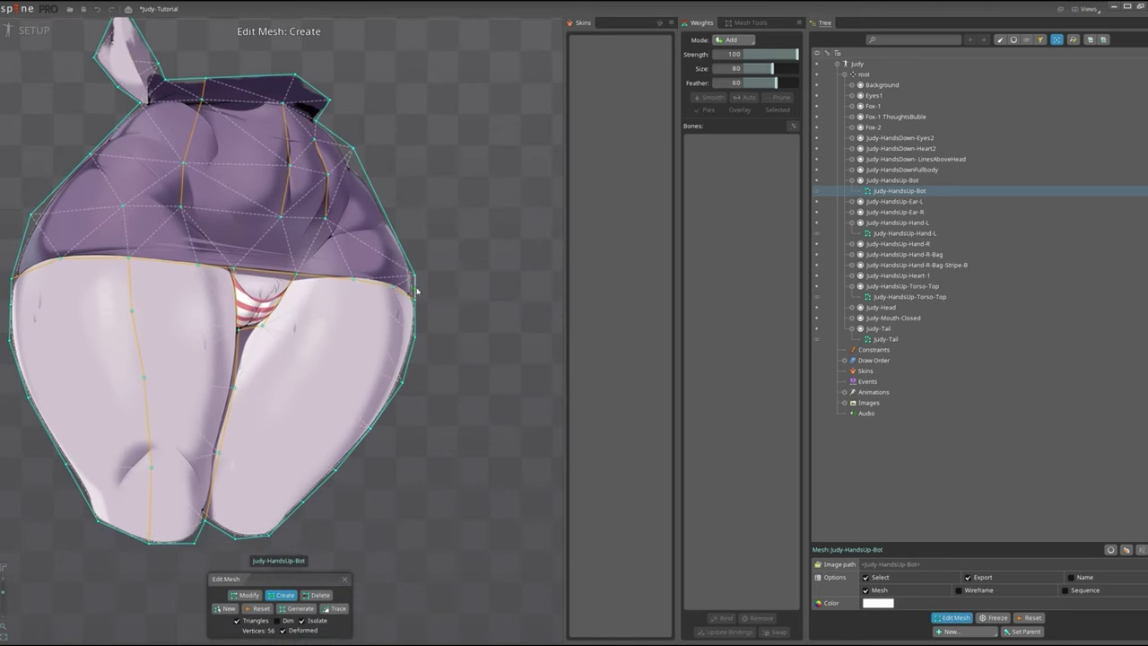
left_click_drag(363, 279, 332, 342)
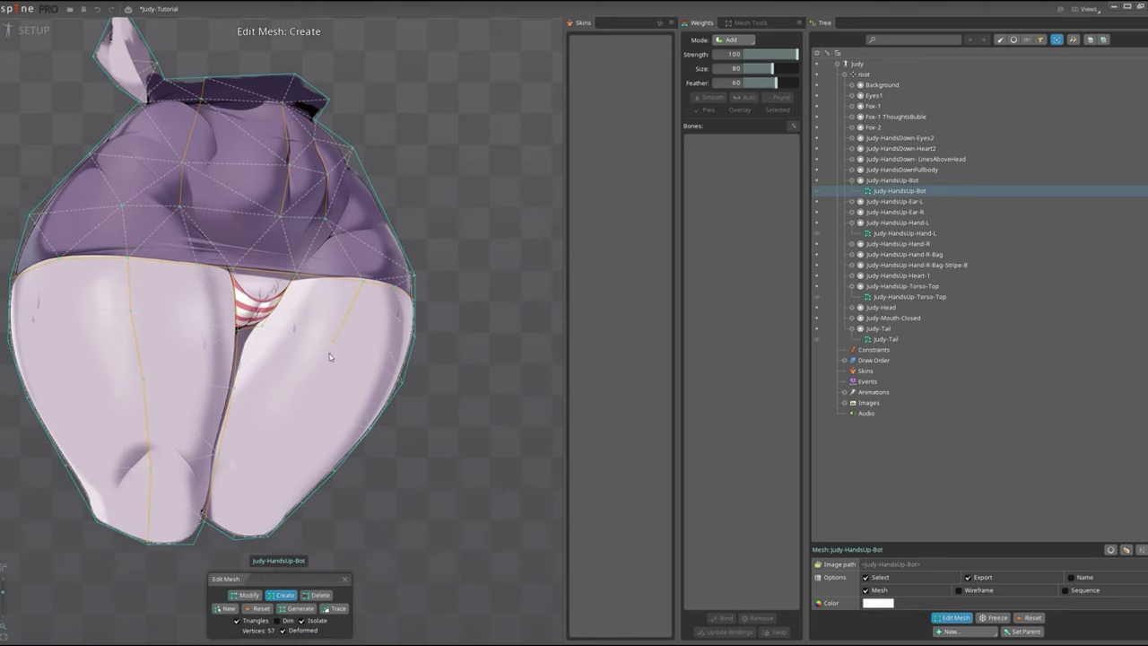
Select Judy-HandsUp-Hand-R-Bag, save, and turn it into an editable mesh.
left_click(955, 617)
key("ctrl+s")
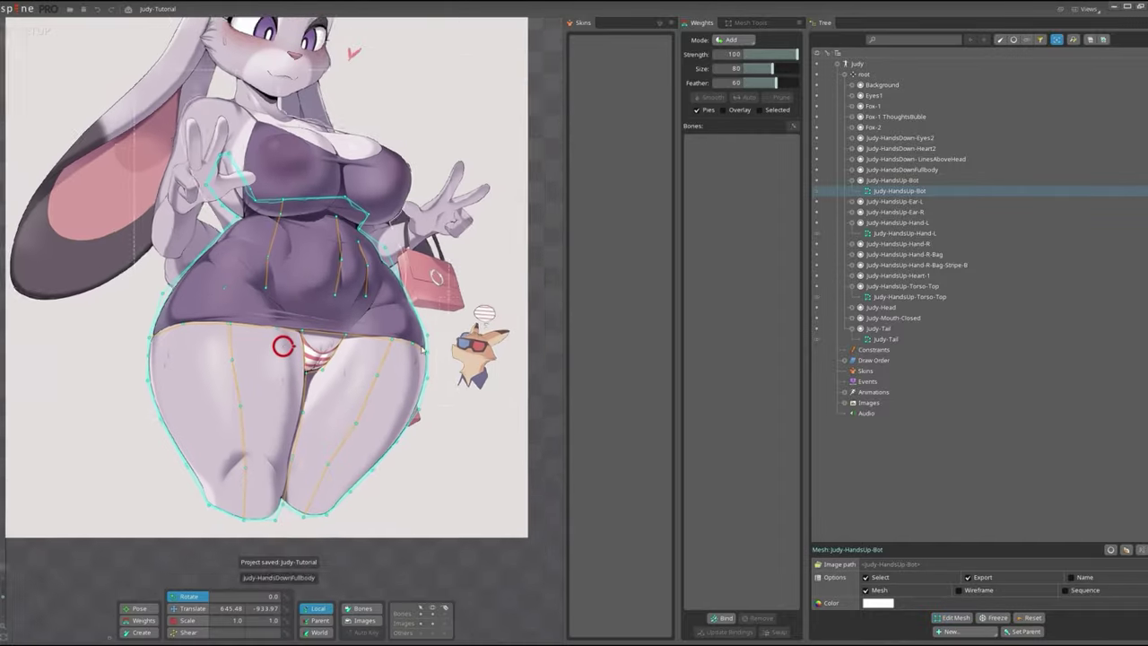
left_click(866, 604)
left_click(955, 618)
Draw a fresh bag outline from the strap top around the lower-left edge and close it.
left_click(224, 608)
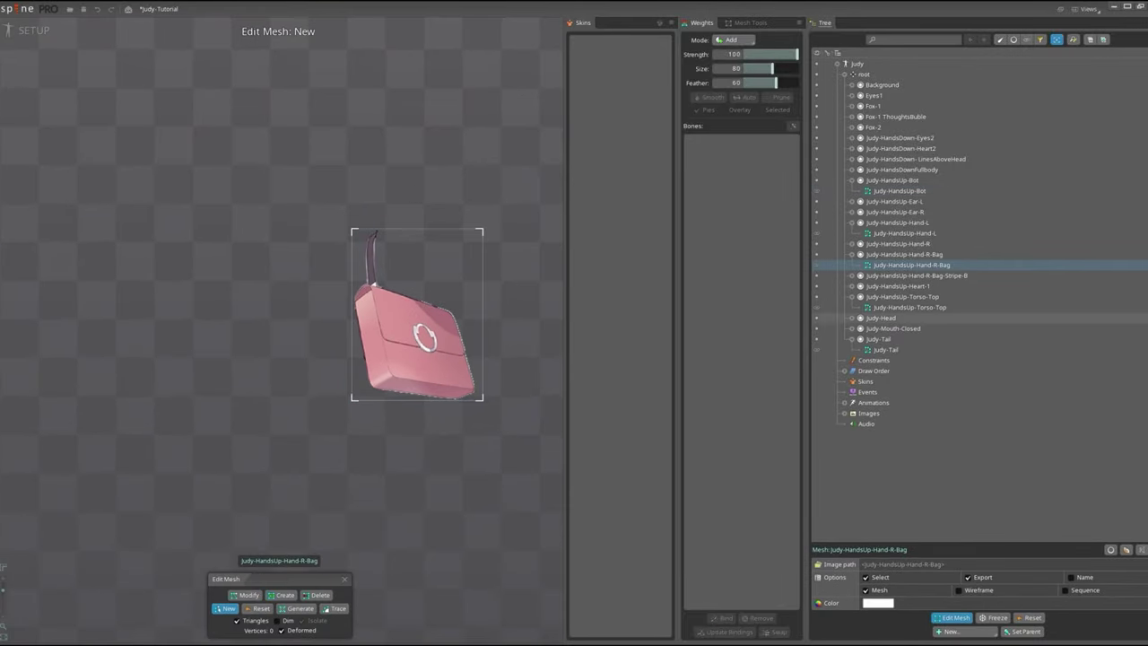
scroll(399, 253, "up", 1)
left_click(373, 222)
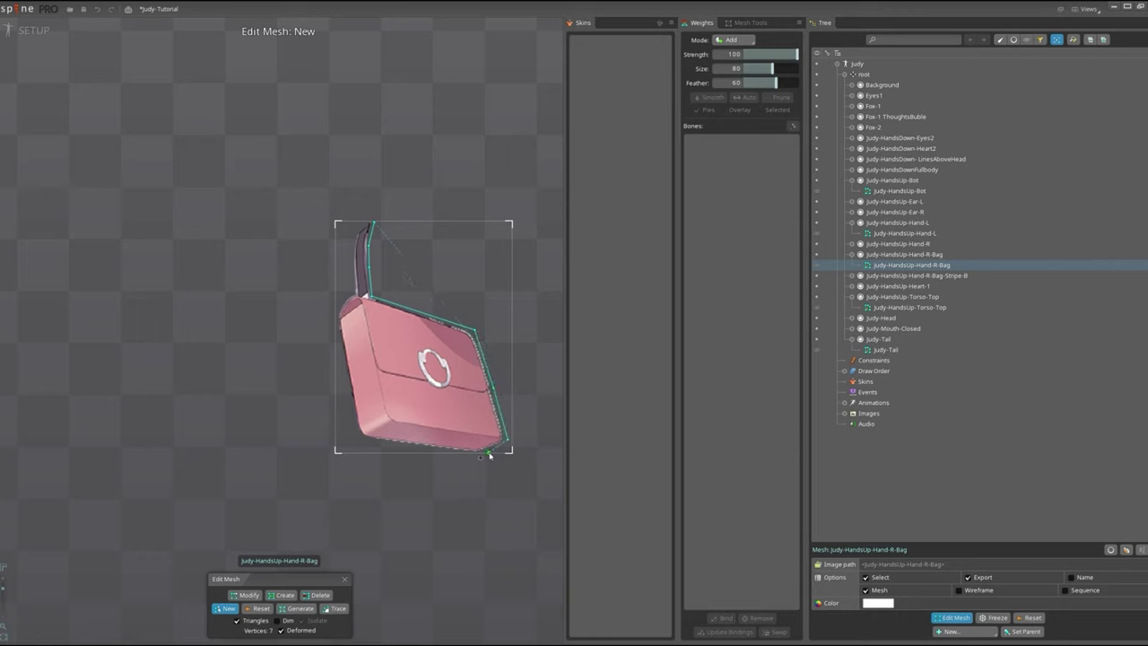
left_click(339, 406)
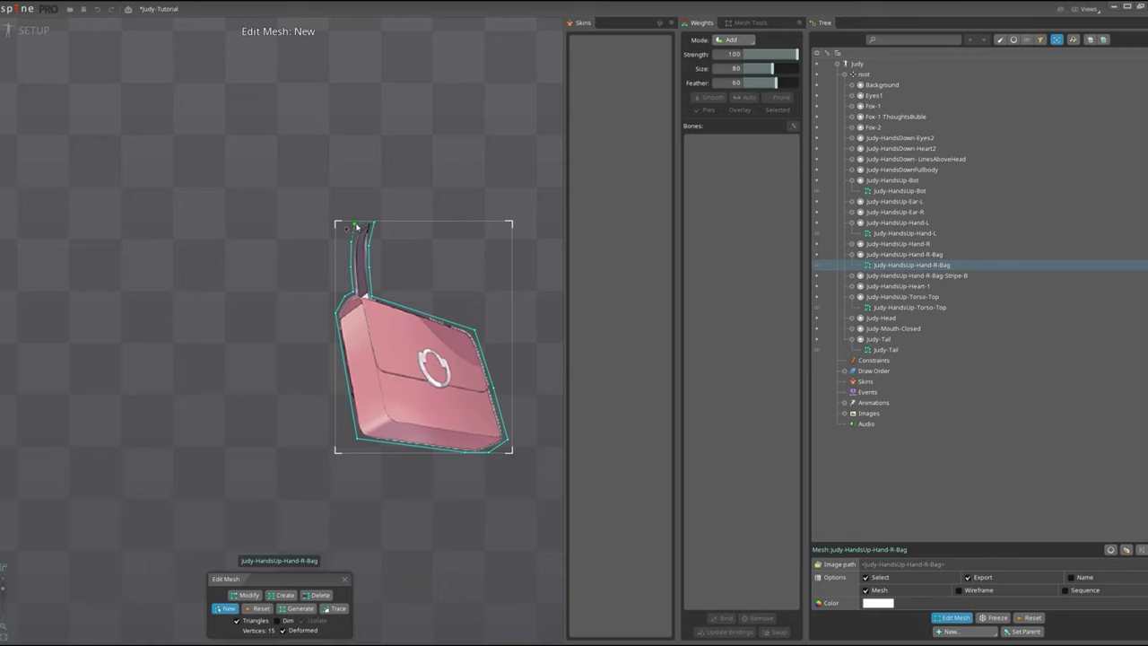
left_click(356, 226)
scroll(367, 390, "up", 1)
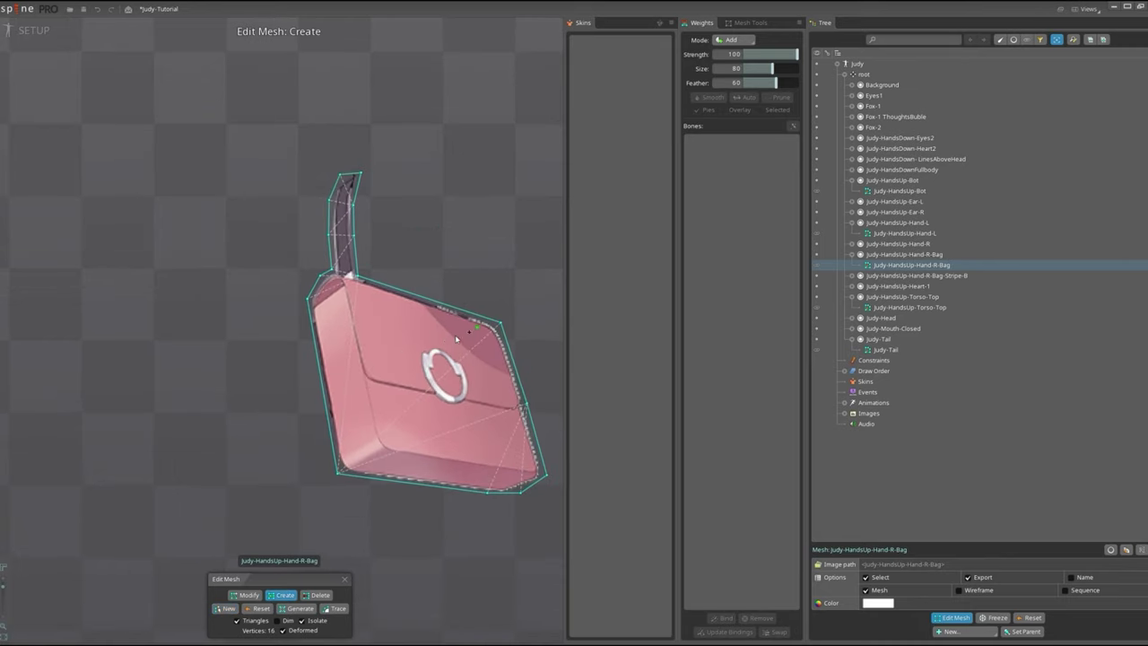
scroll(419, 260, "up", 1)
Add vertices at the strap junction, along the lower and right edges, and inside the bag.
left_click(351, 293)
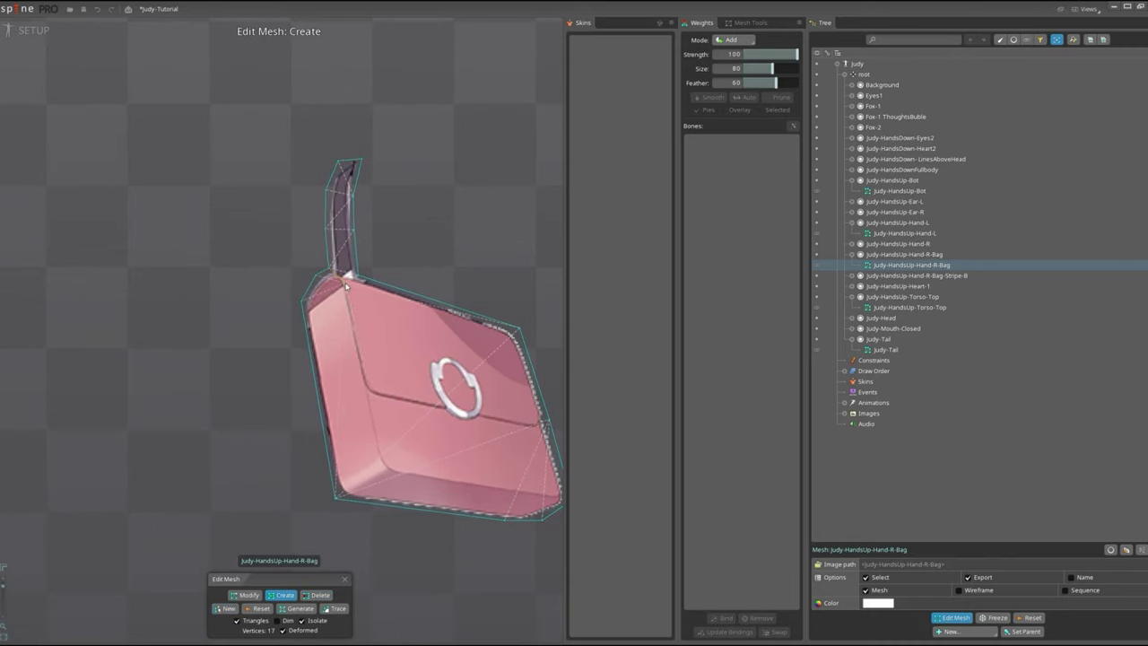
left_click(358, 358)
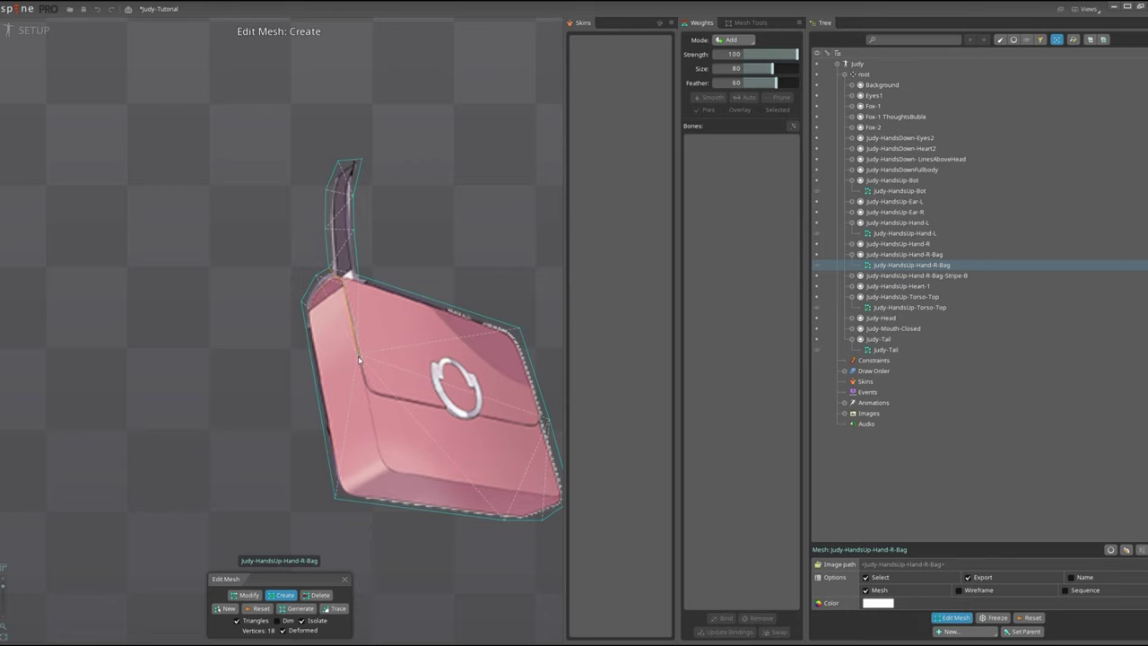
left_click(480, 422)
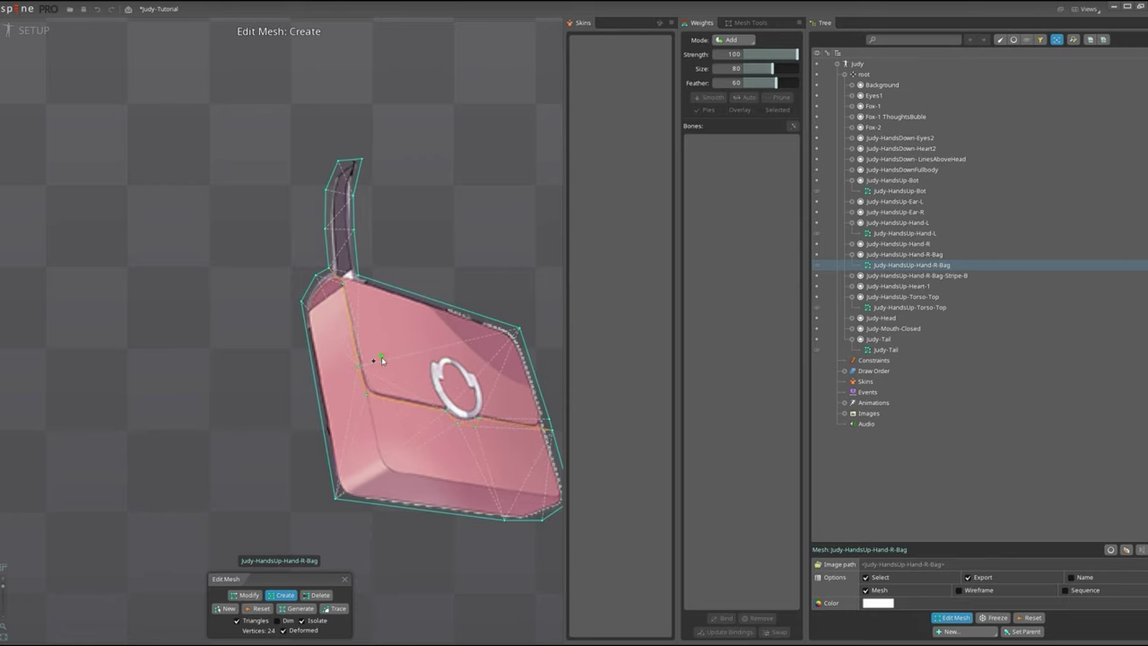
scroll(381, 360, "down", 1)
left_click(513, 430)
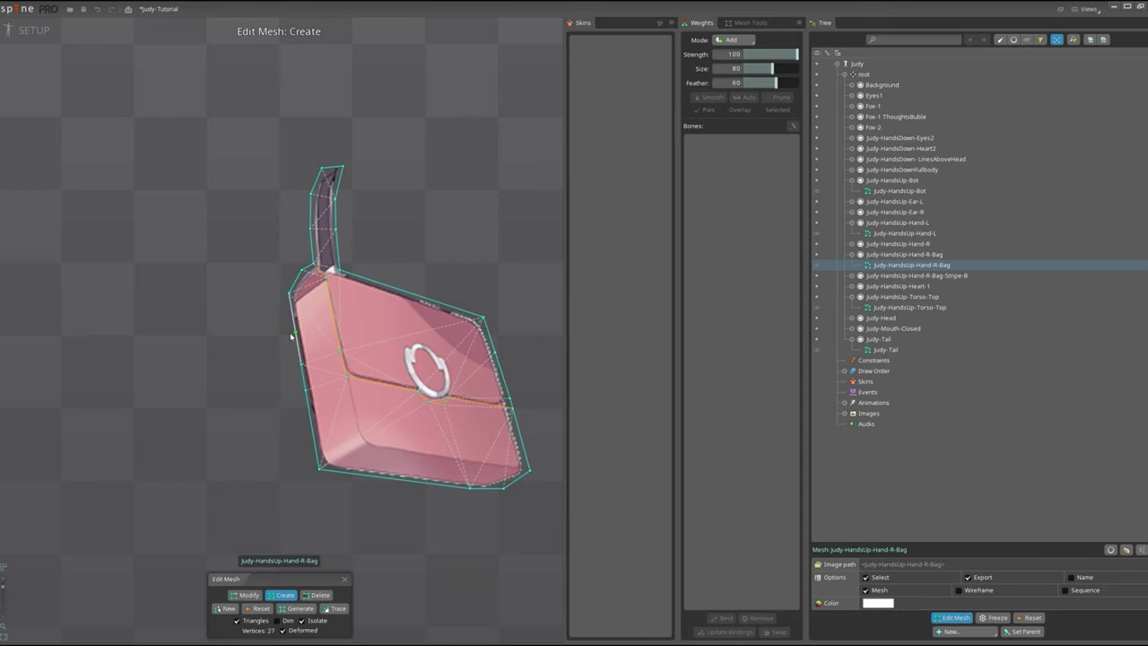
left_click(333, 318)
left_click(384, 345)
left_click(382, 285)
left_click(450, 308)
scroll(442, 414, "up", 1)
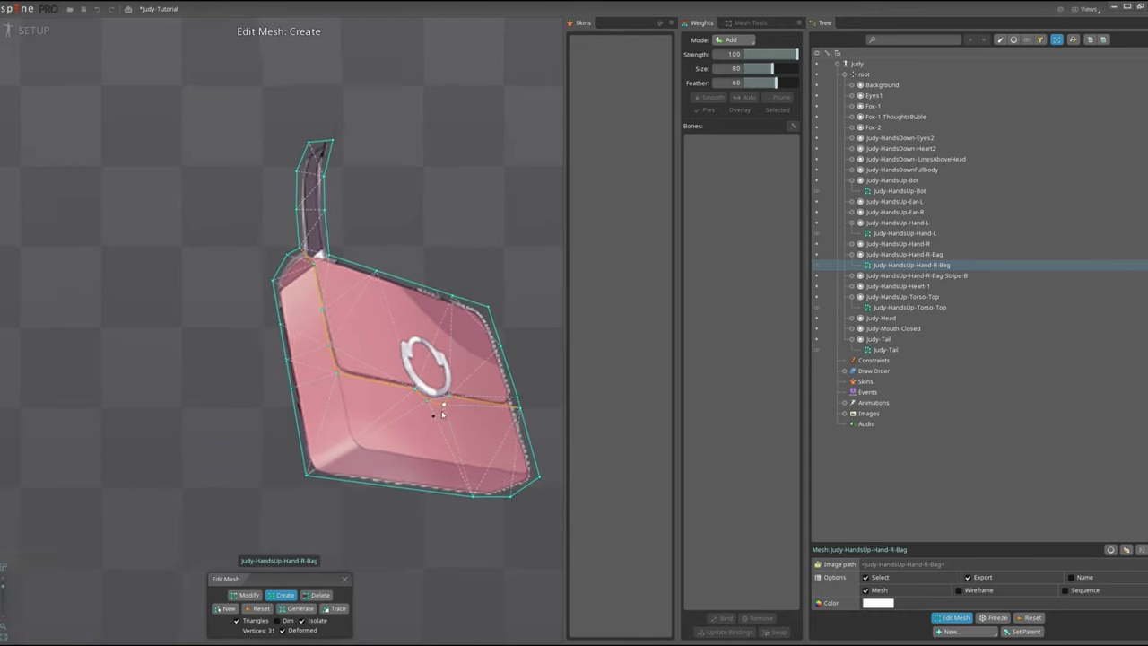
left_click(326, 342)
Add vertices near the bag's bottom edge, right corner and flap.
key("m")
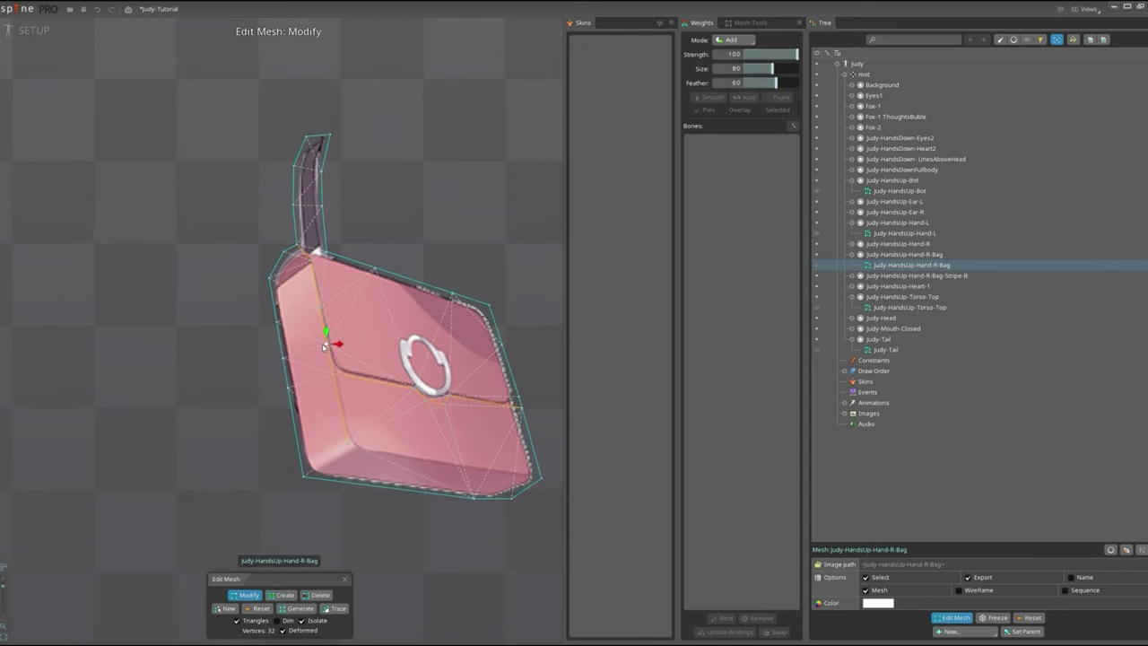
key("c")
left_click(451, 466)
left_click(531, 479)
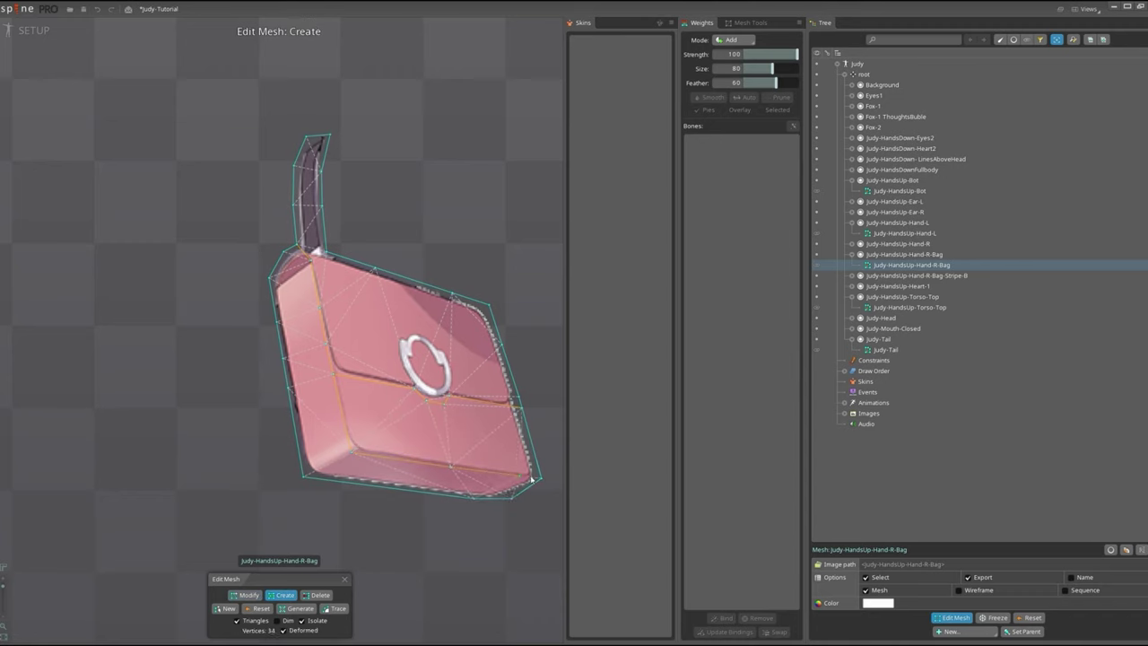
scroll(363, 413, "up", 1)
left_click(355, 344)
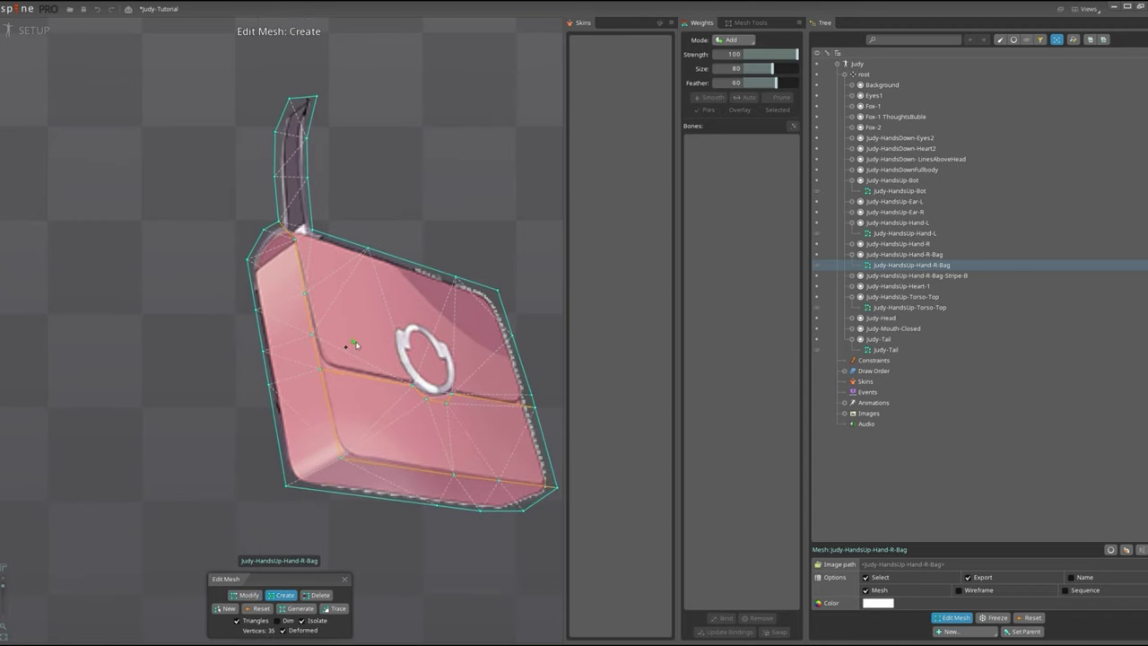
scroll(355, 345, "up", 1)
left_click(408, 366)
left_click(391, 357)
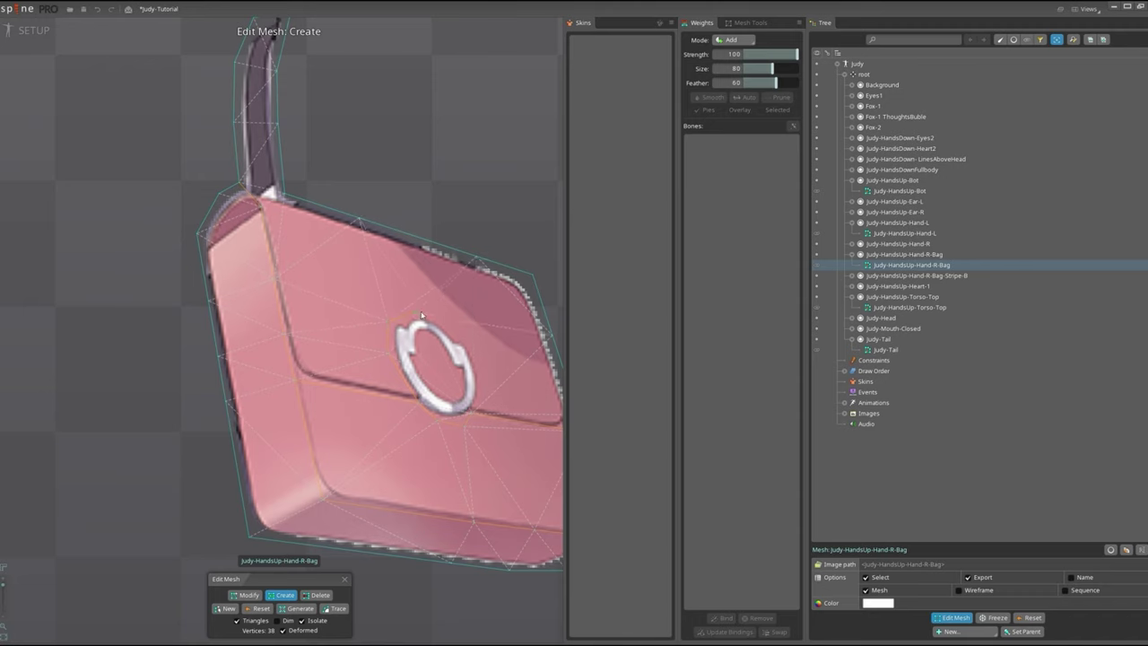
Add vertices around the clasp and bag bottom, save the 42-vertex mesh, then select the strap stripe.
left_click(494, 391)
left_click(476, 414)
scroll(476, 414, "down", 1)
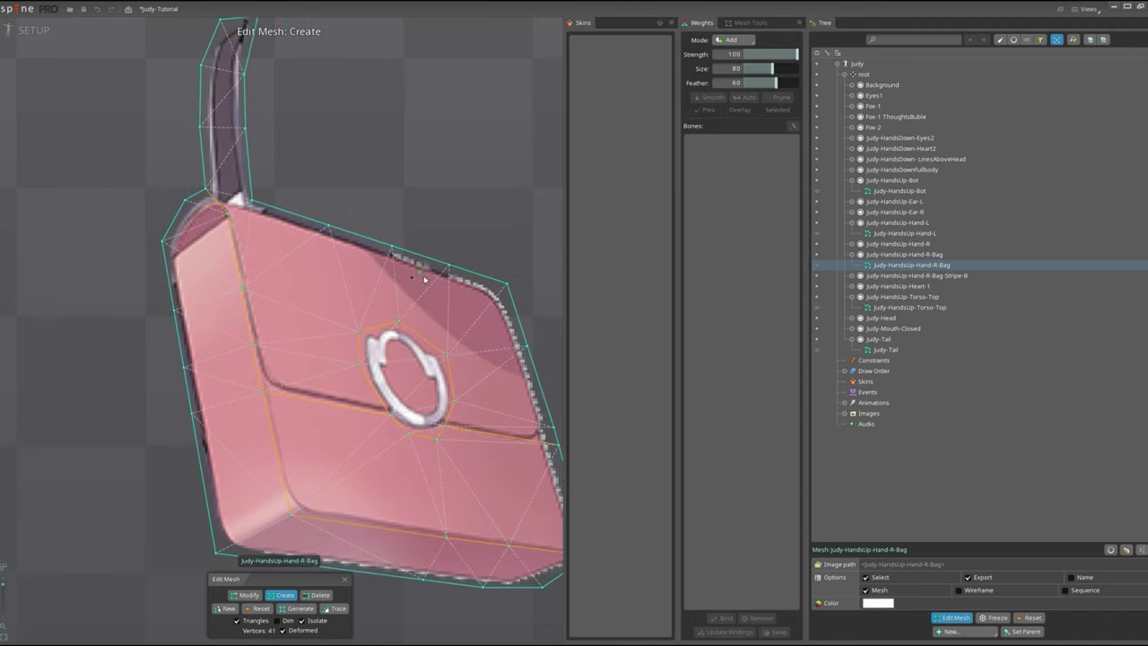
scroll(289, 448, "up", 2)
scroll(289, 449, "down", 1)
left_click(269, 446)
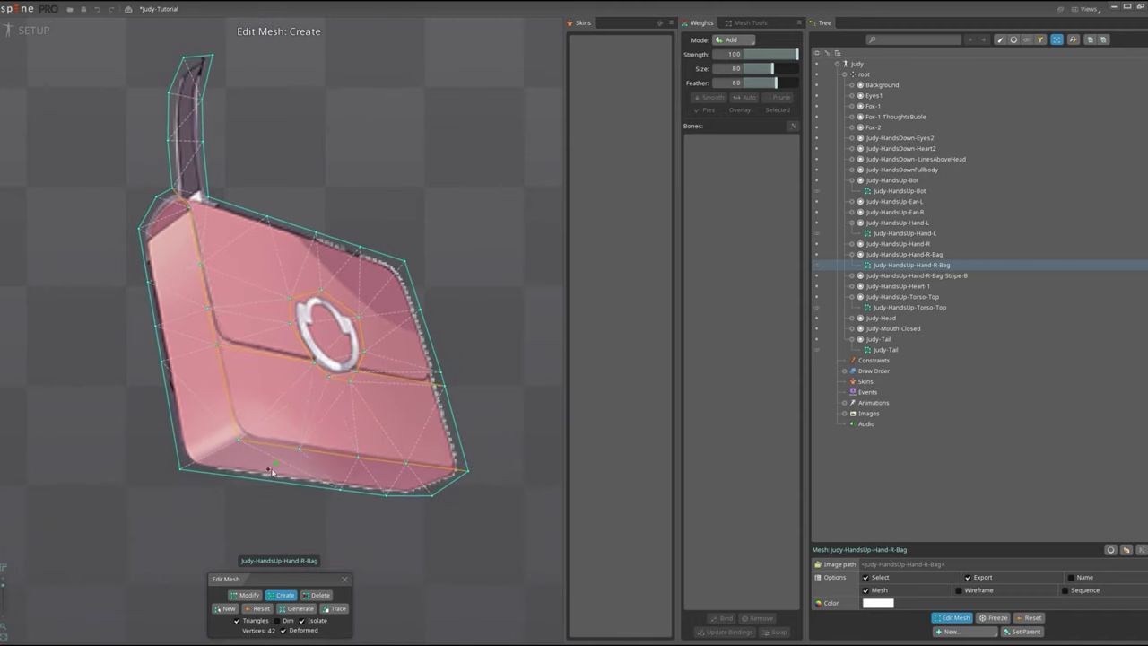
left_click(272, 476)
scroll(272, 476, "down", 1)
key("ctrl+s")
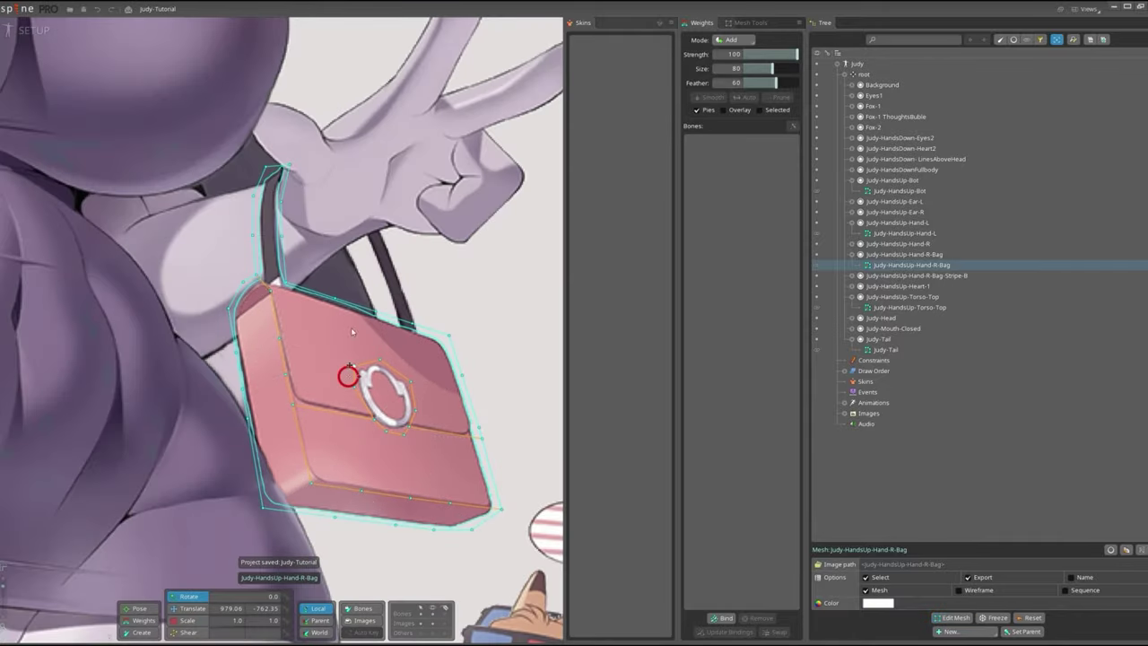
left_click(389, 278)
left_click(954, 617)
Trace a closed outline around the Hand-R-Bag-Stripe-B strap and add interior vertices along its length.
left_click(346, 196)
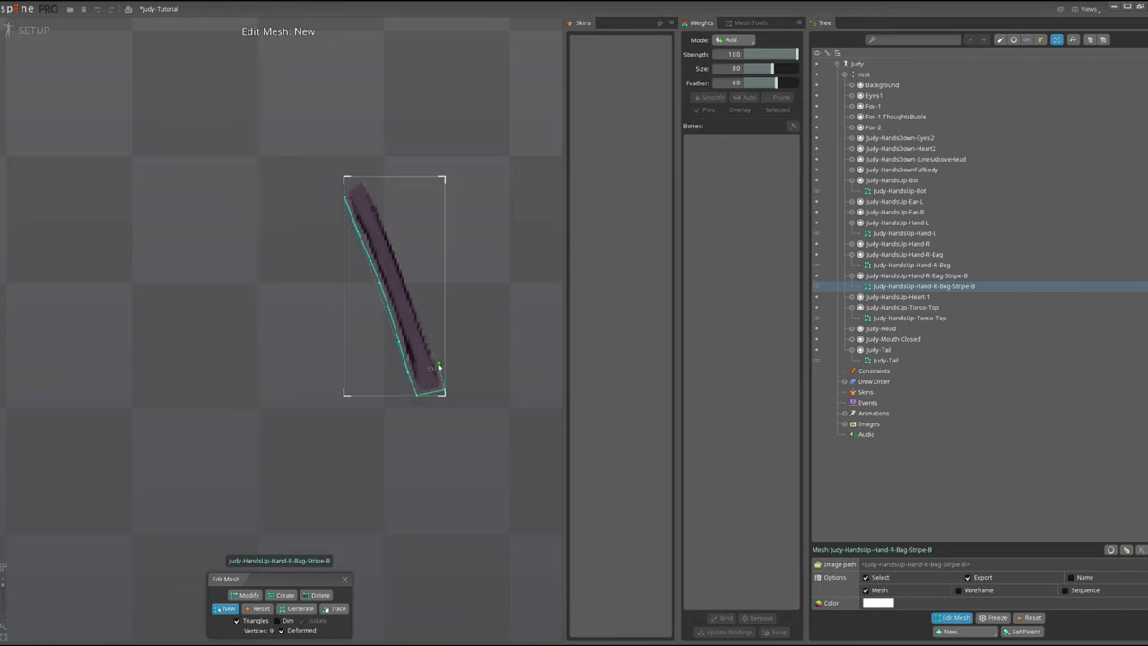
left_click(427, 333)
left_click(415, 299)
left_click(350, 186)
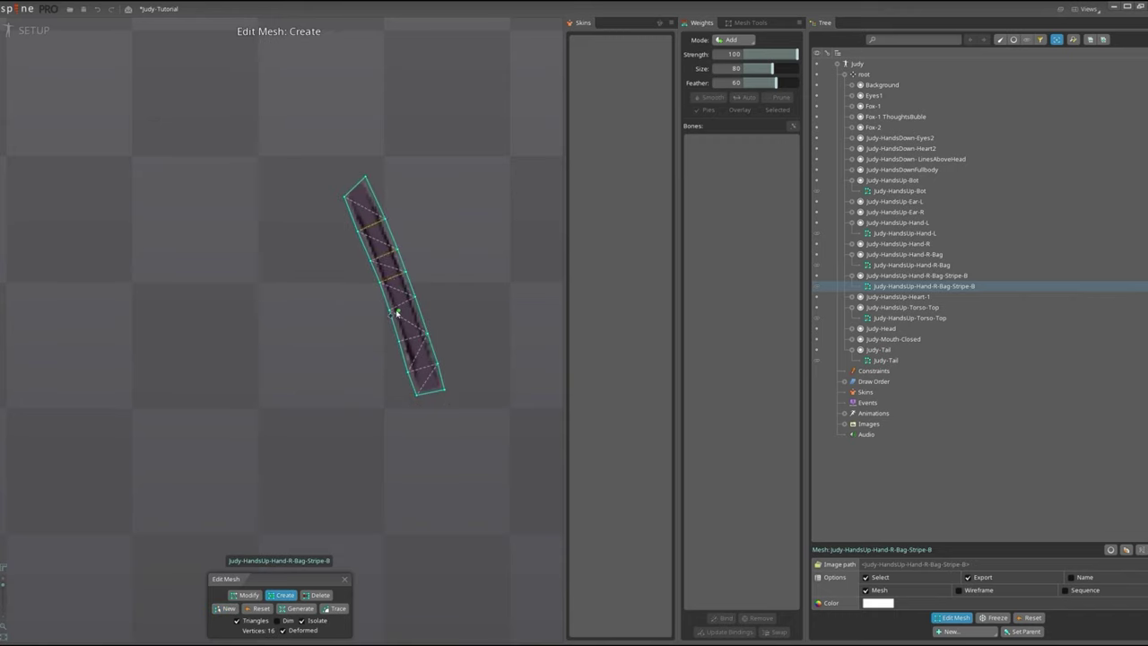
left_click(431, 344)
left_click(402, 295)
scroll(359, 320, "down", 2)
scroll(320, 300, "up", 1)
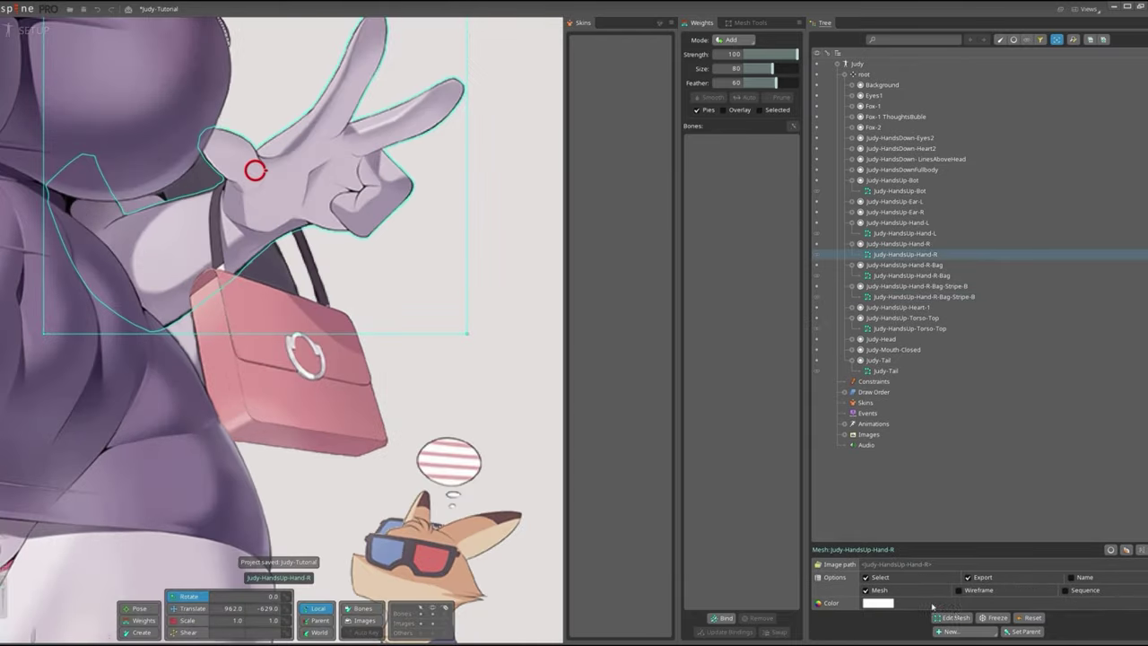
Start a new outline for Judy-HandsUp-Hand-R, tracing the forearm underside toward the thumb.
left_click(953, 617)
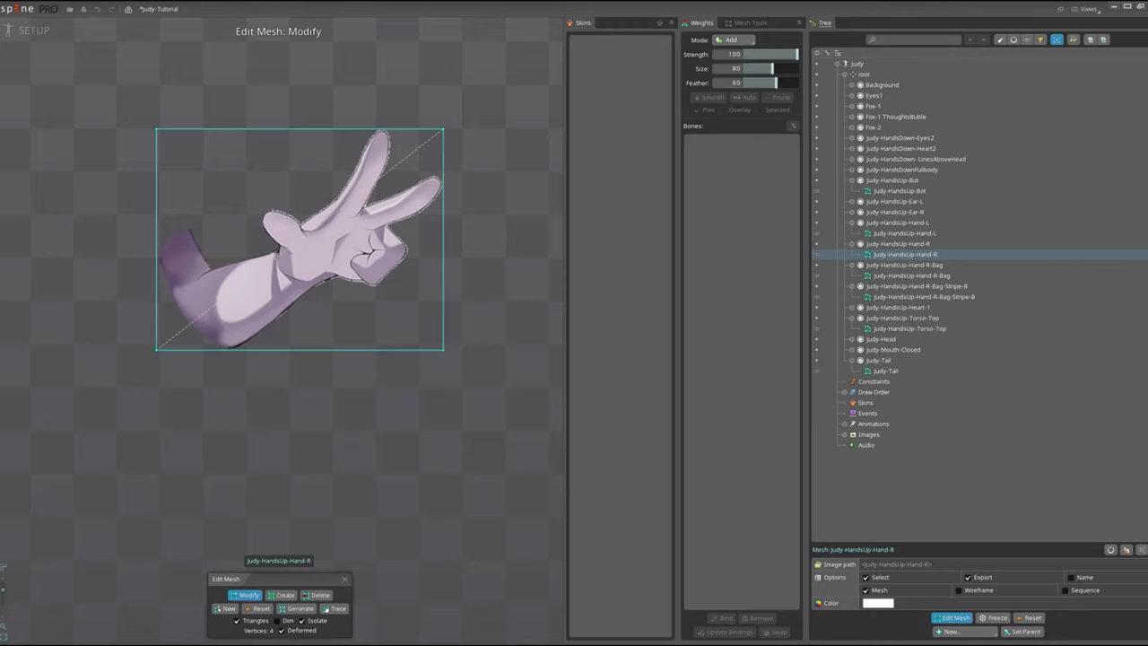
scroll(72, 209, "up", 2)
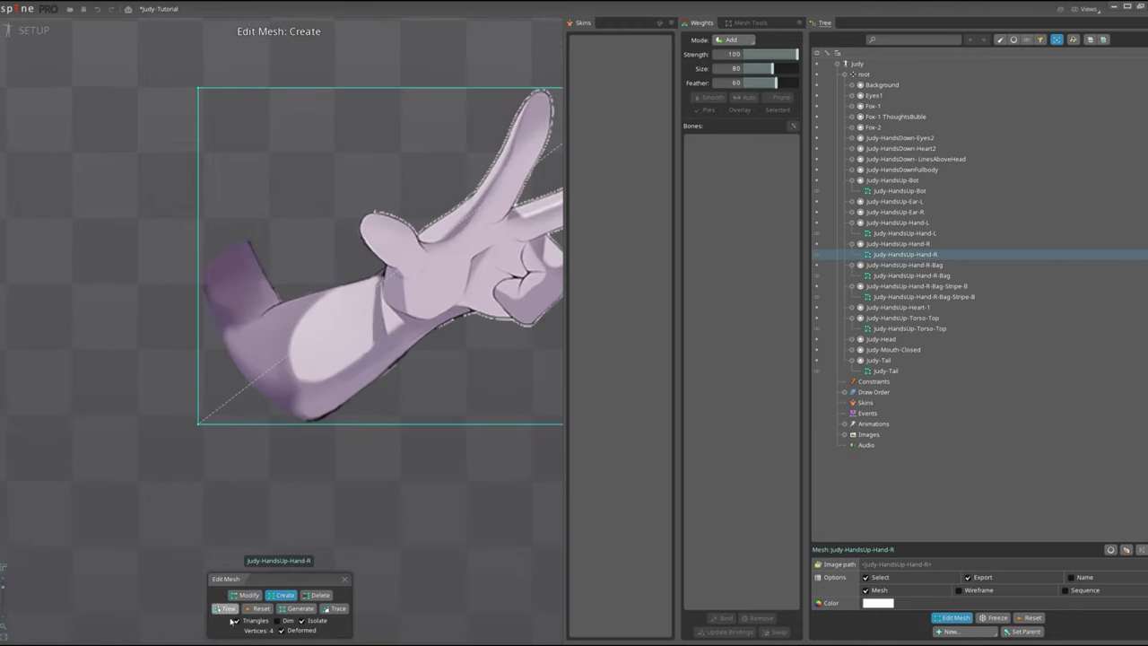
left_click(224, 608)
left_click(199, 287)
left_click(231, 381)
left_click(292, 422)
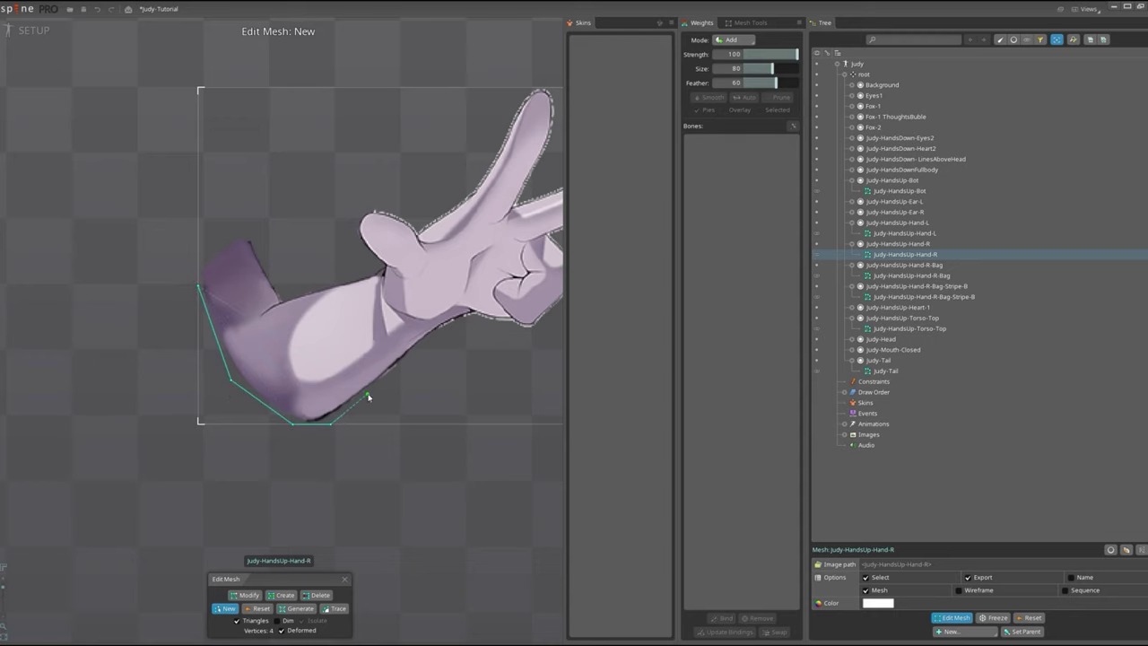
left_click(497, 323)
left_click(532, 332)
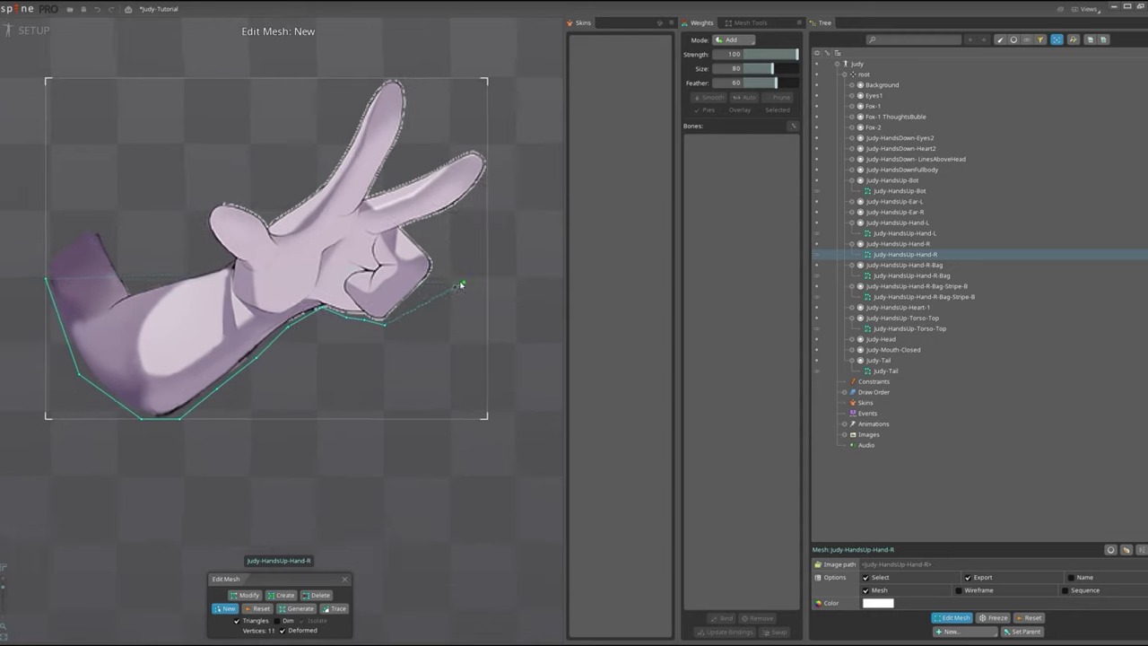
Continue the hand outline around the thumb and index finger and close it.
left_click(442, 262)
left_click(402, 225)
left_click(429, 218)
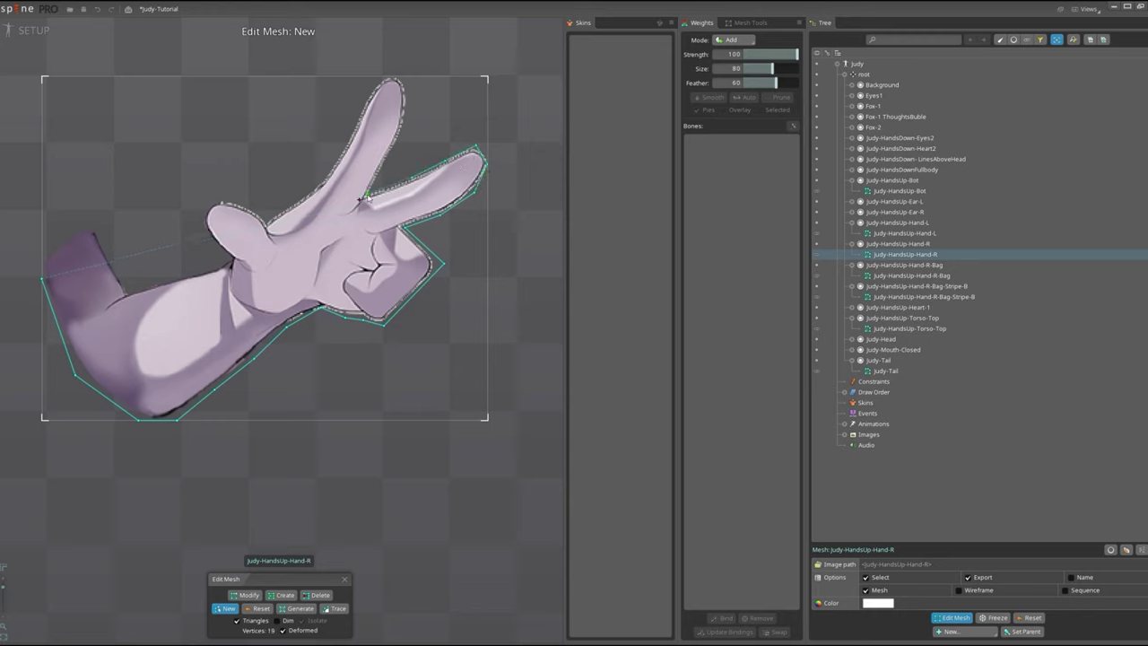
left_click(392, 165)
left_click(403, 130)
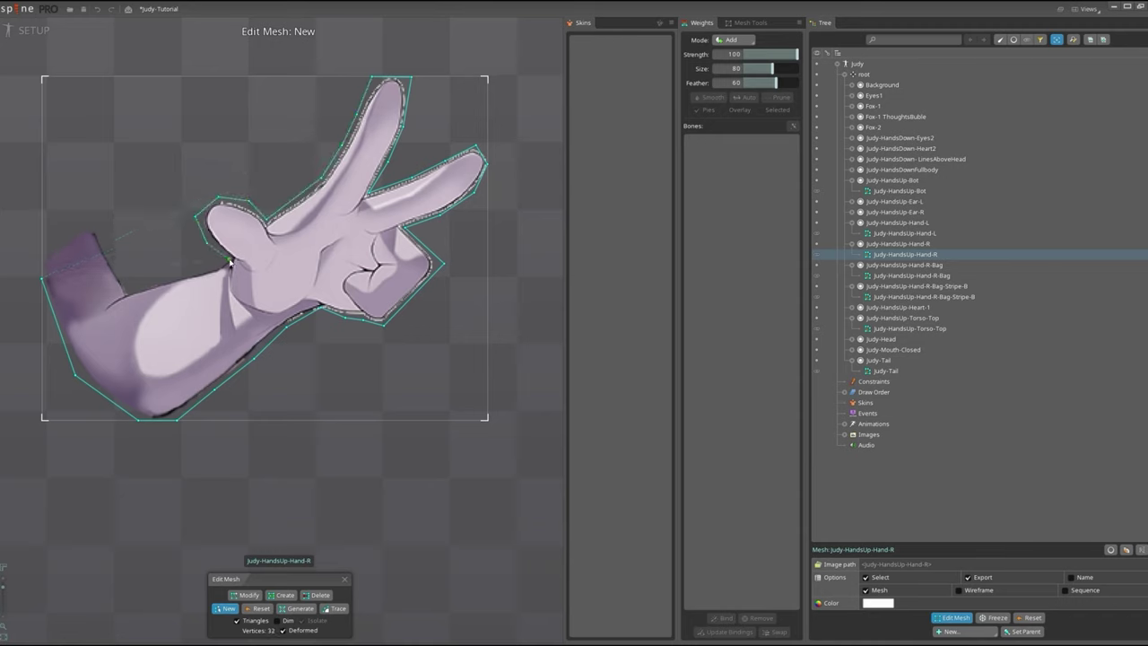
left_click(42, 265)
Add interior edges across the palm and finger bases, then save the 46-vertex hand mesh.
scroll(130, 372, "up", 2)
scroll(130, 372, "up", 2)
left_click_drag(218, 227, 185, 293)
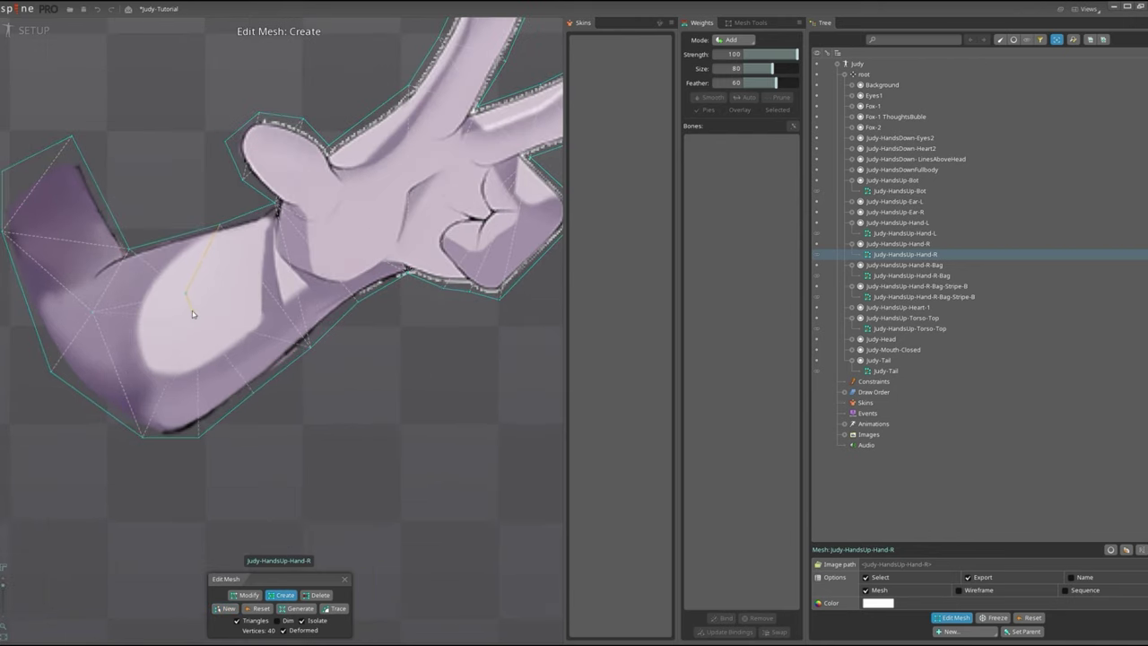
key("Delete")
left_click_drag(335, 154, 363, 204)
left_click_drag(459, 214, 408, 231)
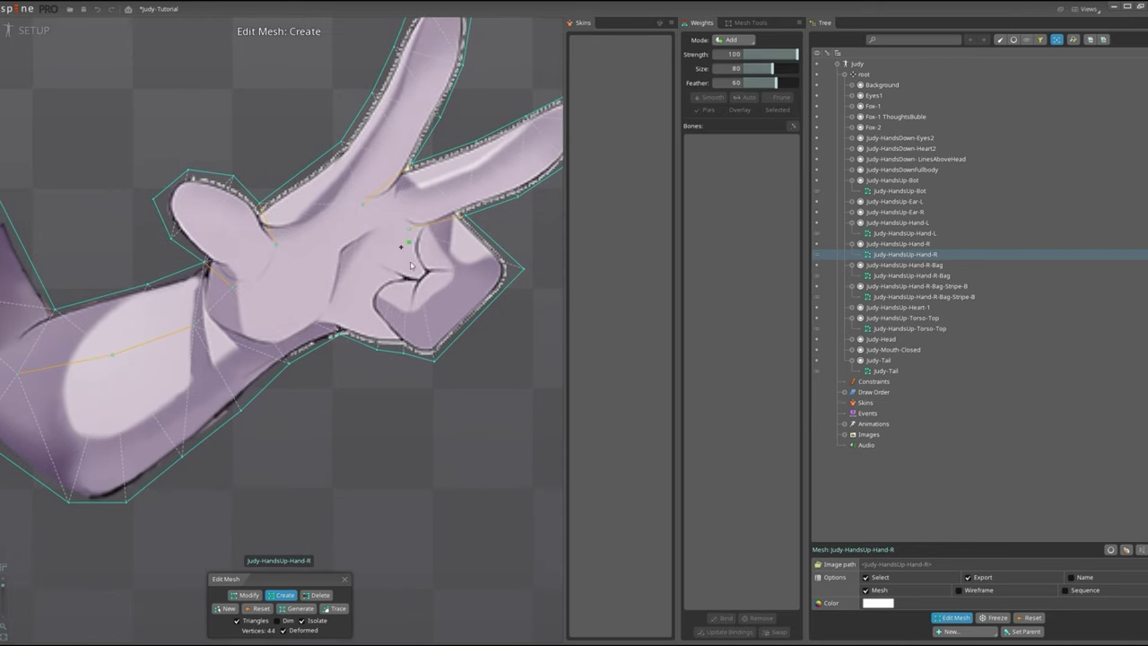
scroll(356, 321, "down", 3)
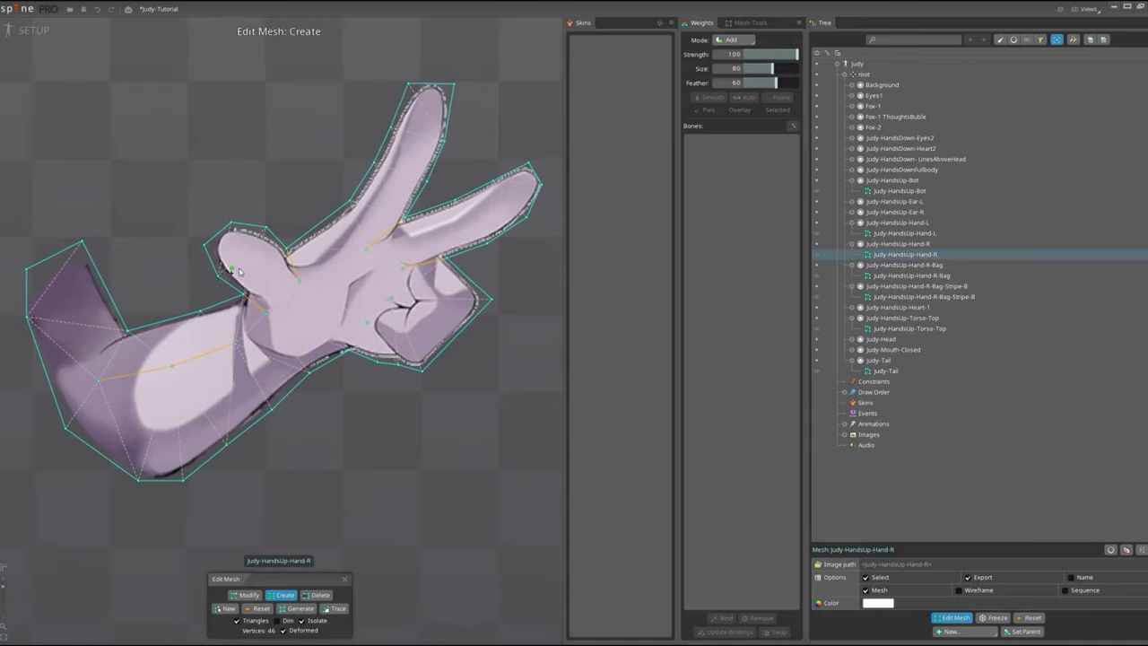
scroll(205, 241, "down", 4)
key("Escape")
key("ctrl+s")
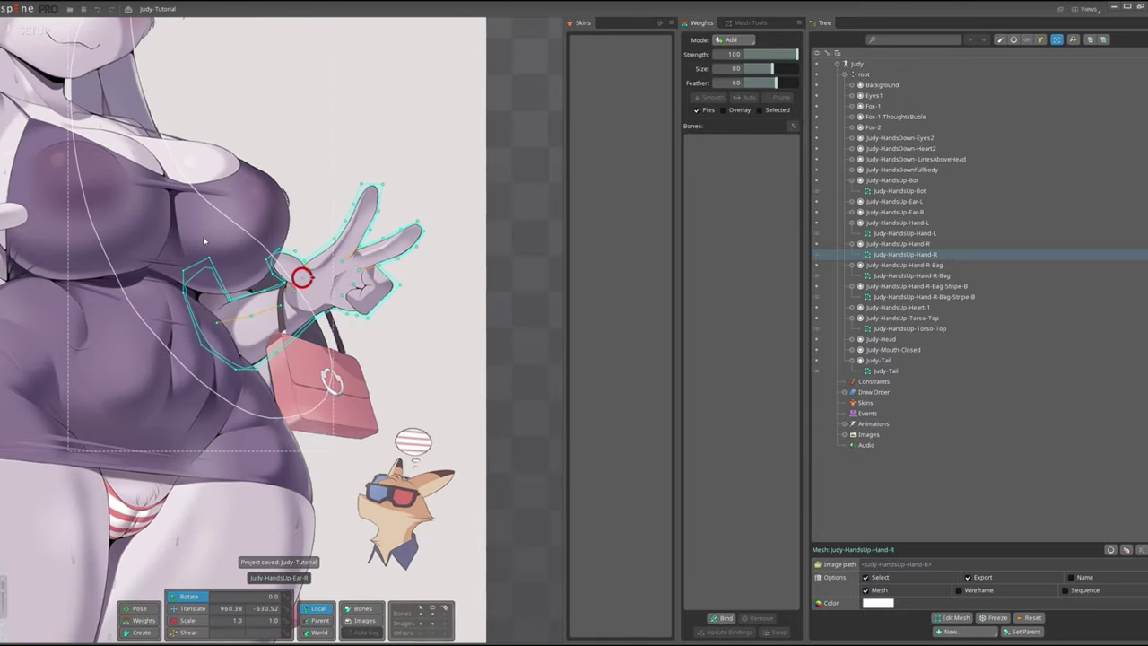
Open Judy-HandsUp-Ear-R's mesh, discard its default, and trace the ear tip and lower edge.
scroll(204, 240, "down", 3)
double_click(267, 382)
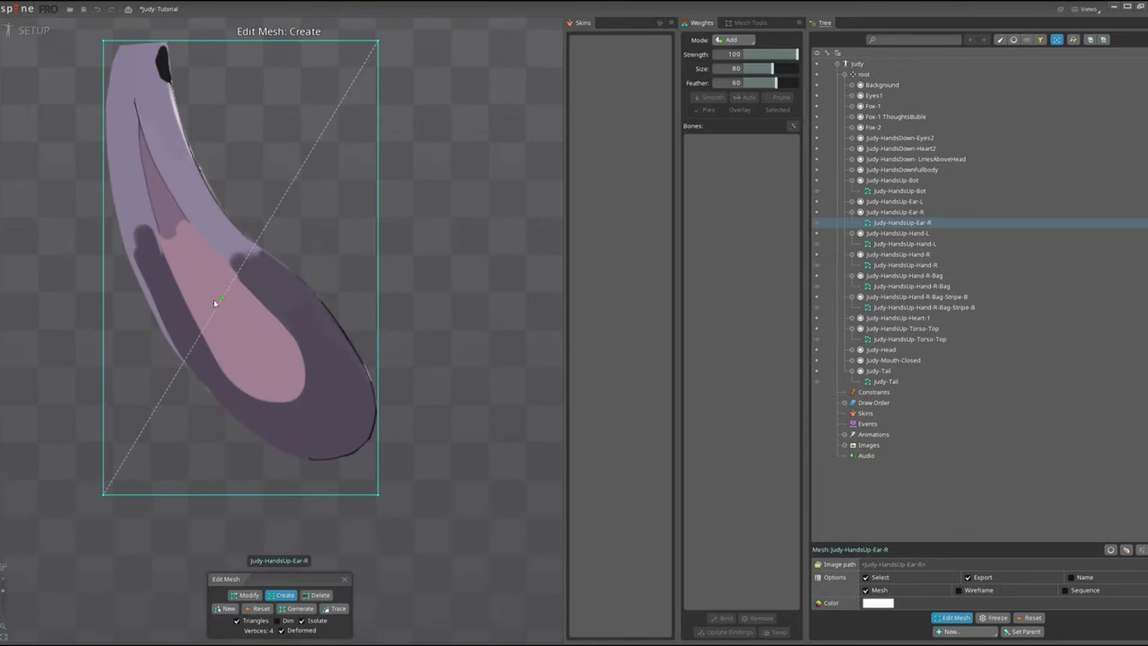
scroll(215, 303, "down", 2)
left_click(224, 608)
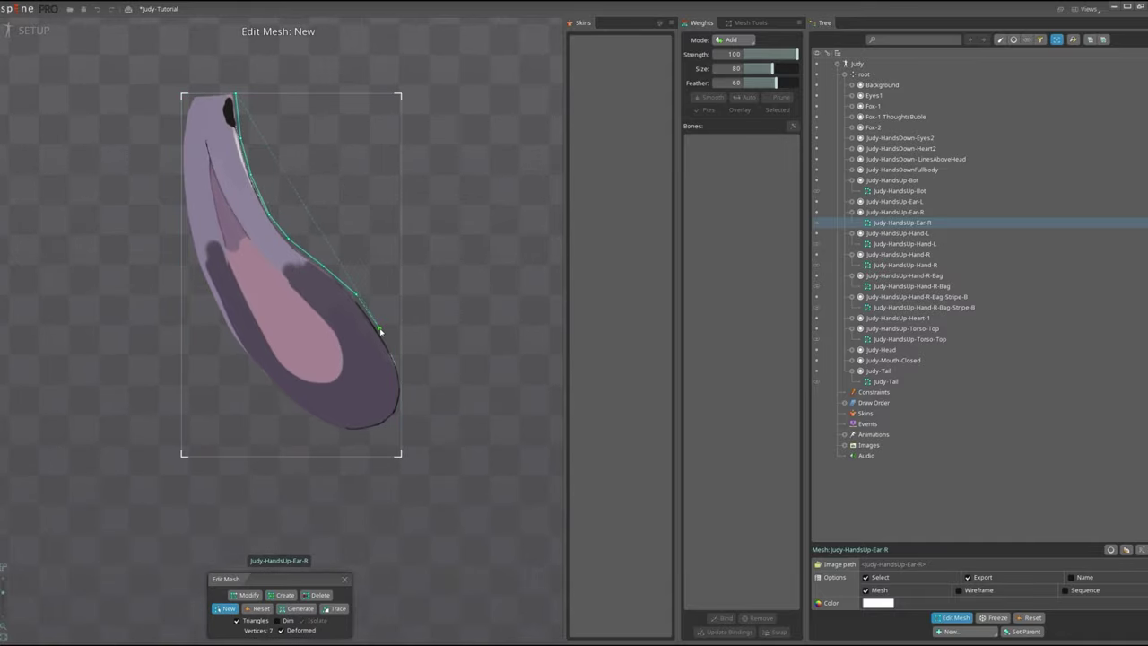
left_click(400, 364)
scroll(404, 394, "up", 3)
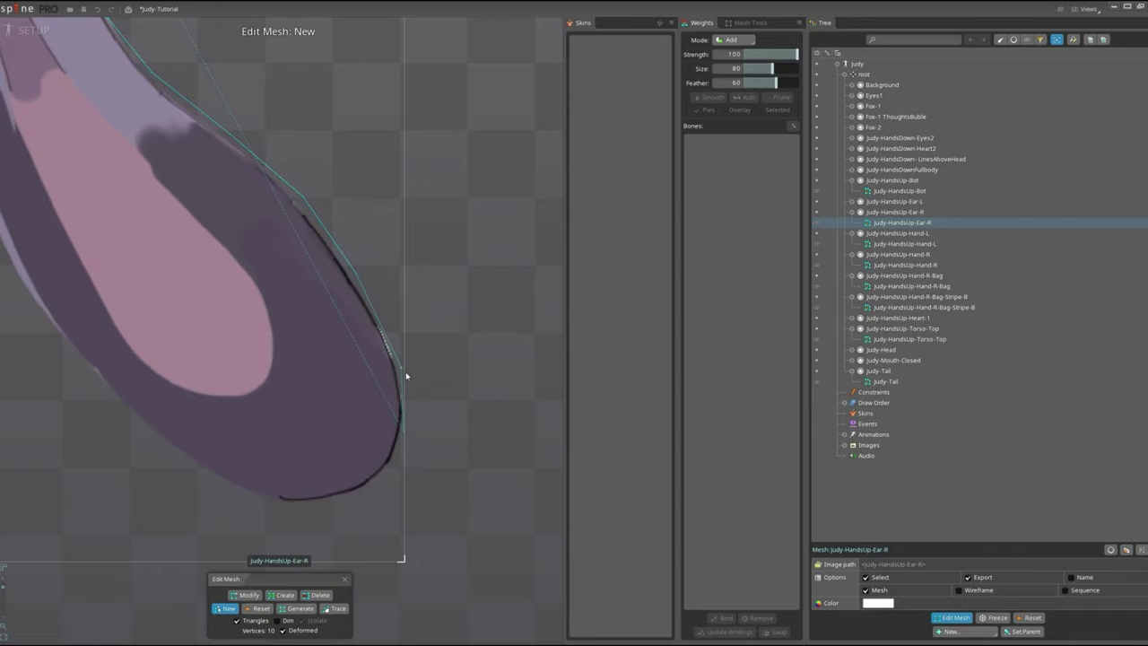
left_click(403, 434)
left_click(346, 502)
left_click(269, 504)
left_click(174, 469)
Trace the ear's left edge and close the 20-vertex outline on its first vertex.
scroll(174, 469, "down", 2)
left_click(192, 317)
left_click(203, 221)
scroll(203, 220, "down", 3)
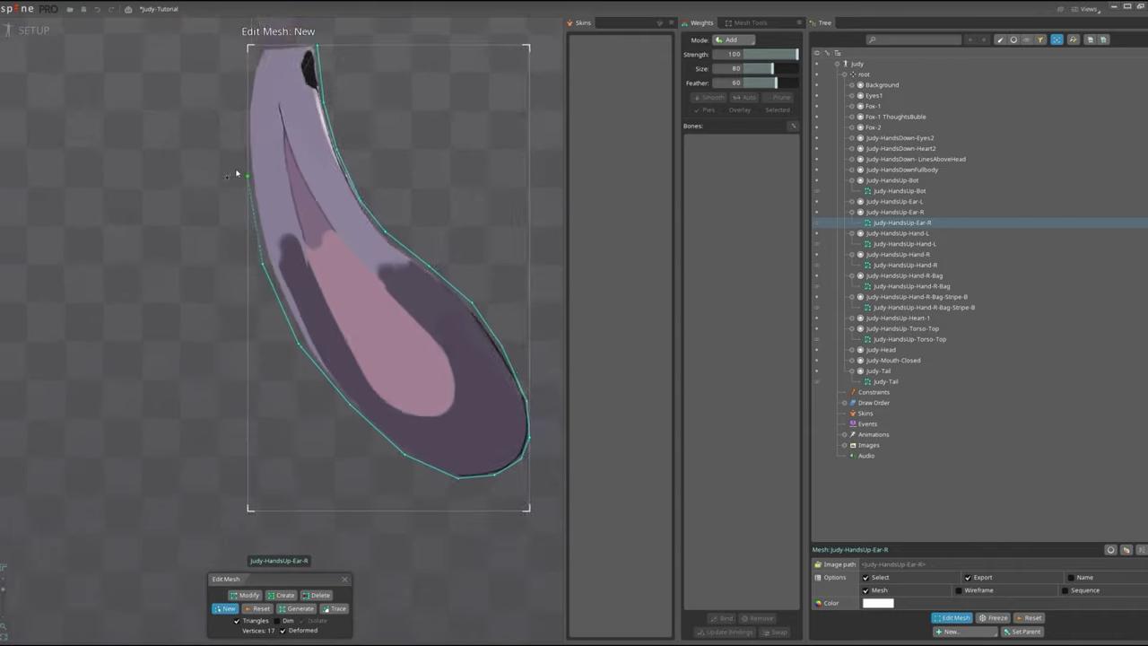
left_click(272, 196)
left_click(262, 132)
left_click(262, 84)
scroll(255, 158, "up", 3)
left_click(368, 88)
scroll(369, 88, "down", 3)
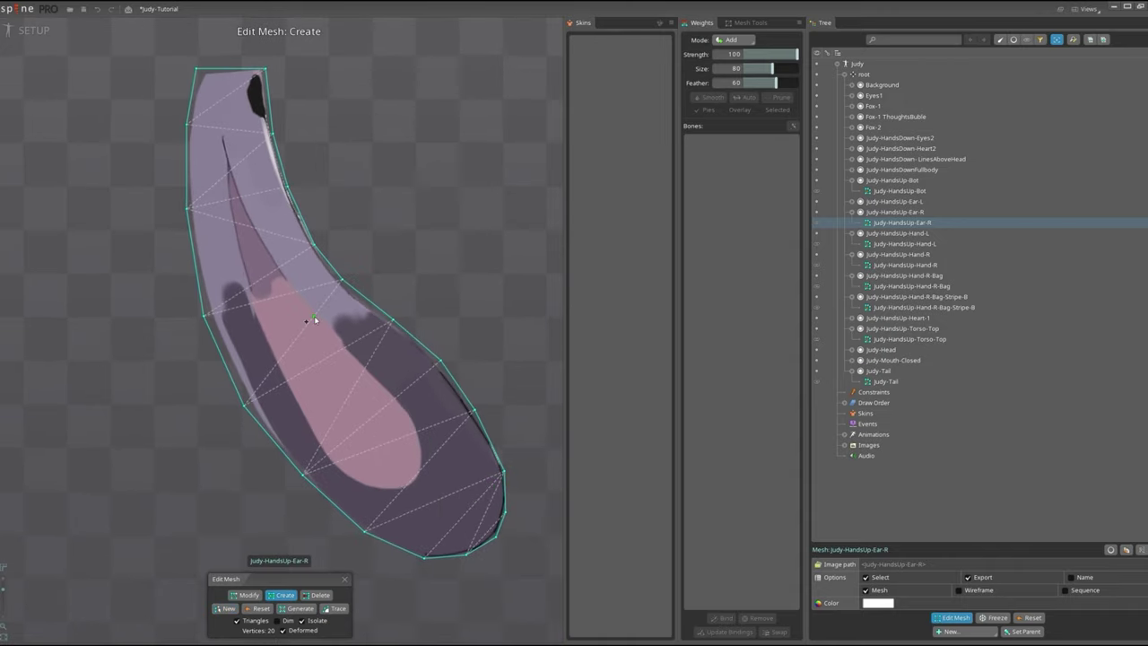
scroll(314, 316, "up", 1)
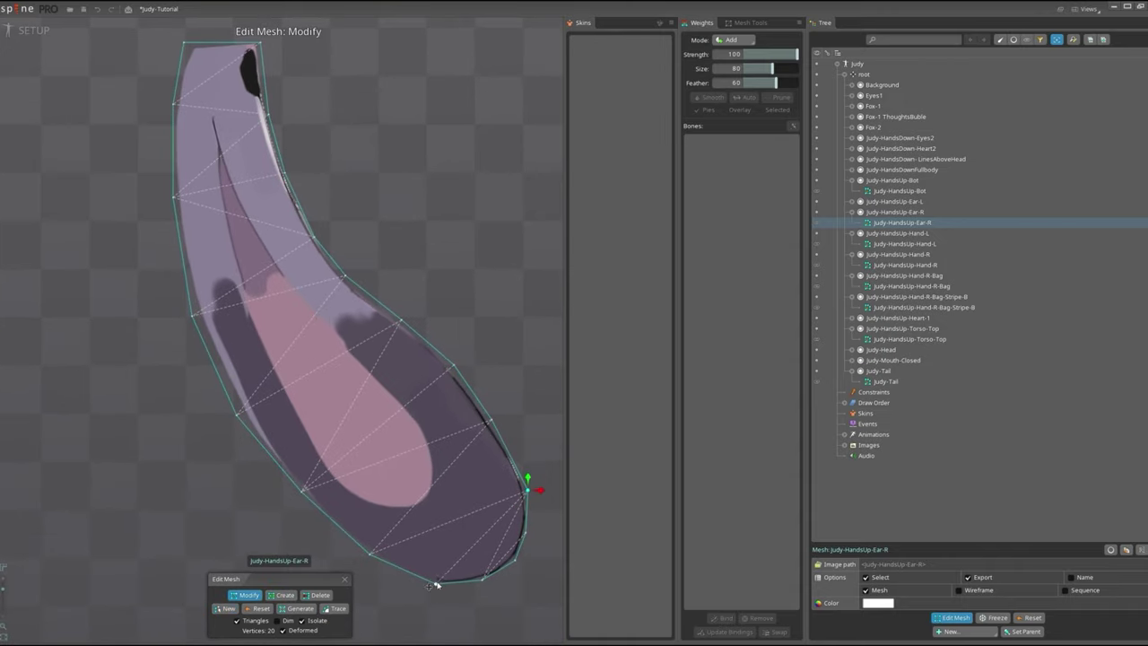
scroll(386, 461, "down", 2)
Finish the ear mesh and save the Judy-Tutorial project.
key("Escape")
key("ctrl+s")
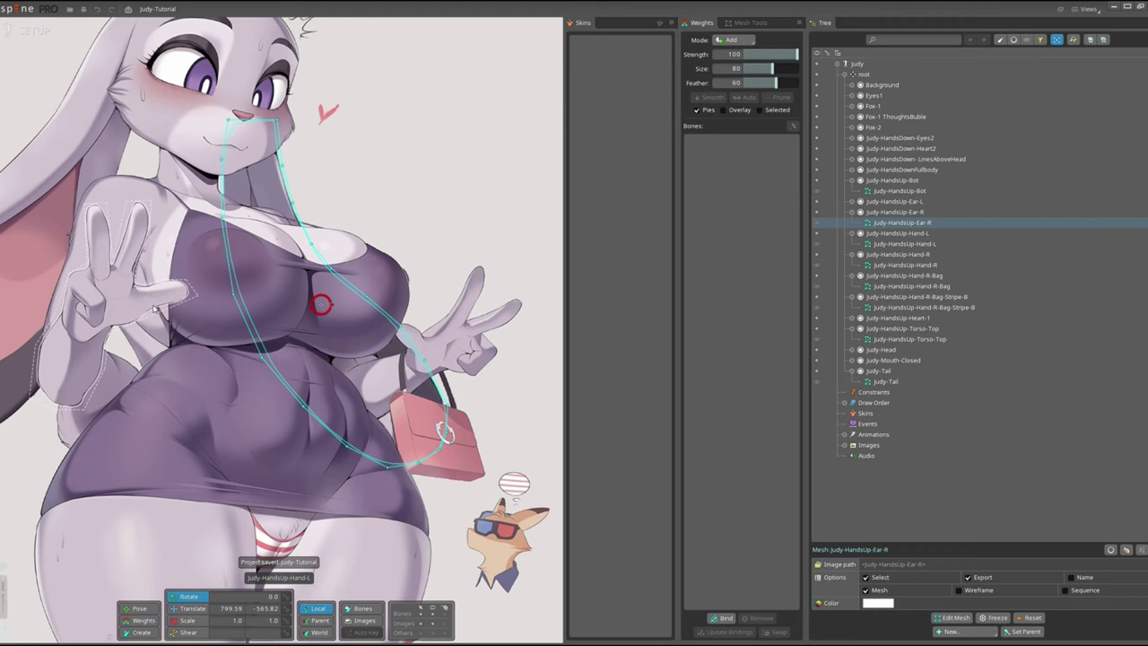
scroll(72, 302, "down", 2)
Make Judy-HandsUp-Ear-L a mesh and trace a new closed outline around the ear.
left_click(71, 301)
scroll(72, 301, "up", 3)
left_click(865, 603)
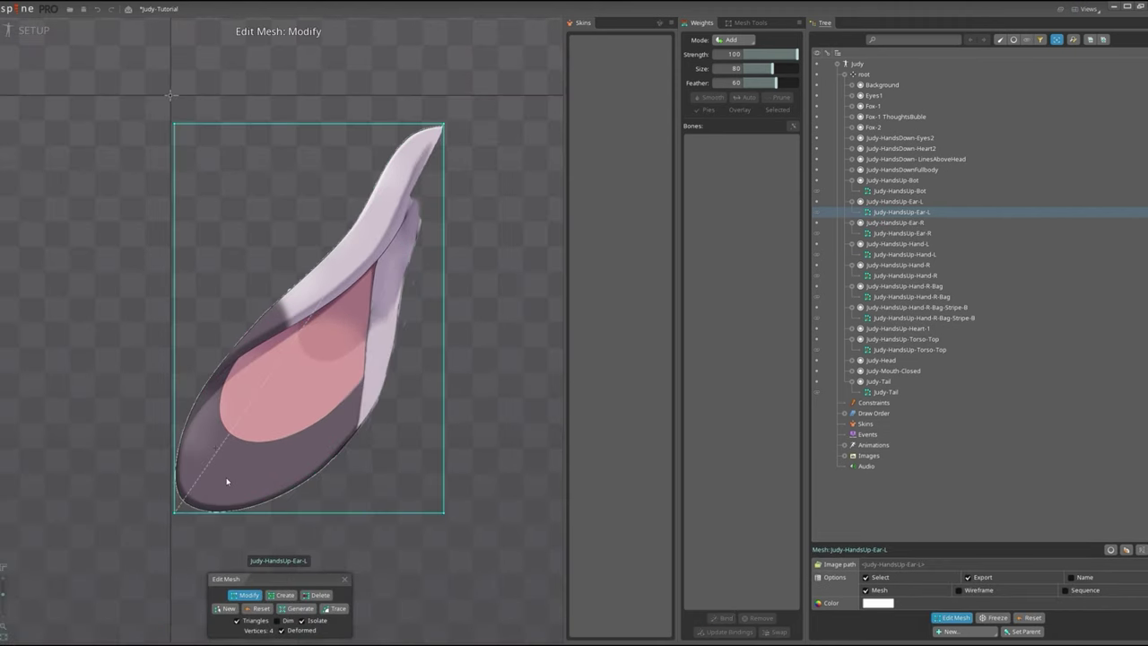
left_click(225, 608)
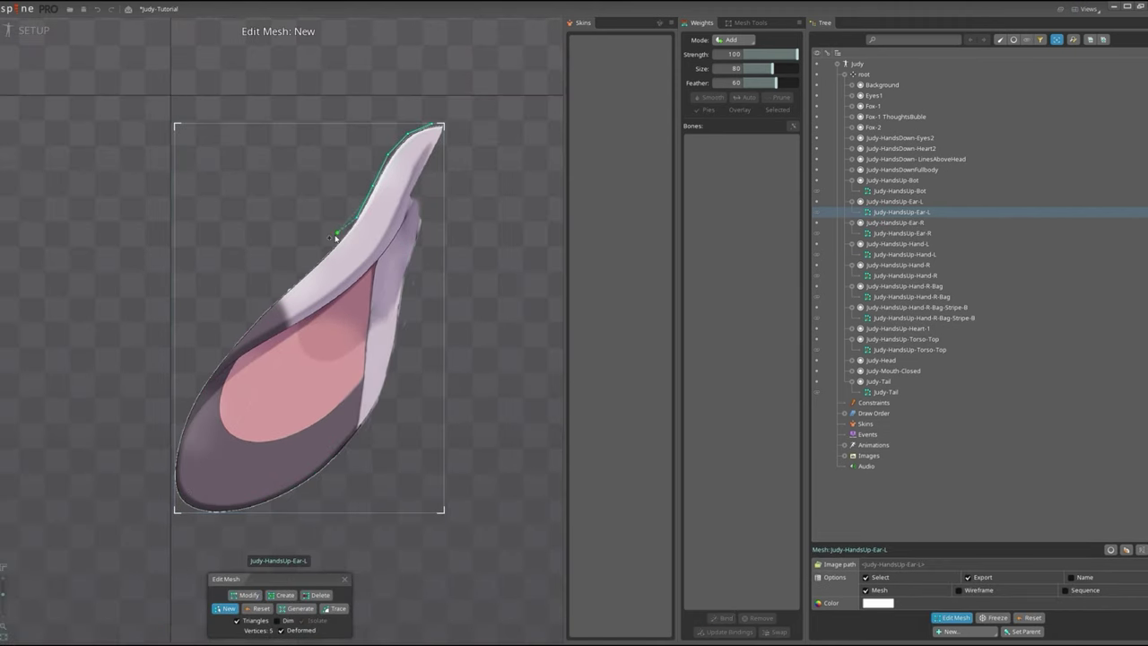
left_click(195, 394)
left_click(184, 414)
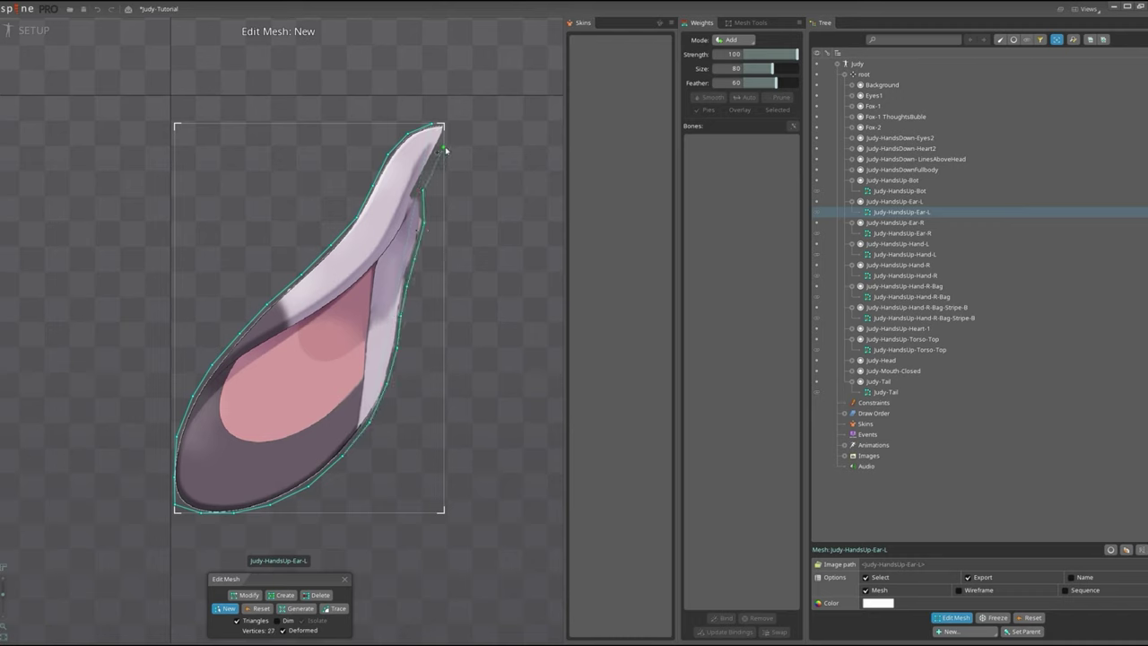
left_click(434, 126)
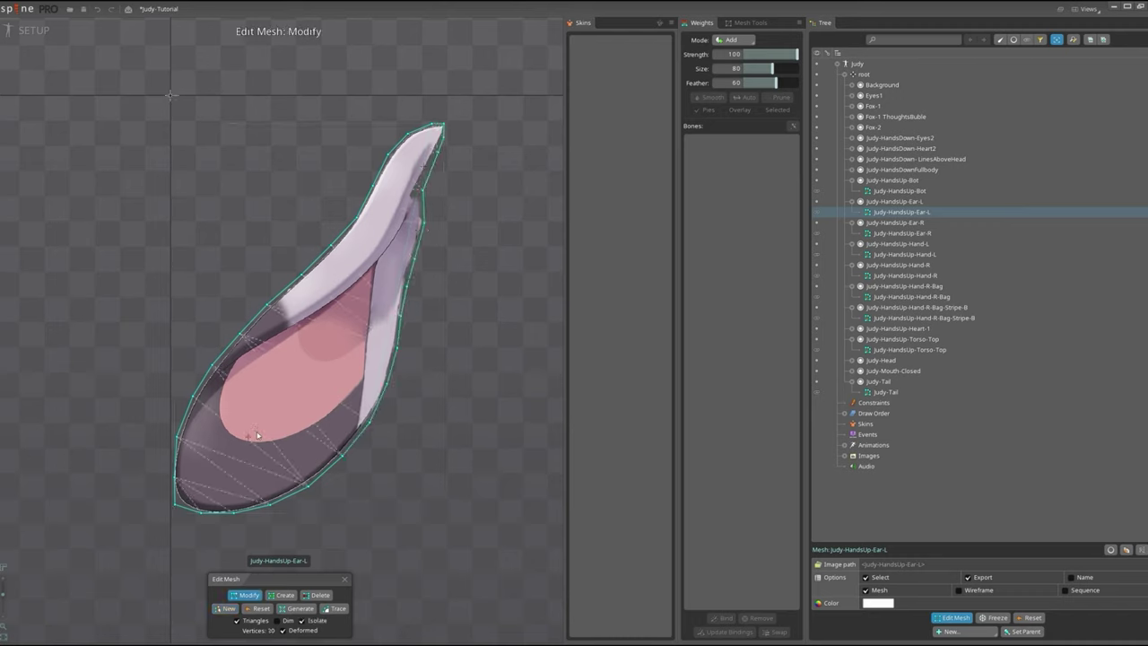
Add an extra vertex on the ear's upper-left edge, save the project, and select Judy-Head.
key("c")
left_click(178, 438)
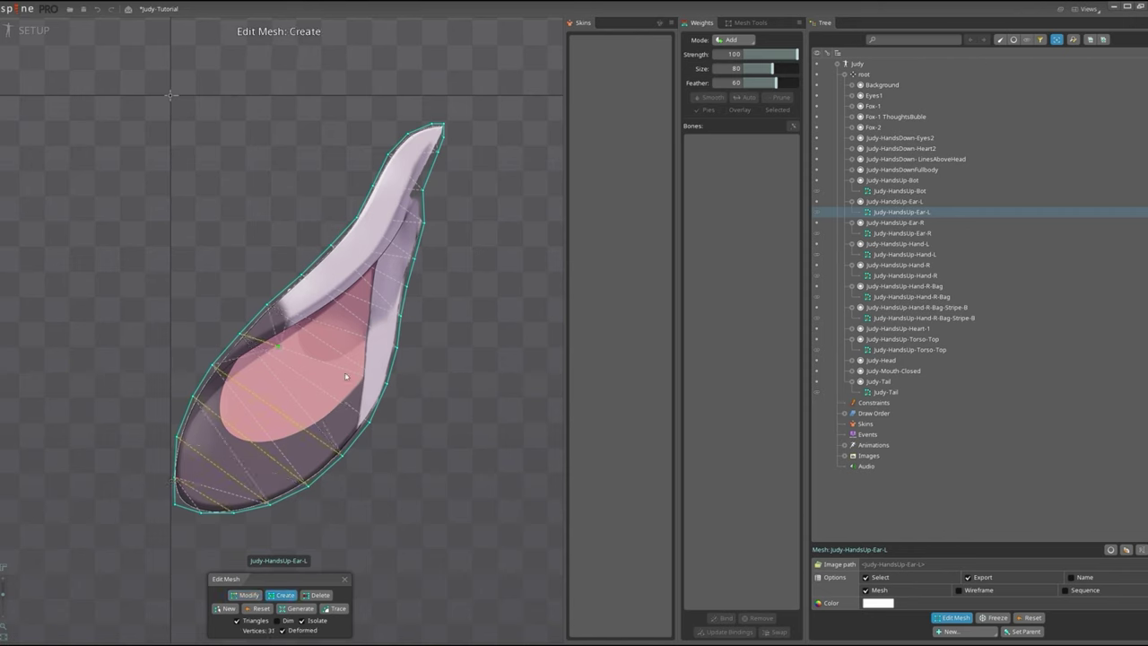
key("ctrl+z")
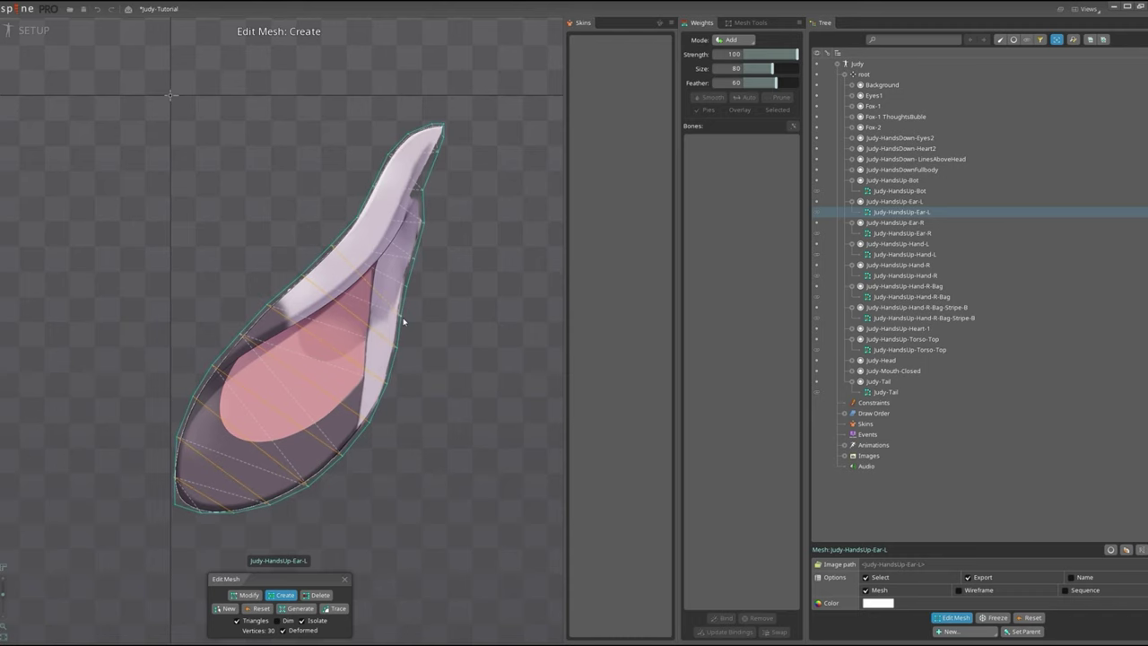
left_click(356, 220)
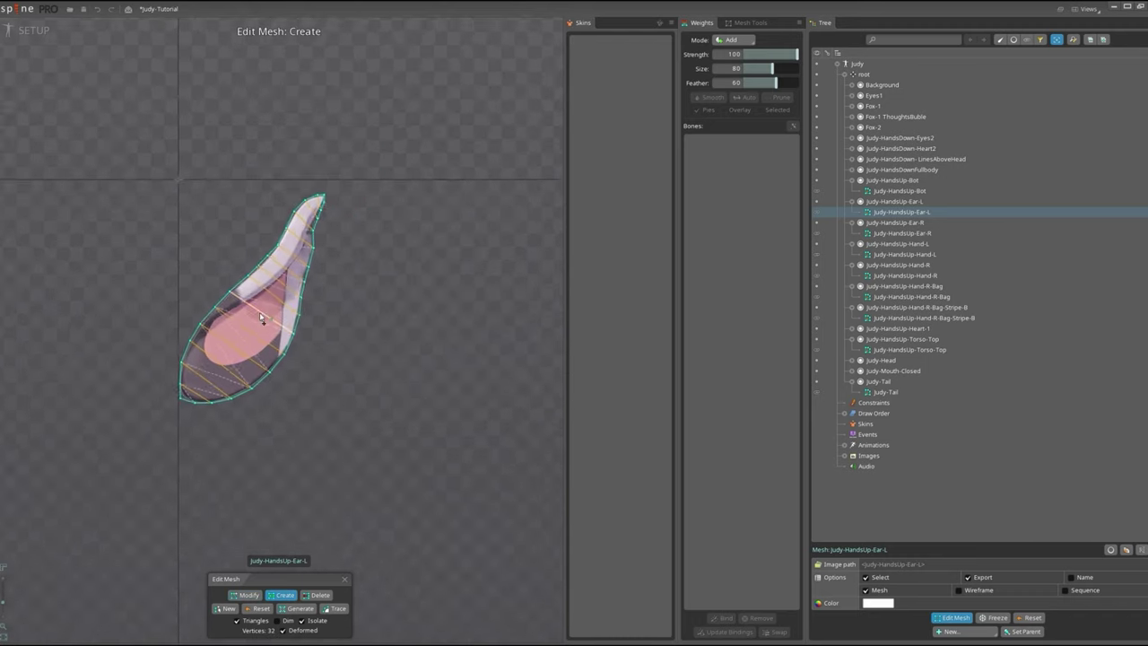
key("Escape")
key("ctrl+s")
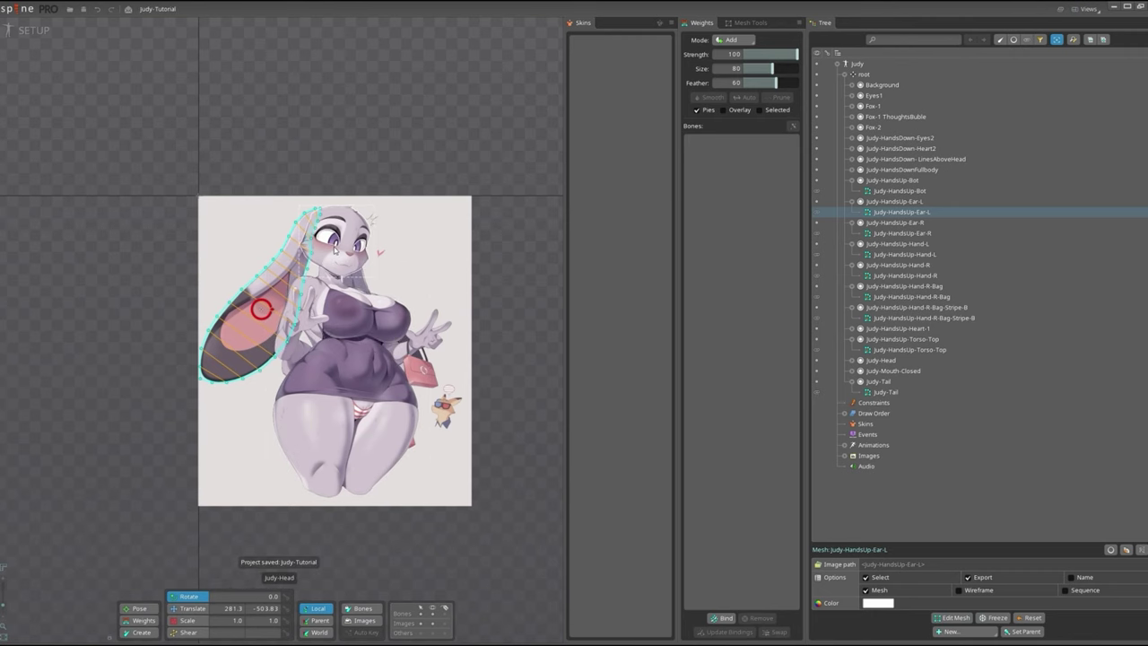
left_click(325, 240)
scroll(325, 241, "up", 5)
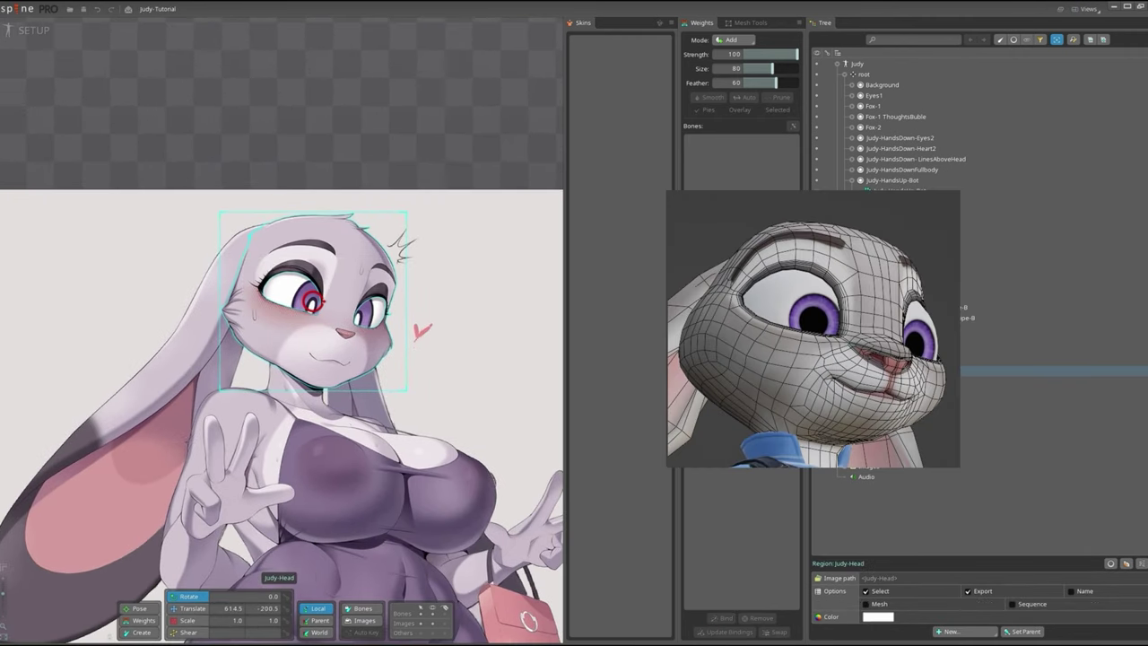
Make Judy-Head a mesh and trace a closed 36-vertex hull around the head outline.
left_click(867, 604)
left_click(949, 619)
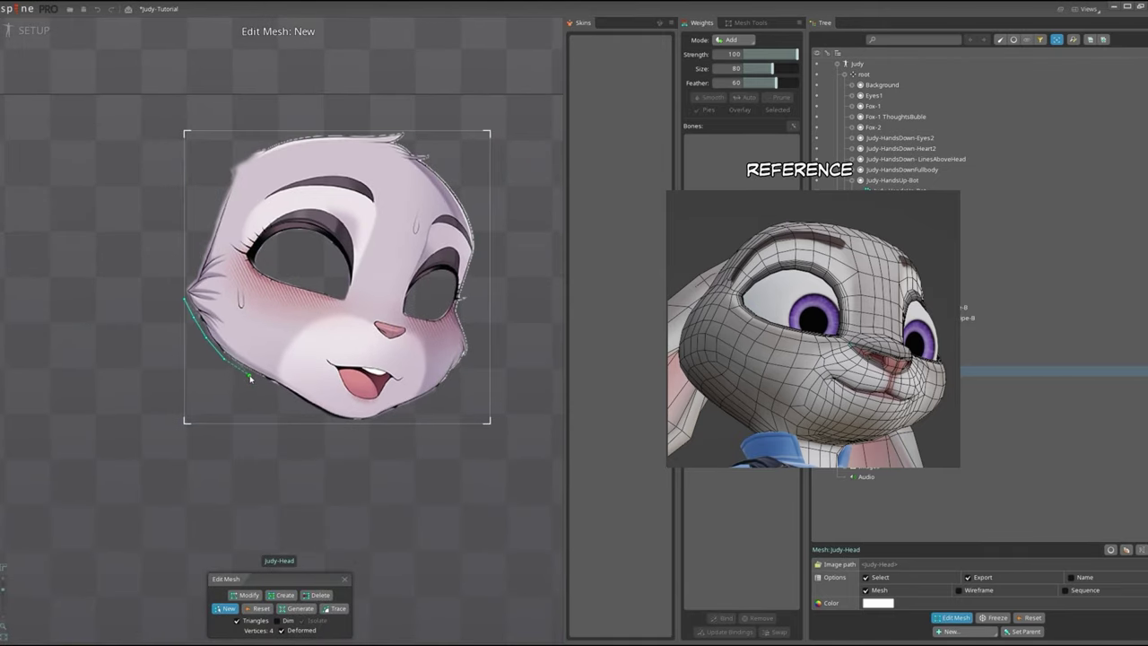
left_click(395, 414)
left_click(418, 405)
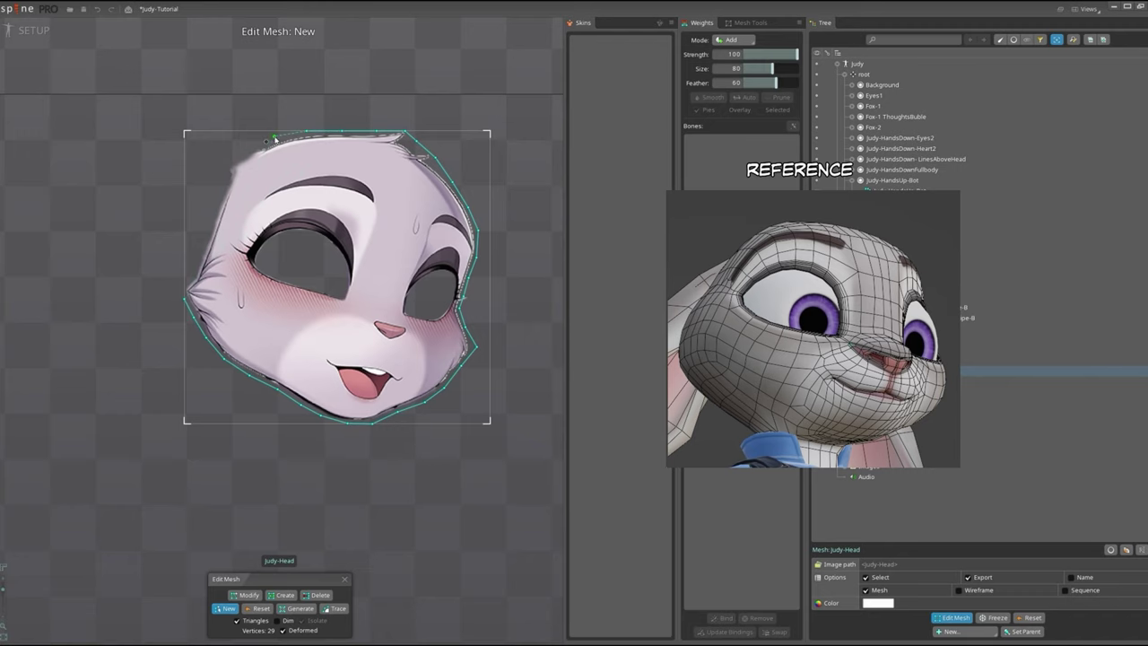
left_click(183, 289)
scroll(398, 309, "up", 1)
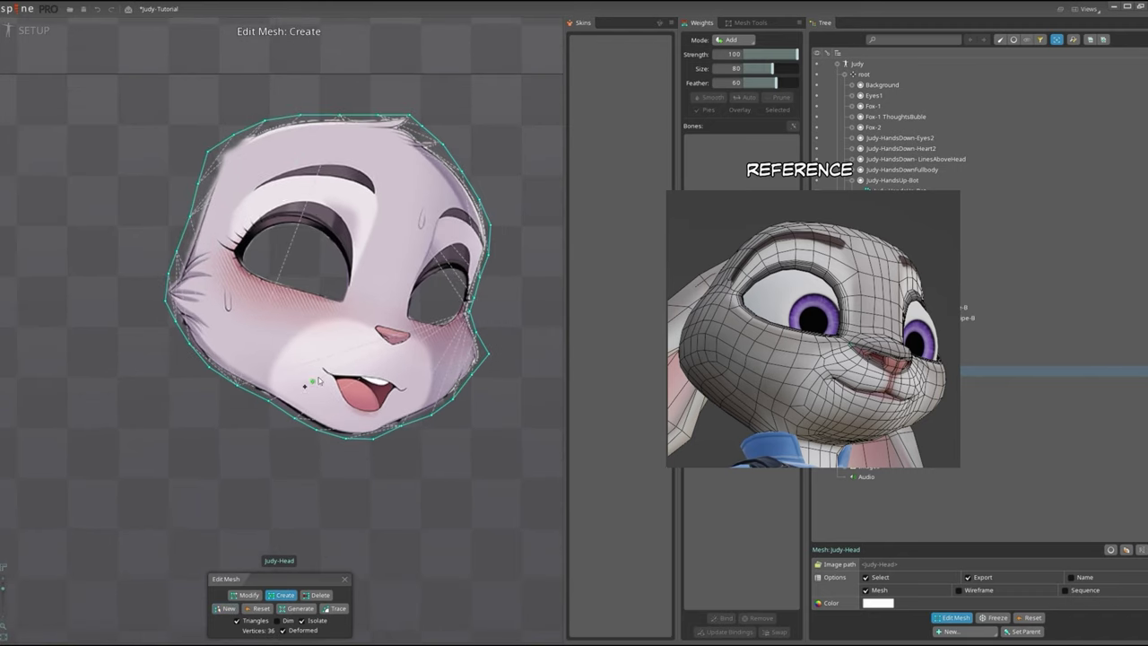
Ring the left eye with vertices along its lower edge, opening and upper lid.
left_click(244, 267)
left_click(262, 279)
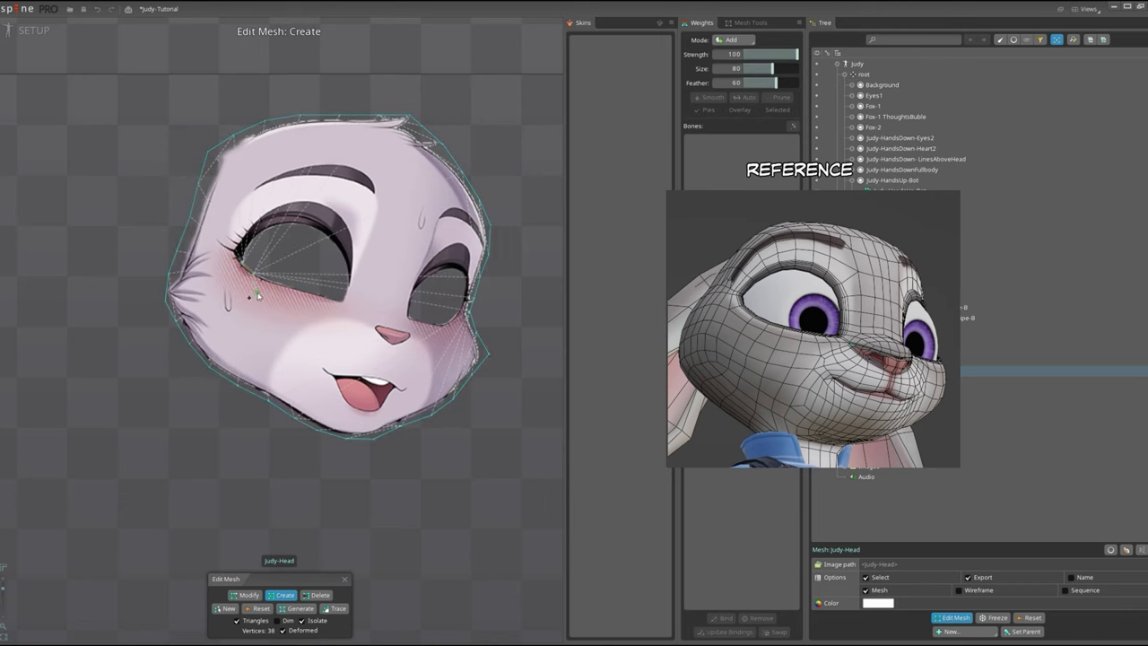
scroll(255, 278, "up", 2)
left_click(307, 285)
left_click(340, 295)
left_click(375, 303)
left_click(409, 310)
left_click(420, 273)
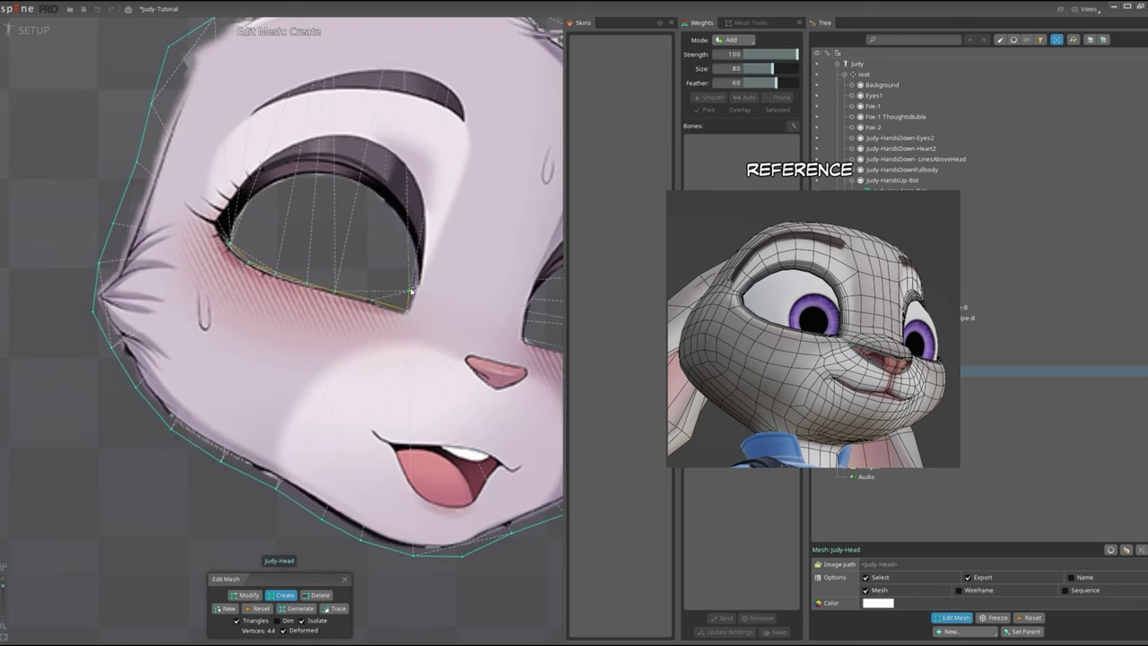
left_click(423, 242)
left_click(411, 215)
left_click(356, 181)
left_click(325, 175)
left_click(296, 177)
left_click(265, 192)
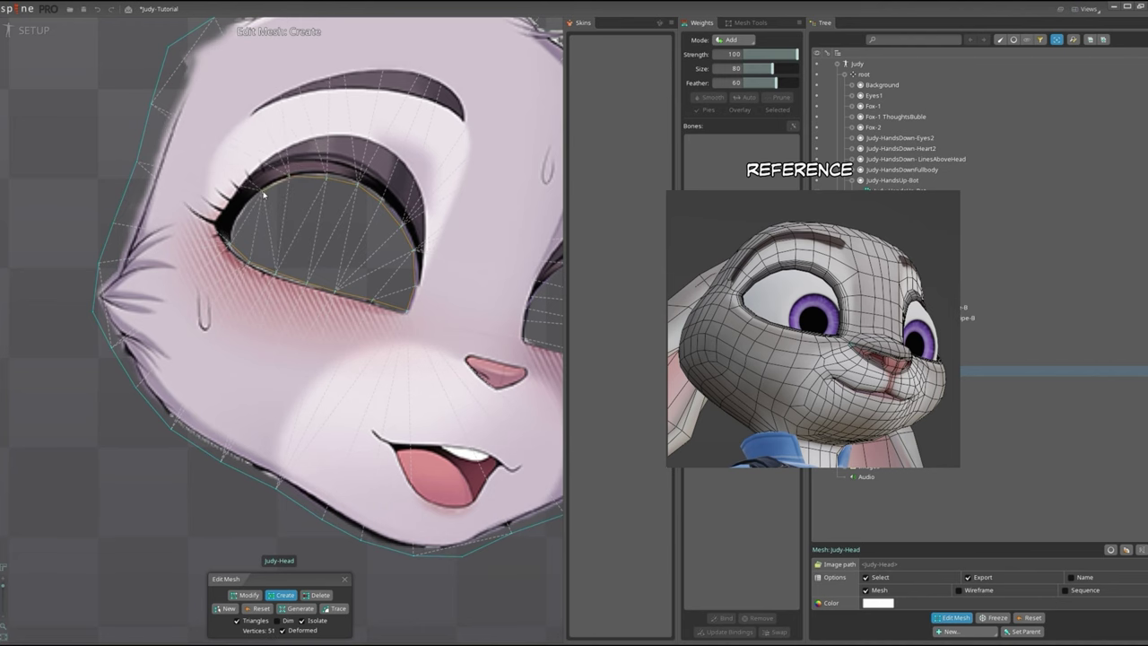
Outline the right eye opening with a closed loop of vertices.
left_click_drag(230, 250, 97, 260)
left_click(408, 370)
left_click(406, 333)
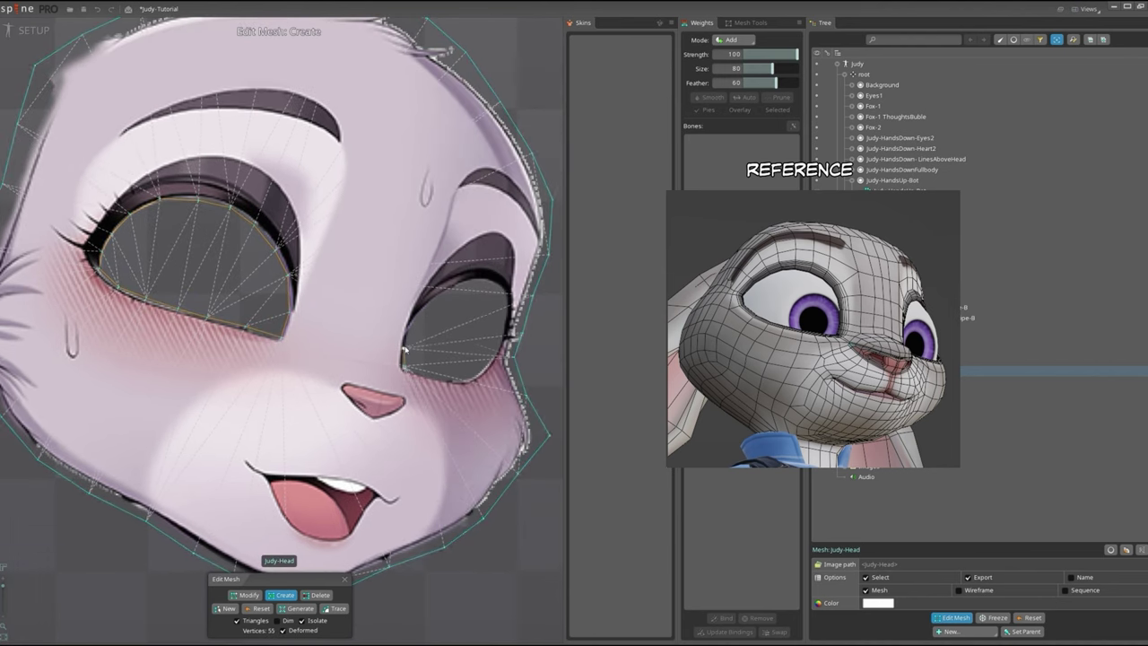
left_click(422, 309)
left_click(436, 296)
left_click(452, 291)
left_click(474, 276)
left_click(494, 288)
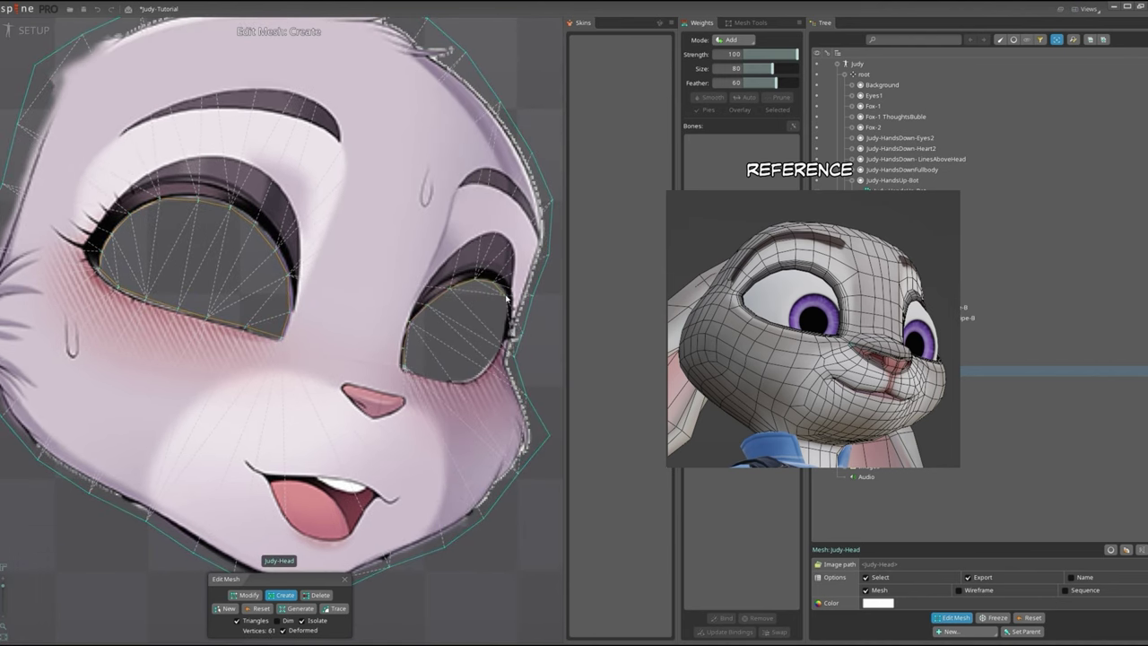
left_click(509, 310)
left_click(505, 336)
left_click(492, 360)
left_click(473, 376)
left_click(448, 384)
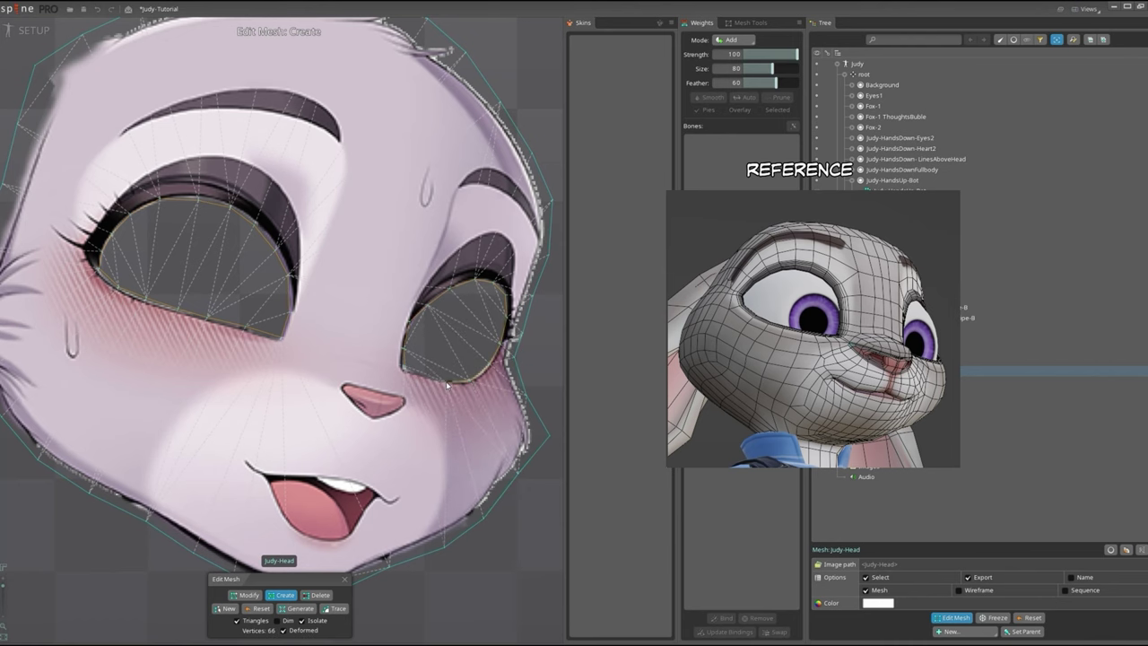
left_click(428, 380)
scroll(447, 384, "up", 3)
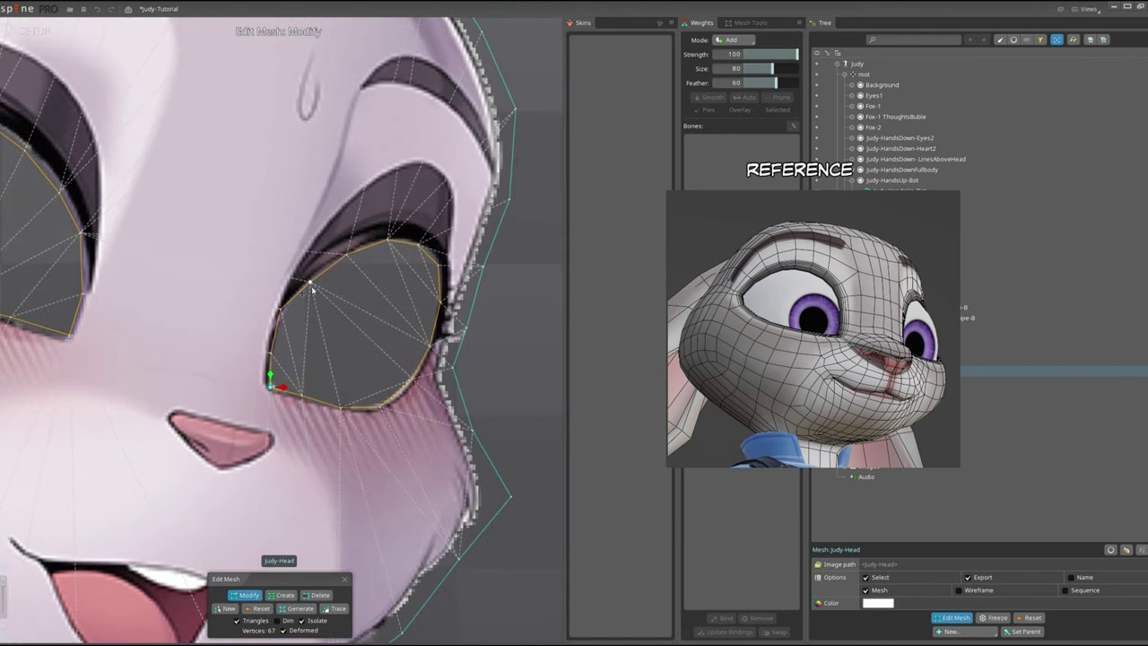
scroll(311, 288, "down", 3)
Add interior edge lines across the face, up the forehead and beside the nose.
left_click(358, 283)
left_click(329, 343)
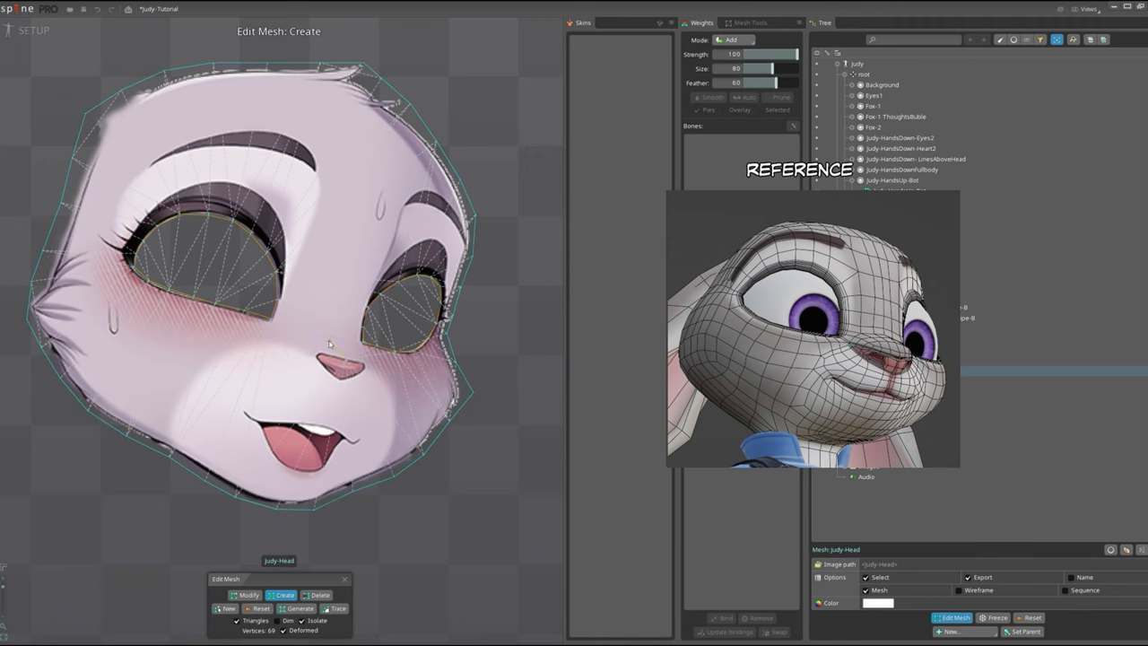
left_click(368, 136)
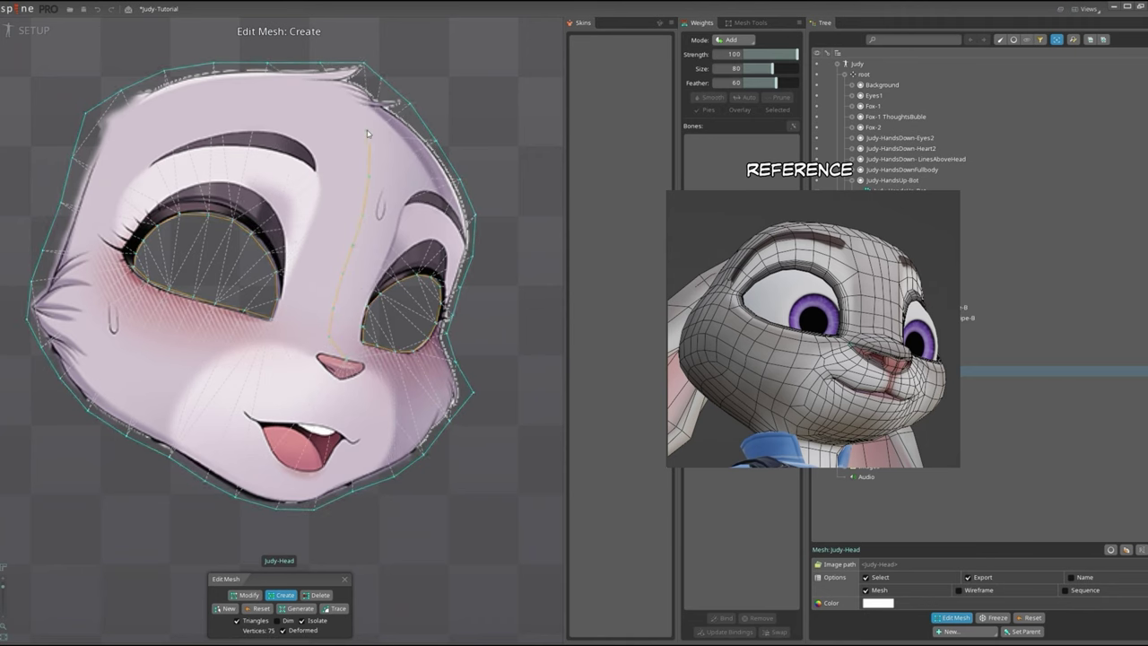
left_click(350, 105)
scroll(410, 404, "down", 2)
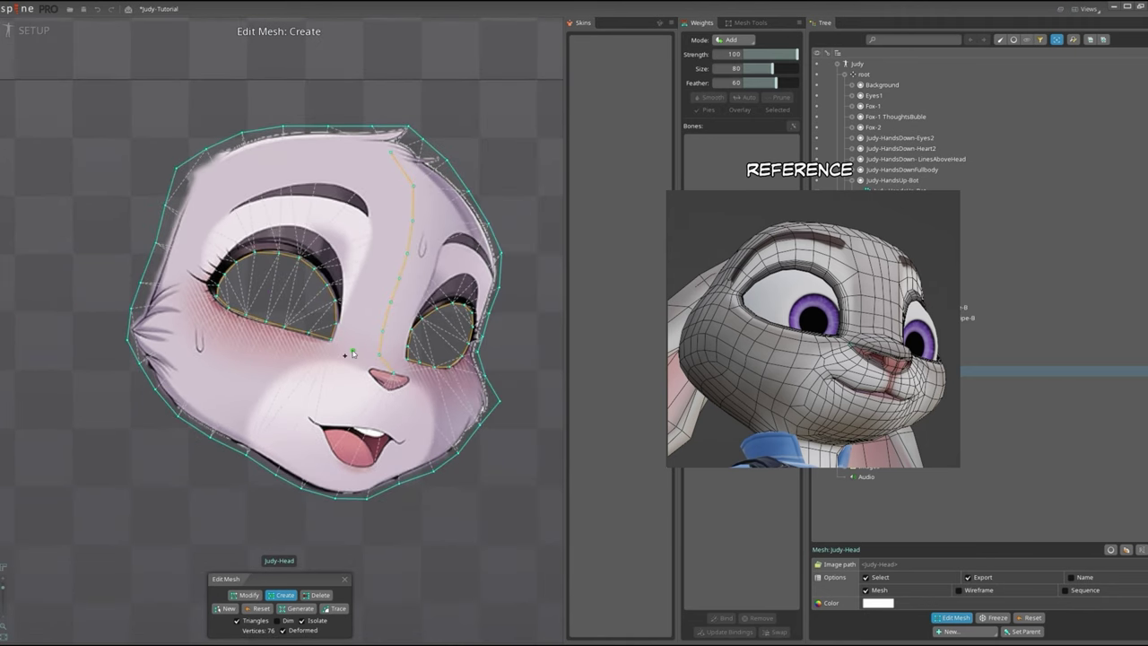
left_click(351, 354)
left_click(360, 361)
left_click(363, 370)
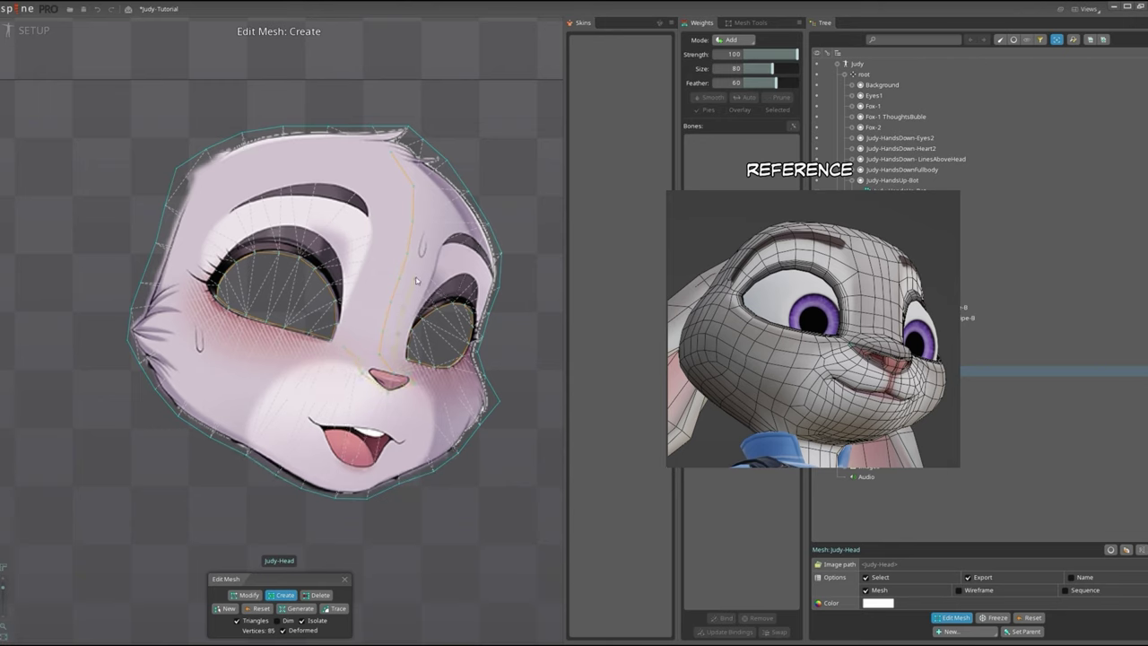
left_click(360, 151)
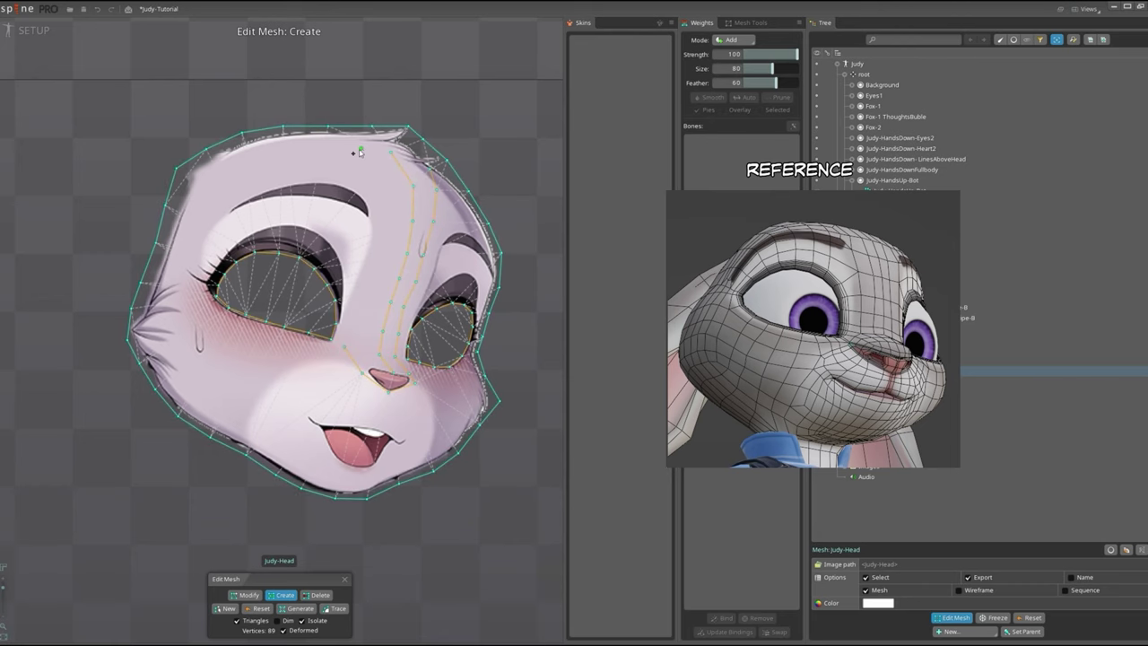
left_click(370, 179)
left_click(377, 208)
left_click(380, 236)
left_click(380, 262)
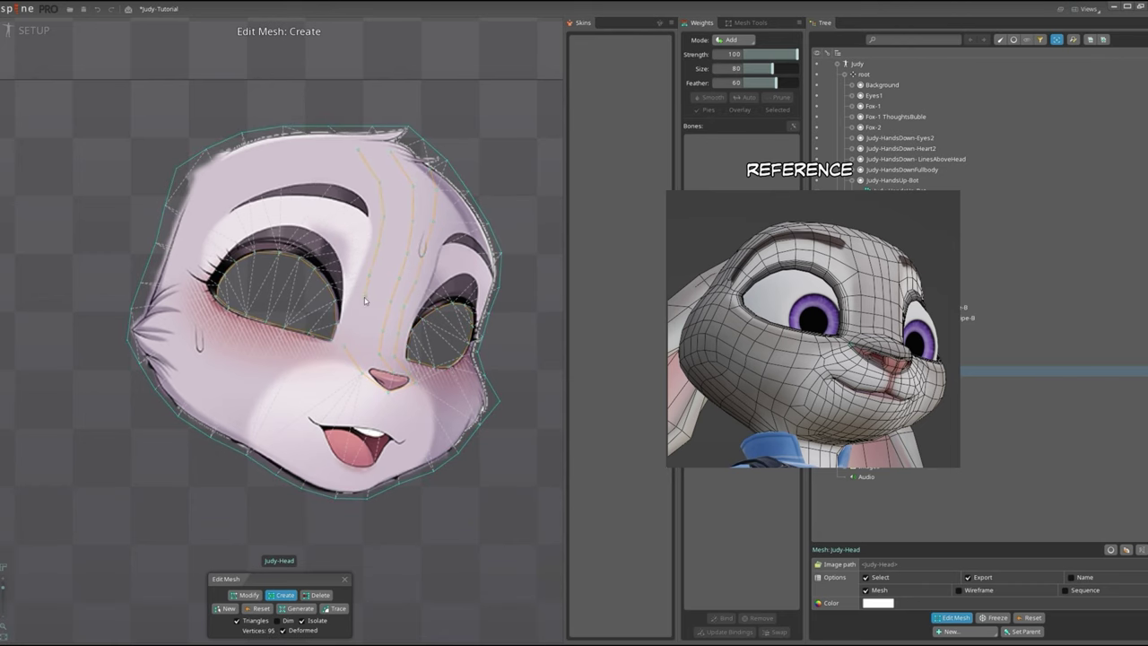
scroll(399, 367, "up", 1)
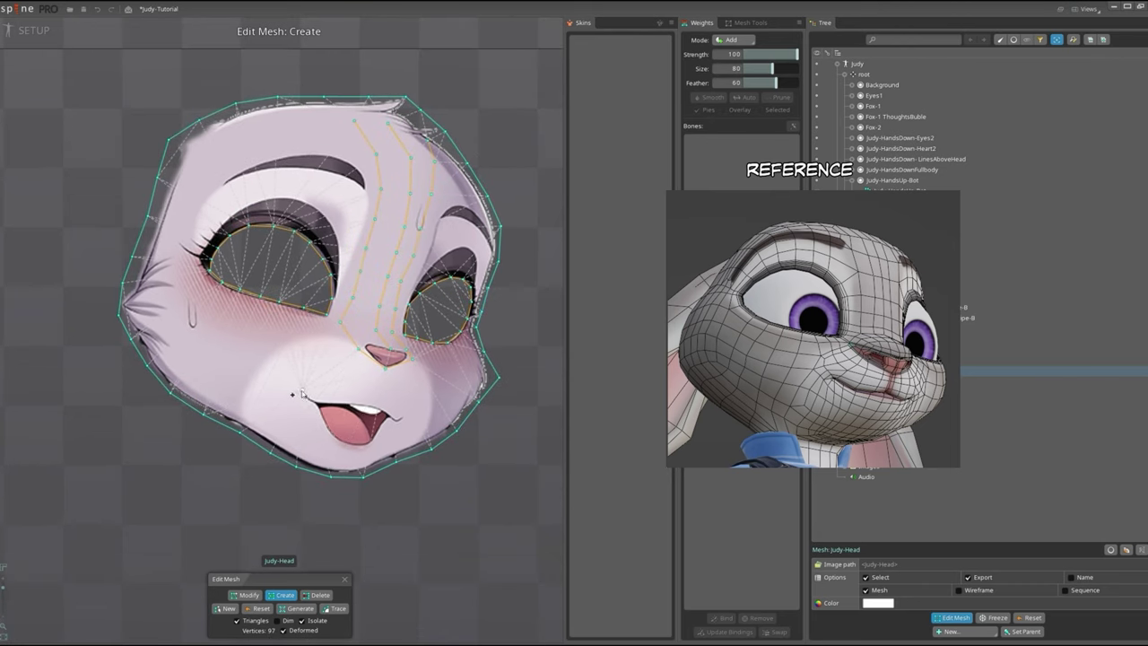
Run edges along the upper and lower lips and add vertices around the mouth.
left_click(331, 401)
left_click(368, 402)
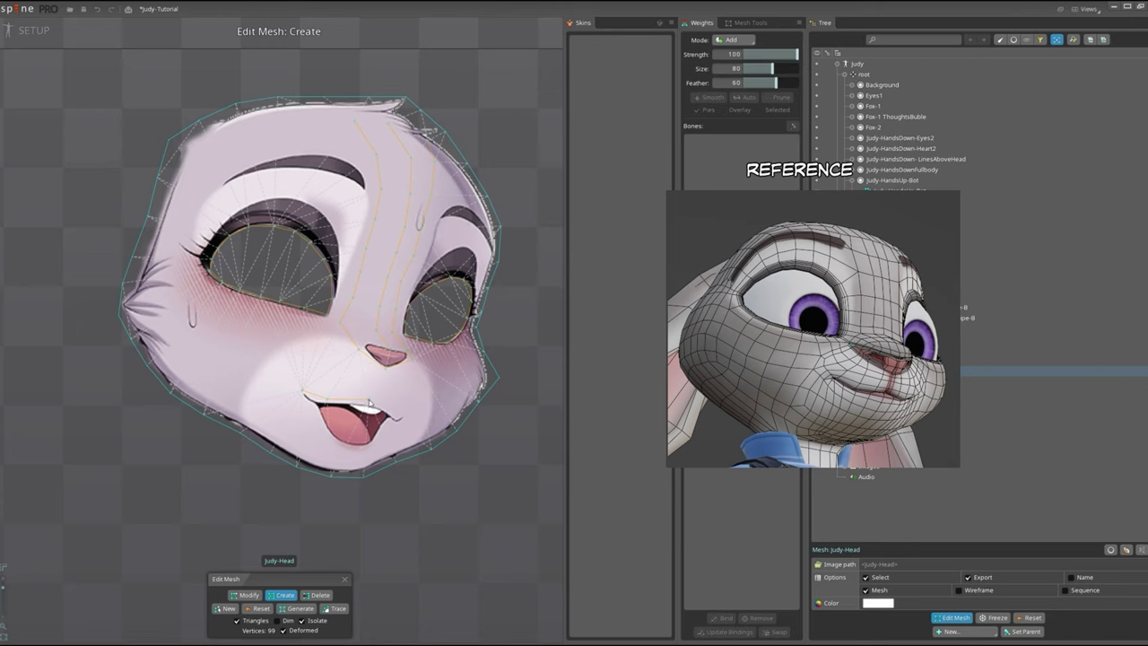
left_click(296, 392)
left_click(326, 437)
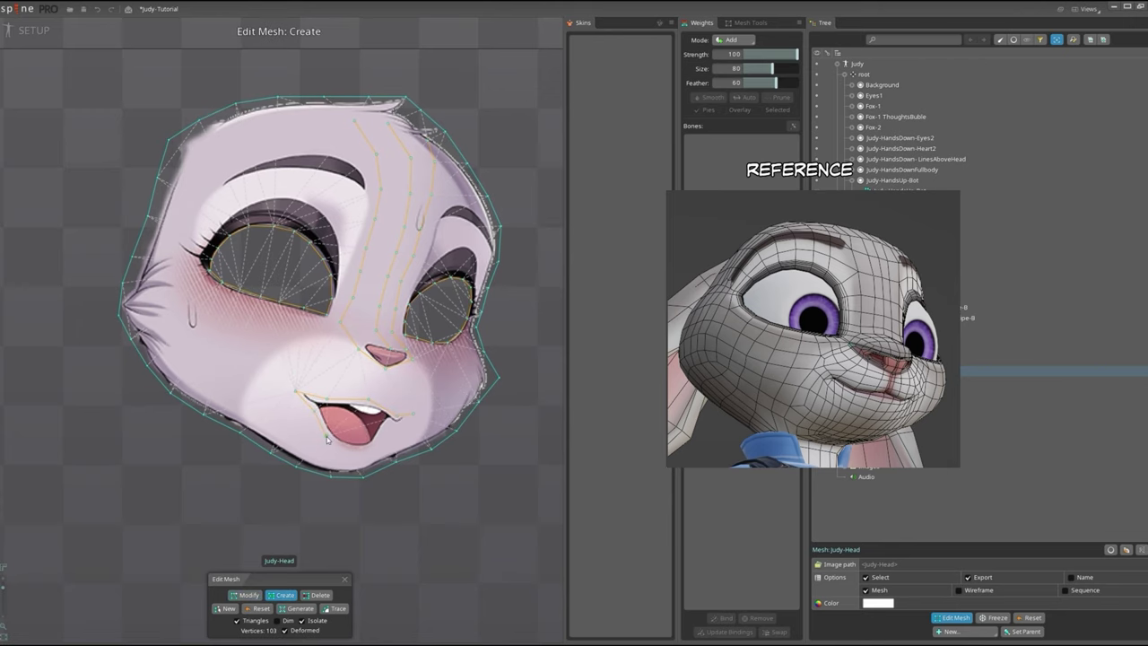
left_click(390, 430)
left_click(415, 418)
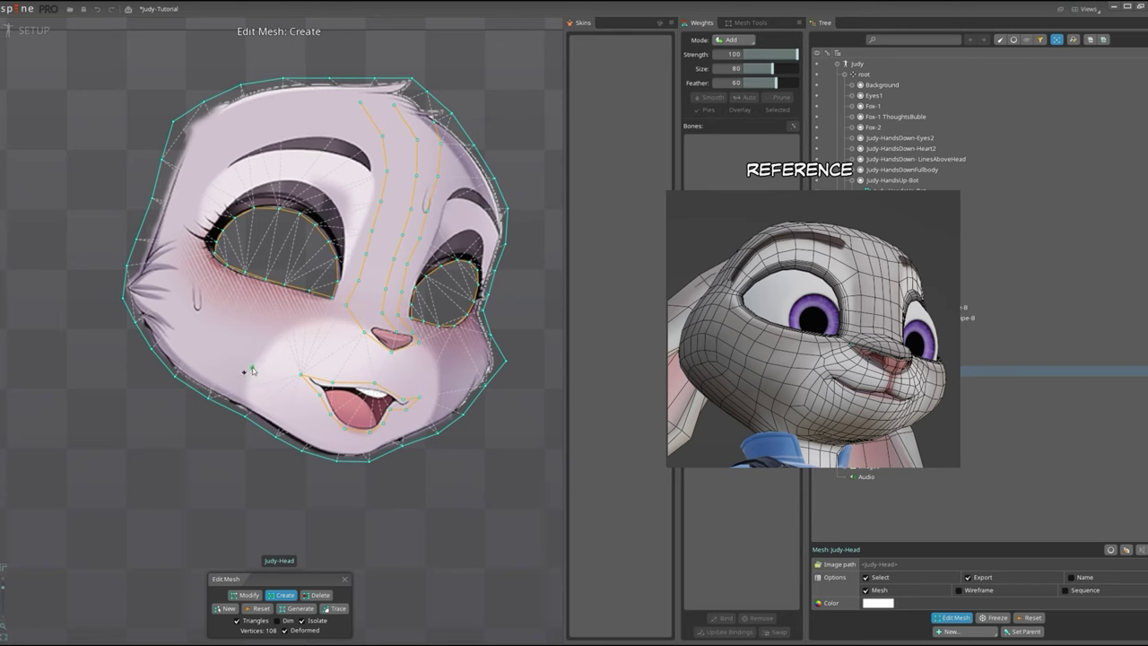
Add vertices along the left cheek and the top of the forehead.
left_click(230, 342)
left_click(193, 304)
left_click(181, 267)
left_click(185, 228)
left_click(205, 190)
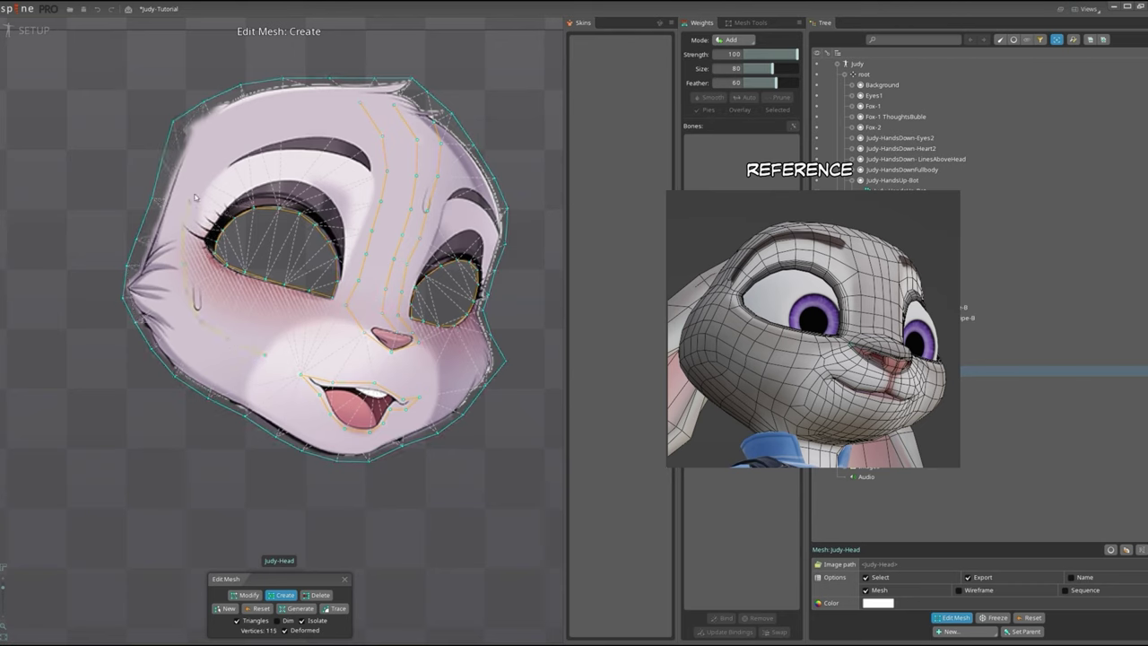
left_click(249, 149)
left_click(281, 136)
left_click(317, 134)
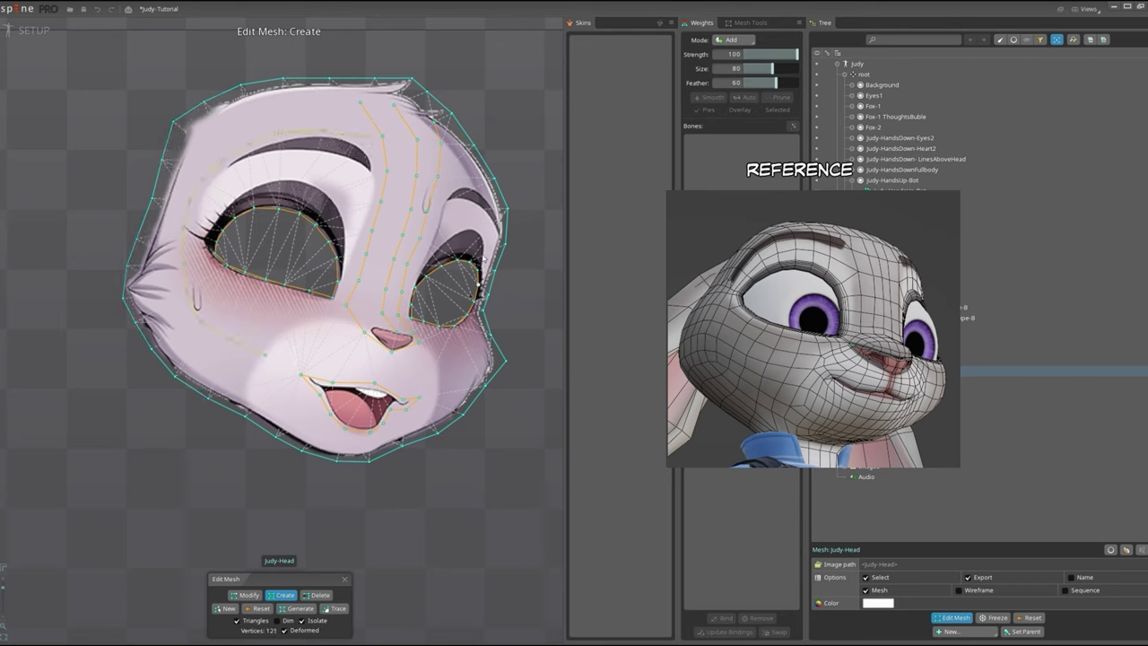
Add vertices along the right side of the face and around the right eye.
left_click(446, 160)
left_click(468, 245)
left_click(475, 193)
left_click(475, 239)
left_click(429, 257)
left_click(446, 238)
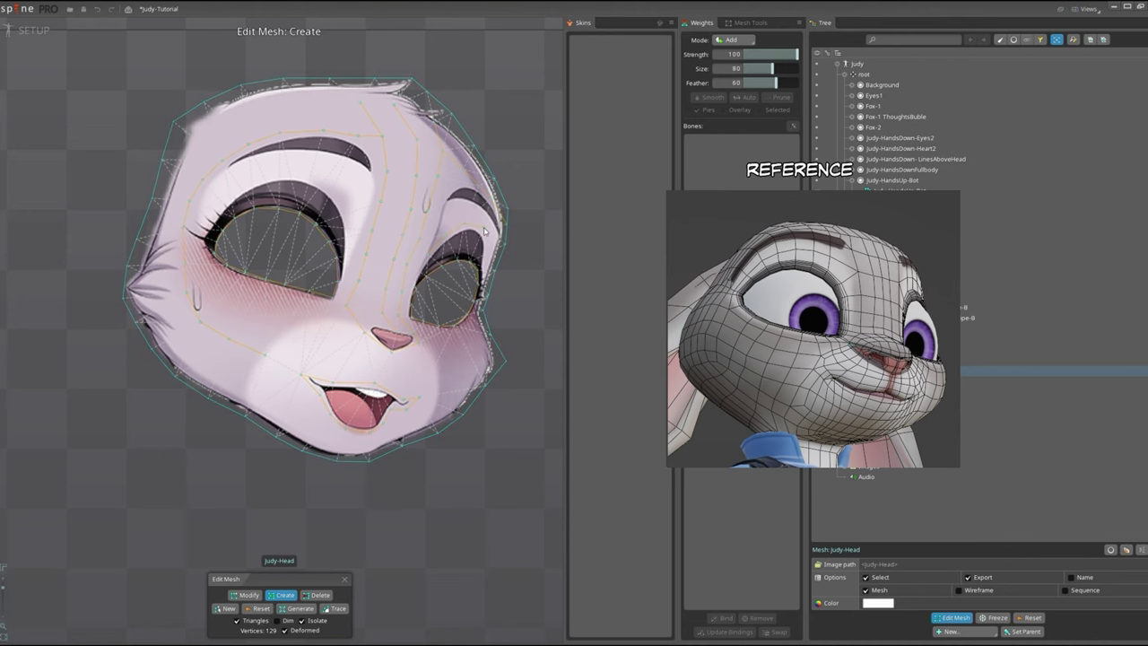
scroll(453, 284, "up", 2)
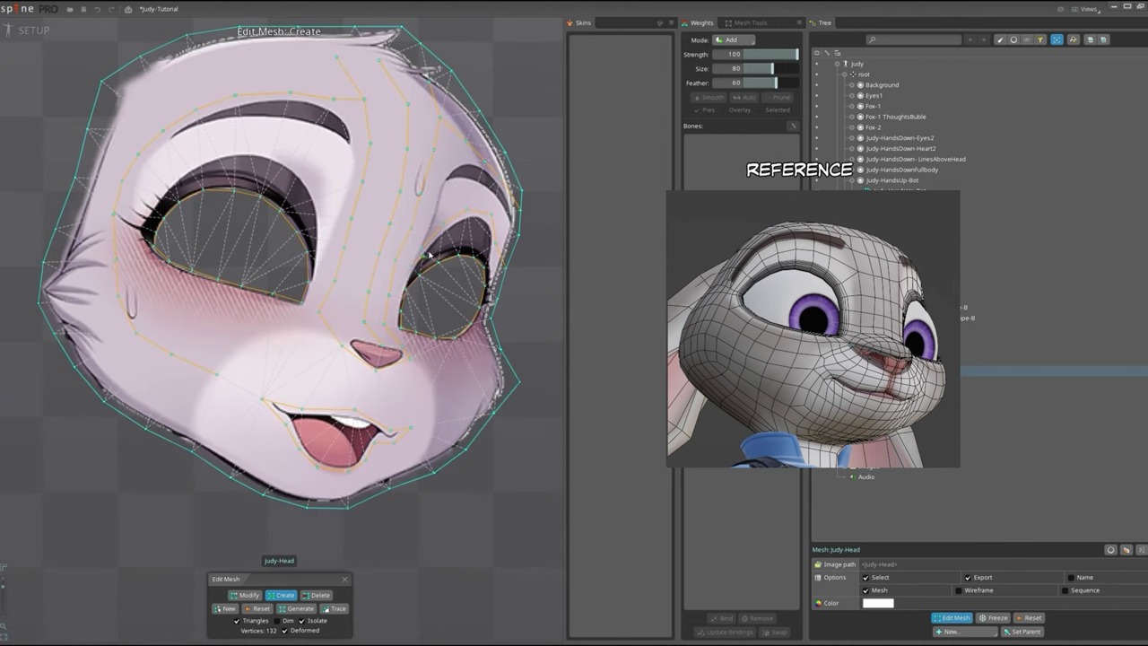
left_click(456, 245)
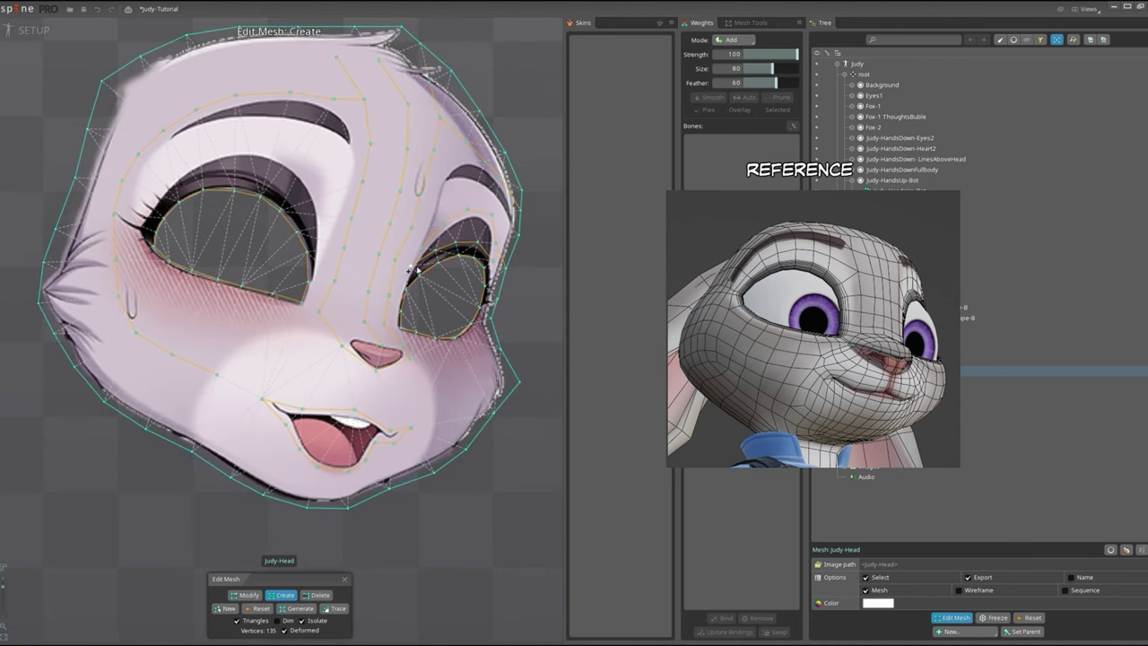
Add a row of upper-eyelid vertices and delete a stray vertex near the eye corner.
left_click(223, 192)
left_click(253, 184)
left_click(266, 178)
left_click(273, 174)
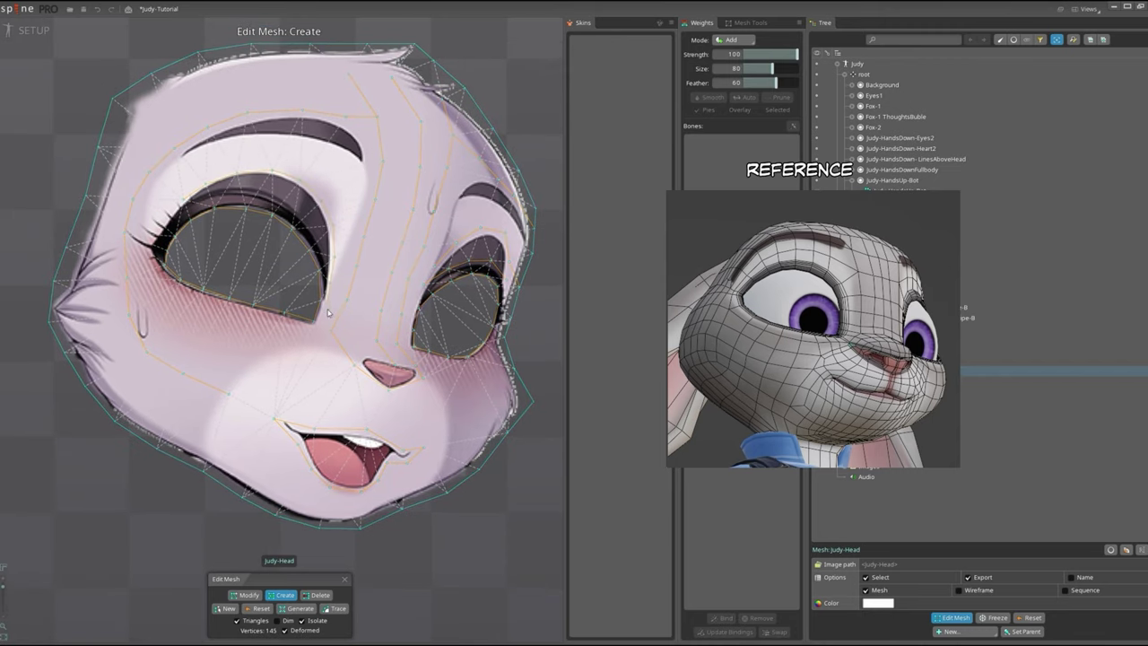
key("Delete")
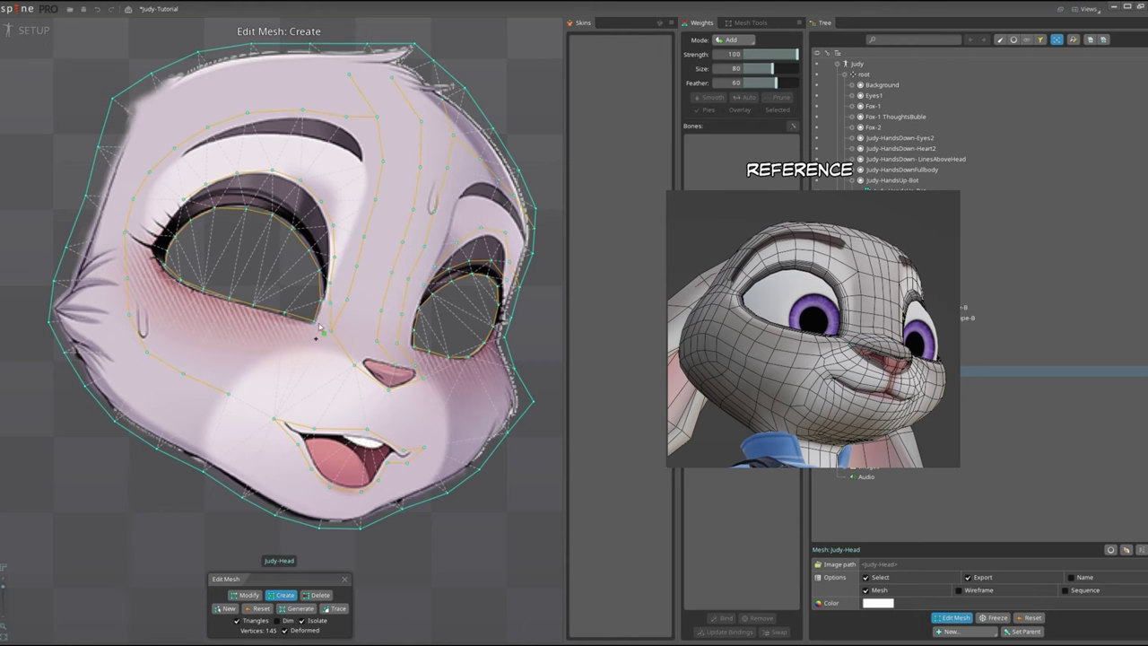
scroll(319, 327, "down", 2)
scroll(426, 369, "up", 3)
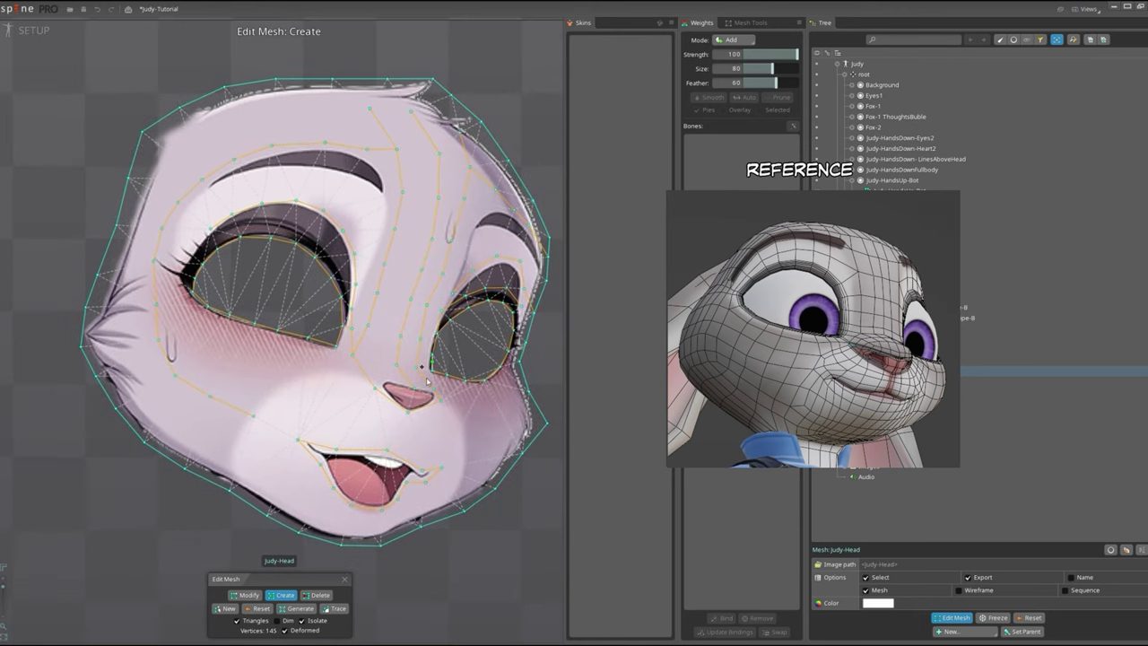
Add final cheek and mouth-area vertices, bringing the head mesh to 158 vertices.
left_click(466, 462)
left_click(484, 447)
scroll(348, 404, "up", 2)
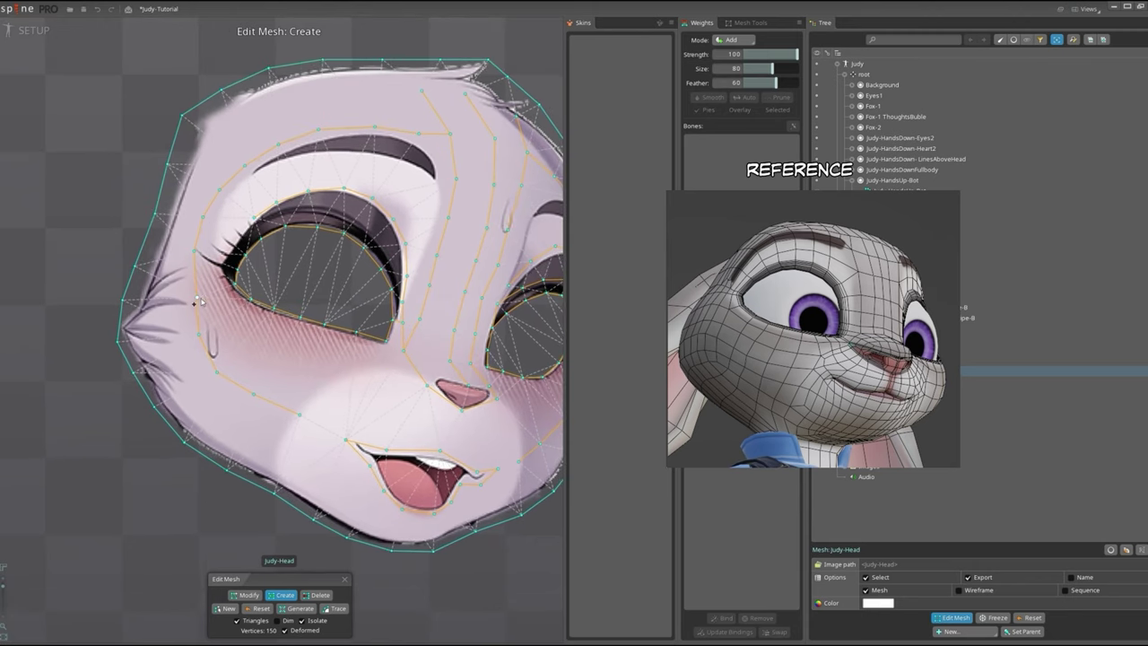
left_click(198, 301)
left_click(425, 388)
left_click(449, 428)
scroll(449, 377, "down", 1)
left_click(455, 370)
scroll(489, 360, "down", 3)
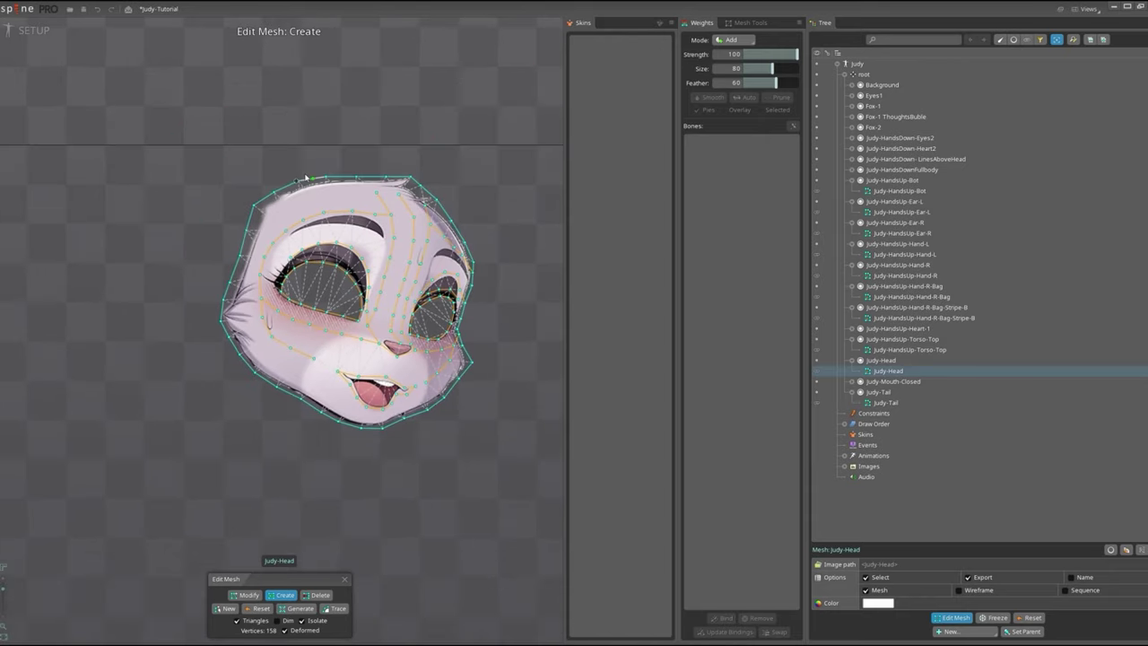
scroll(285, 342, "up", 4)
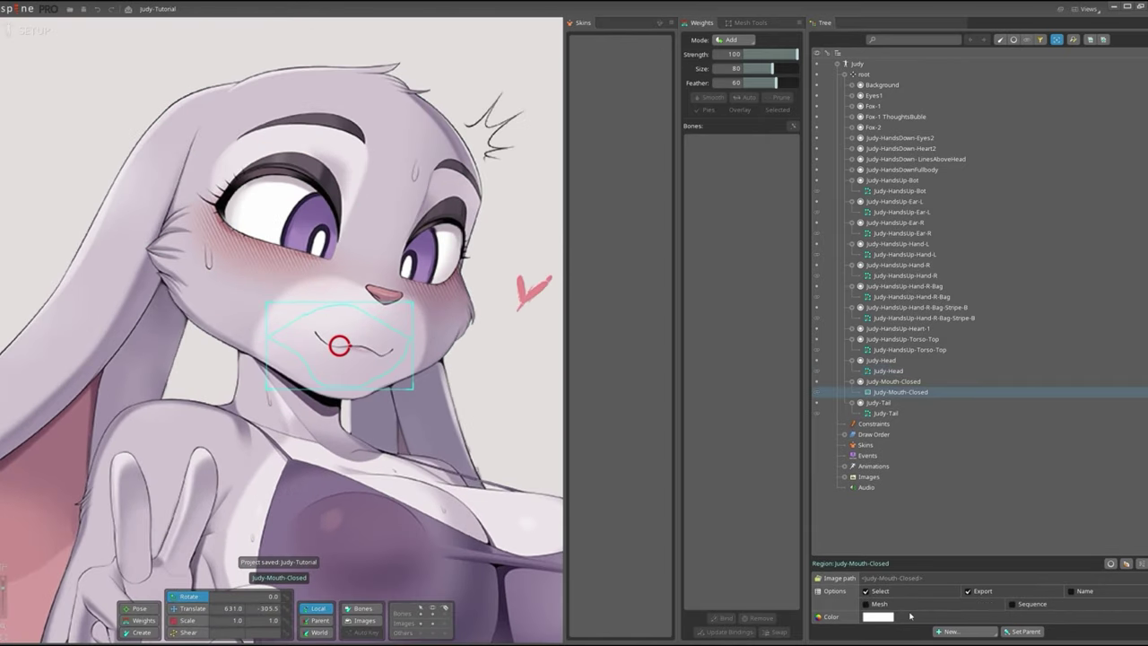
Enable Mesh on Judy-Mouth-Closed, remove a hull vertex, and save the project.
left_click(865, 604)
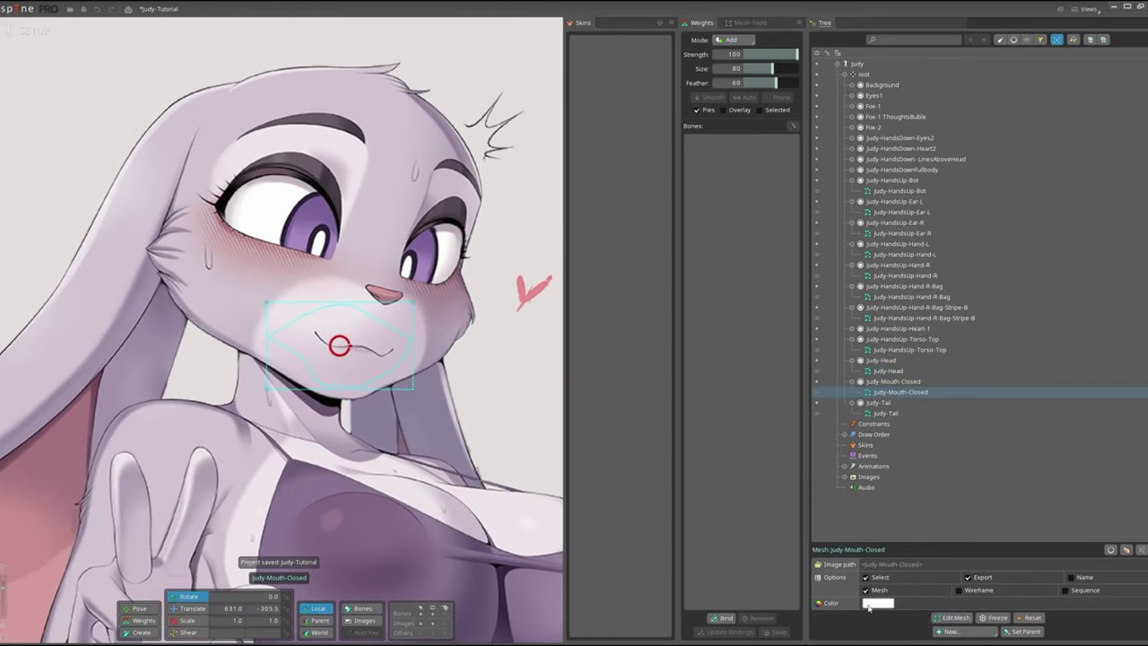
left_click(952, 617)
left_click(329, 609)
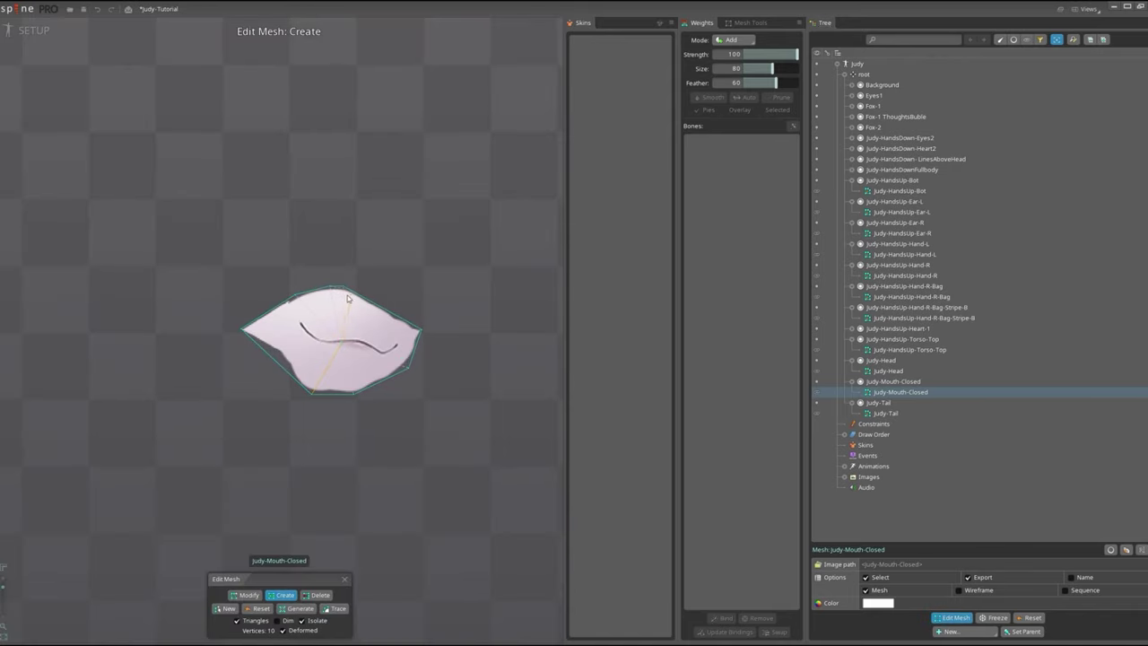
left_click(349, 298)
key("ctrl+s")
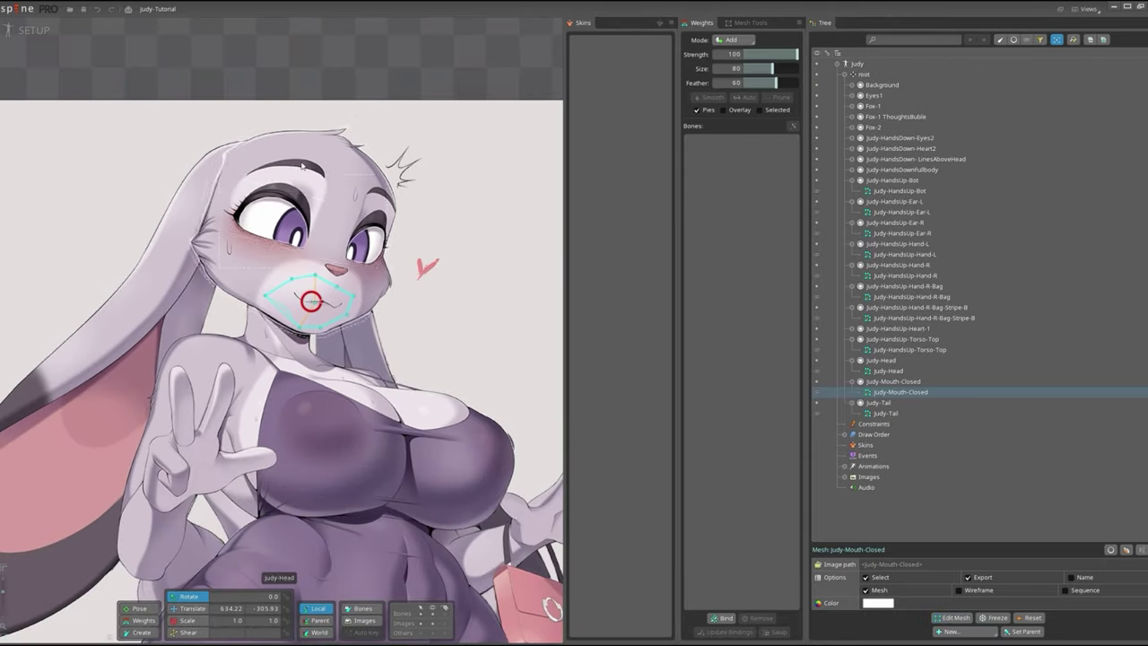
Open the Judy-HandsDownFullbody mesh for editing.
scroll(272, 179, "down", 3)
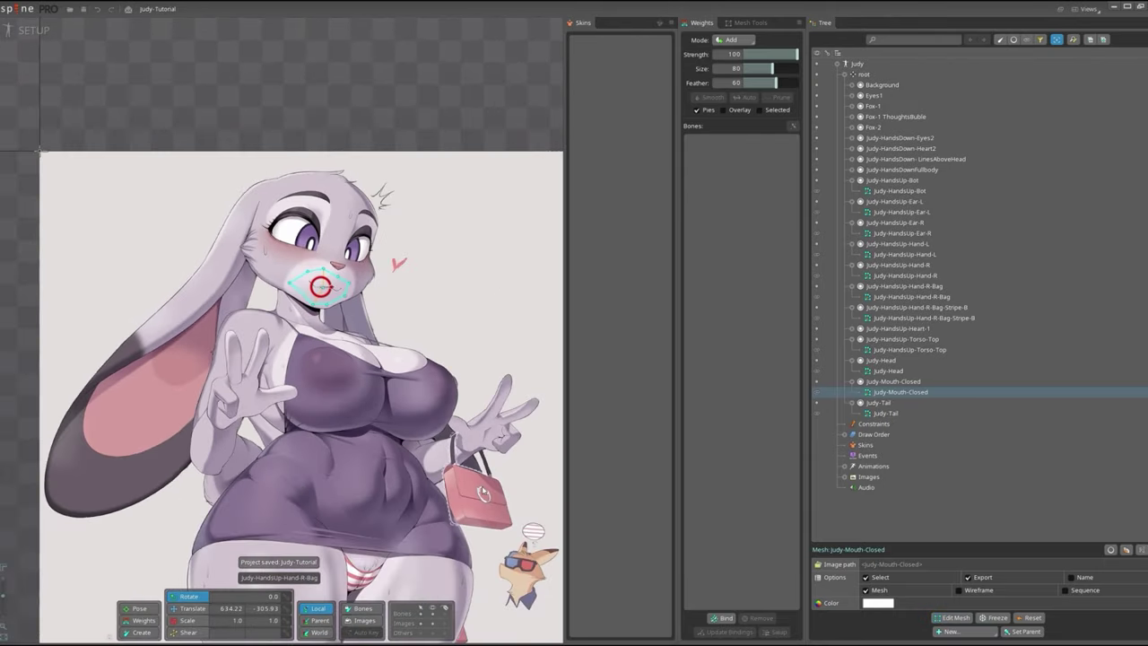
scroll(284, 388, "down", 2)
scroll(284, 388, "up", 2)
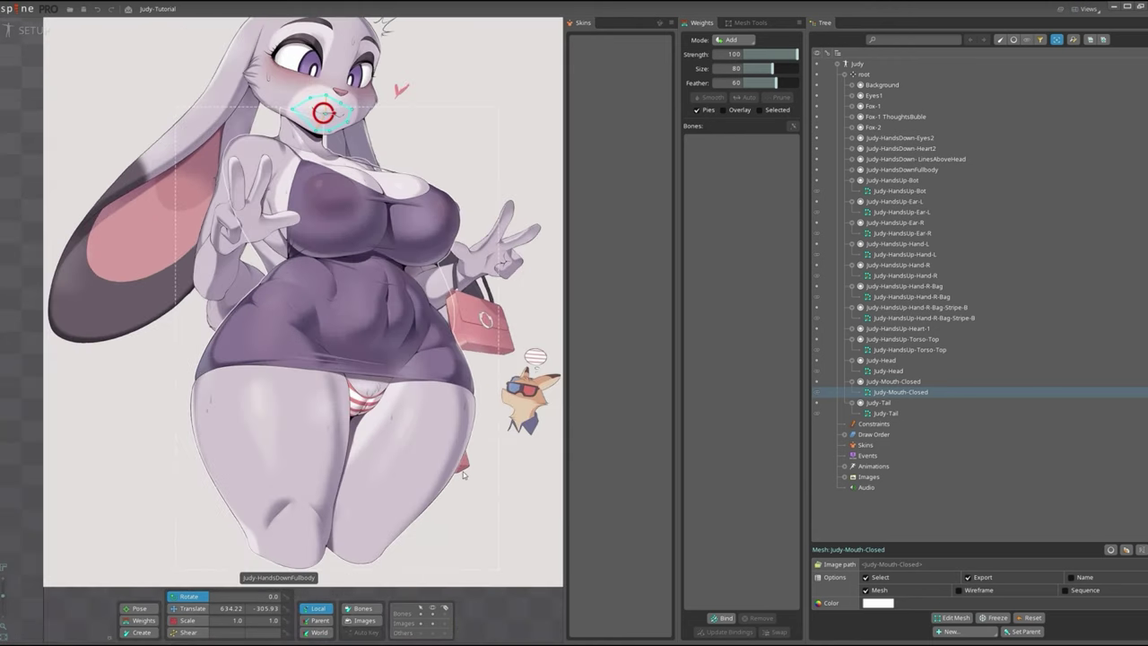
left_click(438, 379)
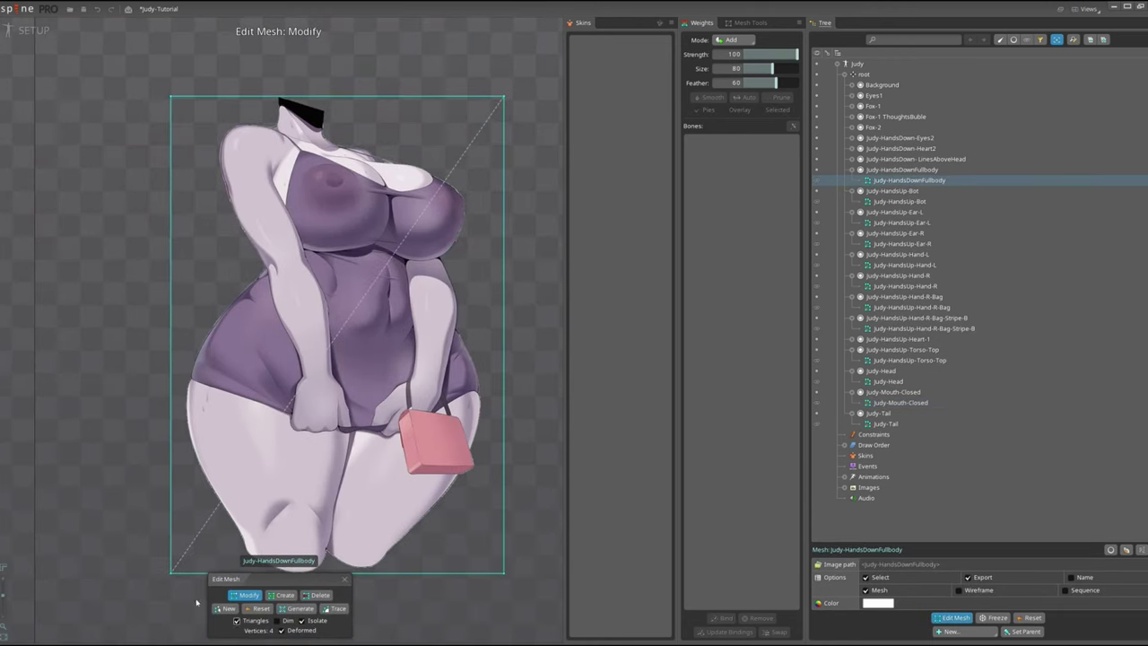
Start a new Judy-HandsDownFullbody outline with hull points up the left edge and at the bag corner.
left_click(224, 608)
scroll(277, 426, "up", 2)
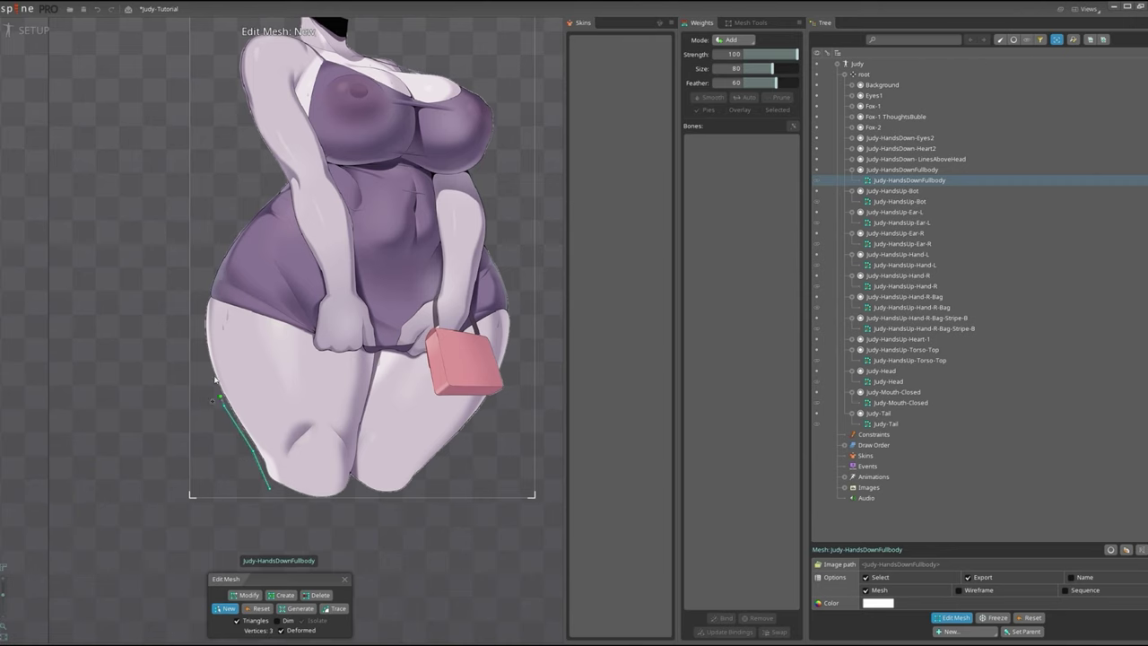
scroll(259, 151, "up", 1)
left_click(267, 189)
left_click(253, 155)
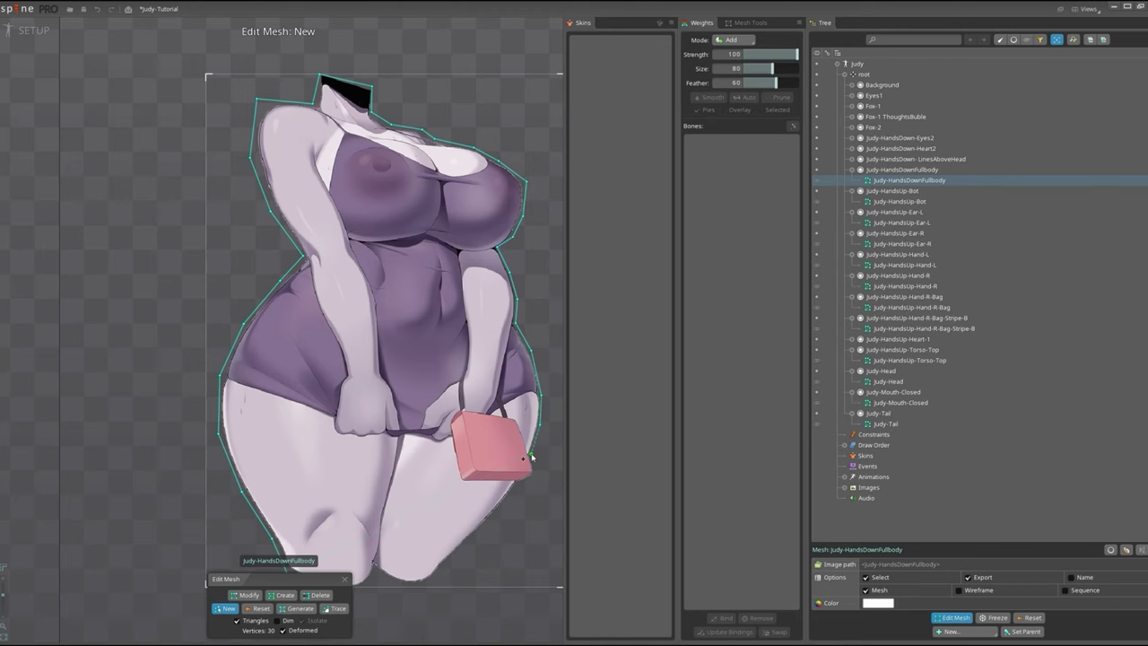
left_click(538, 478)
scroll(539, 478, "up", 2)
Close the body hull along the lower legs below the knees.
left_click(346, 423)
left_click(307, 477)
left_click(260, 477)
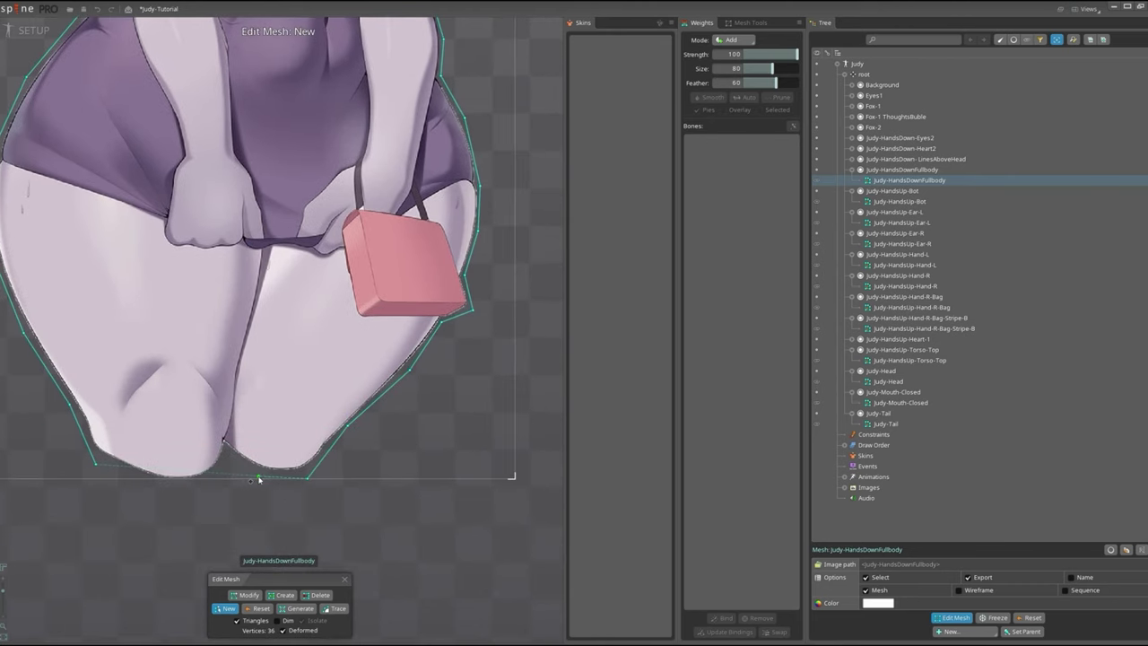
left_click(153, 478)
Add interior vertices up the left leg to the top of the thigh.
left_click(149, 403)
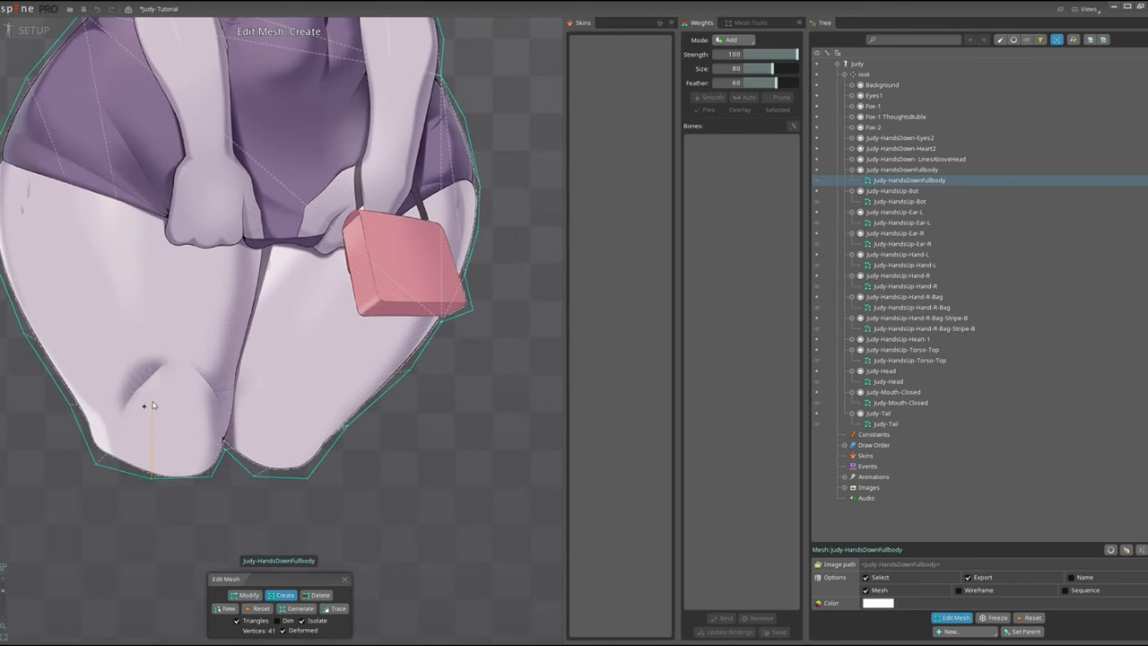
left_click(153, 319)
left_click(166, 401)
scroll(166, 308, "up", 2)
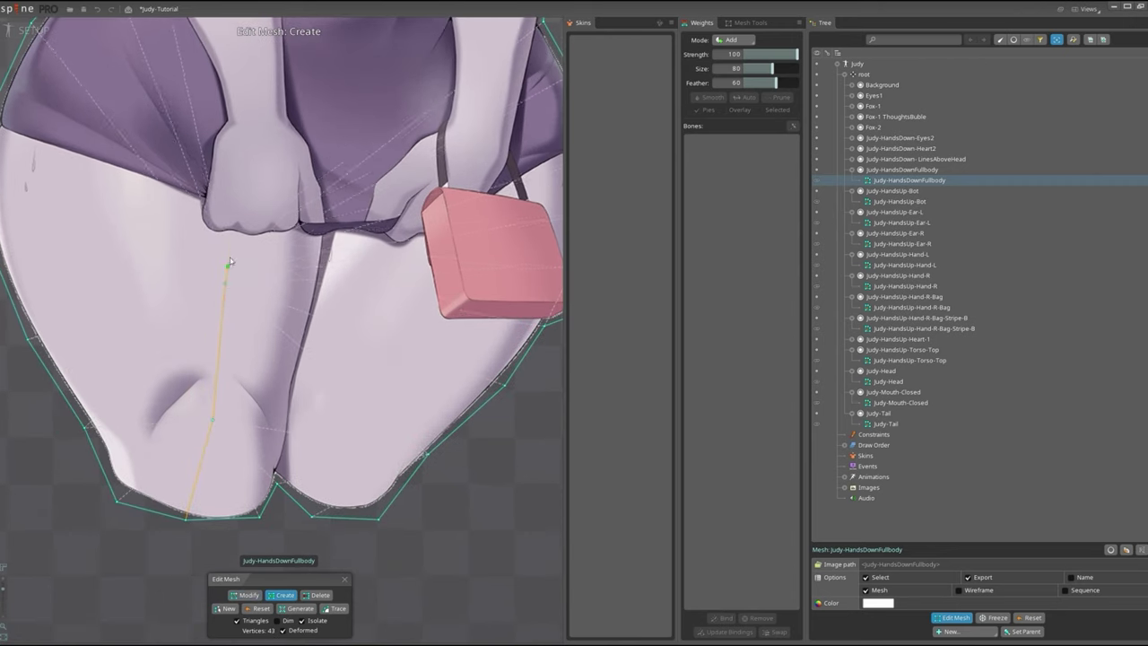
left_click(193, 231)
left_click(193, 201)
scroll(141, 226, "up", 1)
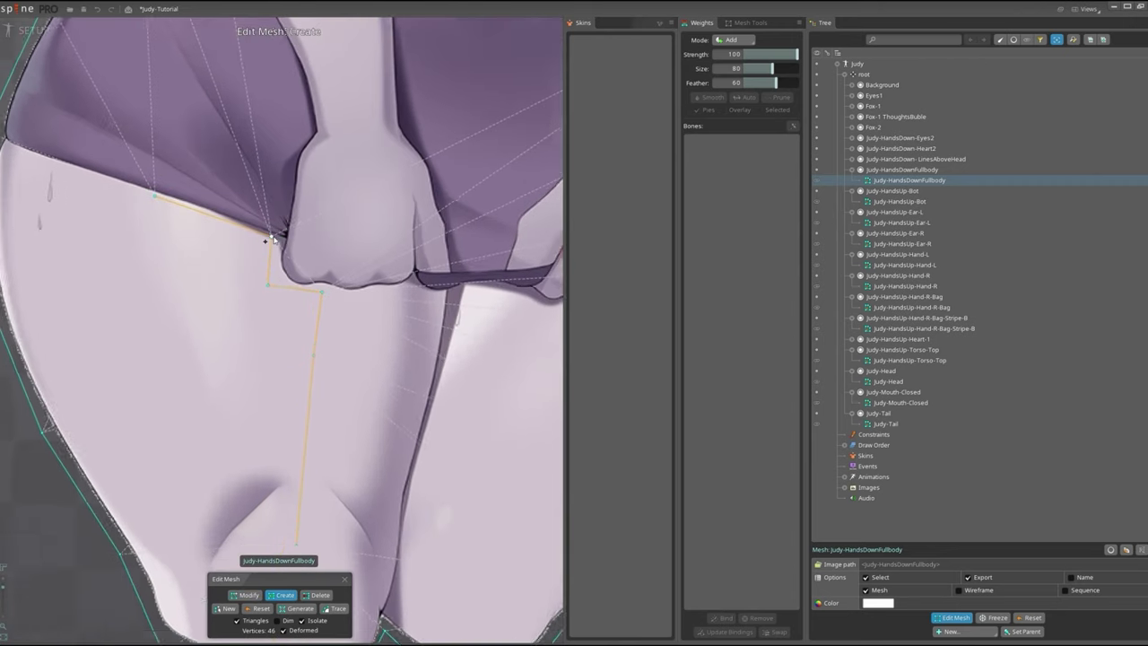
scroll(141, 226, "up", 1)
Add interior edges from the fist, across the left thigh, beside the bag and around the crotch.
left_click(50, 176)
scroll(260, 300, "down", 2)
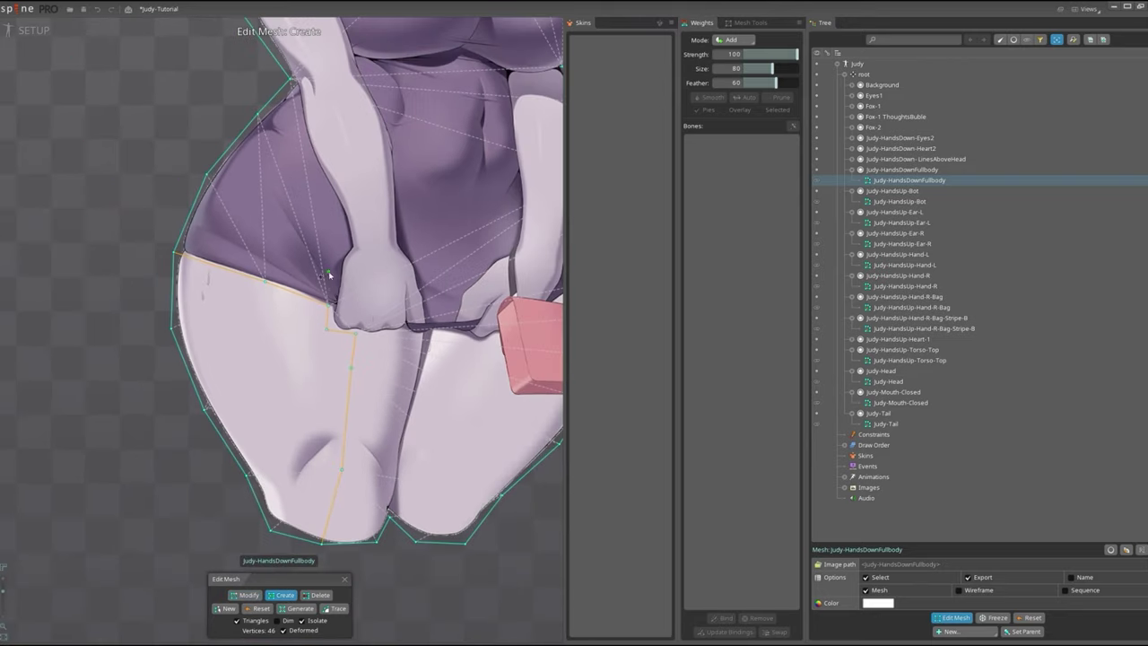
scroll(260, 301, "down", 1)
left_click(389, 320)
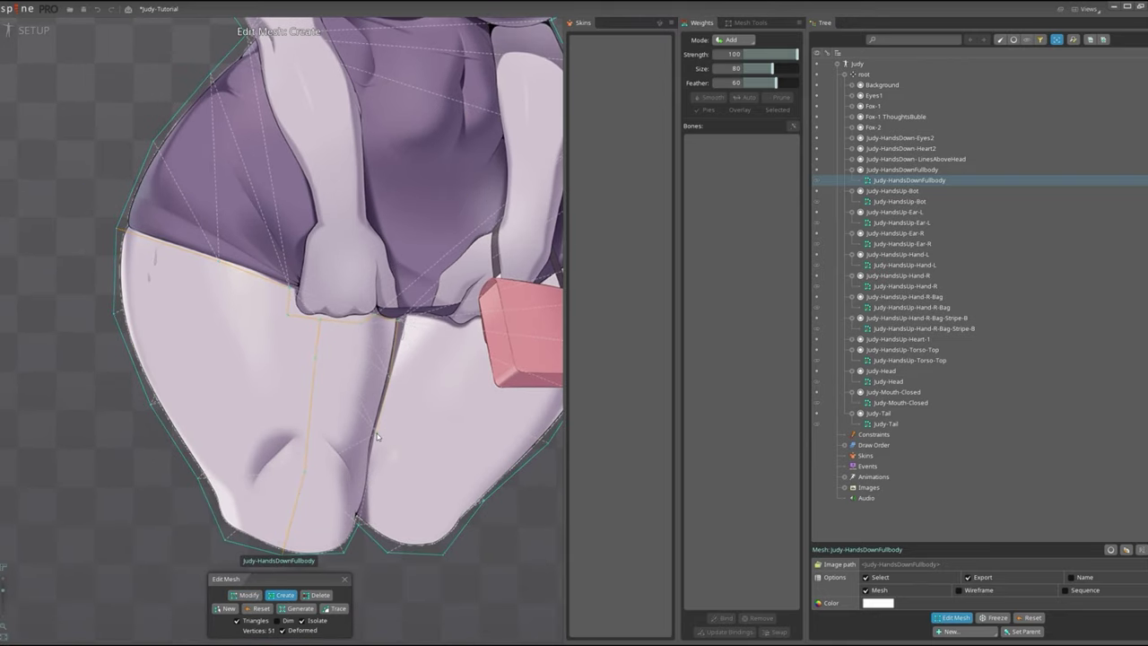
scroll(363, 526, "up", 1)
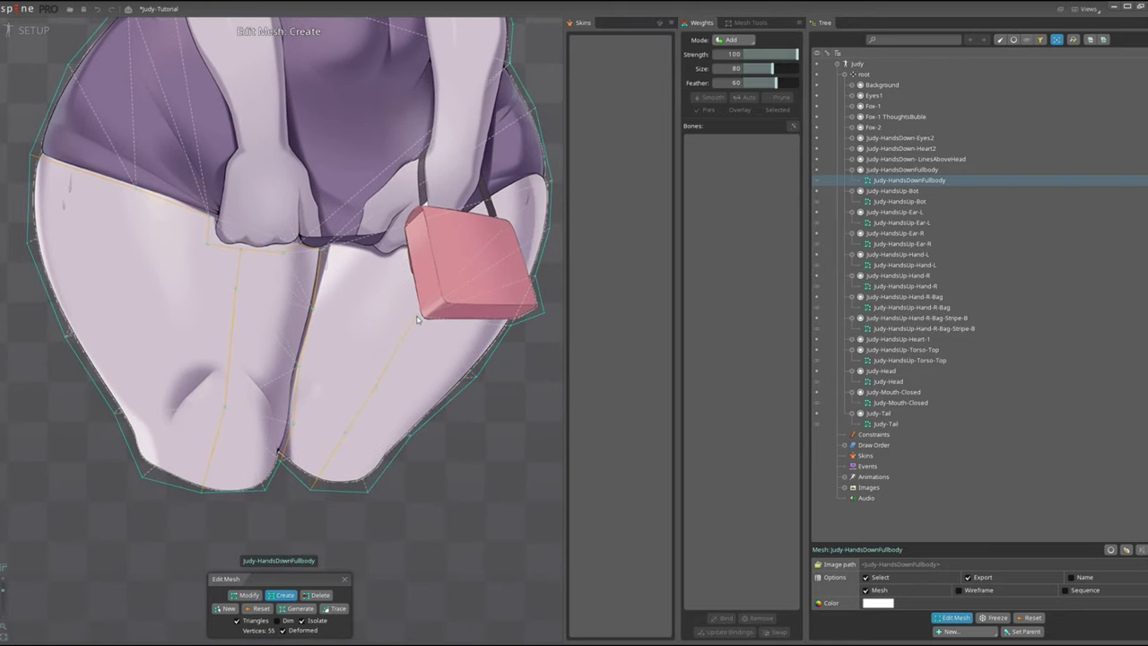
left_click(395, 288)
scroll(325, 252, "up", 3)
left_click(328, 303)
left_click(327, 244)
left_click(390, 182)
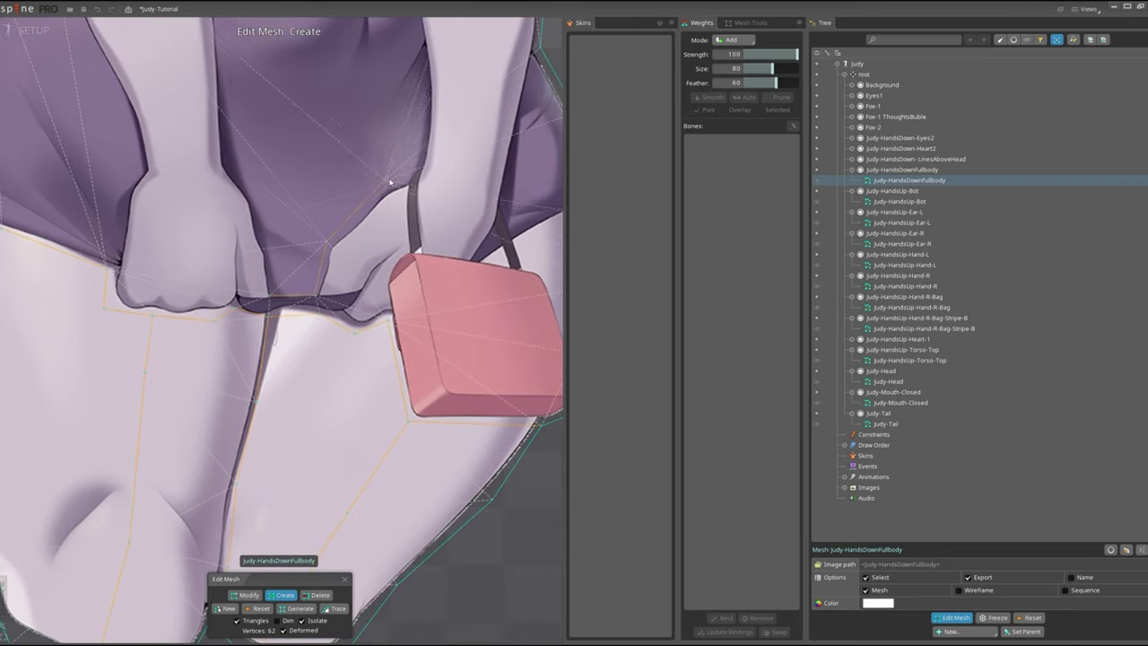
scroll(390, 183, "down", 2)
Add a chain of torso vertices up the left side to the armpit.
left_click(328, 251)
left_click(313, 157)
left_click(215, 435)
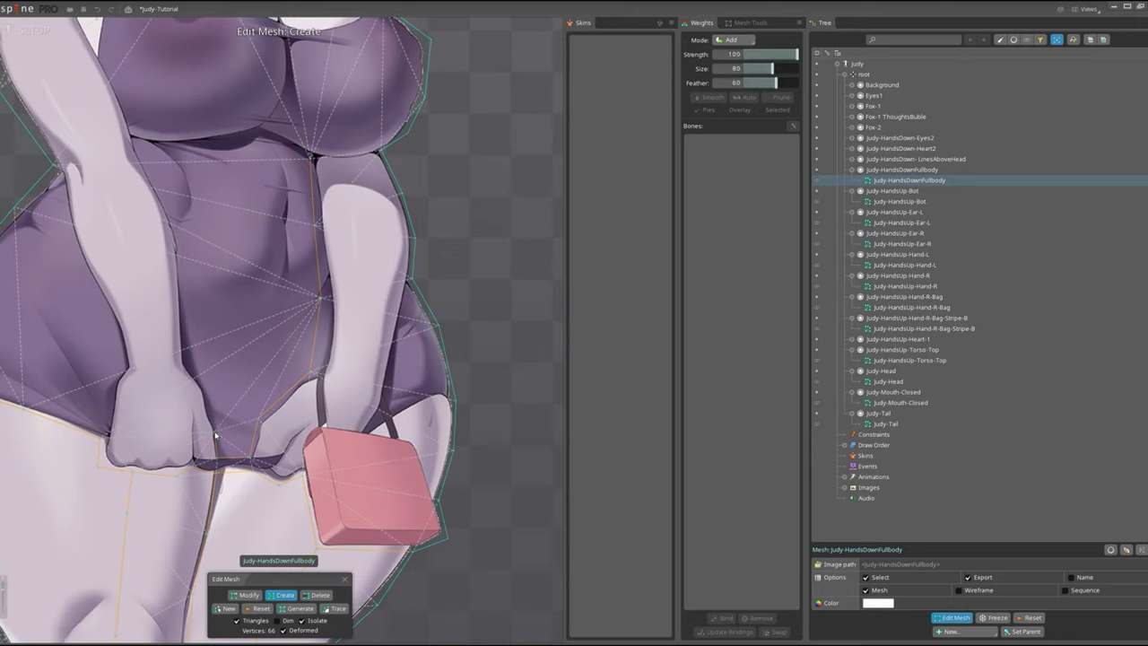
left_click(199, 368)
left_click(185, 296)
left_click(180, 262)
left_click(173, 216)
left_click(153, 189)
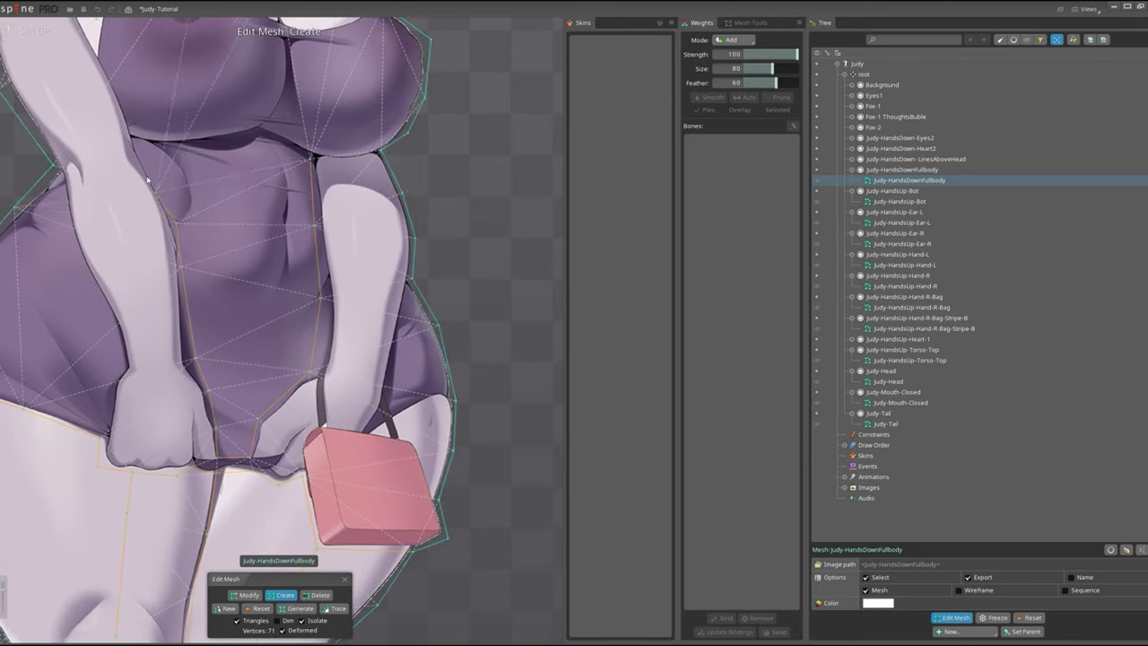
left_click(145, 120)
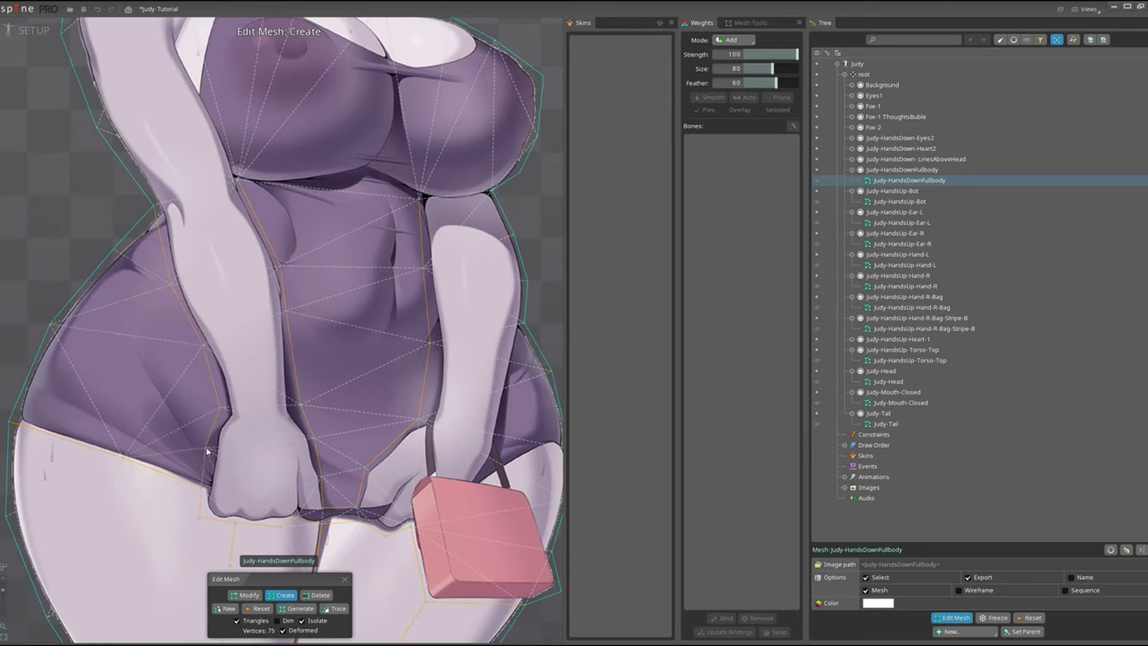
scroll(206, 451, "down", 2)
scroll(269, 341, "up", 1)
Add vertices along the bag strap and down the right arm.
left_click(435, 406)
scroll(436, 406, "up", 1)
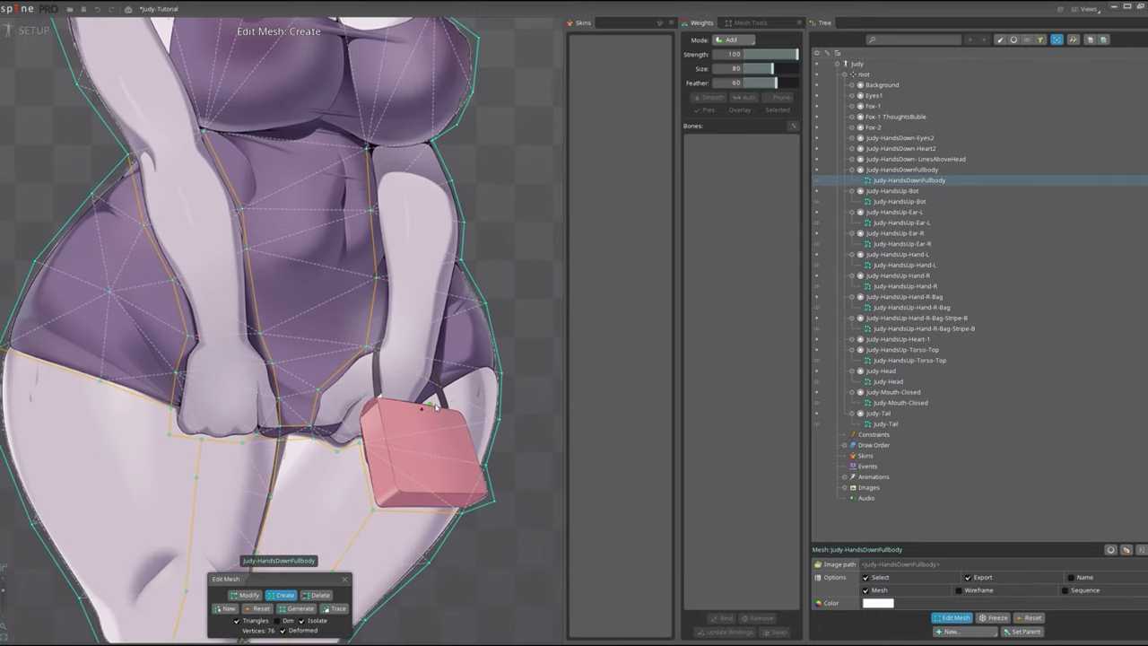
left_click(494, 475)
left_click(466, 414)
left_click(444, 375)
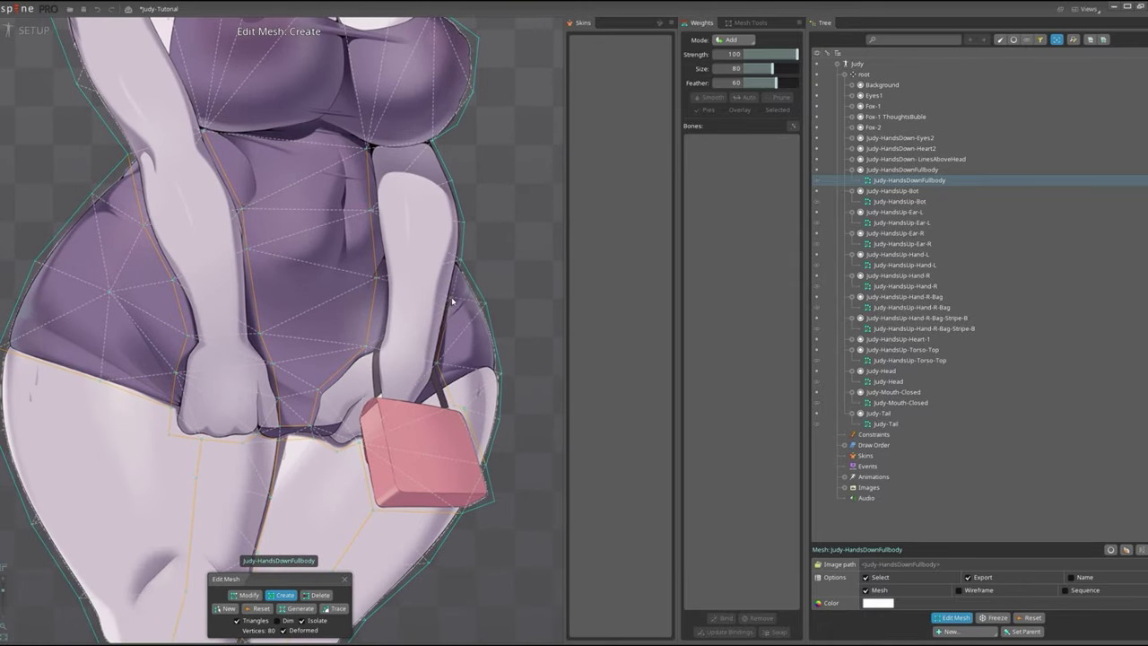
scroll(453, 303, "down", 1)
left_click(395, 341)
left_click(397, 269)
left_click(393, 222)
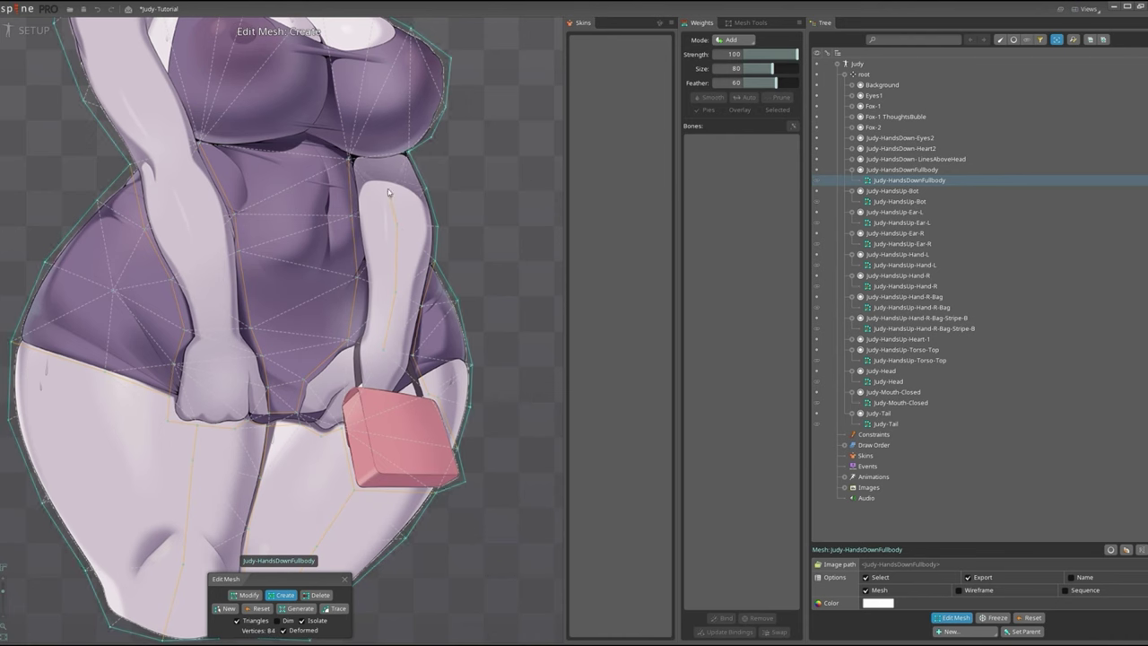
scroll(417, 332, "down", 1)
scroll(417, 332, "up", 2)
Add more bag-strap vertices plus vertices at the bag's corners and edge.
left_click(394, 368)
left_click(354, 381)
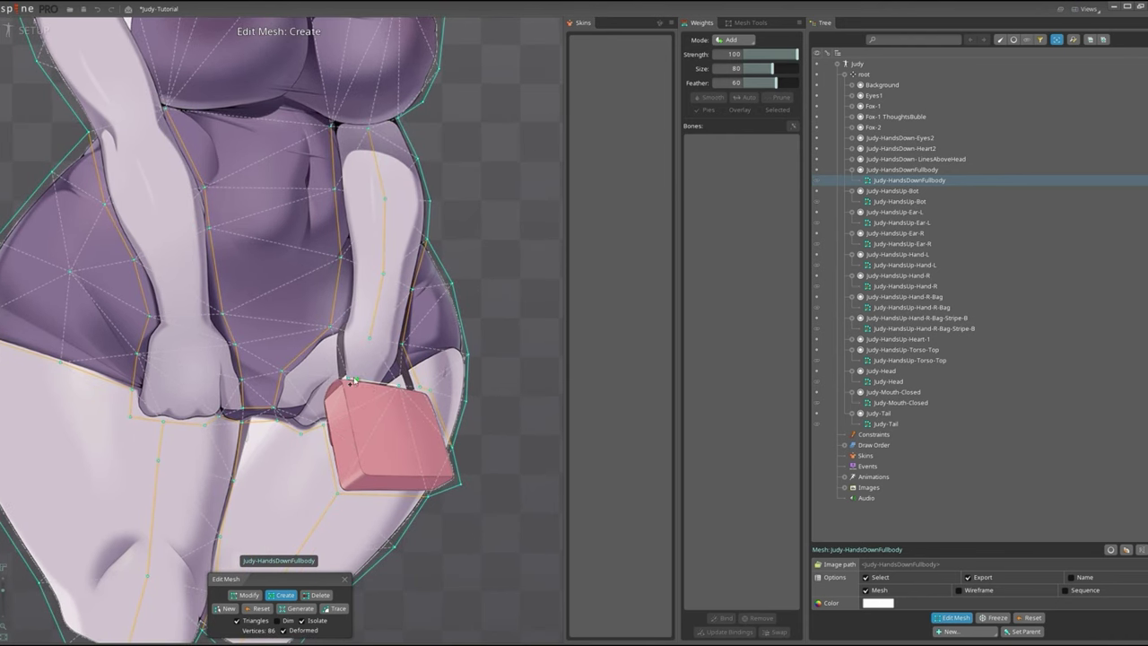
scroll(287, 345, "up", 1)
left_click(335, 346)
left_click(325, 365)
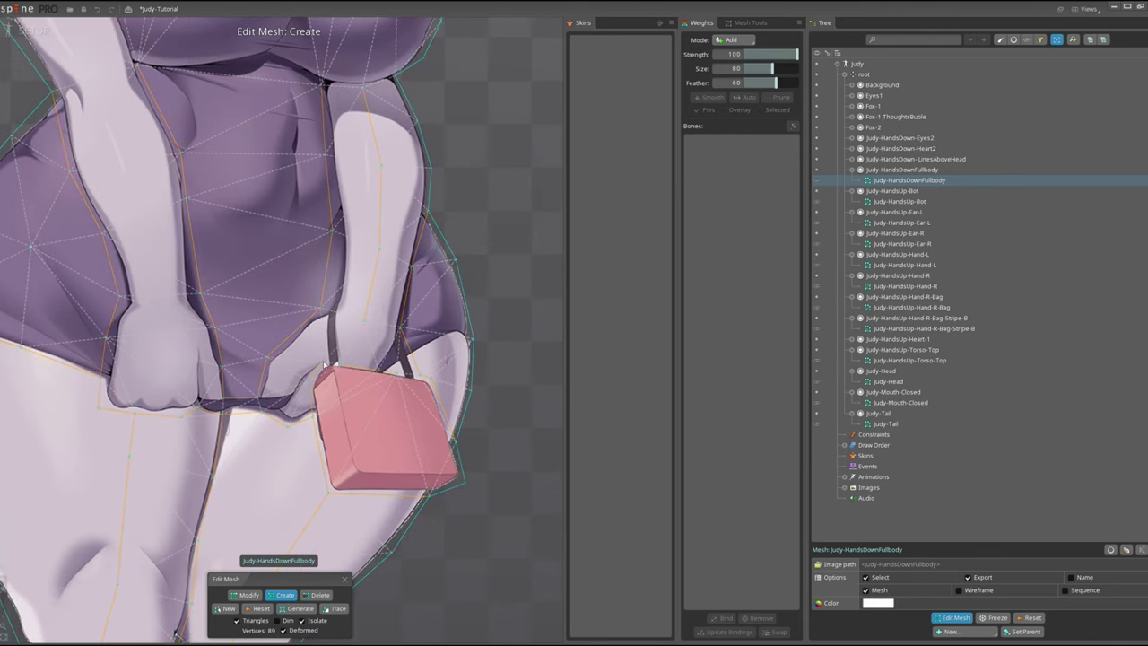
scroll(325, 366, "down", 1)
scroll(310, 375, "down", 1)
scroll(303, 379, "down", 1)
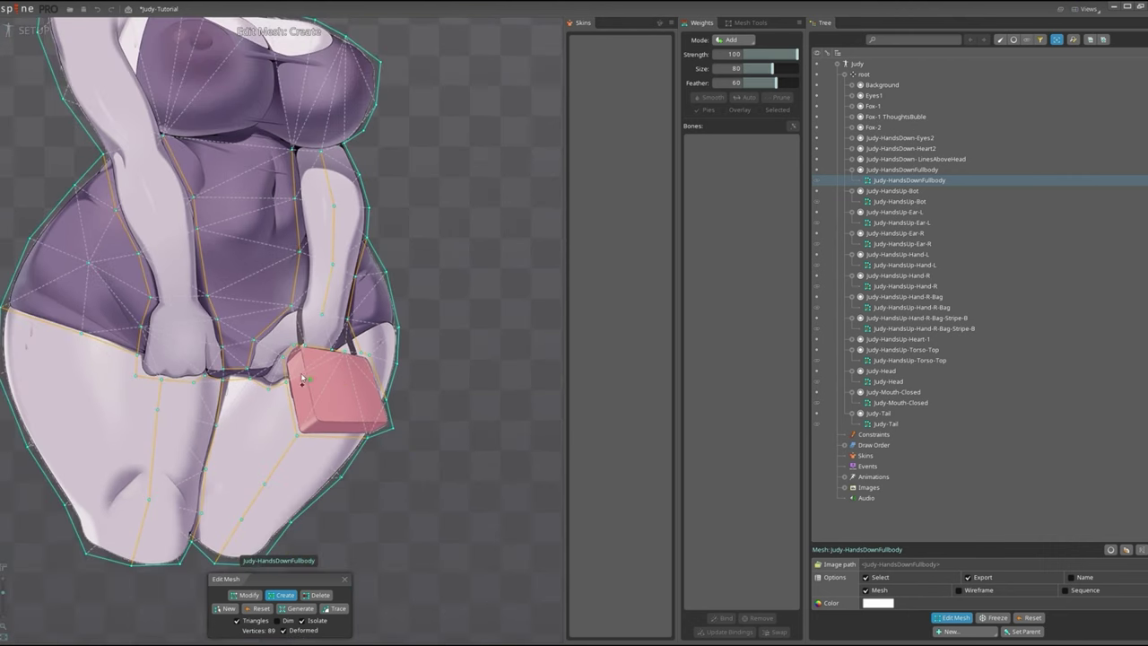
scroll(312, 429, "up", 2)
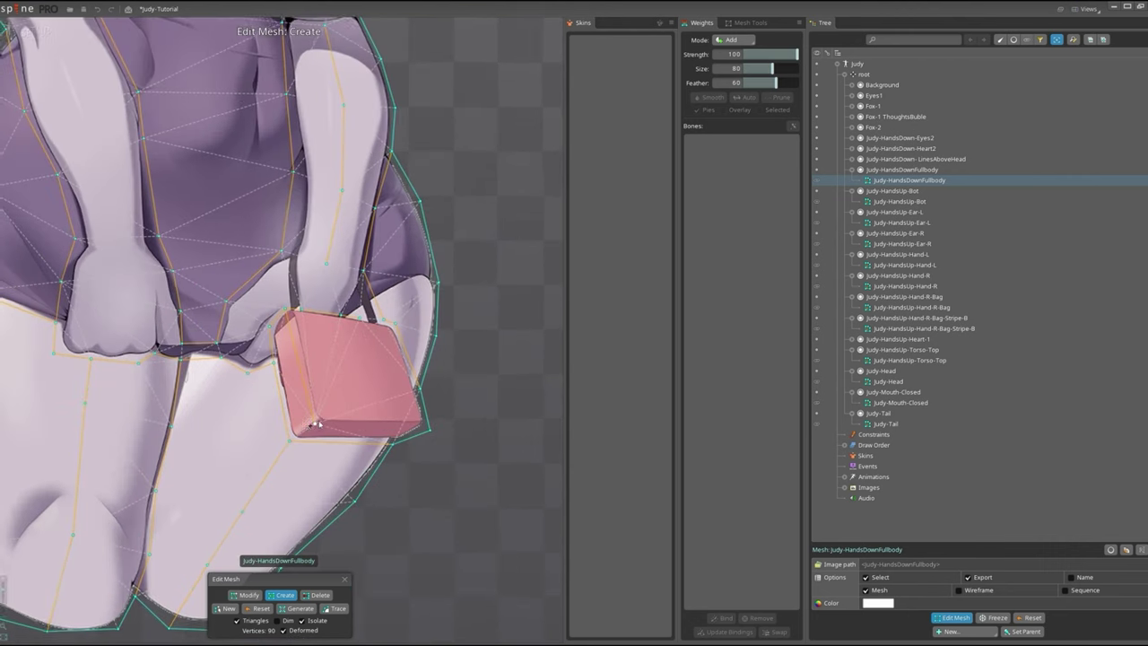
left_click(427, 418)
scroll(431, 422, "up", 1)
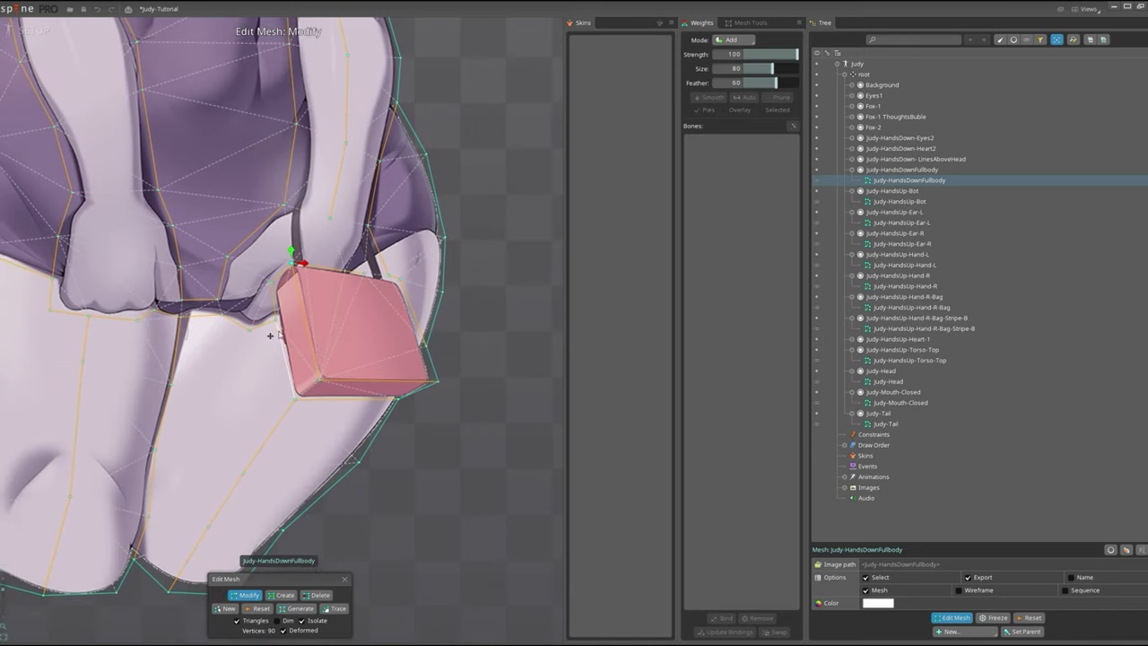
scroll(359, 359, "down", 1)
left_click(367, 319)
left_click(370, 387)
scroll(346, 399, "down", 3)
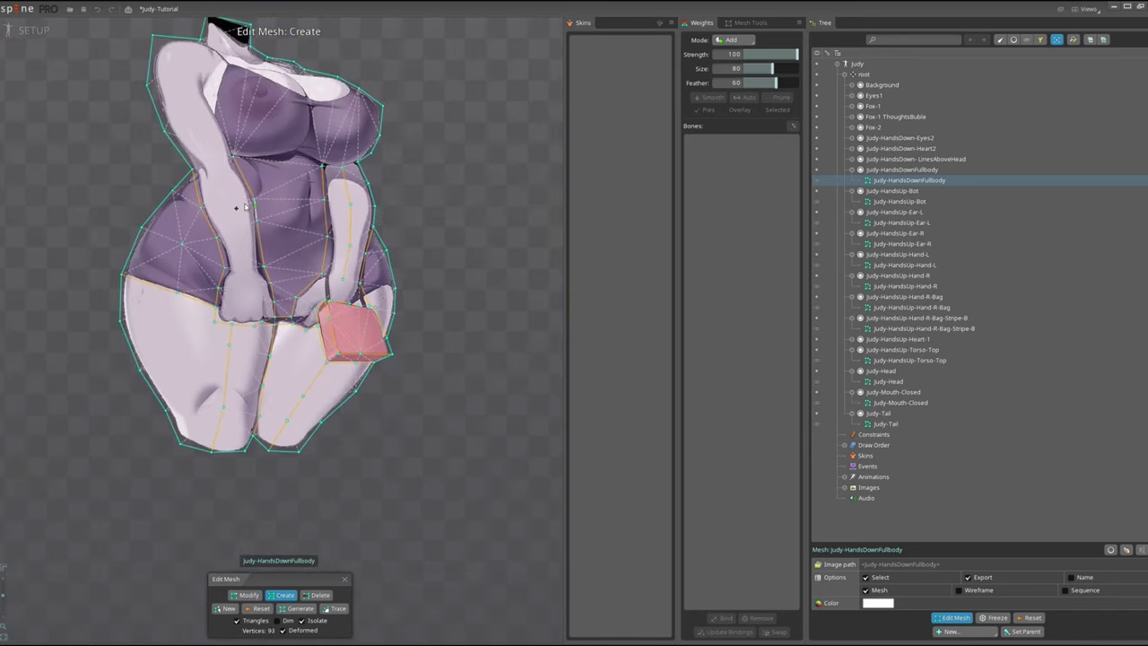
scroll(341, 358, "down", 2)
Add vertices up the torso toward the chest and on the upper-left chest.
left_click(348, 289)
left_click(352, 229)
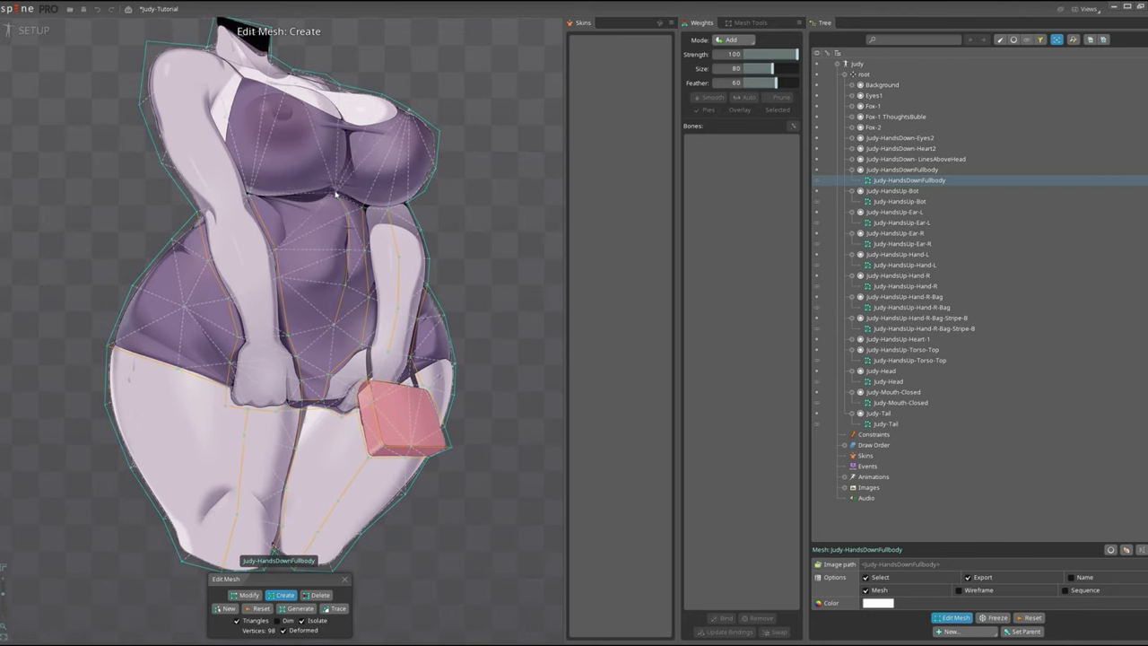
left_click(341, 184)
left_click(323, 190)
left_click(296, 192)
left_click(304, 198)
scroll(303, 198, "up", 1)
scroll(303, 198, "up", 1)
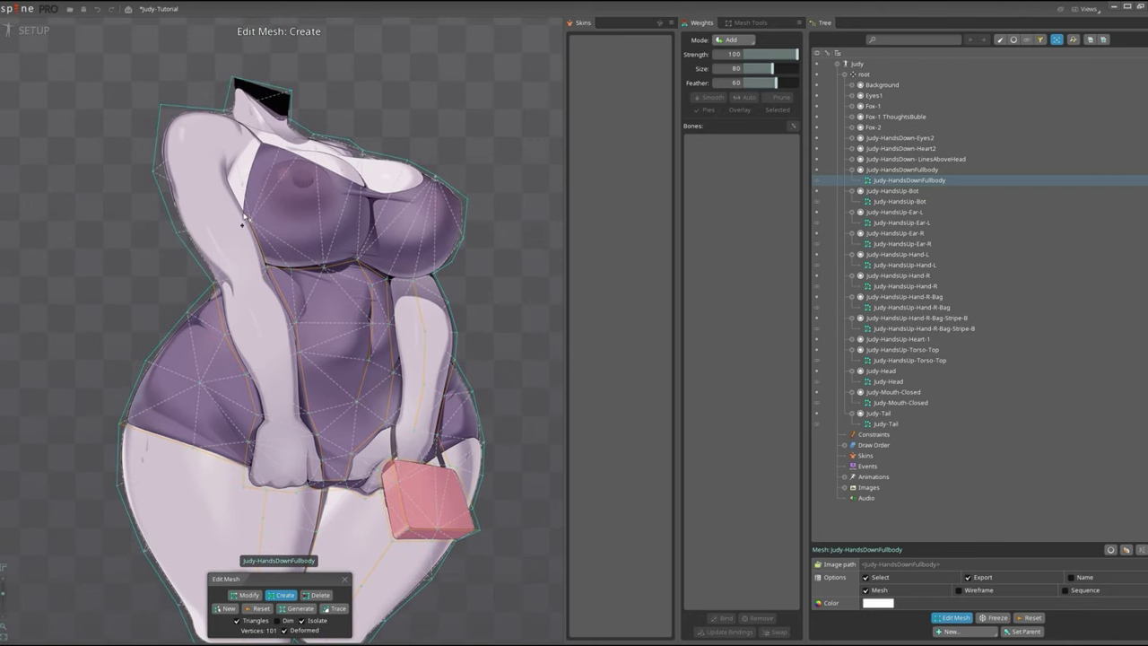
left_click(248, 215)
left_click(262, 192)
scroll(261, 192, "up", 1)
Add vertices along the chest centre and upper-left chest.
left_click(397, 285)
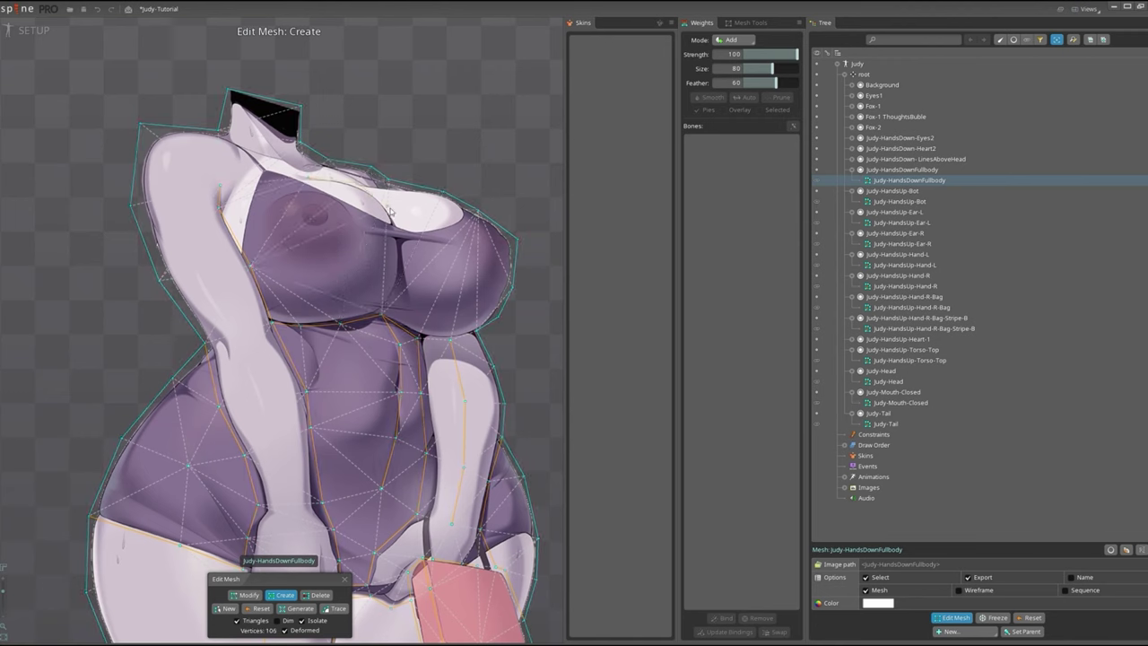
left_click(397, 249)
left_click(403, 305)
left_click(411, 269)
left_click(325, 239)
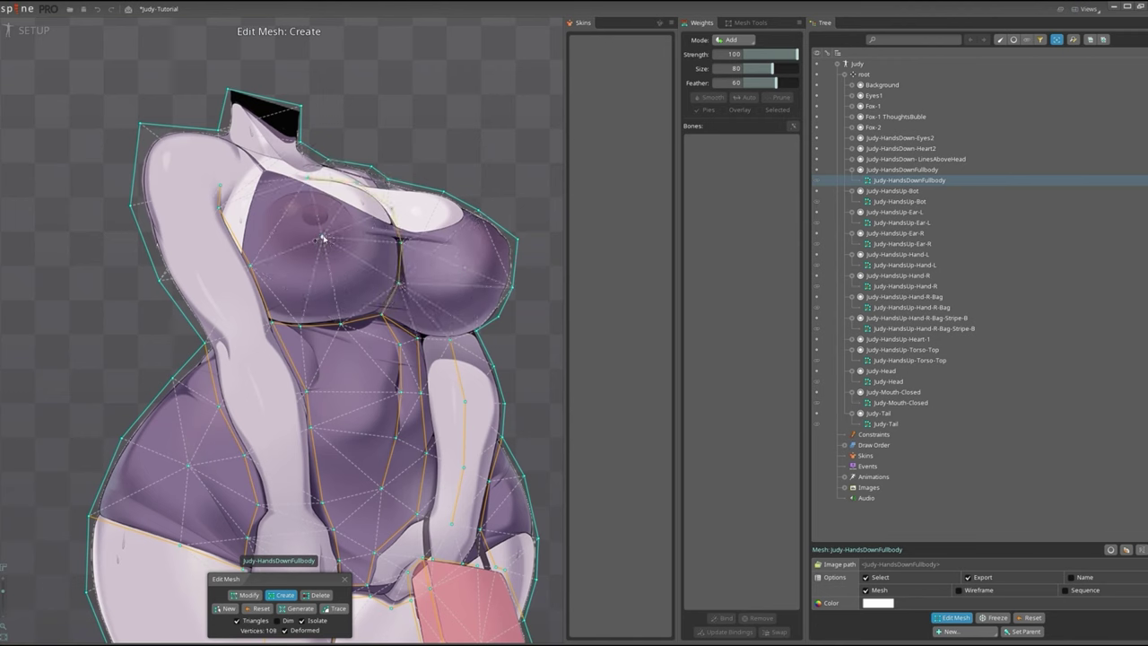
Refine the upper chest triangulation with vertices out to the chest's outer edge.
left_click(330, 260)
left_click(393, 238)
left_click(358, 224)
left_click(327, 216)
left_click(300, 211)
left_click(280, 215)
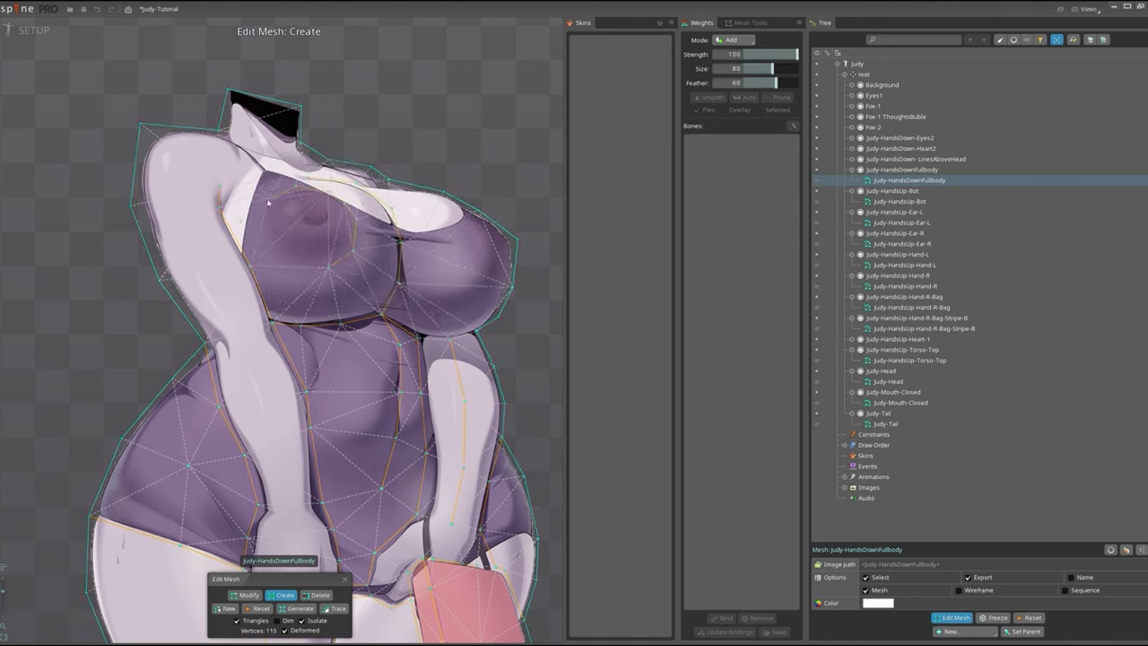
left_click(321, 272)
left_click(451, 296)
left_click(442, 199)
scroll(442, 199, "down", 1)
left_click(489, 265)
scroll(485, 241, "up", 3)
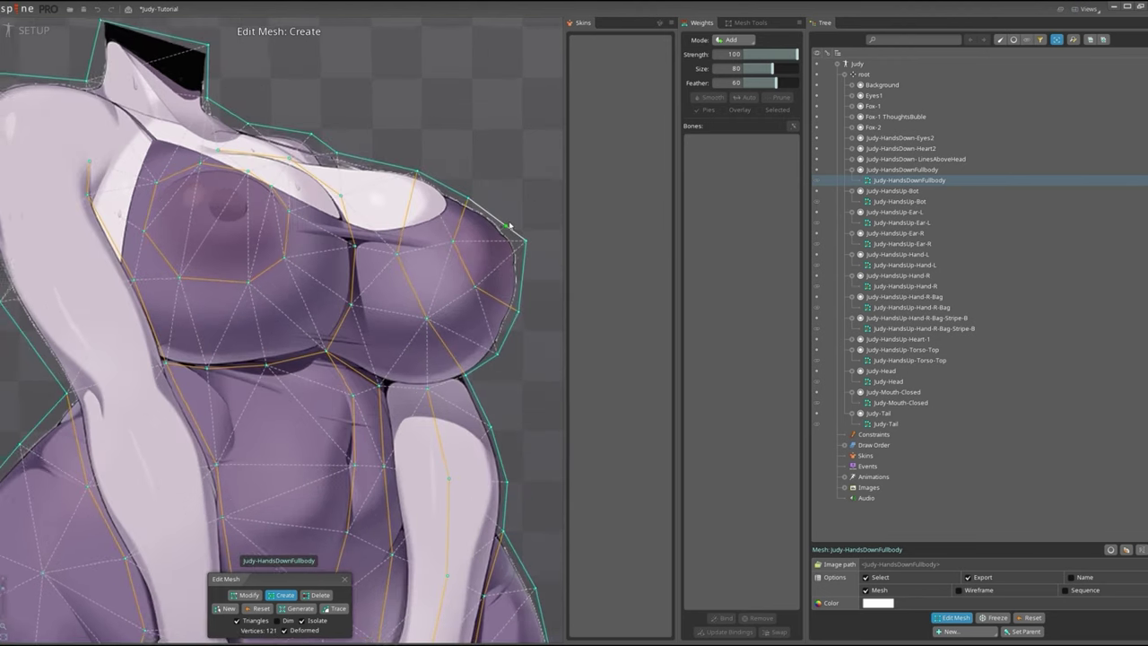
scroll(485, 240, "up", 2)
scroll(508, 277, "up", 2)
left_click(512, 236)
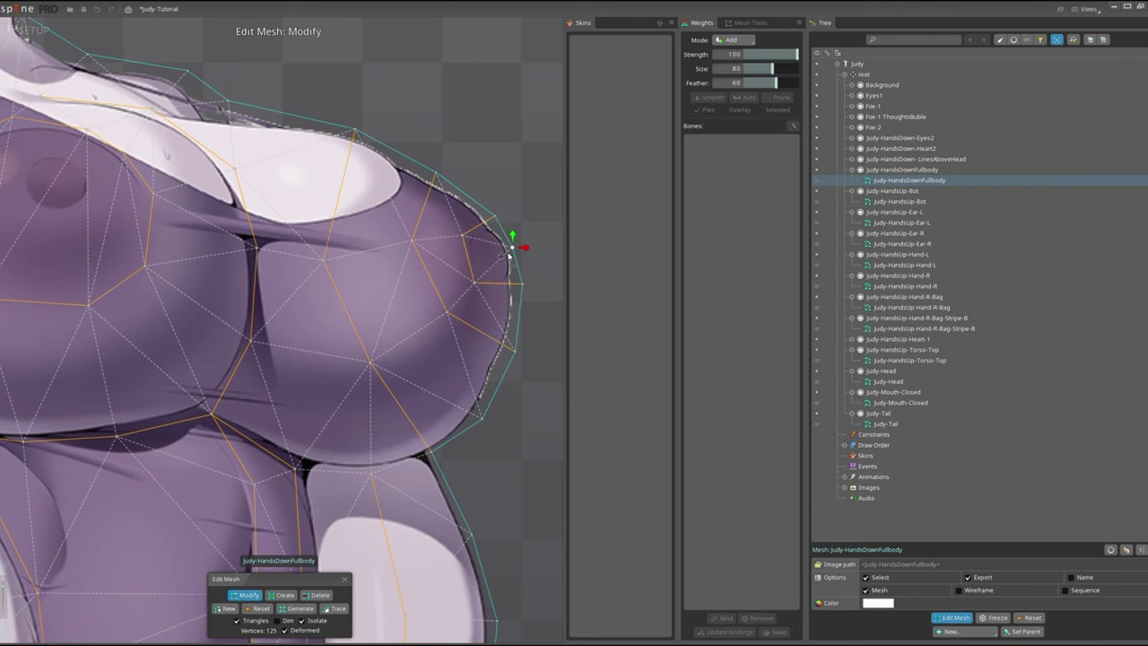
scroll(423, 199, "down", 2)
scroll(423, 269, "up", 2)
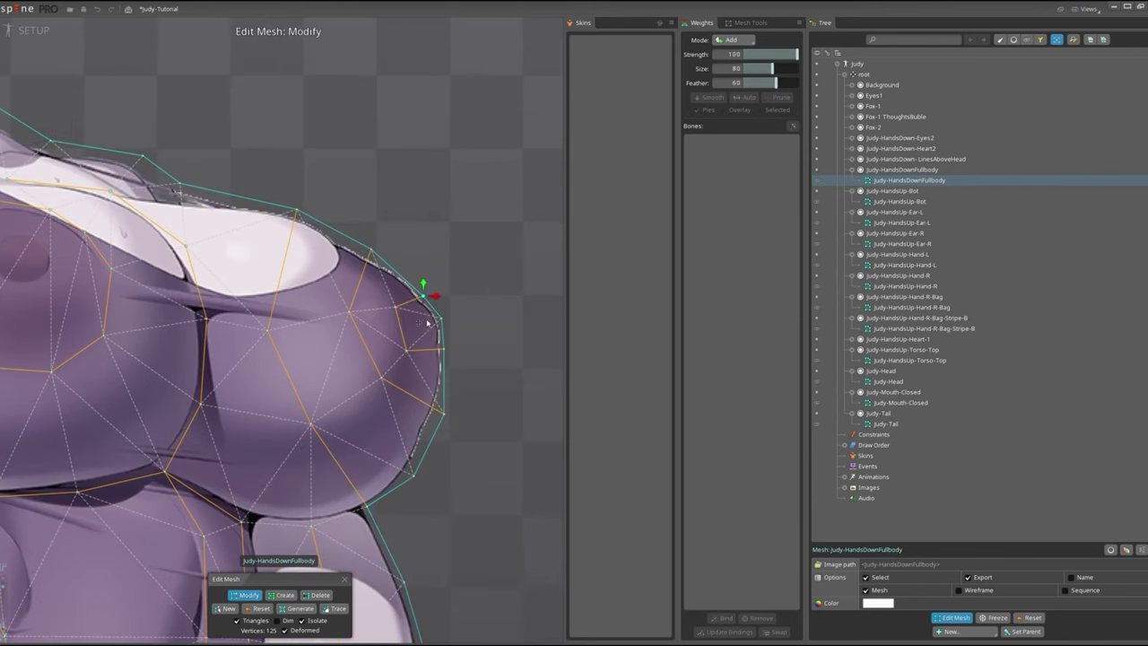
Back in Create mode (C), add a chest outline vertex and a ring of vertices around the nipple.
key("c")
left_click(127, 276)
scroll(128, 276, "up", 1)
left_click(180, 233)
left_click(198, 265)
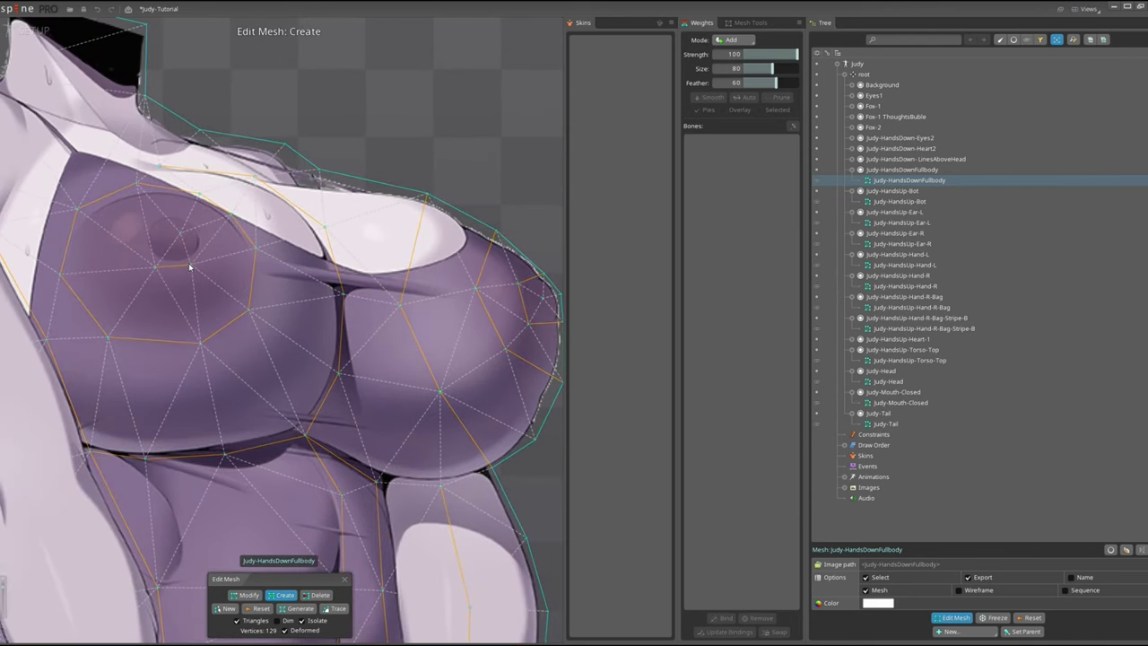
left_click(160, 267)
left_click(142, 244)
left_click(142, 212)
Add final vertices on the torso and along the left arm.
left_click(164, 208)
scroll(167, 256, "down", 3)
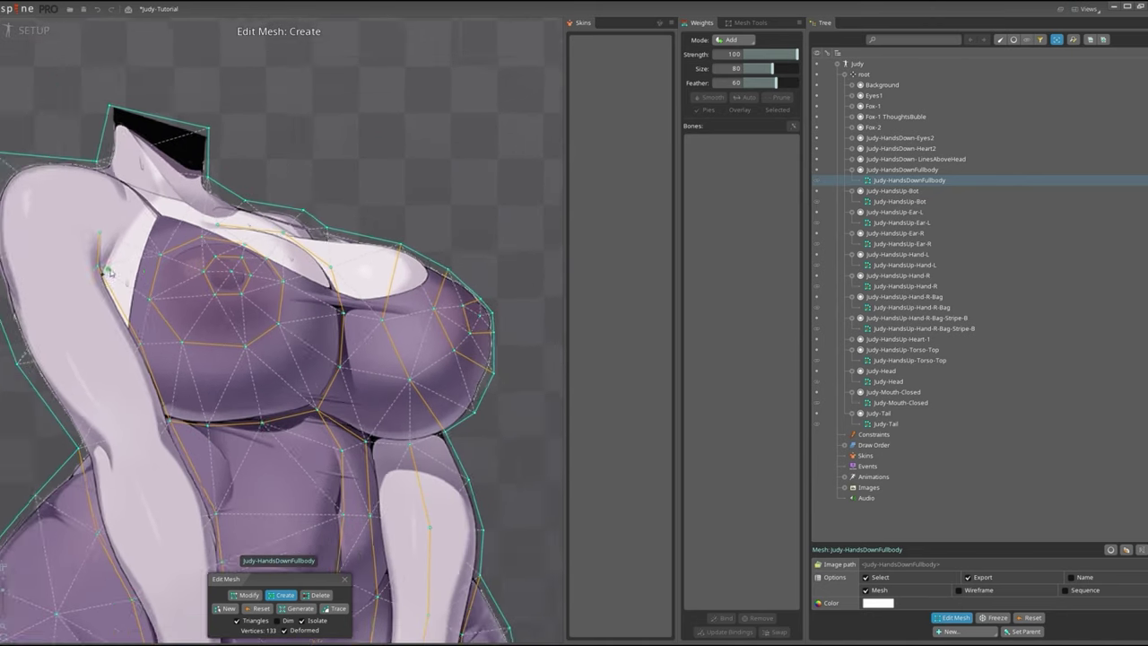
scroll(123, 236, "up", 1)
left_click(235, 356)
scroll(234, 356, "down", 2)
left_click(300, 434)
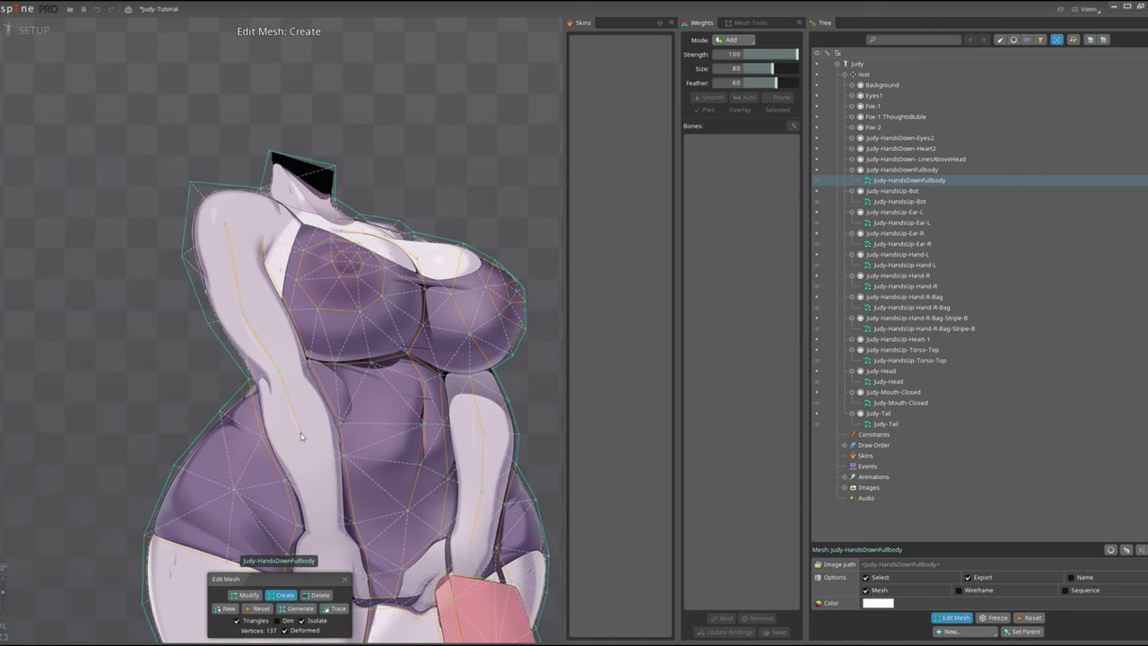
scroll(304, 450, "up", 1)
scroll(304, 451, "up", 1)
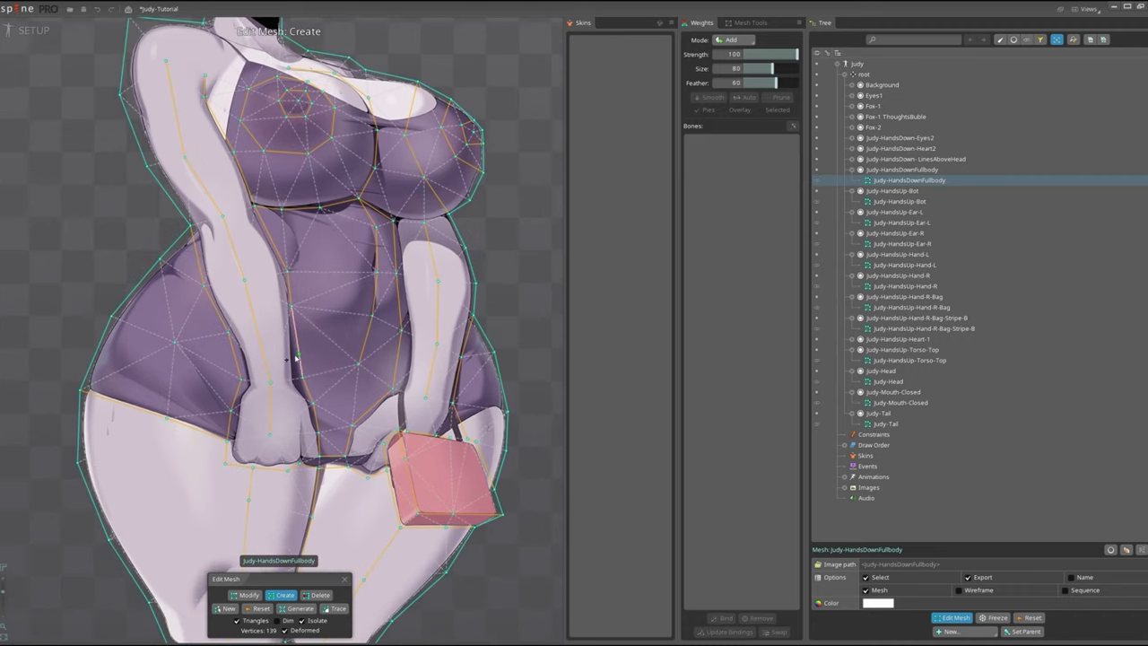
scroll(359, 376, "down", 1)
scroll(402, 306, "down", 2)
scroll(402, 306, "down", 1)
Finish editing the body mesh and save the project.
key("Escape")
key("ctrl+s")
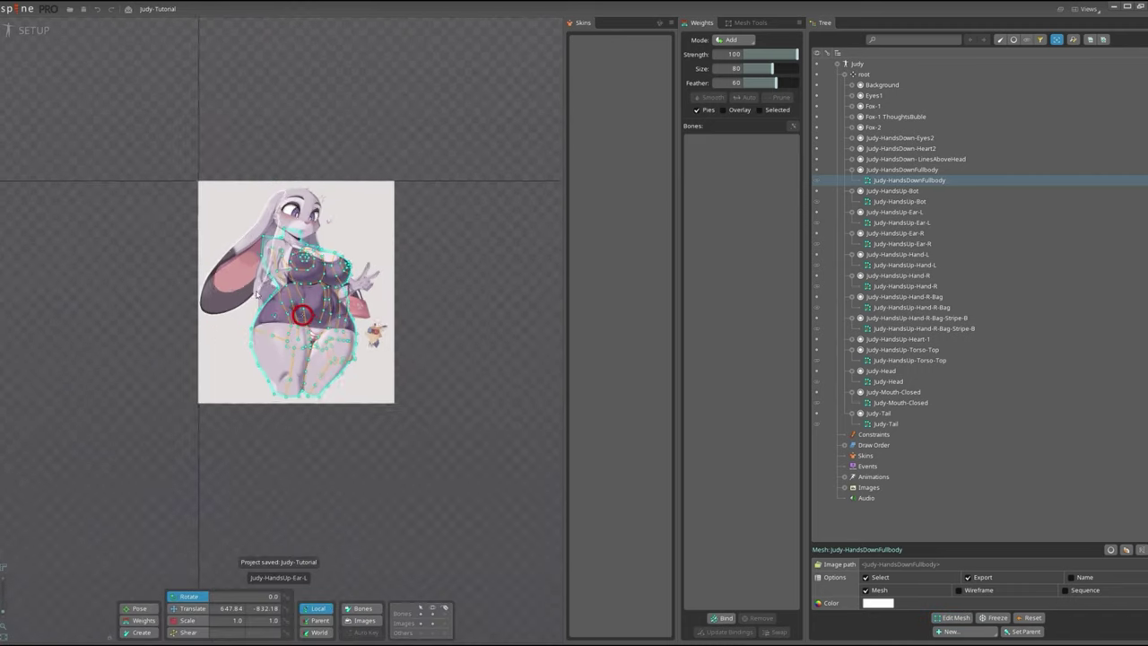
scroll(356, 330, "up", 2)
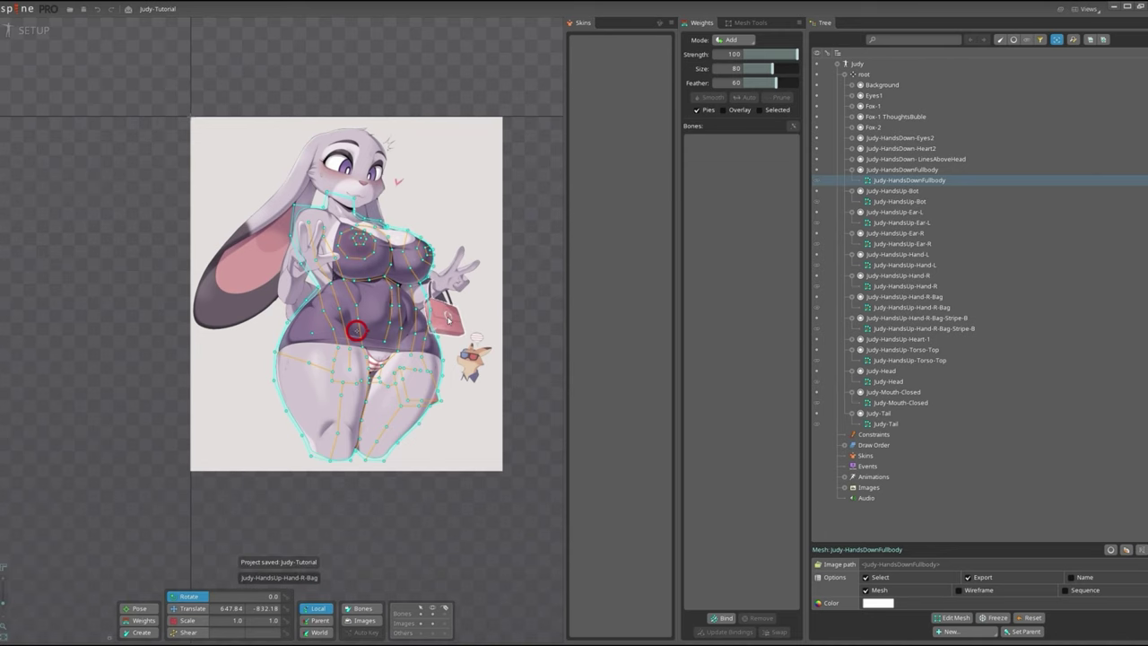
left_click(446, 289)
key("ctrl+shift+s")
key("Escape")
scroll(377, 328, "up", 2)
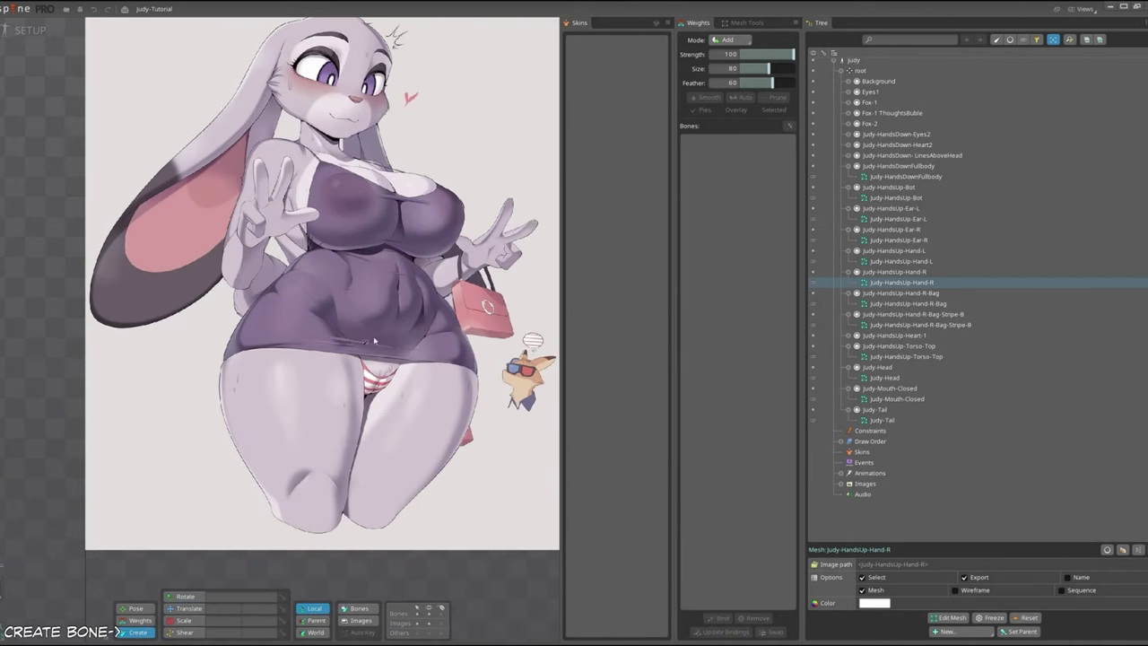
Create the Hips-MAster bone with Leg-L and Leg-R thigh bones beneath it.
left_click(377, 328)
left_click(866, 432)
type("-MAster")
key("Return")
scroll(377, 327, "down", 2)
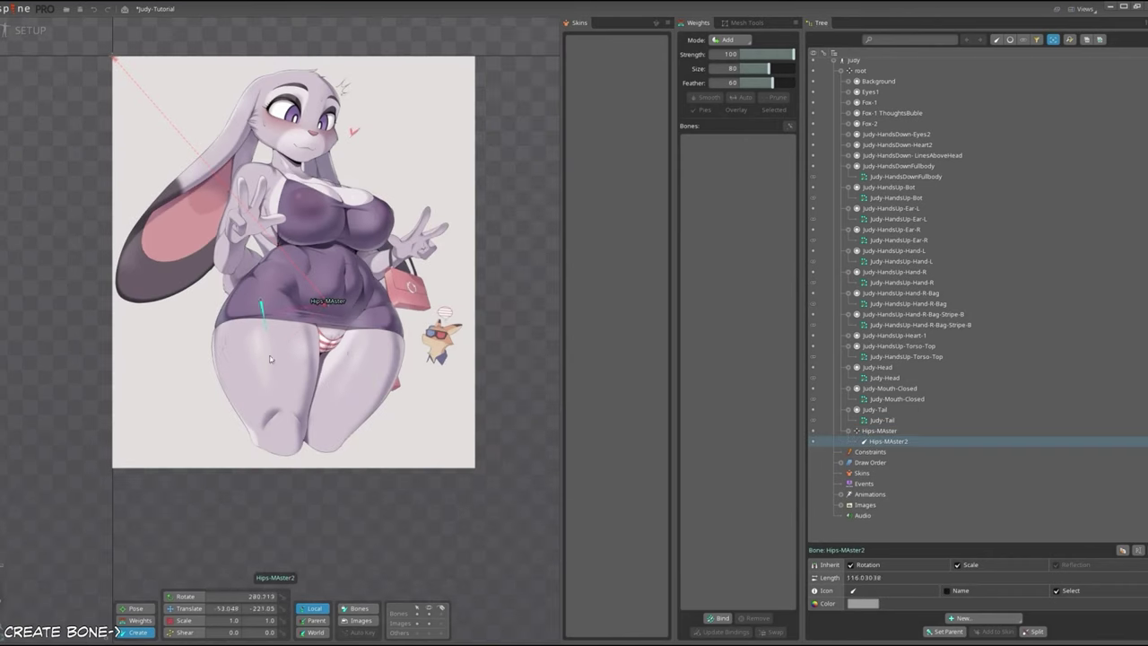
left_click_drag(260, 301, 280, 444)
type("Leg-L")
key("Return")
scroll(314, 337, "up", 2)
left_click_drag(418, 303, 379, 428)
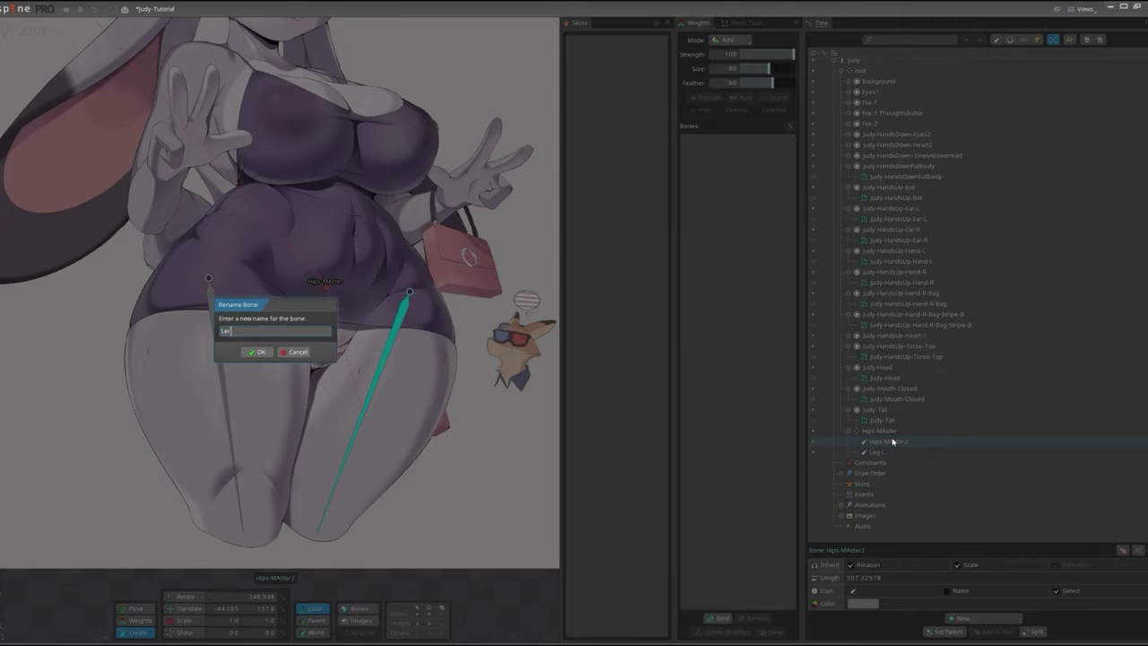
type("Leg-R")
key("Return")
Draw the Spine, Neck and Head chain up from Hips-MAster, plus a left upper-arm bone.
left_click(289, 431)
left_click_drag(288, 432, 248, 247)
type("Spine")
key("Return")
mouse_move(248, 247)
left_mouse_down()
mouse_move(237, 200)
mouse_move(275, 56)
left_mouse_up()
type("Neck")
key("Return")
type("Head")
key("Return")
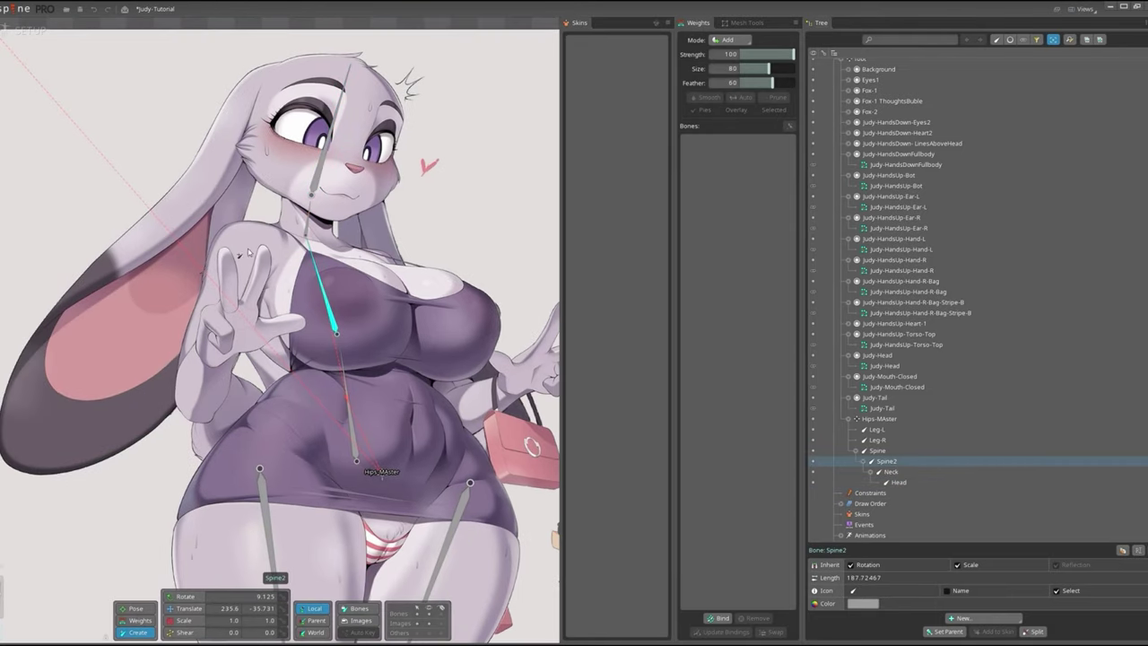
left_click_drag(245, 235, 193, 400)
Name Shoulder-L and add left-hand bones Finger-LM, Finger-LR and Thumb-L.
type("Shoulder-L")
key("Return")
key("Return")
scroll(230, 300, "up", 1)
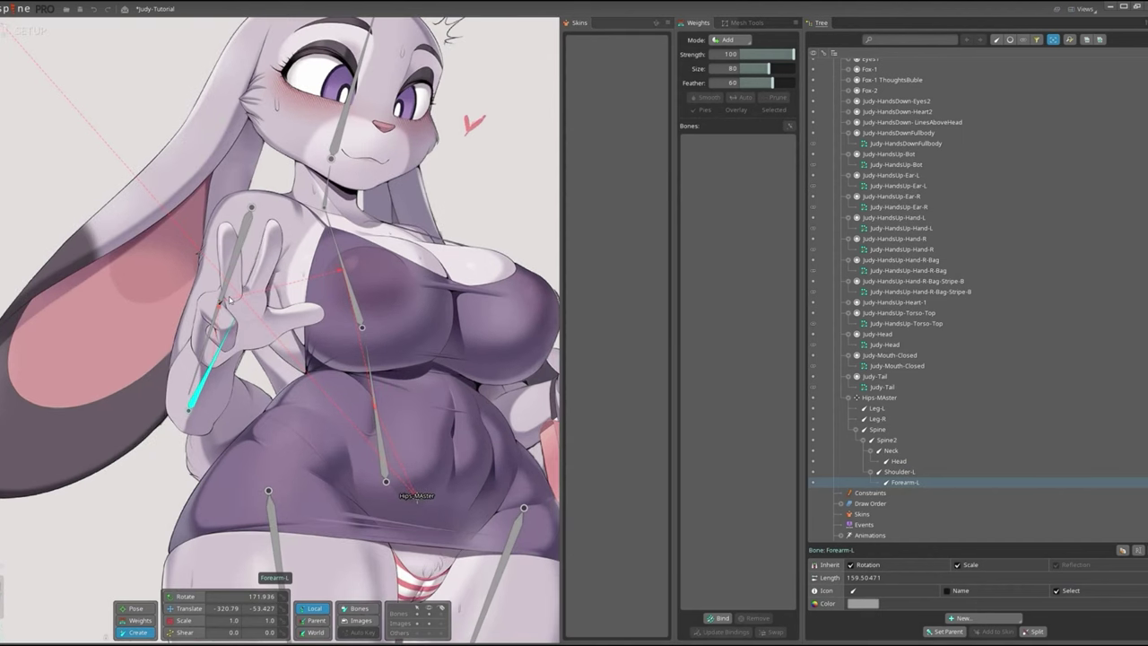
left_click_drag(231, 315, 227, 230)
type("Finger-L")
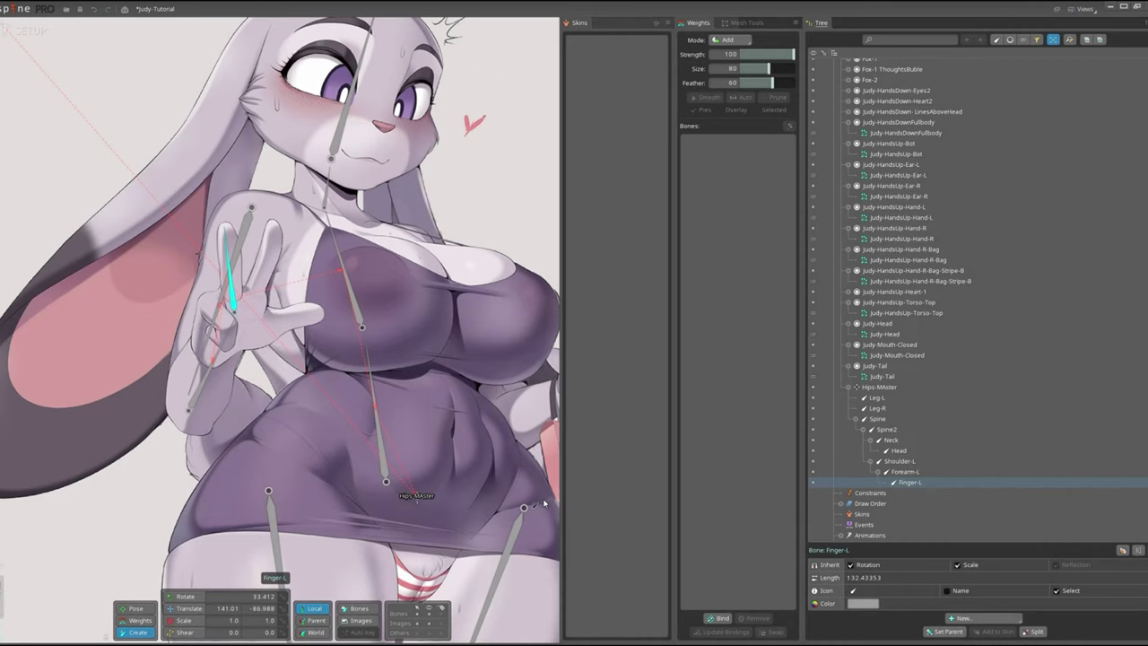
type("M")
key("Return")
left_click_drag(255, 296, 269, 228)
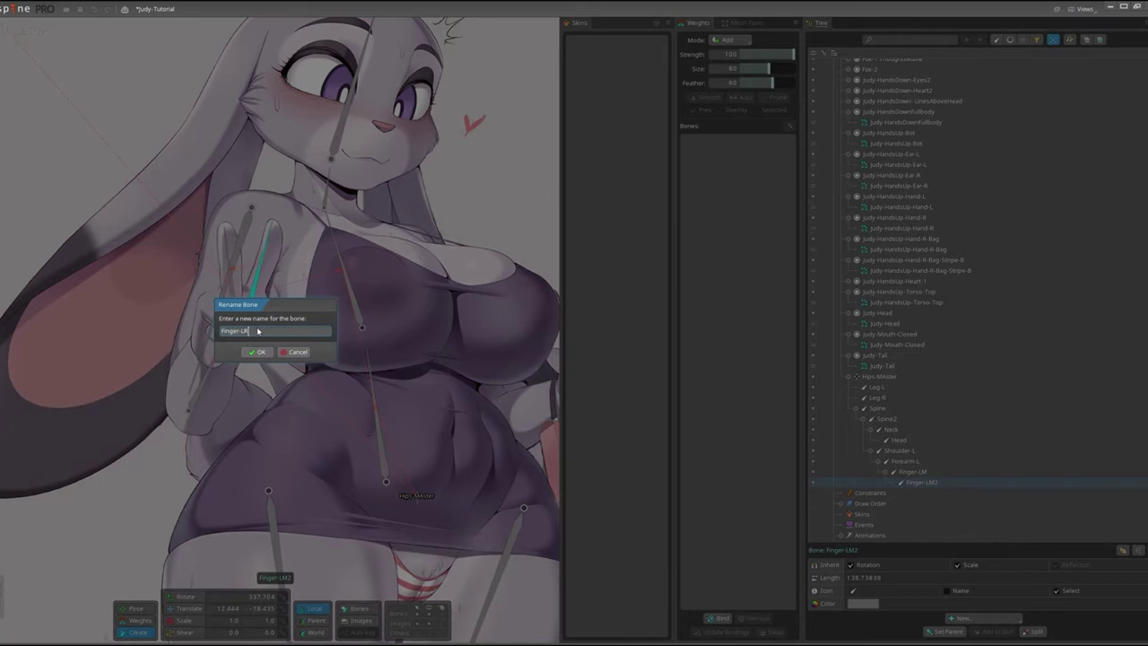
key("Return")
left_click_drag(359, 340, 426, 415)
type("Thumb-")
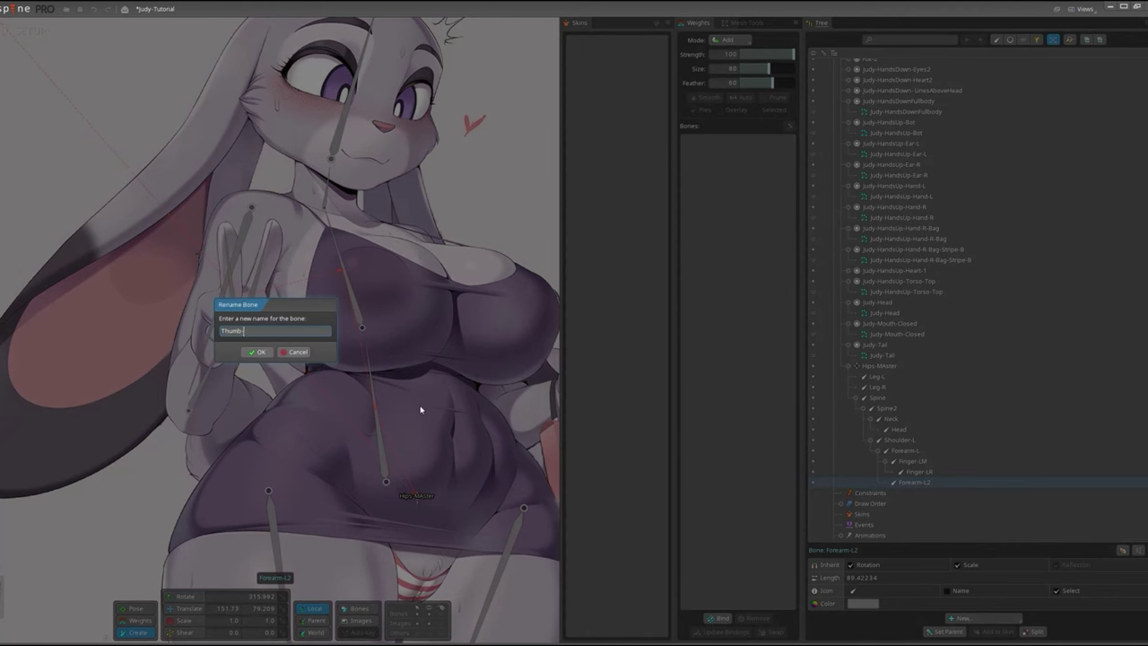
type("L")
key("Return")
Draw the right arm bones and name them Shoulder-R, Forearm-R and Thumb-R.
mouse_move(361, 236)
left_mouse_down()
mouse_move(421, 372)
mouse_move(489, 366)
mouse_move(461, 343)
left_mouse_up()
key("F2")
type("Shoulder-R")
key("Return")
key("F2")
type("Forearm-R")
key("Return")
key("F2")
type("Thumb-R")
key("Return")
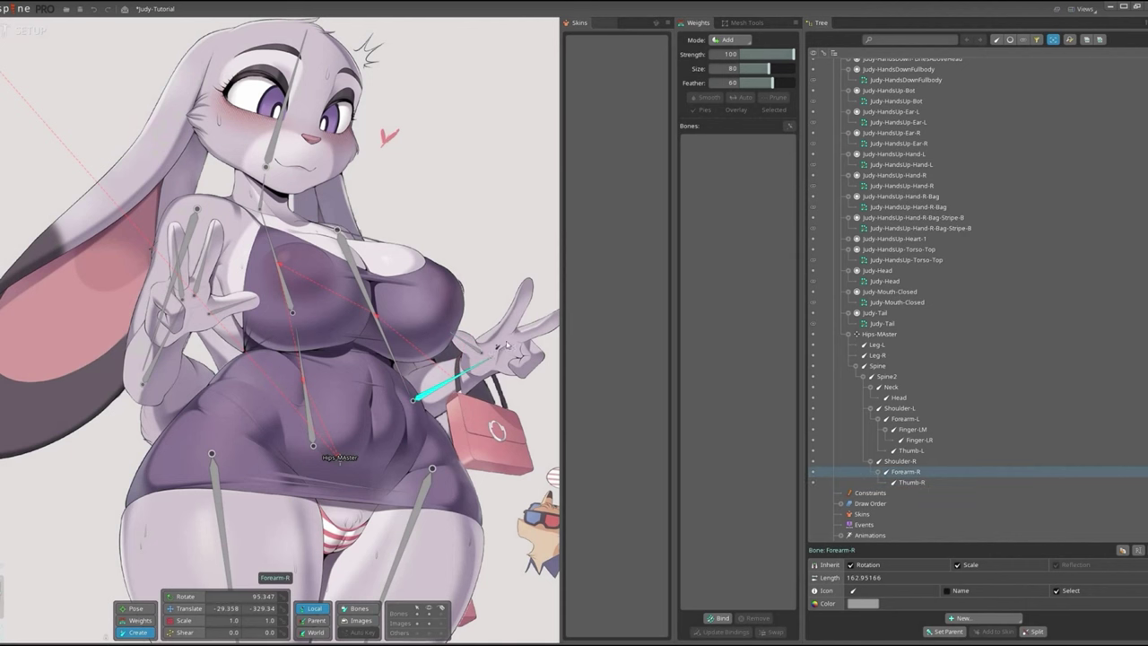
Name a right-hand finger bone Finger-RL and draw another named Finger-RM.
key("F2")
type("Finger-R")
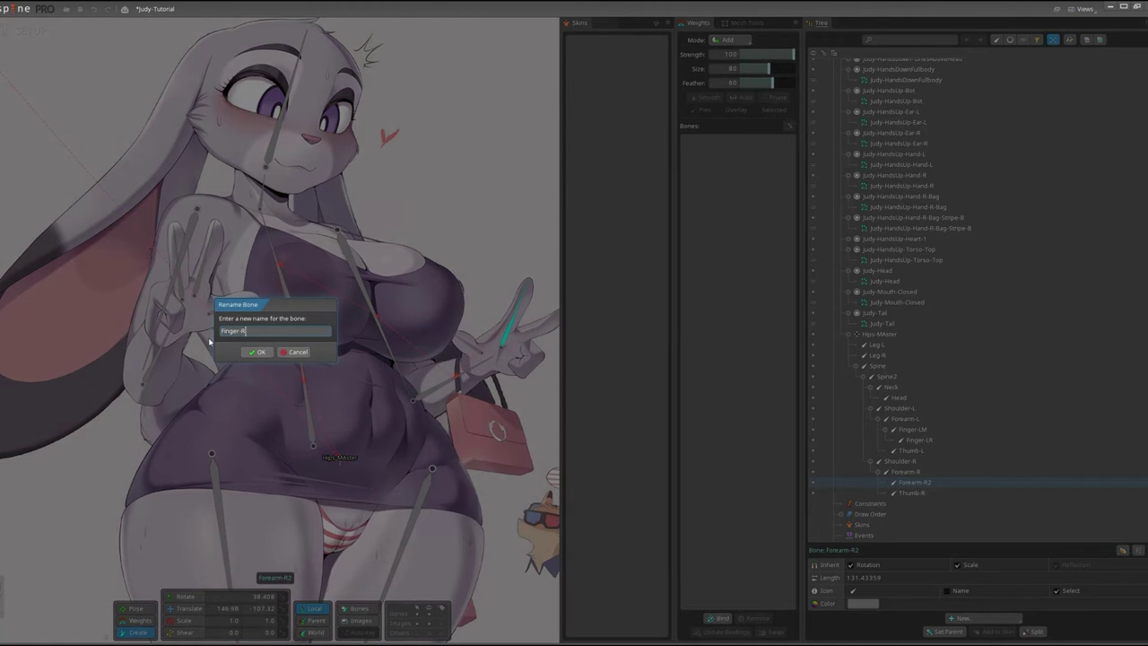
type("L")
key("Return")
left_click_drag(448, 354, 503, 323)
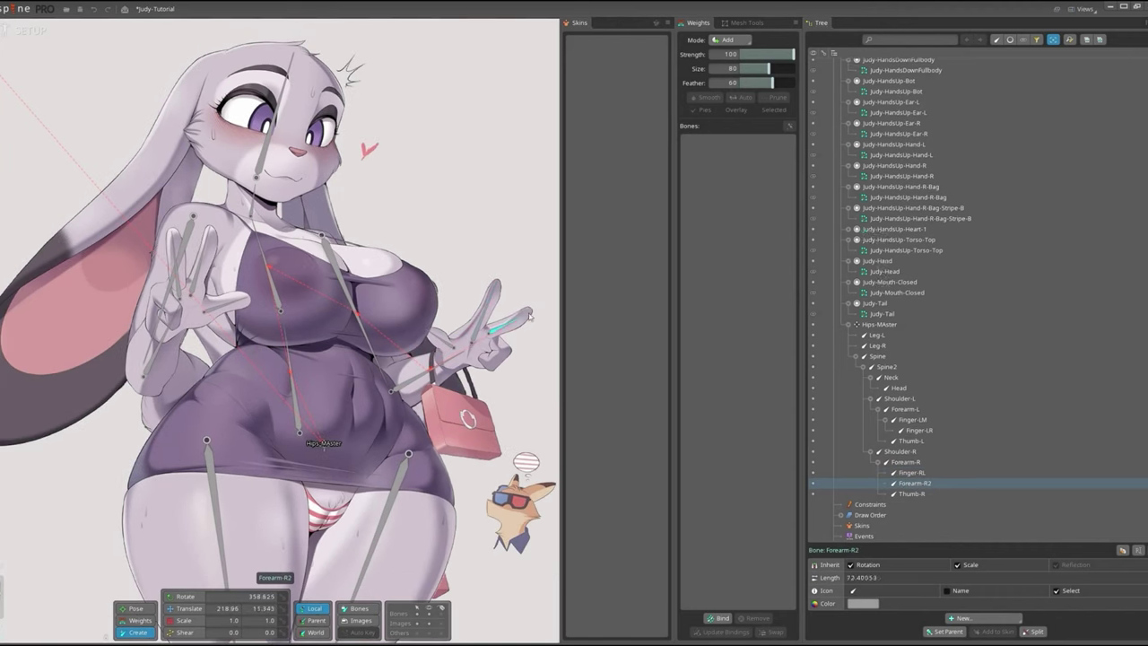
key("F2")
type("M")
key("Return")
Create a Bag-Strip-Root bone where the bag strap meets the hand.
scroll(439, 367, "up", 3)
left_click_drag(426, 323, 474, 316)
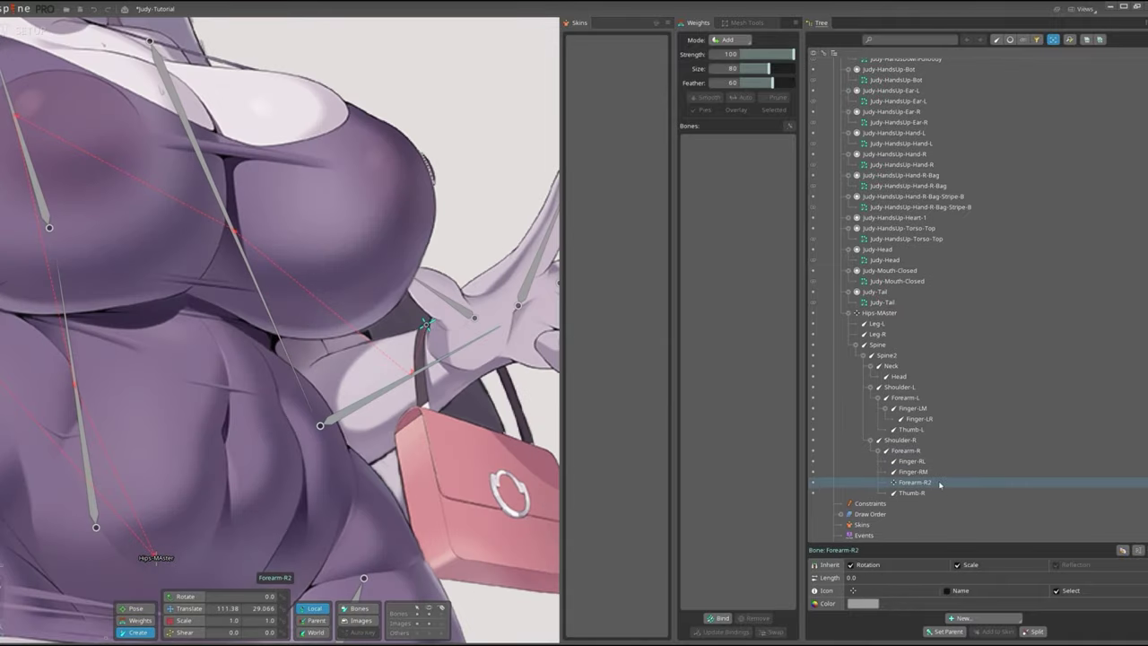
key("F2")
type("Bag-Strip-Root")
key("Return")
scroll(352, 363, "down", 1)
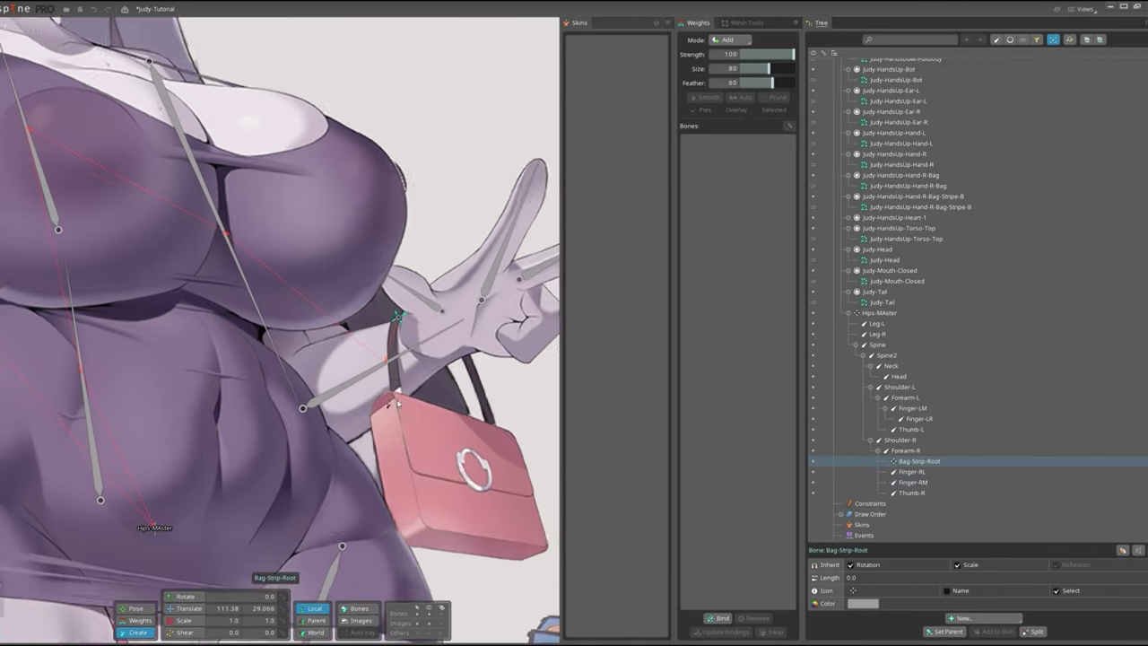
scroll(352, 363, "down", 2)
Rename the two strap bones Bag-Strip-BL and Bag-Strip-BR.
key("F2")
key("Escape")
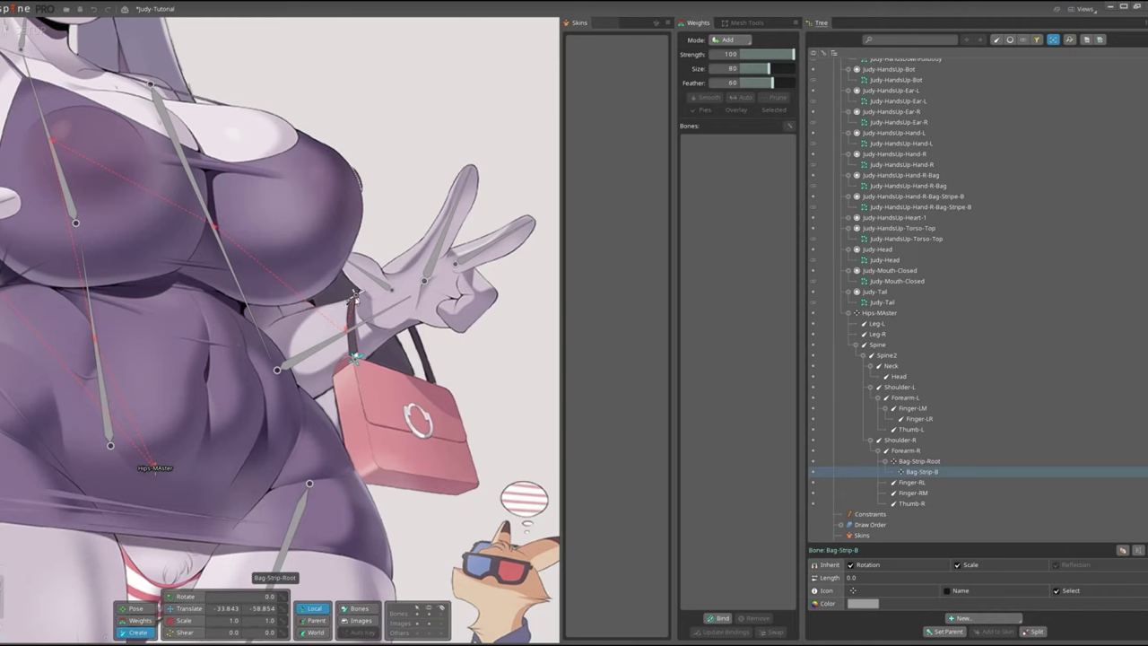
key("F2")
type("Bag-Strip-BL")
key("Return")
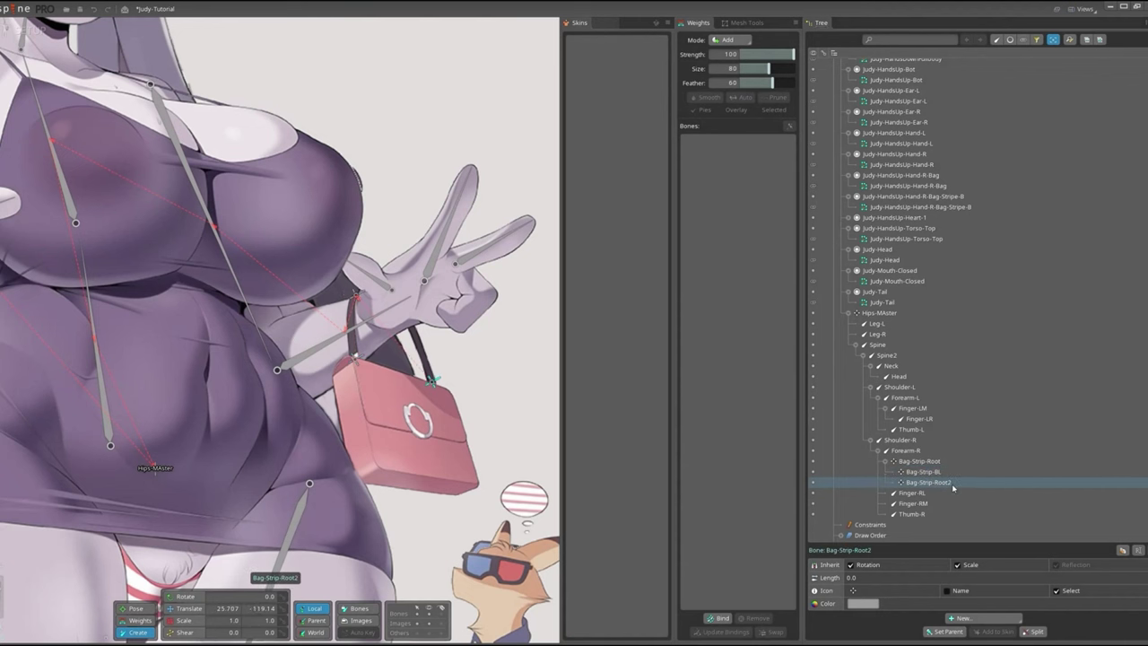
key("F2")
type("Bag-Strip-BR")
key("Return")
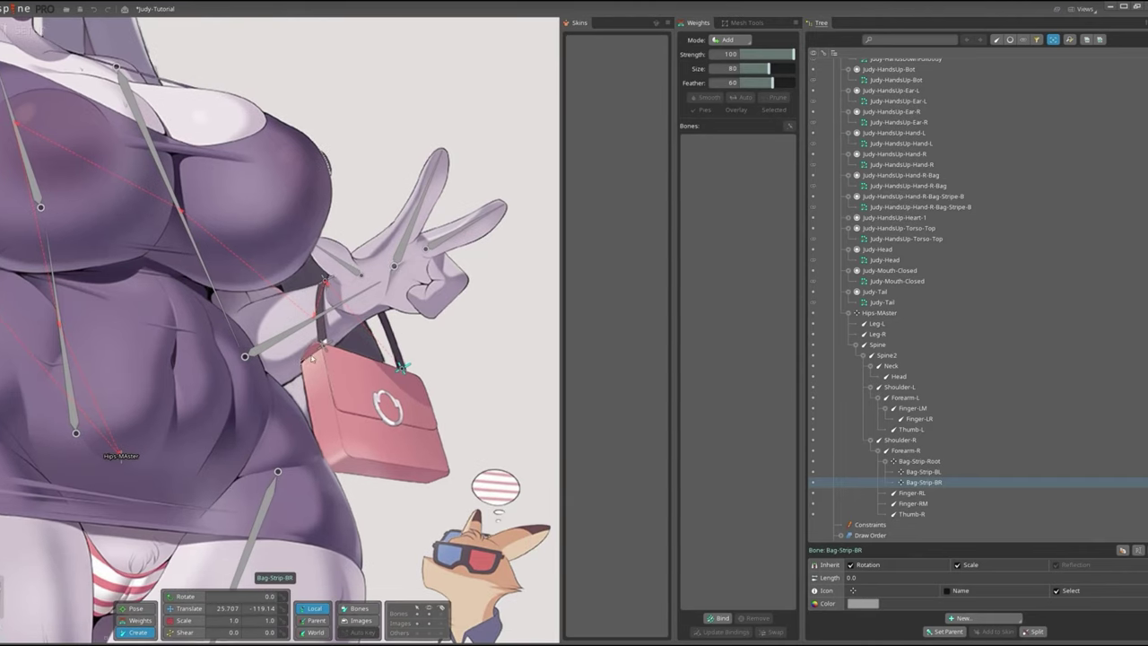
Draw a Bag-CTRL bone down the bag's front and parent the strap bones to it.
left_click_drag(373, 366, 388, 451)
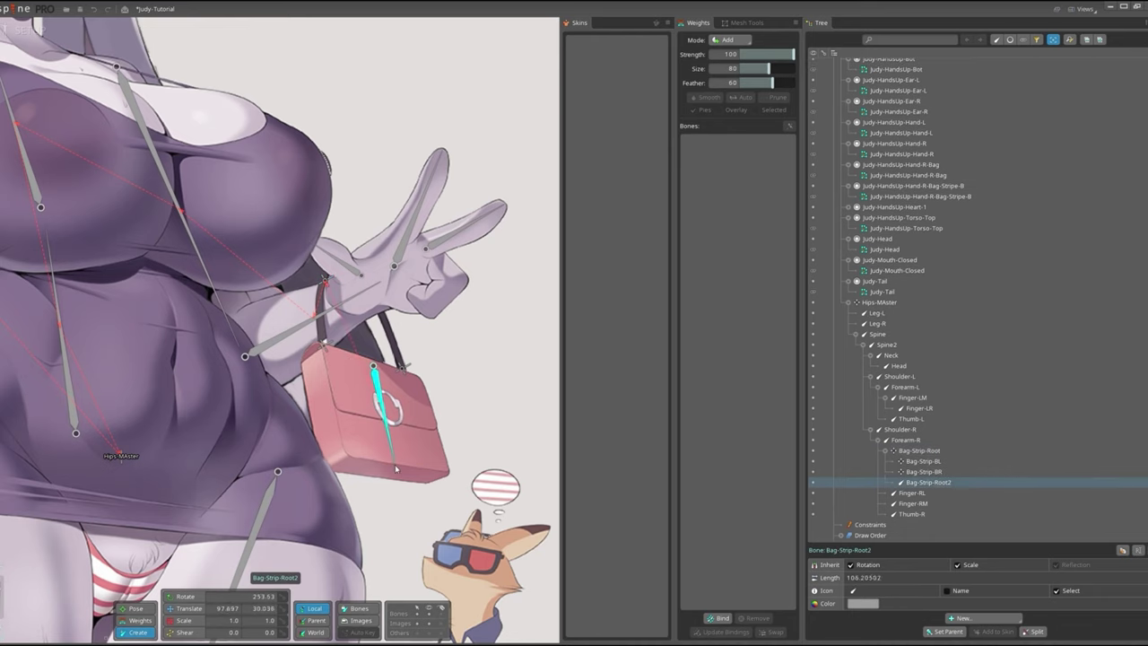
key("F2")
type("TRL")
key("Return")
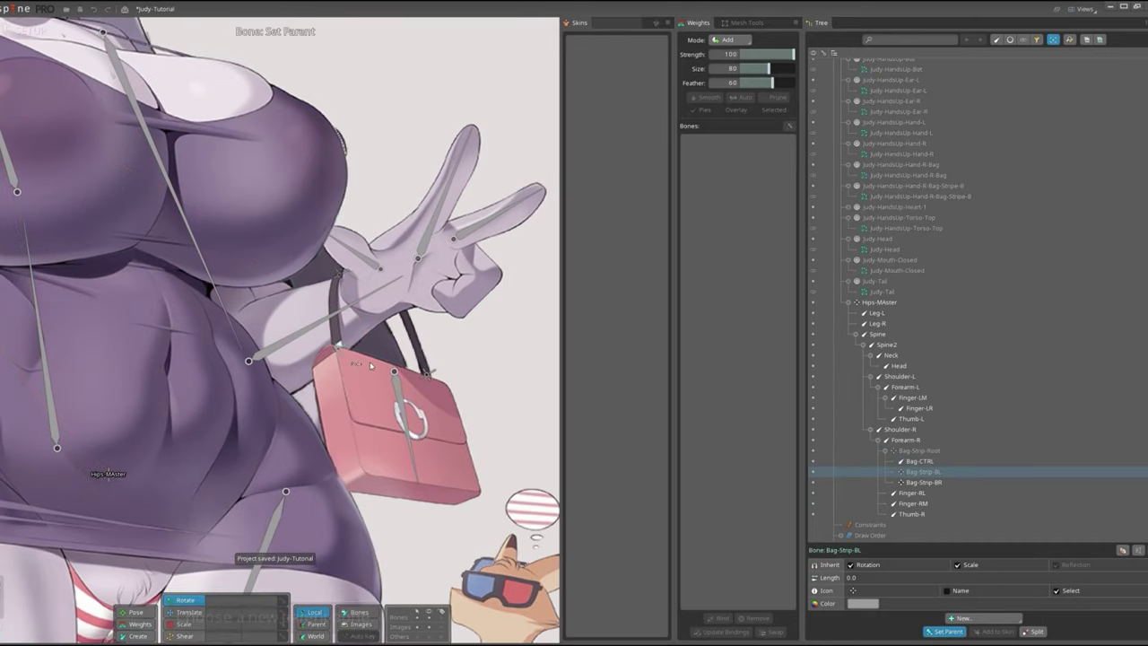
left_click(484, 339)
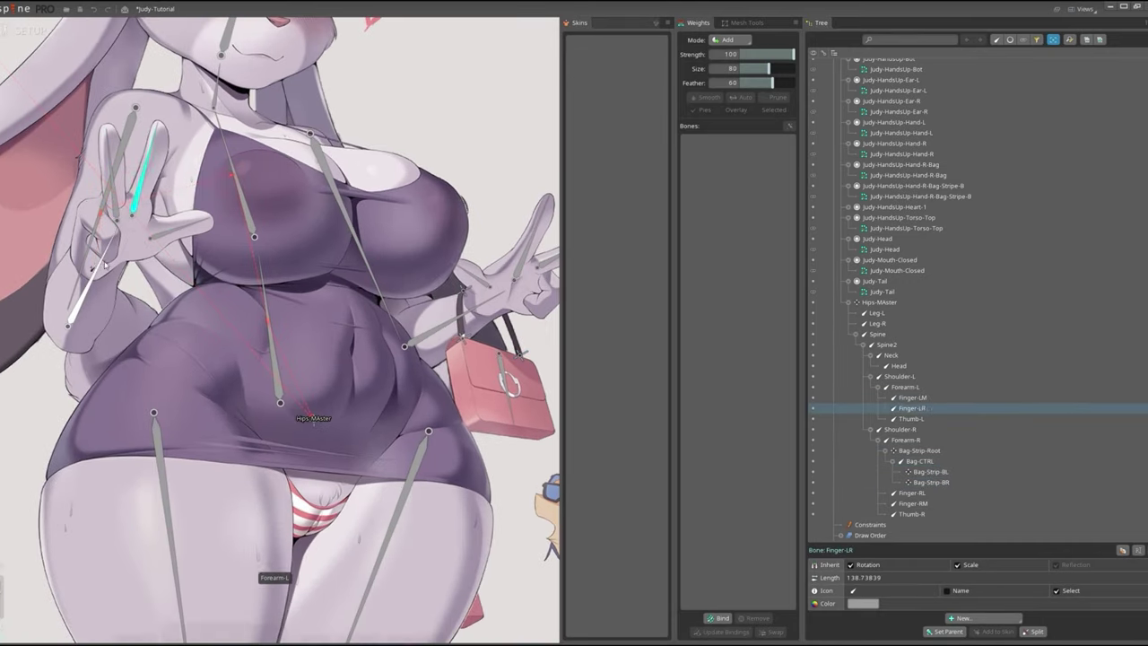
Create a bone off the Spine bone named 3d-jelly.
scroll(269, 314, "down", 2)
scroll(358, 350, "up", 1)
left_click(358, 351)
scroll(278, 244, "down", 1)
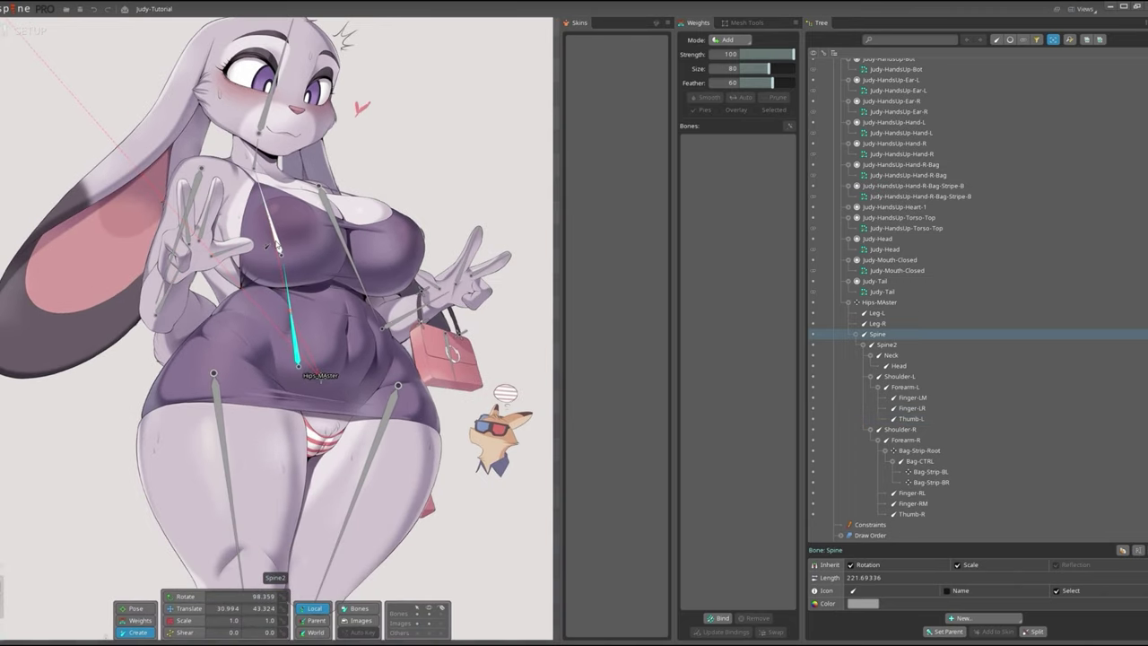
left_click(338, 357)
key("F2")
type("3d-")
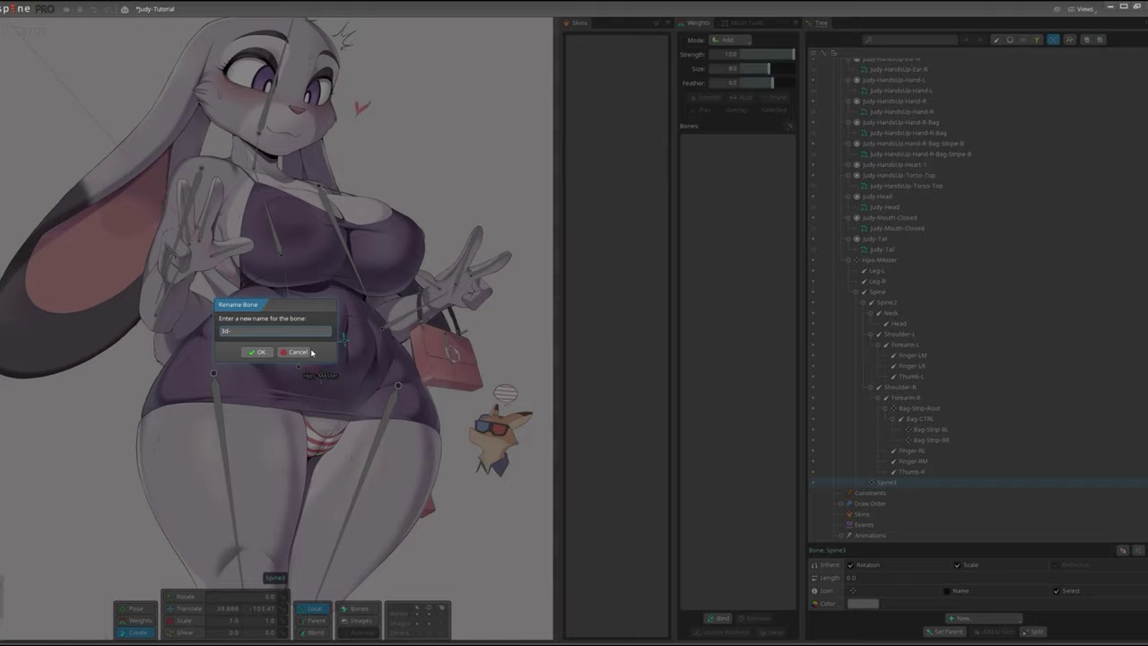
type("jelly")
key("Return")
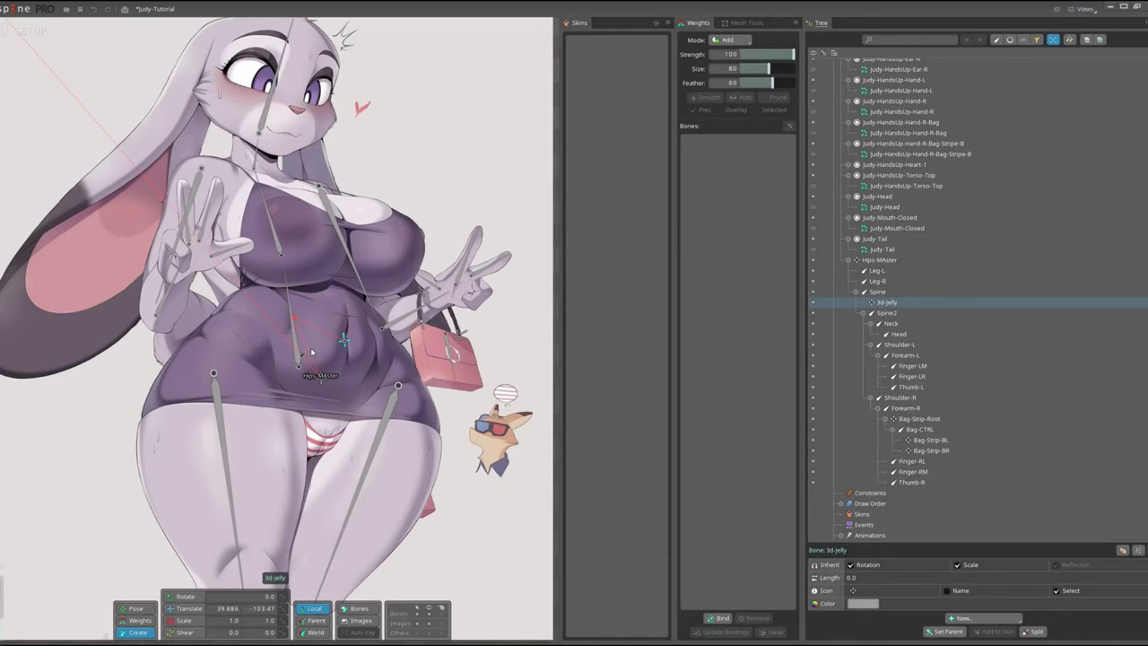
Draw a left chest bone Boob1 under Spine2 and move its origin up-left.
scroll(296, 305, "up", 2)
left_click(281, 243)
left_click_drag(303, 277, 313, 352)
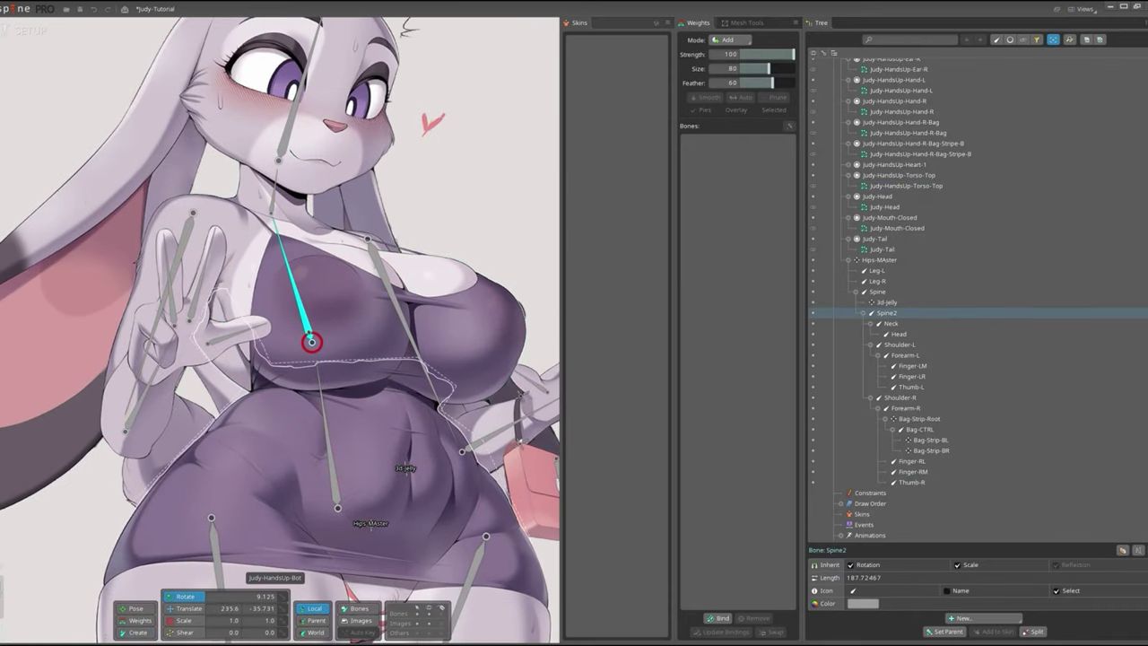
key("F2")
type("Boob1")
key("Return")
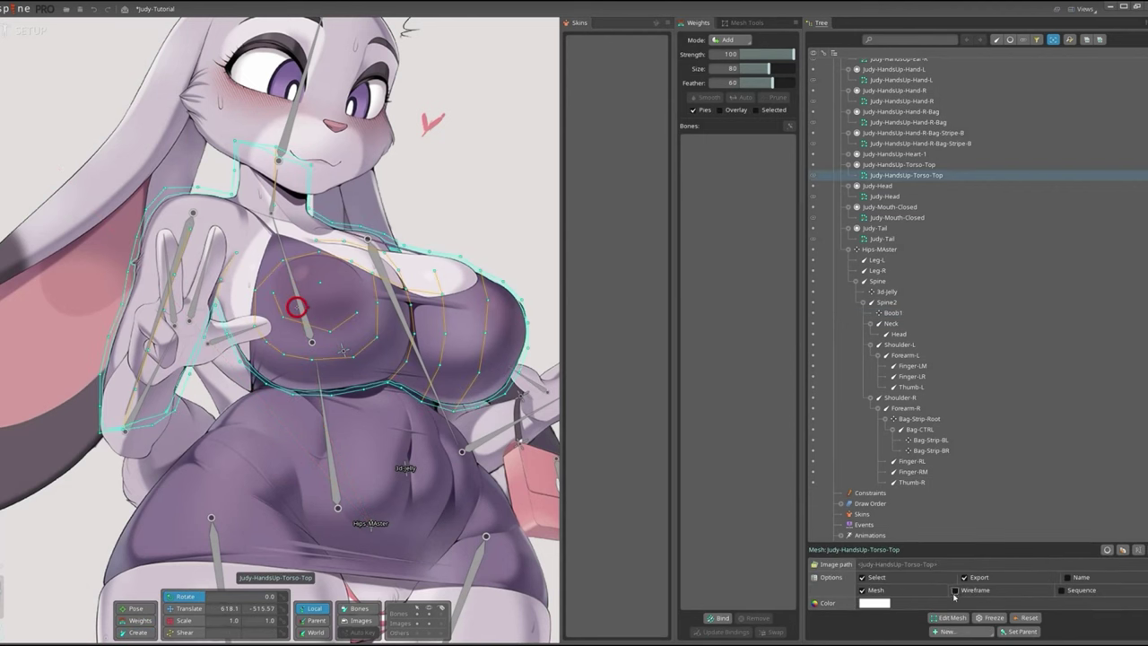
scroll(300, 341, "up", 1)
left_click_drag(314, 240, 303, 229)
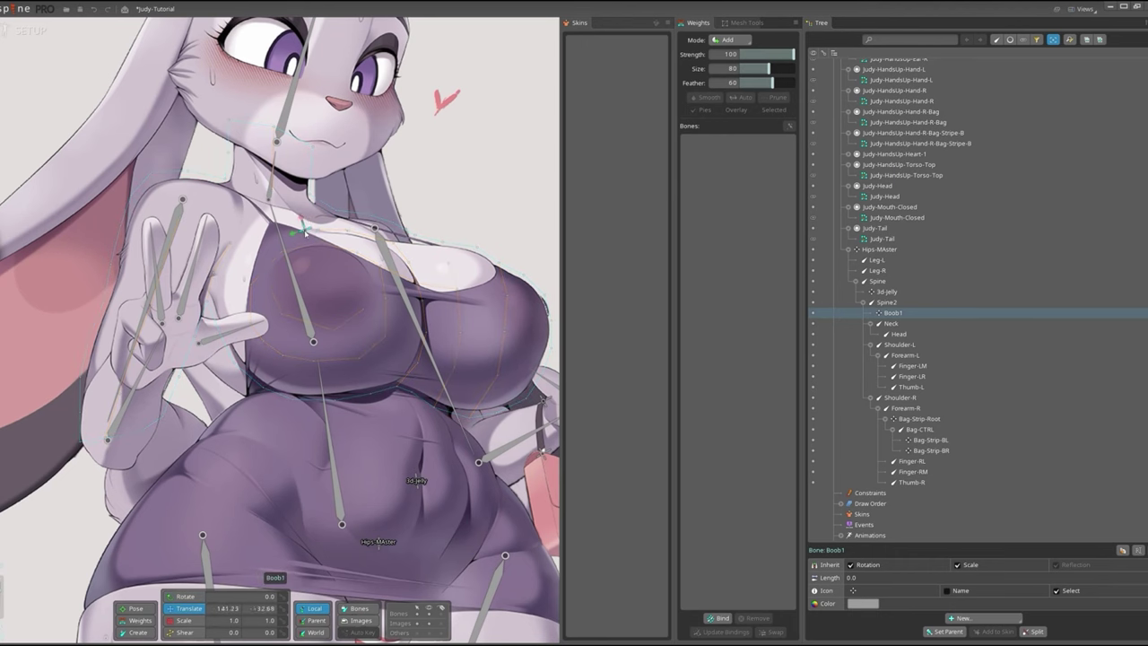
Extend the left chest chain to three bones and start the right-side chain.
left_click(309, 296)
key("F2")
key("Return")
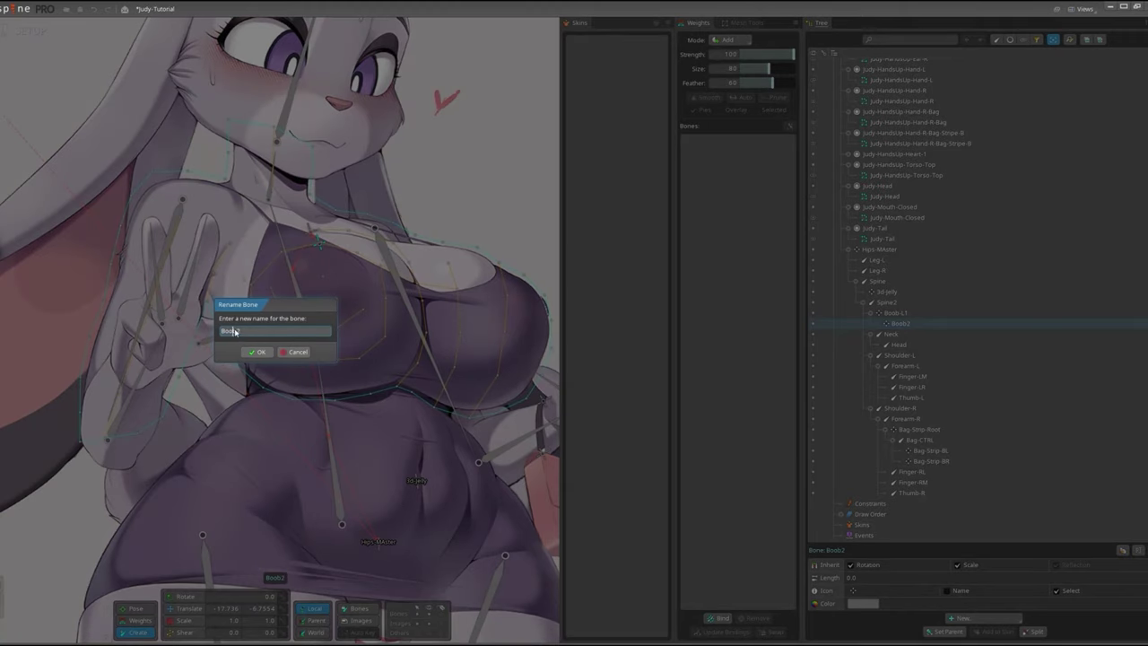
key("Return")
left_click(325, 275)
left_click(463, 323)
double_click(902, 486)
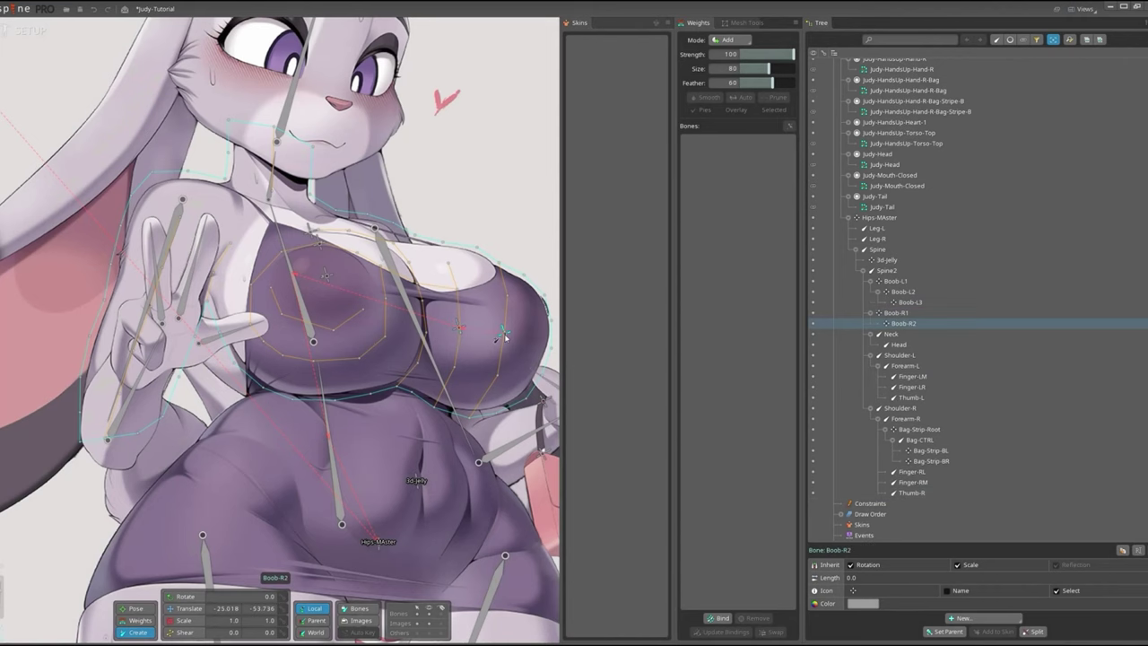
Create an ear bone off the head and split Ear-L into three bones.
scroll(287, 332, "up", 2)
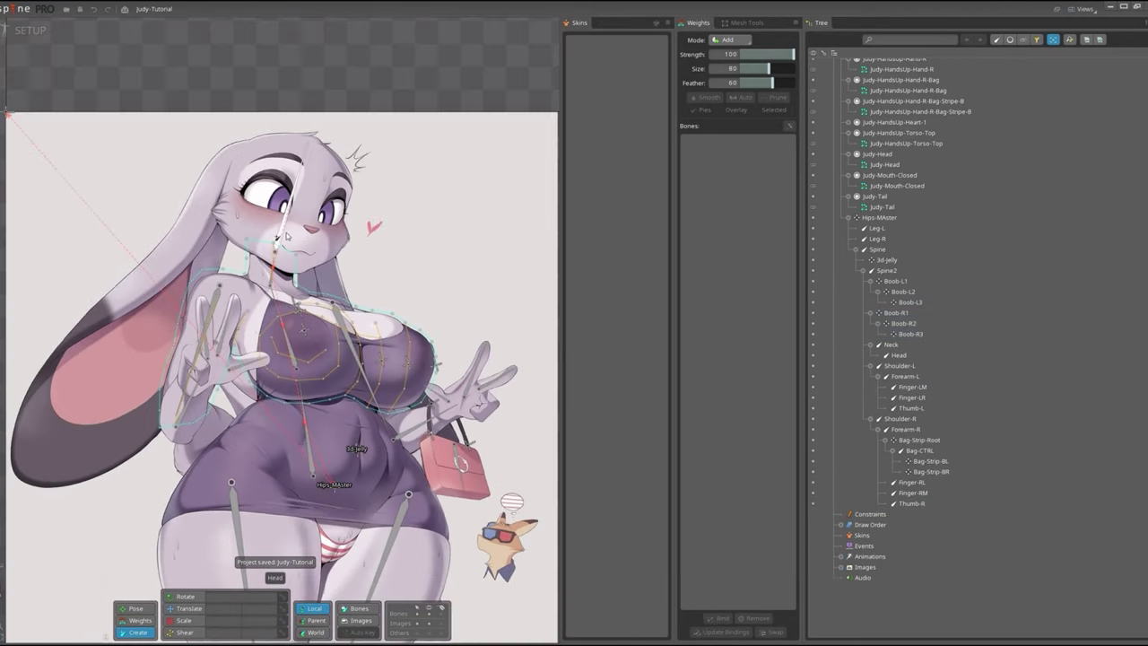
left_click_drag(356, 179, 295, 267)
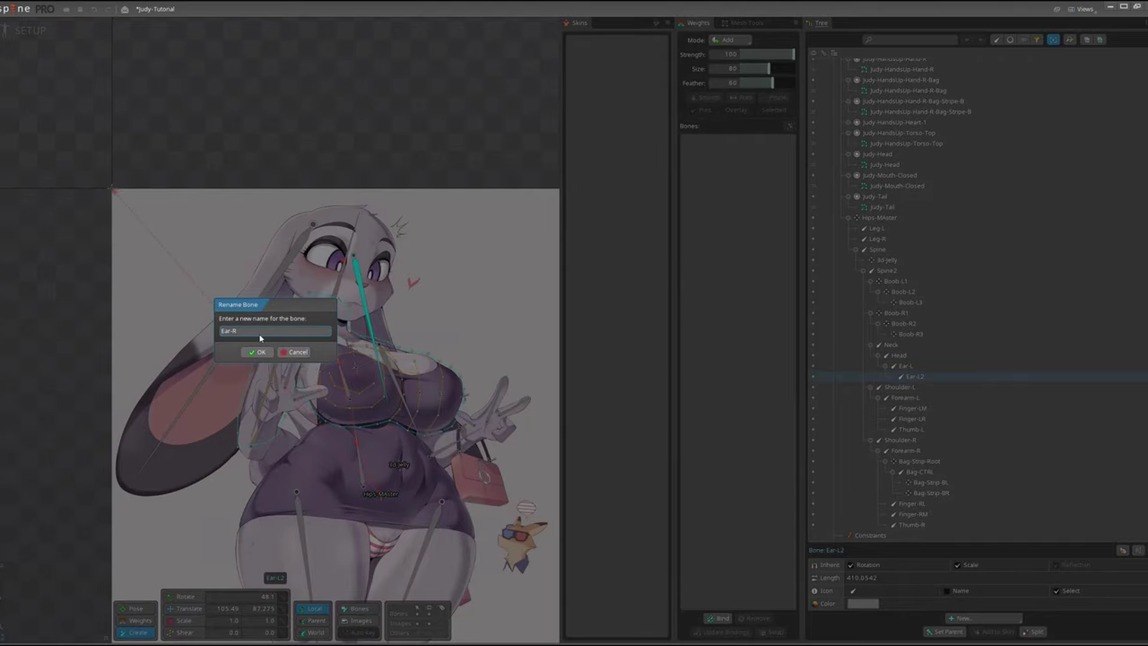
scroll(409, 436, "up", 2)
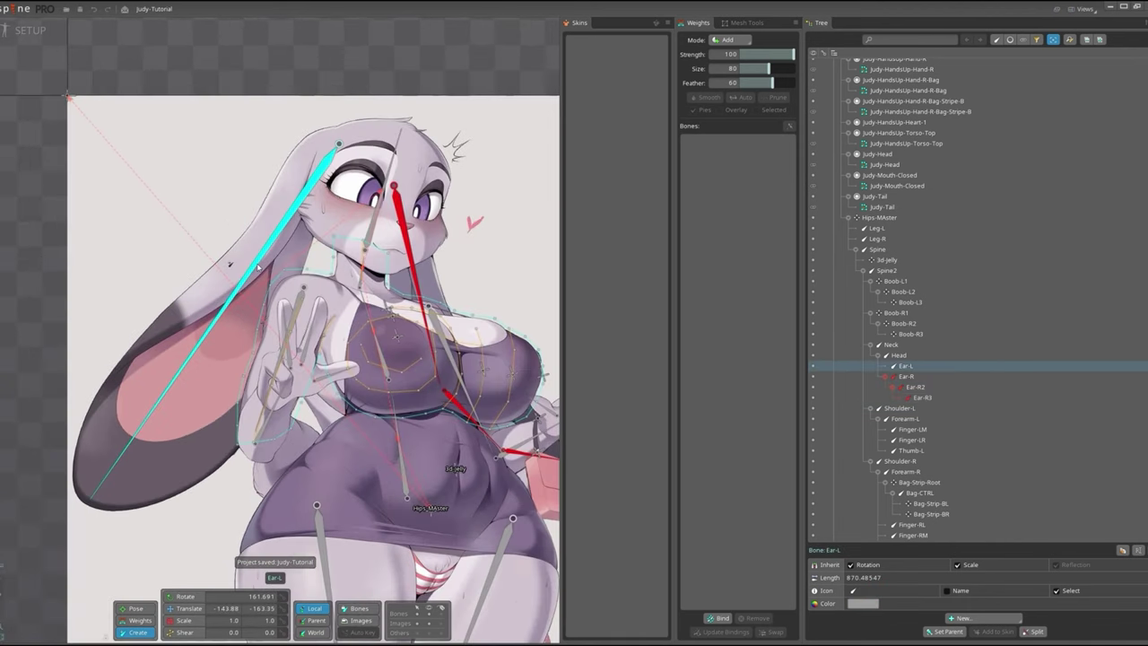
scroll(257, 267, "down", 1)
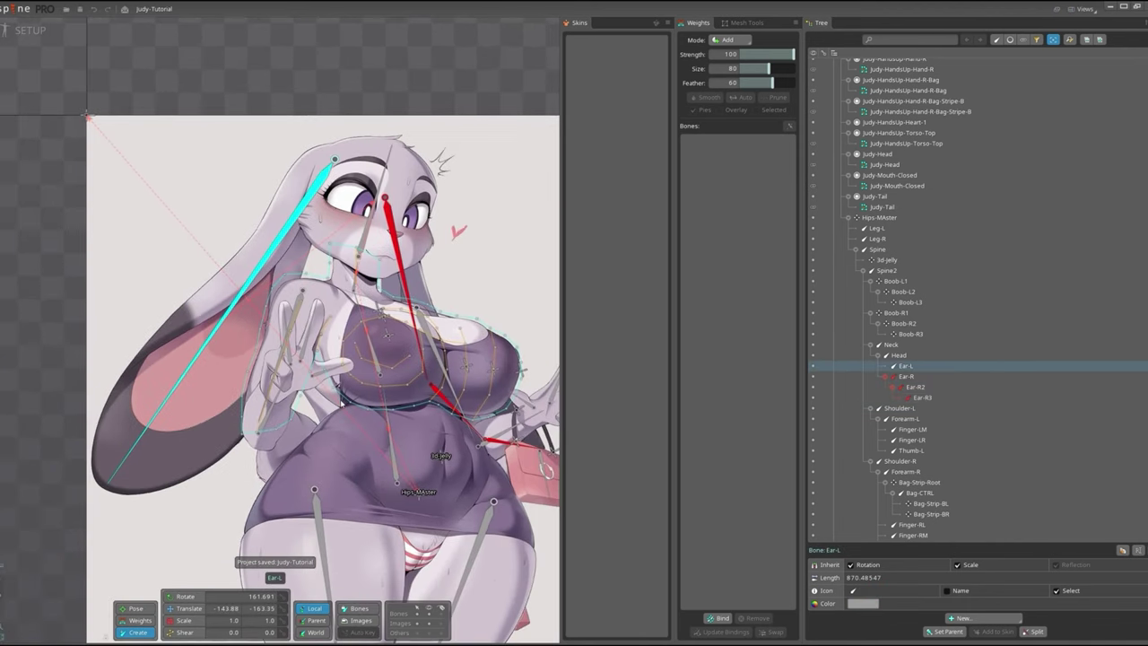
left_click(1029, 631)
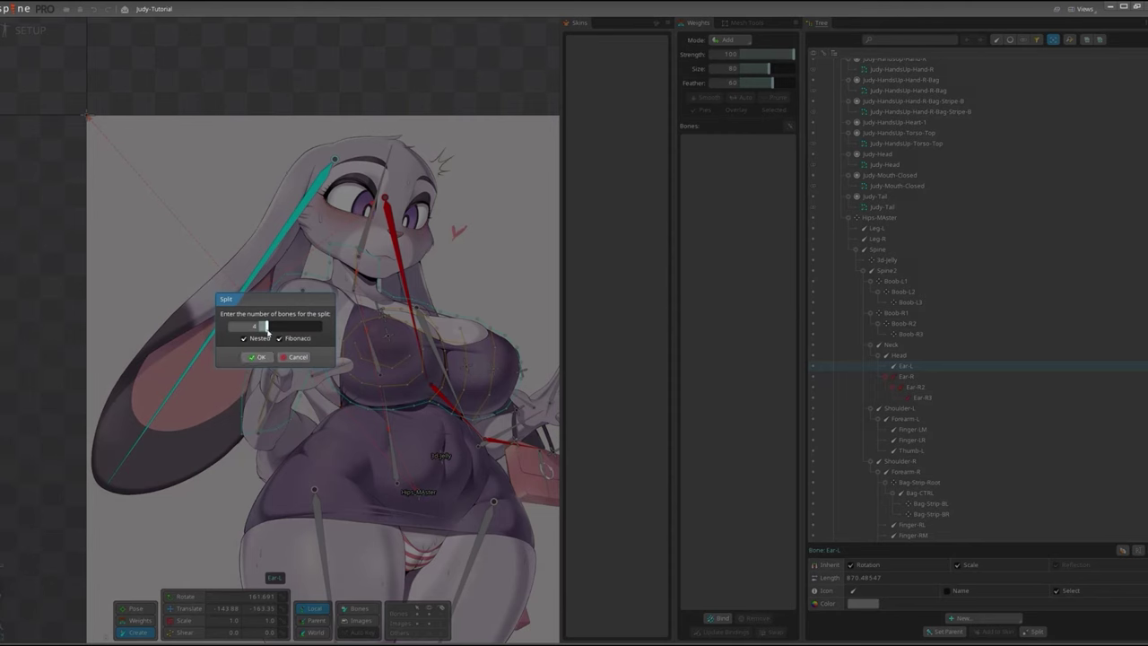
left_click(257, 357)
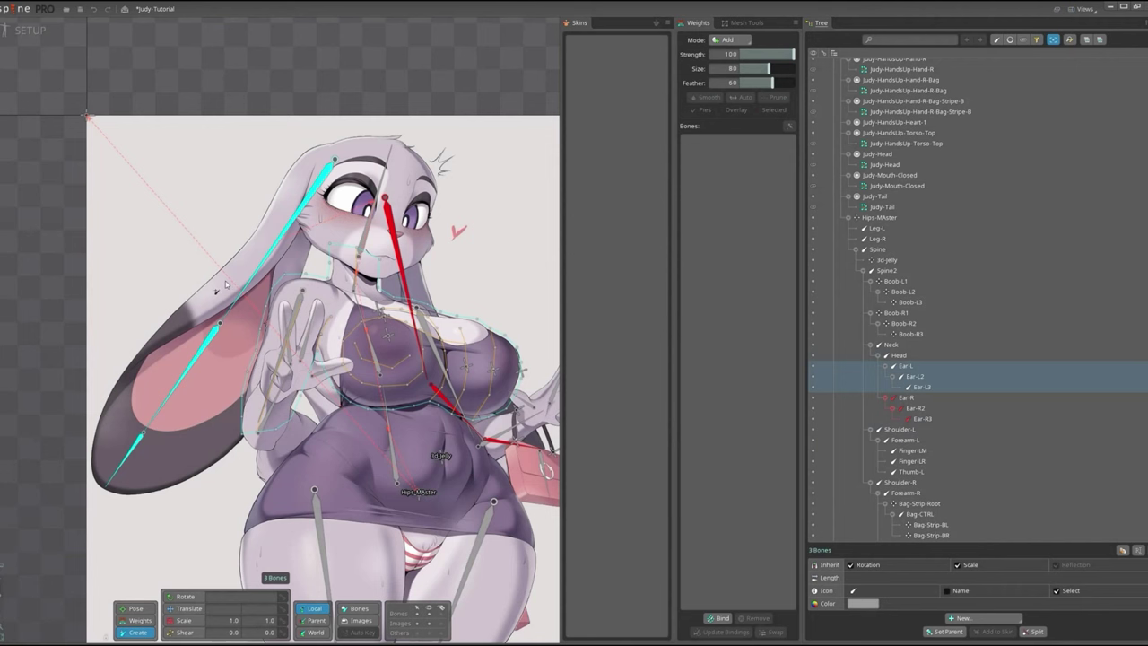
Add a Mouth-CTRL bone on the face under Head and save the project.
scroll(376, 234, "up", 1)
scroll(376, 233, "up", 1)
left_click(382, 240)
left_click(411, 290)
double_click(911, 431)
type("Mouth-CRTL")
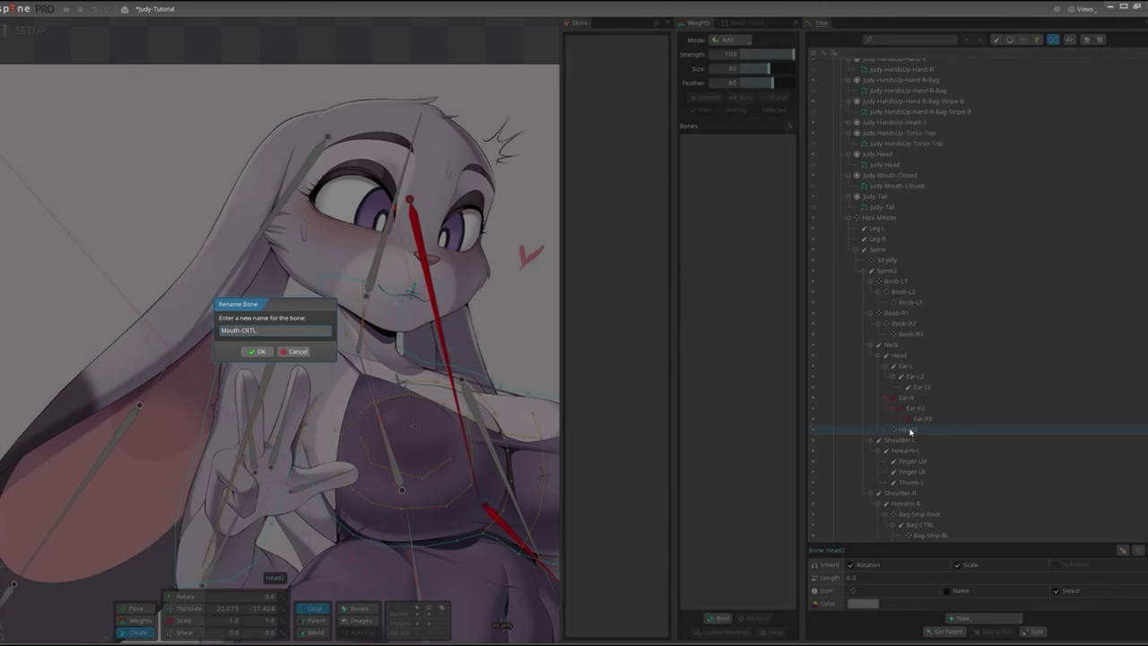
key("Return")
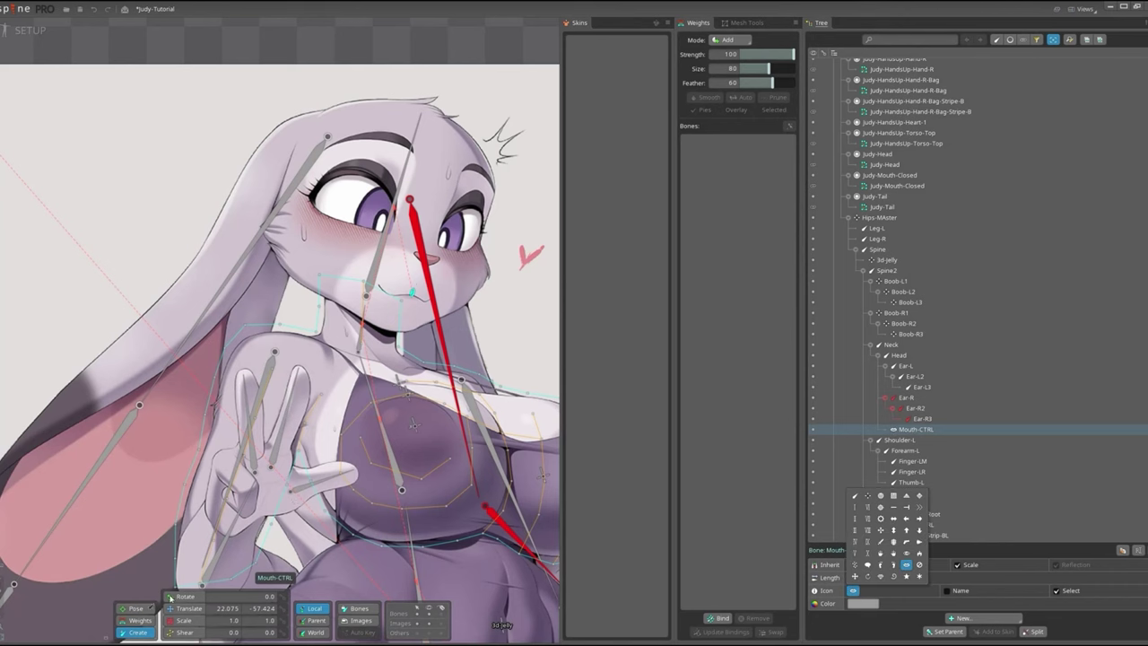
scroll(280, 332, "down", 1)
scroll(280, 332, "down", 1)
scroll(280, 332, "down", 2)
key("ctrl+s")
Create the Eyelead-L bone at the left eye.
scroll(332, 135, "up", 4)
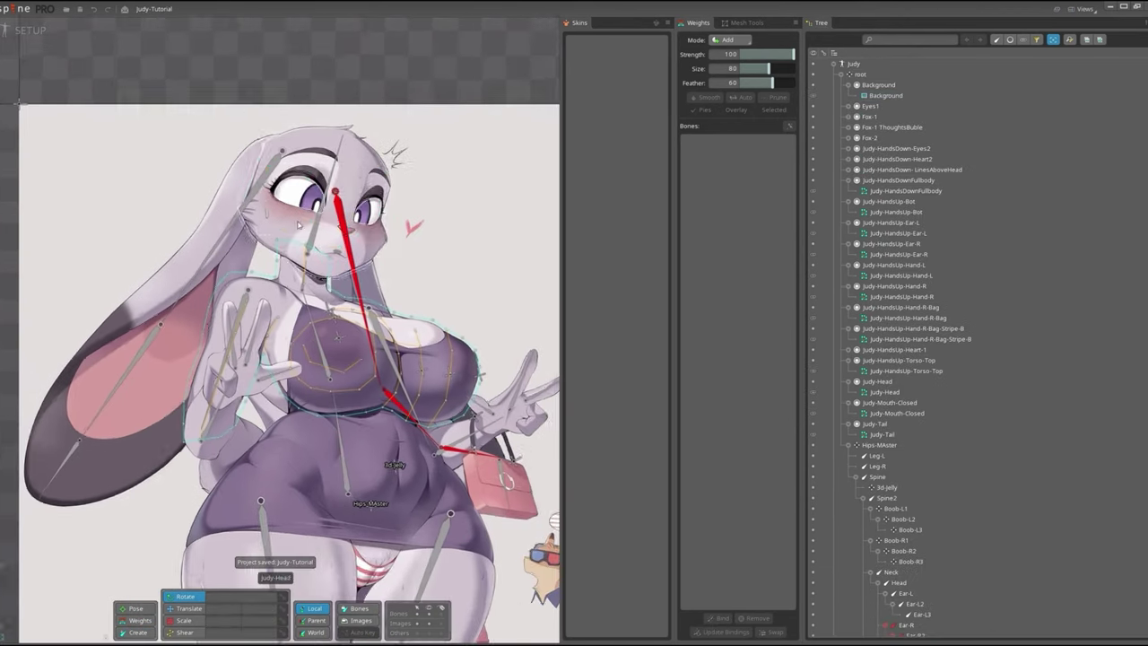
scroll(299, 224, "up", 2)
left_click(314, 246)
scroll(314, 246, "up", 1)
double_click(956, 469)
type("Eyelead-L")
key("Return")
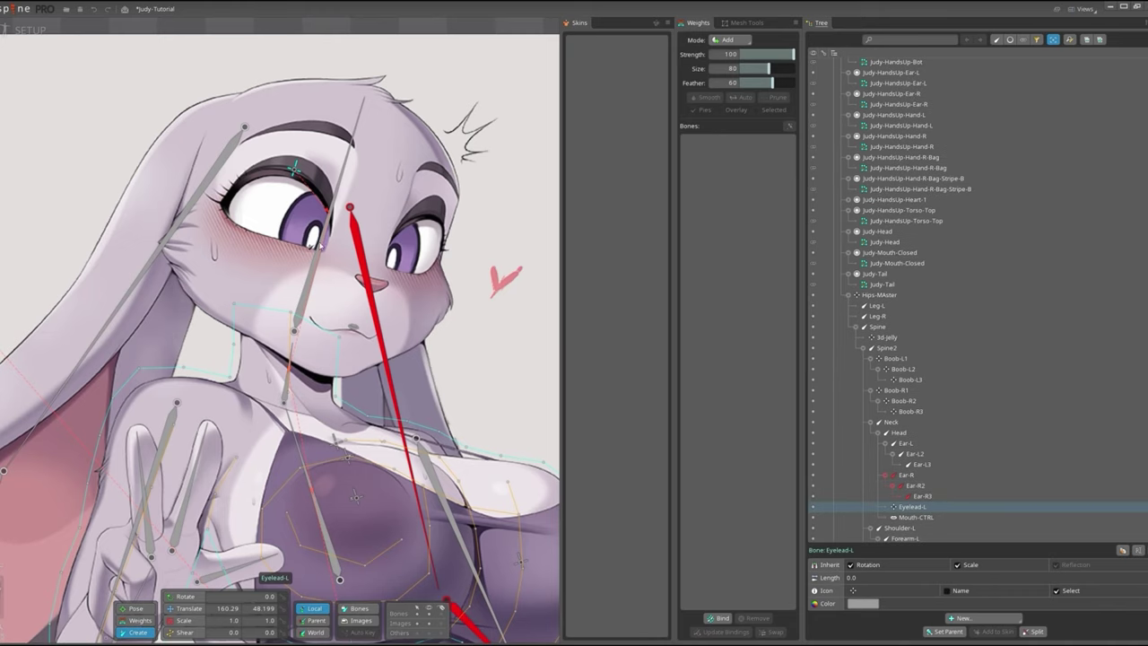
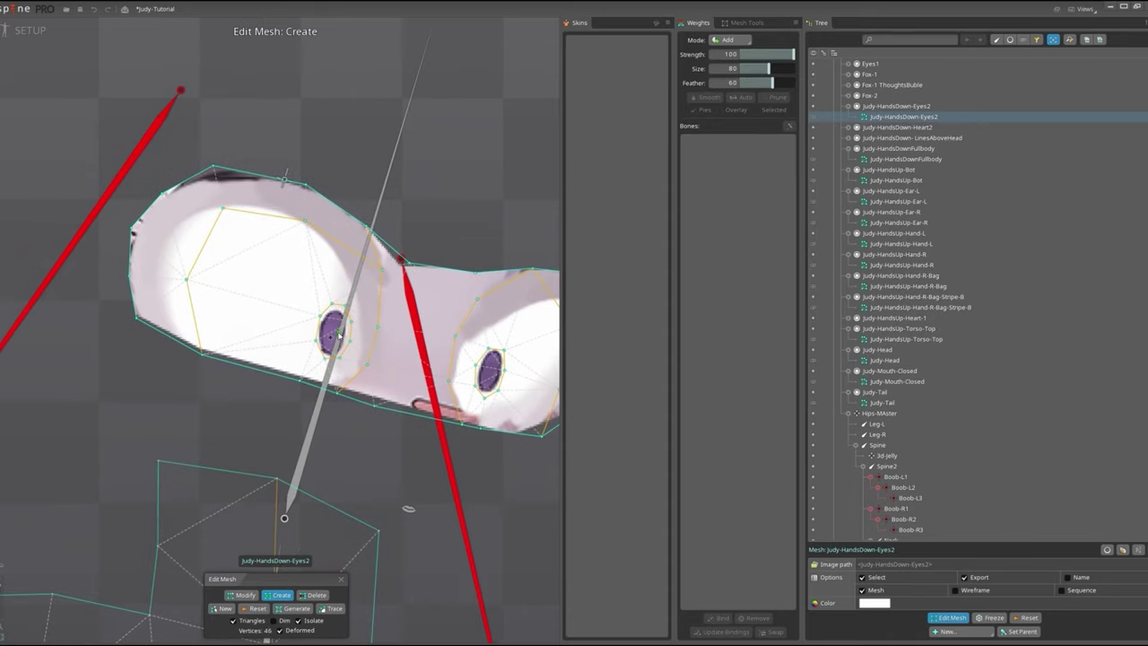
Add vertices to the eye meshes, bringing Eyes1 to 39, and rename Head2 to LinesAboveHead.
left_click(455, 351)
scroll(454, 373, "up", 2)
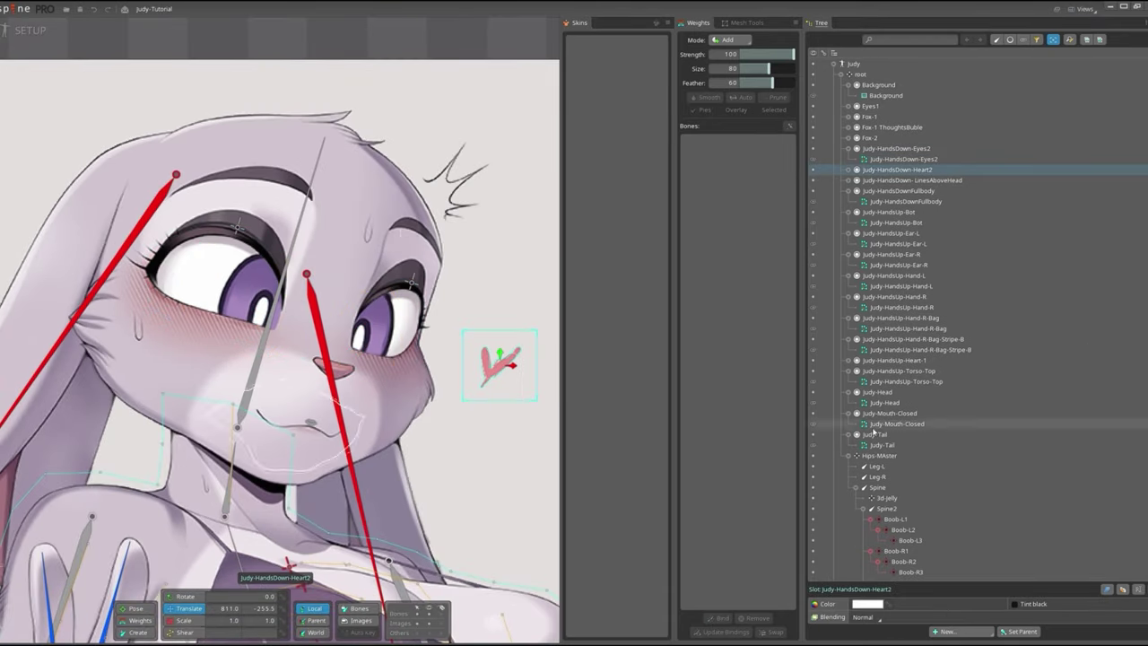
double_click(917, 484)
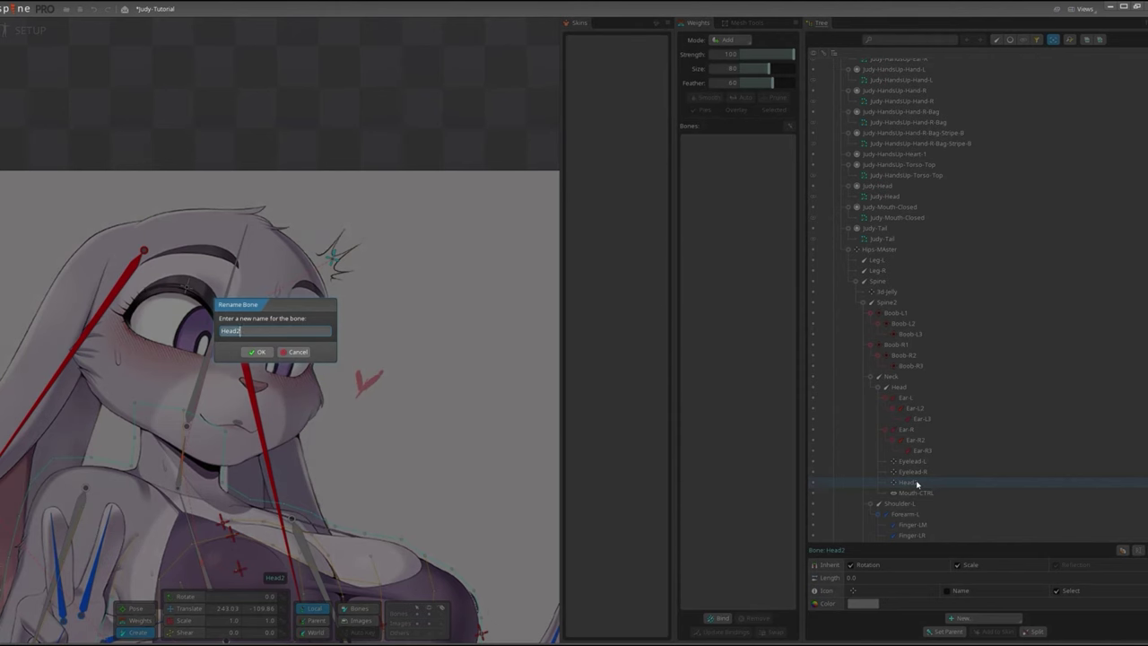
type("d")
key("Return")
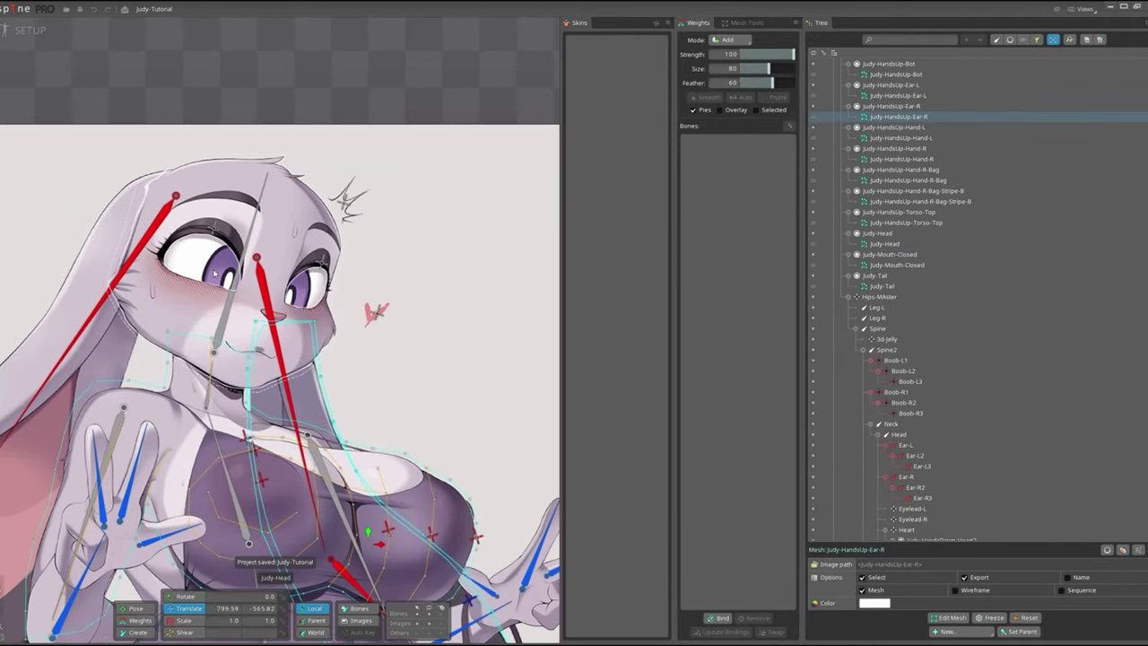
left_click(220, 255)
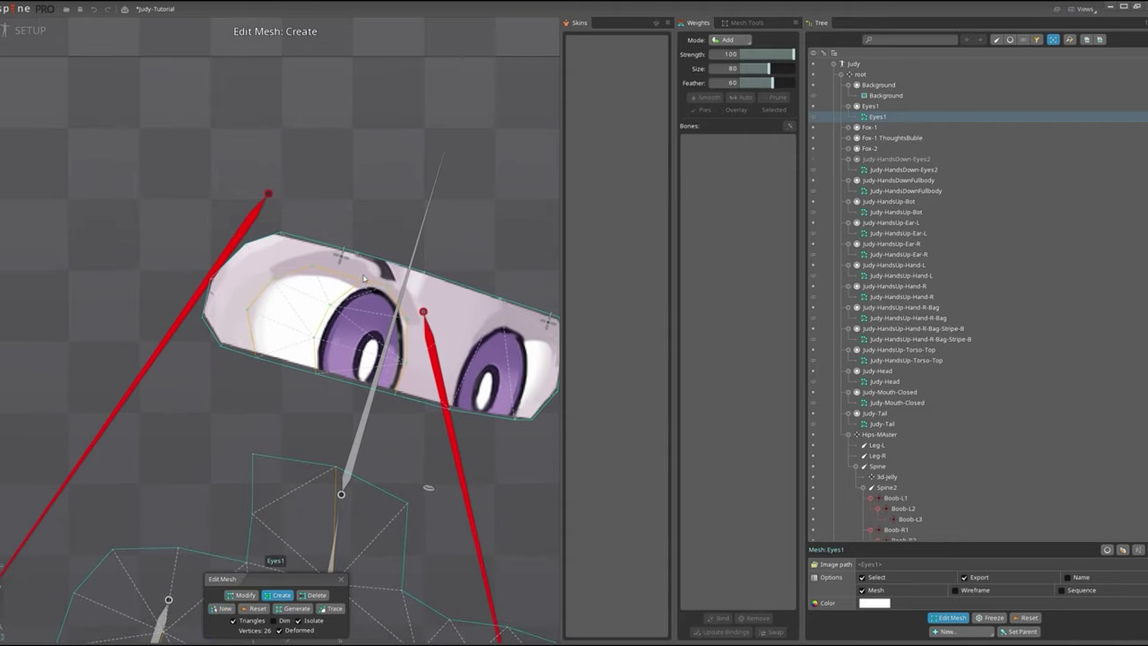
left_click(357, 253)
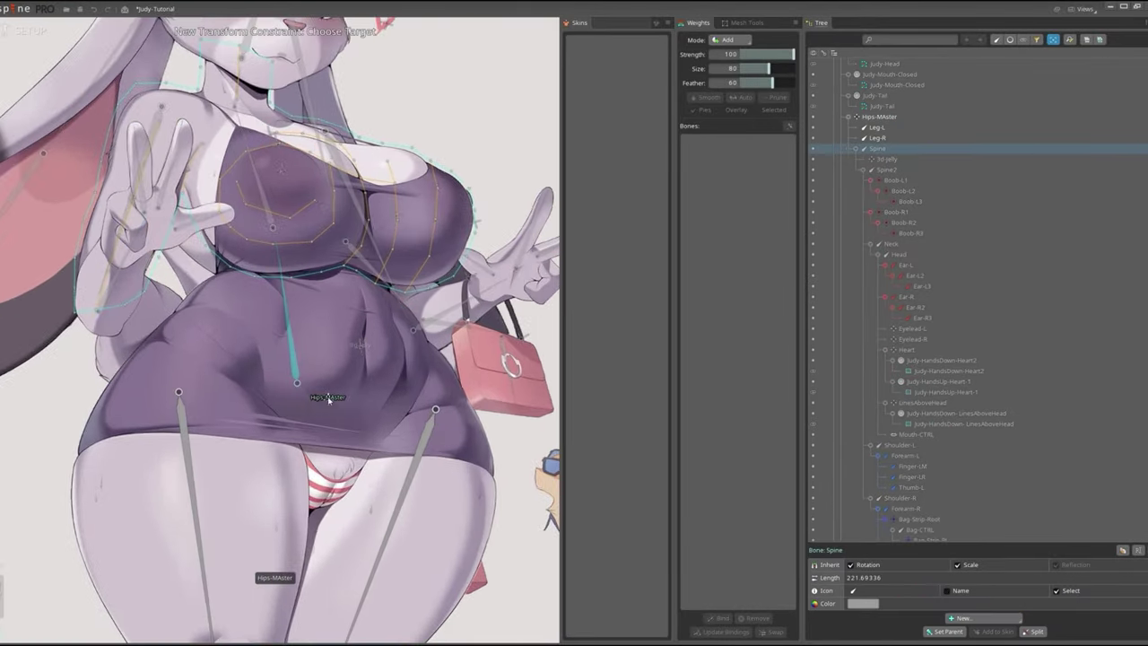
Create a transform constraint targeting the Hips-MAster bone.
left_click(329, 398)
key("Return")
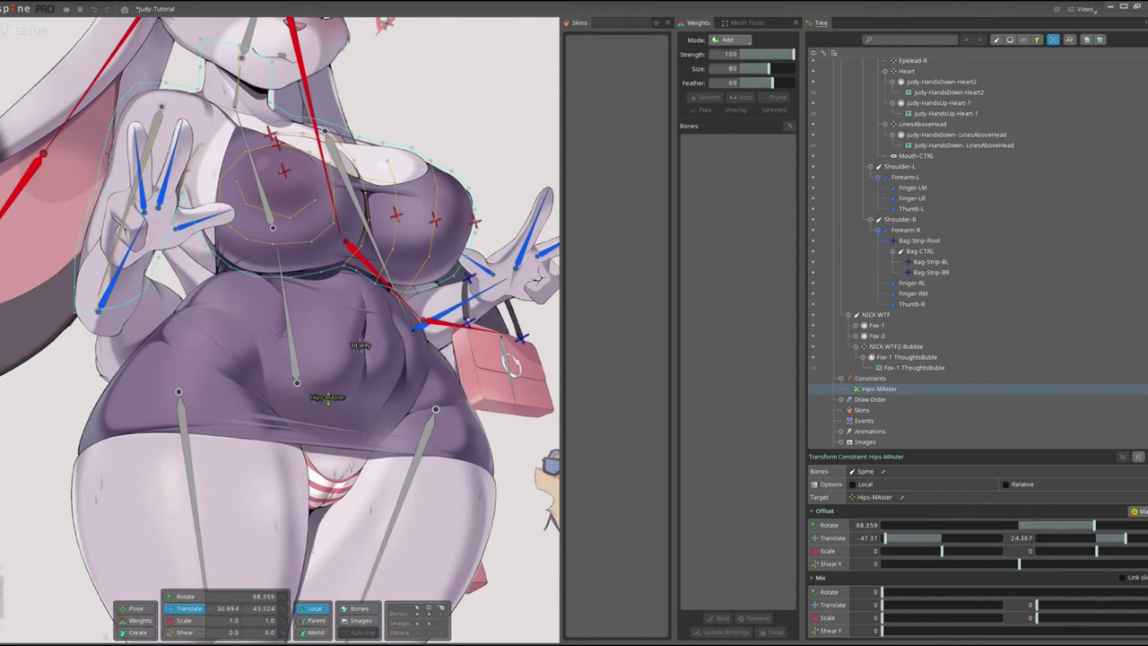
scroll(328, 400, "down", 2)
scroll(341, 422, "down", 2)
left_click(377, 465)
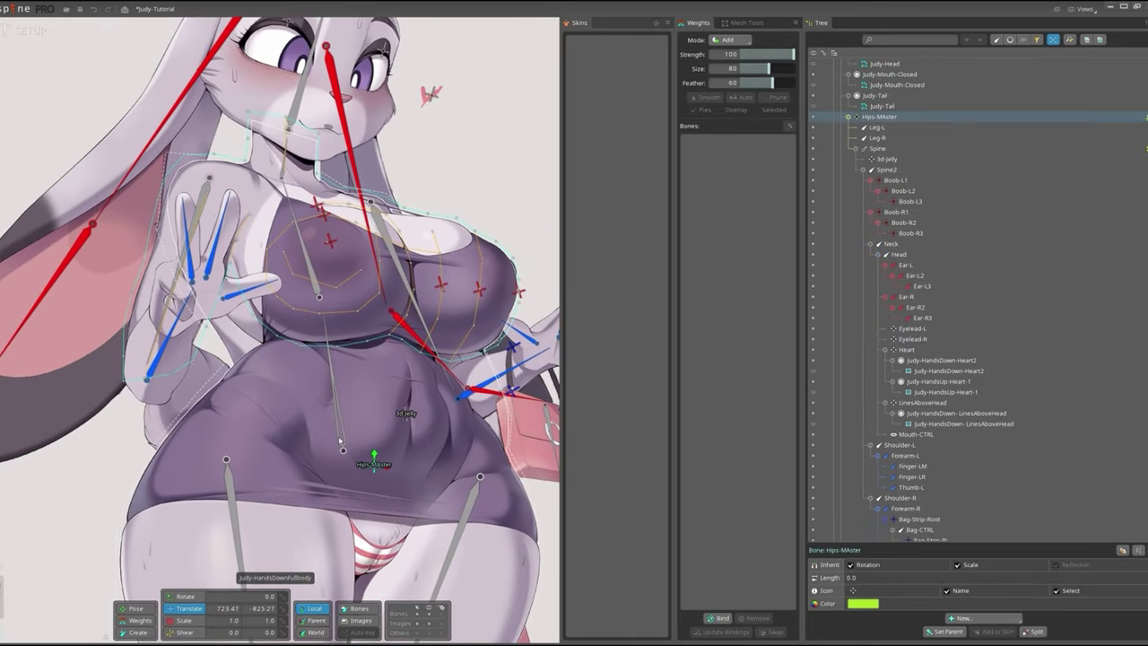
scroll(363, 449, "down", 1)
scroll(363, 449, "up", 1)
scroll(362, 448, "up", 2)
Draw a new bone off the Spine bone and rename it Tail.
left_click(402, 349)
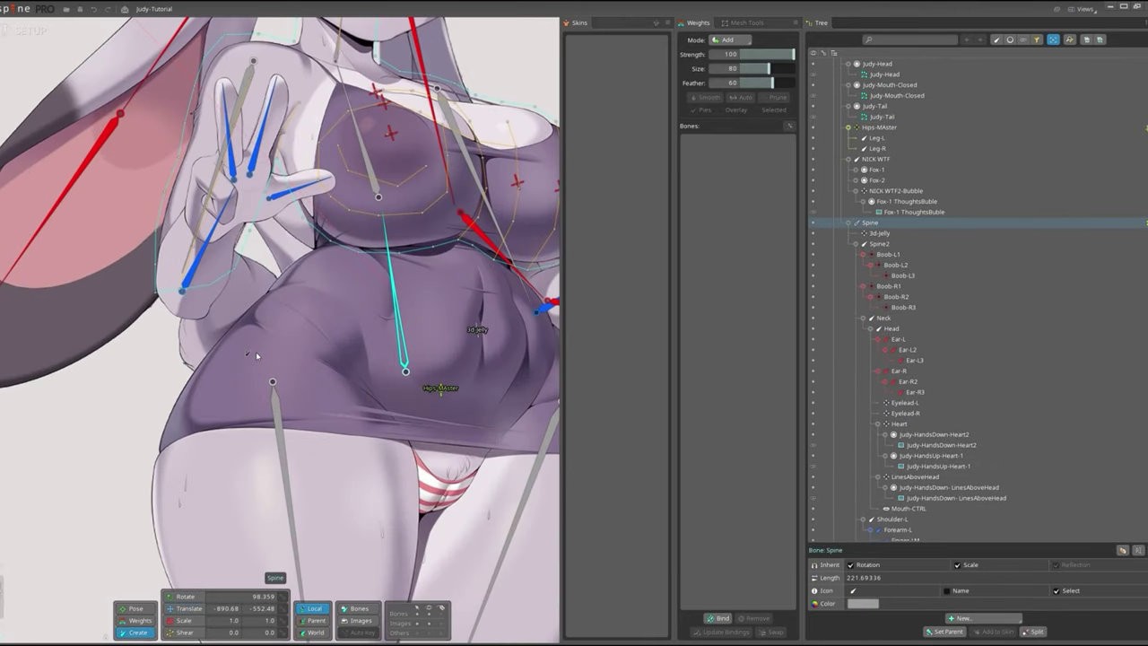
left_click_drag(257, 360, 225, 280)
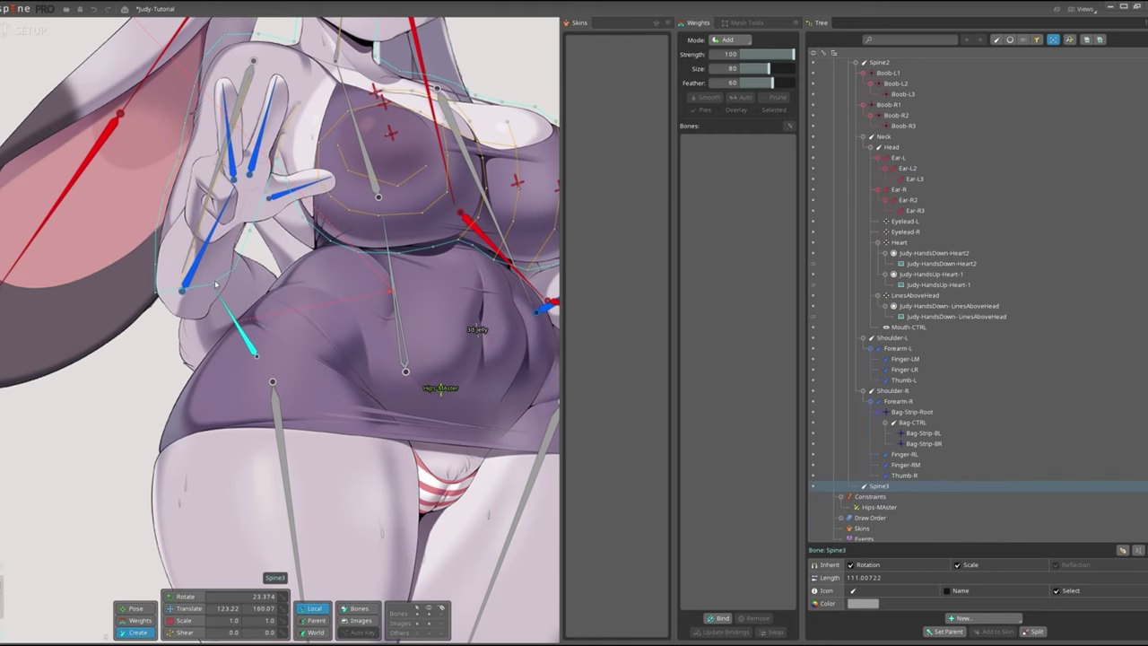
double_click(872, 485)
type("Tail")
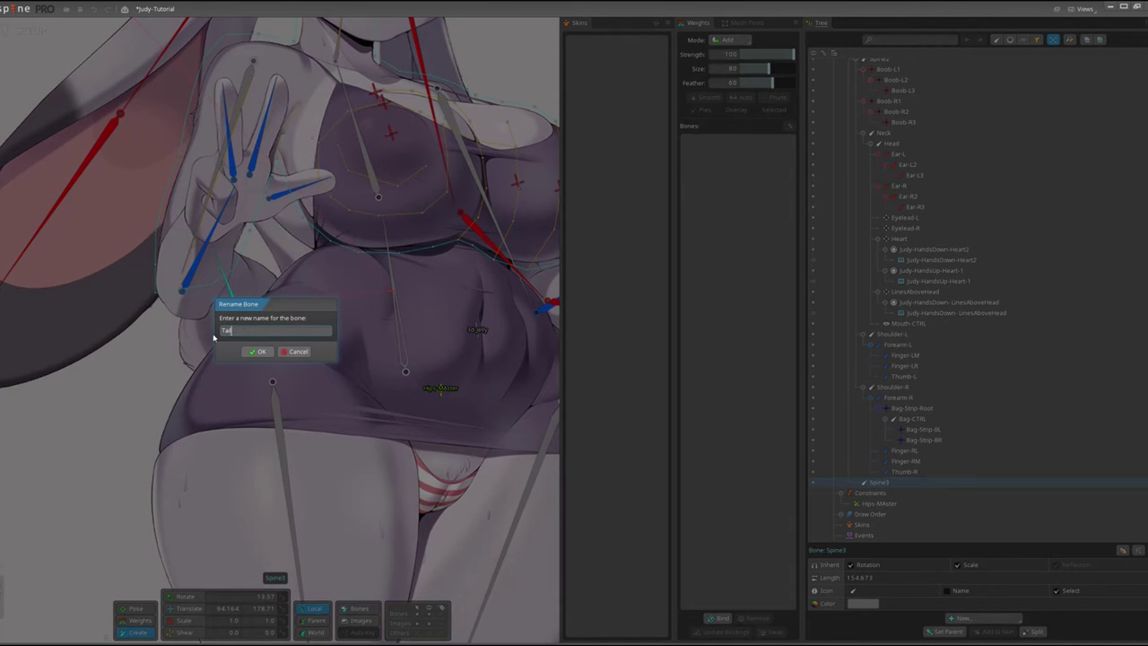
key("Return")
scroll(477, 329, "down", 3)
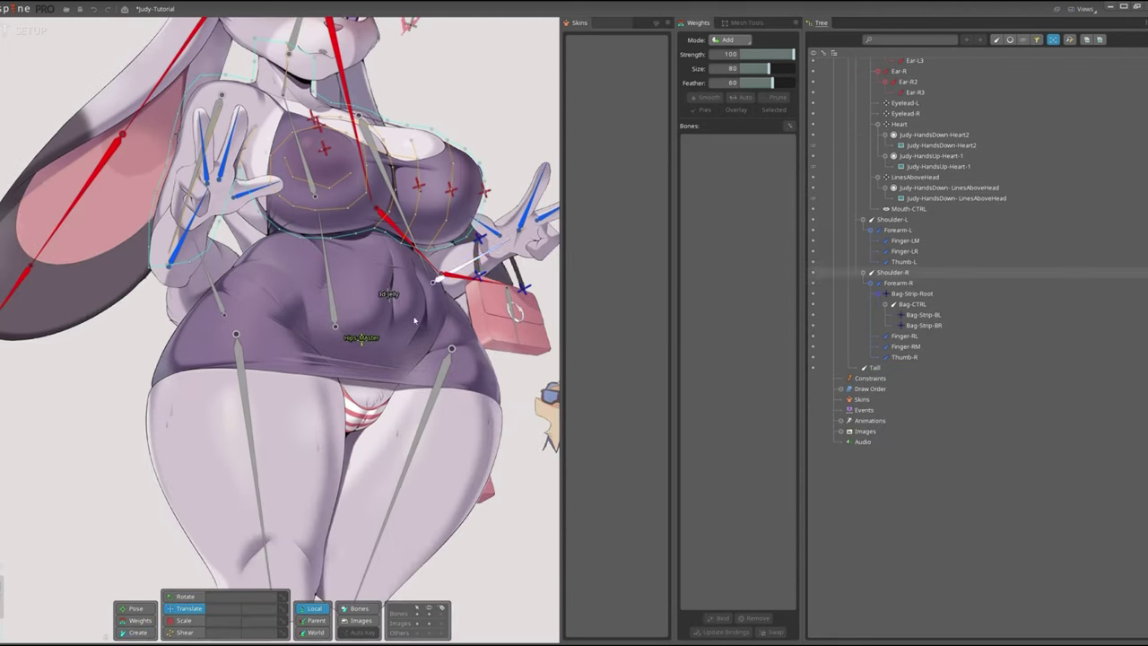
scroll(404, 323, "down", 2)
scroll(312, 330, "down", 2)
Add IK constraint Knee-R on Leg-R with its target below the right leg.
left_click(311, 332)
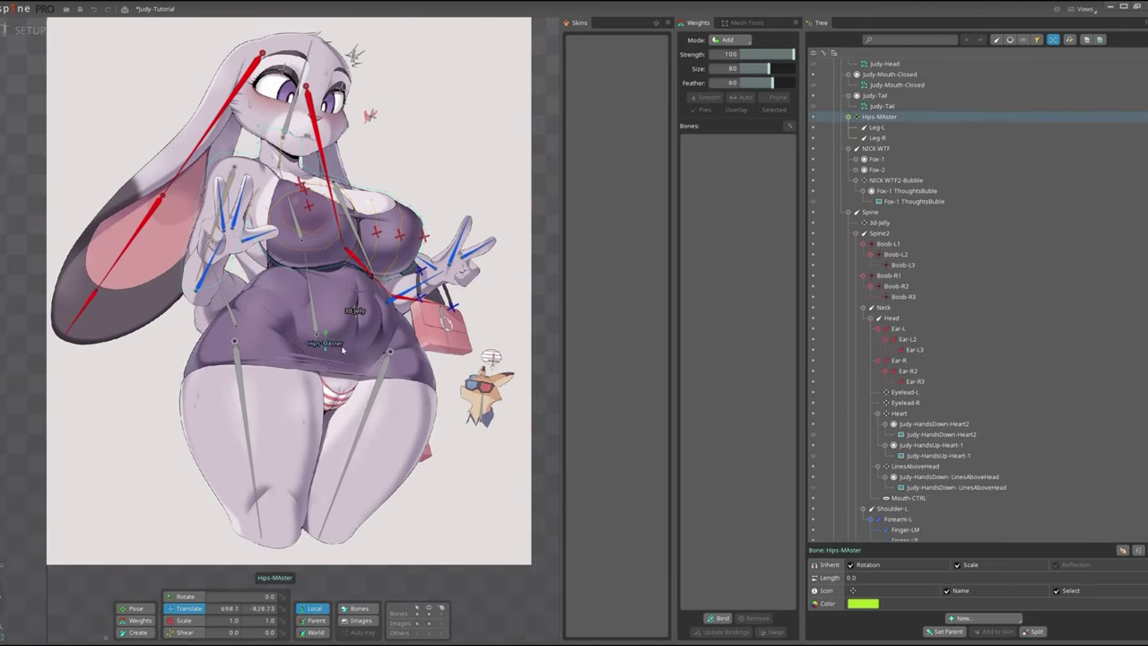
scroll(314, 330, "up", 3)
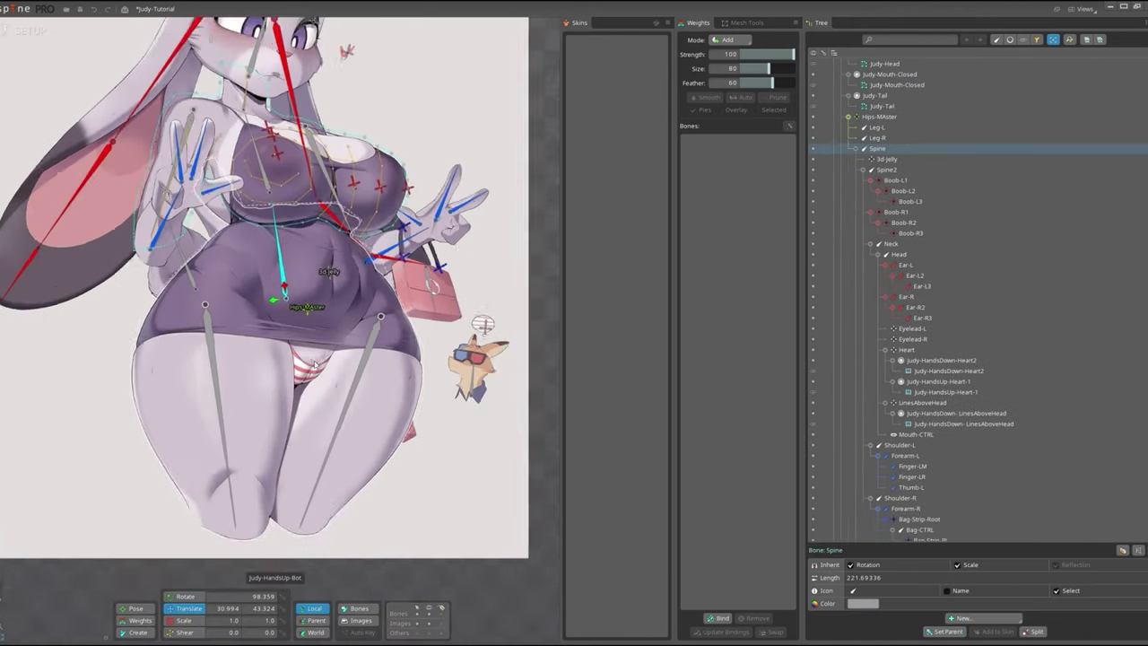
scroll(359, 330, "up", 2)
scroll(405, 331, "down", 1)
left_click(405, 331)
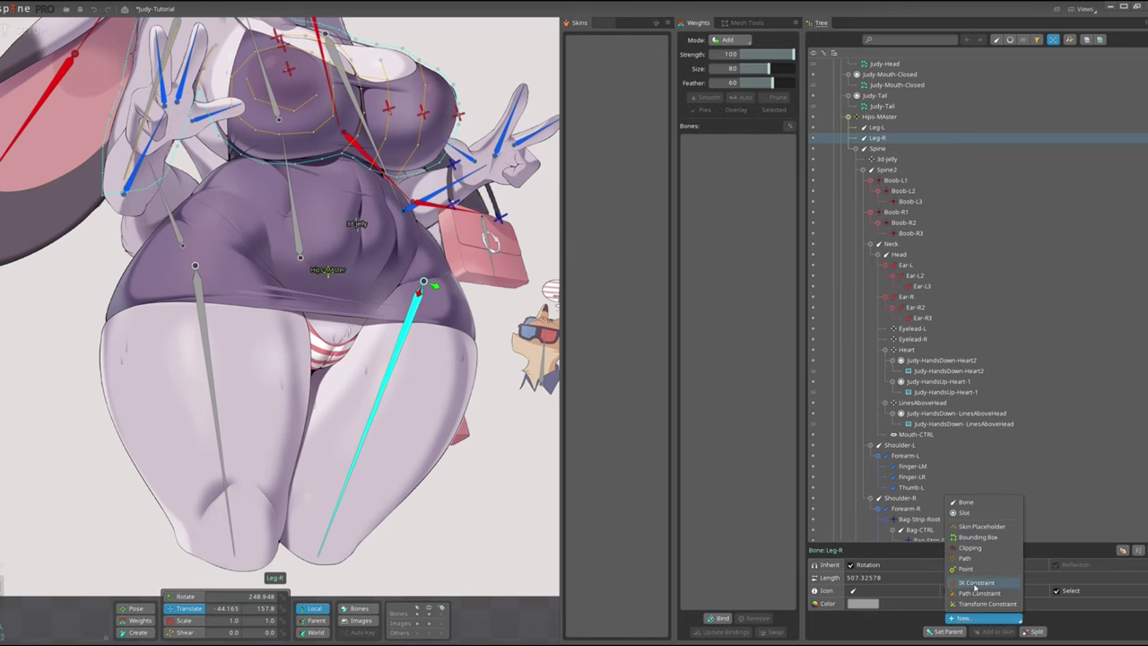
left_click(963, 584)
left_click(310, 537)
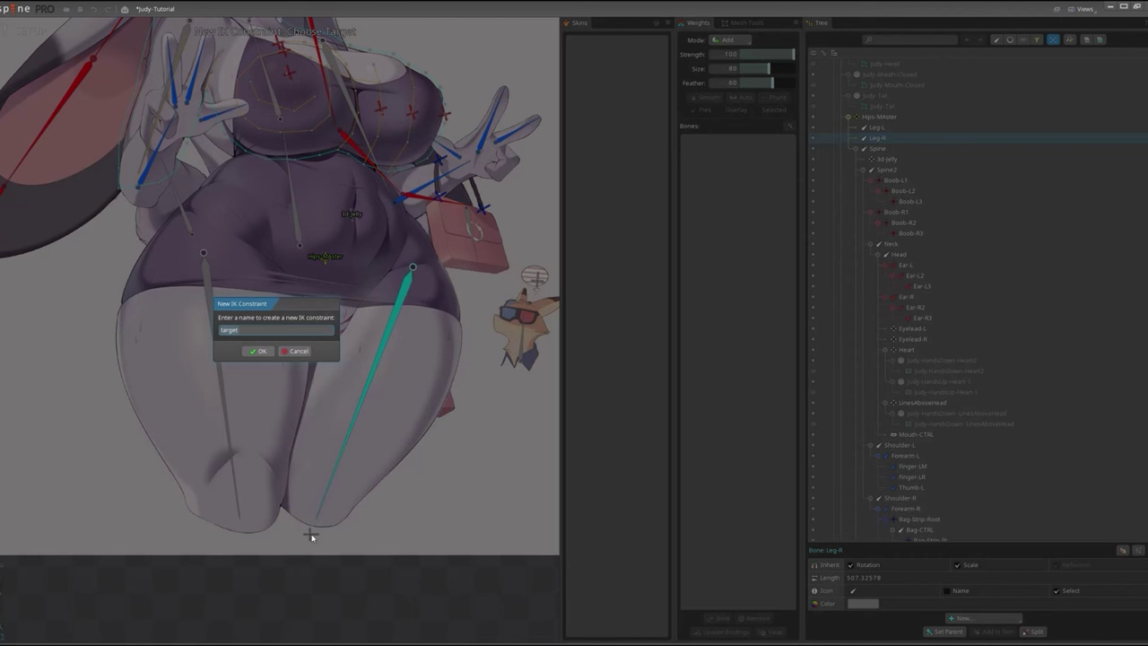
type("nee-R")
left_click(257, 350)
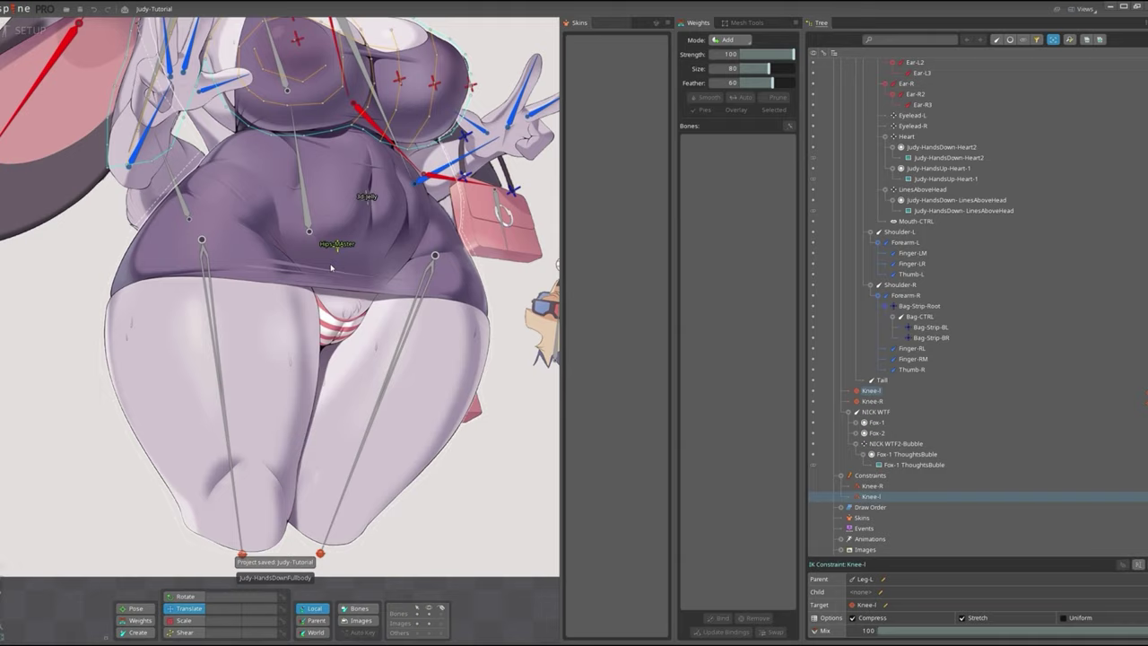
Save the project and reselect the Hips-MAster bone.
key("ctrl+s")
left_click(304, 256)
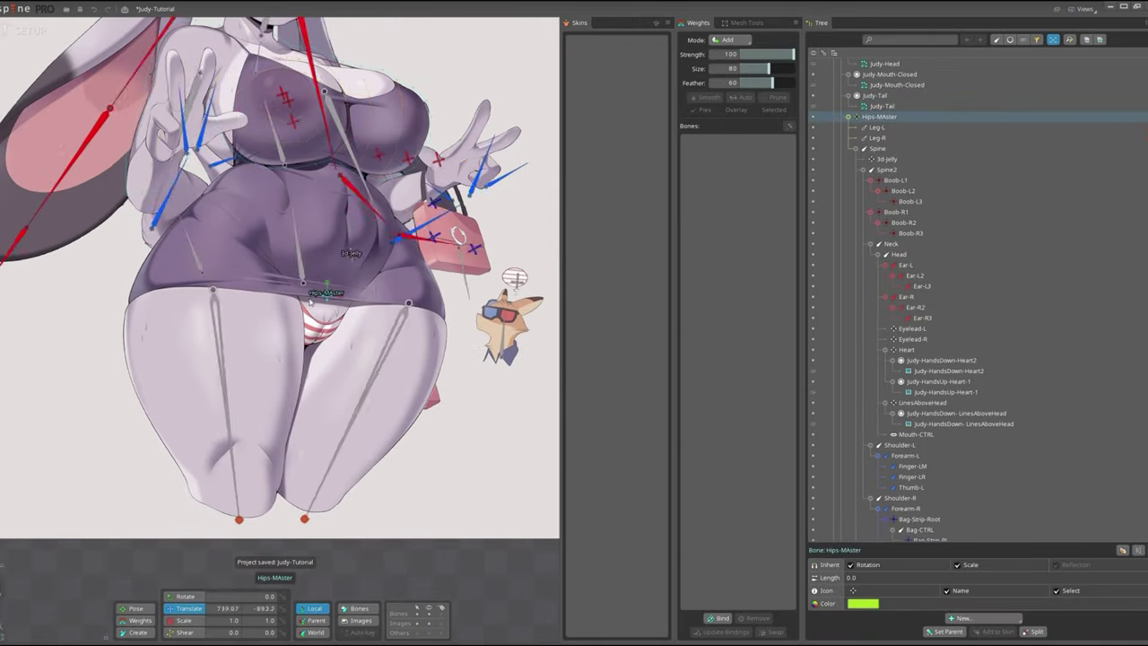
scroll(286, 250, "up", 2)
scroll(273, 316, "down", 2)
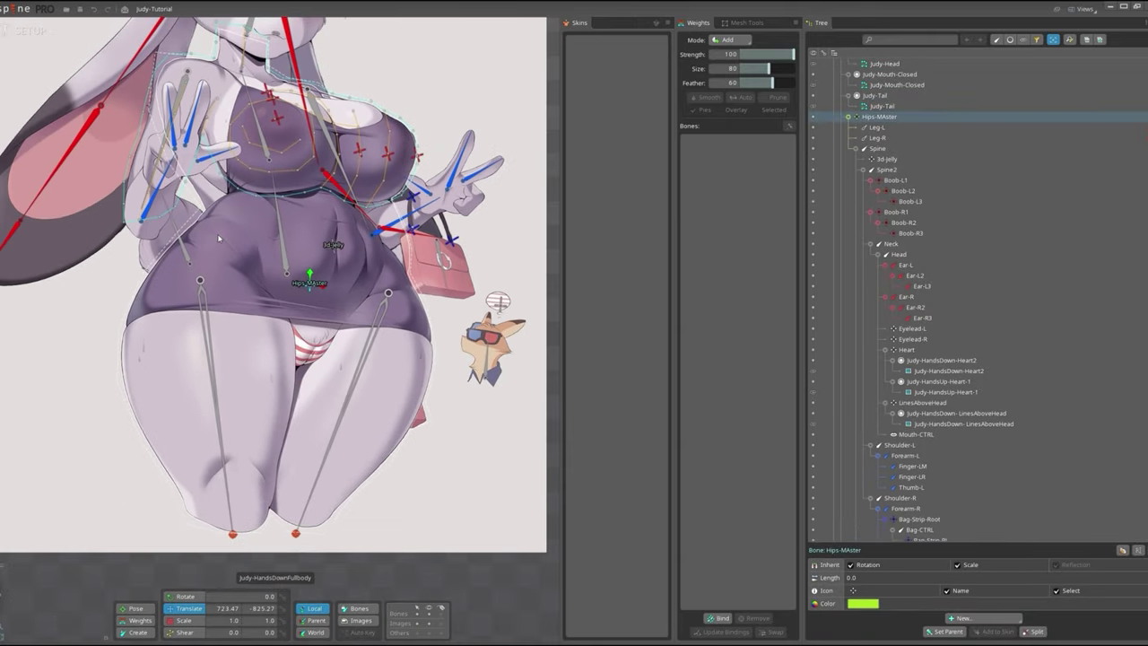
scroll(273, 316, "down", 1)
scroll(429, 330, "up", 2)
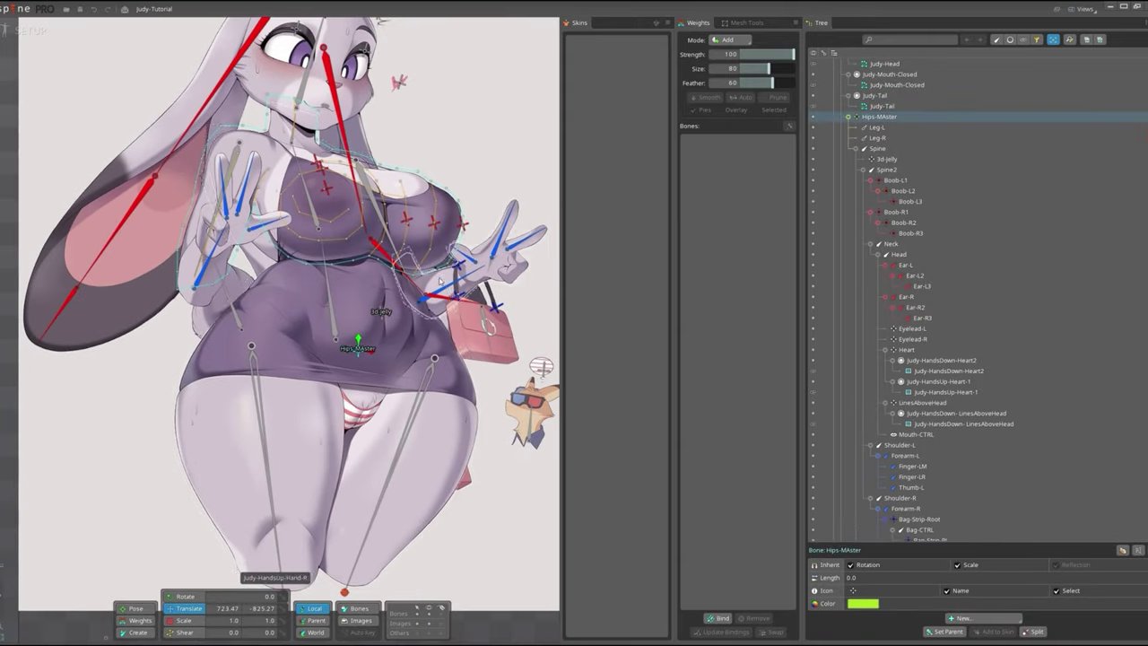
scroll(365, 327, "up", 1)
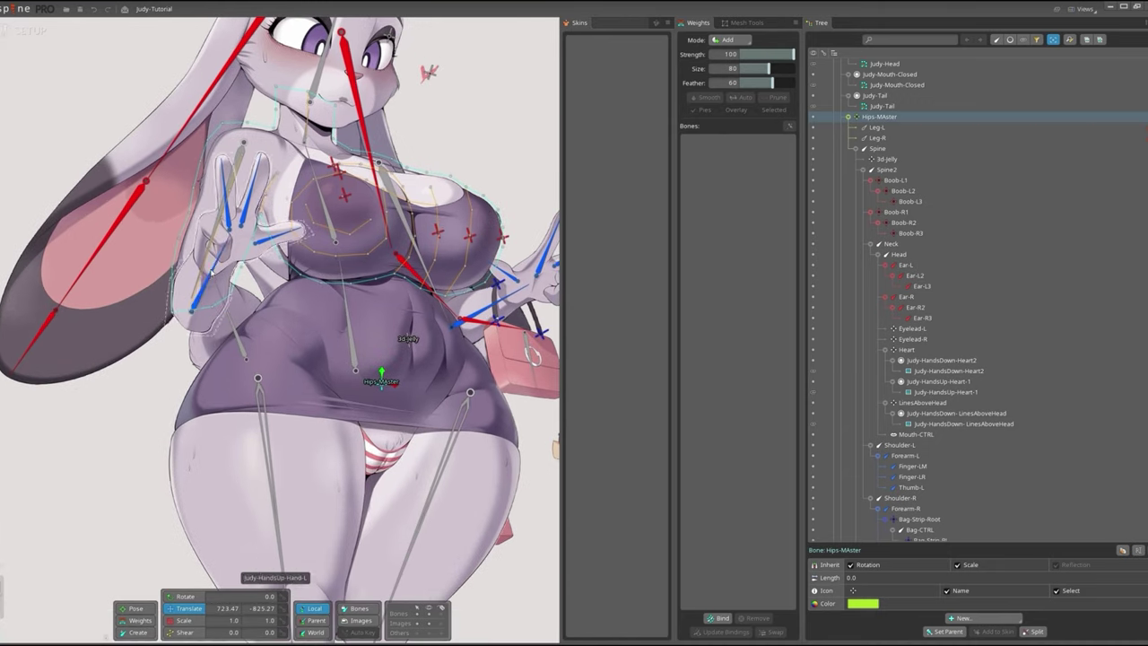
scroll(365, 326, "down", 2)
Move the Judy-HandsDown-Eyes2 attachment under the Head bone.
left_click(366, 327)
scroll(365, 327, "up", 2)
scroll(365, 327, "down", 3)
scroll(305, 269, "up", 5)
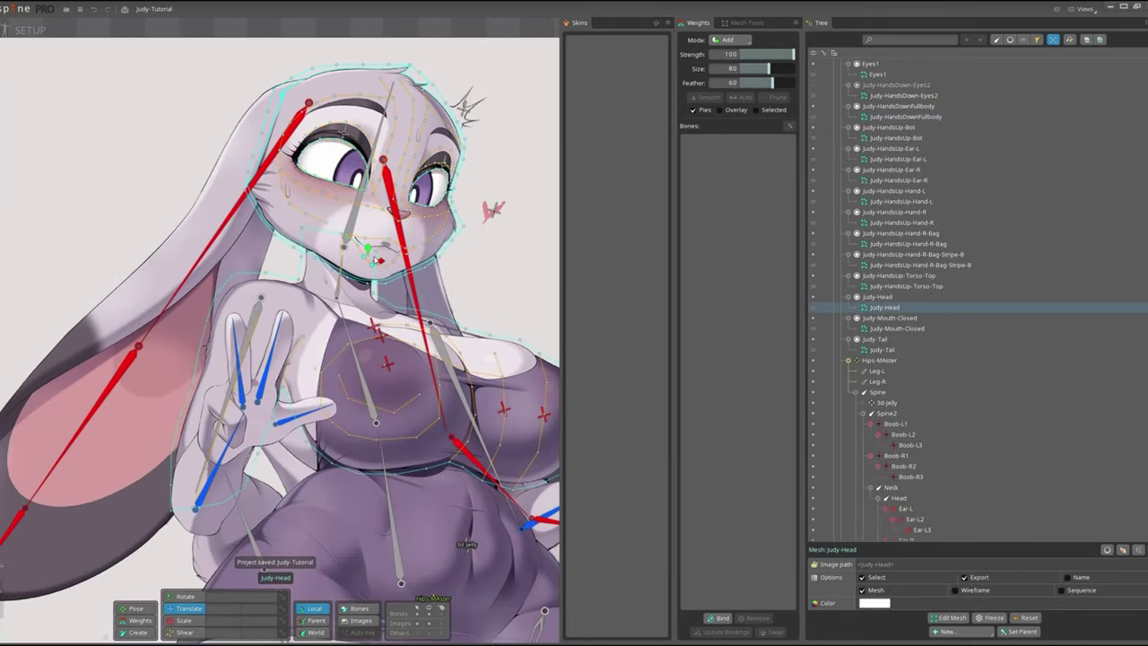
left_click(305, 287)
scroll(305, 206, "up", 1)
left_click(305, 206)
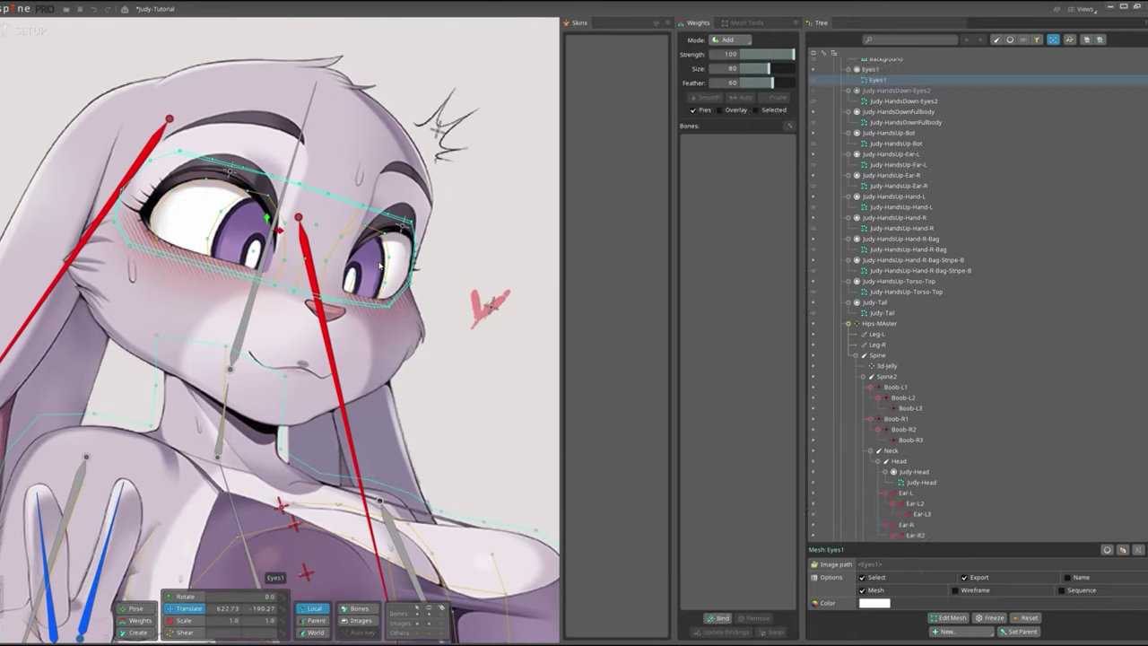
left_click(257, 363)
key("p")
left_click(255, 328)
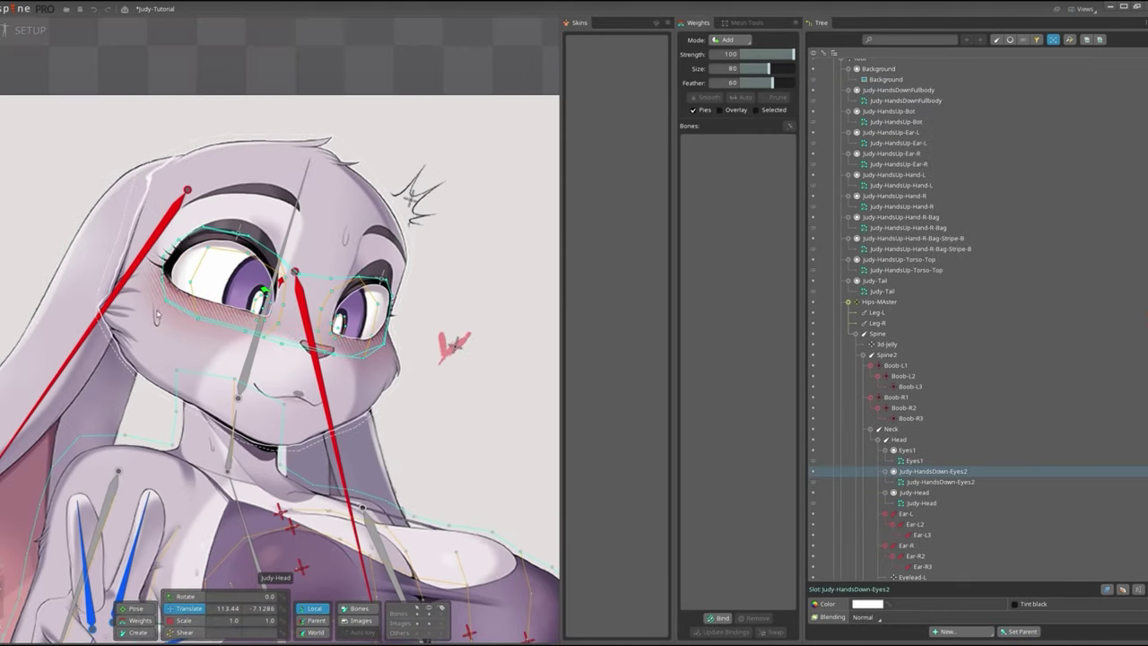
Re-parent the right ear and Judy-Tail attachments to their bones.
scroll(269, 358, "down", 4)
left_click(424, 467)
scroll(270, 359, "up", 3)
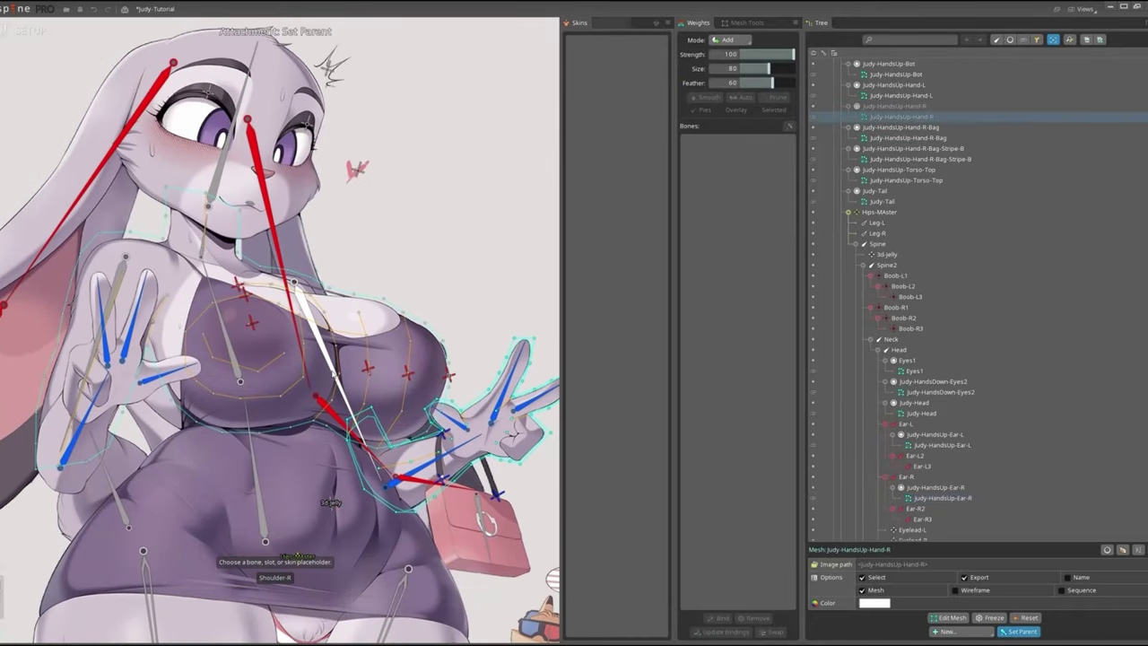
left_click(114, 439)
scroll(225, 377, "up", 2)
key("p")
left_click(258, 361)
left_click(259, 358)
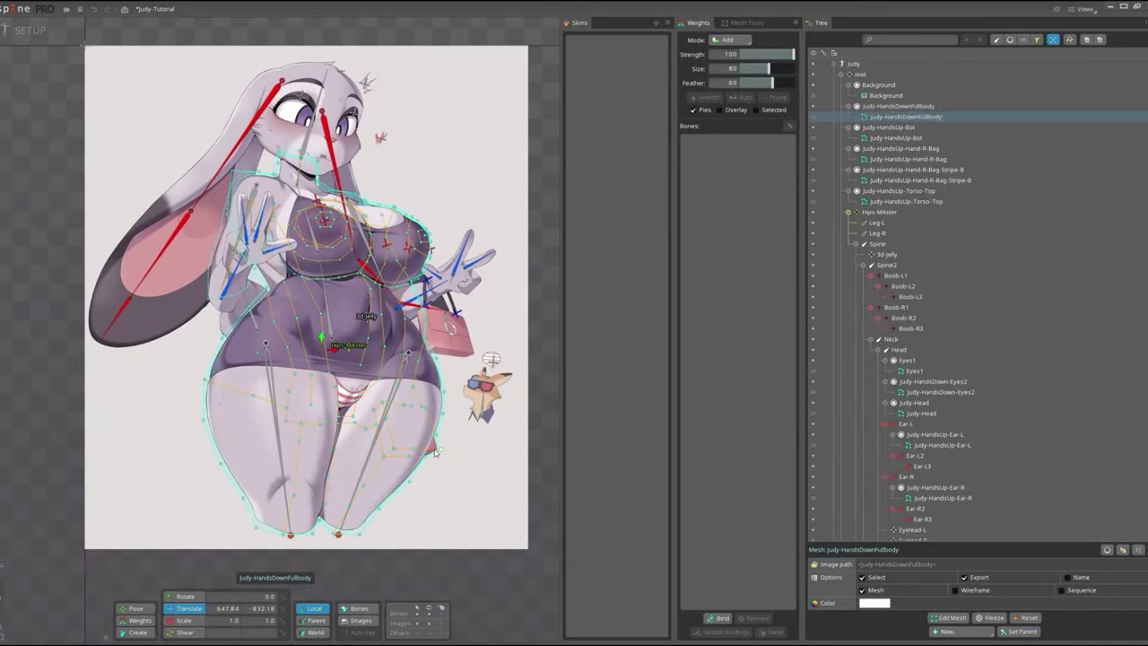
Move the Judy-HandsUp-Torso-Top slot under Spine2 and the bag slot under Bag-CTRL.
left_click(257, 359)
left_click(257, 361)
key("p")
left_click(350, 251)
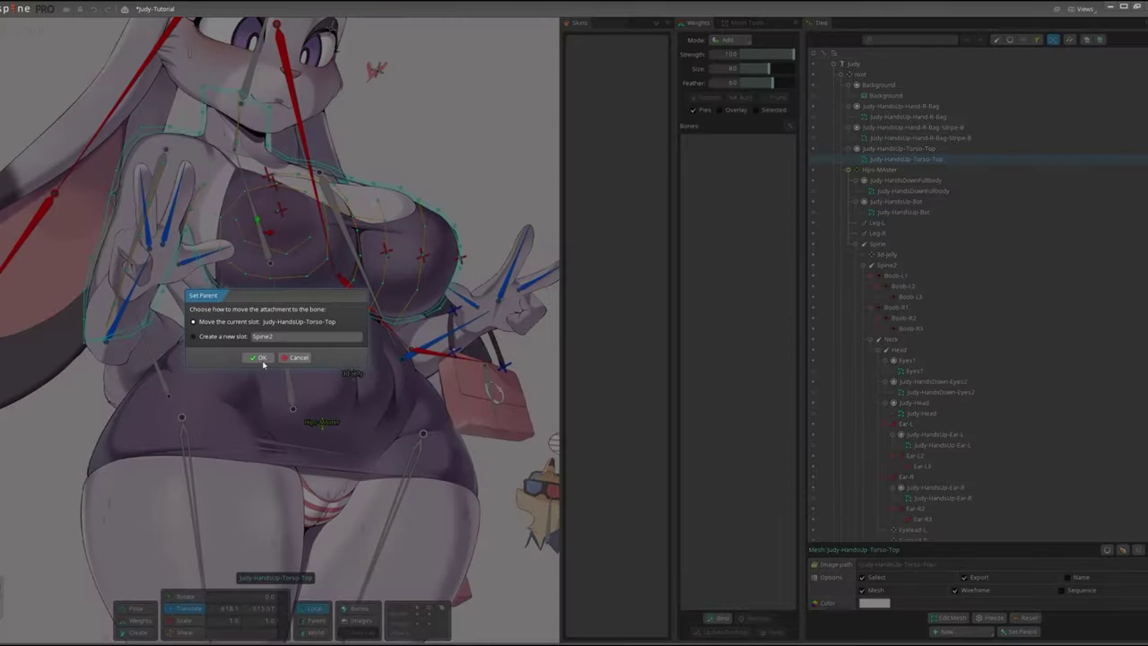
left_click(256, 357)
scroll(269, 359, "down", 3)
scroll(363, 353, "up", 3)
left_click(452, 351)
key("p")
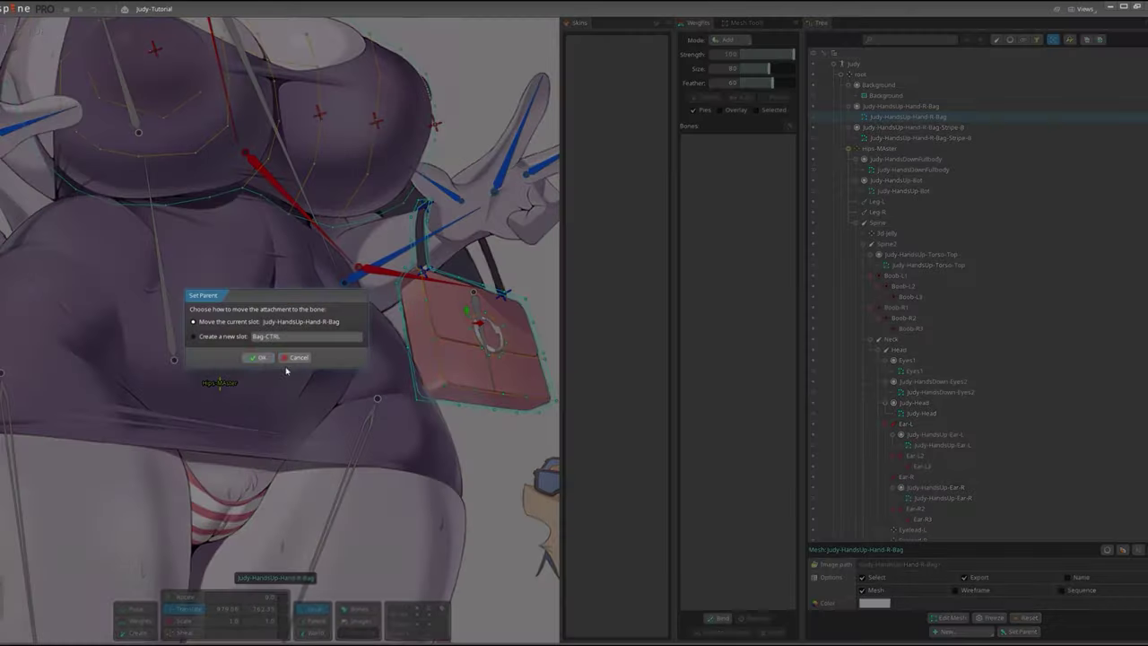
Start binding the full-body mesh to the Leg-L and Leg-R bones.
left_click(257, 357)
left_click(296, 403)
left_click(718, 617)
left_click(415, 394)
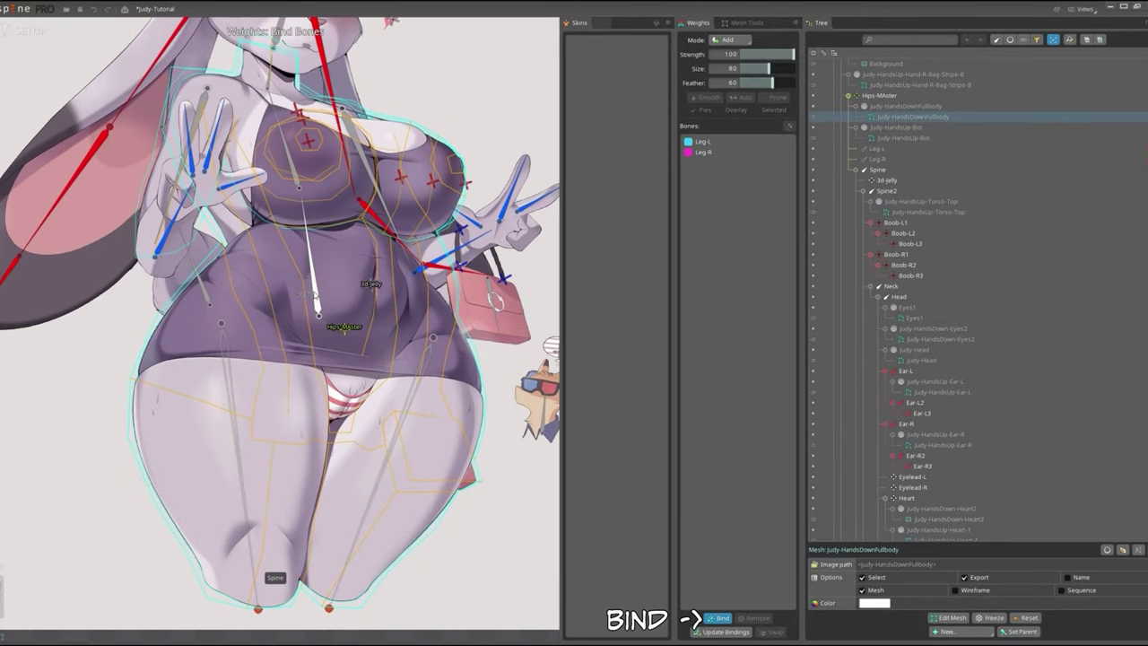
Add the Spine bone to the full-body mesh binding and save.
left_click(275, 579)
scroll(276, 579, "up", 2)
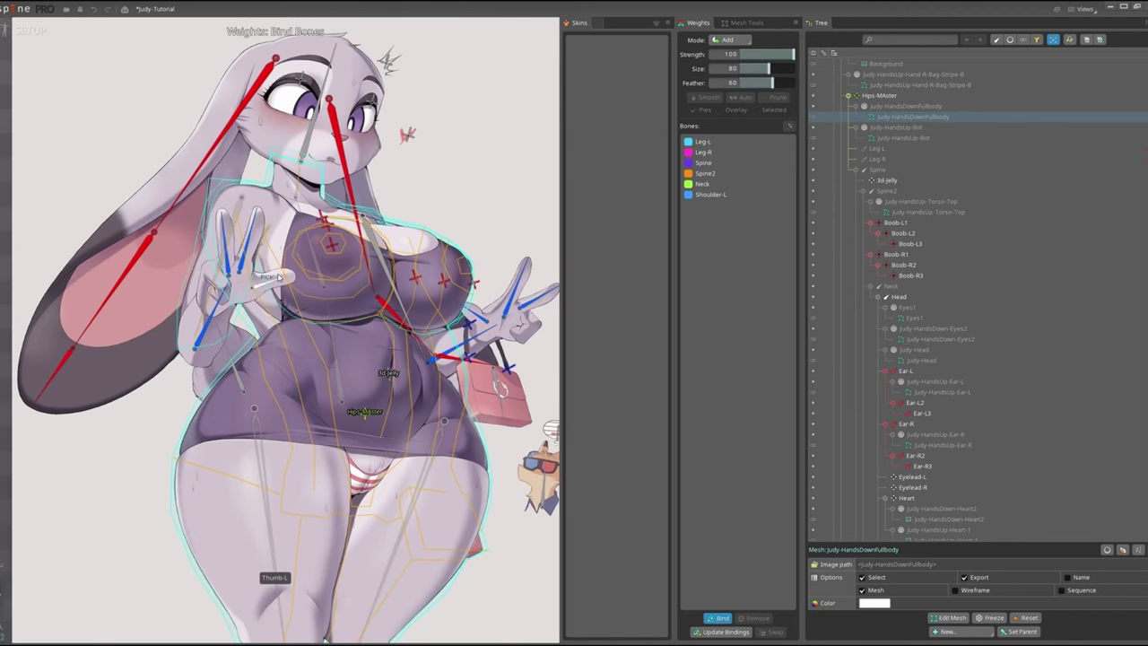
left_click(950, 617)
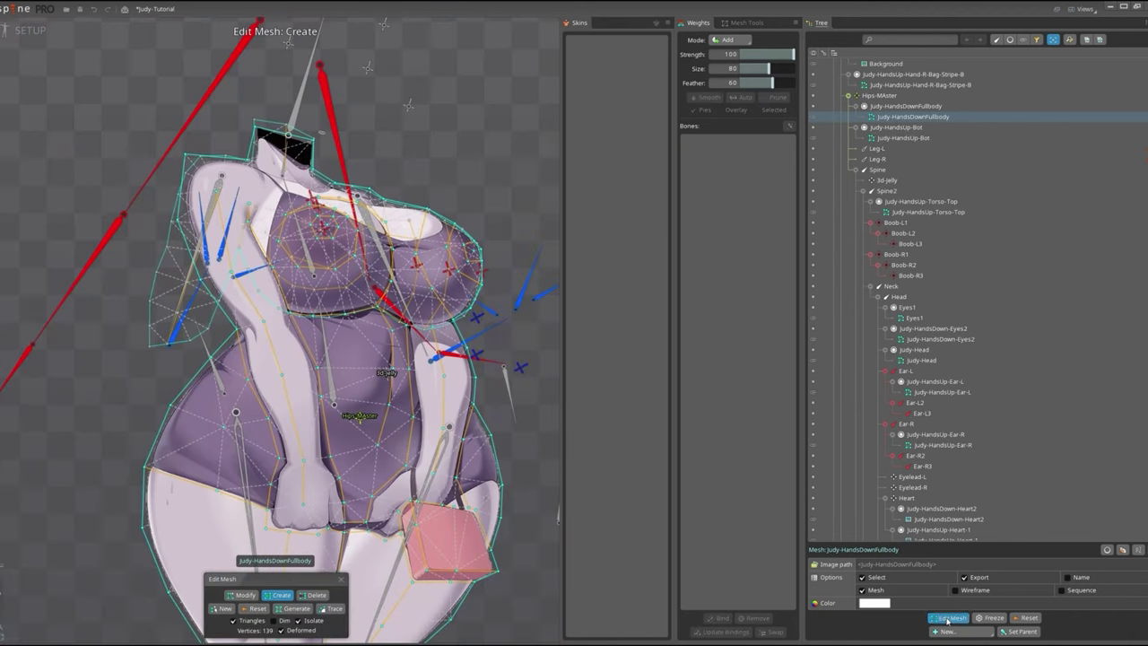
left_click(947, 619)
left_click(494, 203)
key("ctrl+s")
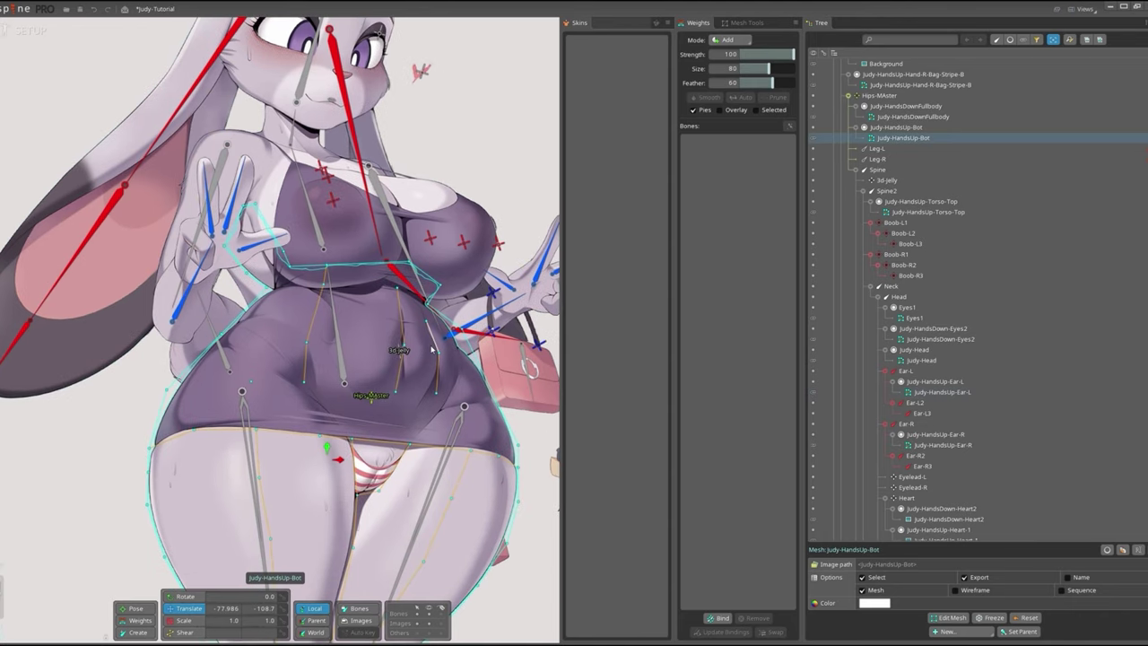
Bind the Judy-HandsDownFullbody mesh to the chosen bone and apply weights.
left_click(717, 618)
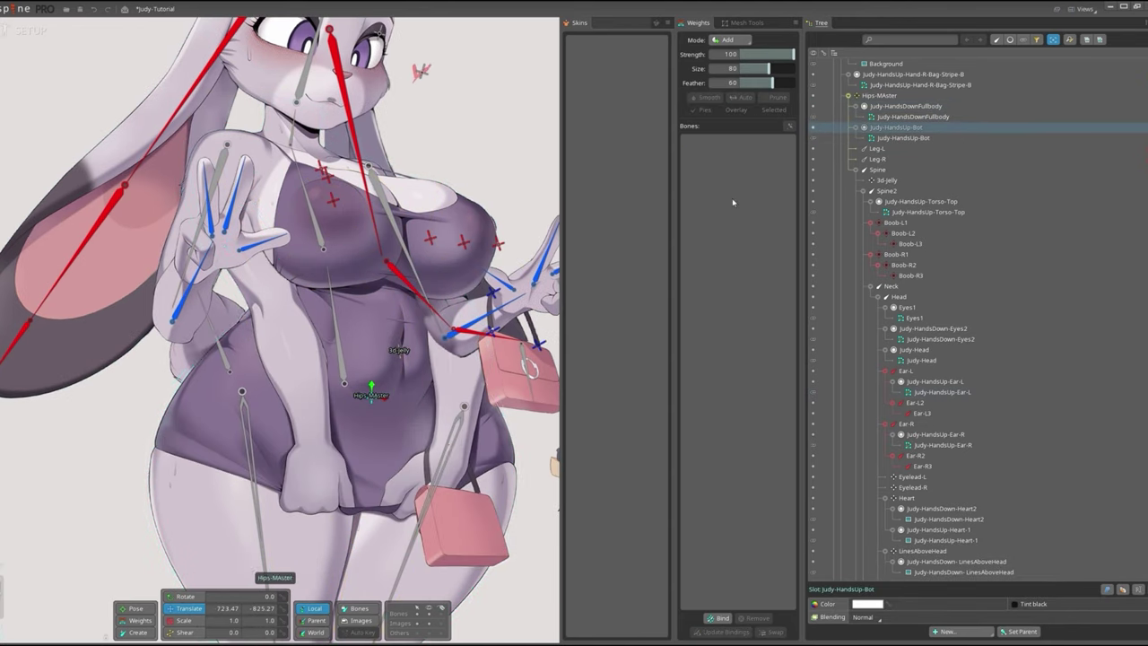
left_click(492, 243)
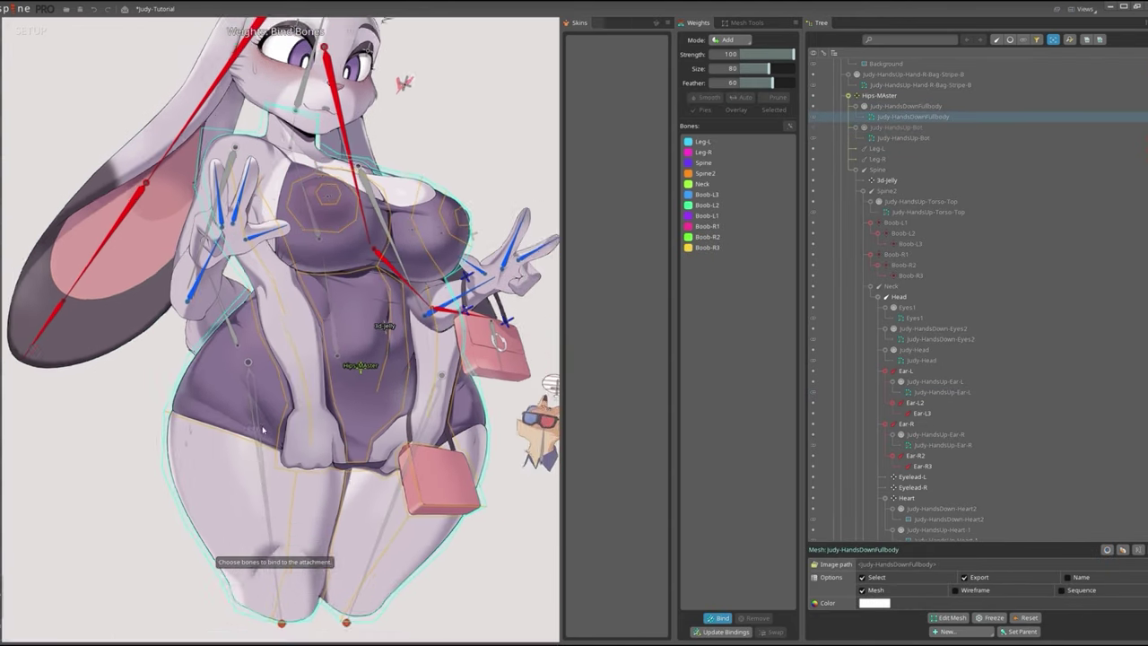
scroll(359, 359, "down", 3)
left_click(717, 617)
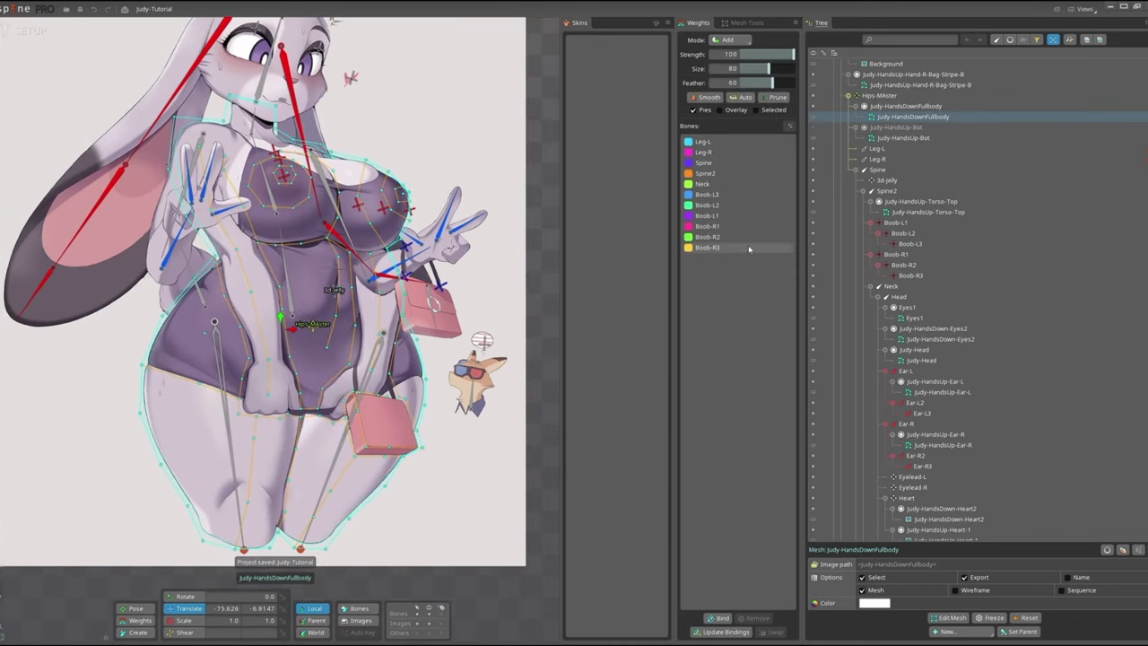
scroll(813, 144, "up", 1)
scroll(283, 279, "up", 3)
Bind the Judy-HandsUp-Bot lower-body, bag and bag stripe meshes to their bones.
left_click(902, 170)
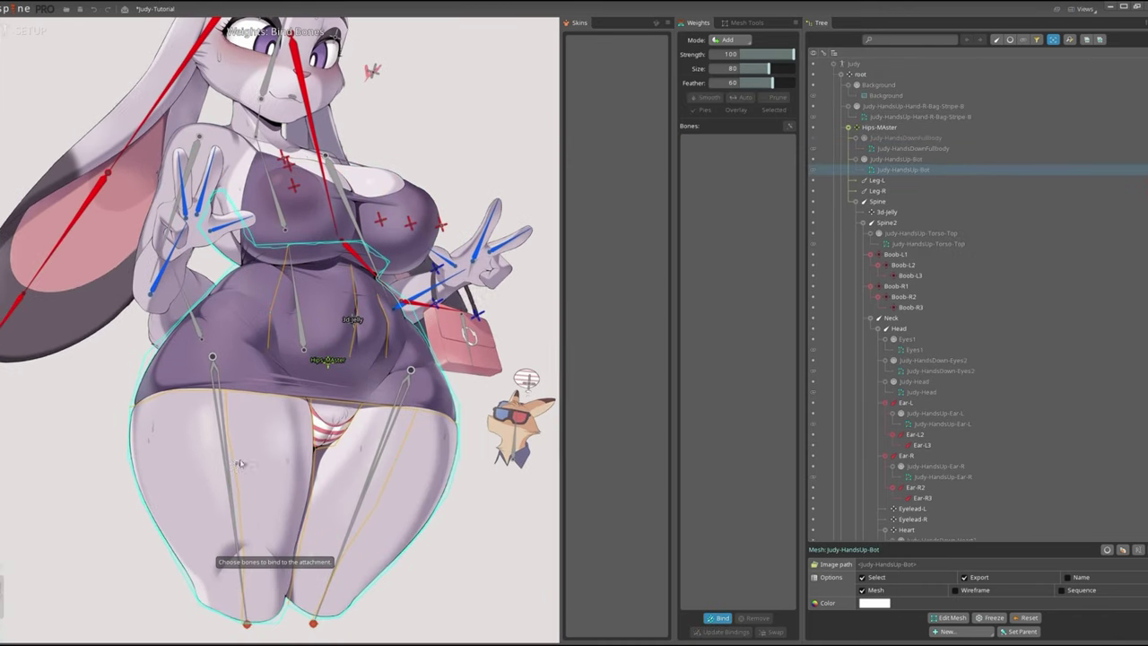
left_click(717, 617)
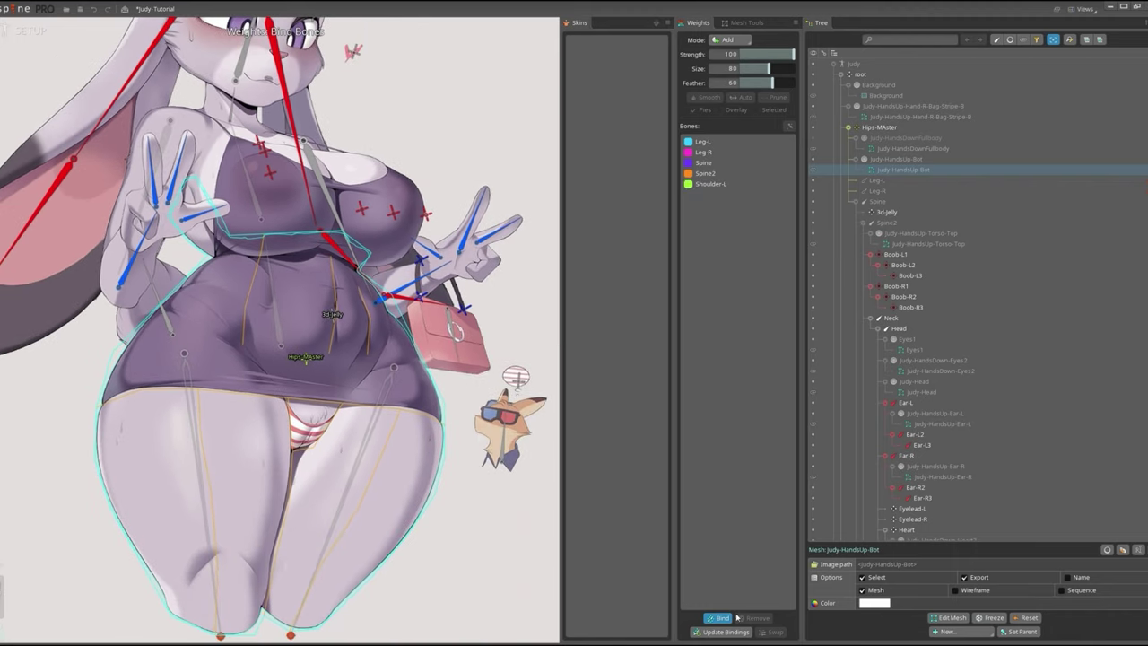
left_click(906, 137)
scroll(502, 269, "down", 2)
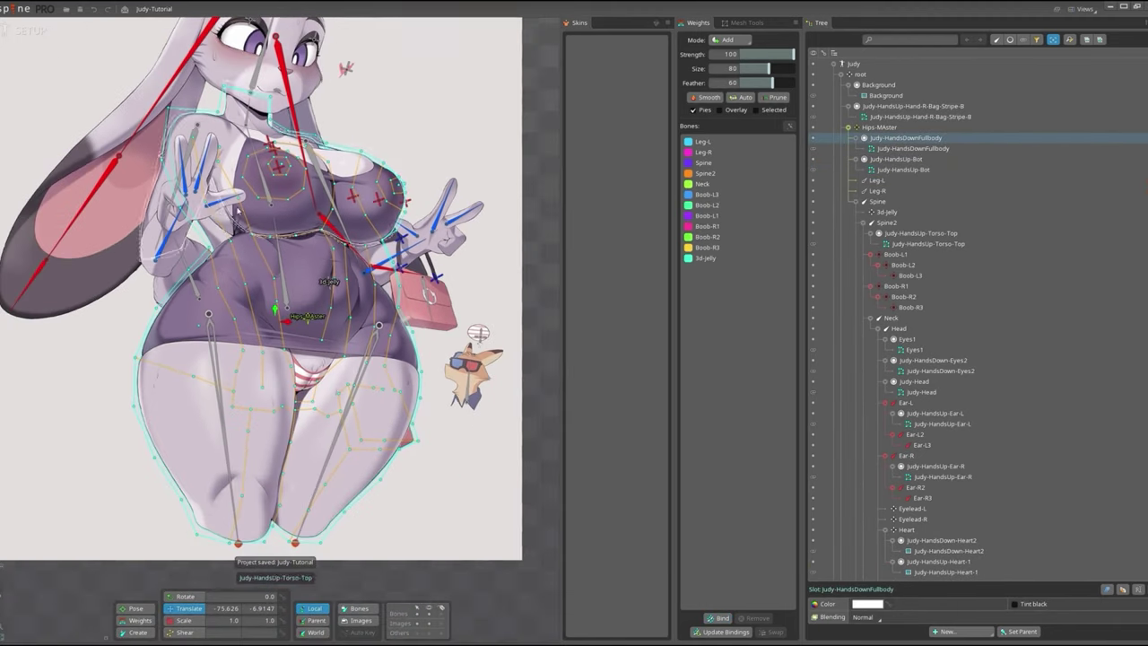
left_click(484, 264)
scroll(541, 301, "up", 4)
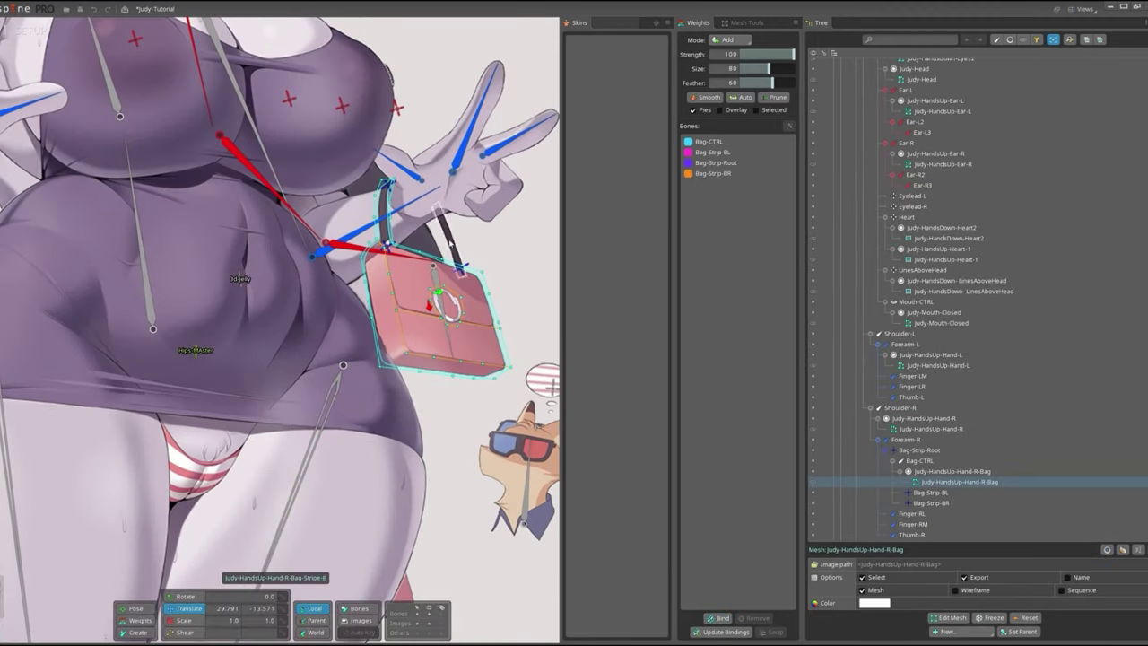
left_click(446, 235)
left_click(715, 618)
Select the right hand, both ear and upper torso meshes for binding.
left_click(271, 209)
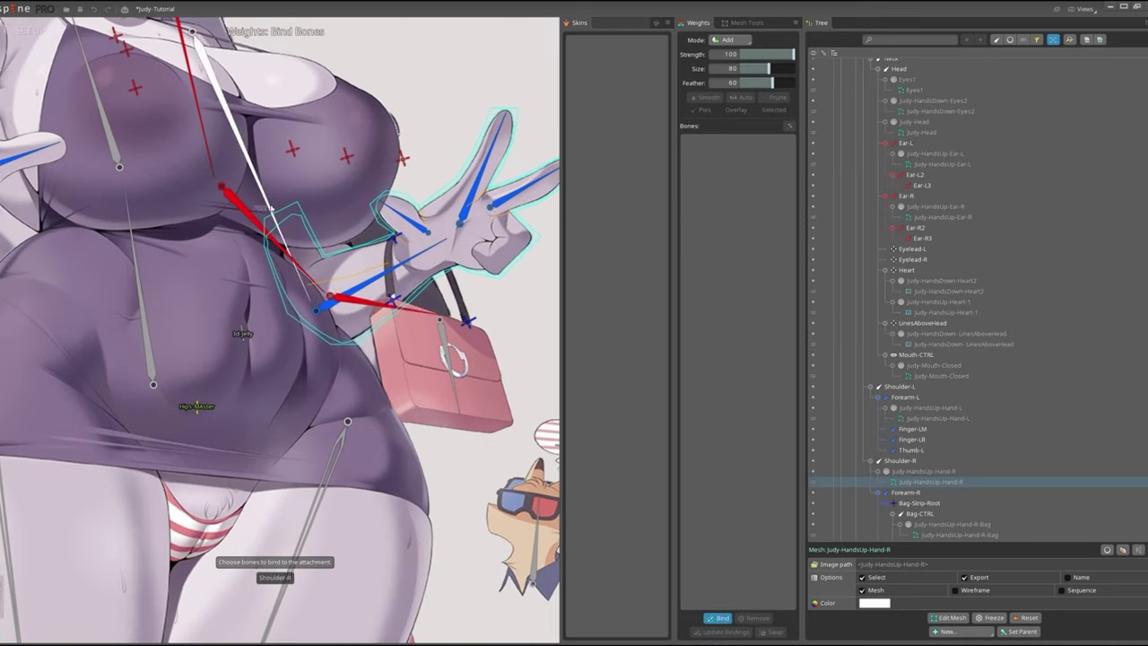
scroll(404, 269, "down", 3)
left_click(139, 340)
scroll(139, 340, "up", 3)
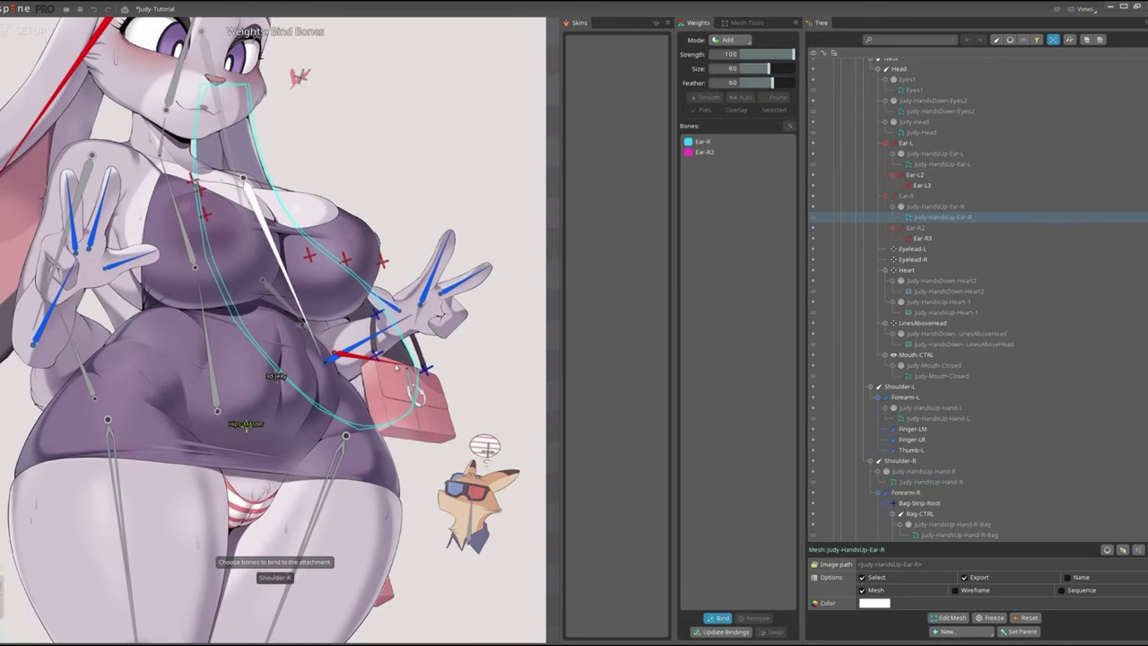
left_click(139, 340)
left_click(307, 239)
scroll(308, 239, "up", 2)
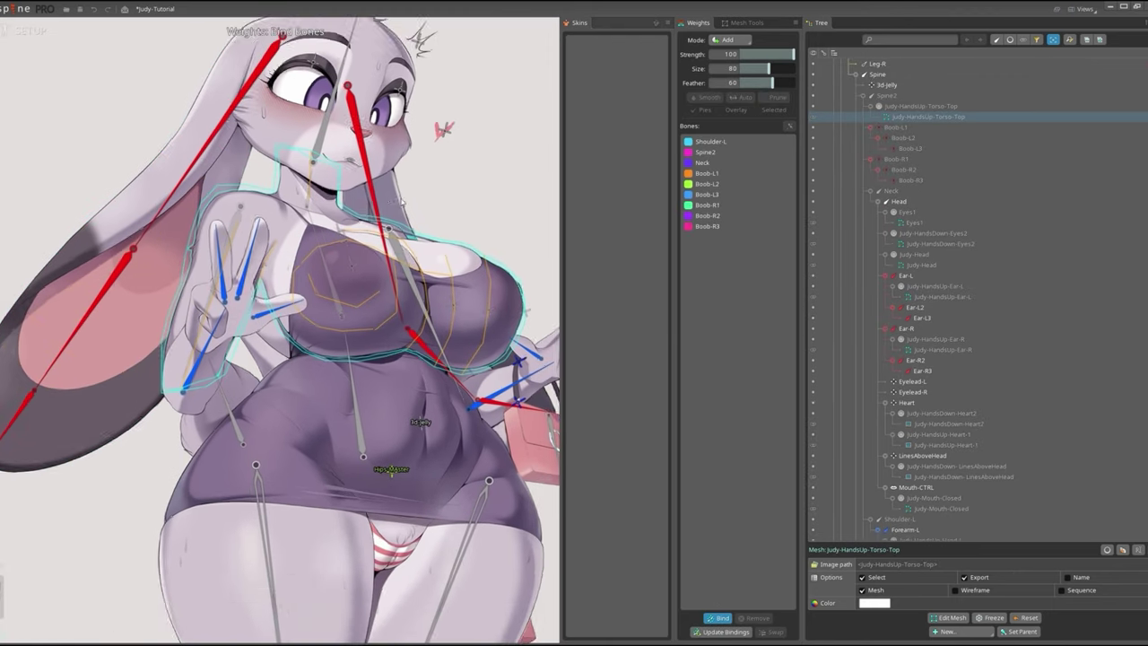
Bind the tail and head meshes to their bones and save.
left_click(178, 395)
left_click(178, 395)
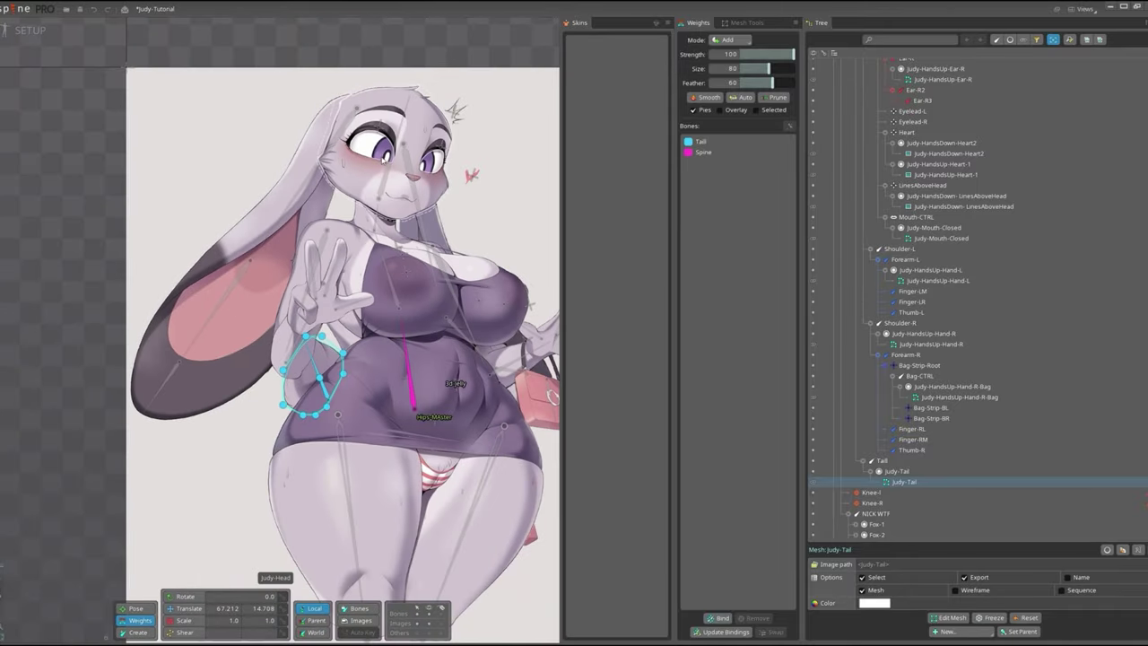
scroll(178, 395, "up", 2)
left_click(260, 572)
scroll(260, 573, "up", 2)
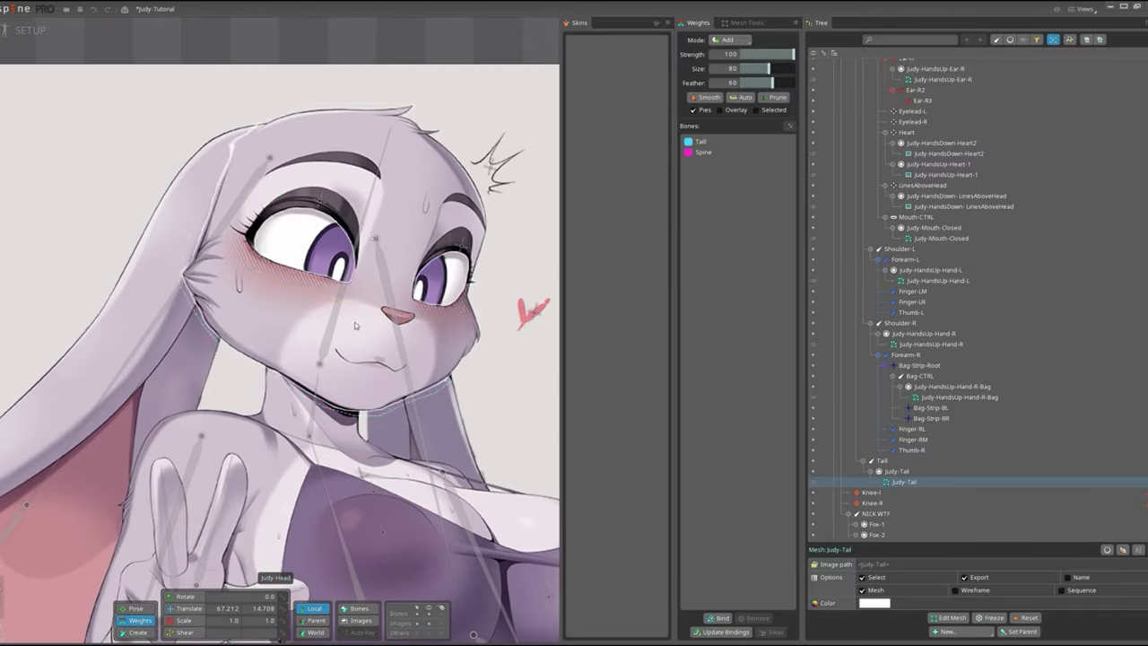
left_click(718, 618)
key("ctrl+s")
Add a vertex to the Judy-HandsUp-Torso-Top mesh, paint its Boob-R1 weights, and save.
scroll(338, 318, "down", 3)
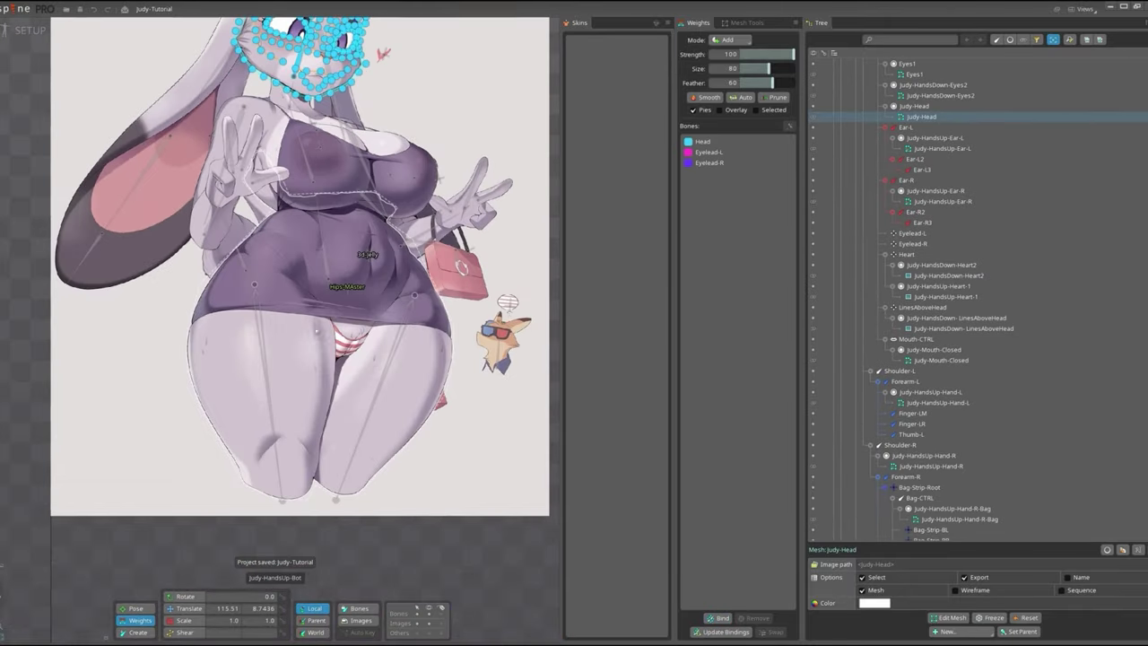
left_click(338, 318)
scroll(338, 318, "up", 3)
key("ctrl+m")
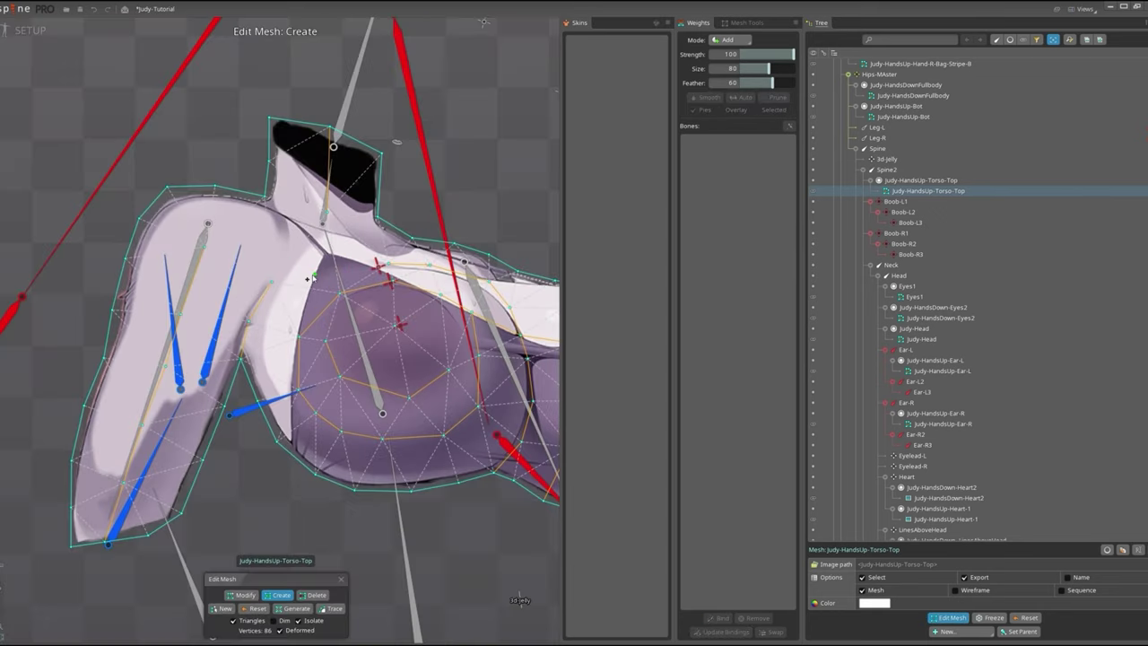
scroll(388, 265, "up", 2)
scroll(388, 265, "up", 1)
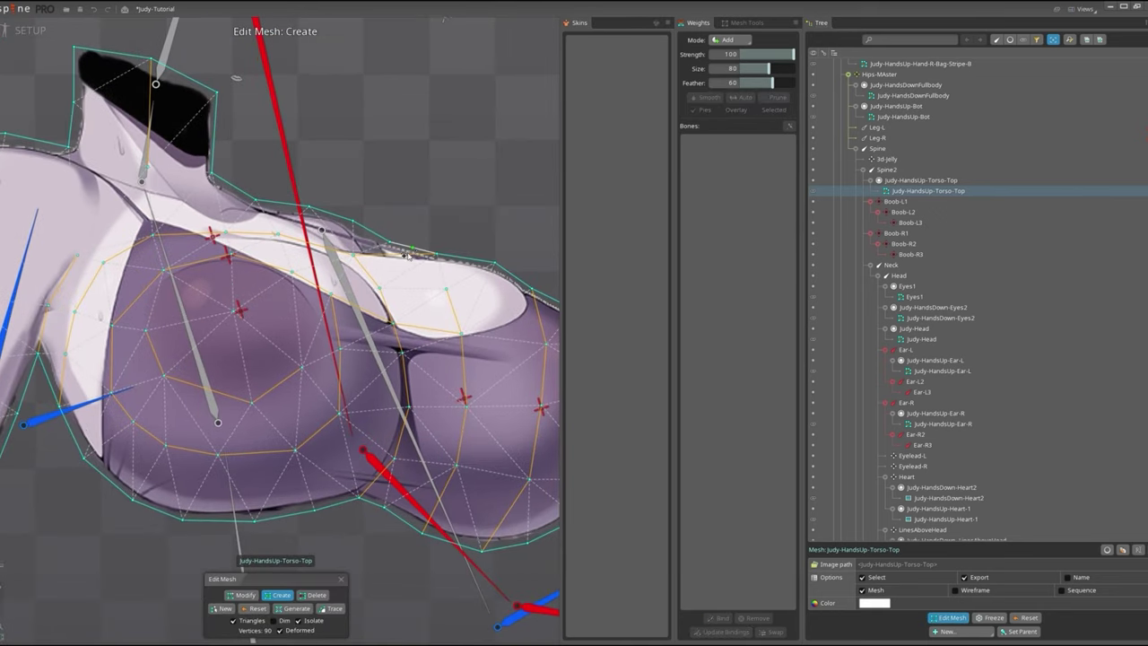
scroll(430, 341, "up", 1)
left_click(492, 395)
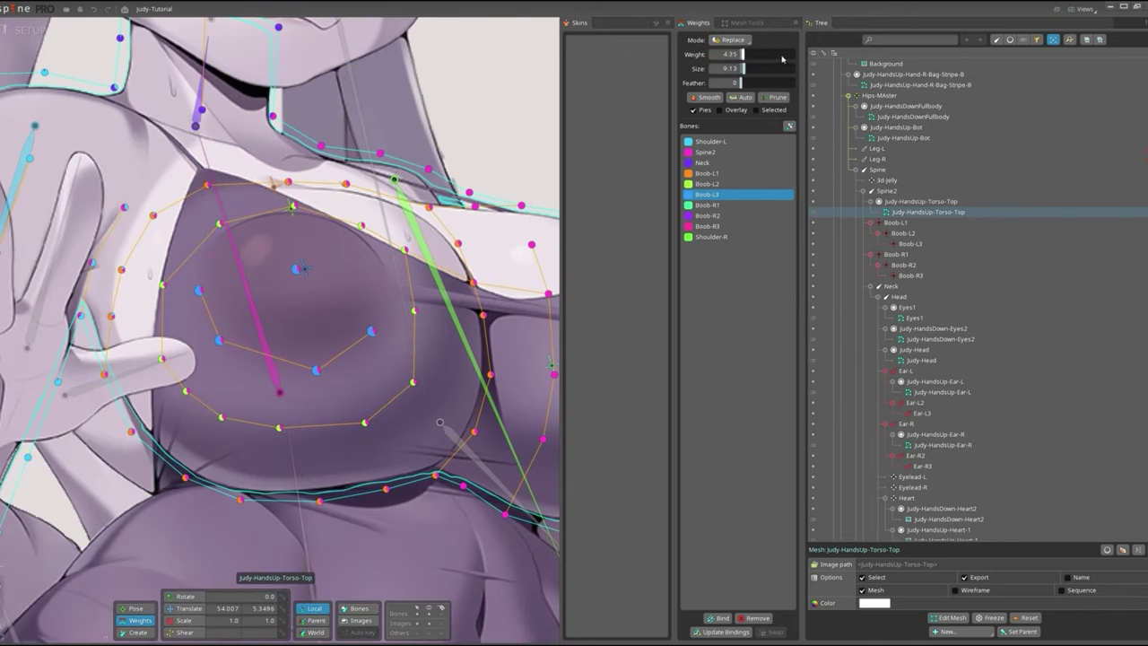
left_click(779, 55)
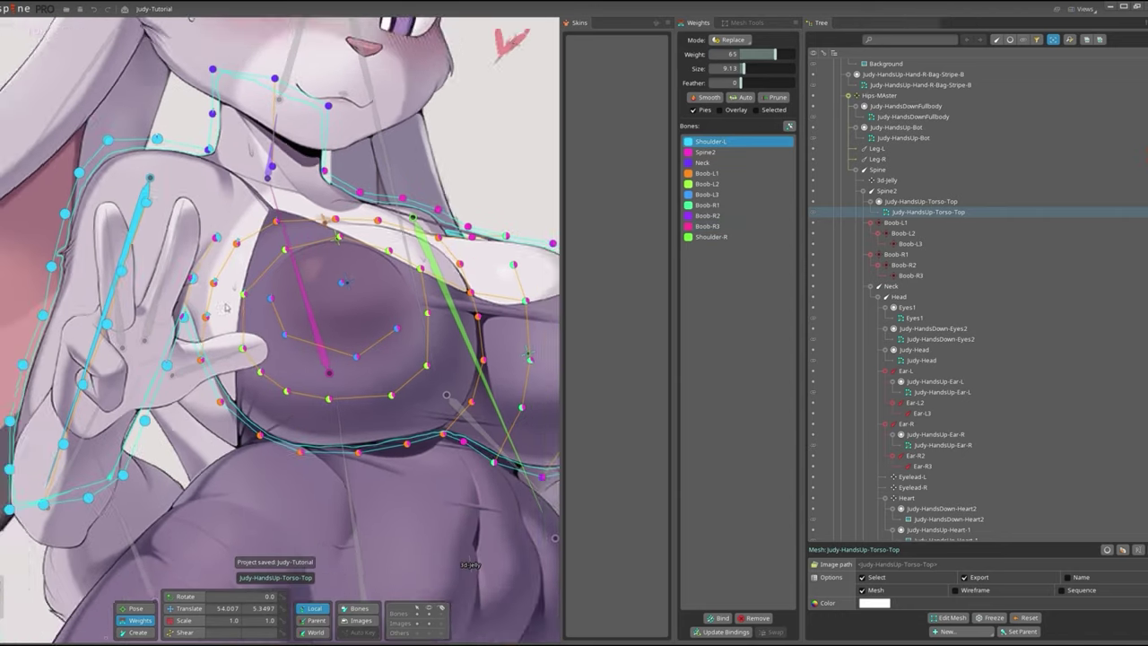
key("ctrl+s")
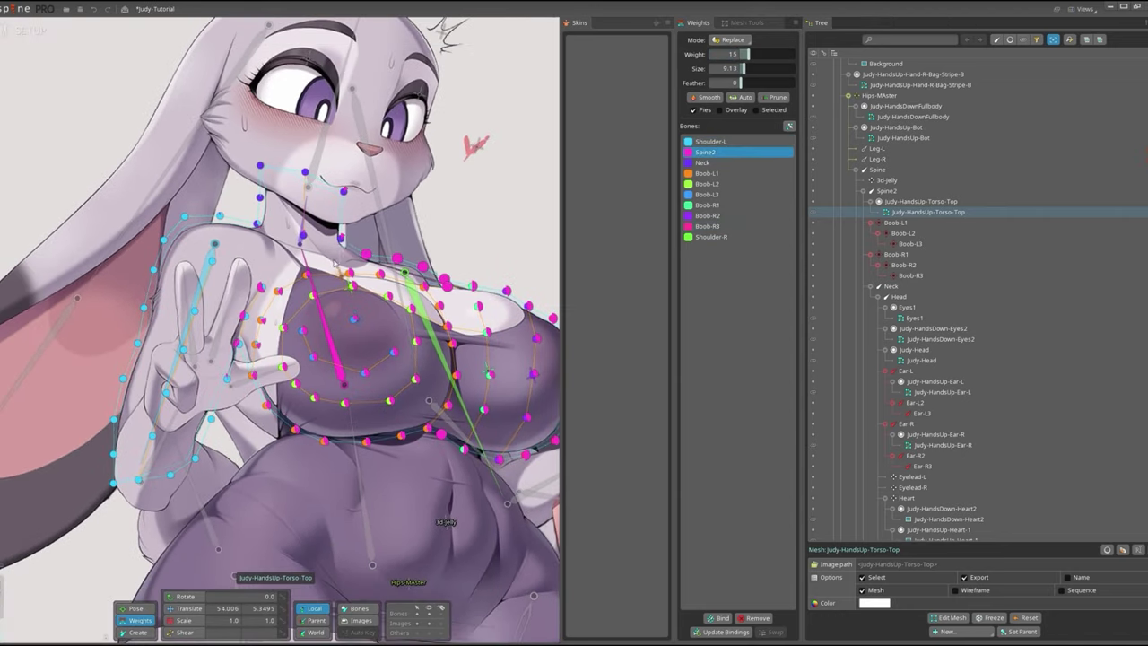
Bind the left and right hand meshes to their bones and save.
left_click(235, 383)
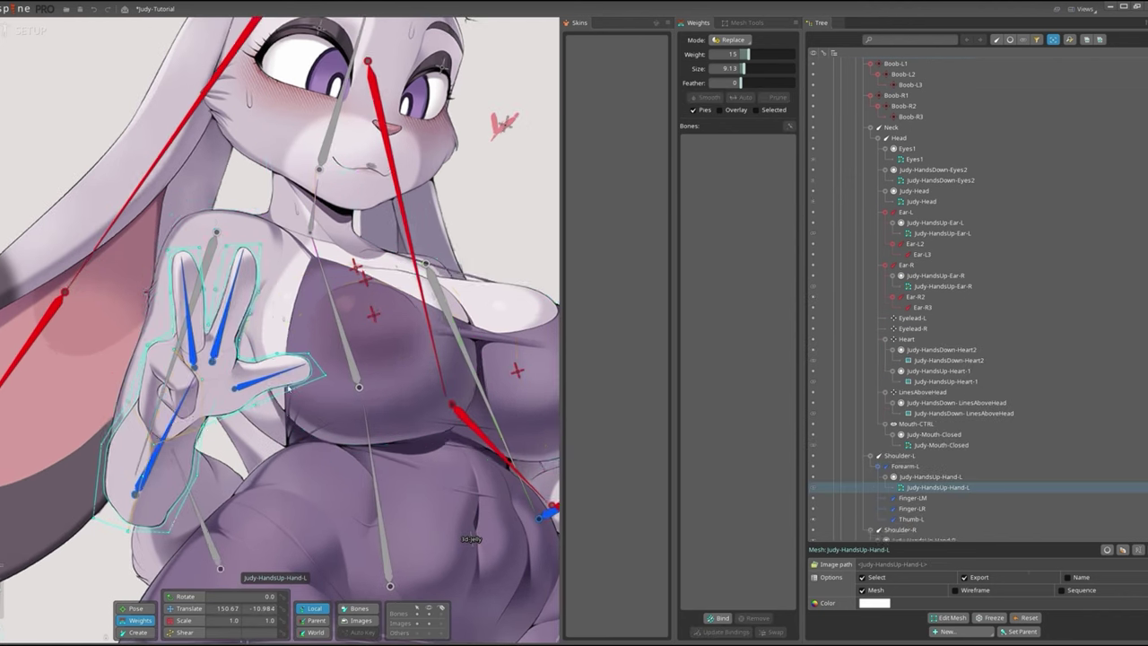
left_click(717, 618)
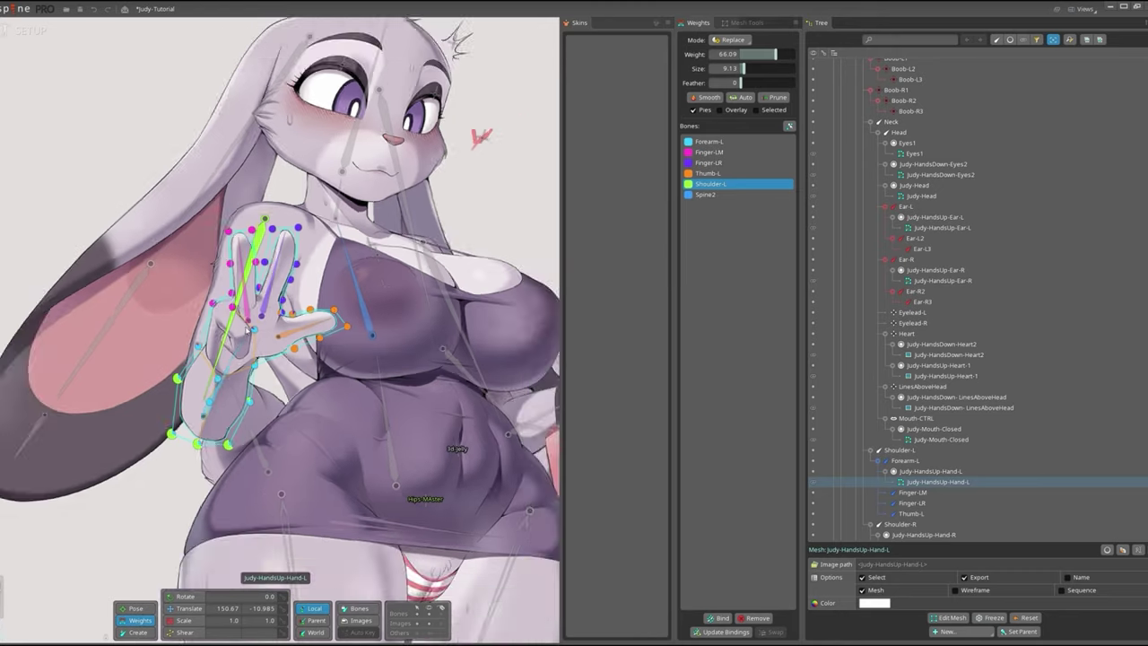
left_click(453, 269)
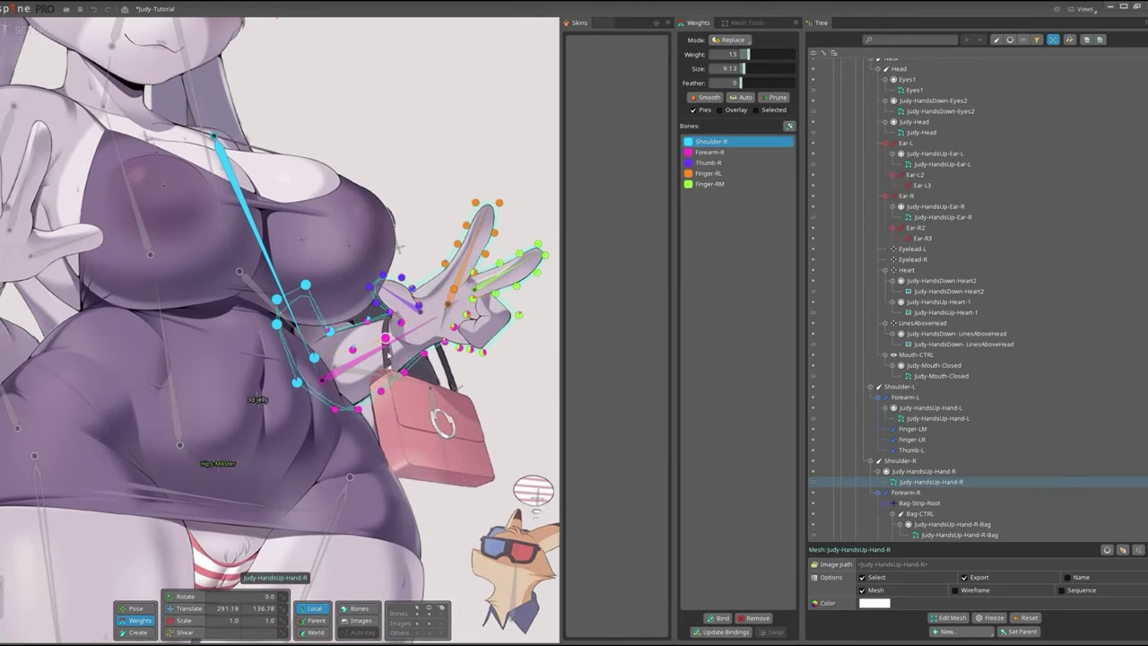
scroll(398, 306, "down", 5)
scroll(310, 361, "up", 3)
left_click(310, 361)
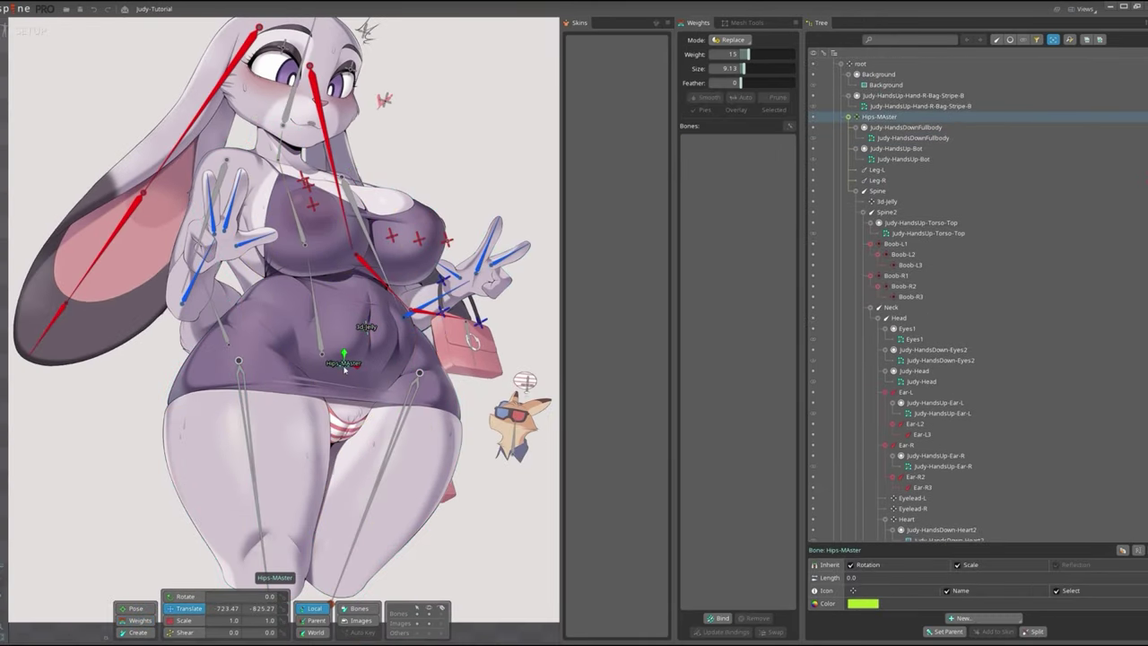
key("ctrl+s")
On Judy-HandsUp-Bot, pick the root and 3d-jelly bones and raise the painting strength.
left_click(368, 431)
scroll(422, 500, "down", 2)
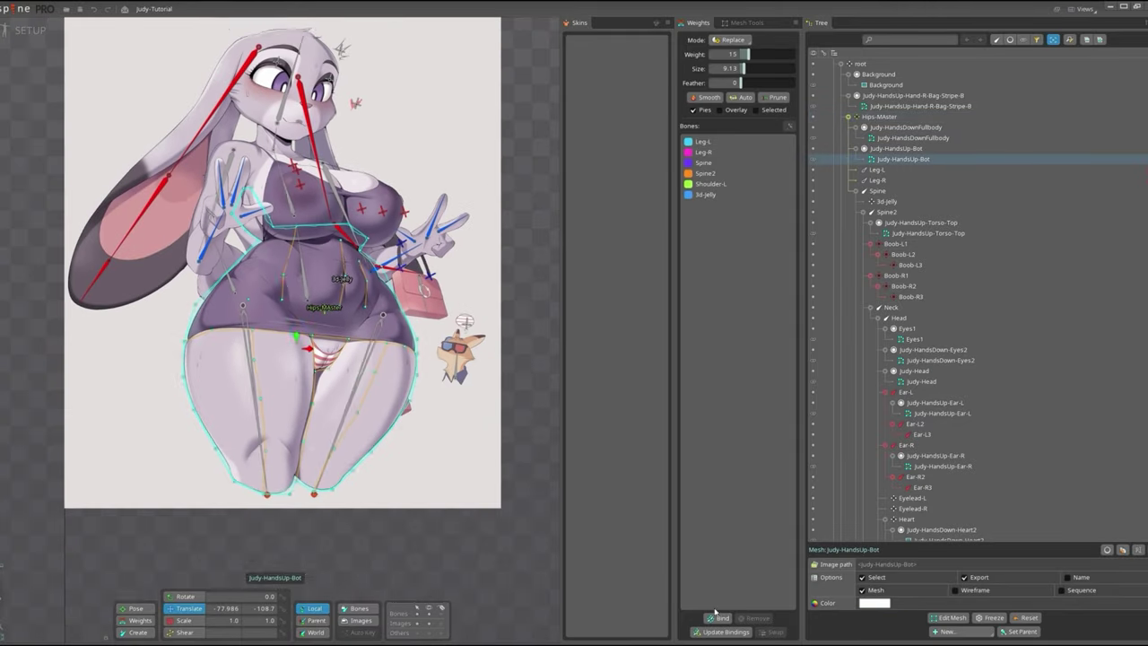
scroll(314, 403, "down", 2)
left_click(701, 205)
scroll(166, 387, "up", 3)
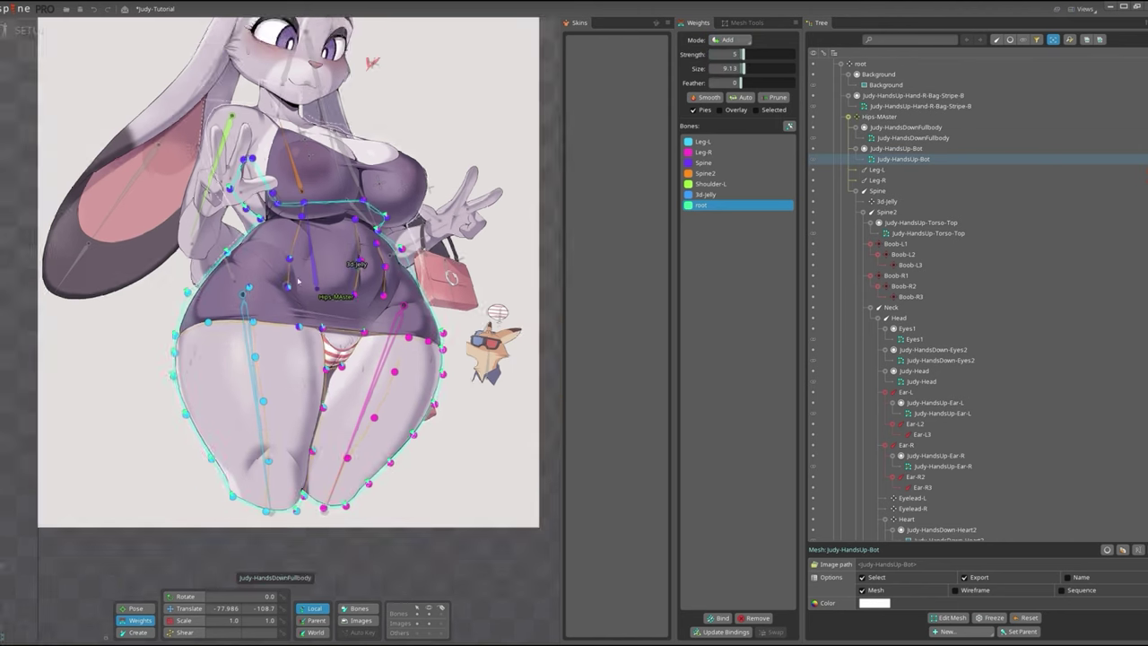
scroll(339, 377, "up", 3)
left_click(705, 194)
left_click_drag(741, 54, 770, 54)
Review the lower body's weights, then select the 3d-jelly bone and save.
scroll(356, 238, "down", 3)
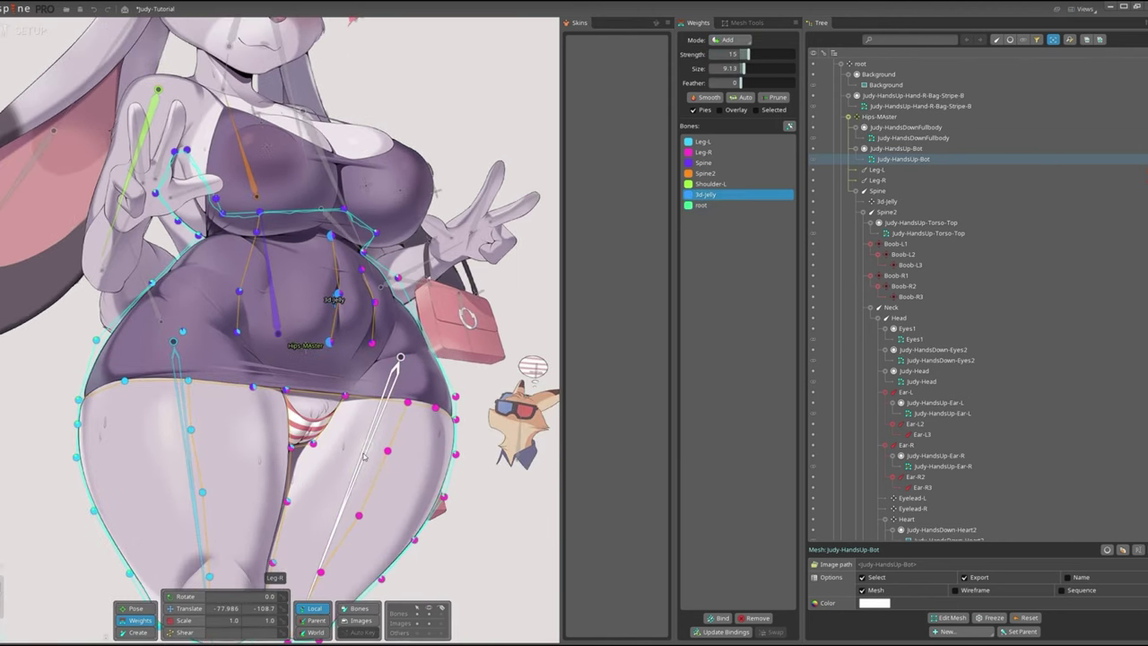
scroll(363, 233, "up", 2)
scroll(372, 228, "up", 2)
scroll(380, 223, "up", 2)
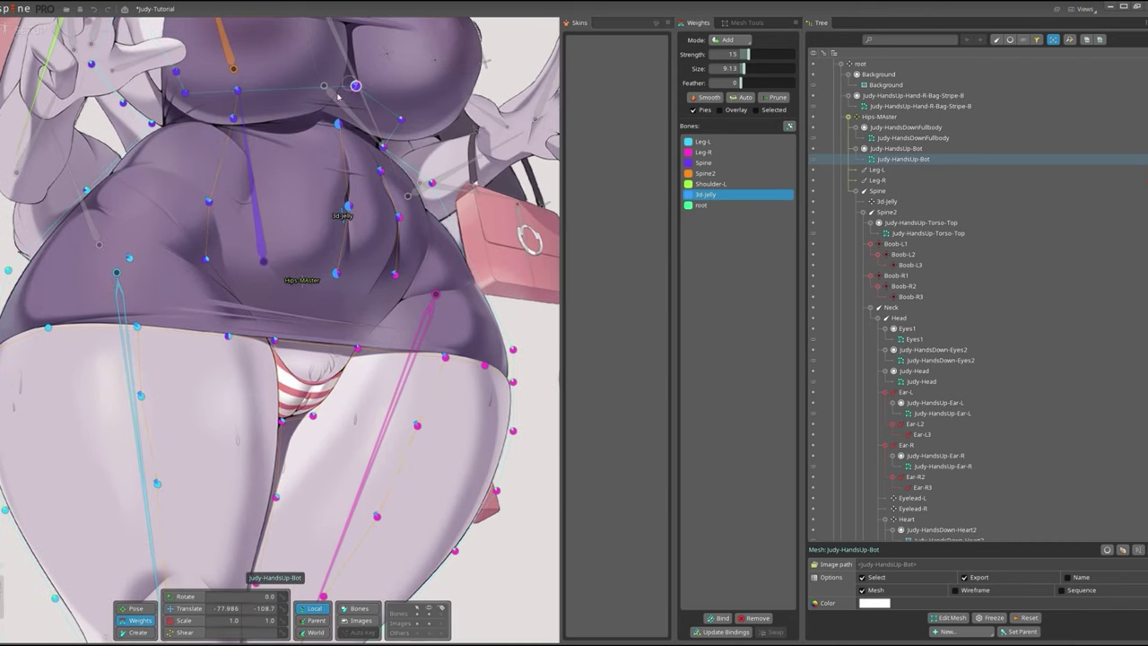
left_click_drag(202, 260, 229, 344)
scroll(368, 300, "down", 2)
key("v")
left_click(341, 254)
key("ctrl+s")
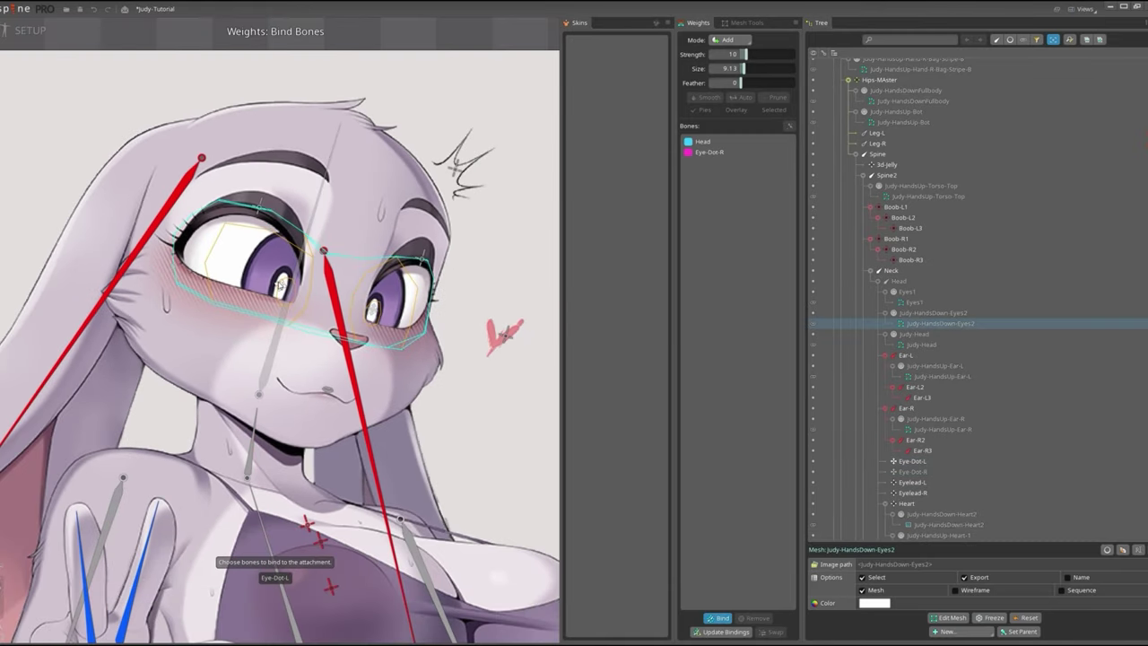
Bind the Eye-Dot-L bone to the eyes mesh.
scroll(280, 285, "up", 5)
left_click(296, 330)
key("Return")
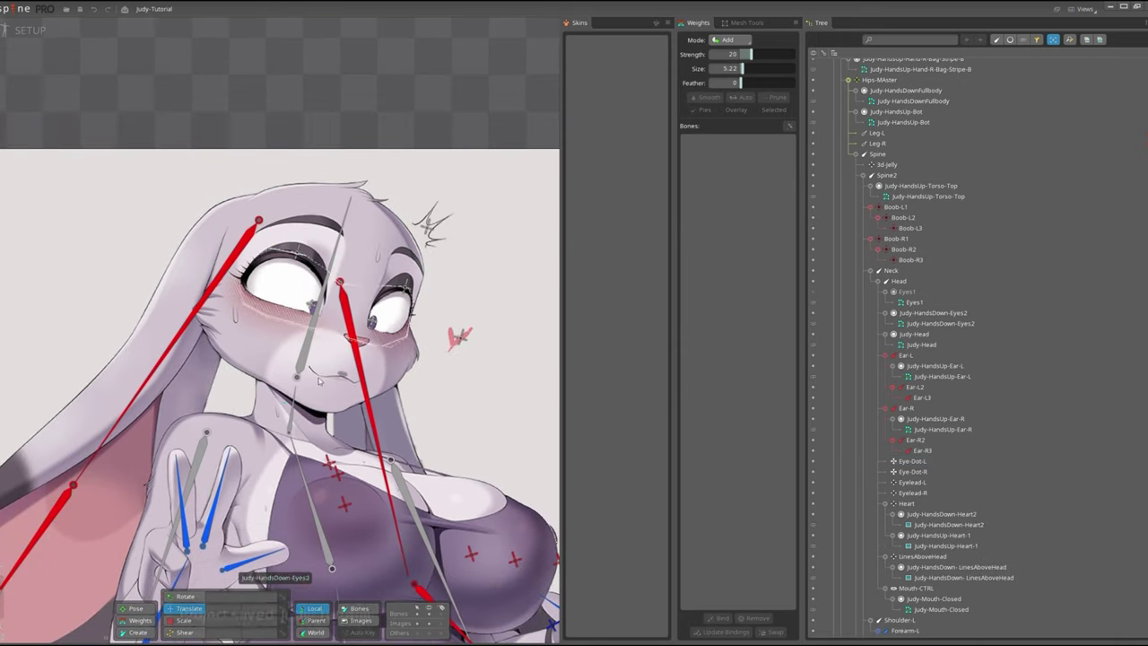
Create a new bone on the head, name it Head-Rot, and save the project.
left_click_drag(333, 102, 313, 385)
key("F2")
type("Head-Rot")
key("Return")
key("ctrl+s")
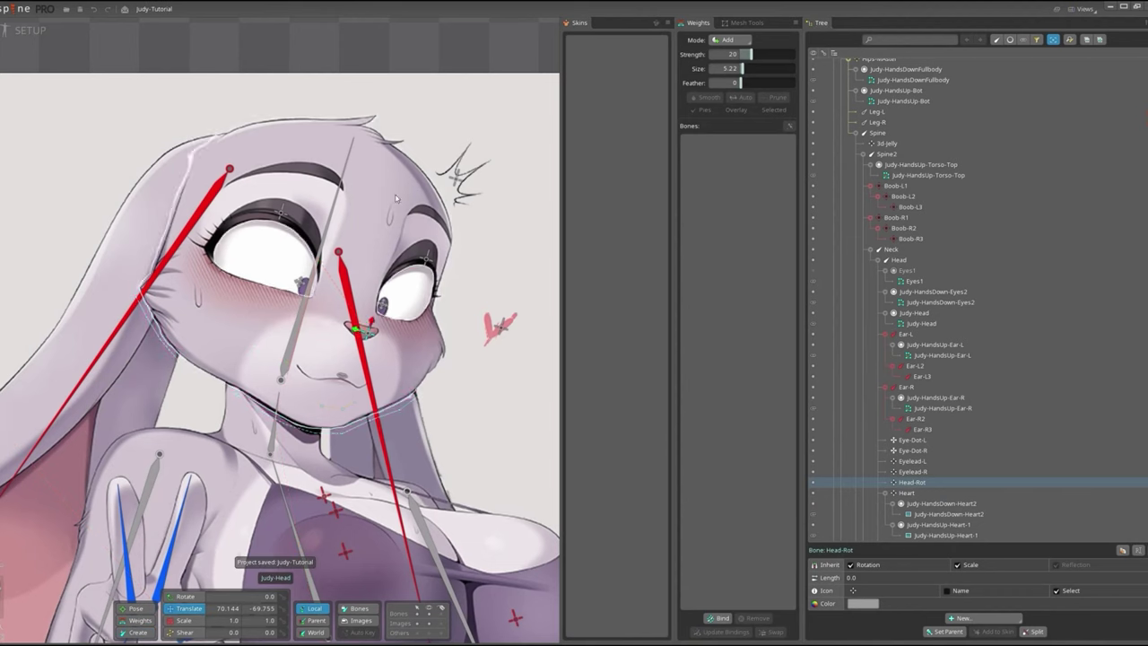
Select the head mesh and then the Fox-1 attachment.
left_click(290, 342)
scroll(264, 342, "down", 2)
scroll(348, 218, "up", 2)
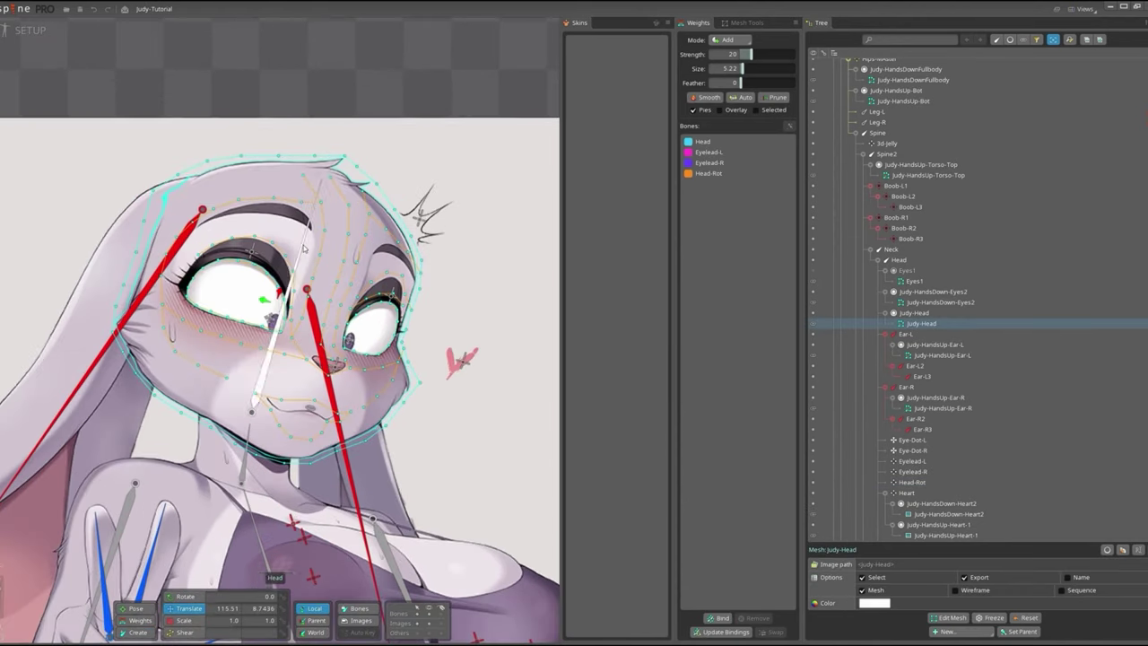
scroll(348, 218, "down", 3)
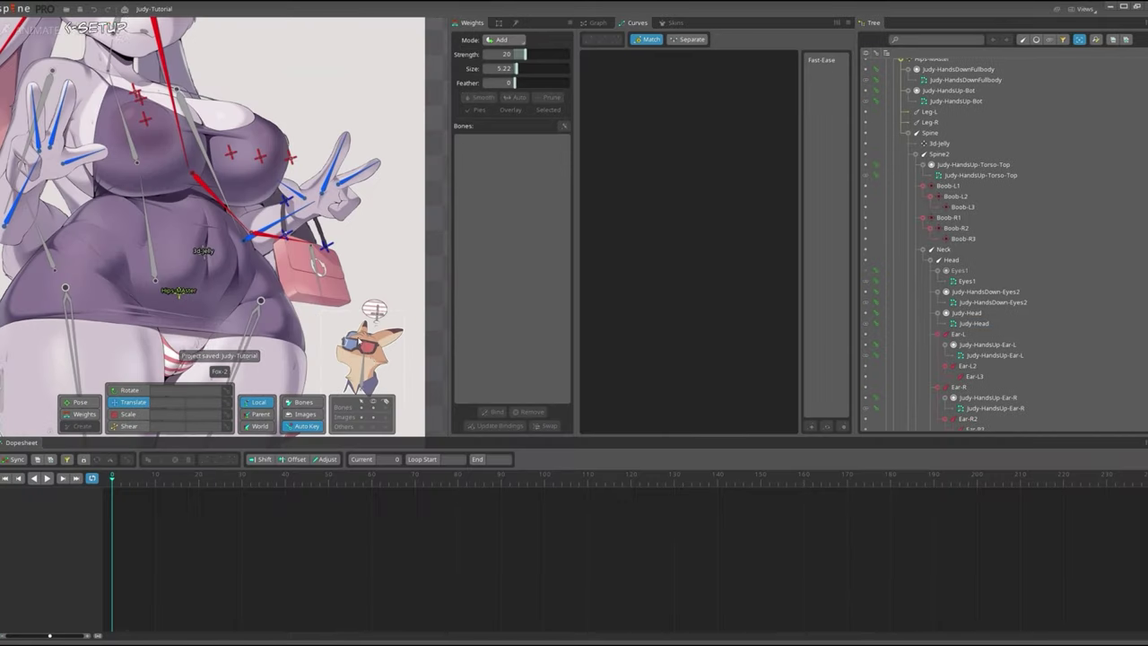
left_click(363, 351)
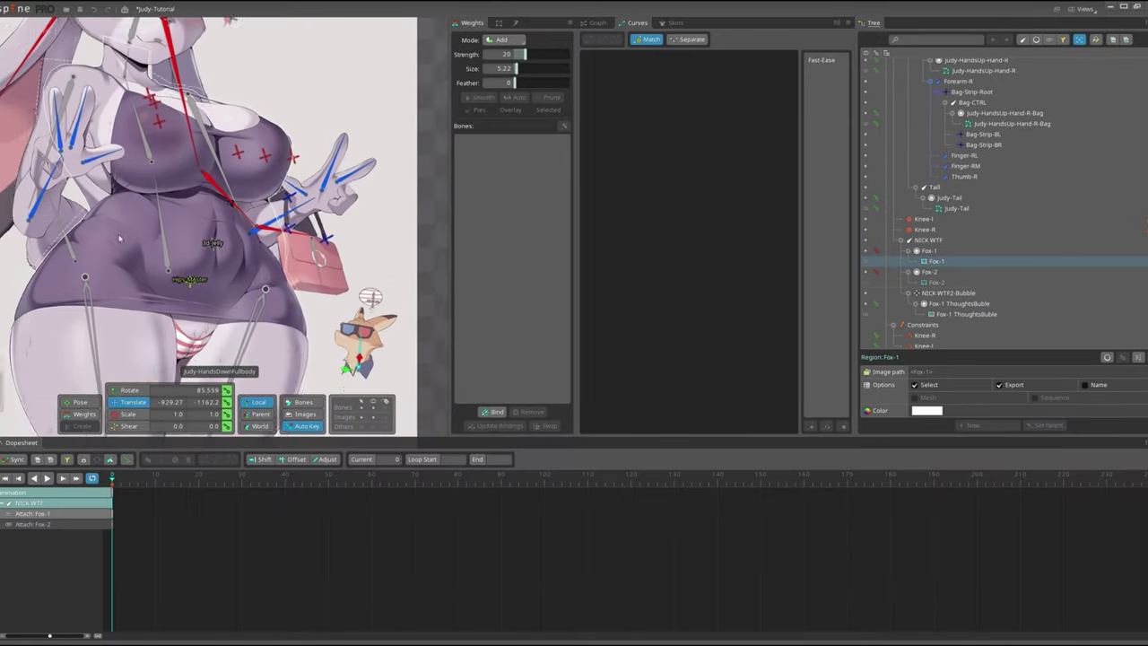
Bind the eye mesh to the Head, Eye-Dot-L and Eye-Dot-R bones.
scroll(246, 243, "down", 2)
left_click(245, 244)
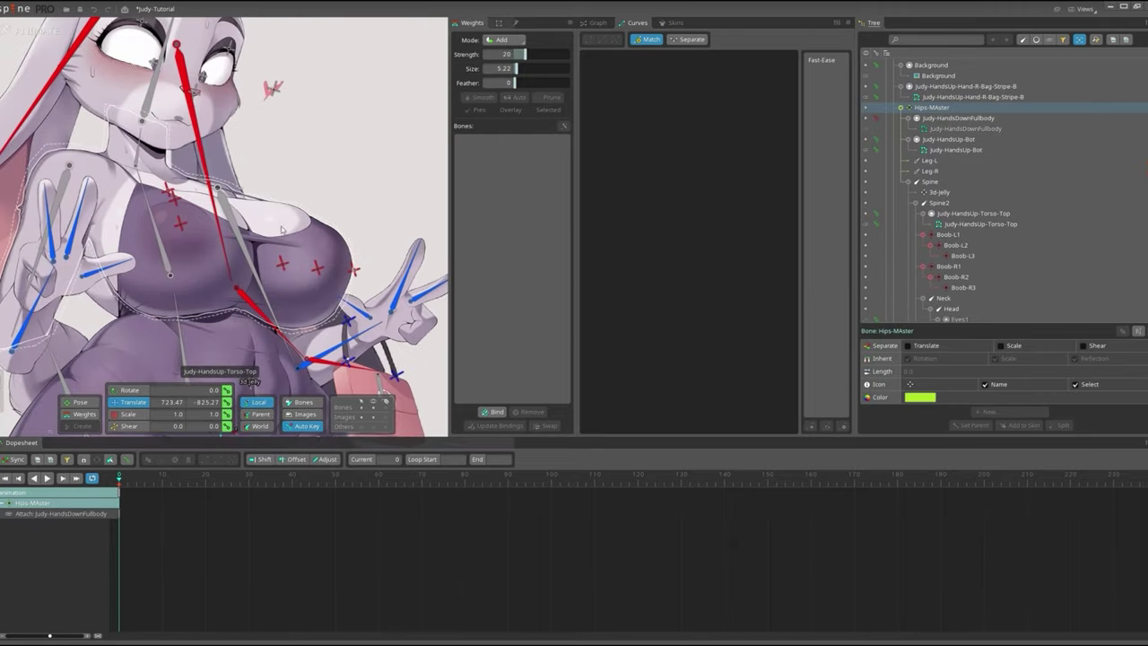
scroll(194, 278, "down", 3)
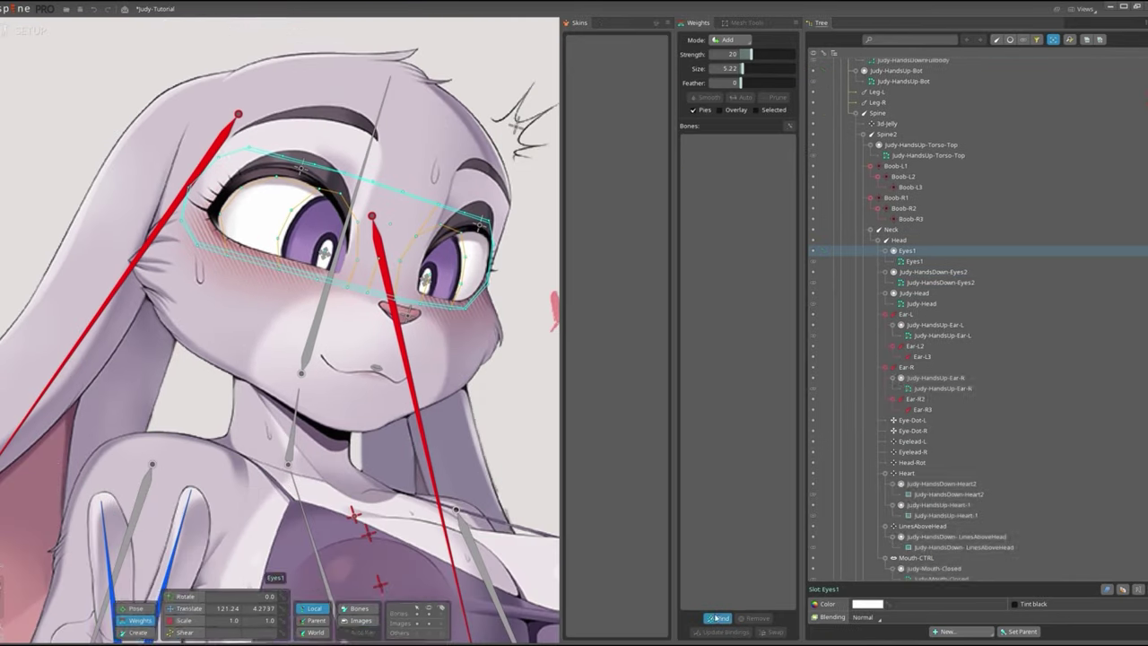
left_click(716, 618)
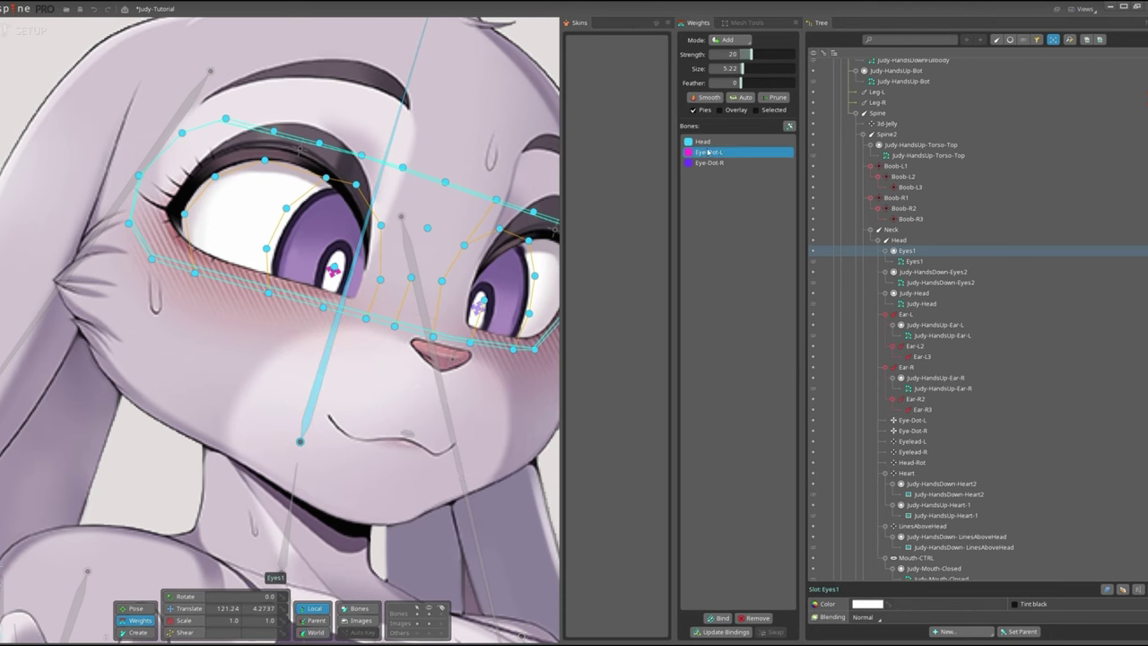
Paint Eye-Dot-L and Eye-Dot-R weights onto their pupils.
scroll(319, 288, "up", 1)
left_click(320, 288)
scroll(451, 309, "up", 2)
left_click(450, 309)
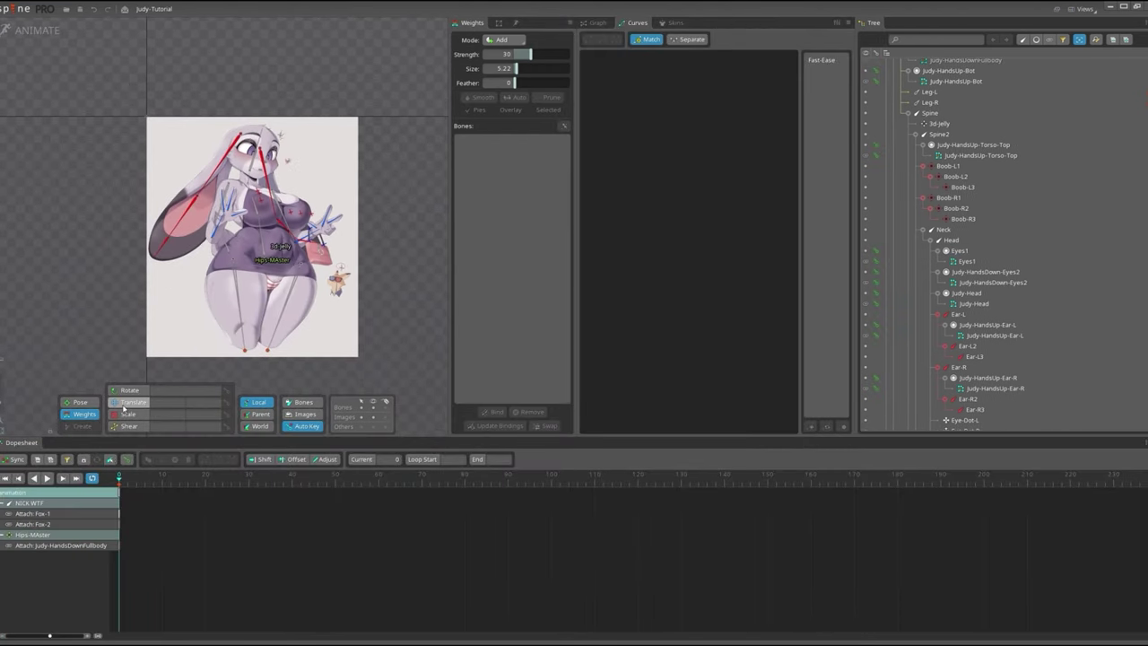
Box-select every rig bone and key their rotation at frame 0.
left_click_drag(99, 108, 395, 386)
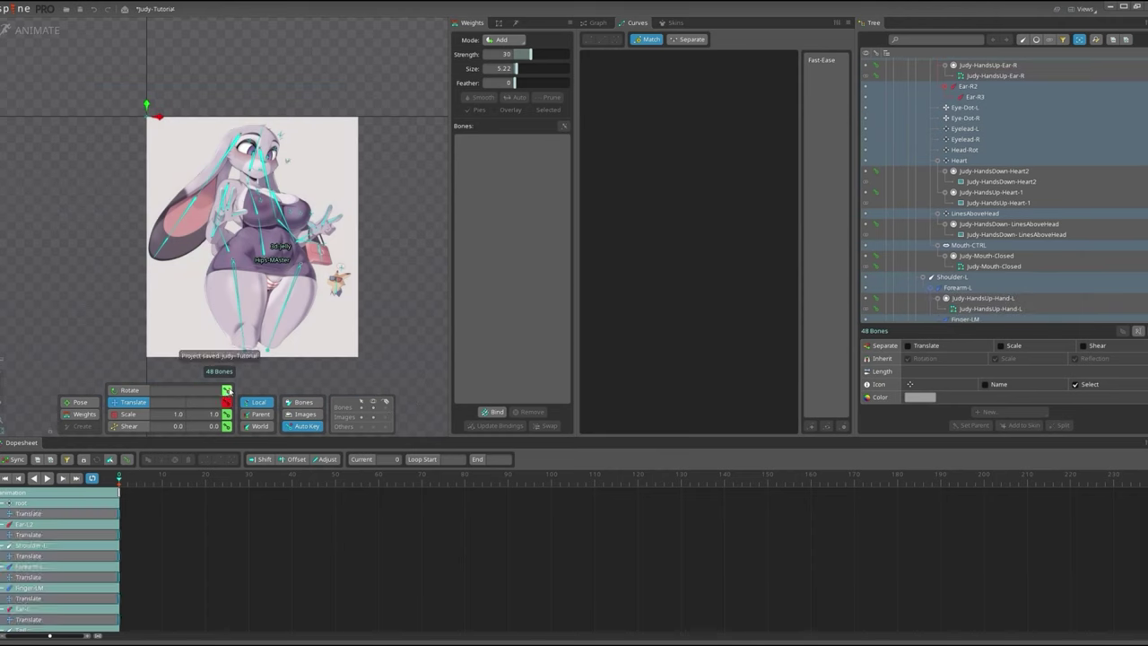
left_click(228, 391)
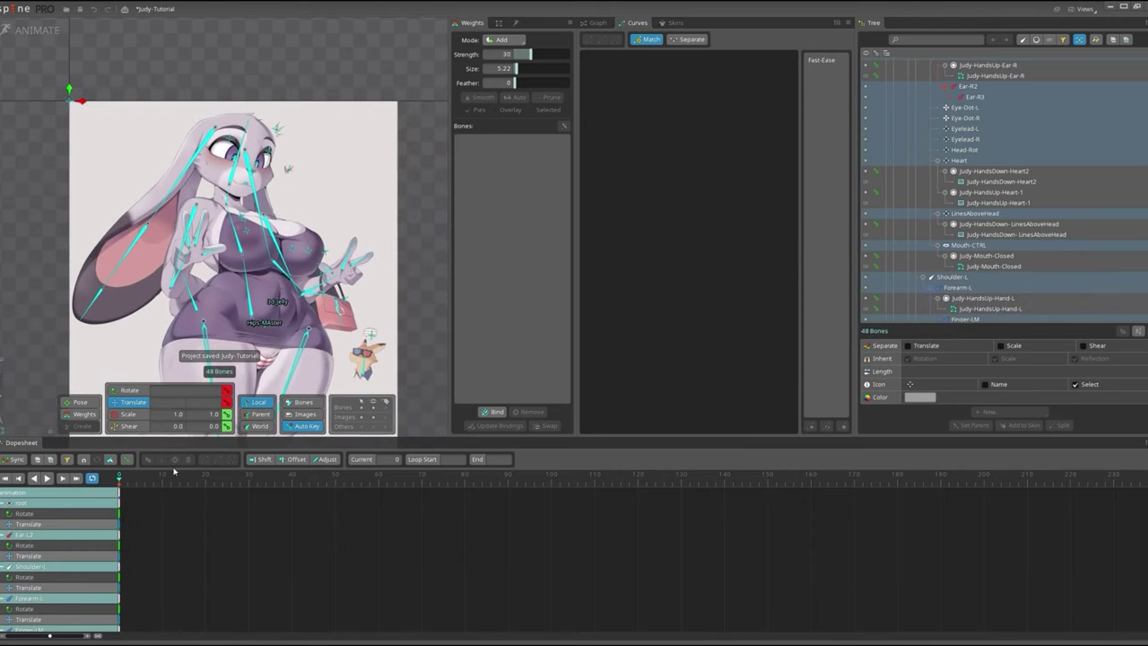
scroll(212, 307, "up", 5)
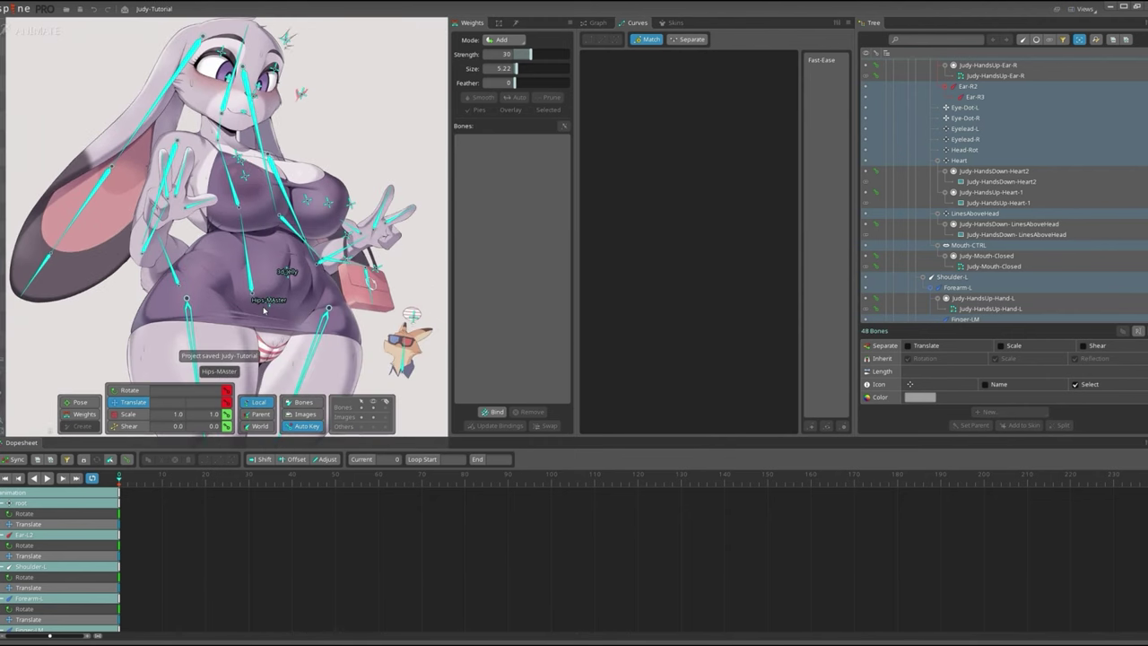
Pose the second key by shifting Hips-MAster, then posing Shoulder-L, Forearm-L and Bag-CTRL.
left_click(266, 293)
key("ctrl+s")
left_click_drag(265, 292, 256, 291)
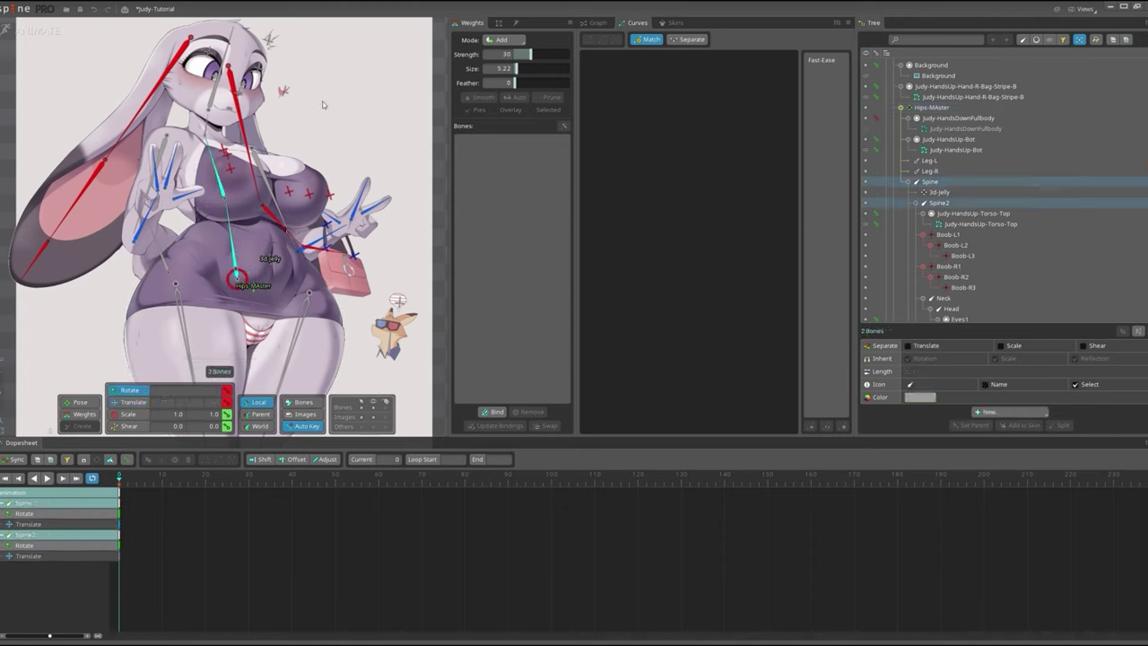
left_click(175, 148)
scroll(332, 116, "down", 1)
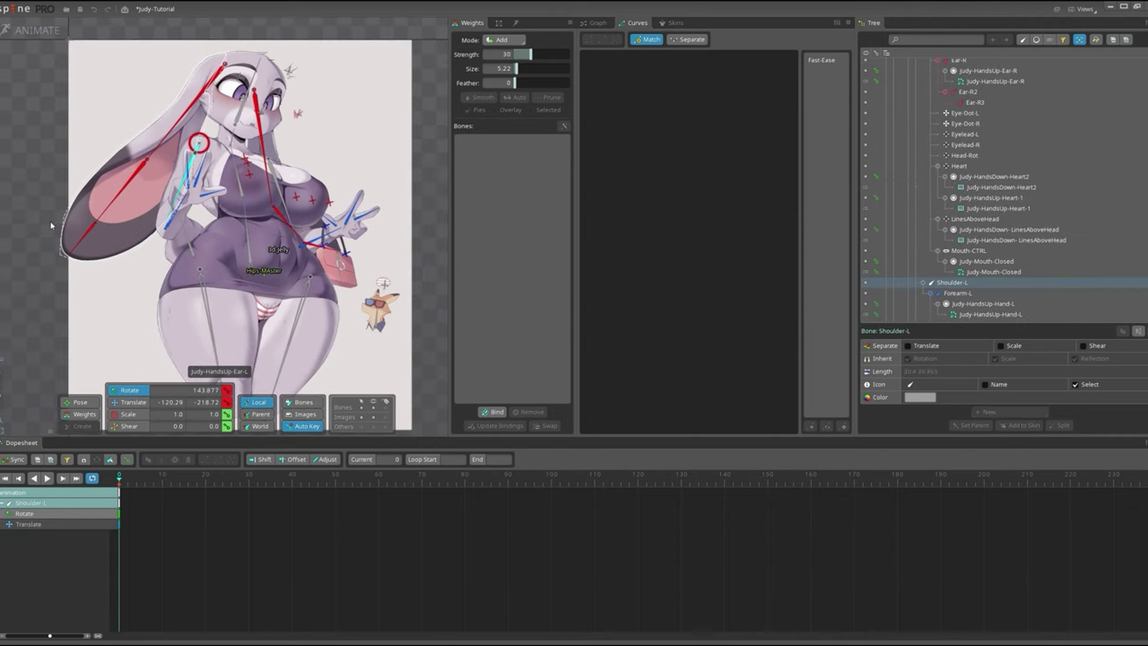
scroll(167, 221, "up", 2)
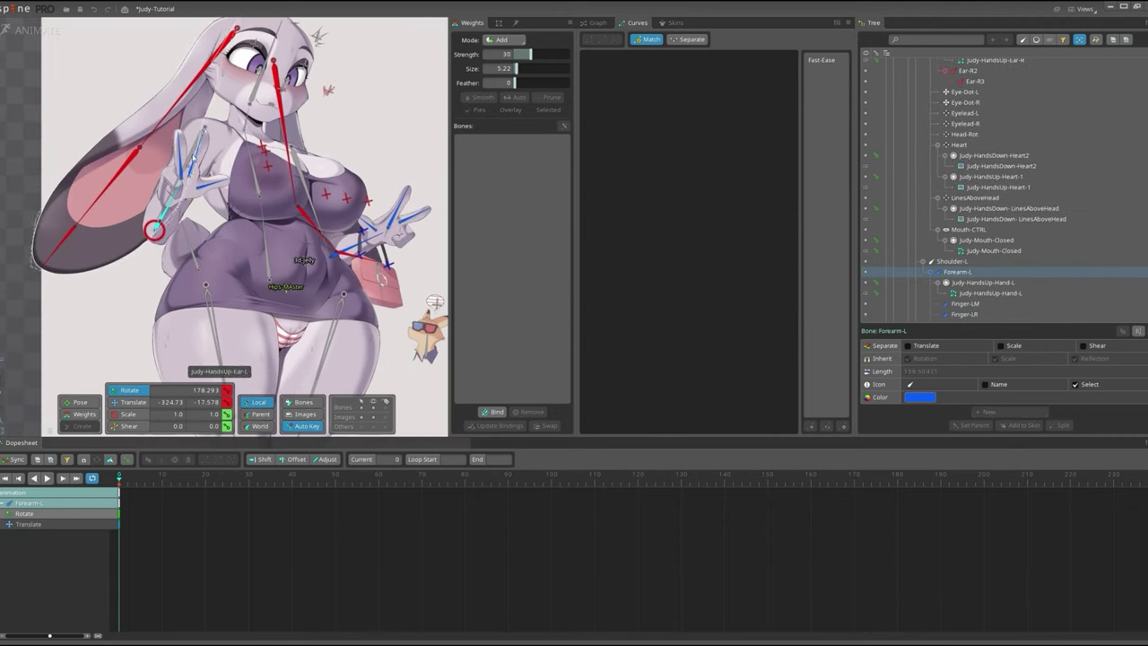
left_click(334, 254)
left_click(386, 243)
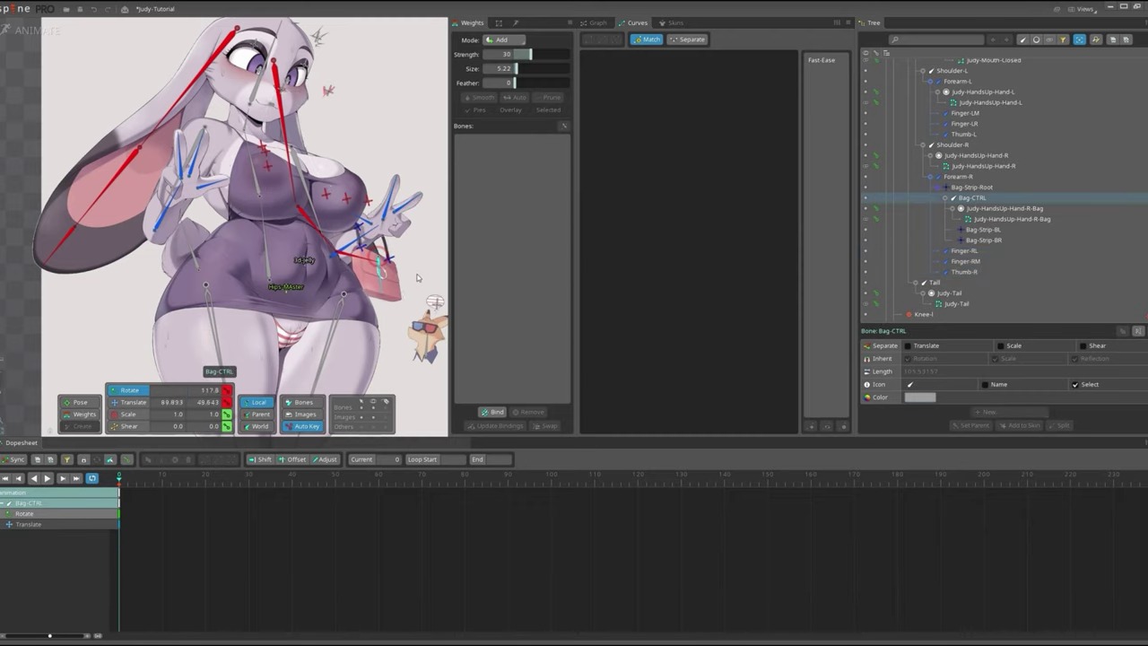
scroll(401, 170, "up", 4)
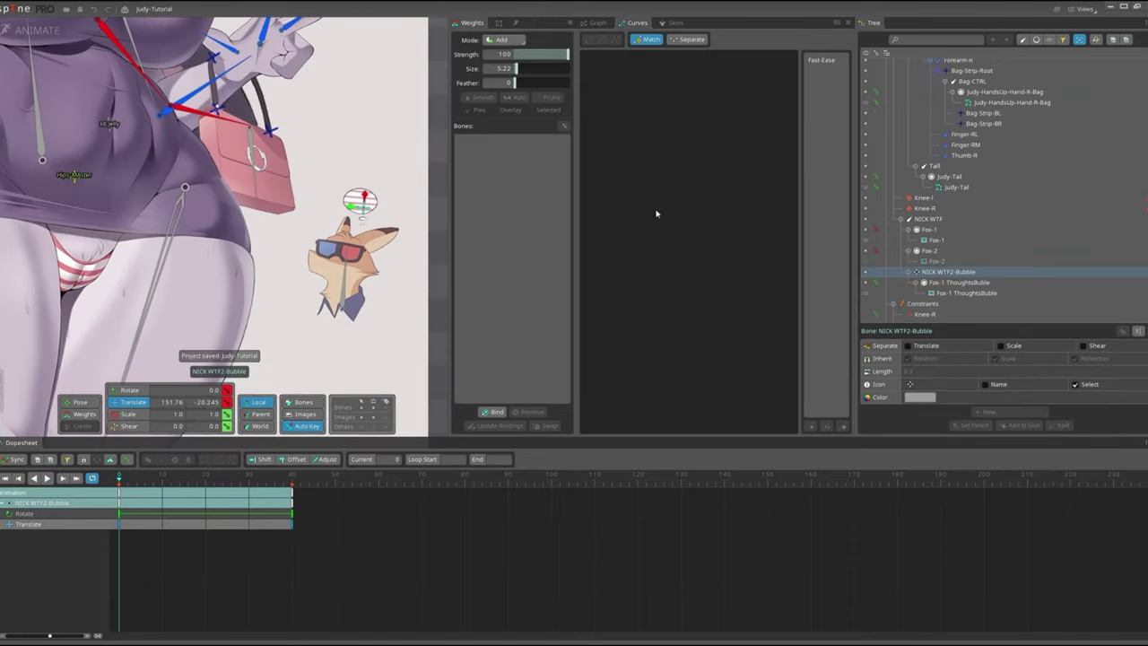
Copy the frame 0 keys and paste them at frame 80 to close the loop.
scroll(367, 211, "up", 1)
key("b")
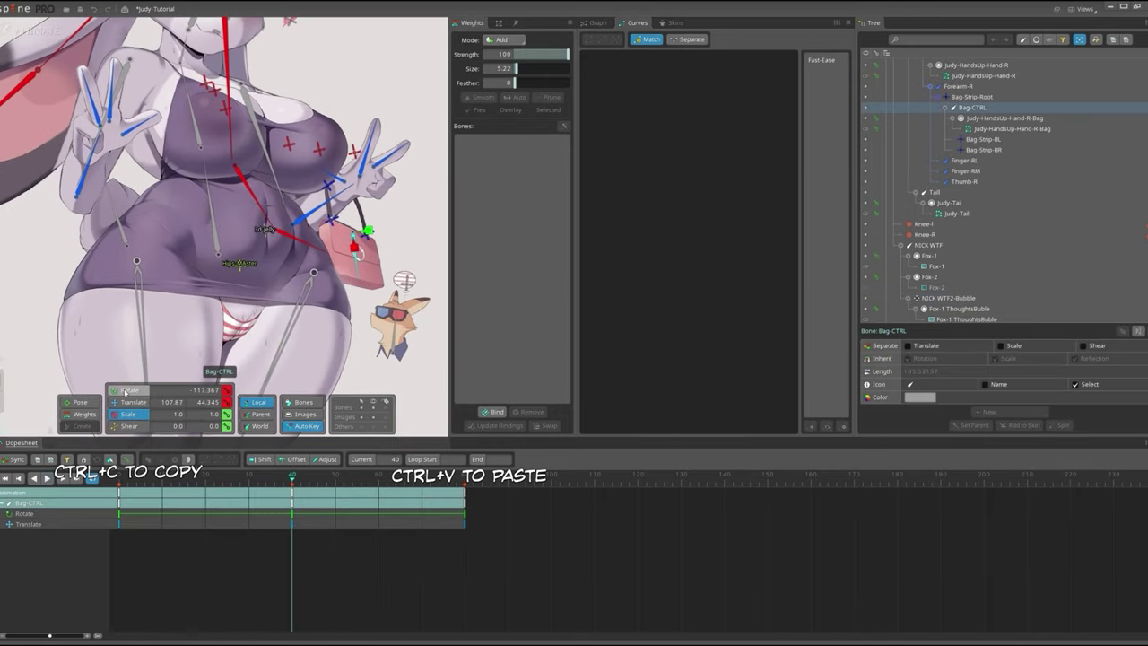
left_click(125, 391)
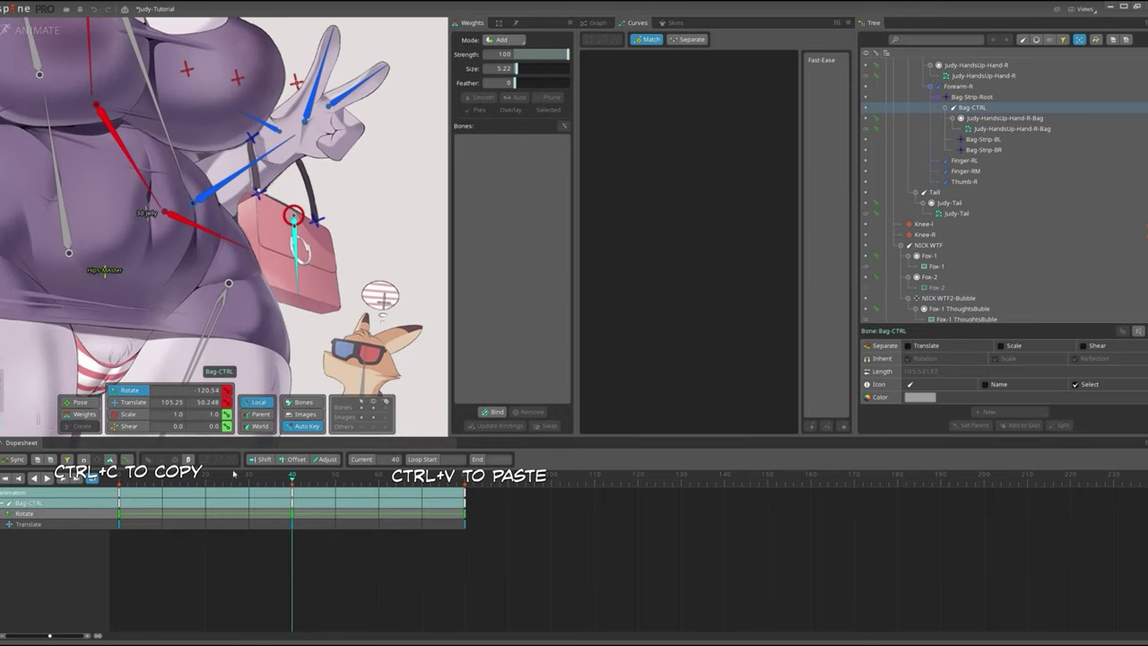
key("ctrl+c")
left_click(462, 478)
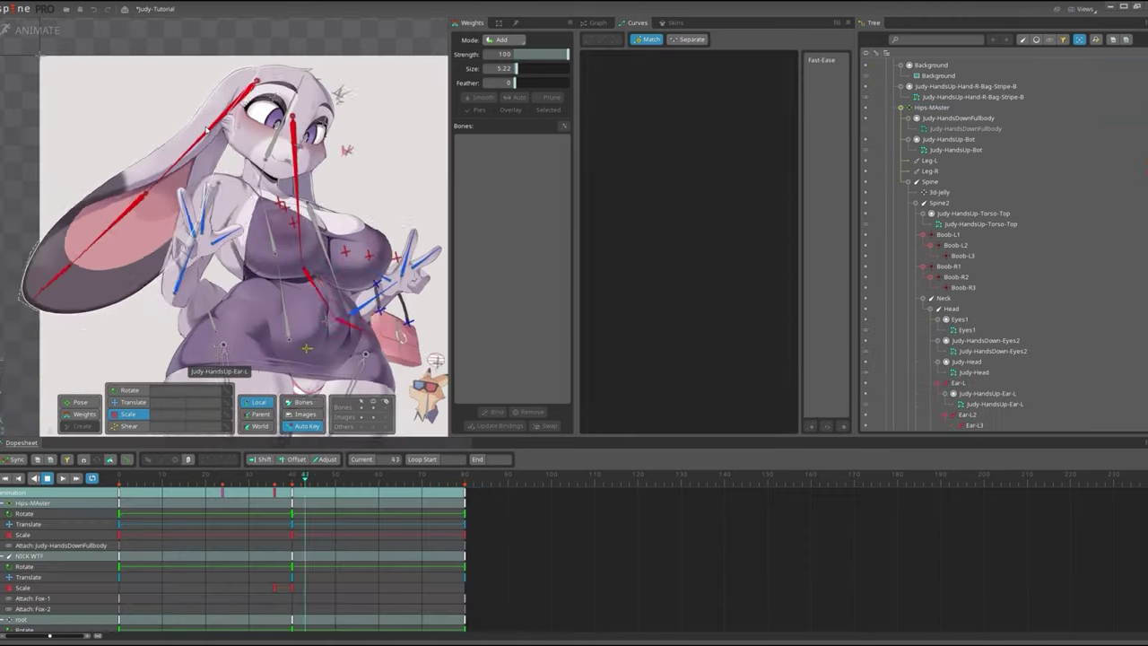
key("space")
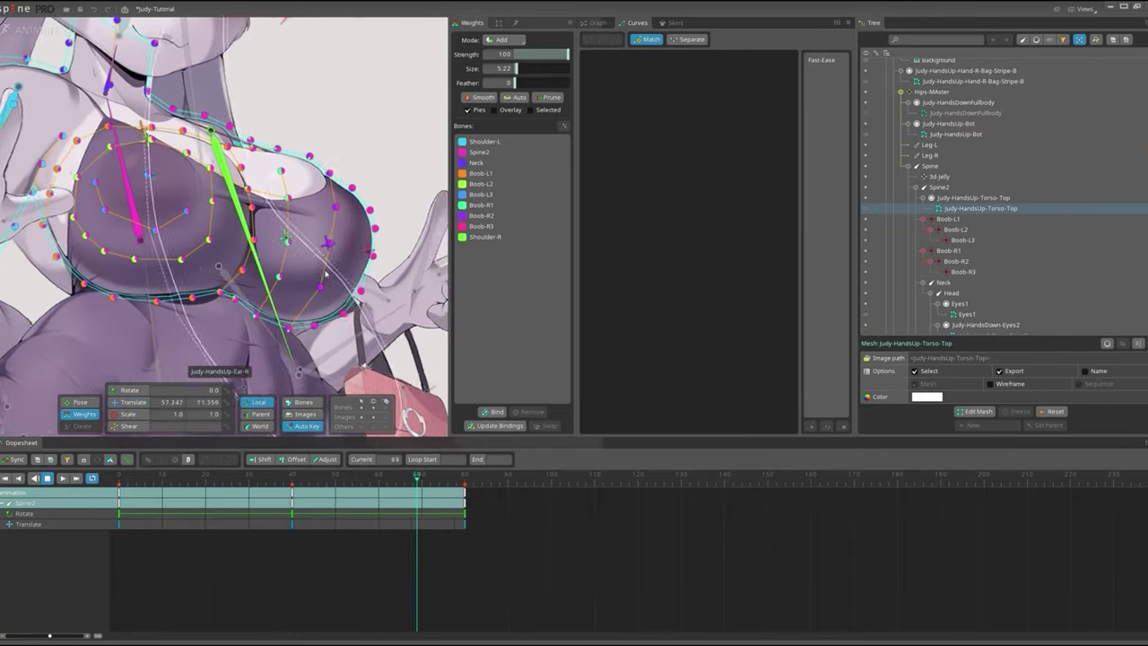
Play back the 80-frame loop to preview it, then save the project.
left_click(395, 243)
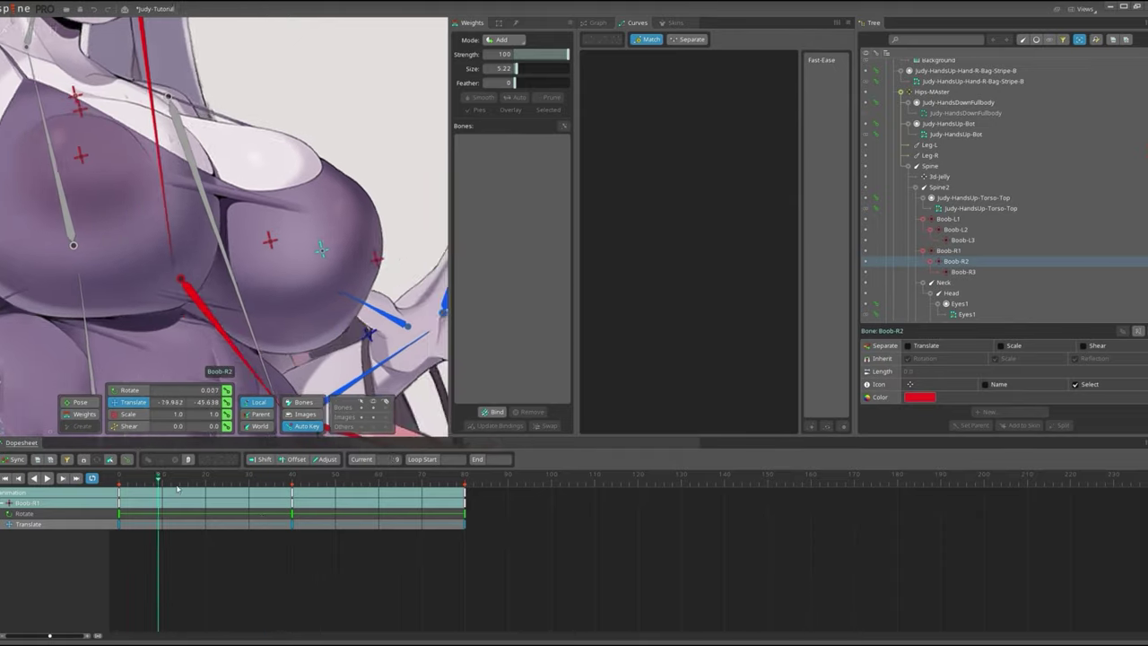
scroll(269, 234, "down", 5)
key("space")
scroll(132, 219, "up", 2)
scroll(132, 218, "down", 3)
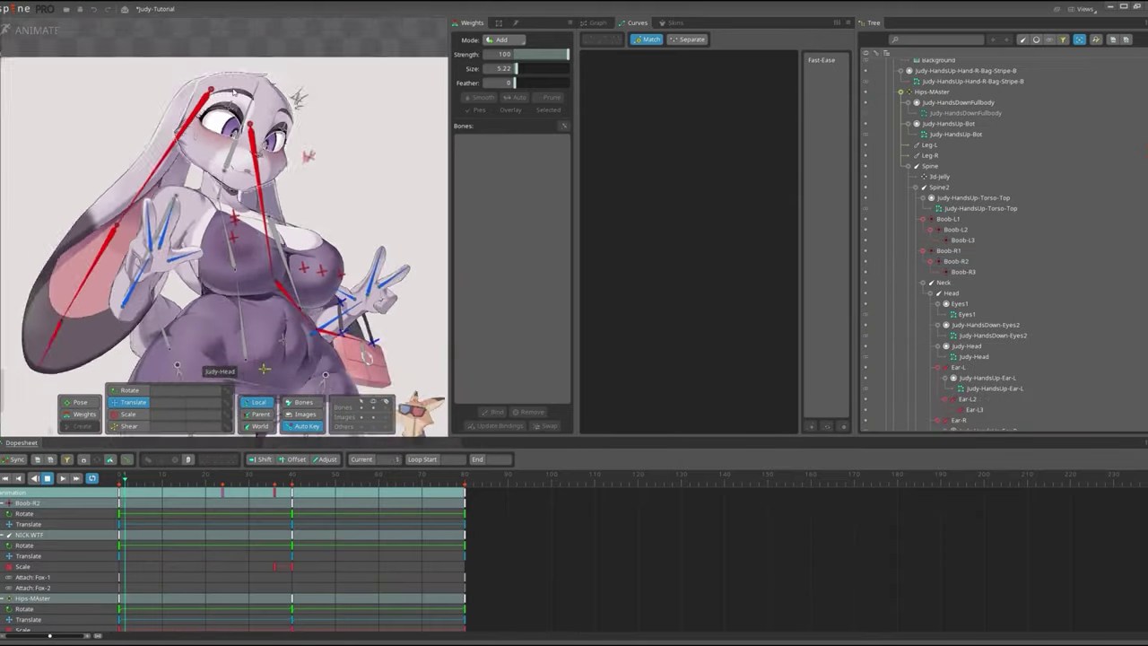
scroll(132, 219, "down", 2)
key("ctrl+s")
Select all bones and apply an ease curve to their keys.
key("ctrl+a")
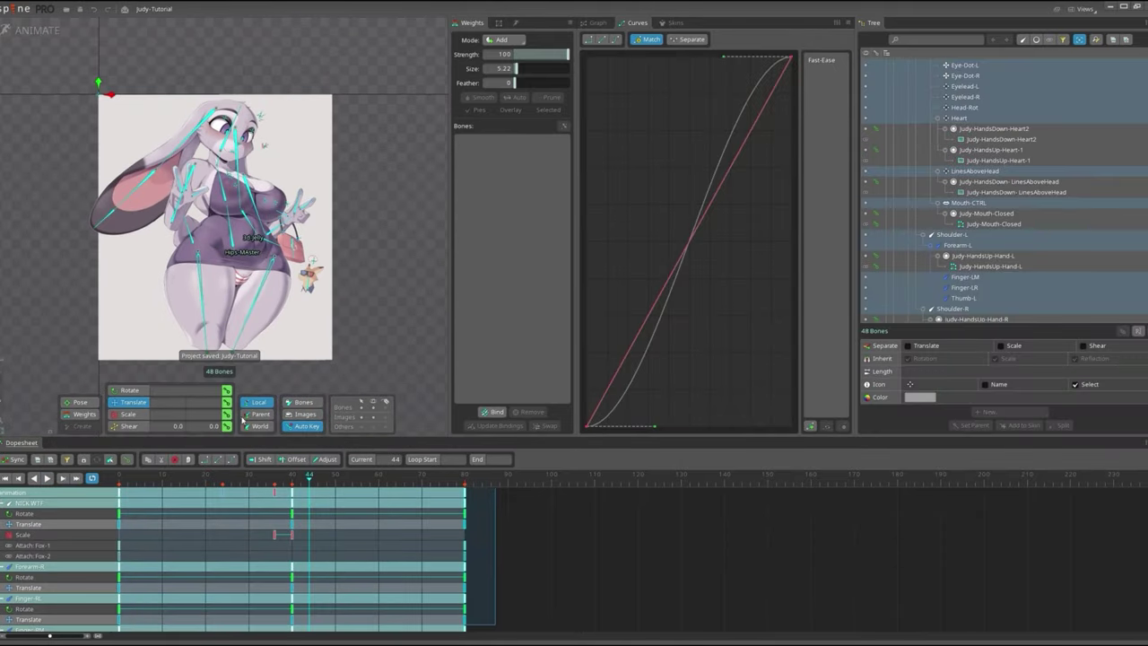
key("Escape")
scroll(196, 236, "up", 2)
scroll(196, 236, "up", 2)
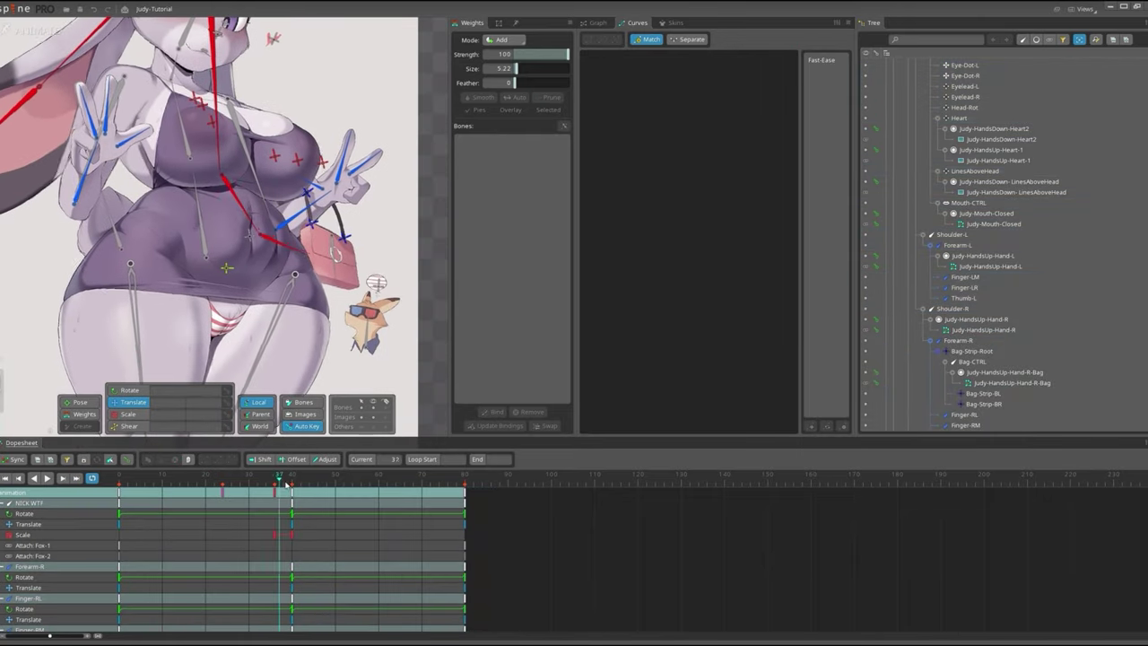
scroll(196, 236, "down", 1)
scroll(196, 236, "up", 2)
Offset the keys of Spine, 3d-Jelly, Tail and the Boob-L/R chest chains.
left_click(220, 224)
left_click(274, 248, "ctrl")
left_click(121, 235, "ctrl")
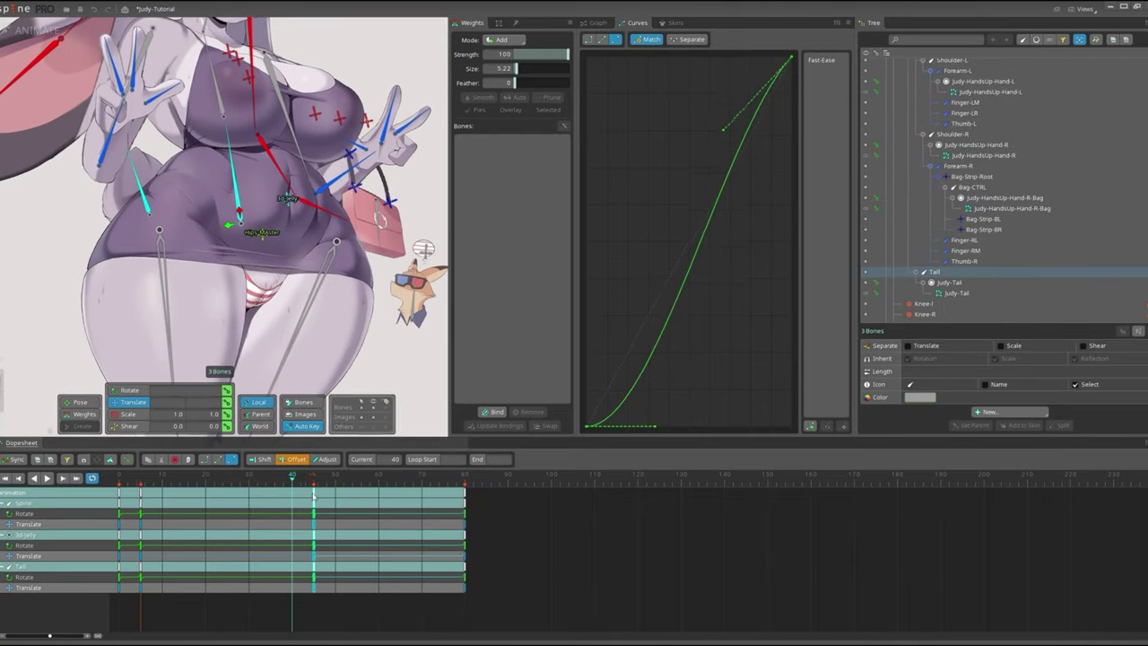
left_click(307, 161)
left_click(236, 128, "ctrl")
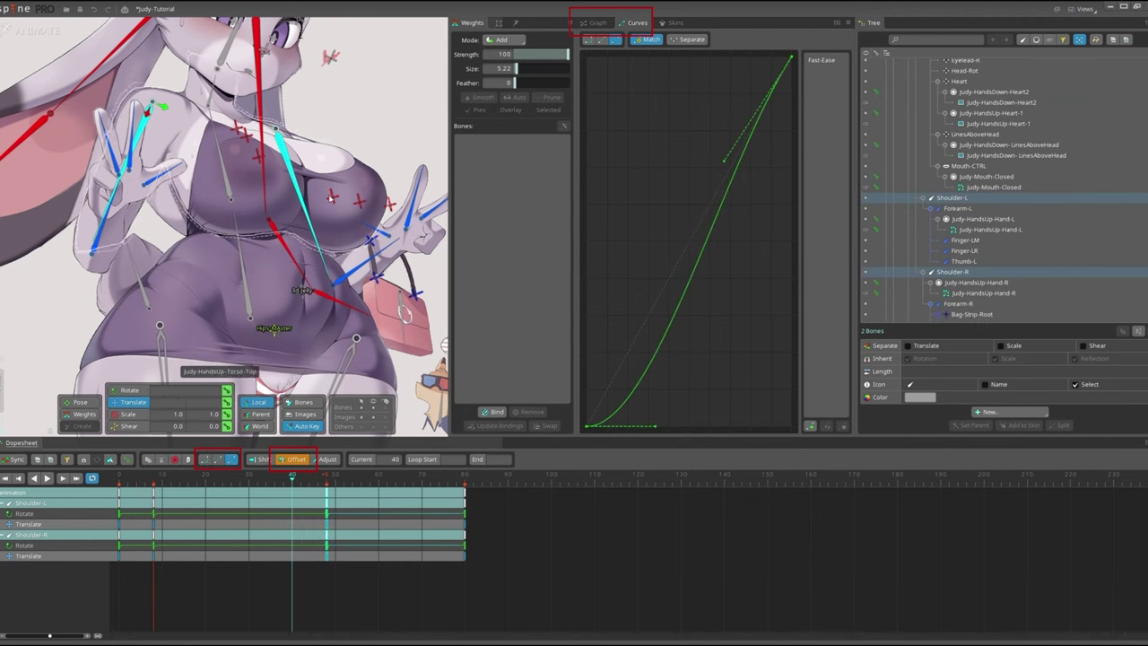
key("Down")
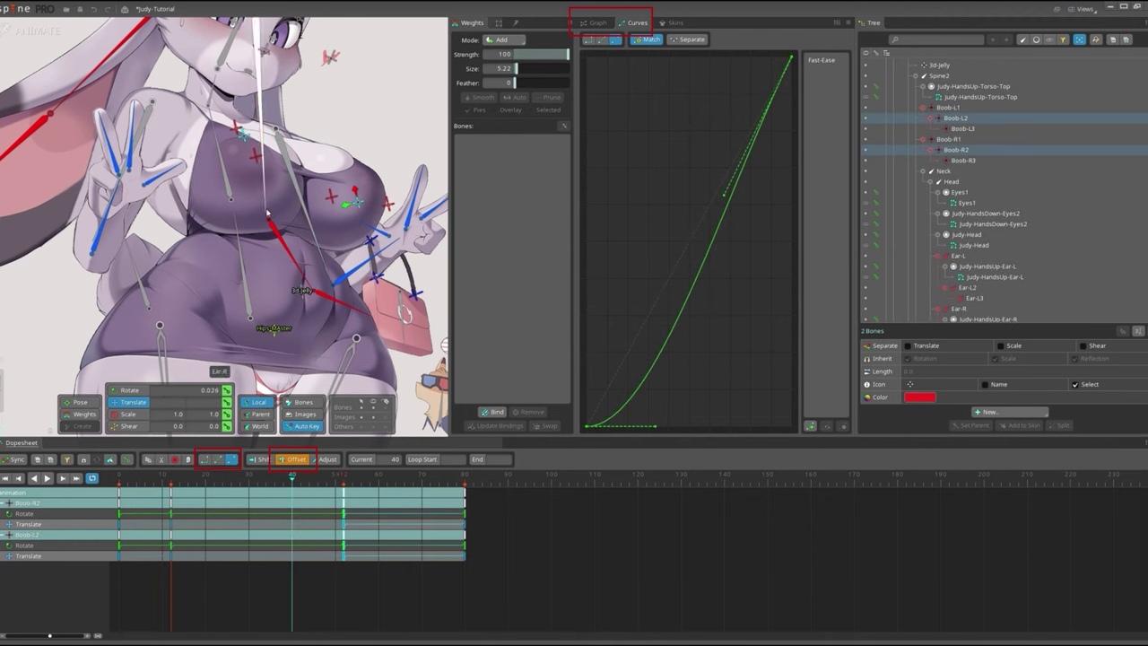
key("Down")
Offset the finger bone keys and delay the Spine2 key to about frame 44.
left_click(391, 216)
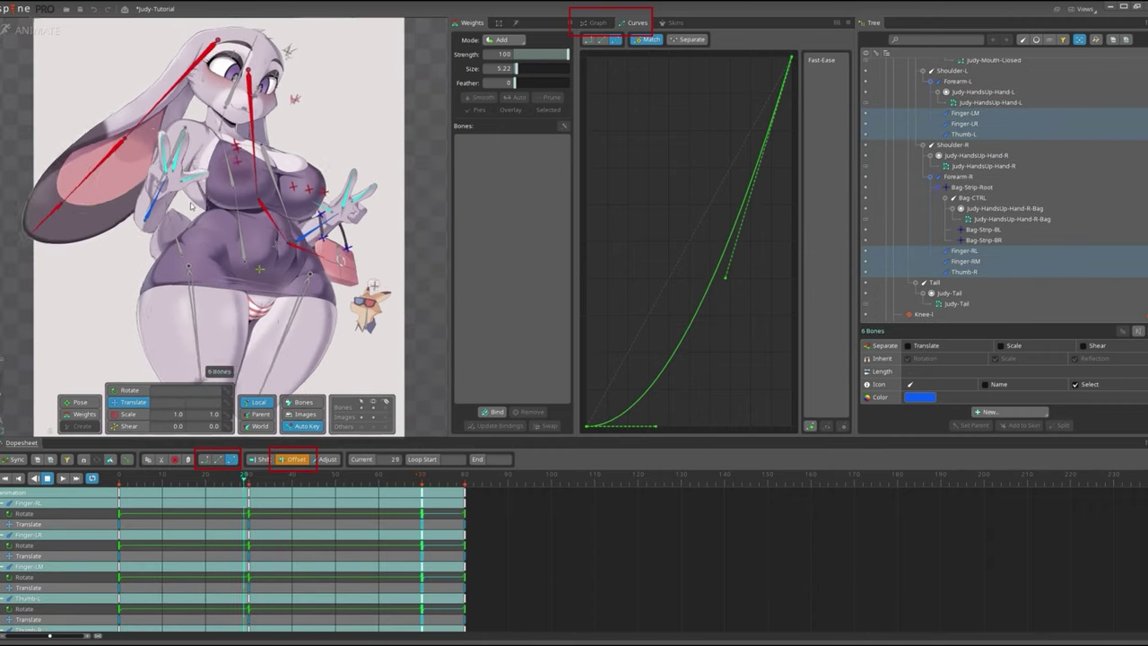
left_click(245, 191)
left_click(309, 502)
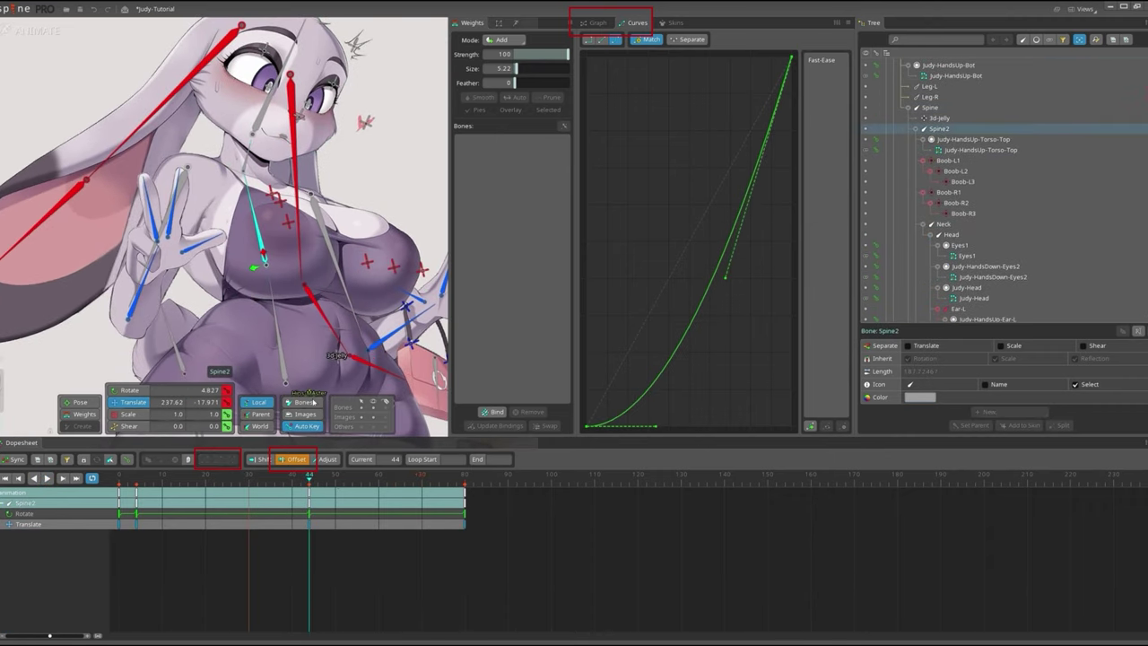
left_click_drag(309, 502, 327, 498)
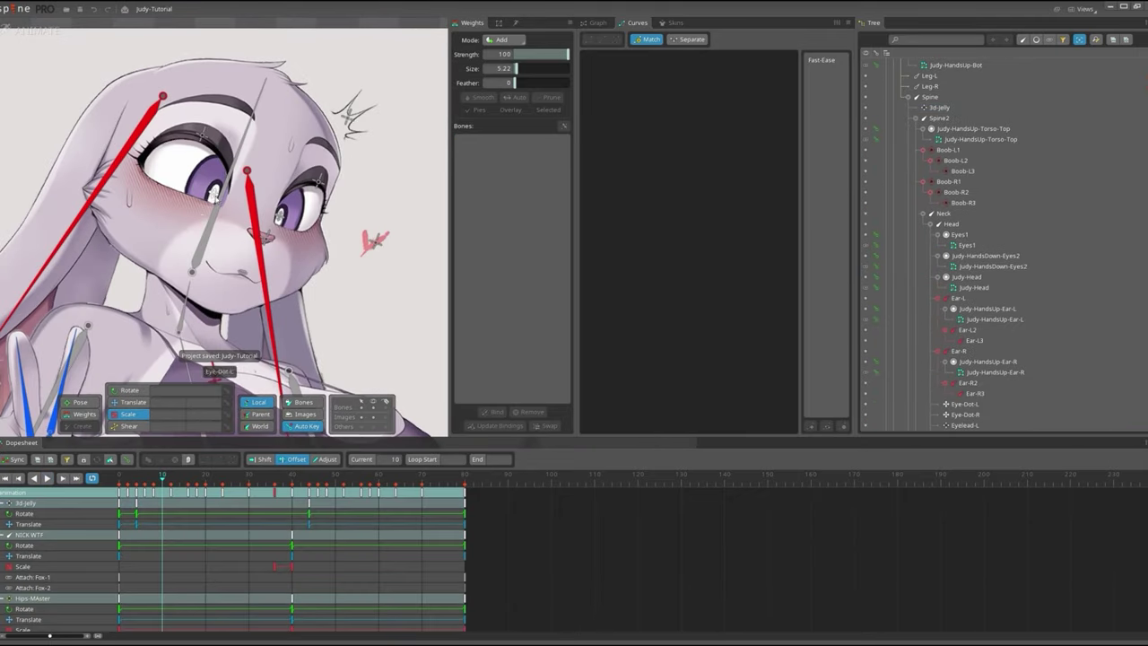
Save the project and select the Eyelead-L bone for the wink.
key("ctrl+s")
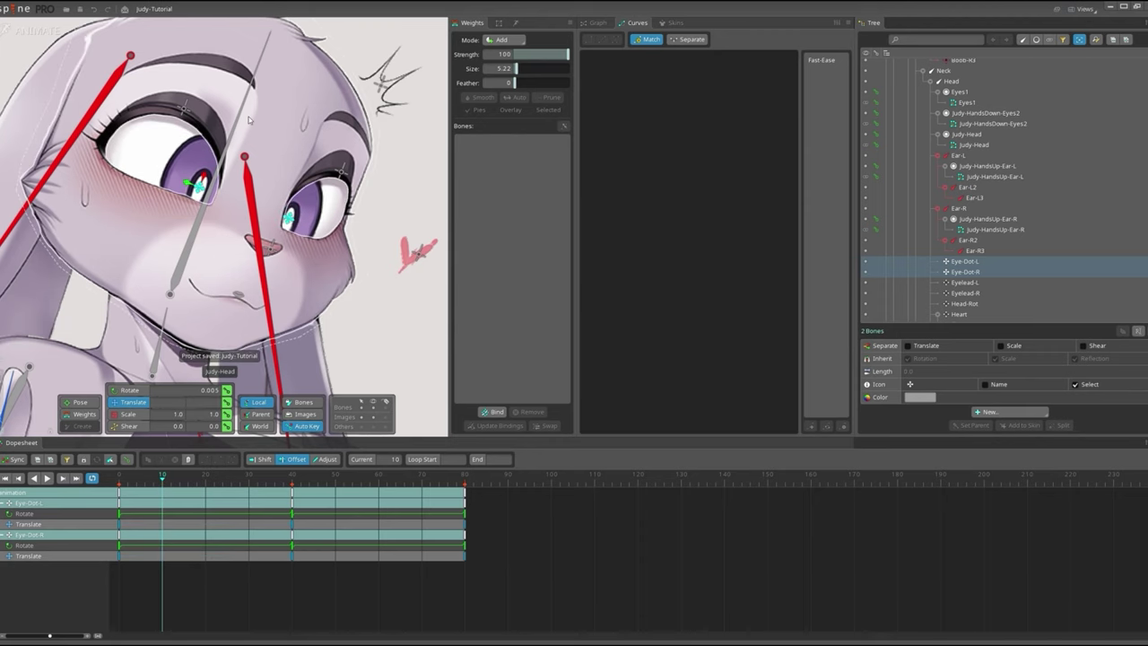
scroll(231, 282, "down", 2)
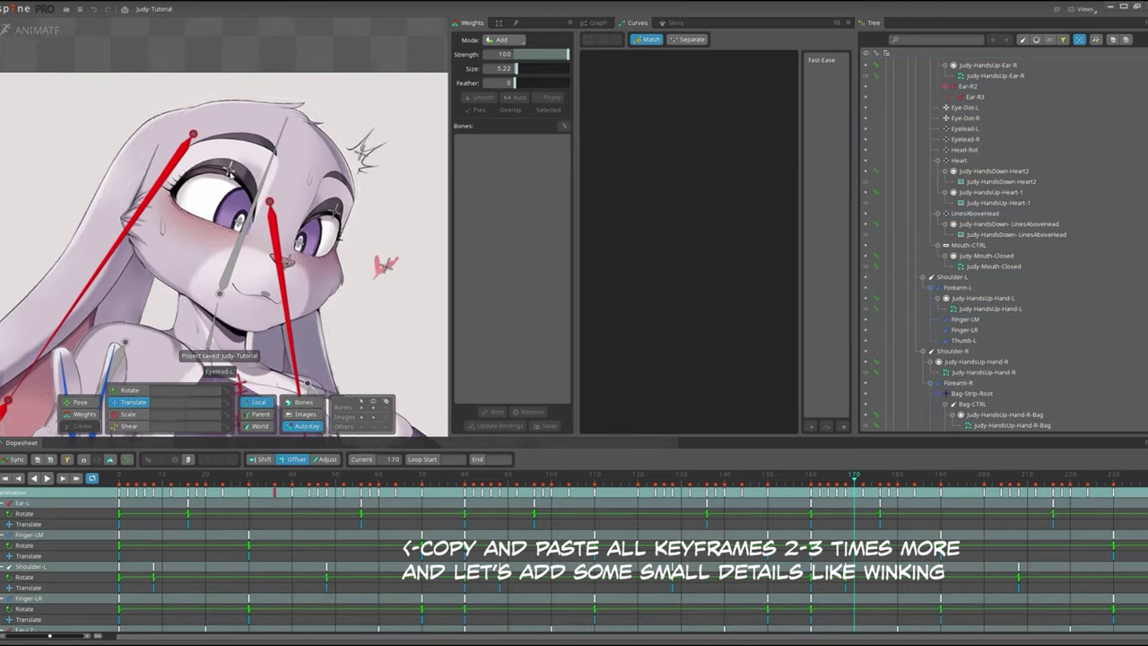
left_click(229, 167)
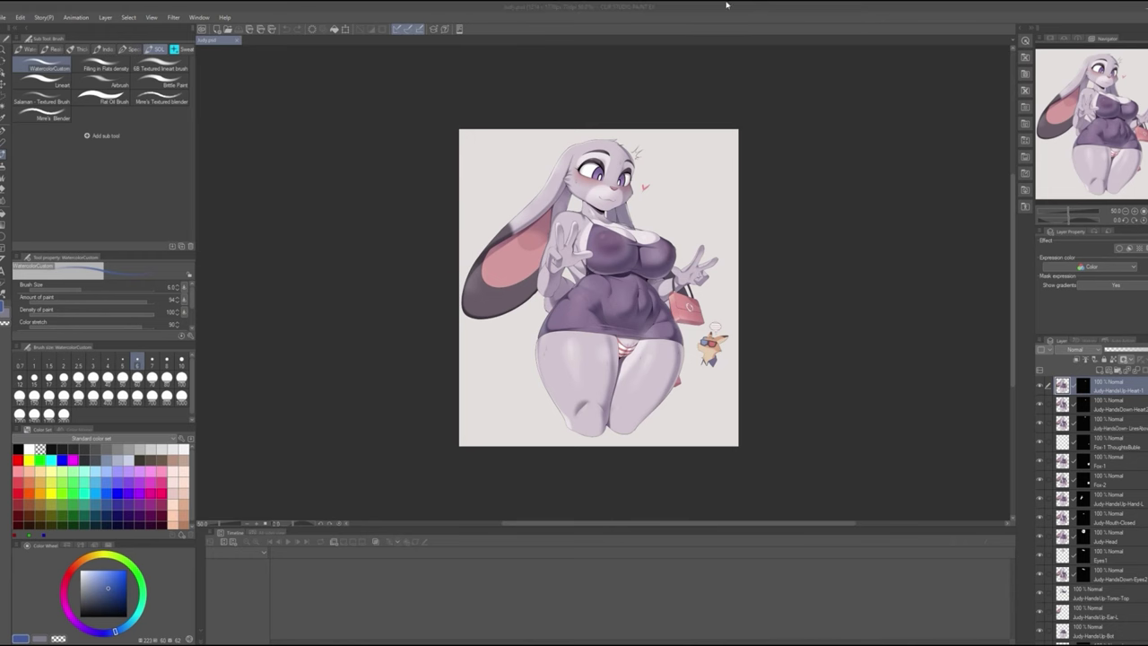
Add a new blank layer and paint dark shading over the left eye with a smaller brush.
scroll(673, 205, "up", 2)
scroll(673, 206, "up", 2)
scroll(673, 205, "up", 2)
key("ctrl+shift+n")
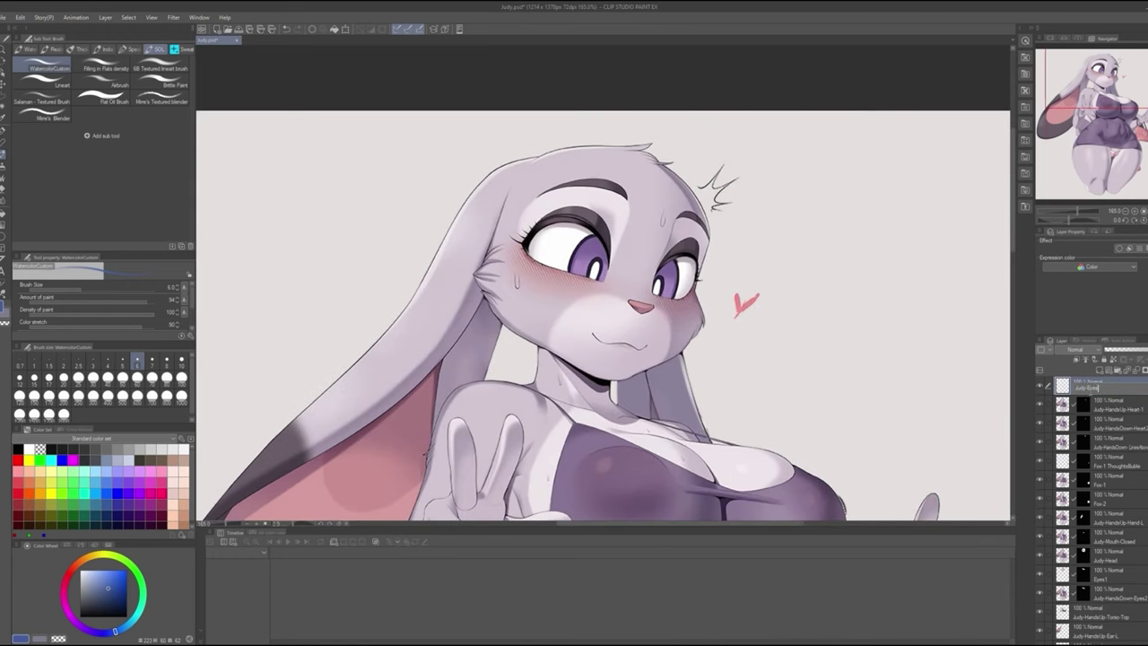
scroll(581, 223, "up", 1)
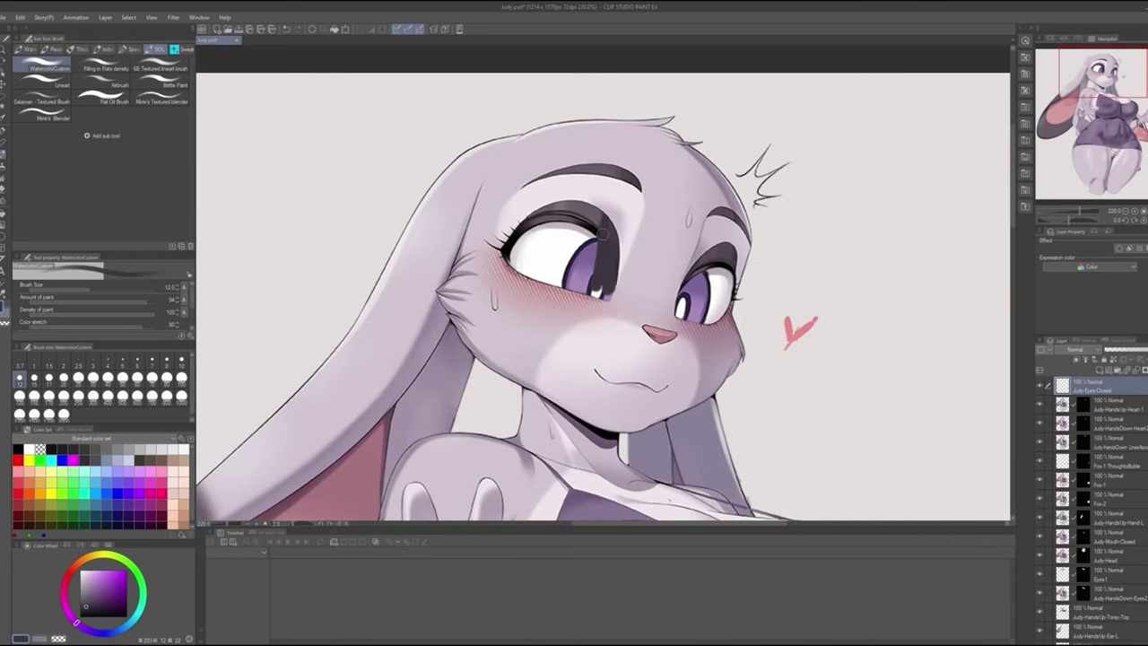
left_click_drag(563, 243, 586, 260)
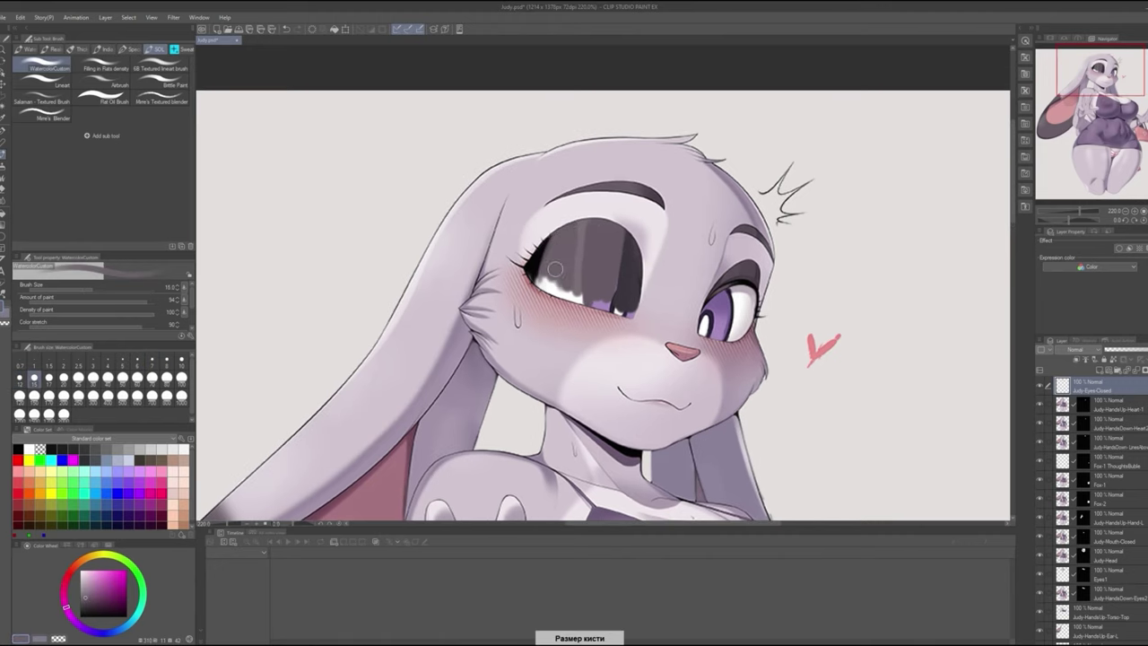
key("ctrl+z")
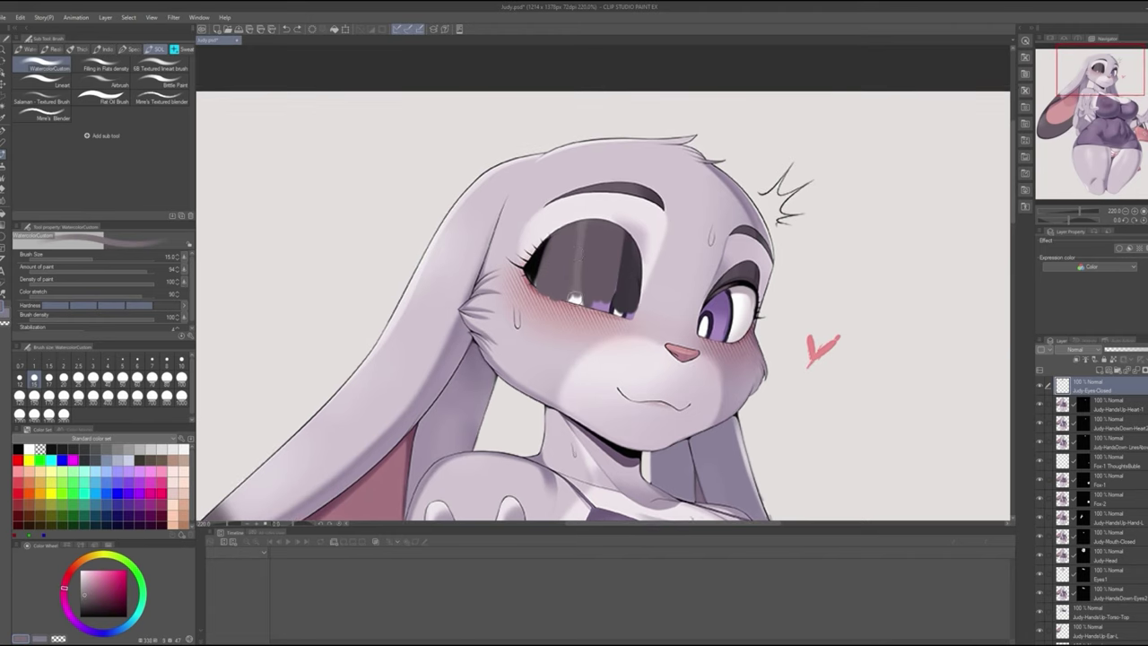
left_click_drag(623, 278, 620, 269)
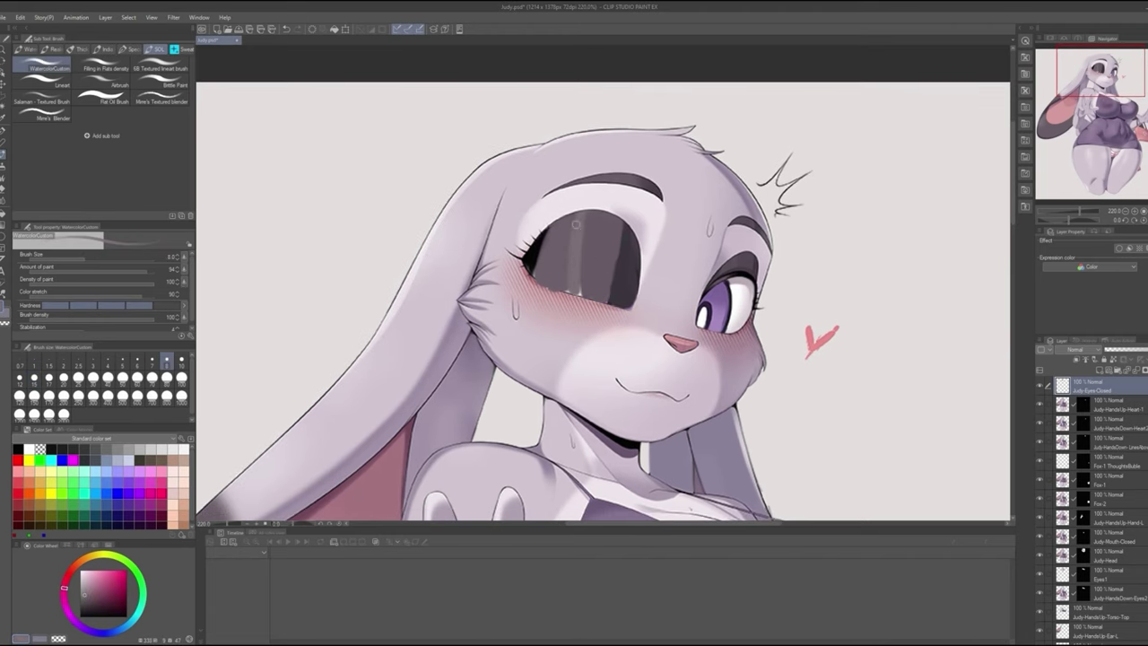
Rotate the canvas upside-down and paint grey strokes over the closed eye.
left_click_drag(531, 267, 524, 254)
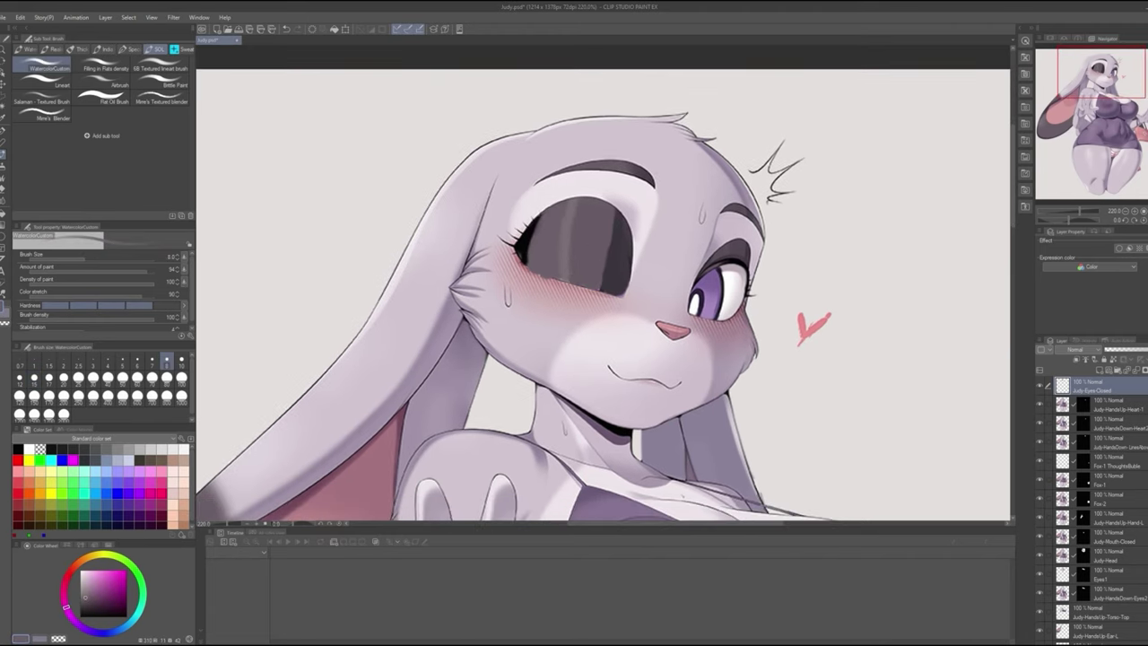
scroll(604, 282, "down", 3)
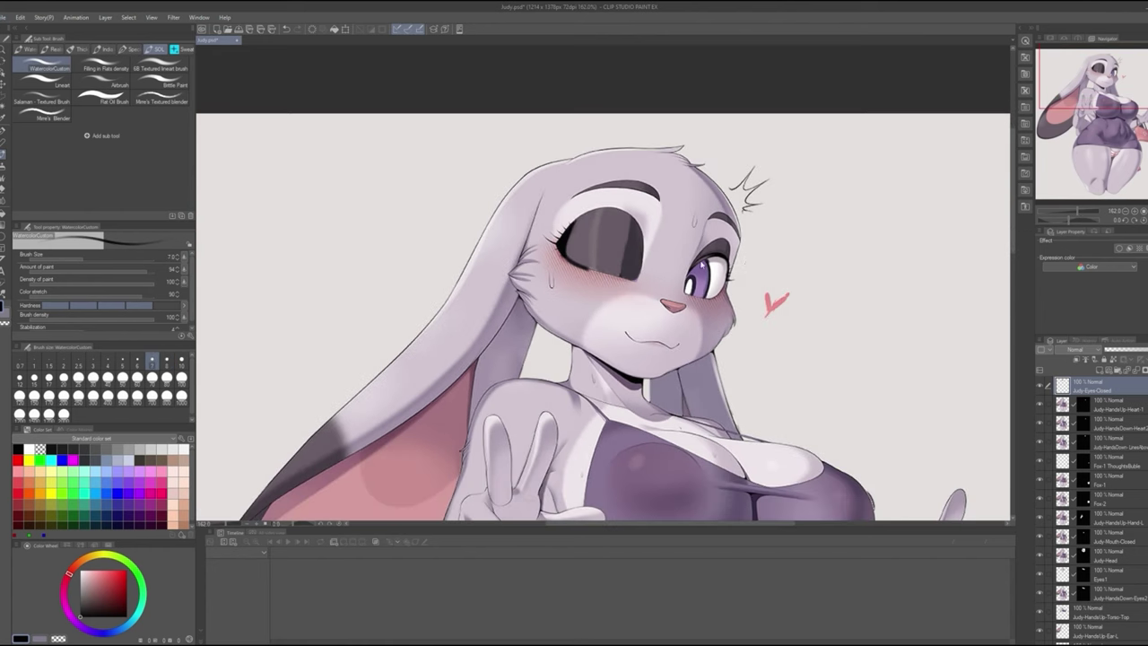
scroll(604, 283, "up", 3)
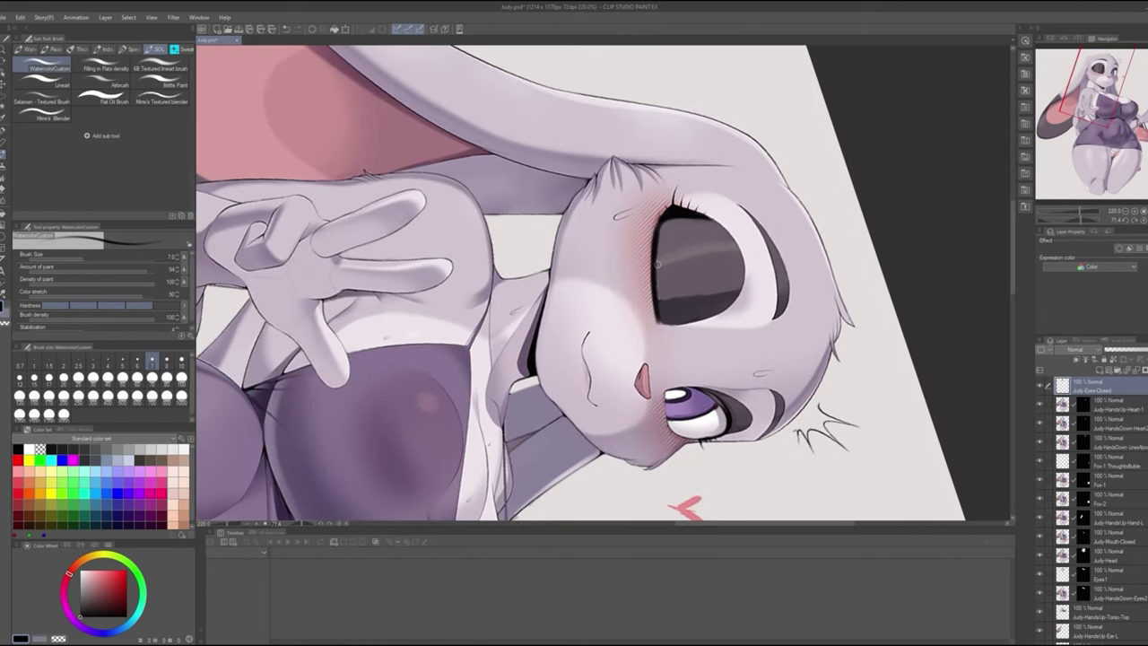
left_click_drag(658, 265, 654, 242)
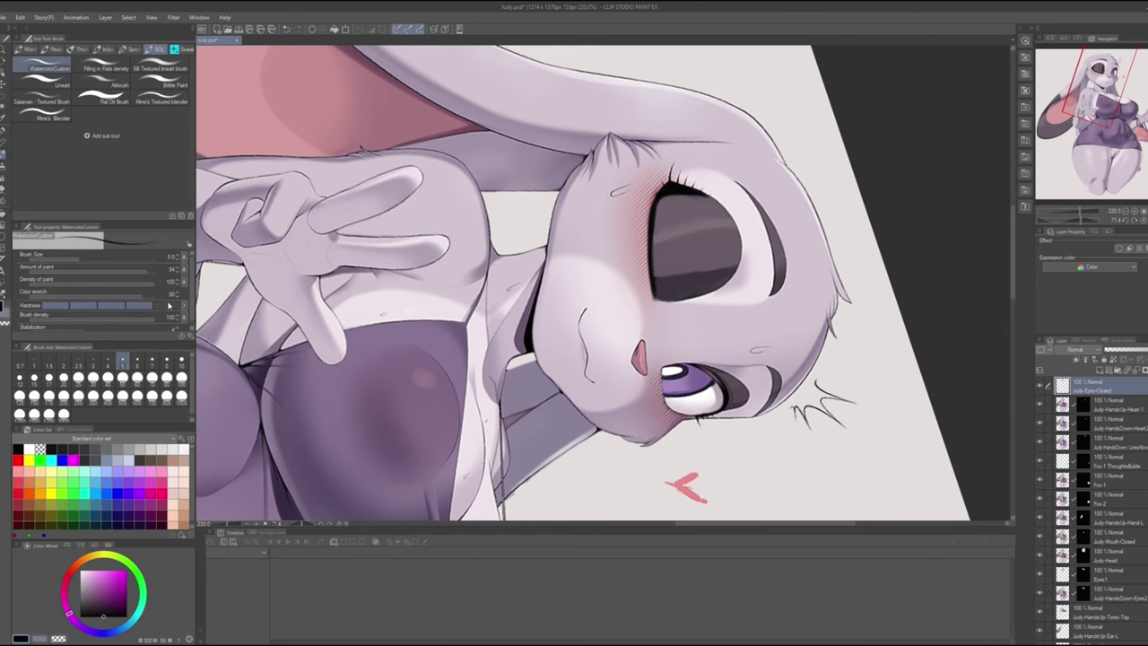
mouse_move(604, 358)
left_mouse_down()
mouse_move(604, 275)
mouse_move(538, 358)
left_mouse_up()
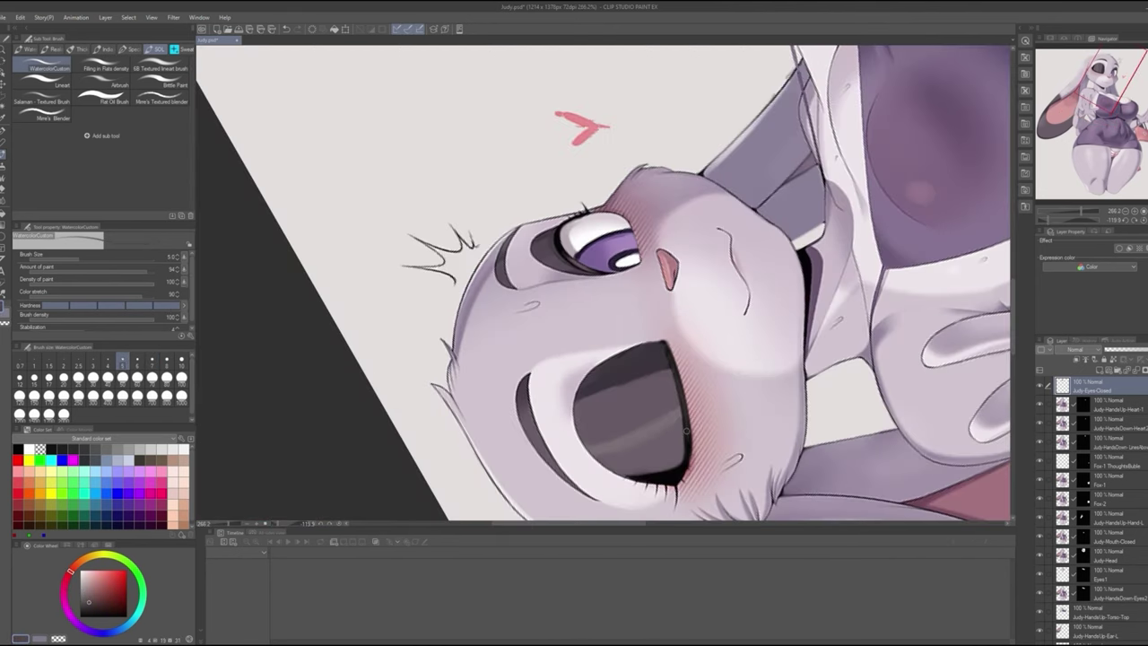
left_click_drag(686, 431, 733, 467)
left_click_drag(655, 269, 593, 283)
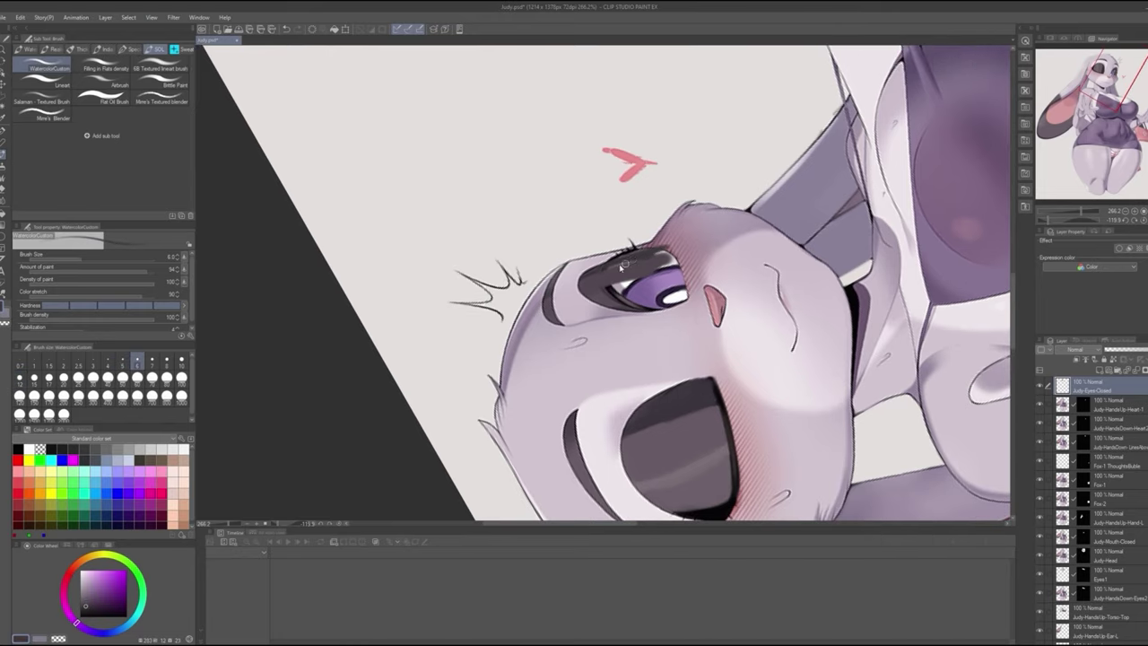
left_click_drag(655, 261, 616, 274)
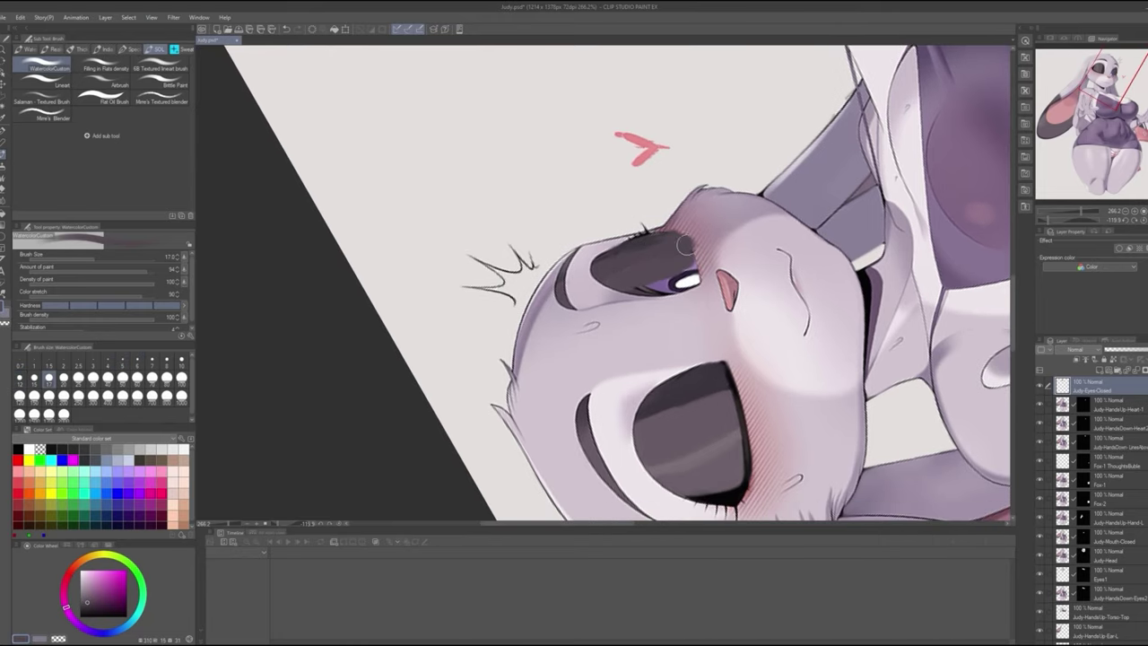
Sample the dark eye colour and darken the upper eye's right edge.
left_click(681, 283, "alt")
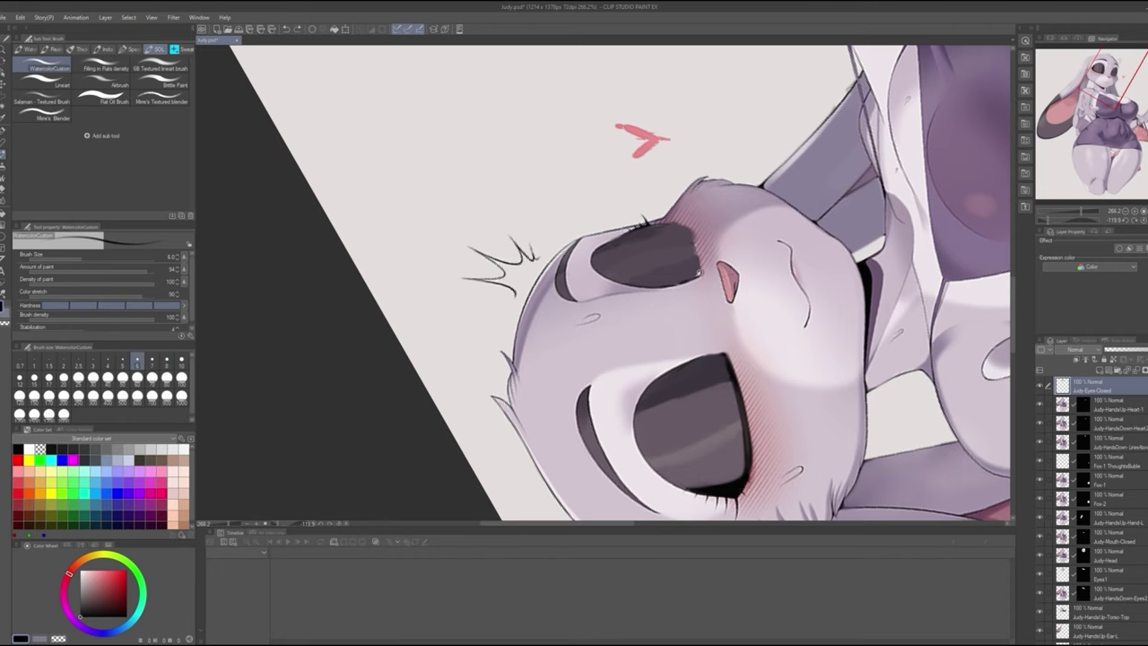
mouse_move(700, 235)
left_mouse_down()
mouse_move(689, 277)
mouse_move(715, 294)
left_mouse_up()
left_click_drag(711, 388, 705, 312)
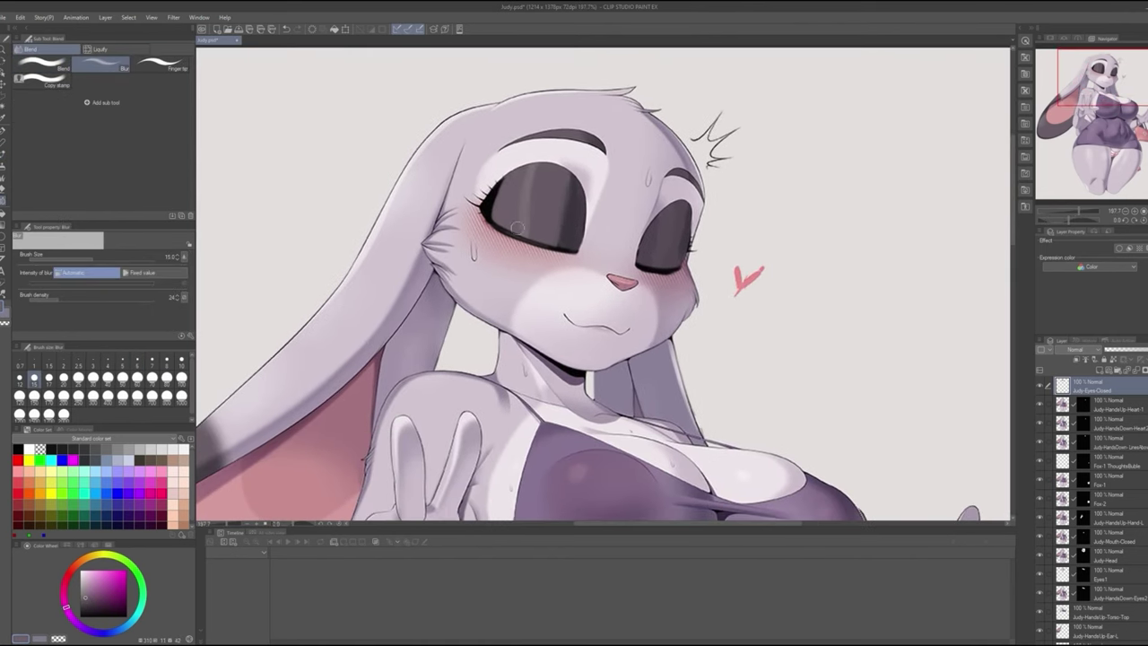
key("b")
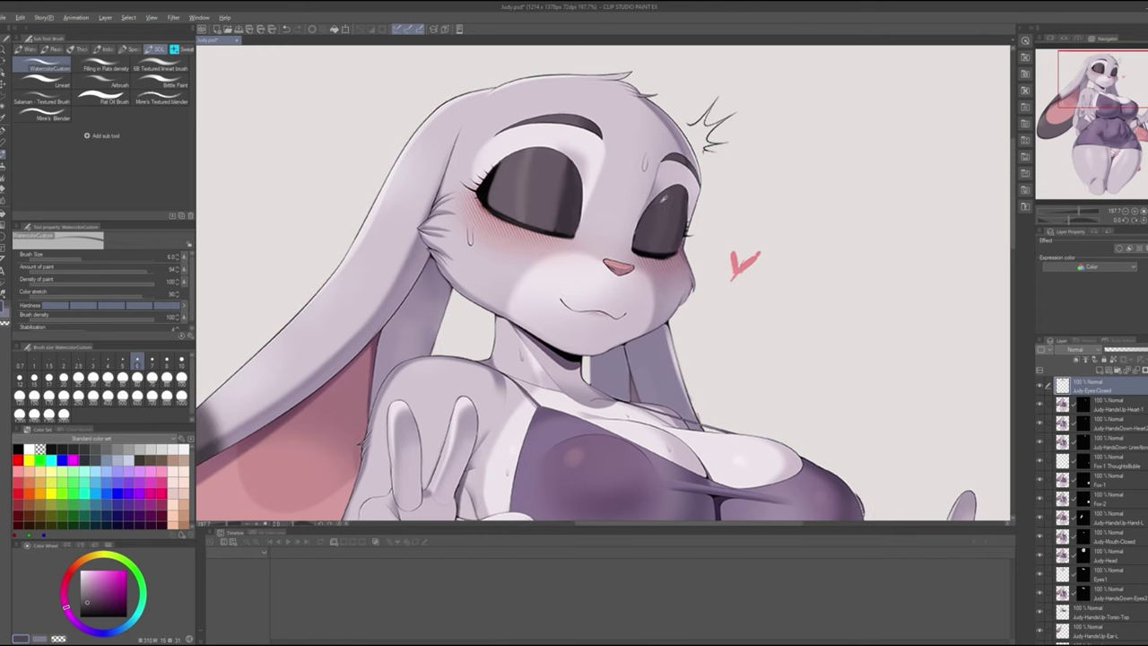
key("j")
key("p")
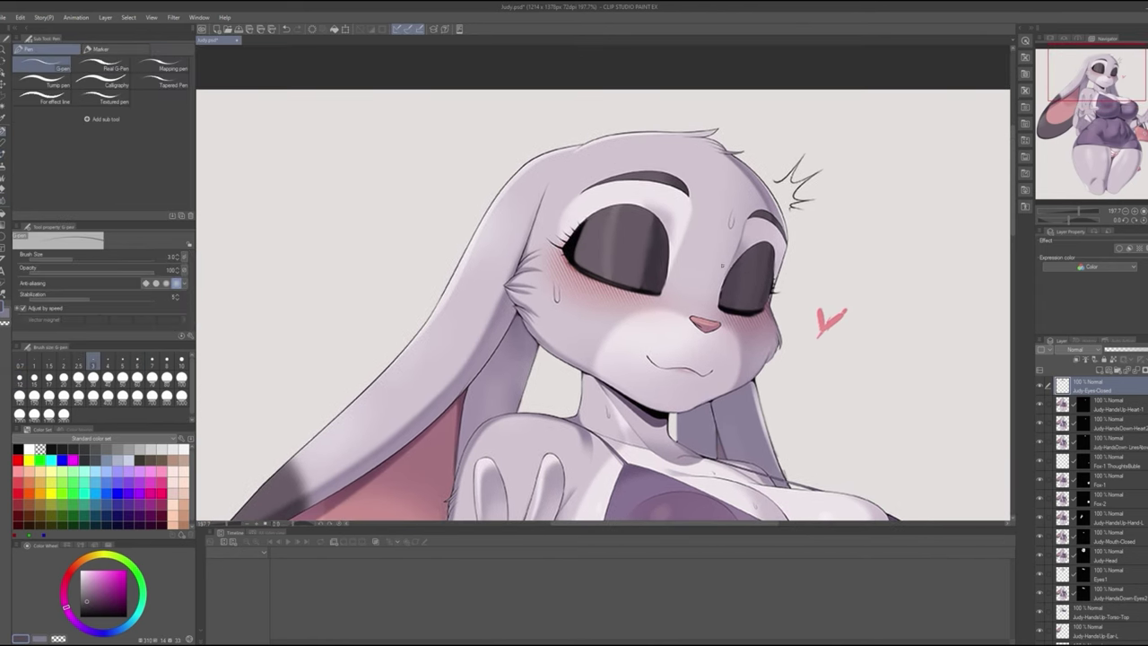
key("asciicircum")
key("asciicircum")
key("asciicircum")
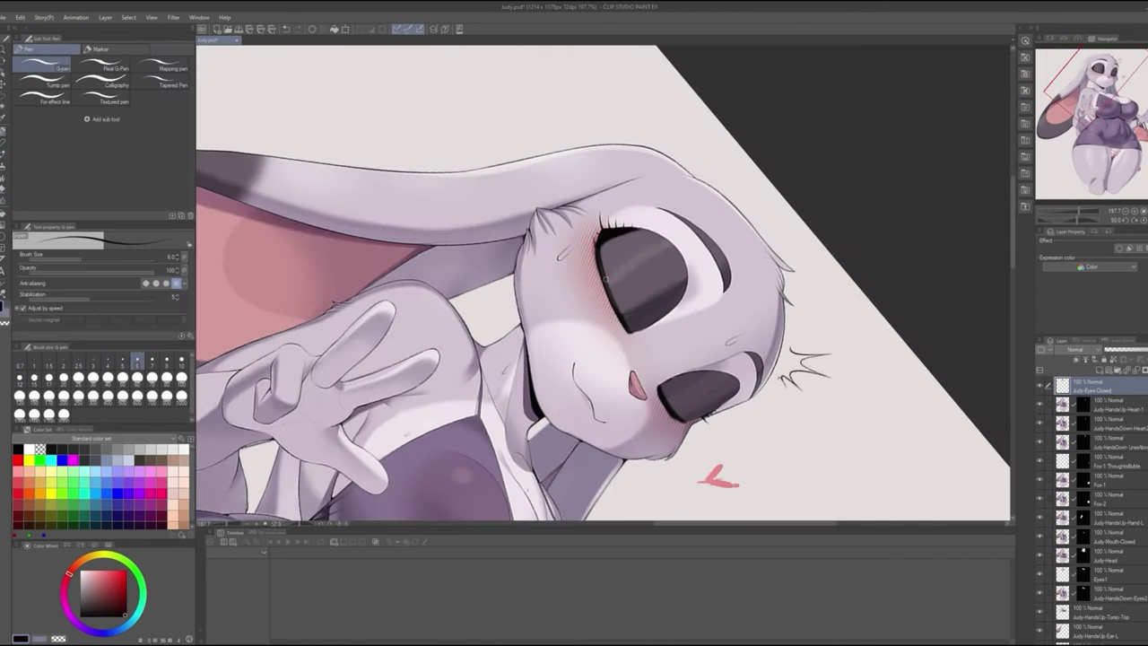
scroll(601, 284, "down", 2)
scroll(601, 284, "down", 2)
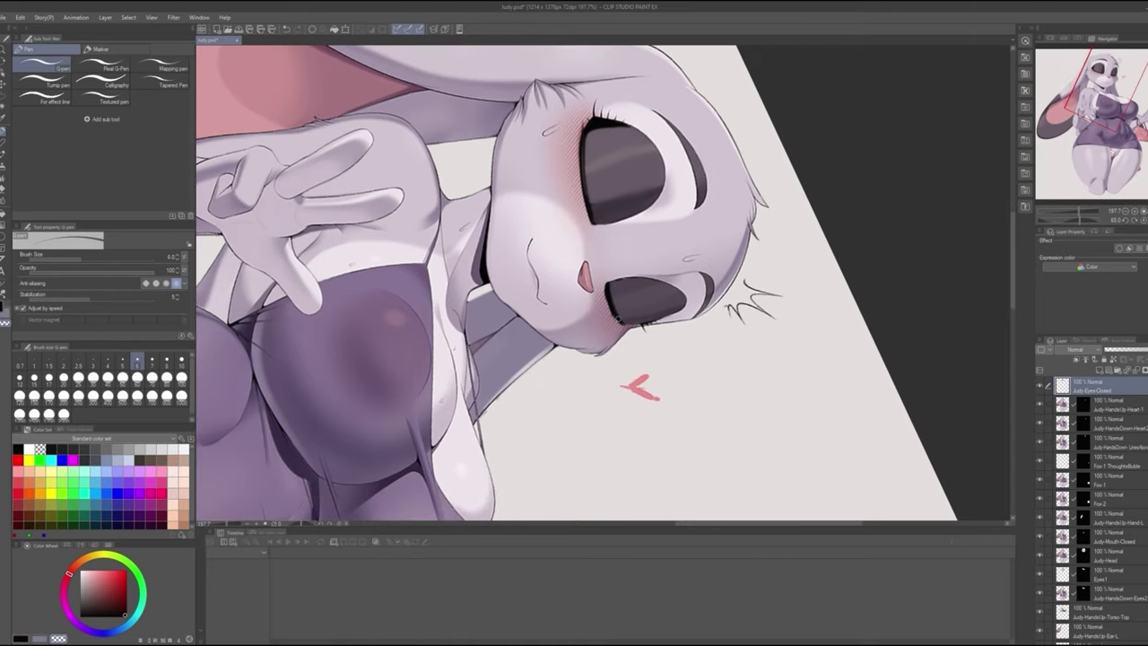
key("ctrl+0")
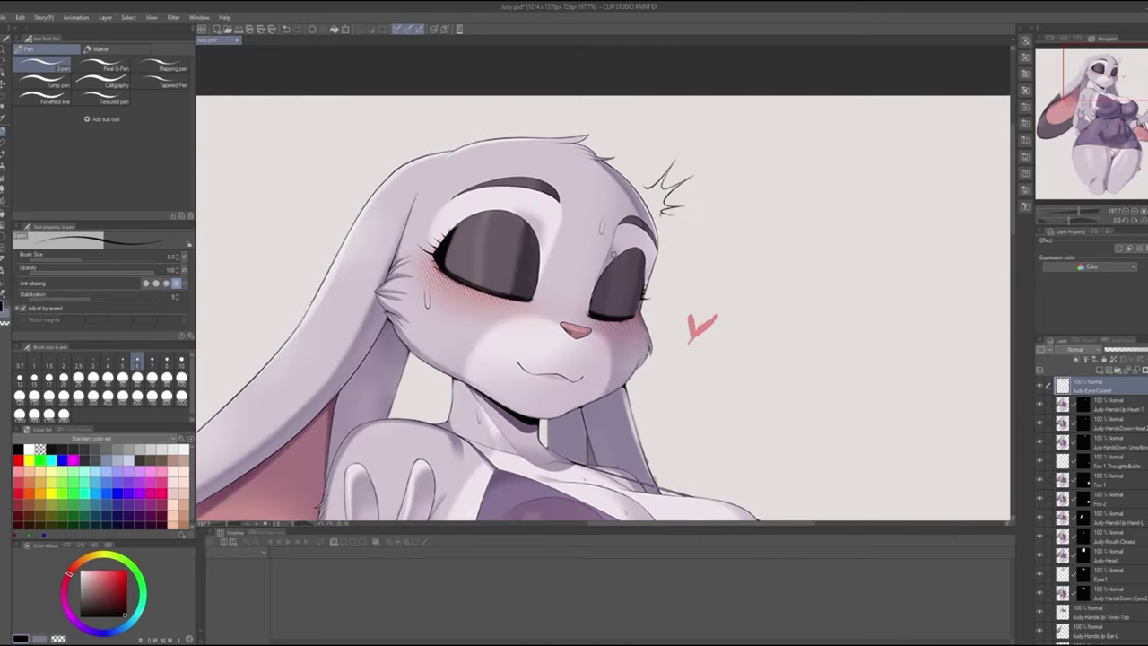
key("b")
key("j")
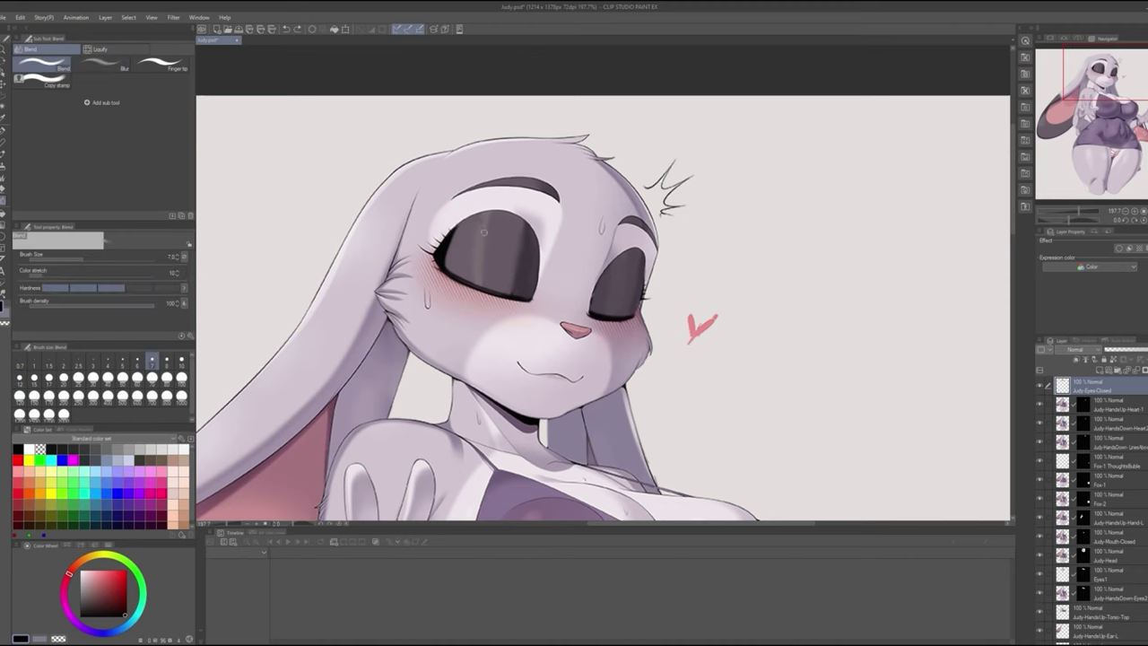
key("b")
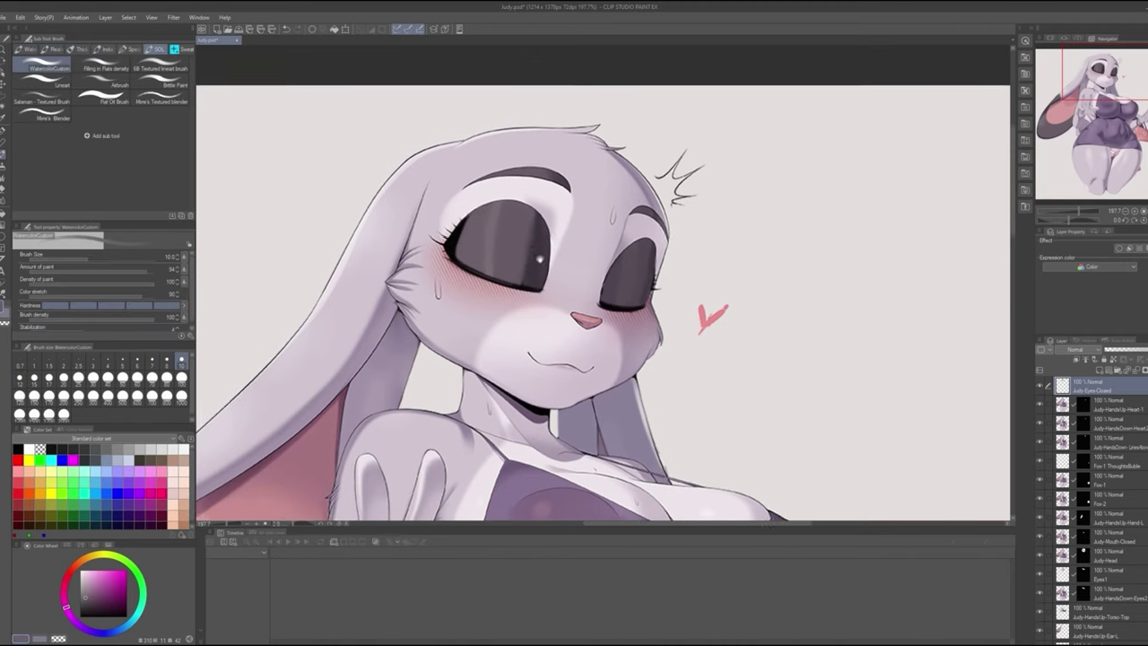
scroll(462, 230, "down", 3)
key("ctrl+minus")
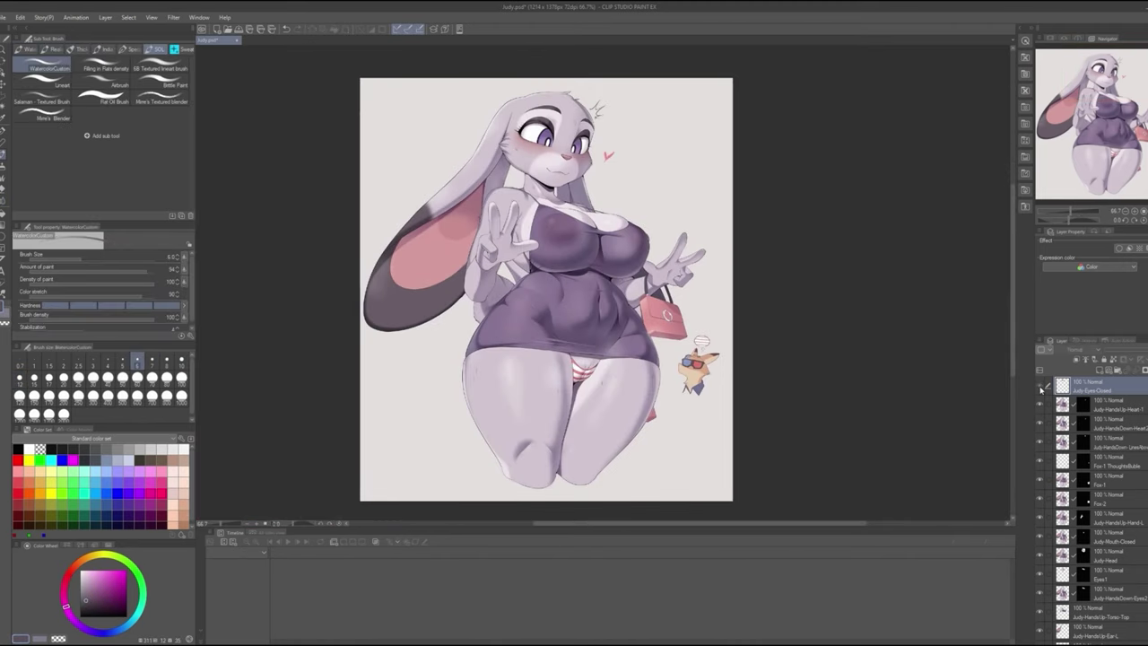
scroll(538, 134, "up", 5)
left_click_drag(679, 170, 619, 323)
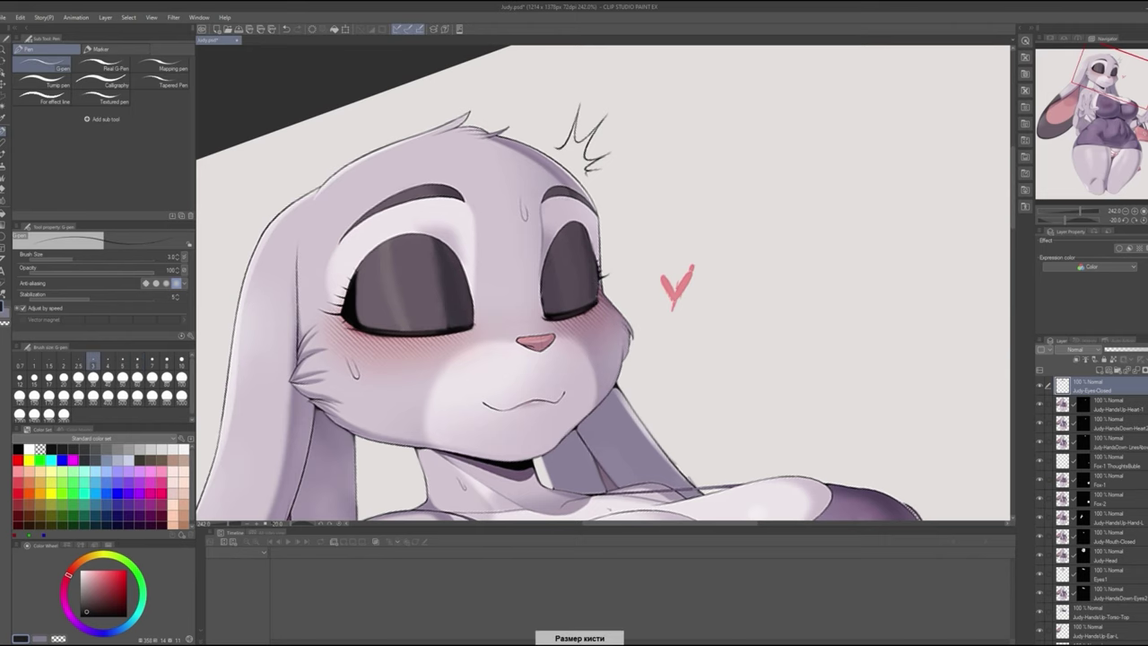
scroll(574, 287, "down", 5)
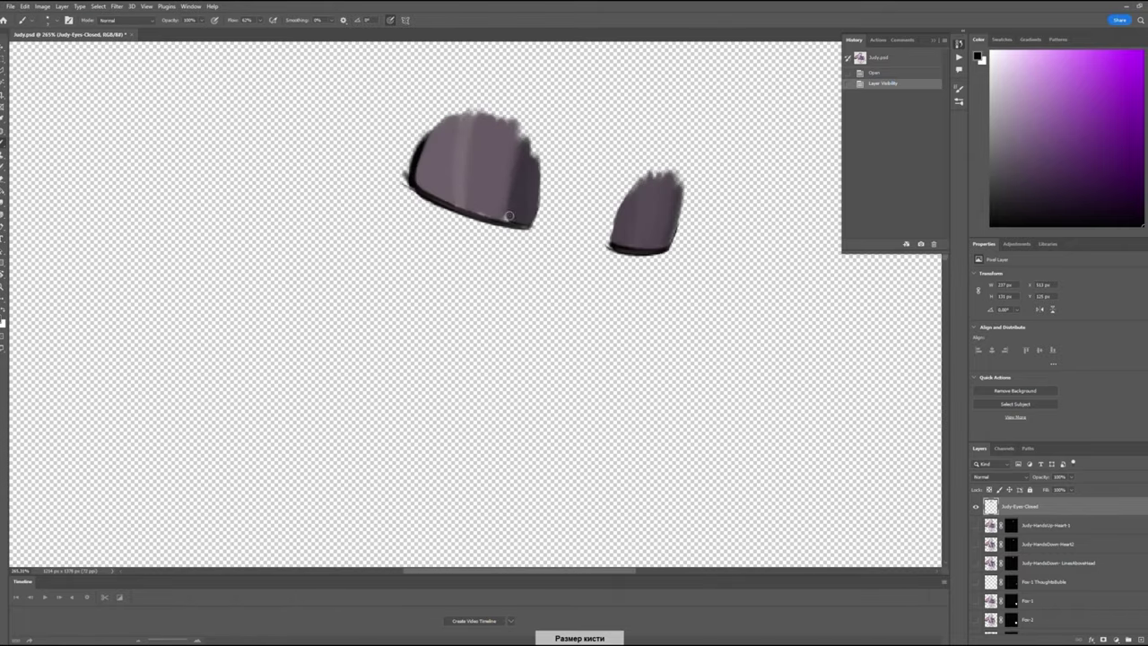
Touch up the eye shapes, hide other layers, and run the PhotoshopToSpine export.
left_click(508, 215)
left_click(508, 216)
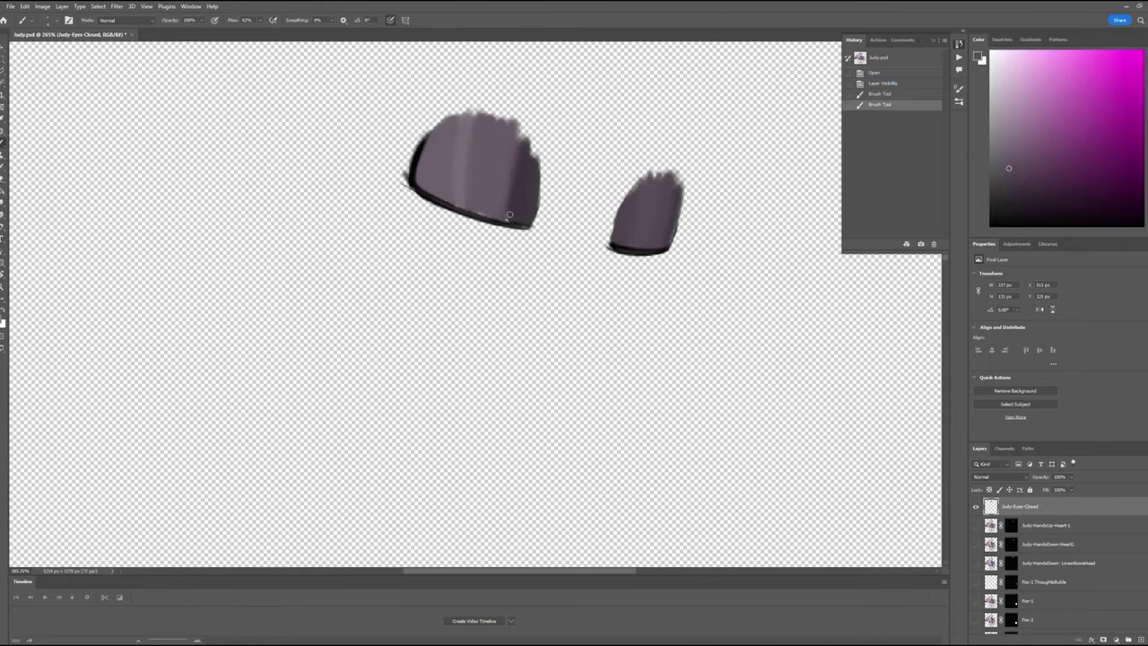
scroll(510, 186, "down", 2)
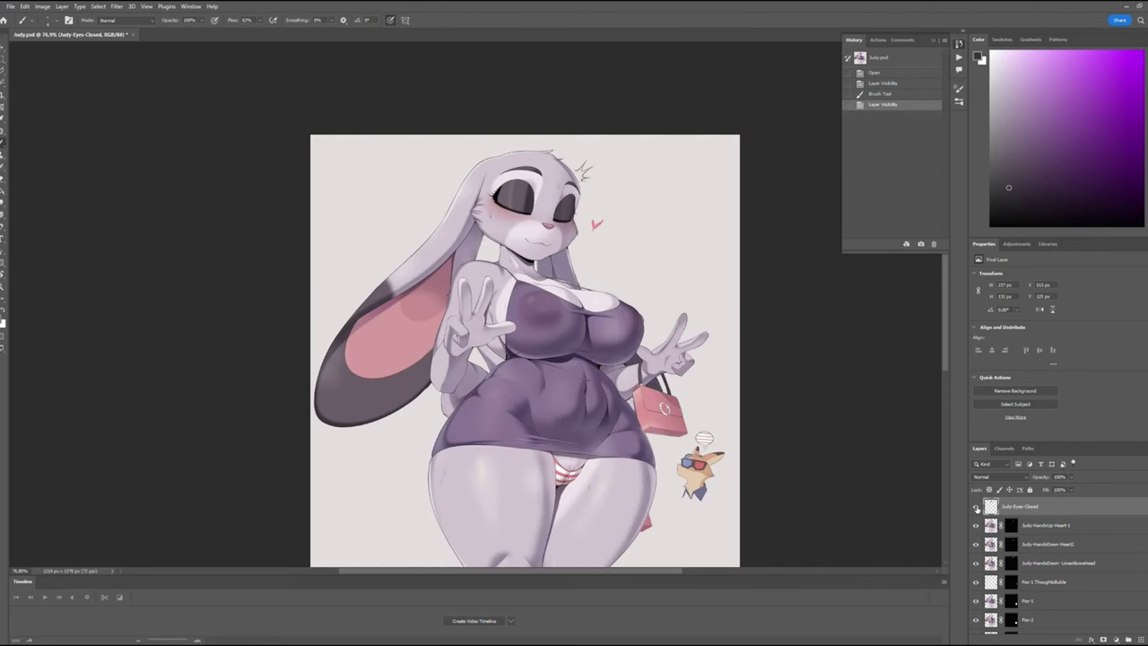
left_click(9, 6)
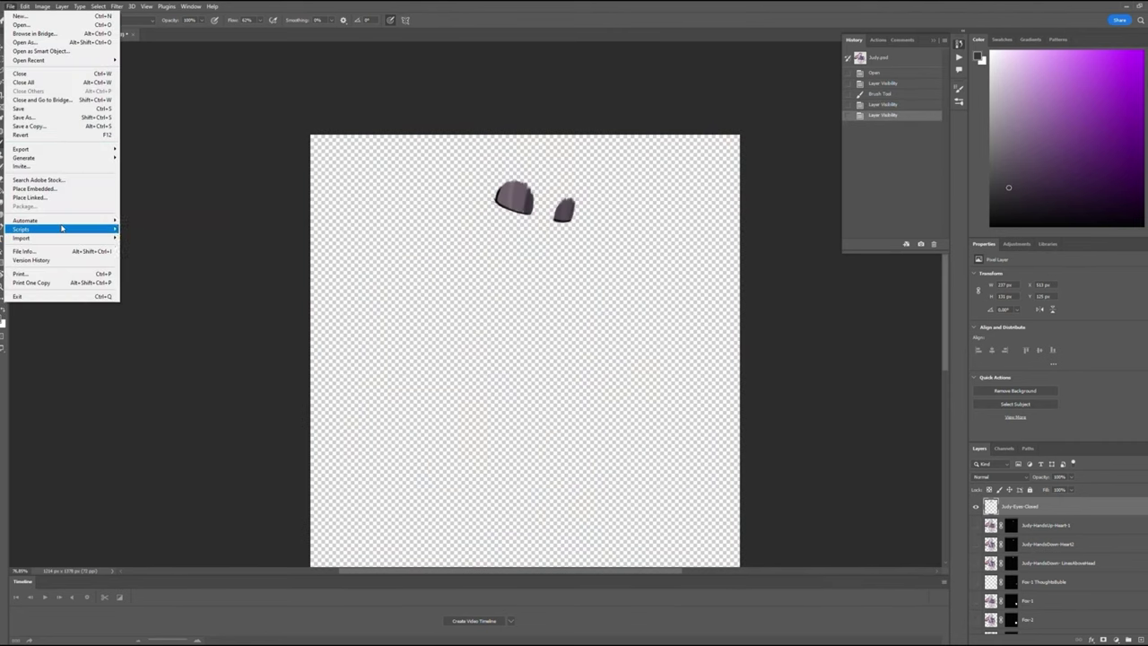
left_click(152, 235)
left_click(597, 391)
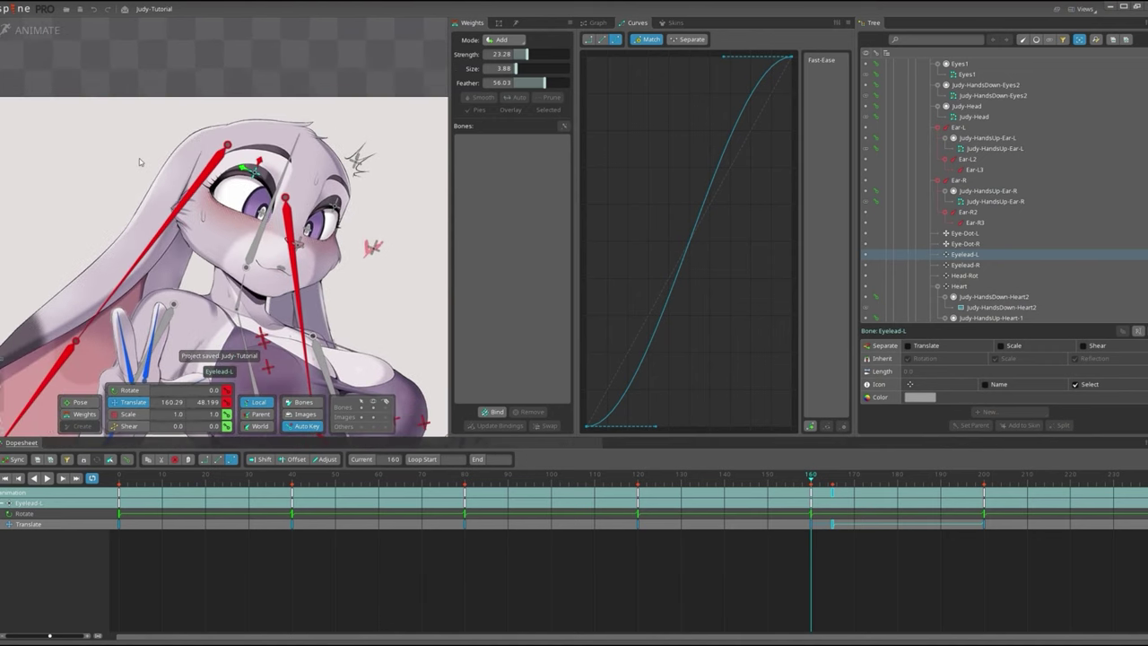
Save, then import the new artwork data into the existing skeleton.
key("ctrl+s")
left_click(18, 8)
left_click(44, 112)
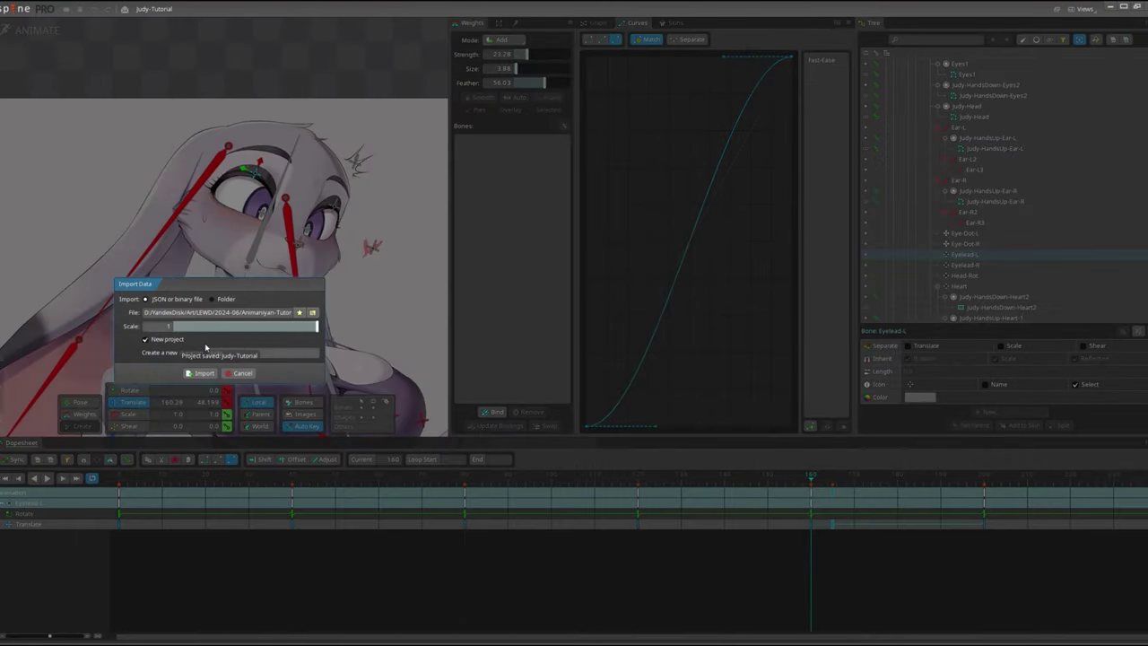
left_click(161, 340)
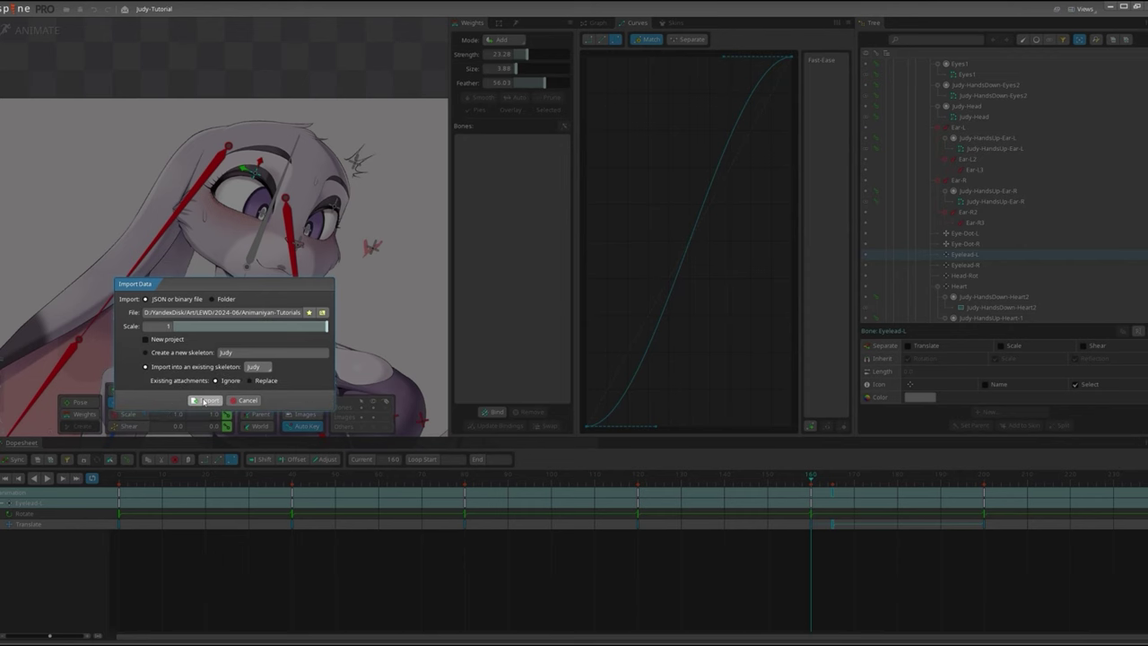
left_click(204, 401)
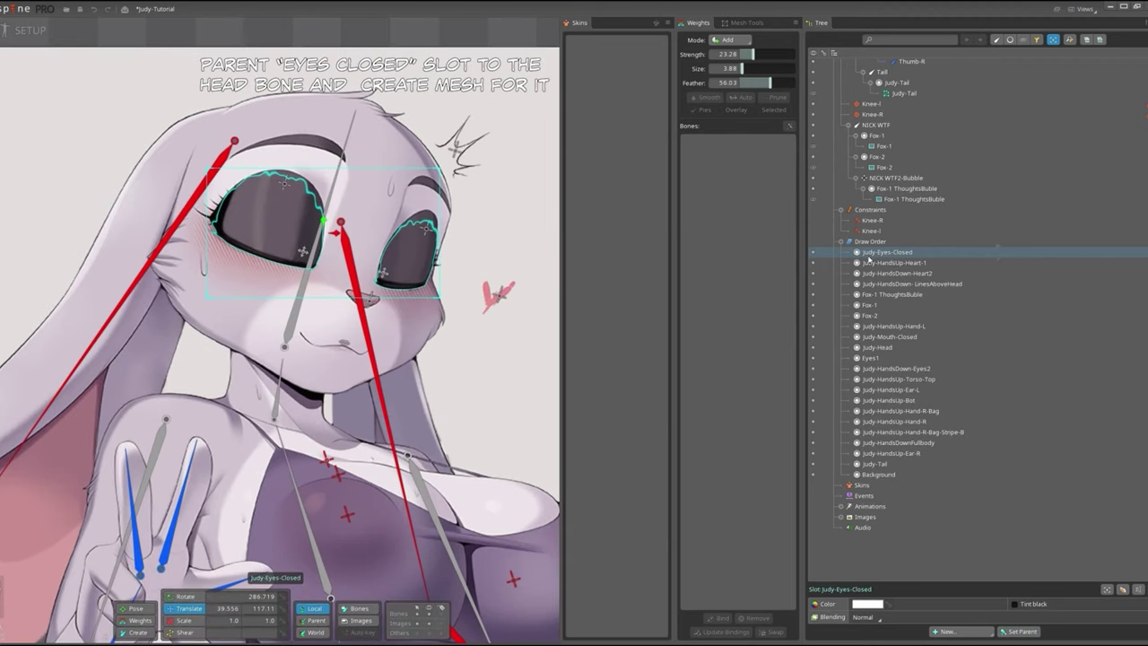
Parent the Judy-Eyes-Closed slot to Head and trace a mesh around both eyes.
left_click(1018, 631)
left_click(314, 233)
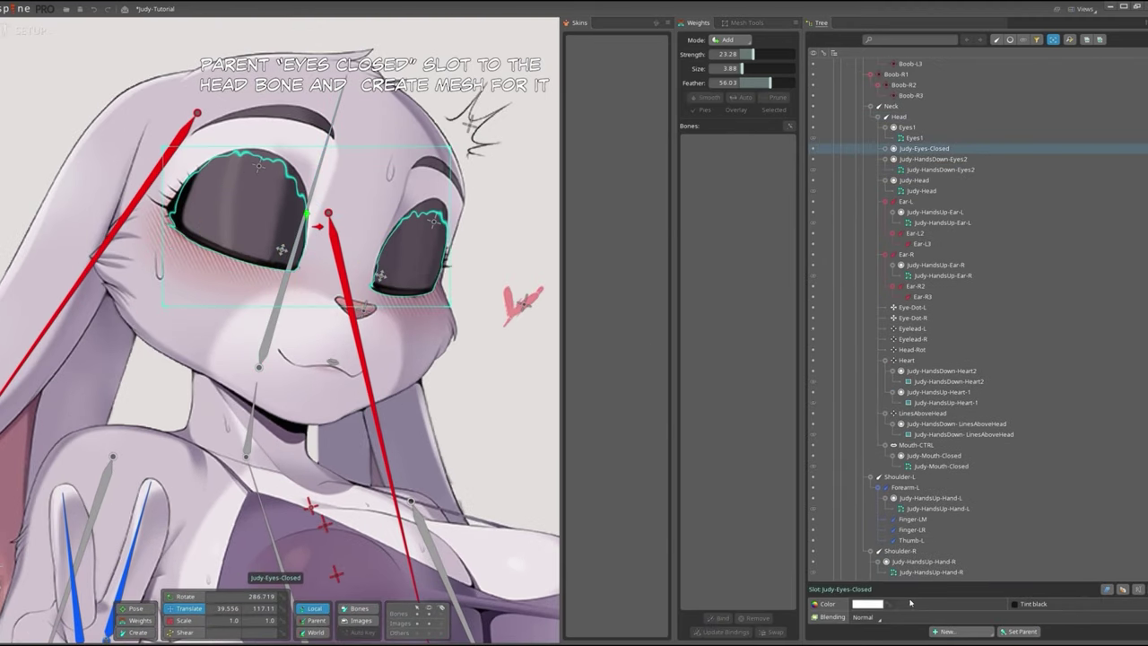
left_click(885, 148)
left_click(931, 159)
left_click(952, 617)
left_click(332, 608)
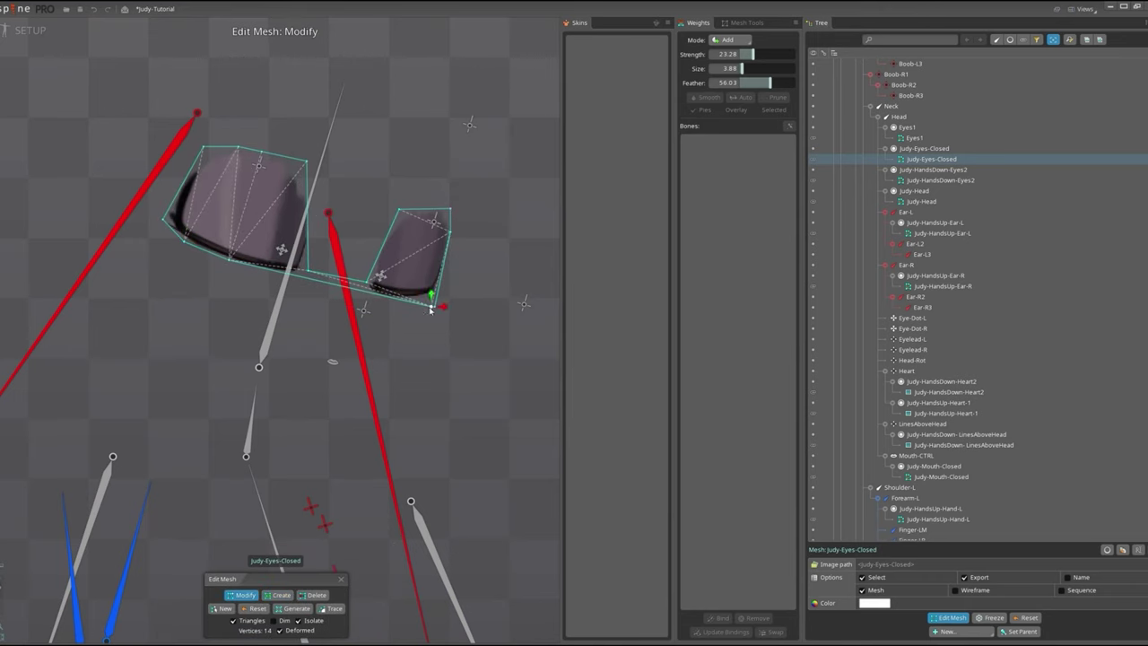
scroll(434, 201, "up", 1)
key("c")
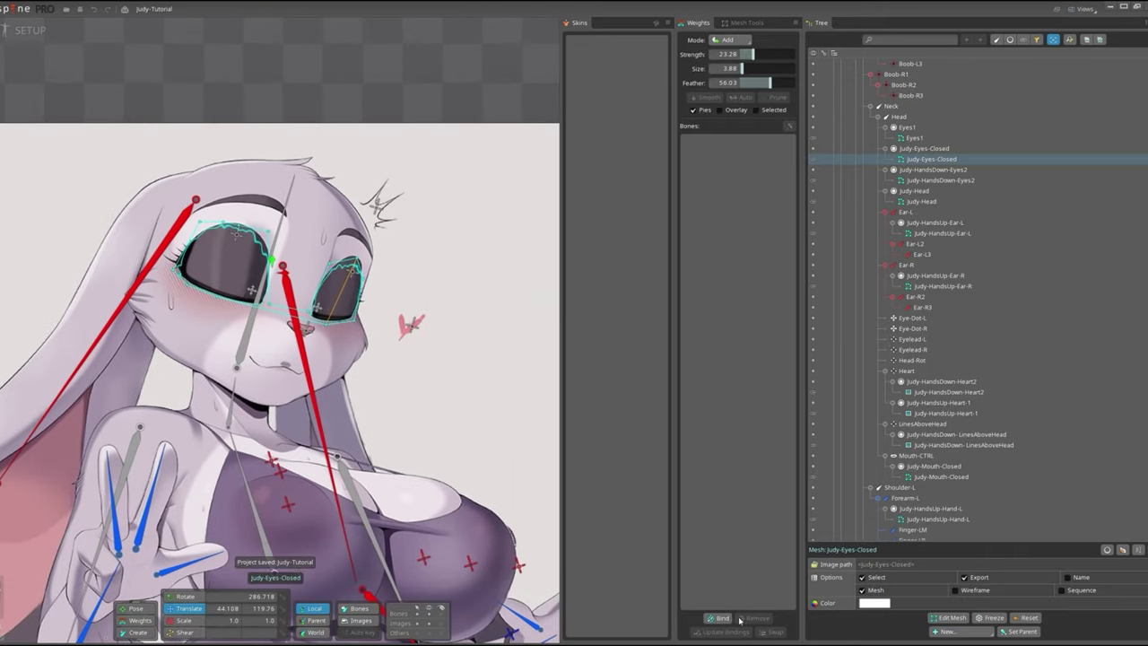
Bind the eyes-closed mesh to Head, save, and switch to Animate mode.
left_click(718, 619)
key("ctrl+s")
key("Tab")
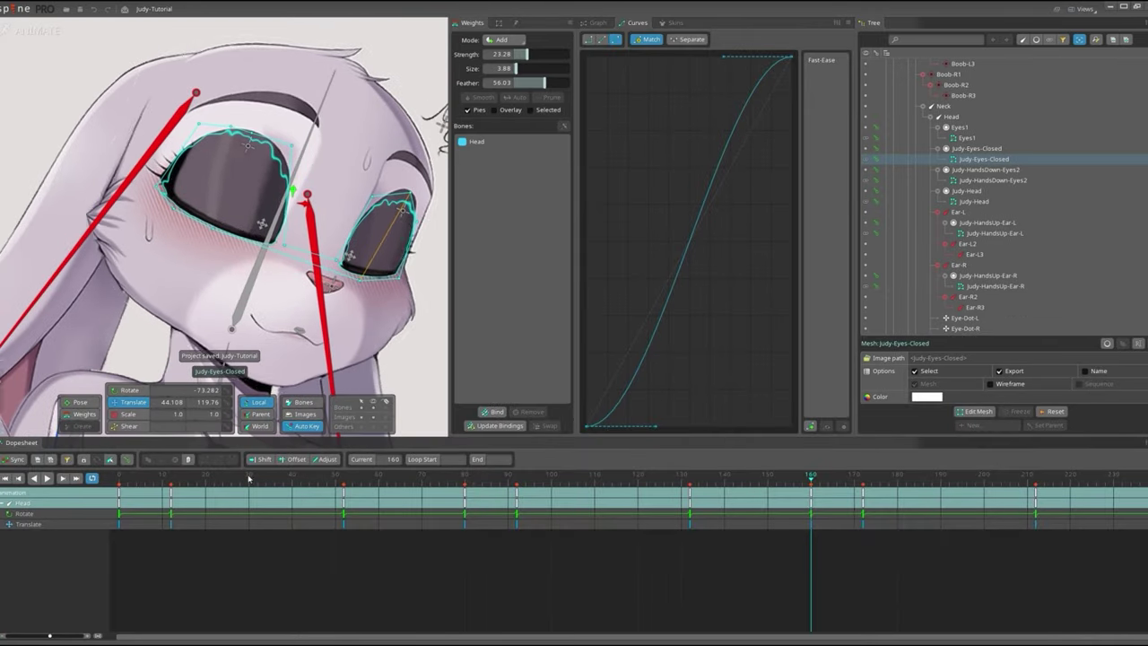
Key the Judy-Eyes-Closed slot colour with Alpha 0 at frame 162.
left_click(978, 148)
left_click(940, 397)
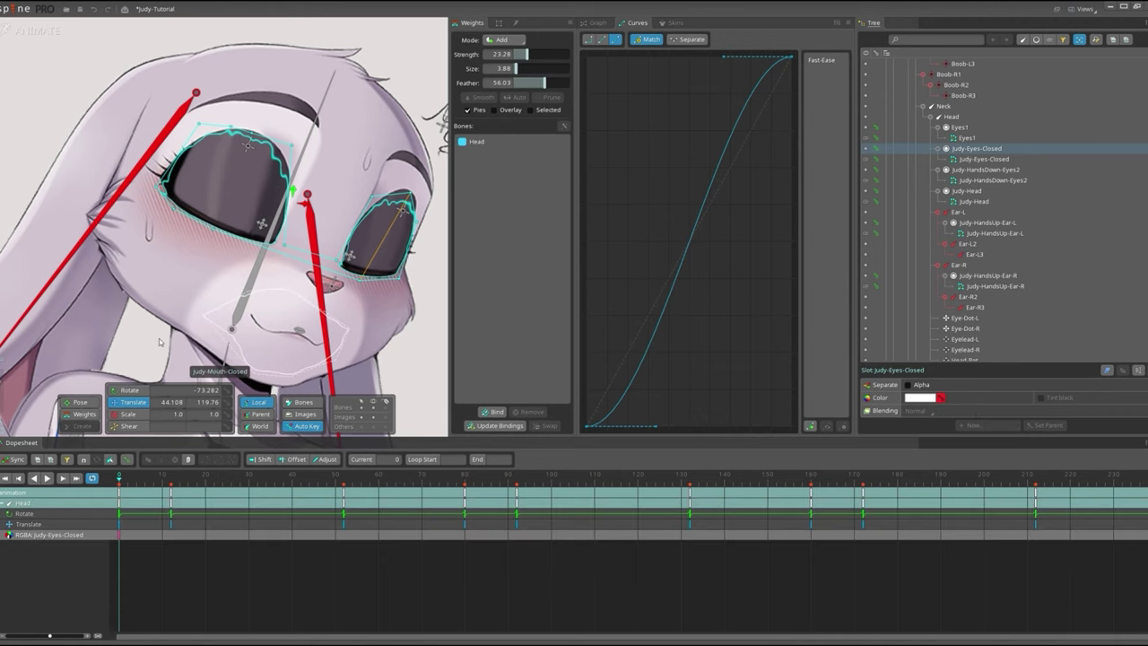
left_click(922, 398)
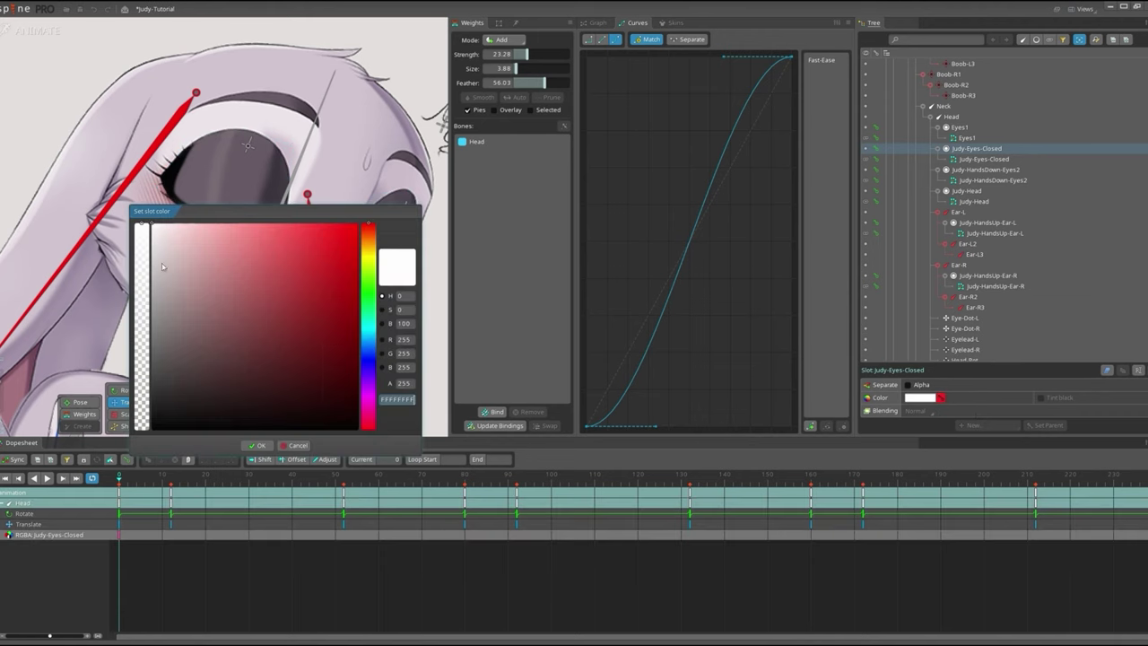
left_click_drag(141, 265, 165, 603)
left_click(257, 446)
At frame 164 set the slot to opaque white (Alpha 255) and preview the blink.
mouse_move(846, 502)
left_mouse_down()
mouse_move(812, 505)
mouse_move(819, 496)
left_mouse_up()
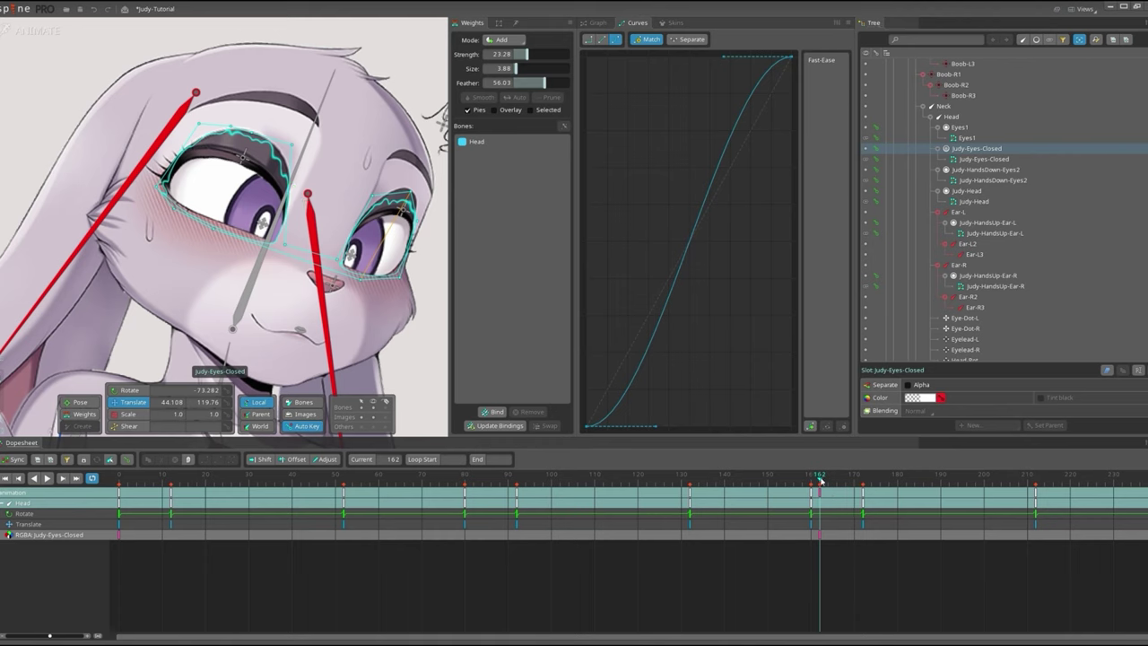
left_click_drag(819, 482, 828, 480)
left_click(920, 398)
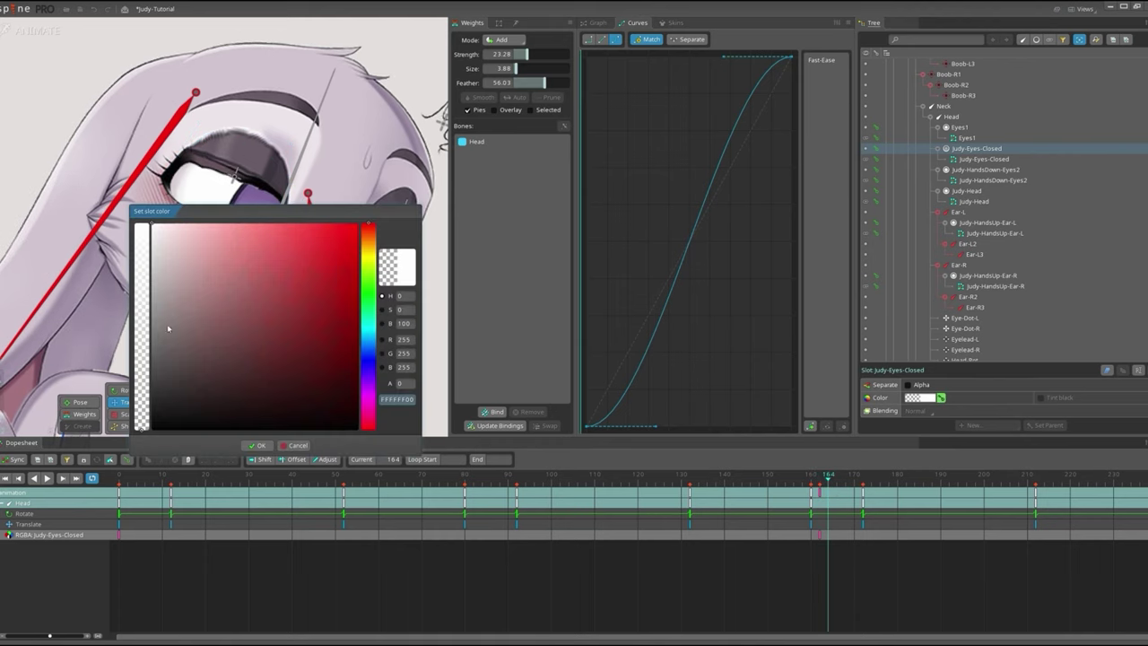
left_click_drag(140, 404, 140, 229)
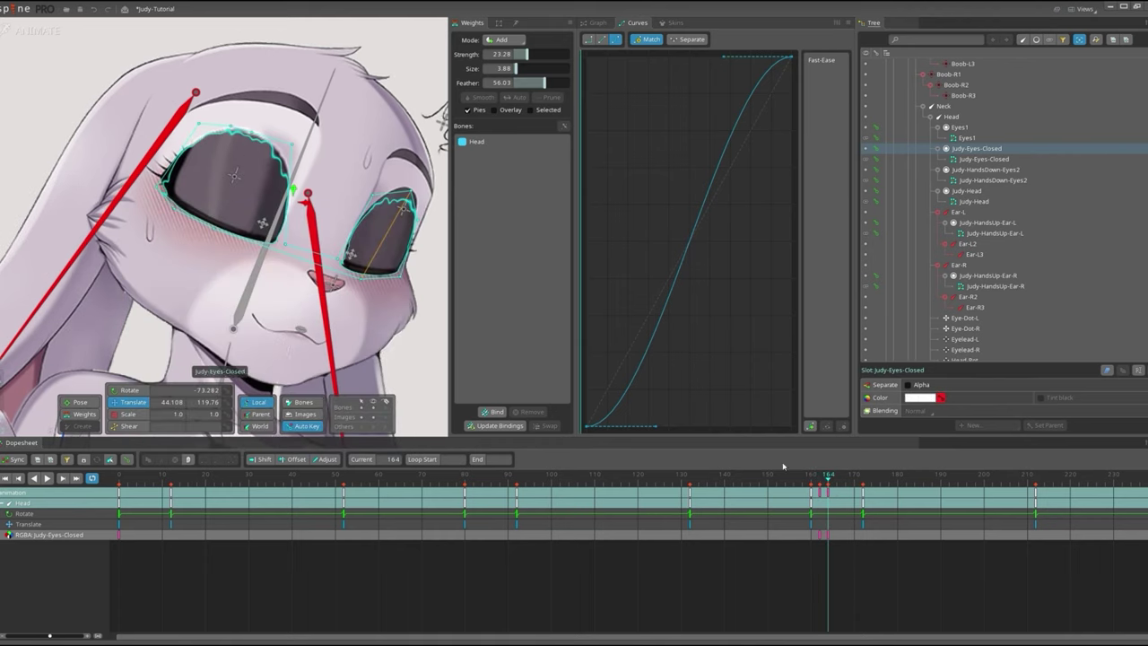
left_click_drag(820, 481, 827, 481)
scroll(260, 195, "up", 3)
Save and check the eyes at frame 165, selecting the Judy-Eyes-Closed mesh and Eyelead-R.
key("ctrl+s")
left_click(228, 170)
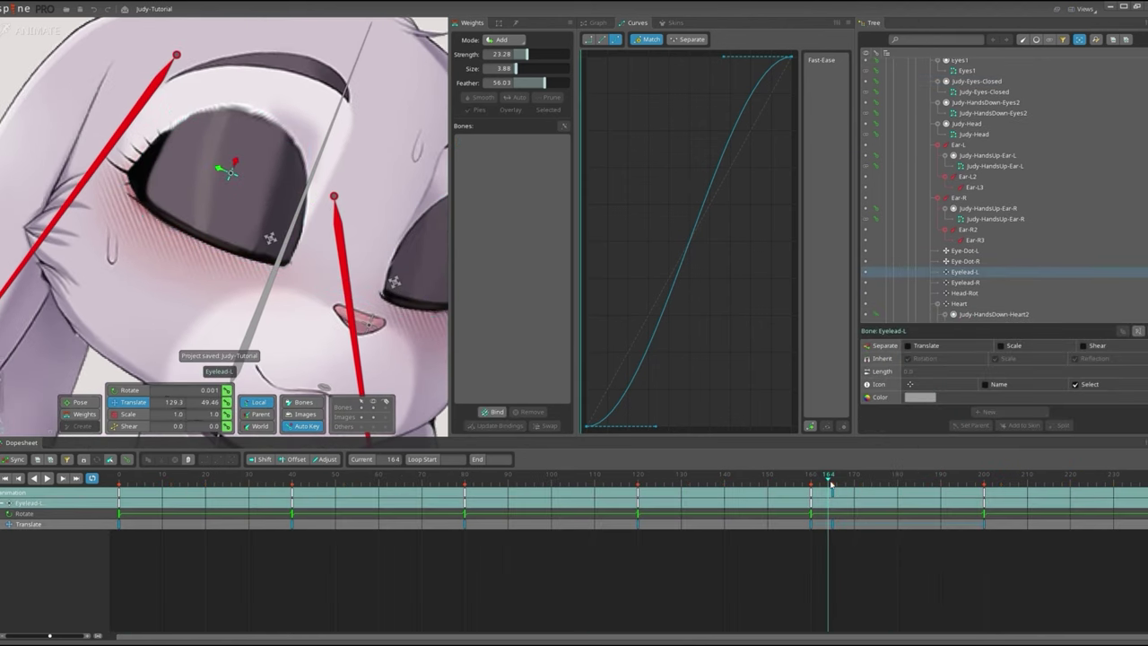
left_click_drag(829, 479, 832, 479)
scroll(407, 240, "down", 1)
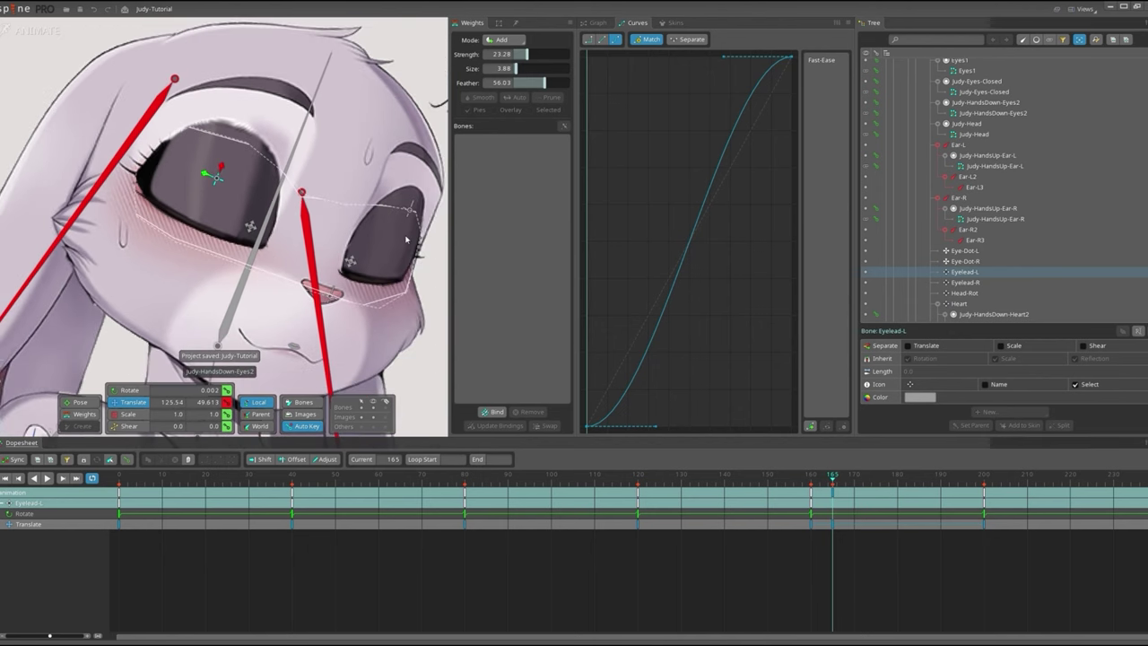
left_click(407, 195)
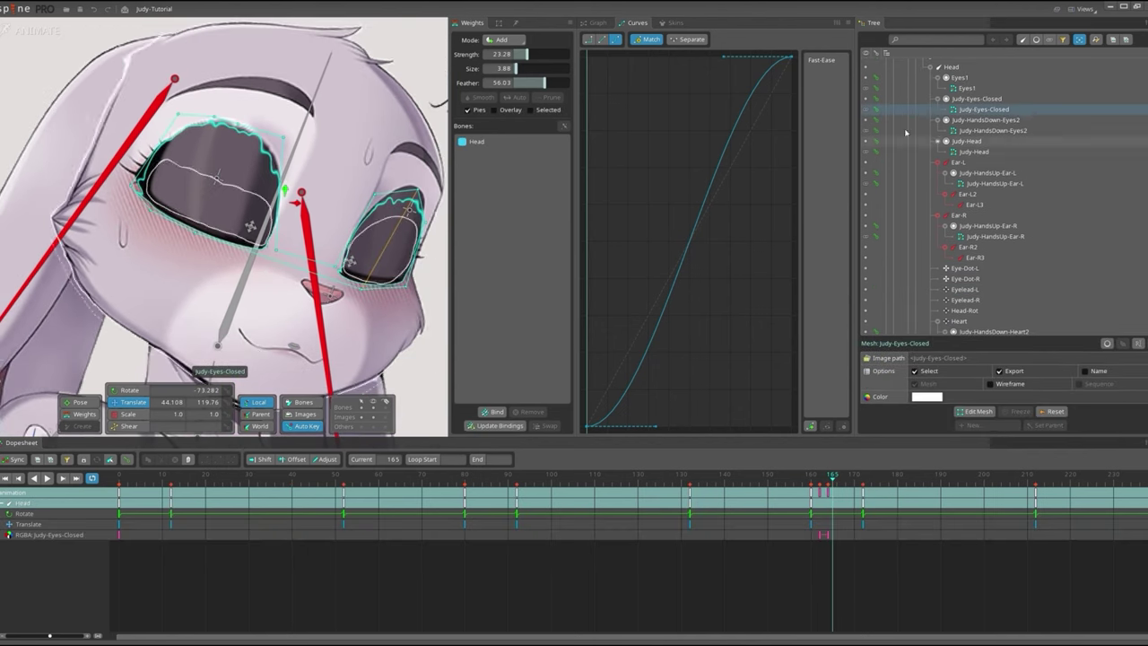
scroll(413, 205, "up", 2)
left_click(417, 211)
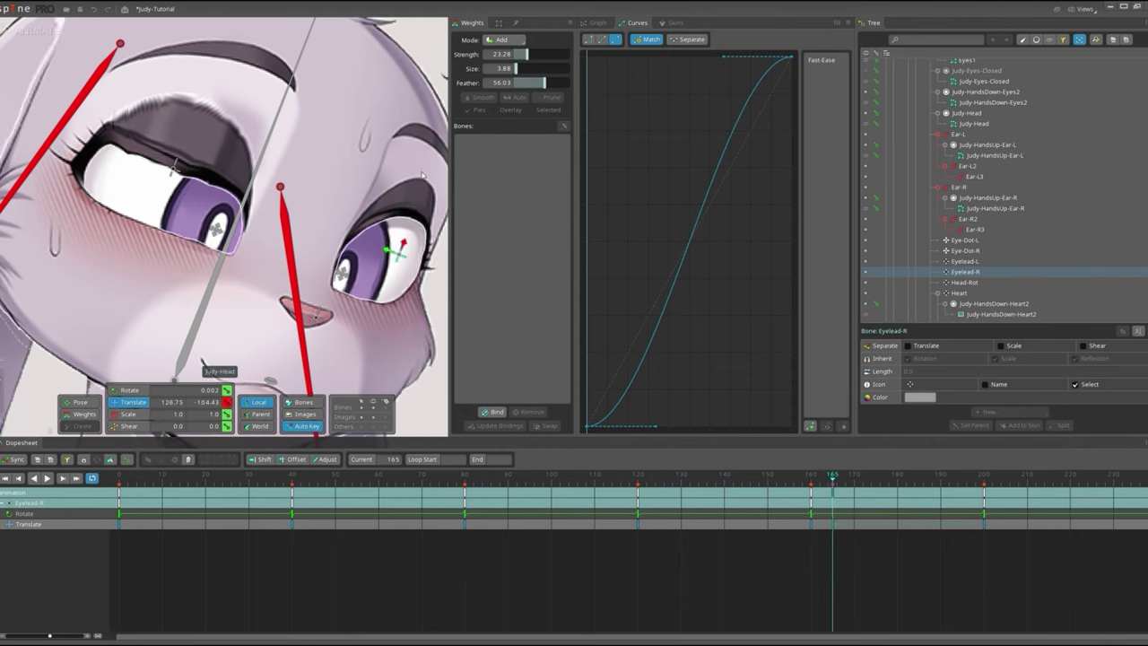
Inspect the Judy-Head mesh vertices in Setup mode's Edit Mesh.
left_click(350, 325)
left_click(33, 31)
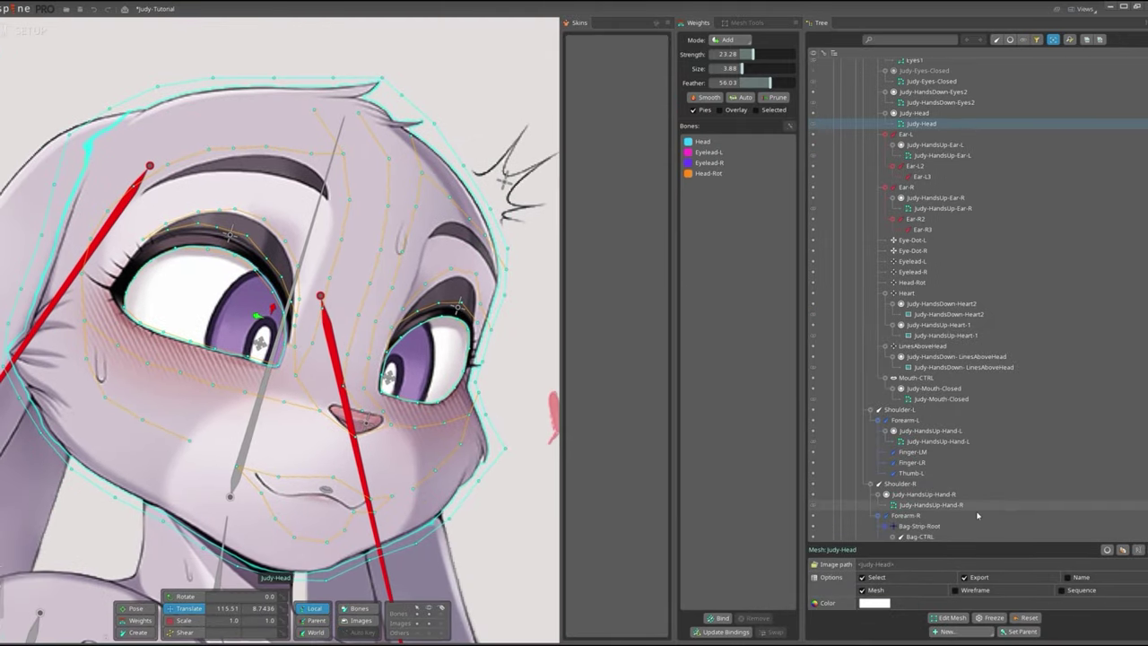
left_click(943, 619)
scroll(350, 296, "up", 5)
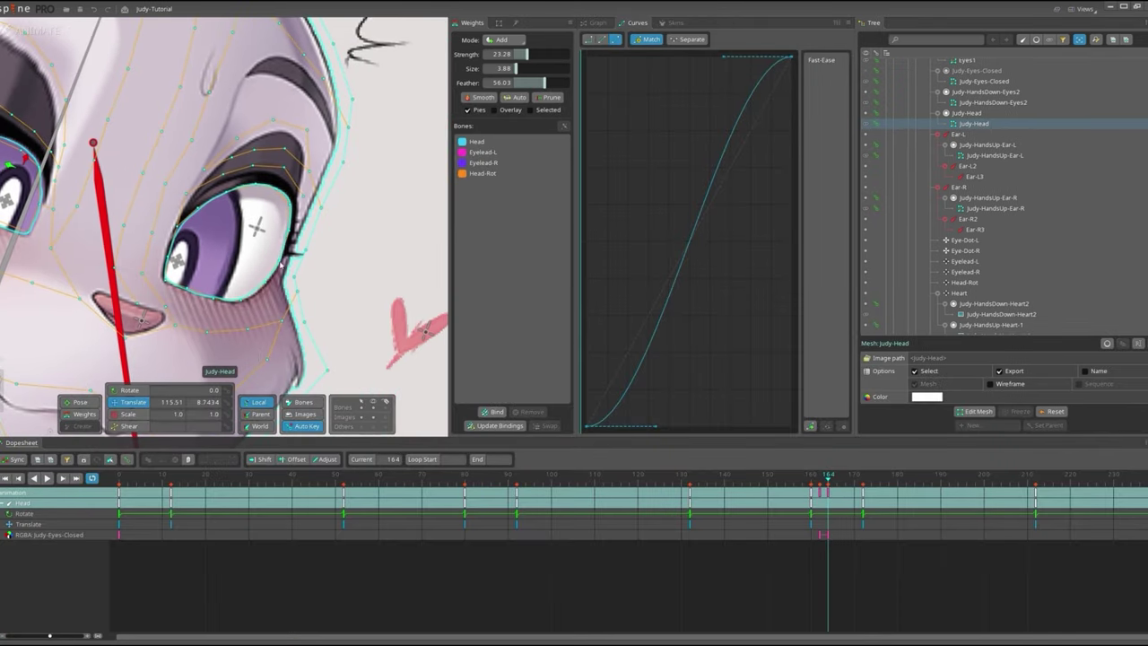
scroll(281, 266, "up", 2)
Paint Eyelead-R weight around the right eye and return to the frame 160 eyelid key.
left_click(281, 266)
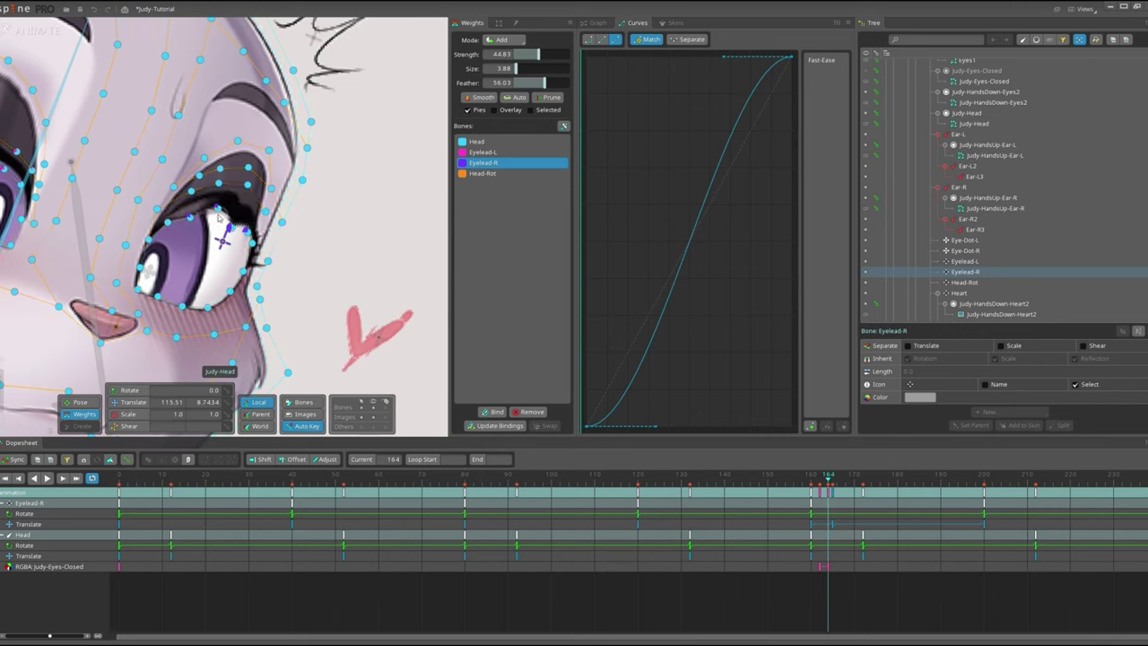
scroll(292, 224, "up", 3)
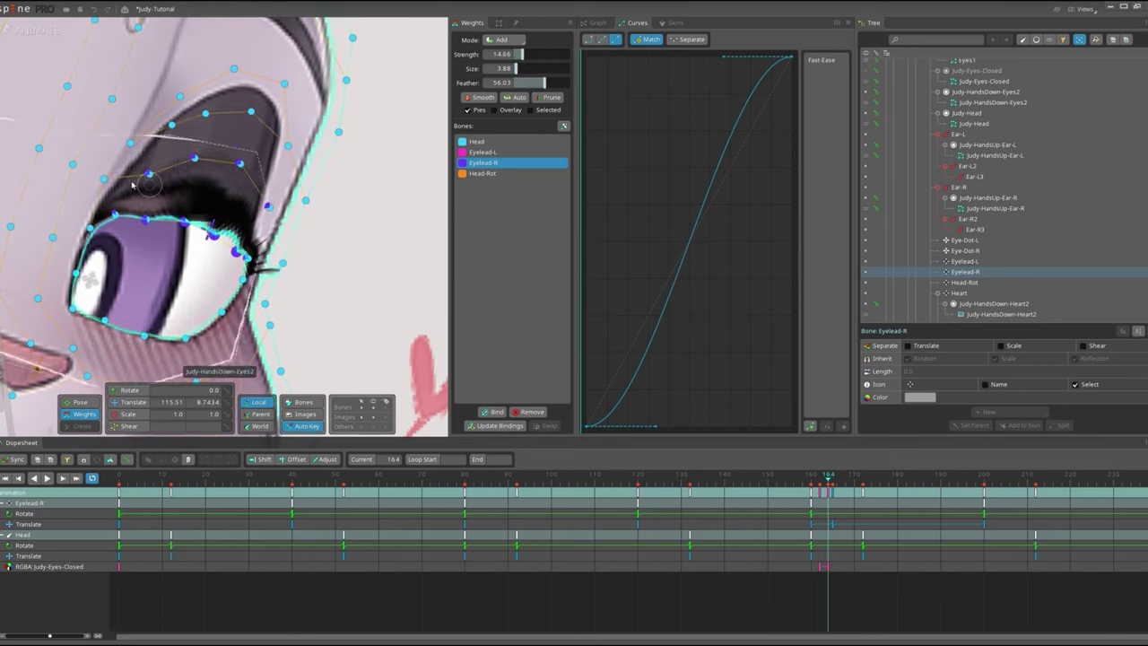
scroll(153, 151, "down", 3)
scroll(154, 150, "down", 2)
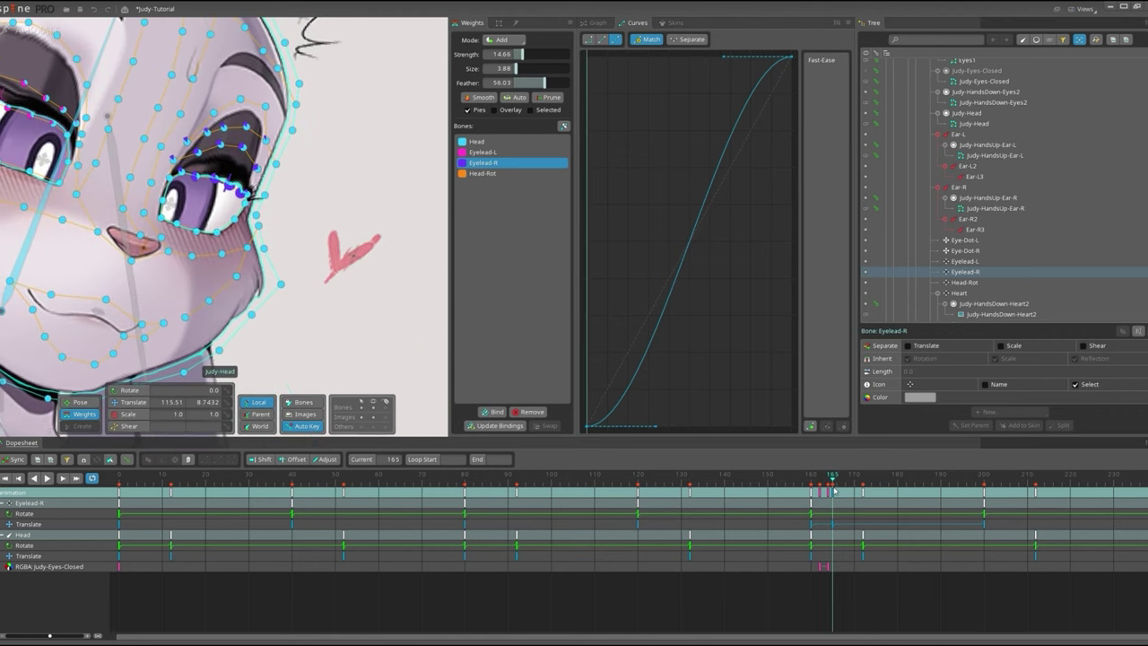
key("v")
scroll(224, 224, "up", 3)
Copy both eyelid bones' frame-160 keys to frame 165 and save.
left_click(965, 261, "ctrl")
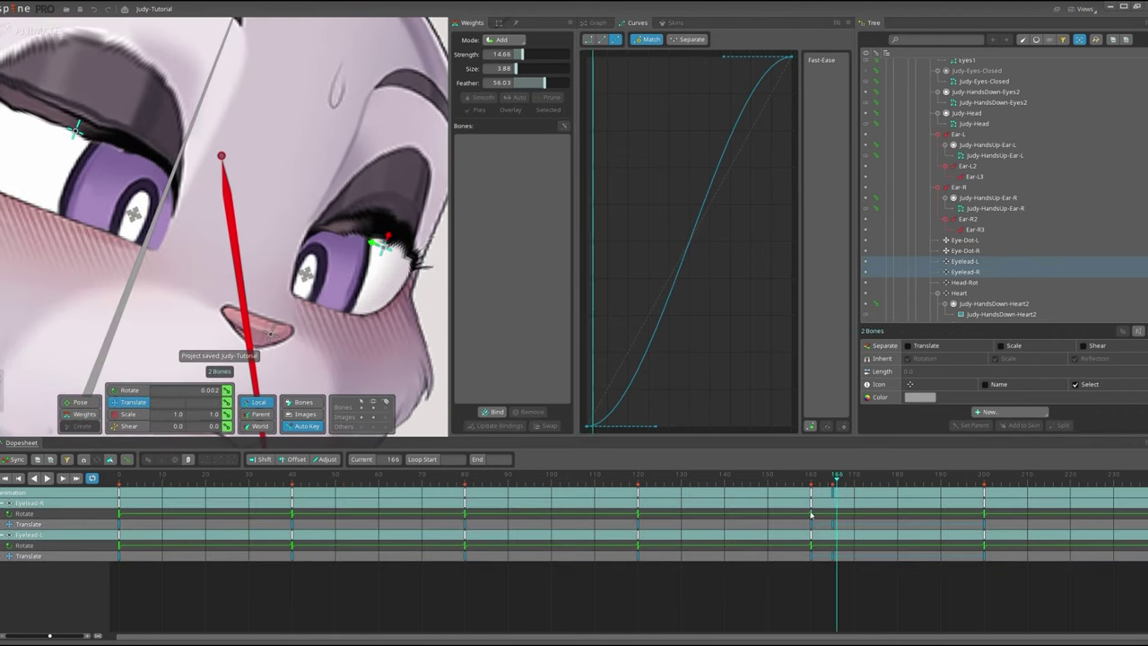
left_click(811, 492)
key("ctrl+c")
left_click(834, 485)
key("ctrl+v")
key("ctrl+s")
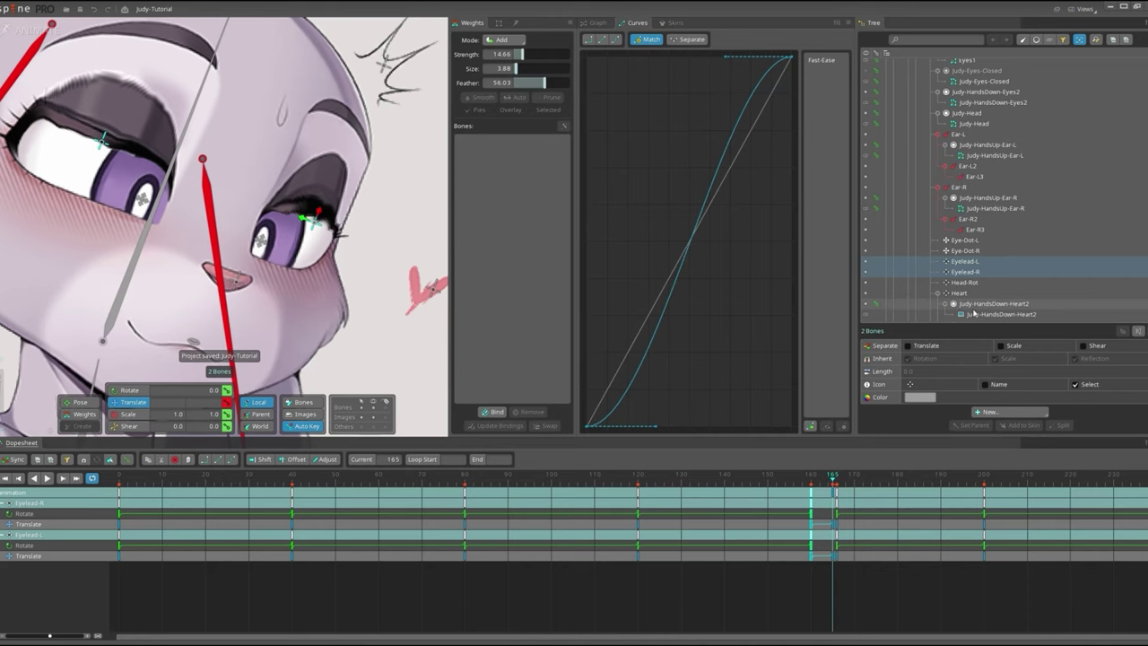
Shift the pasted eyelid keys from frame 165 to frame 164.
scroll(973, 311, "up", 3)
left_click_drag(834, 484, 835, 485)
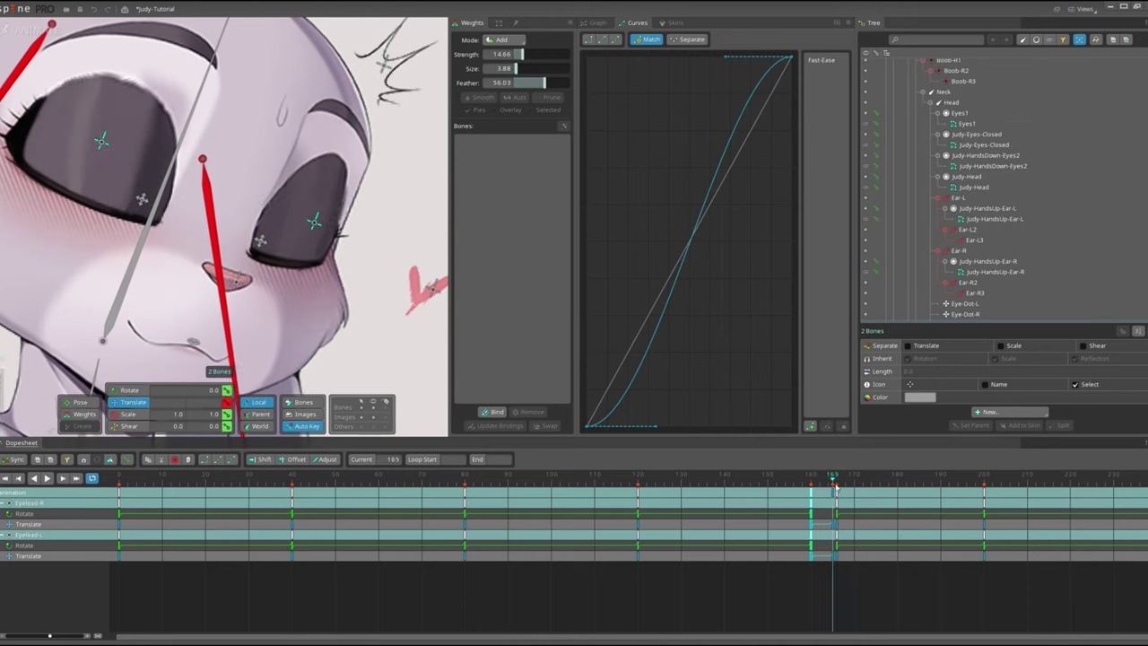
left_click_drag(835, 493, 832, 492)
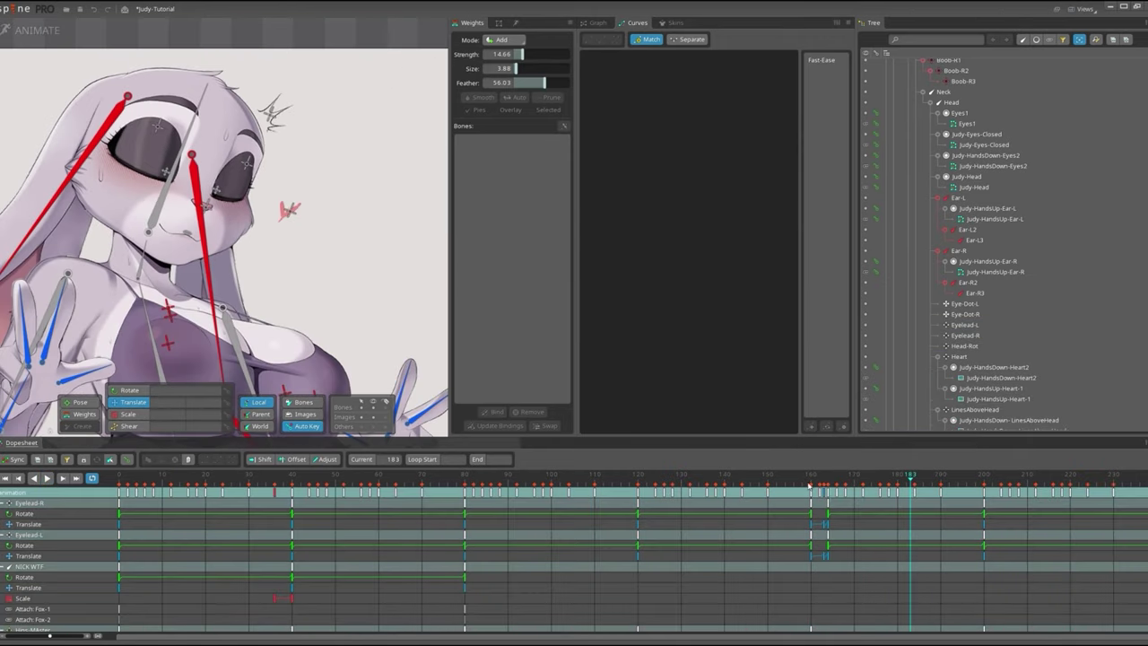
scroll(144, 125, "up", 5)
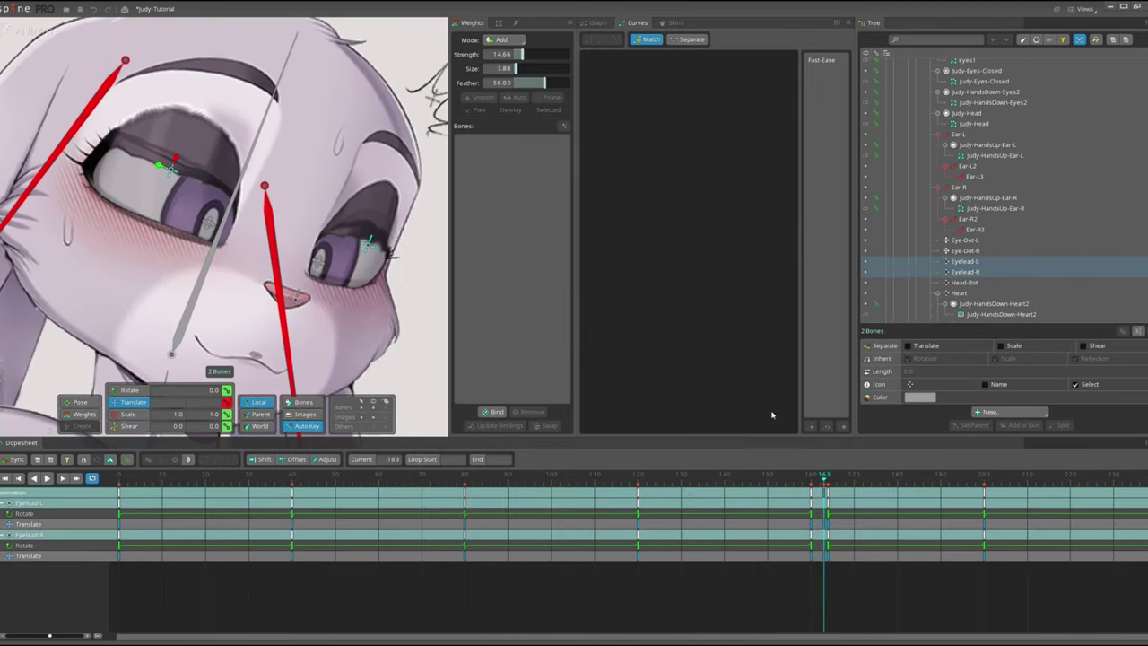
Repeat the eyelid blink keys at frame 182, preview the blinks, and save.
left_click(834, 482)
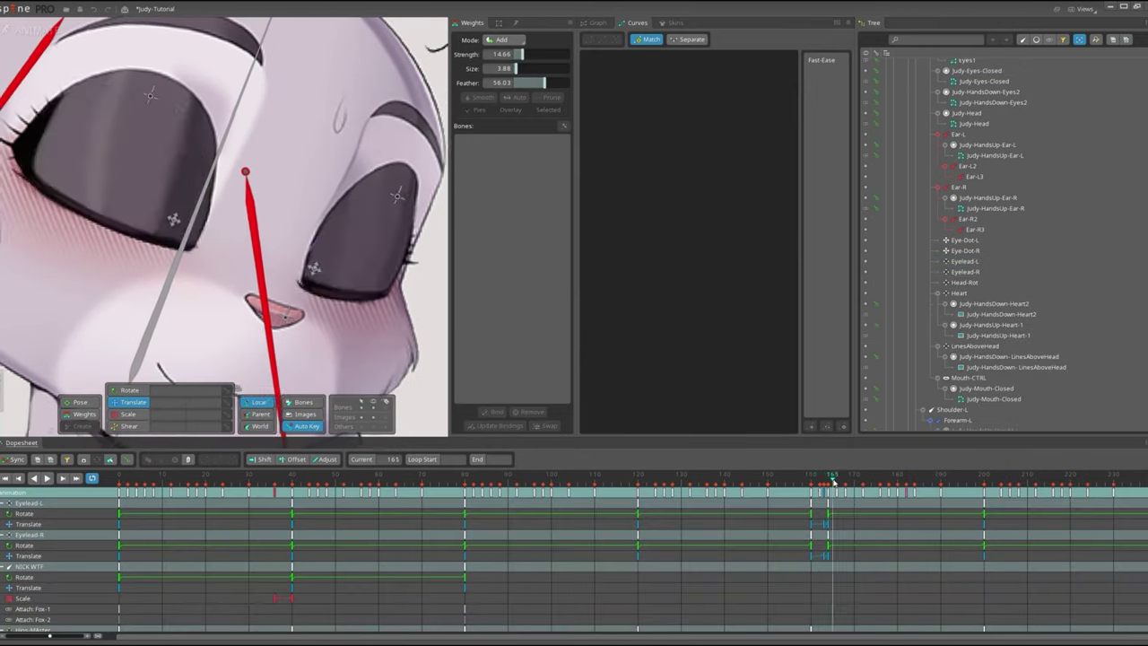
key("ctrl+c")
left_click_drag(834, 482, 907, 509)
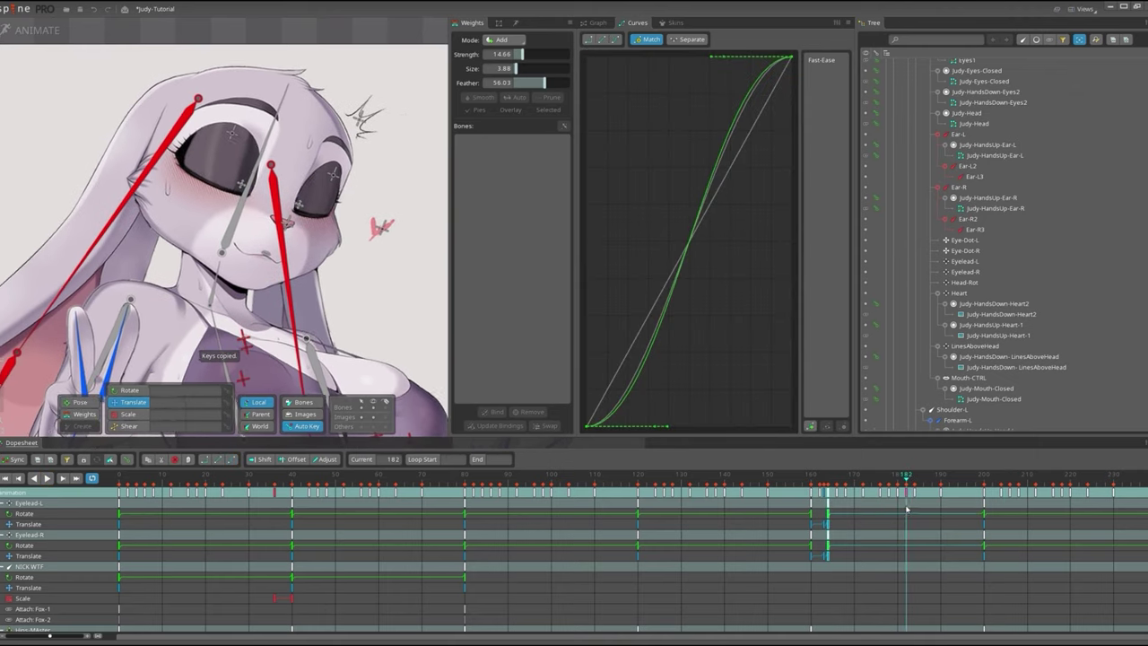
key("ctrl+v")
key("l")
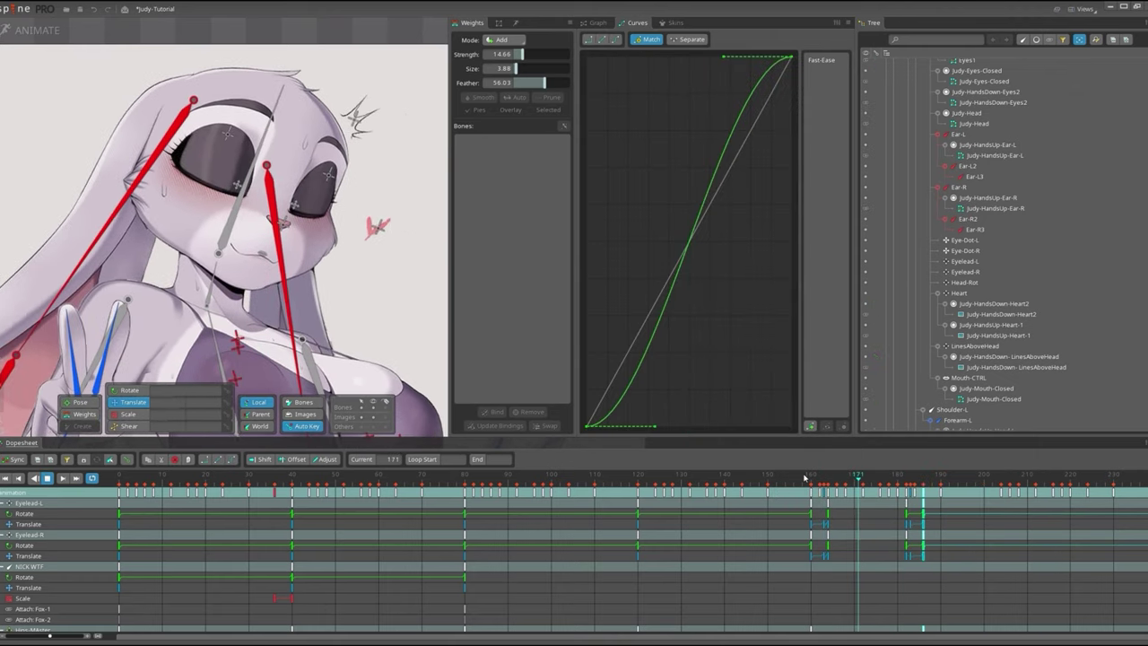
key("ctrl+s")
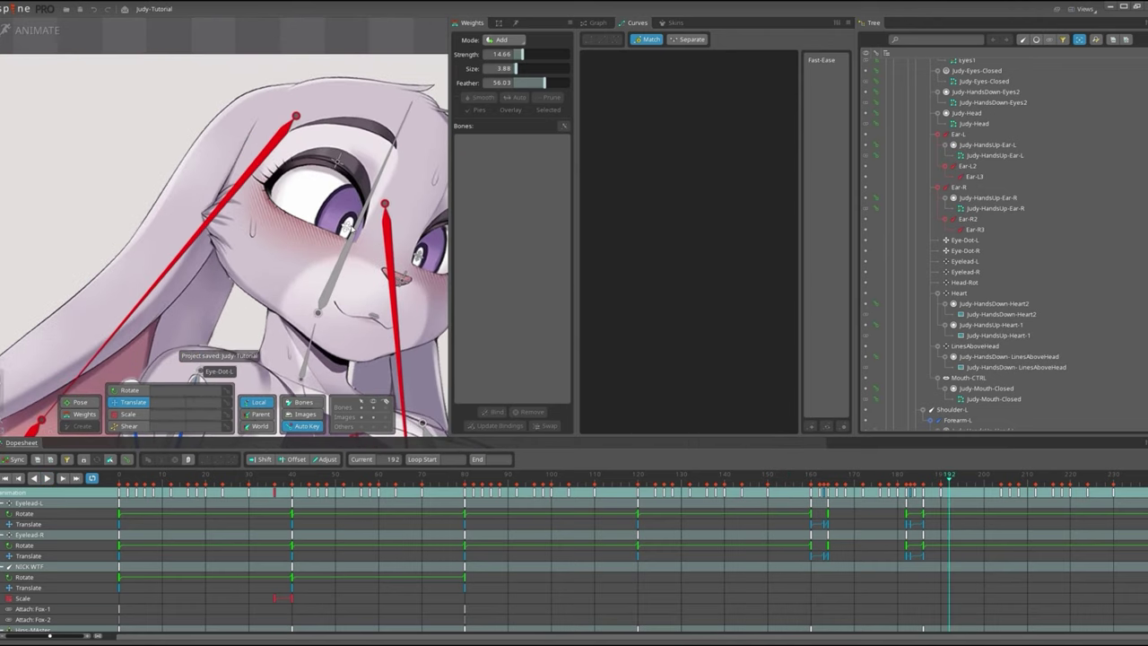
Copy the Eye-Dot-L and Eye-Dot-R keys at frame 188, then scrub back to frame 41.
left_click(348, 229)
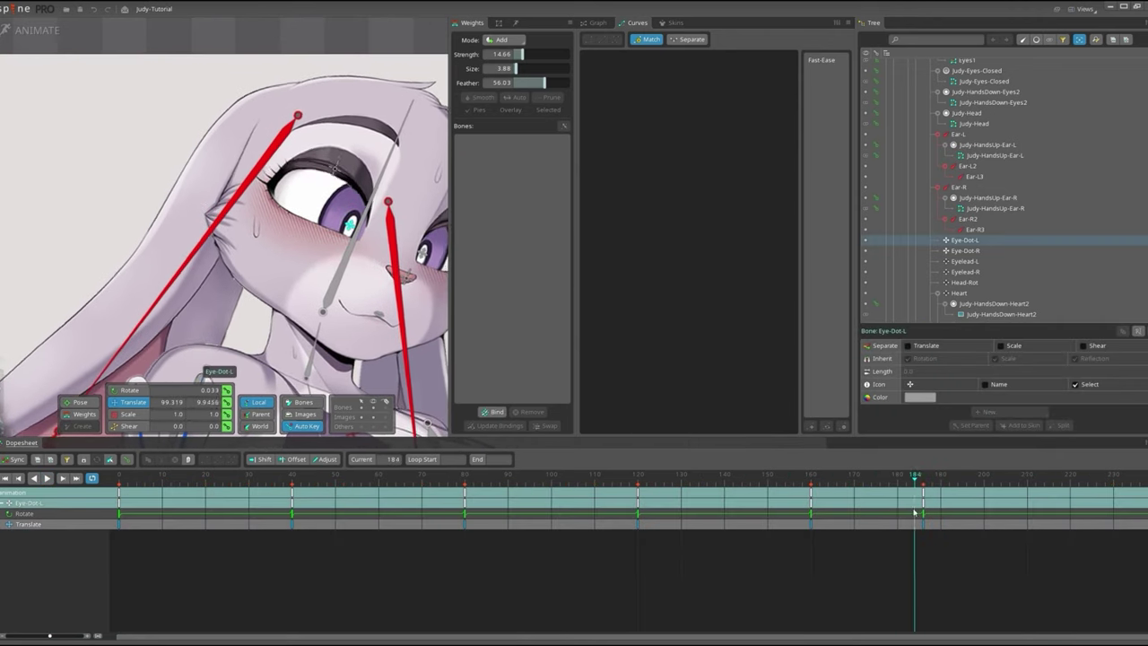
left_click(395, 240, "ctrl")
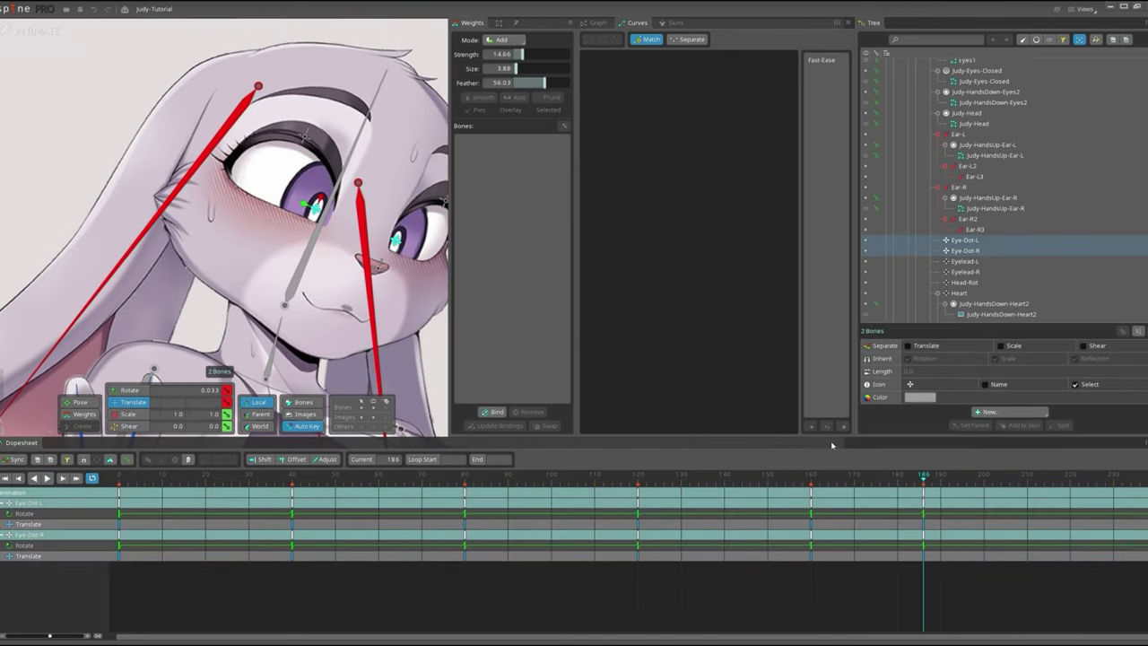
left_click(933, 491)
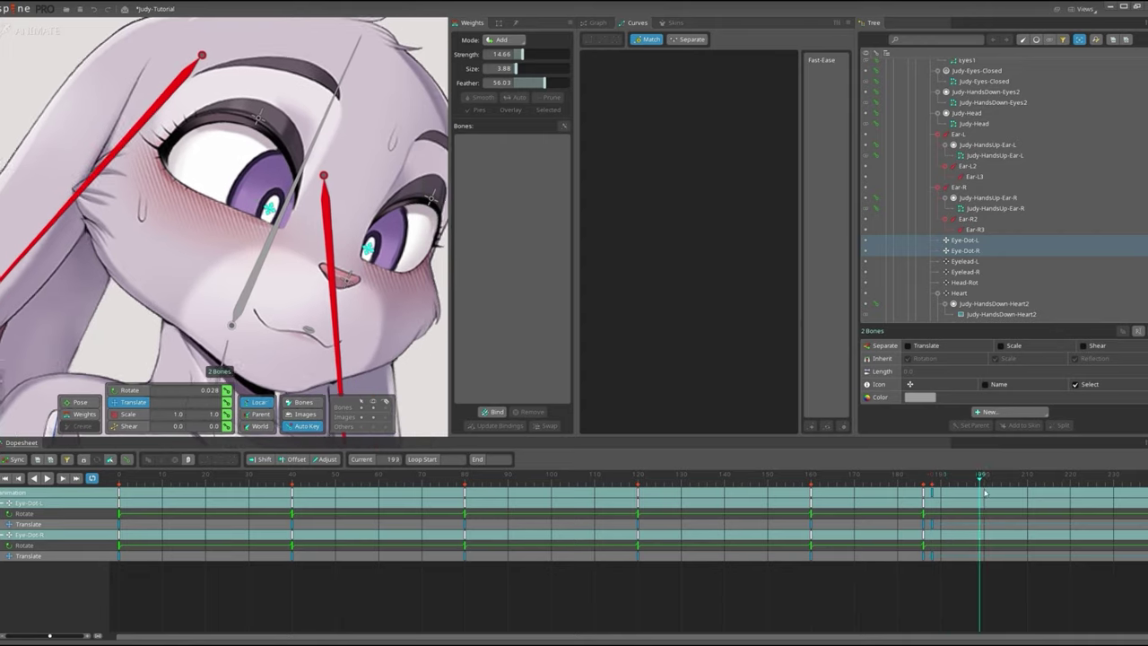
key("ctrl+c")
left_click(1142, 485)
left_click_drag(1142, 484, 309, 485)
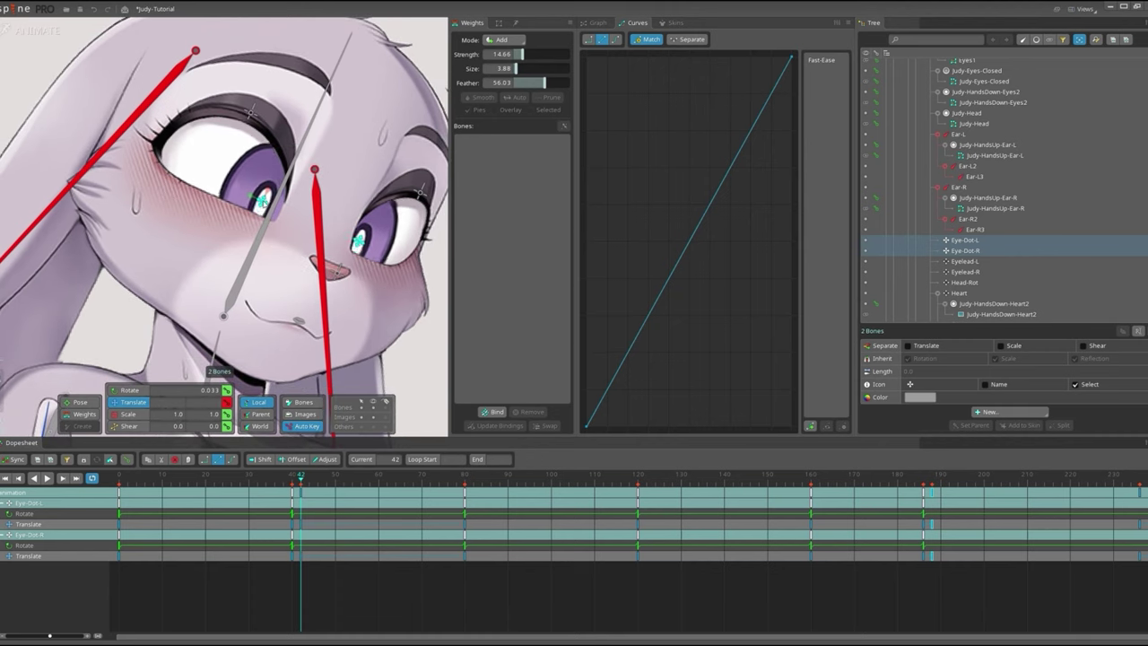
Select the Judy-Head mesh and start painting Head-Rot weights at strength 25.
scroll(126, 95, "down", 5)
left_click(126, 95)
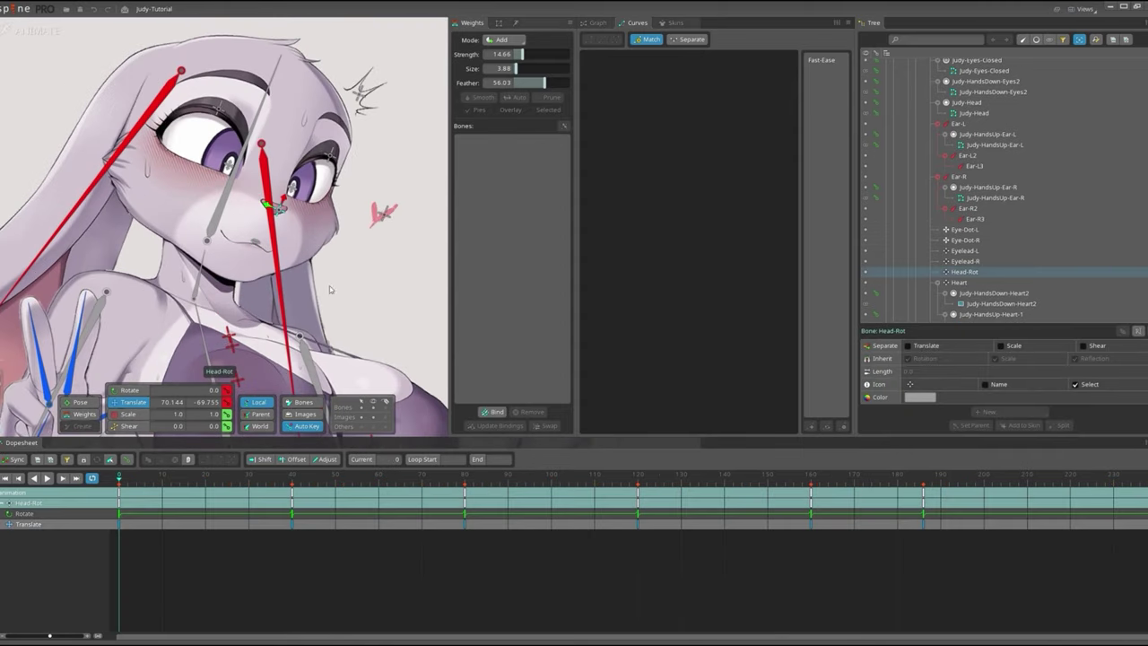
left_click(224, 269)
scroll(224, 269, "up", 2)
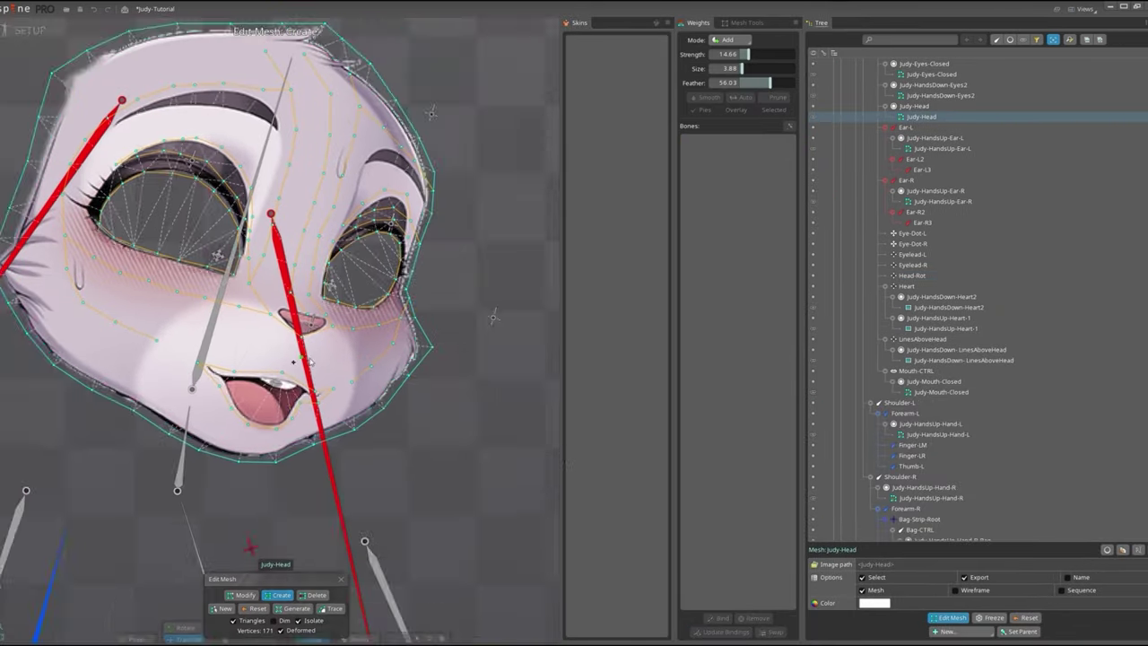
scroll(309, 361, "up", 3)
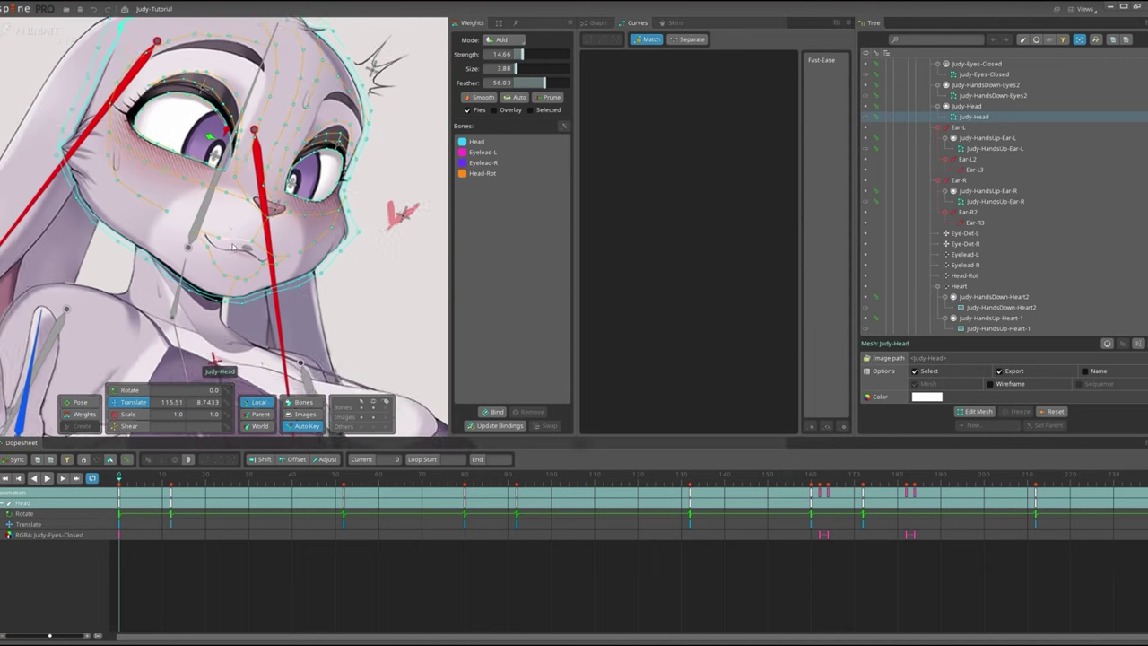
left_click(81, 414)
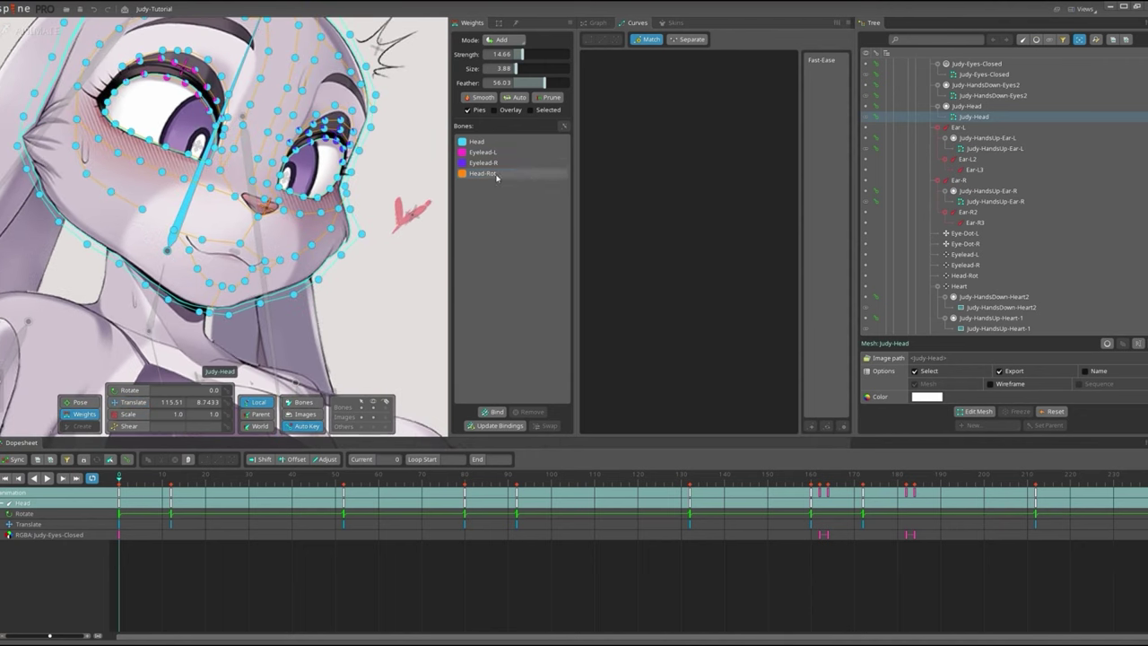
left_click(496, 177)
left_click_drag(523, 54, 527, 54)
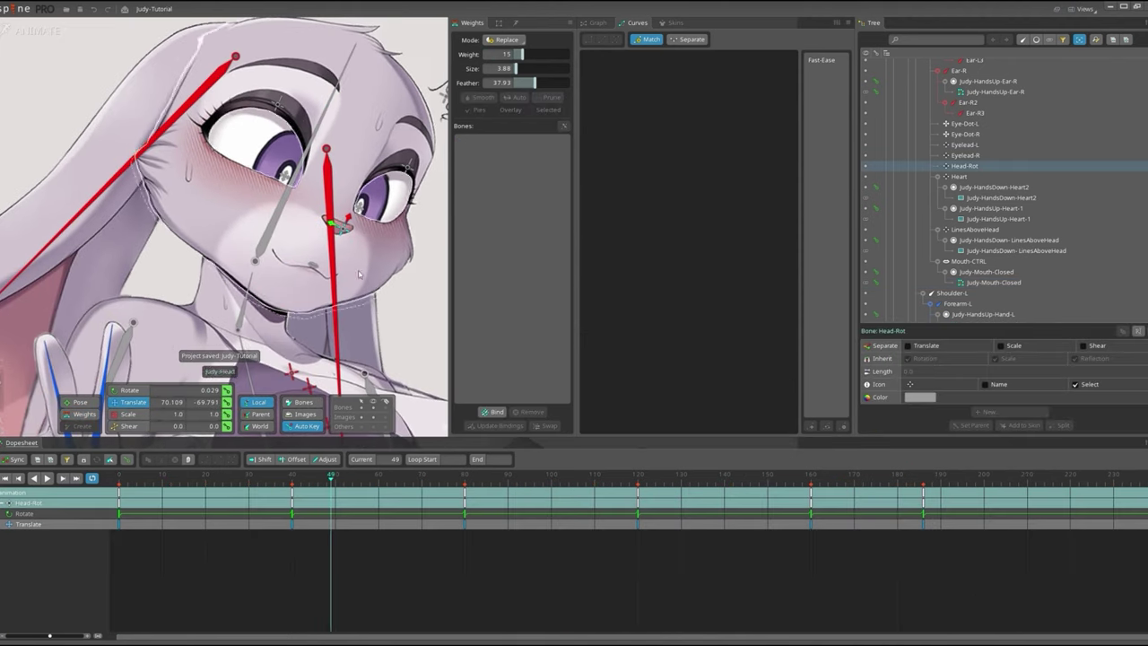
Move Head-Rot to test the face deformation, then save the project.
left_click_drag(298, 251, 302, 249)
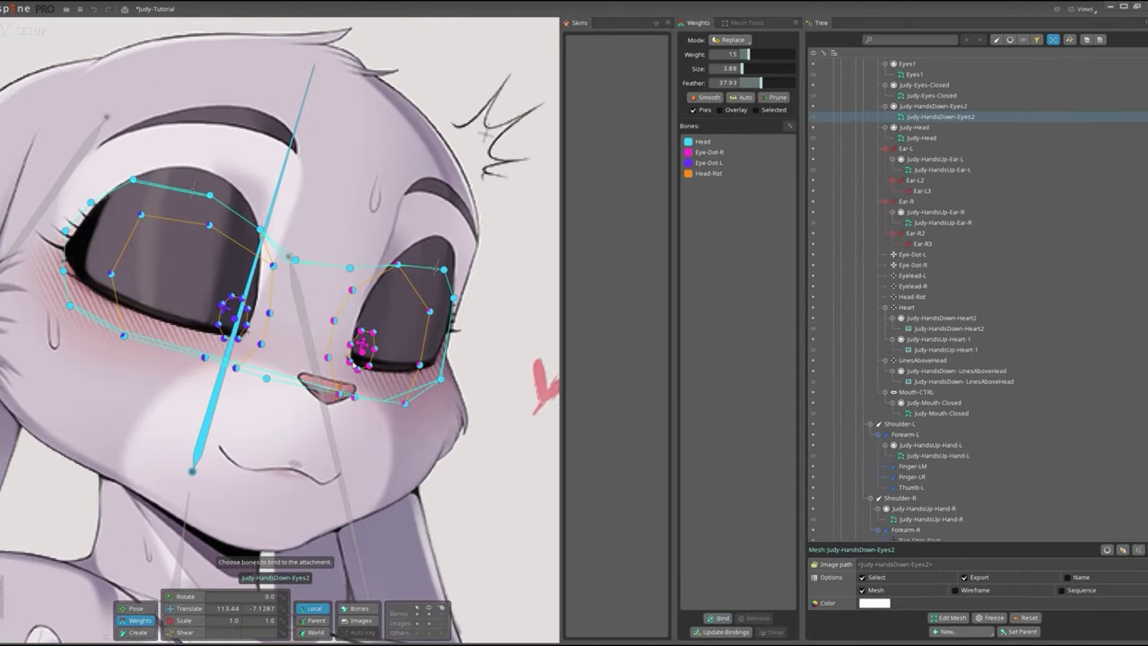
left_click(269, 262)
scroll(240, 252, "down", 2)
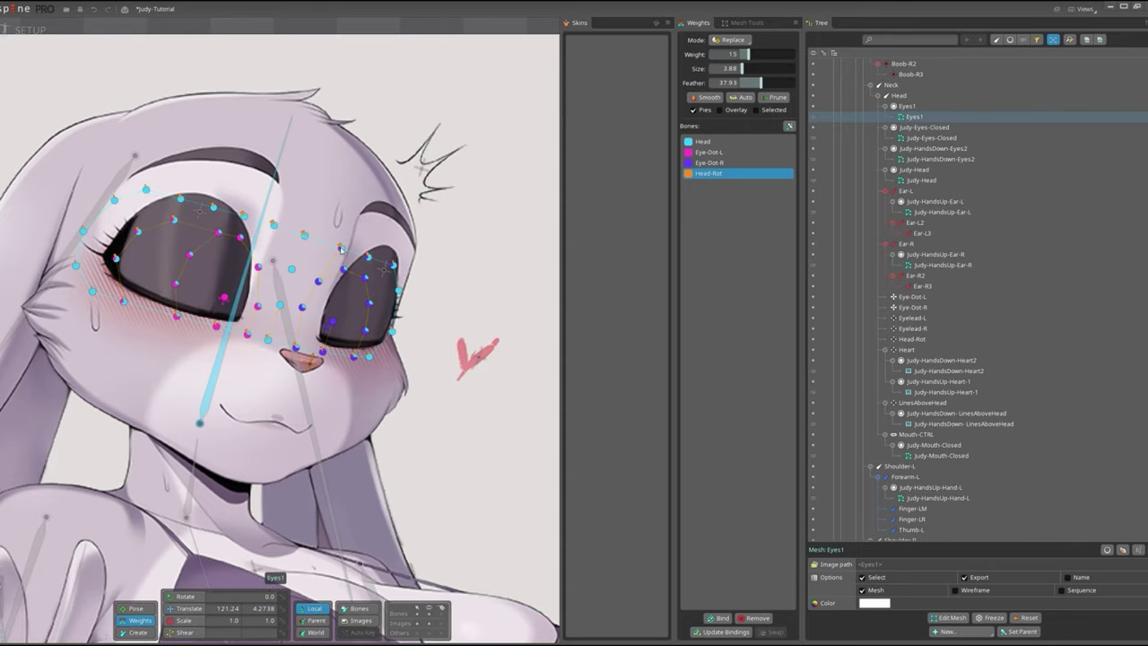
key("ctrl+s")
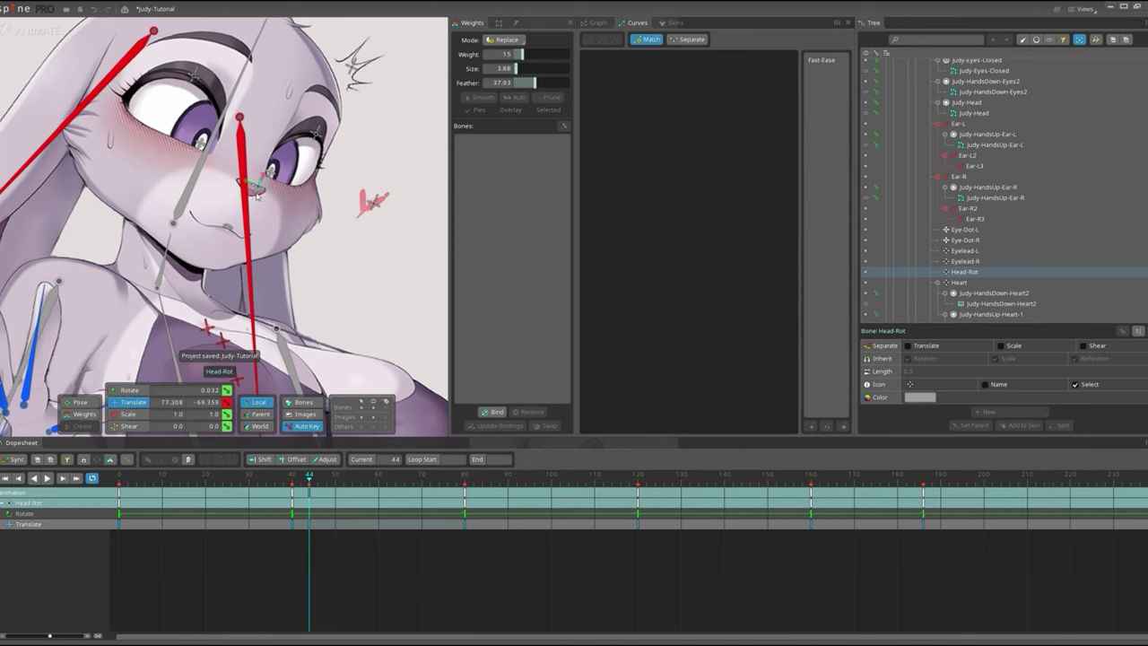
Check the vertex weights of the Judy-HandsDown-Eyes2 eye mesh in the setup pose.
left_click(465, 485)
left_click(638, 475)
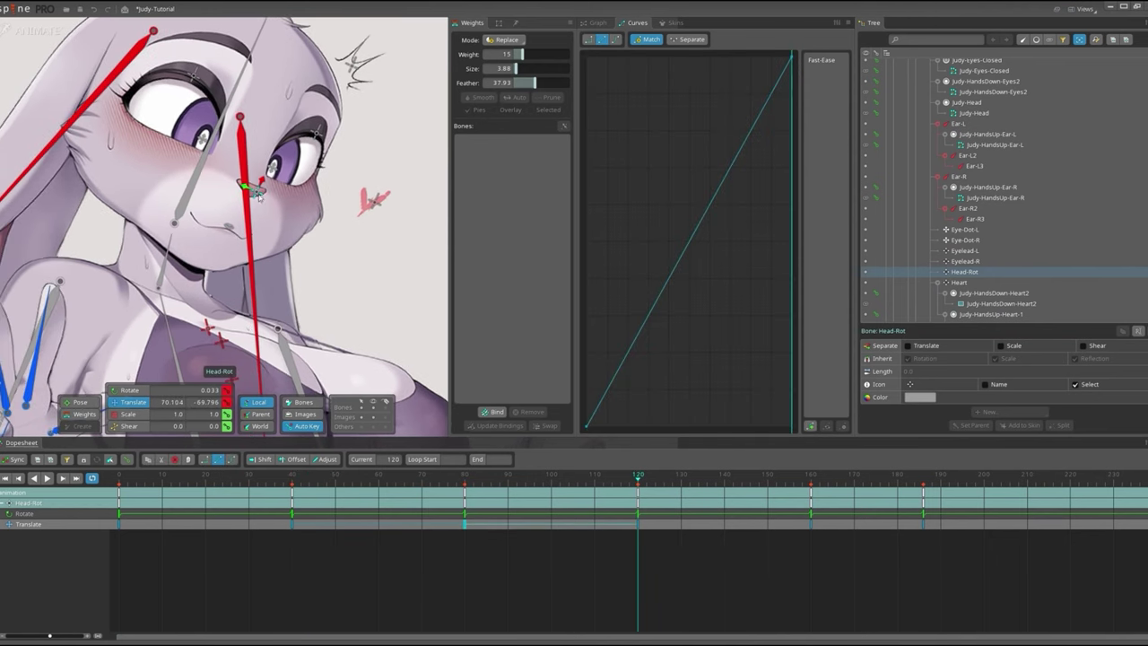
left_click(200, 166)
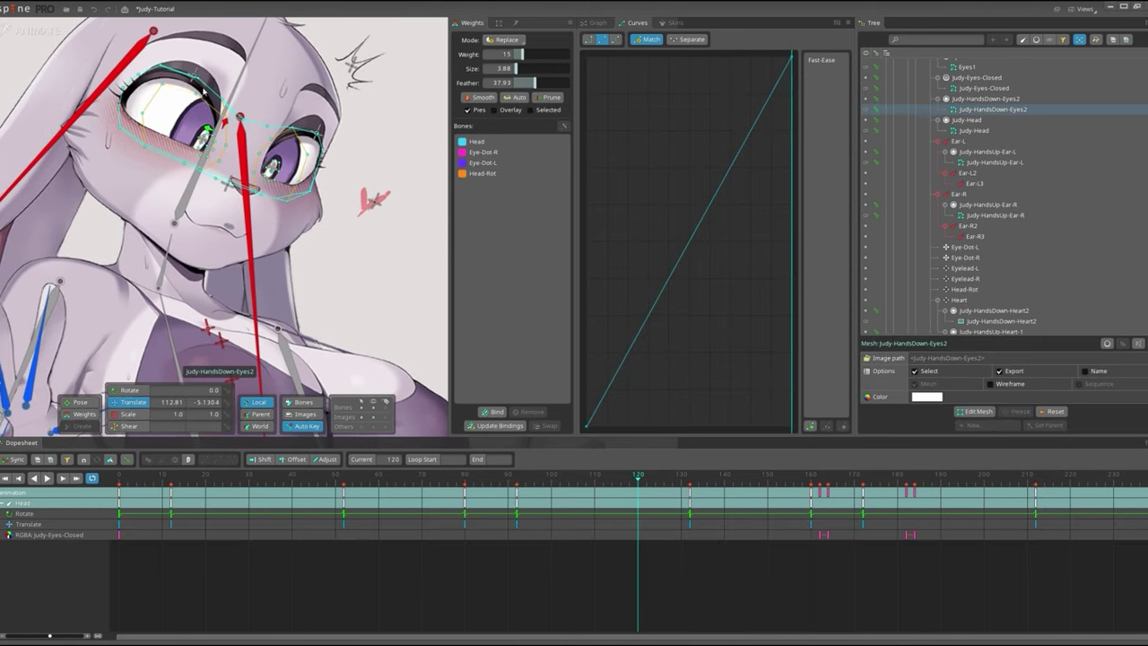
left_click(34, 31)
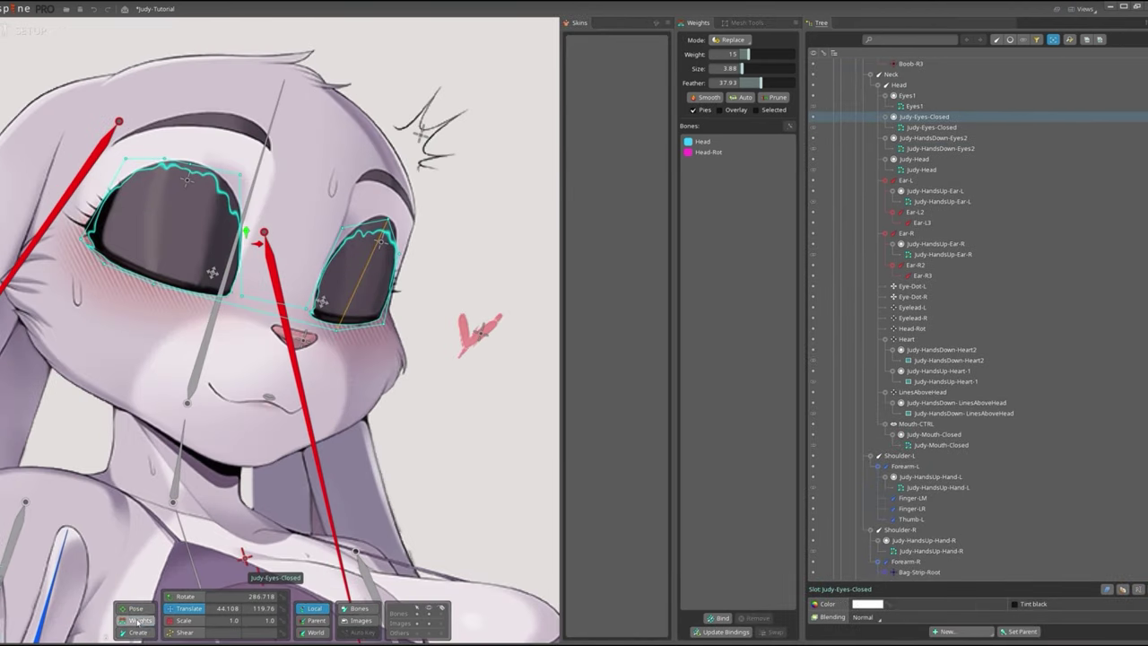
left_click(137, 619)
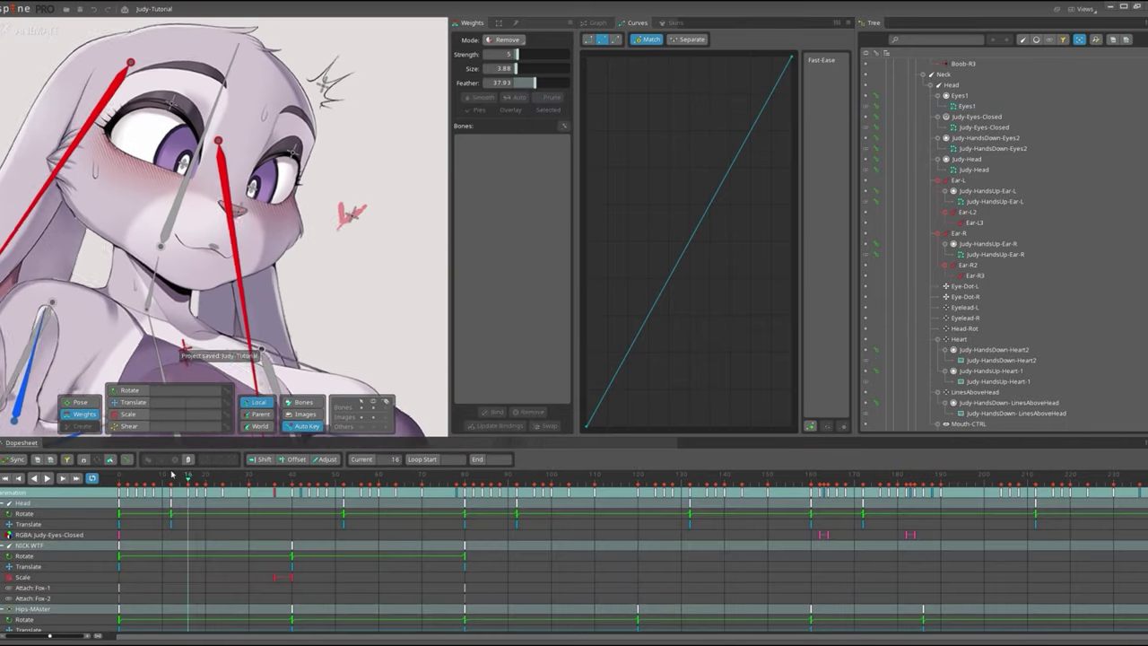
Scrub to frame 186, select the Head-Rot bone to view its keys, and save.
left_click_drag(172, 474, 924, 473)
key("v")
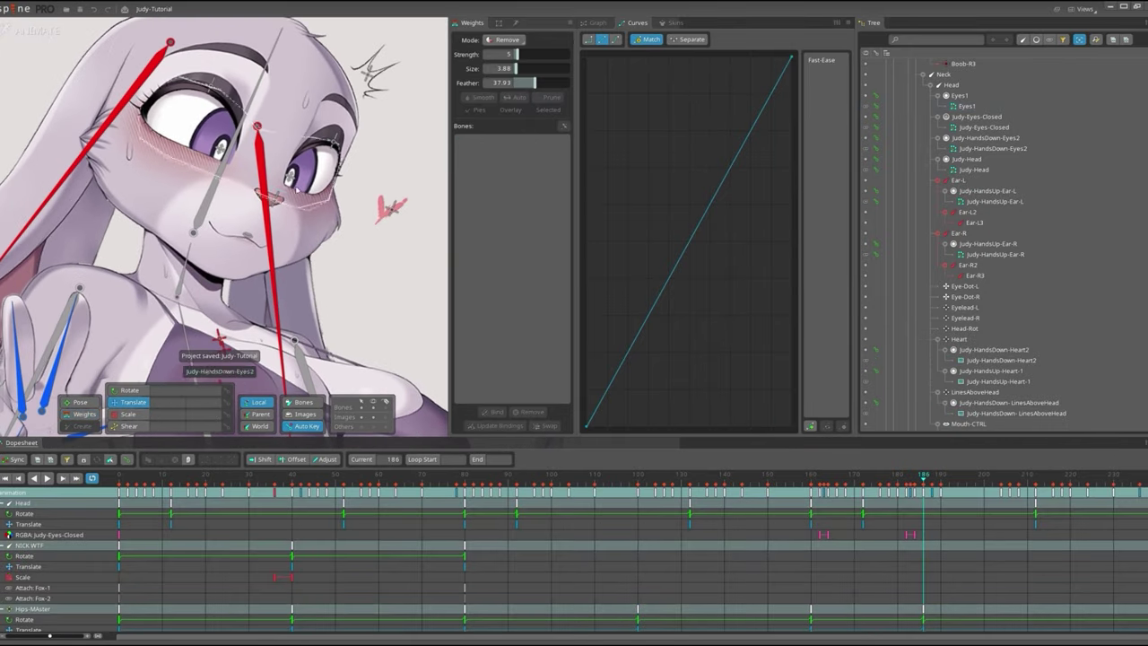
left_click(296, 177)
scroll(241, 179, "down", 3)
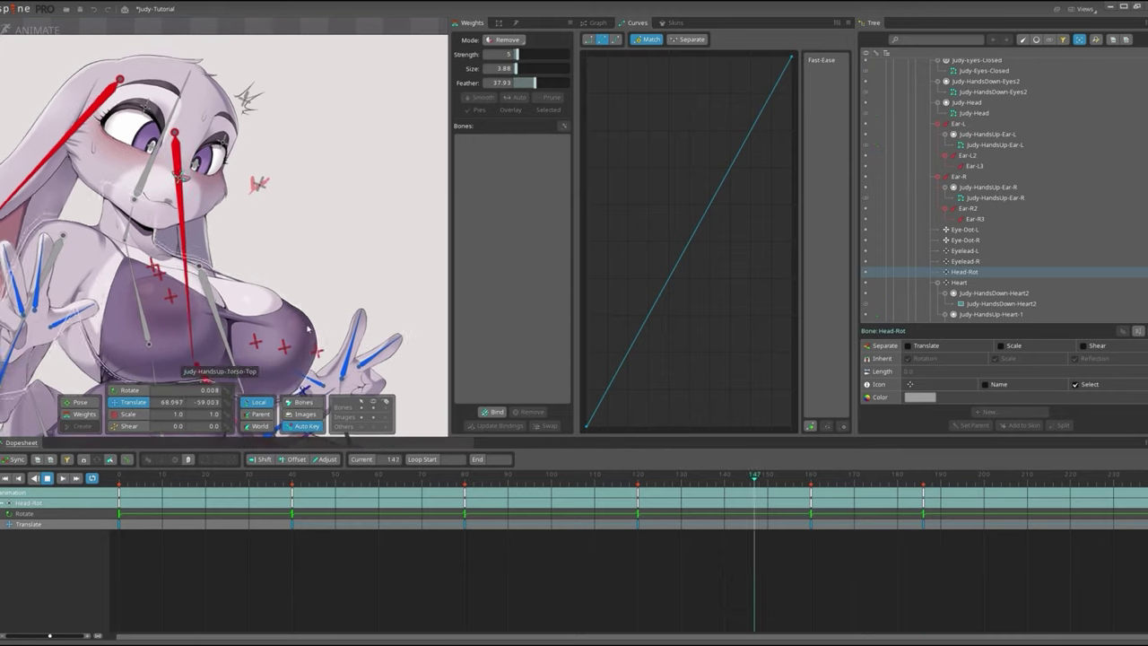
key("ctrl+s")
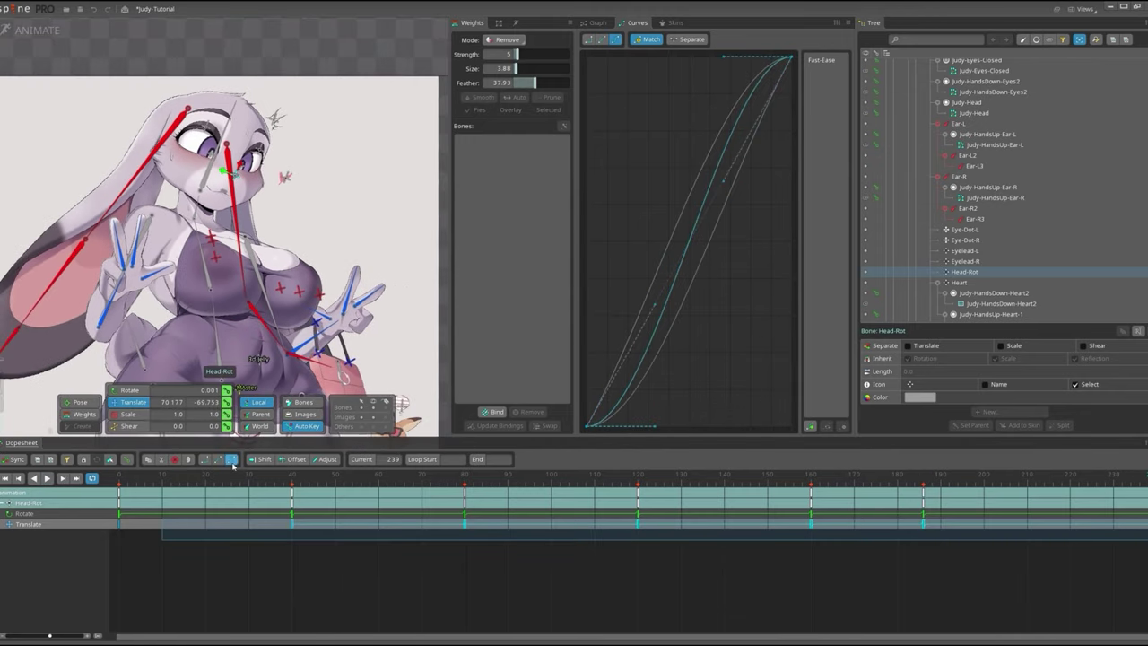
Test-move the frame-186 keys toward frame 200, undo the move, and save.
key("Escape")
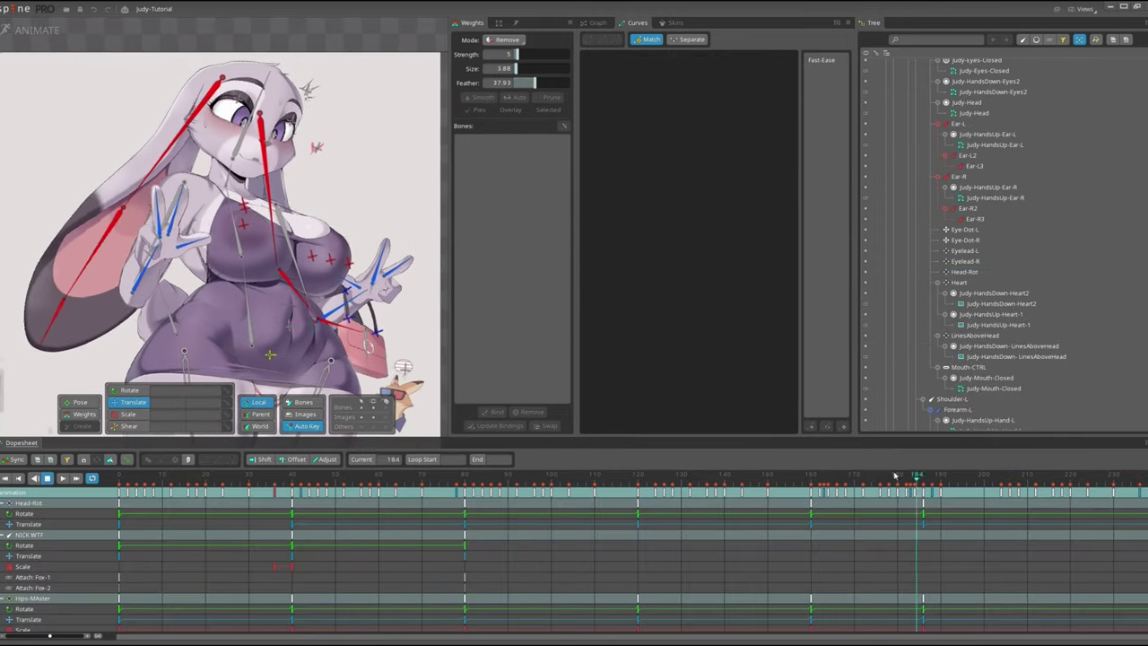
scroll(282, 330, "down", 1)
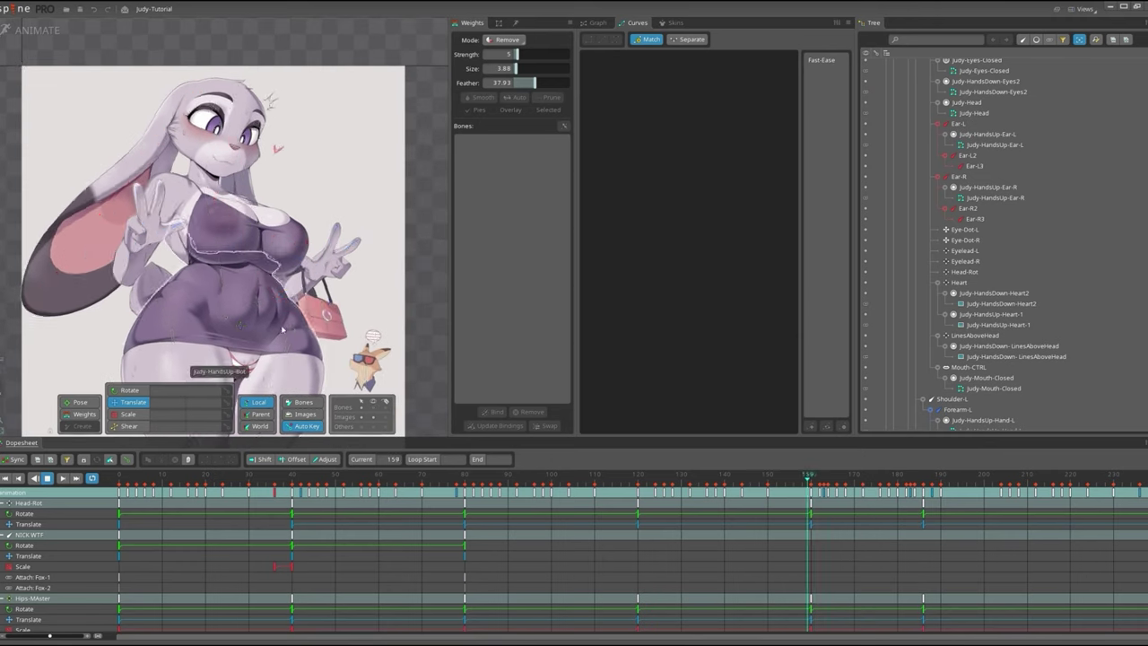
scroll(283, 330, "down", 1)
key("ctrl+s")
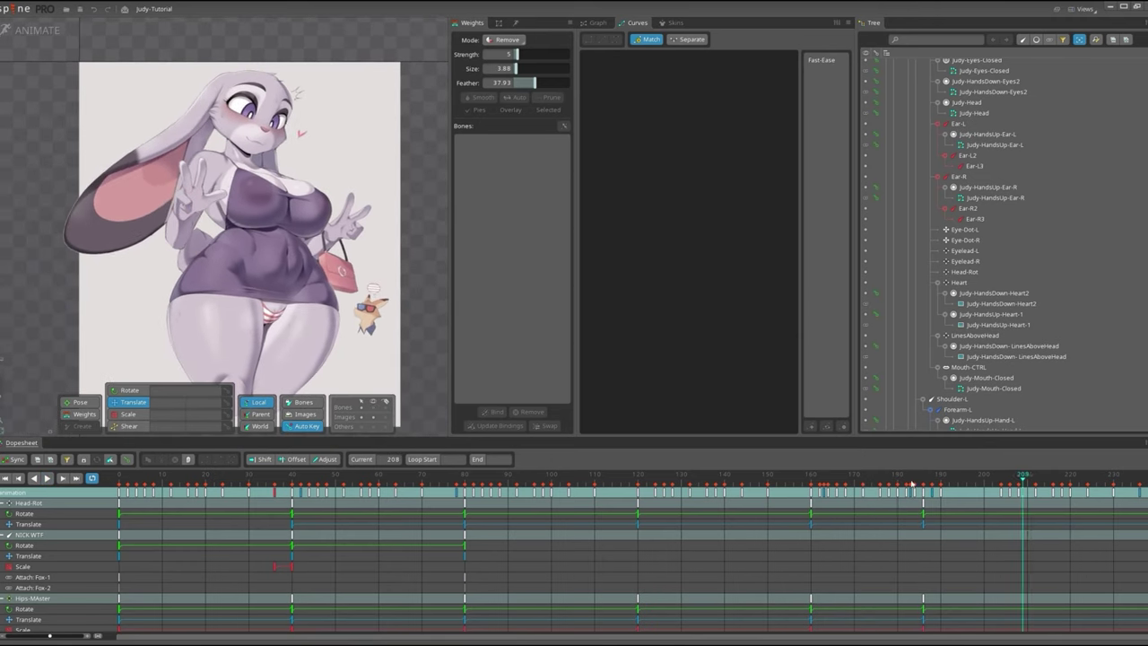
scroll(911, 492, "down", 2)
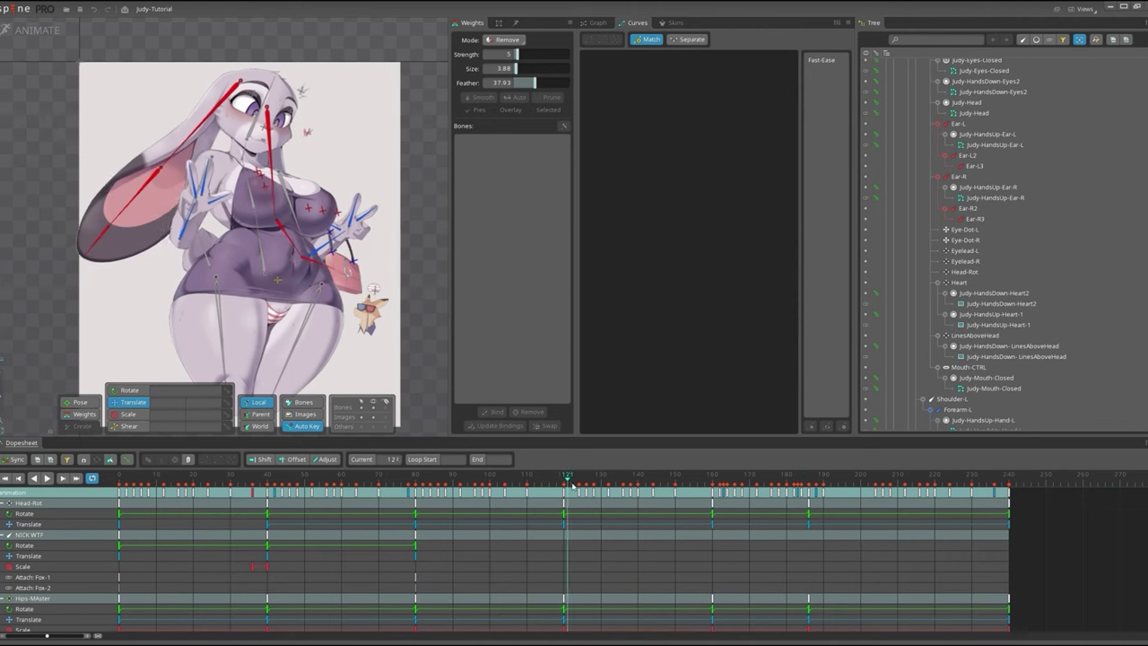
left_click(810, 503)
key("ctrl+s")
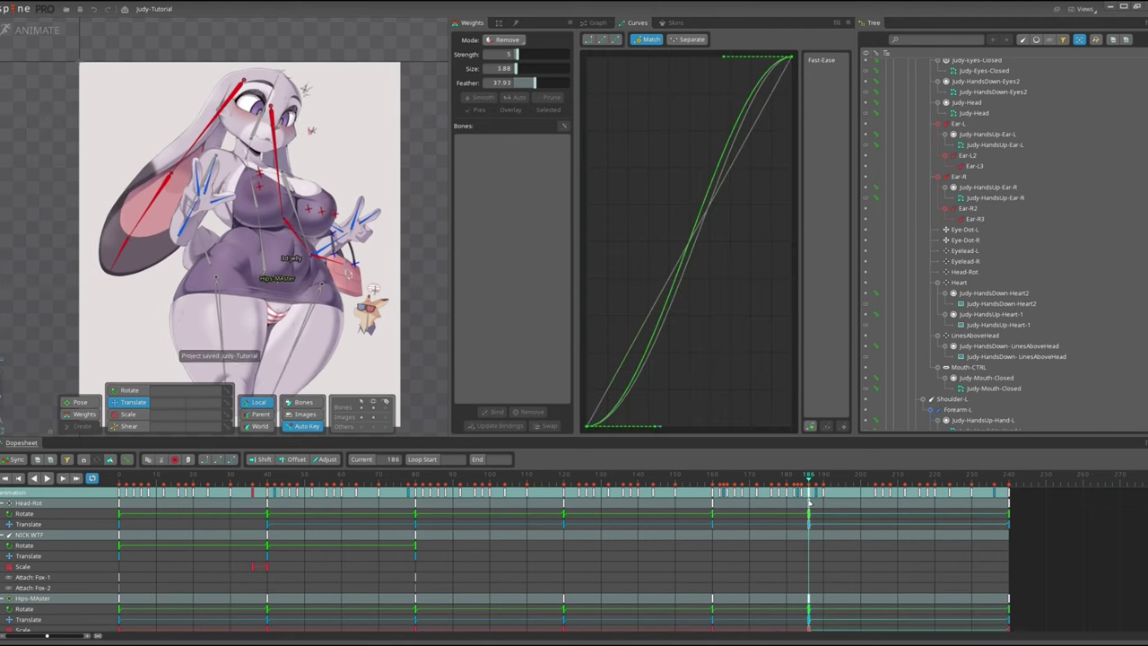
left_click_drag(810, 492, 861, 491)
key("ctrl+z")
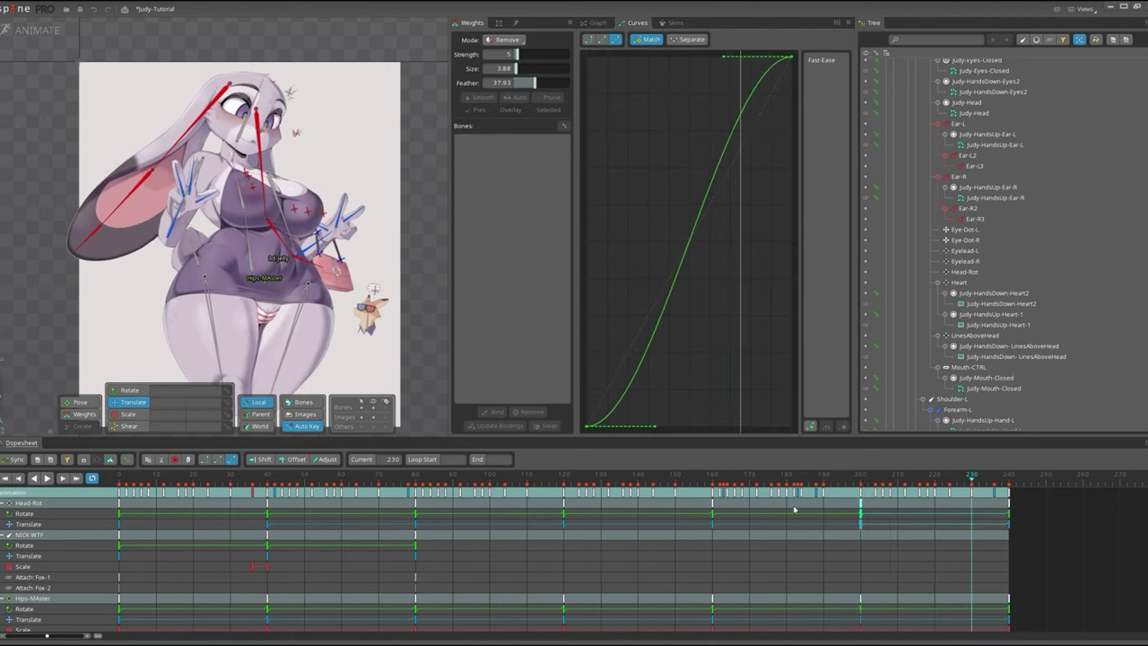
scroll(269, 224, "up", 3)
key("ctrl+s")
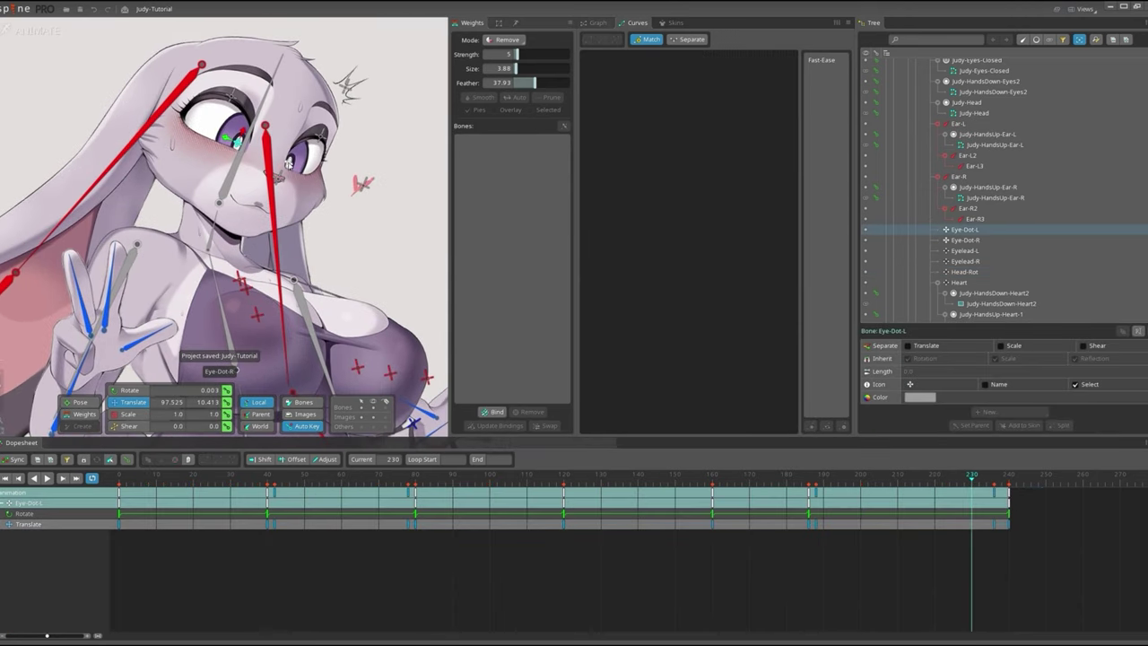
Inspect the keys of the Head, Eyelead-L, Eyelead-R and Hips-MAster bones, and save.
left_click(297, 160)
scroll(292, 161, "up", 2)
left_click(965, 260, "ctrl")
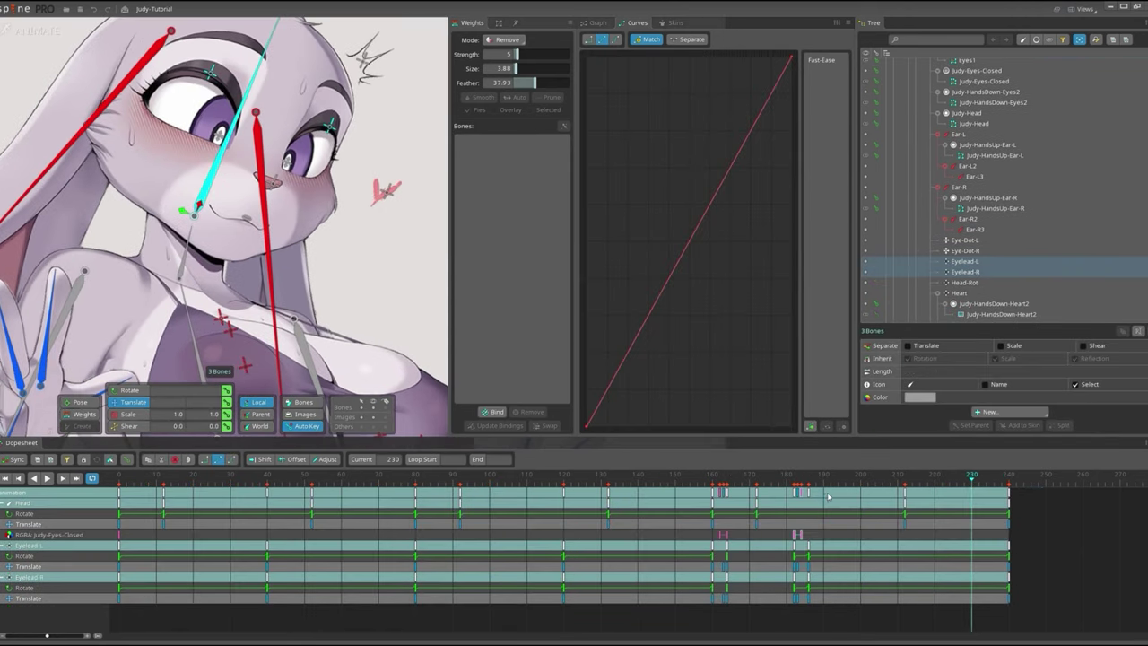
left_click(47, 479)
scroll(318, 305, "down", 3)
scroll(319, 305, "down", 4)
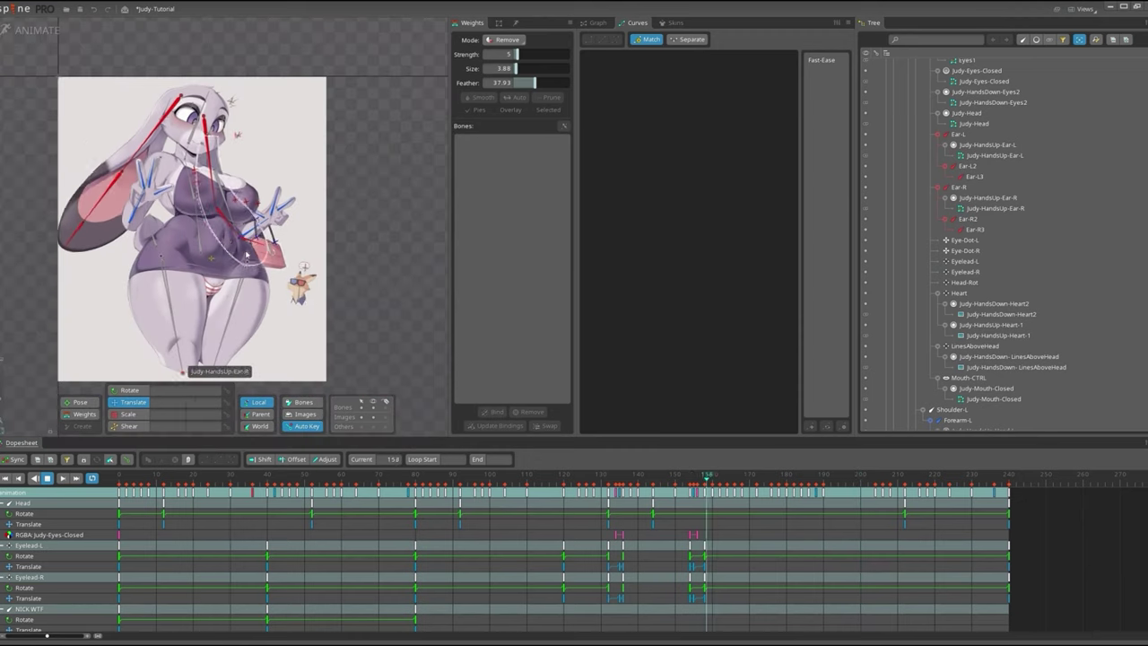
scroll(270, 224, "up", 3)
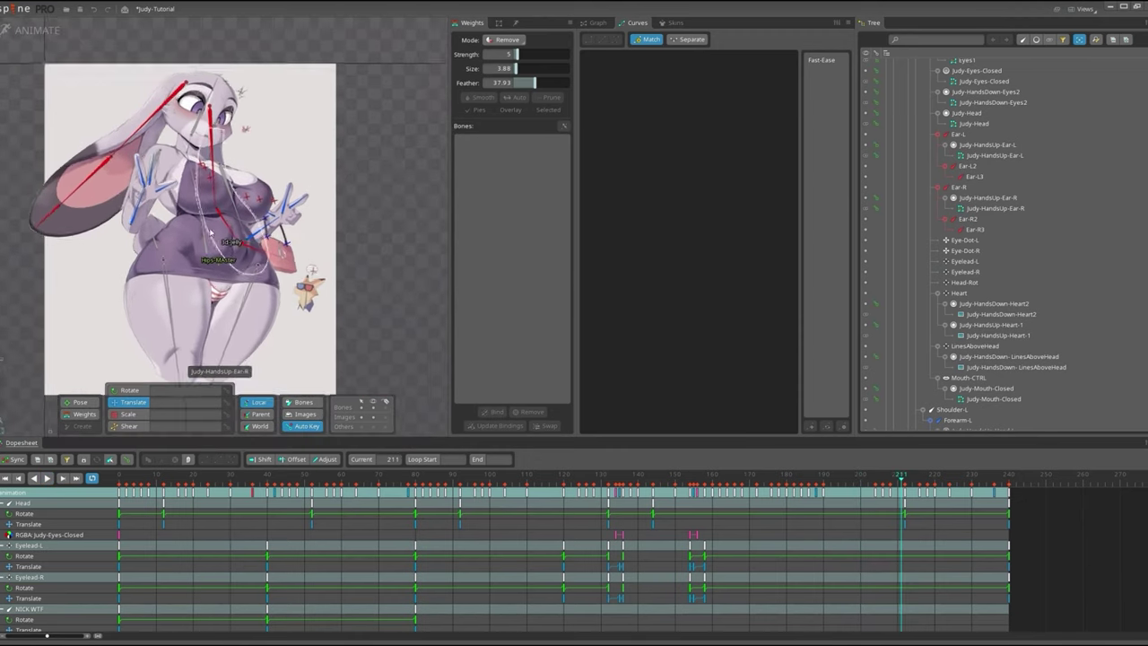
left_click(150, 204)
scroll(150, 203, "down", 2)
key("ctrl+s")
Clear the bone selection, stop playback, and box-select the animation's opening keys.
key("Escape")
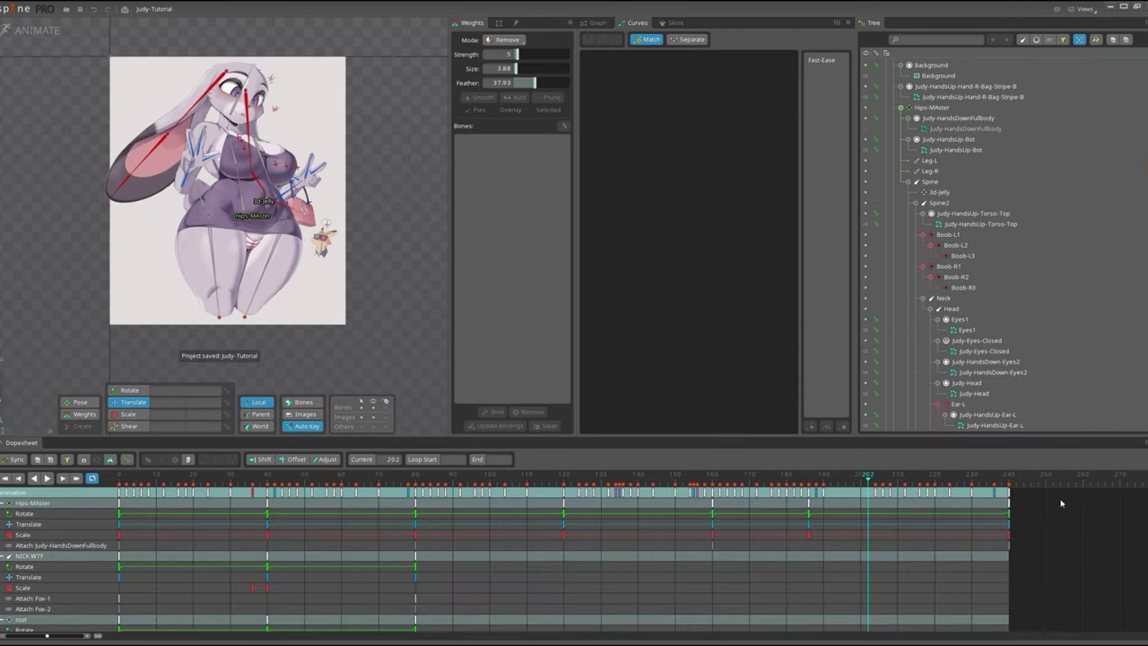
scroll(150, 203, "up", 3)
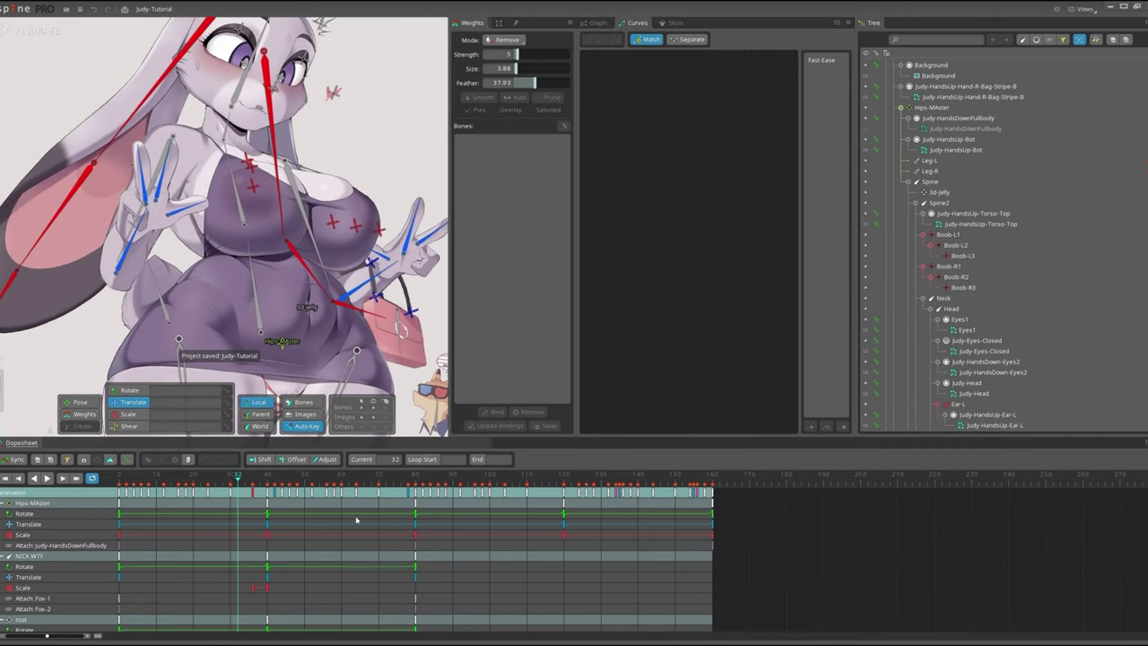
left_click(306, 532)
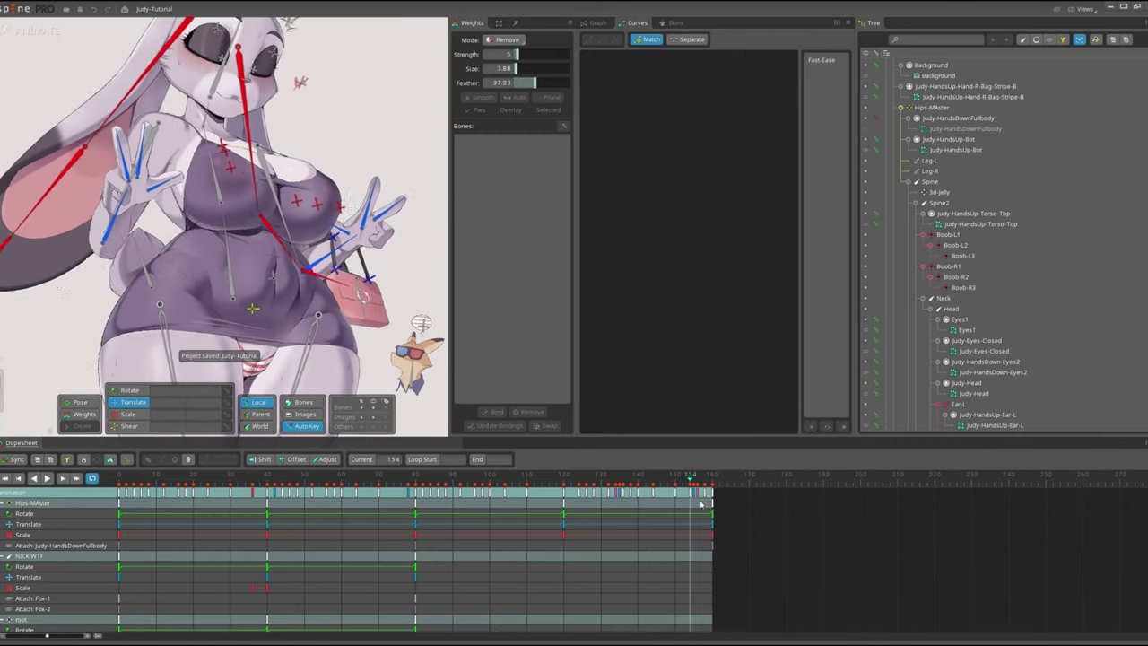
left_click_drag(423, 505, 265, 492)
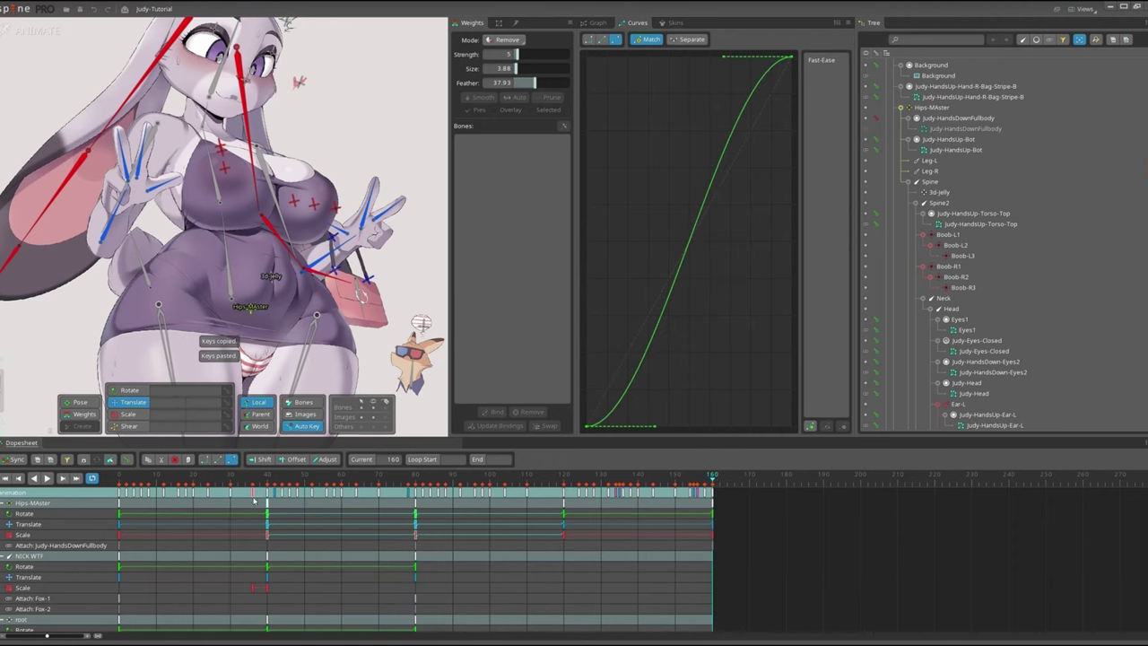
Paste all 46 bones' opening keys at frame 160, preview playback, and save.
key("ctrl+v")
key("ctrl+z")
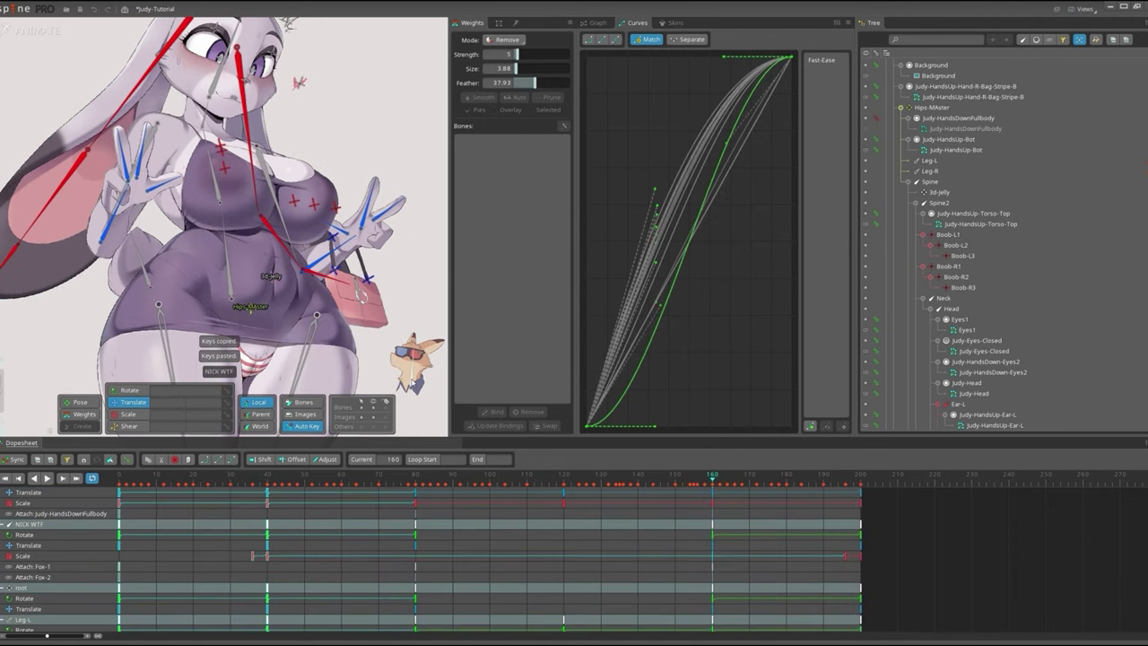
key("ctrl+z")
key("ctrl+z")
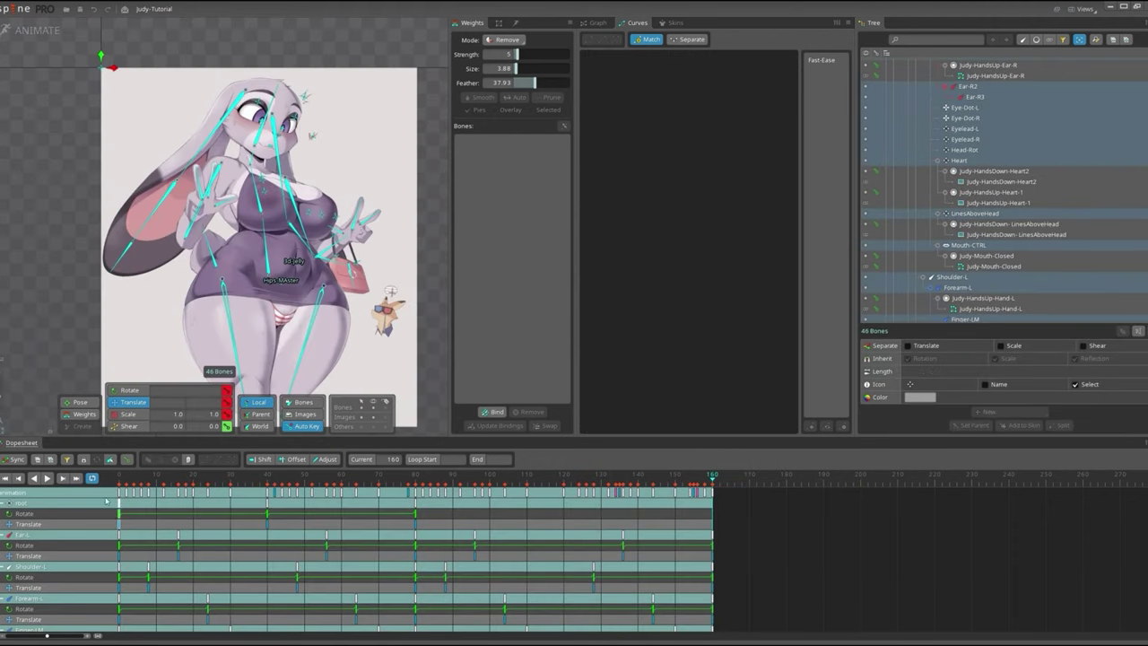
left_click(267, 499)
left_click(268, 494)
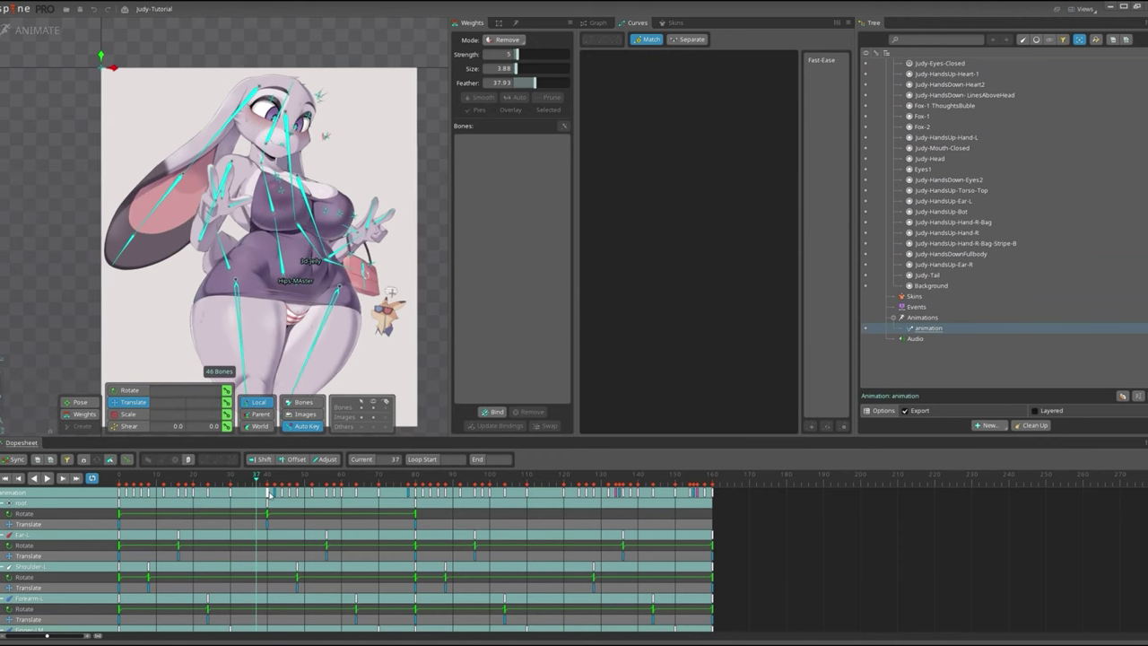
key("ctrl+c")
key("ctrl+v")
key("space")
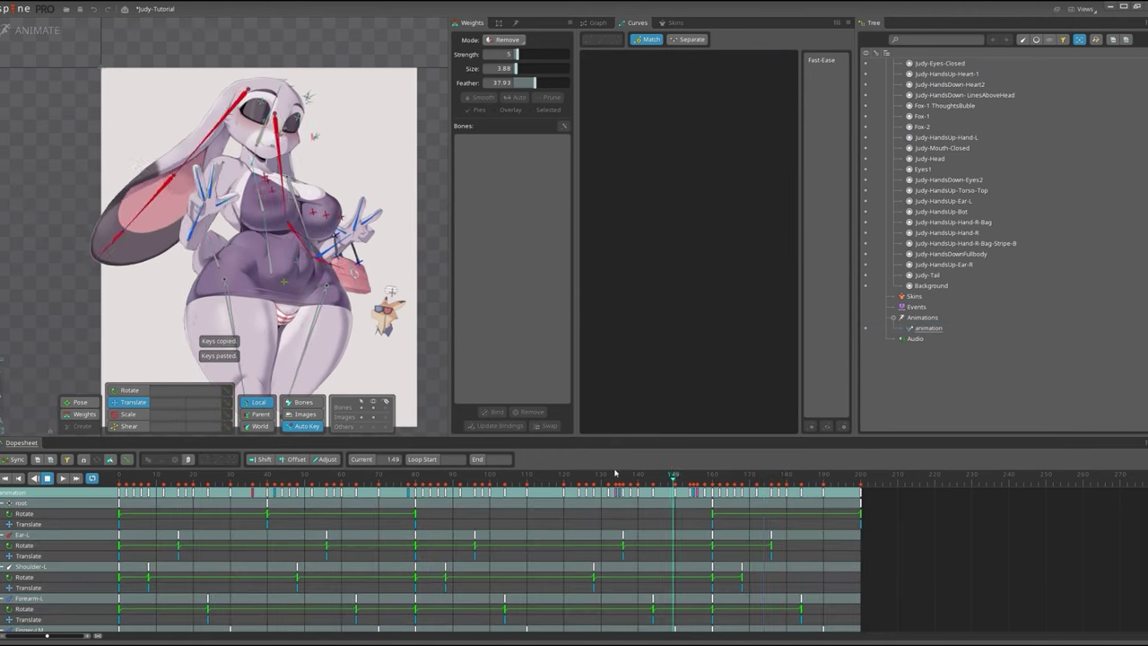
key("ctrl+s")
scroll(289, 332, "up", 3)
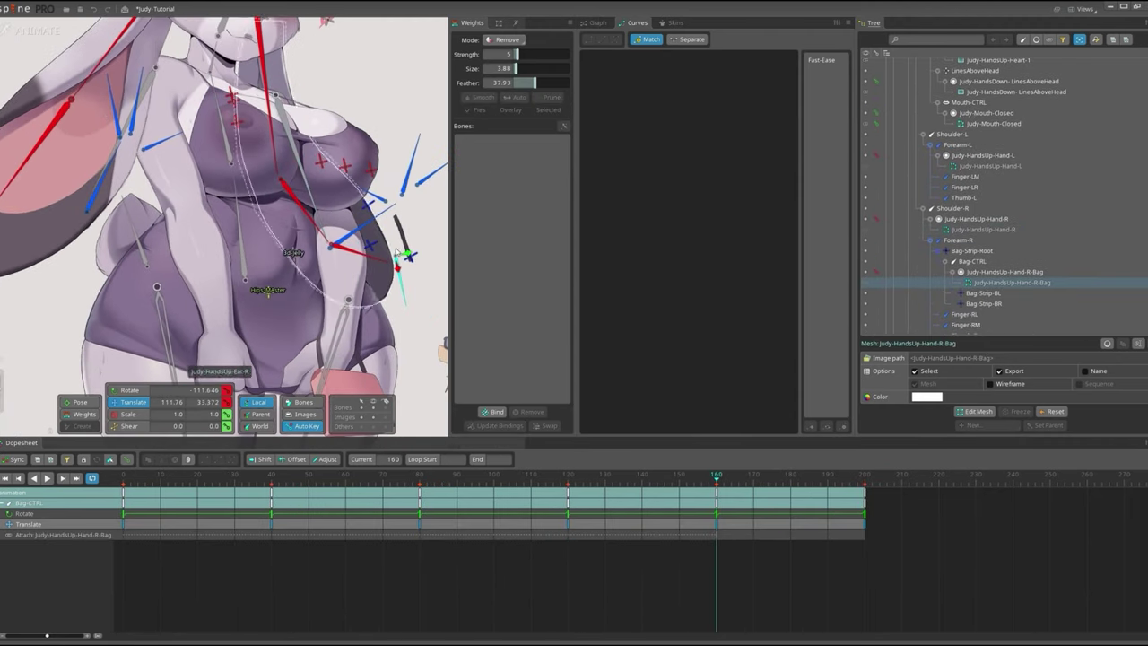
left_click(259, 213)
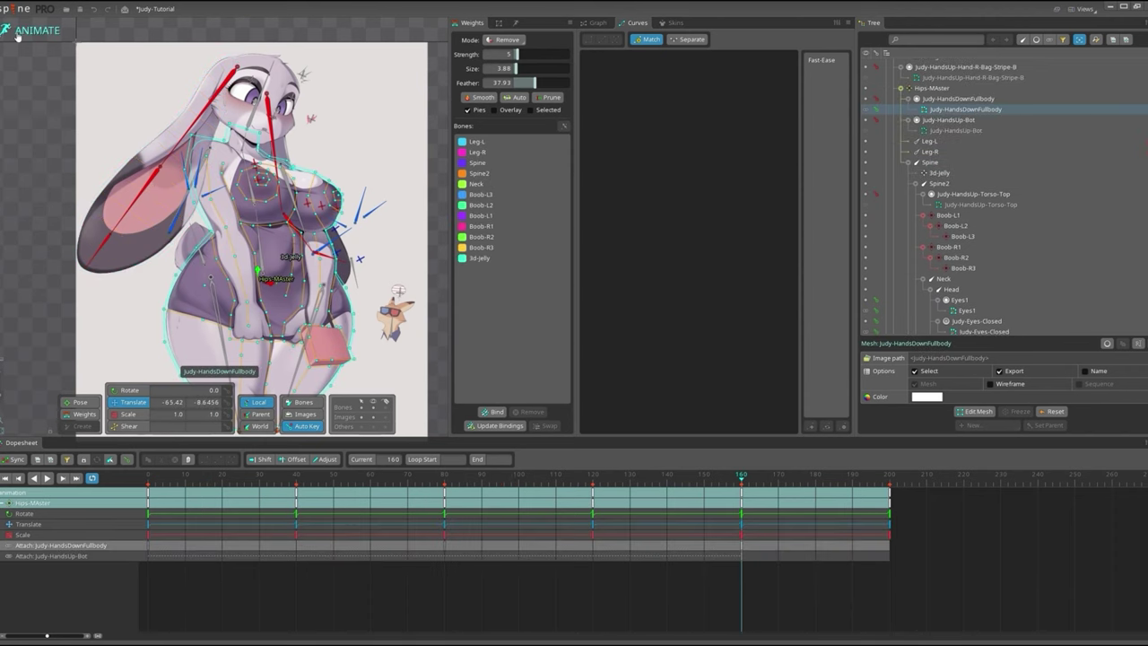
scroll(942, 224, "down", 10)
left_click(950, 266)
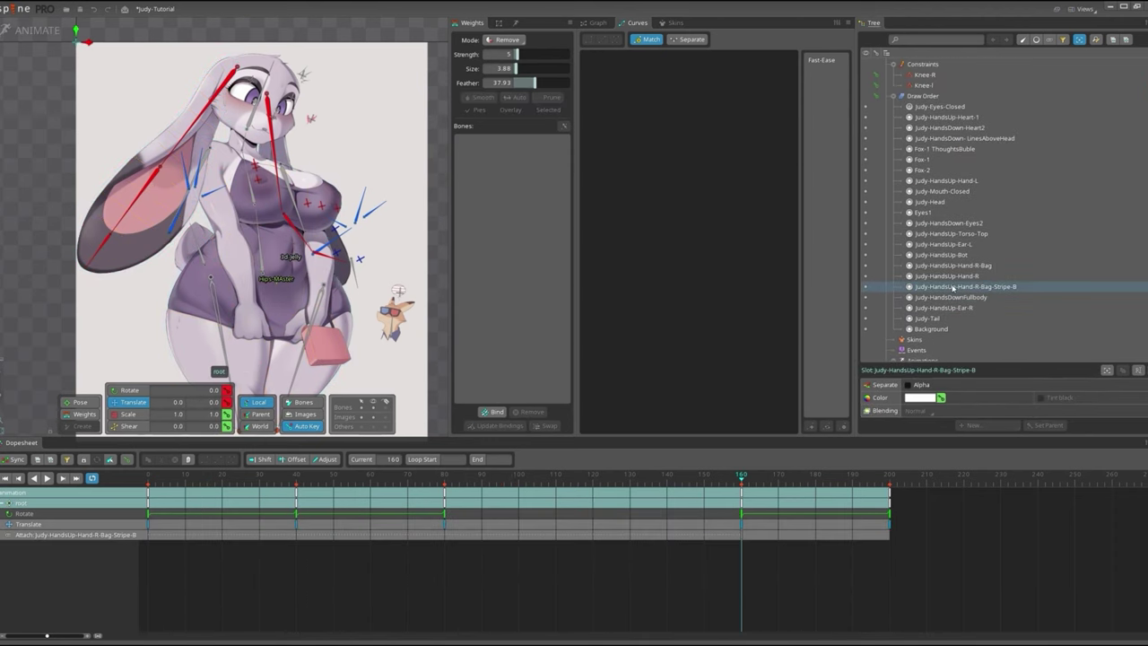
left_click(944, 244)
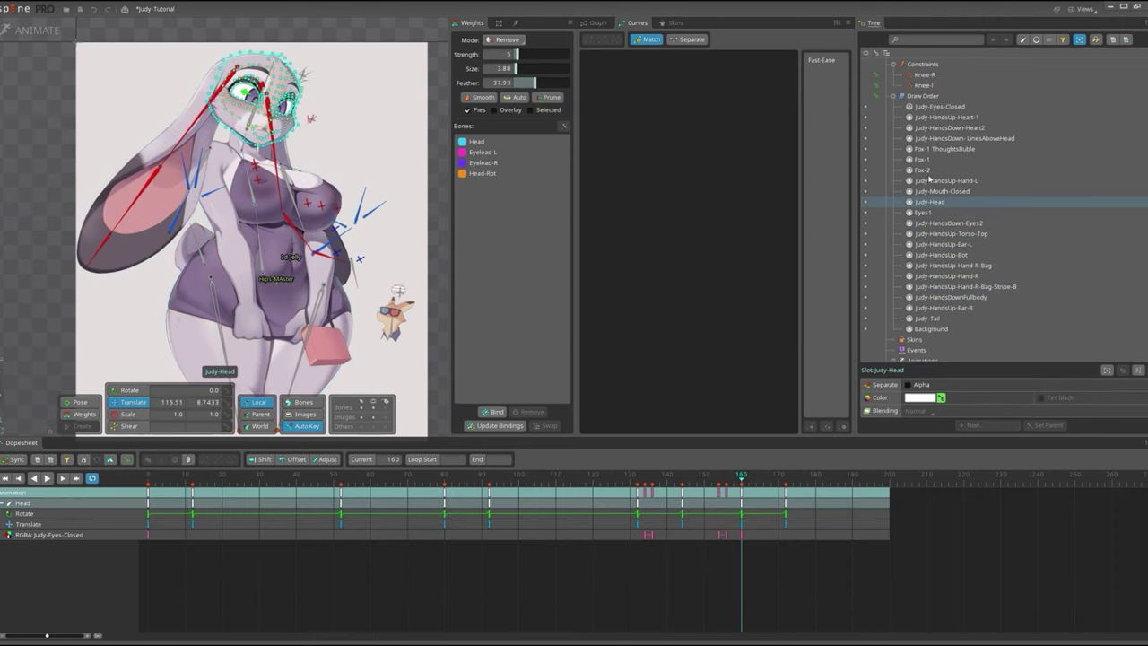
scroll(892, 220, "down", 10)
left_click(951, 180)
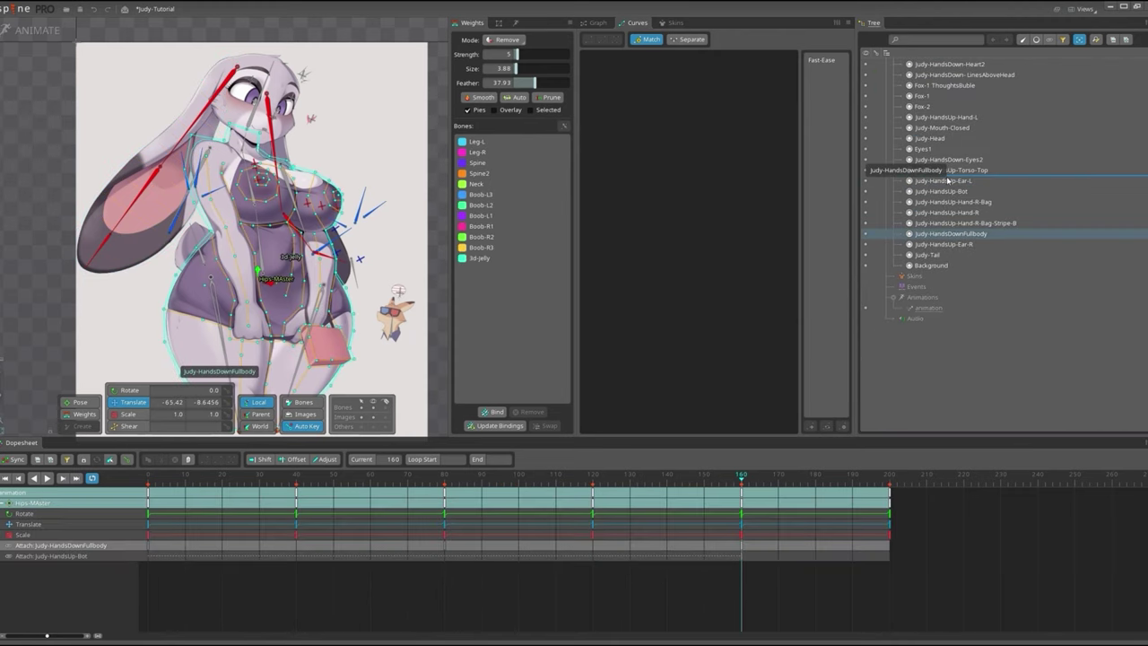
left_click(778, 480)
mouse_move(779, 480)
left_mouse_down()
mouse_move(730, 482)
mouse_move(744, 481)
left_mouse_up()
scroll(260, 125, "up", 5)
left_click(269, 135)
left_click(986, 99)
left_click(920, 398)
left_click(233, 180)
scroll(232, 180, "up", 2)
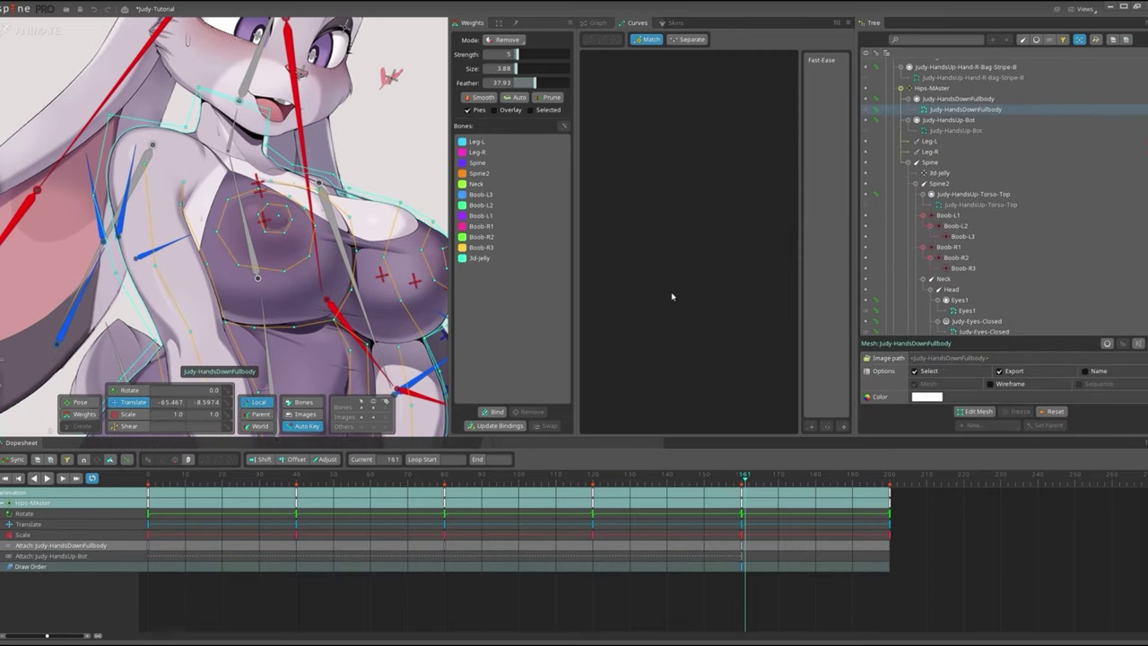
Key the Judy-HandsDownFullbody mesh deformation at frame 160.
left_click(741, 482)
key("l")
scroll(325, 379, "down", 1)
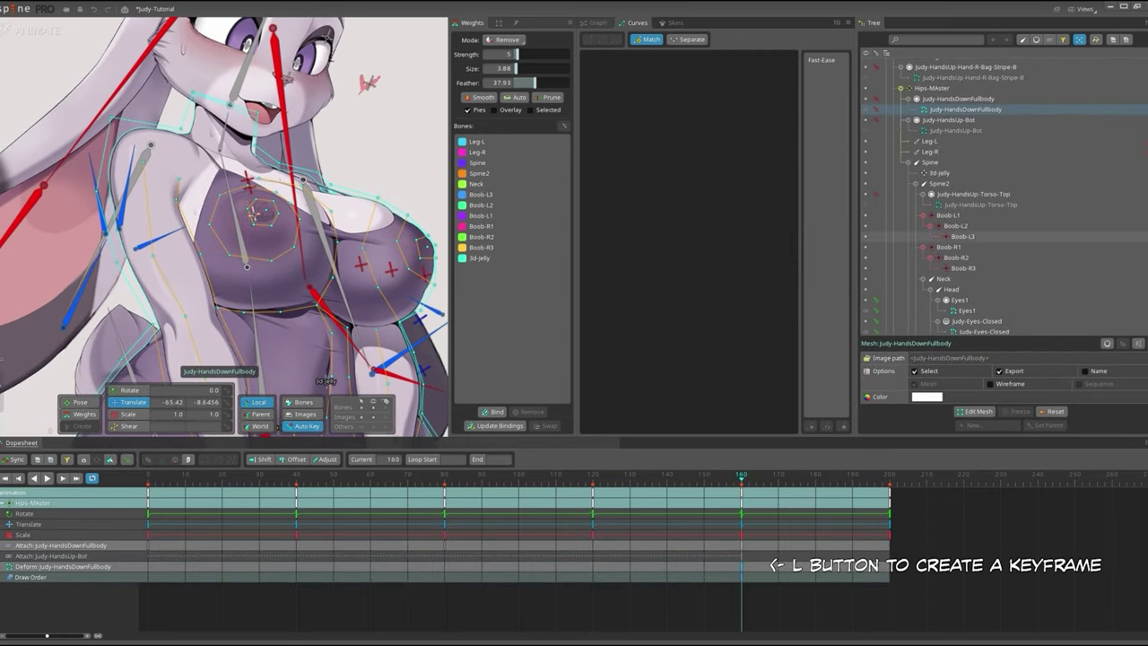
left_click(762, 521)
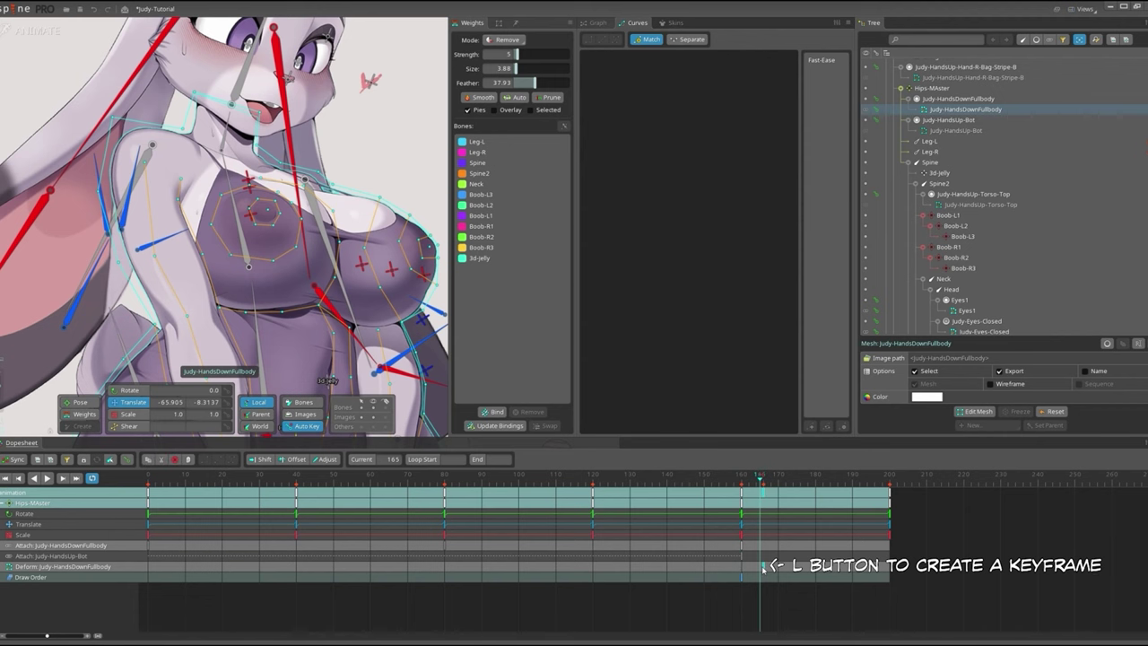
left_click(741, 482)
scroll(266, 215, "up", 1)
scroll(267, 215, "up", 1)
scroll(266, 215, "up", 1)
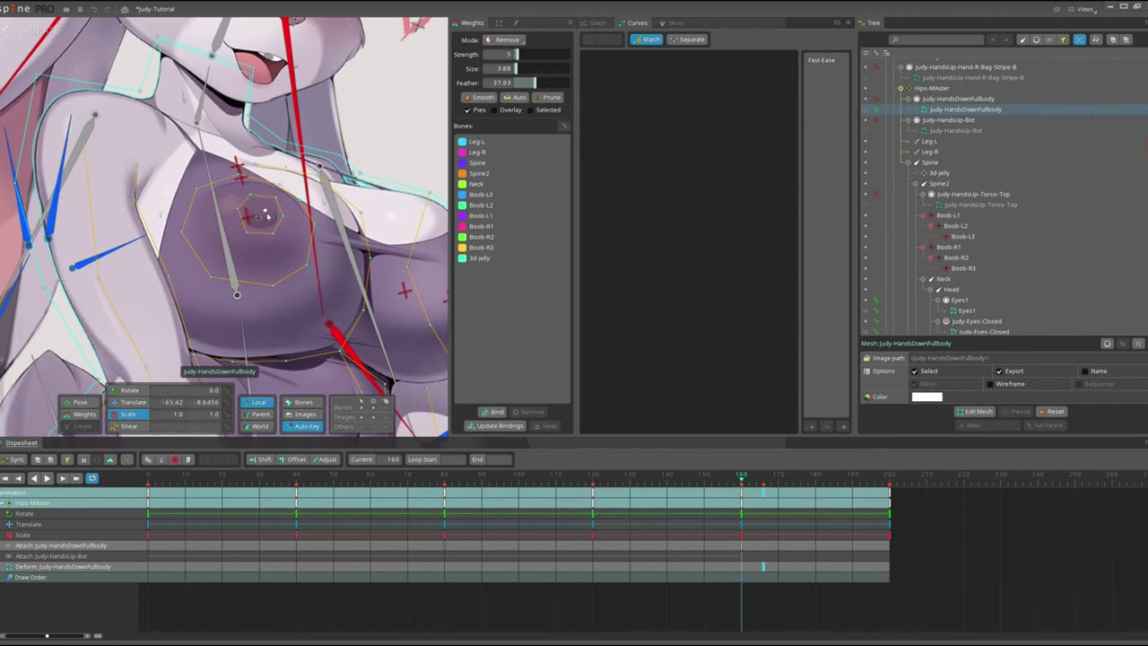
Show the mesh soft-selection settings and switch to the Translate tool for the chest vertices.
left_click(499, 24)
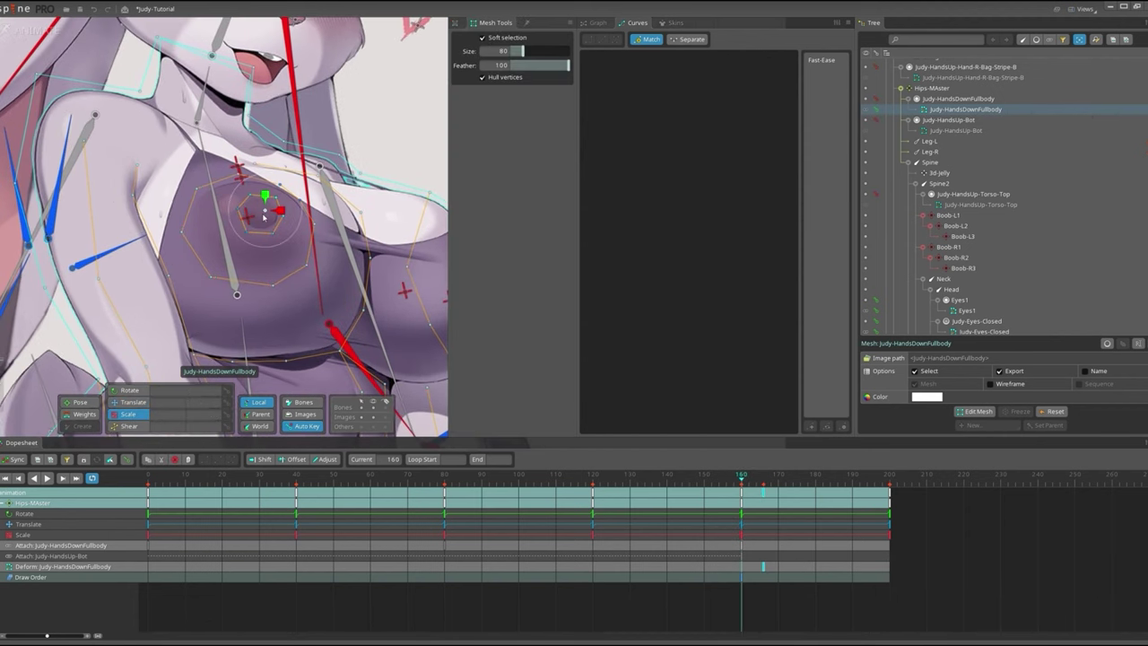
left_click(1087, 9)
left_click(1077, 9)
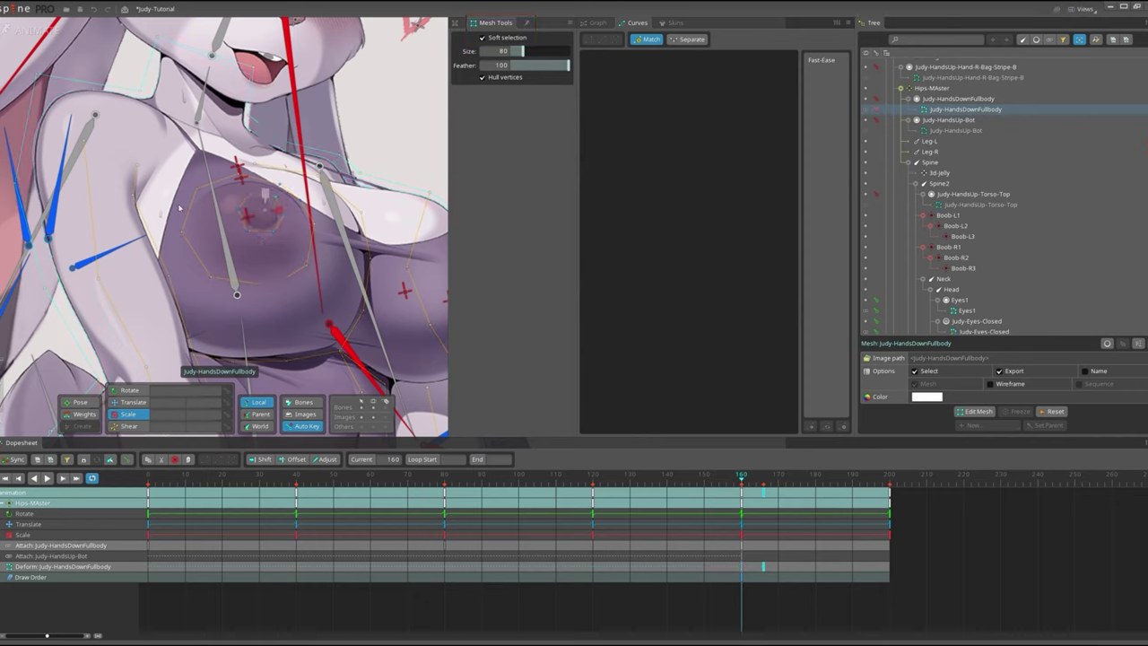
scroll(220, 262, "down", 2)
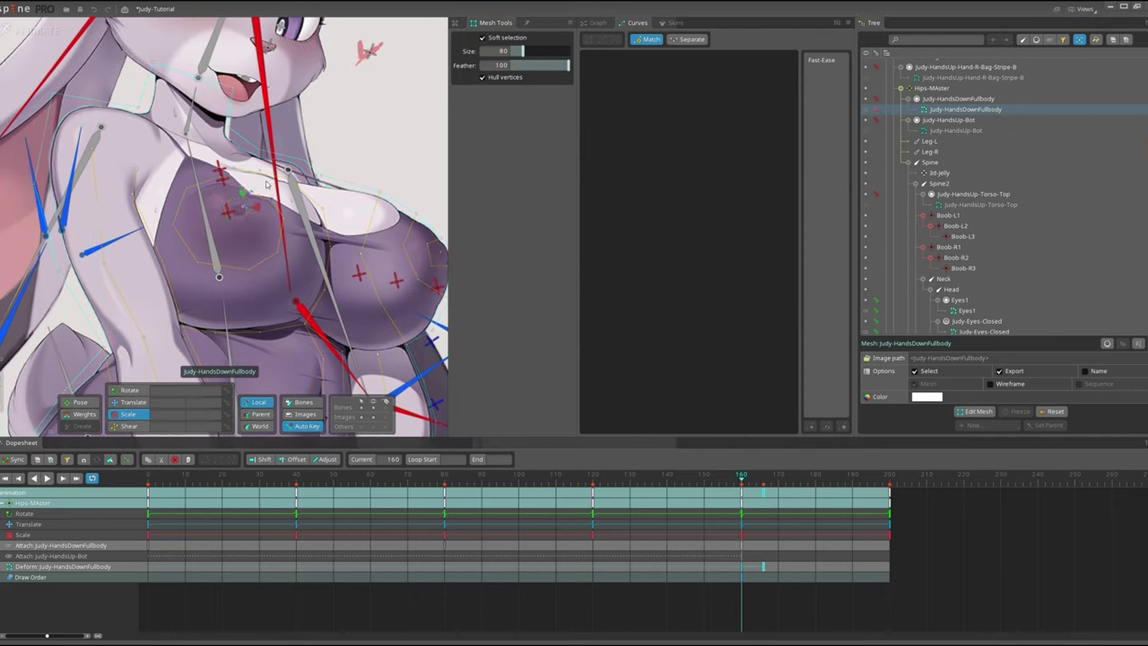
scroll(266, 184, "up", 1)
scroll(266, 184, "up", 1)
key("v")
scroll(267, 179, "up", 1)
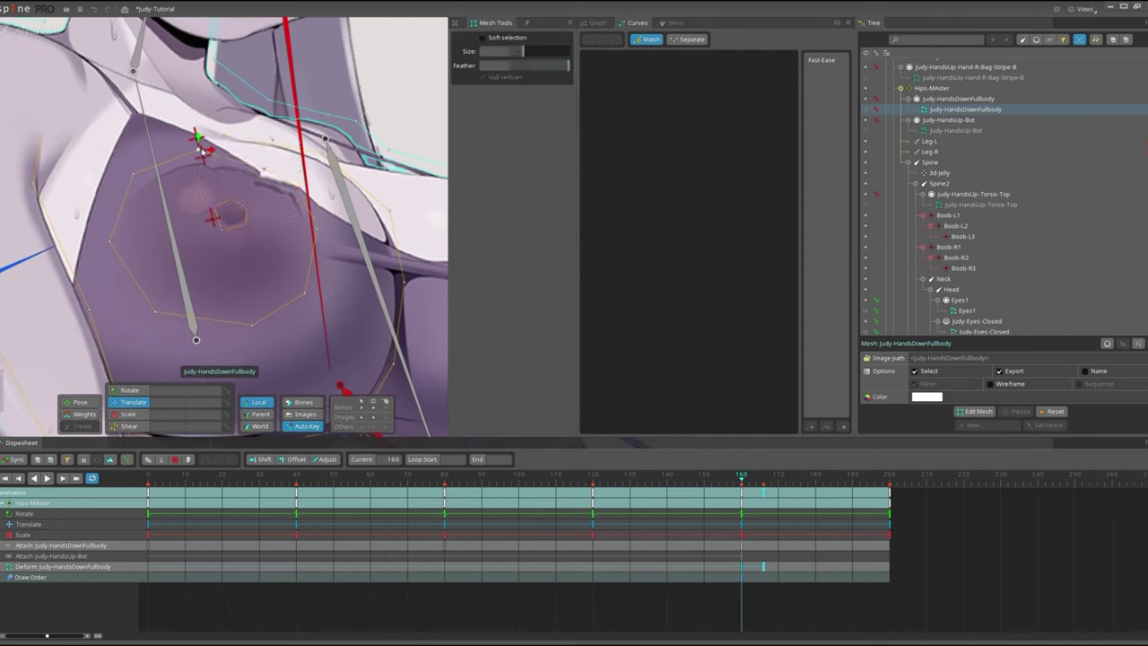
scroll(229, 208, "up", 1)
scroll(238, 204, "up", 2)
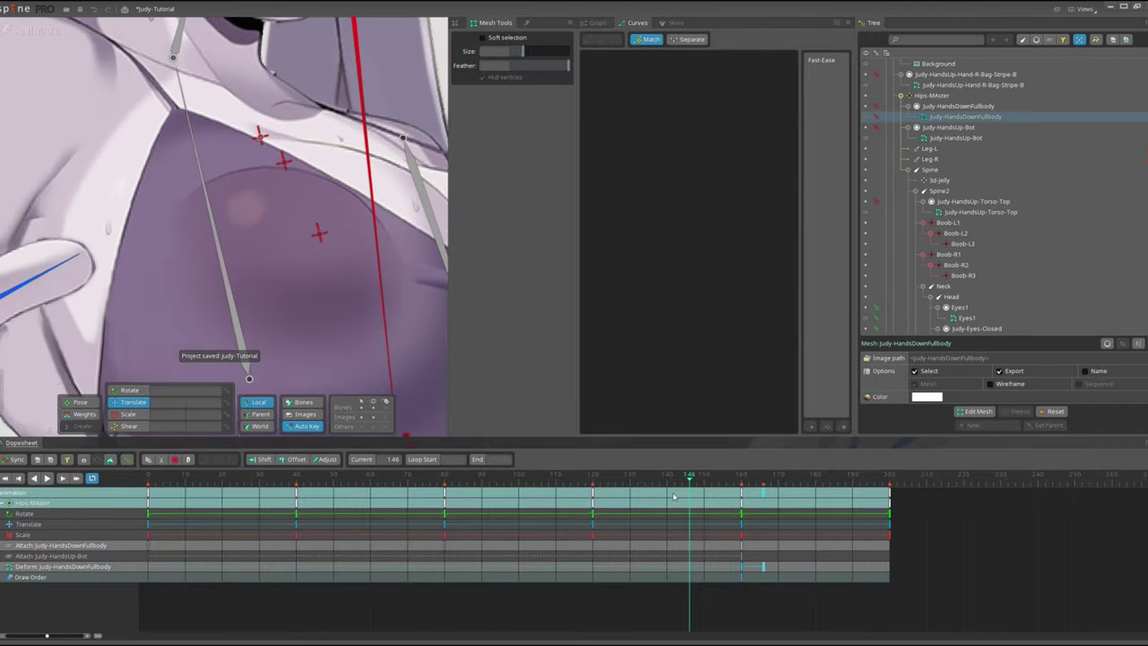
left_click_drag(777, 485, 743, 493)
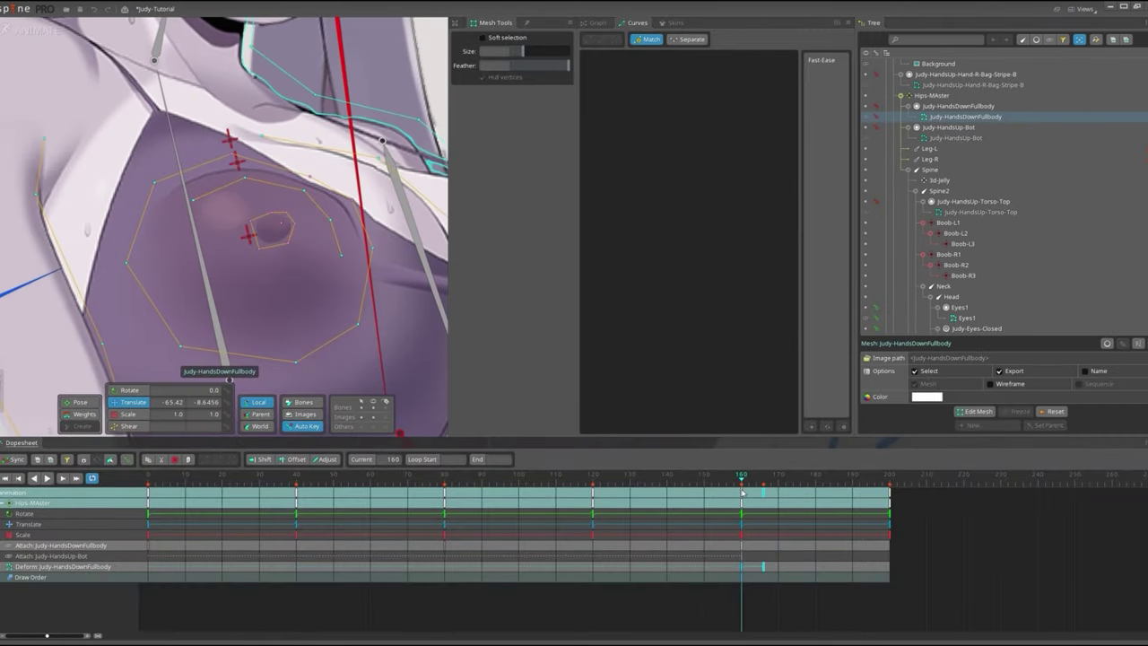
scroll(348, 208, "up", 2)
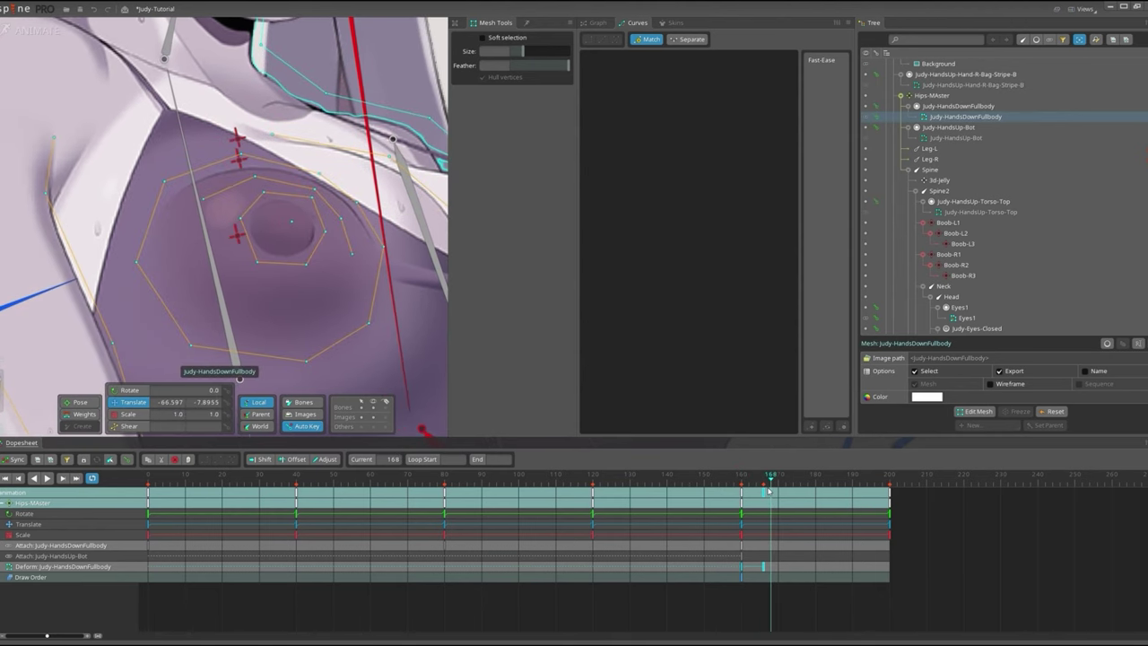
scroll(410, 275, "down", 2)
scroll(399, 252, "down", 2)
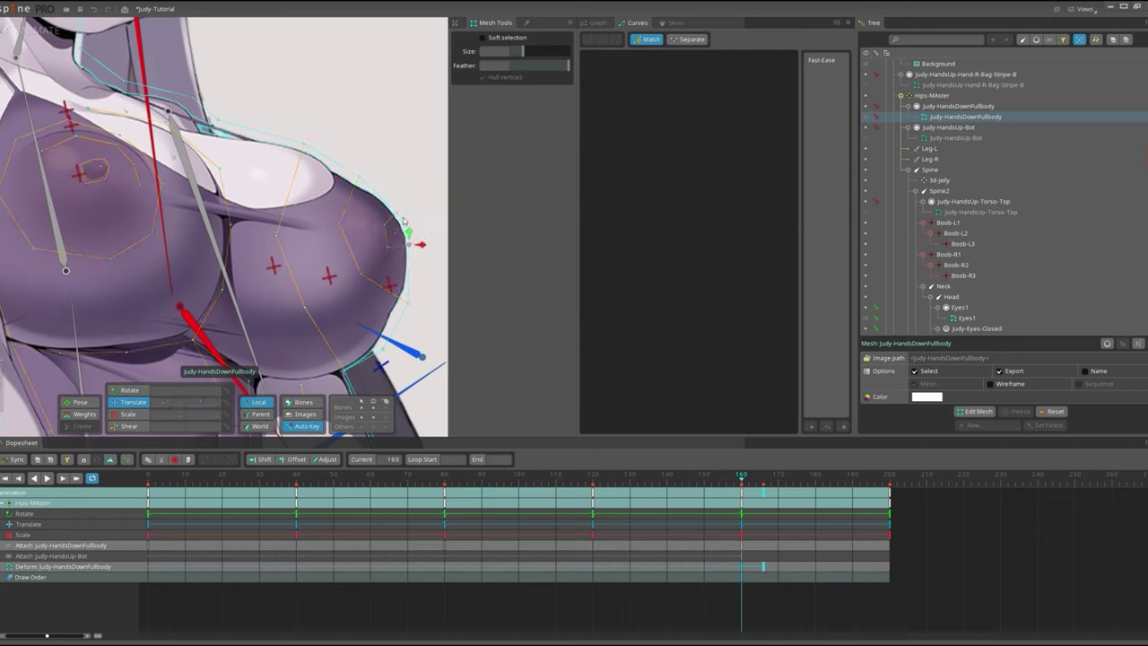
left_click(804, 474)
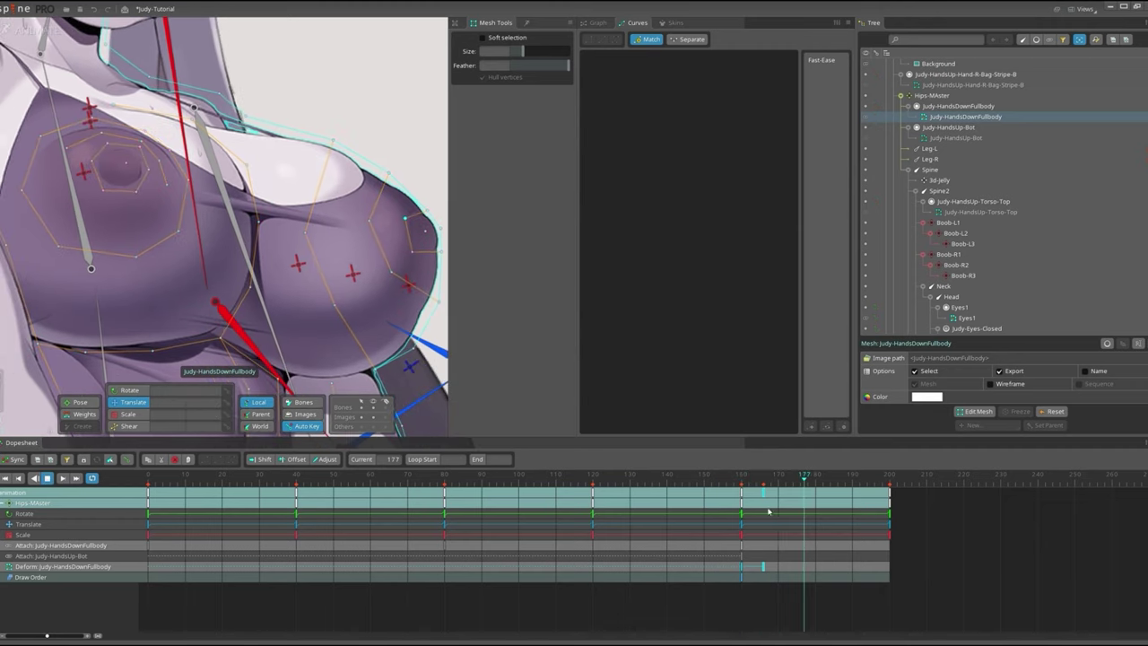
left_click_drag(786, 552, 736, 572)
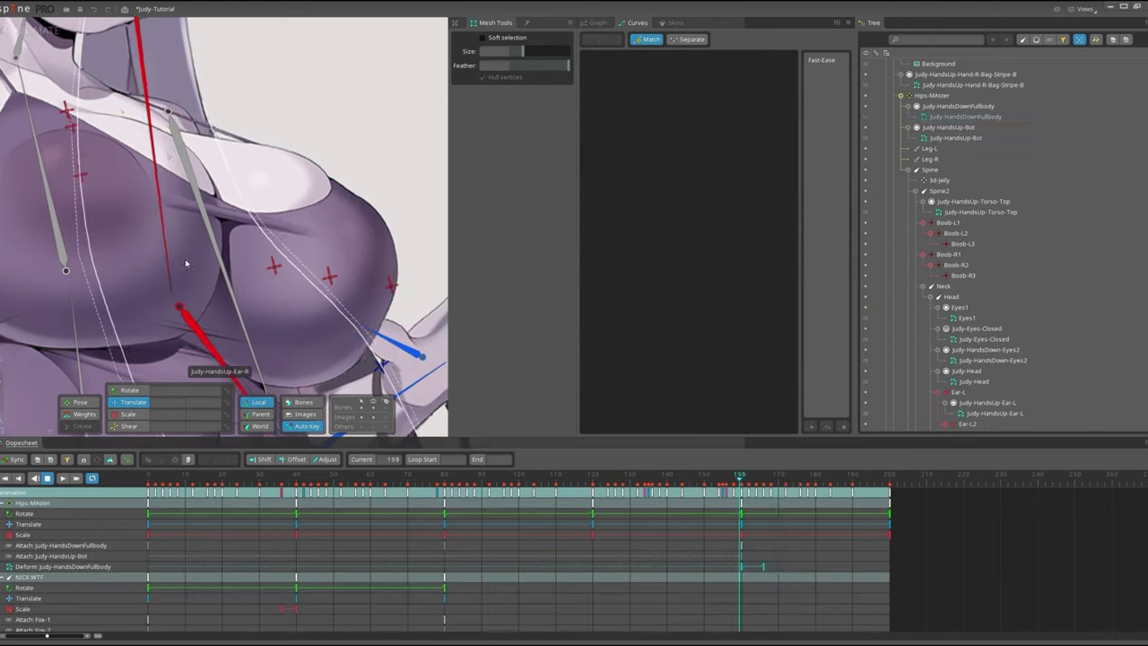
key("Escape")
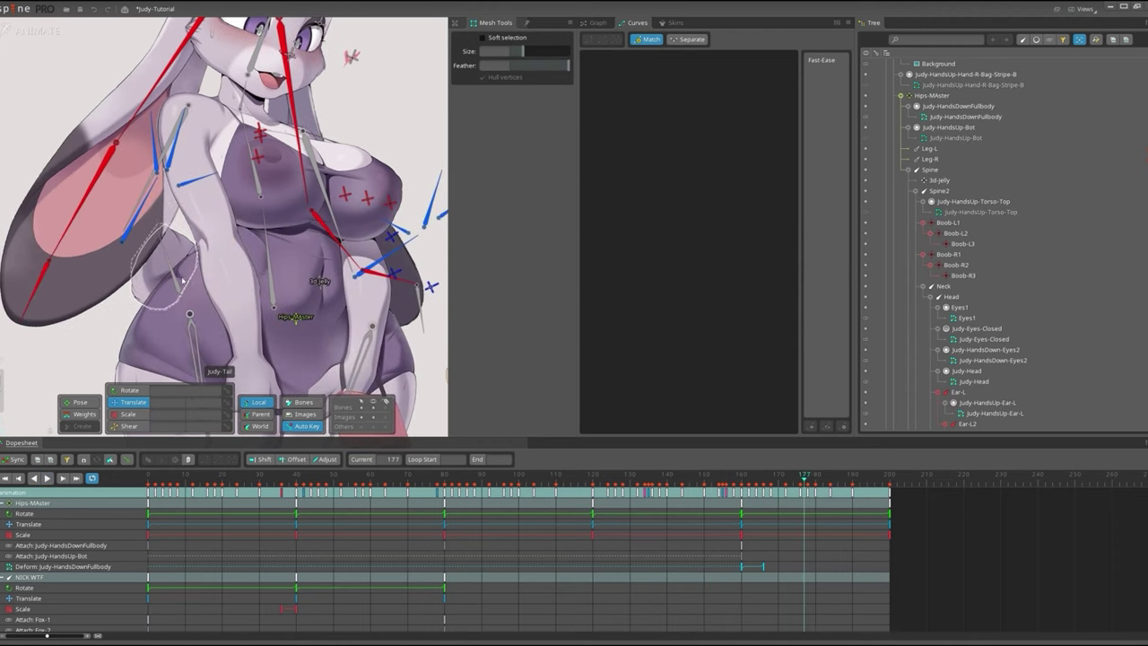
left_click(287, 271)
Switch to Add weight painting and paint 3d-jelly weight onto the chest, hips and lower body.
key("w")
key("ctrl+s")
scroll(359, 224, "up", 1)
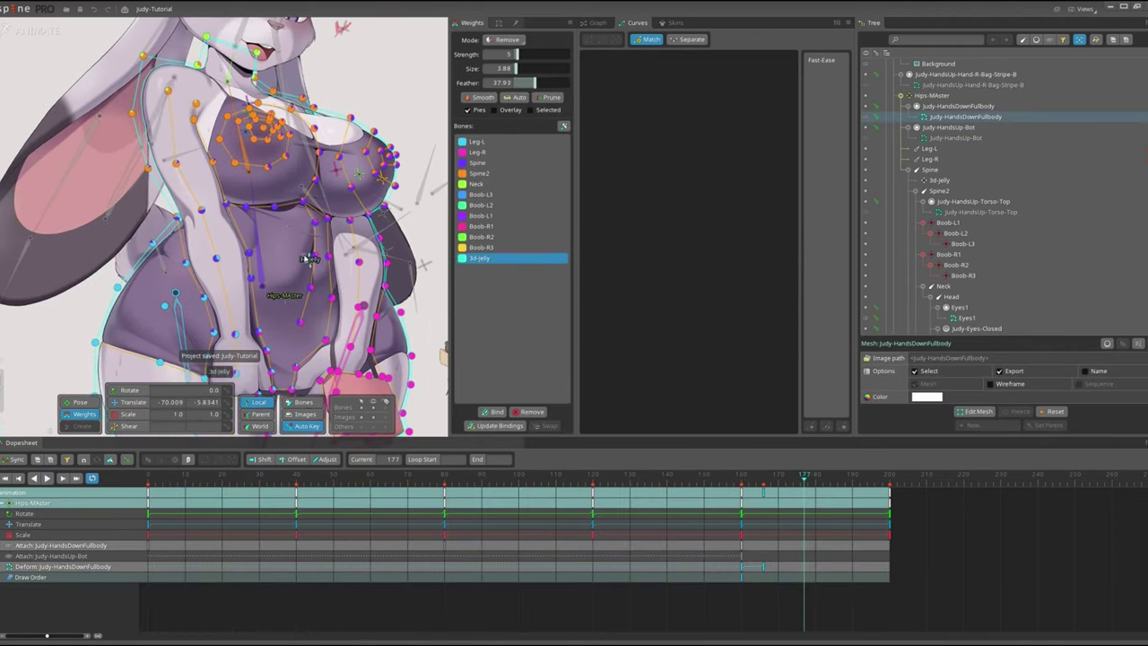
left_click(503, 65)
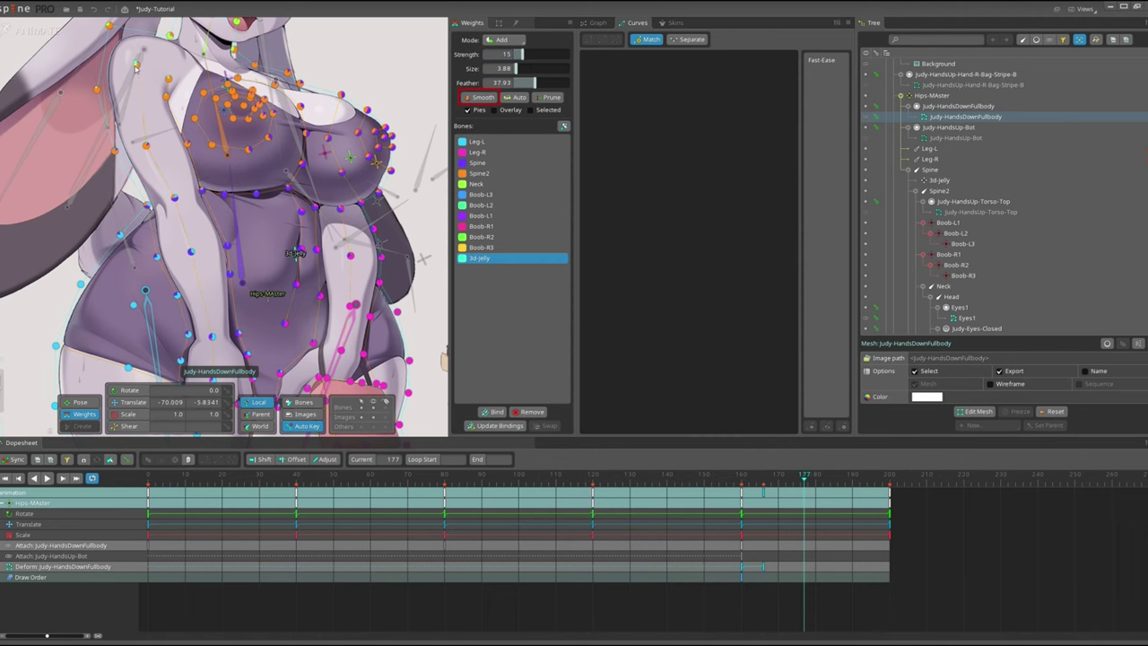
left_click_drag(195, 277, 222, 300)
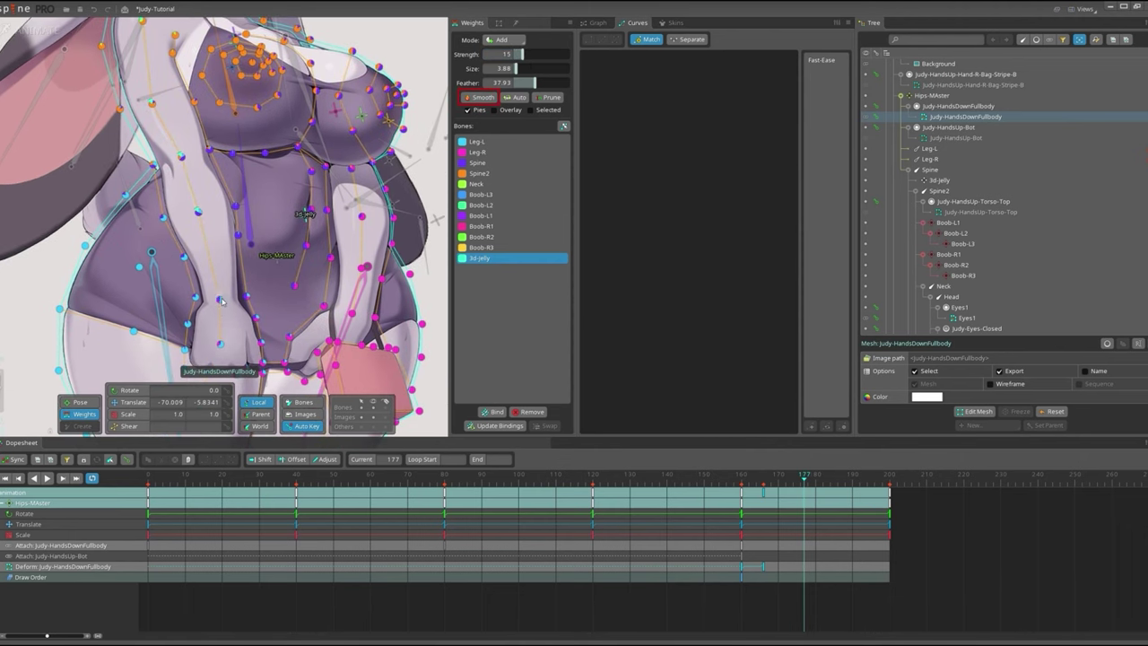
mouse_move(222, 353)
left_mouse_down()
mouse_move(238, 225)
mouse_move(298, 318)
left_mouse_up()
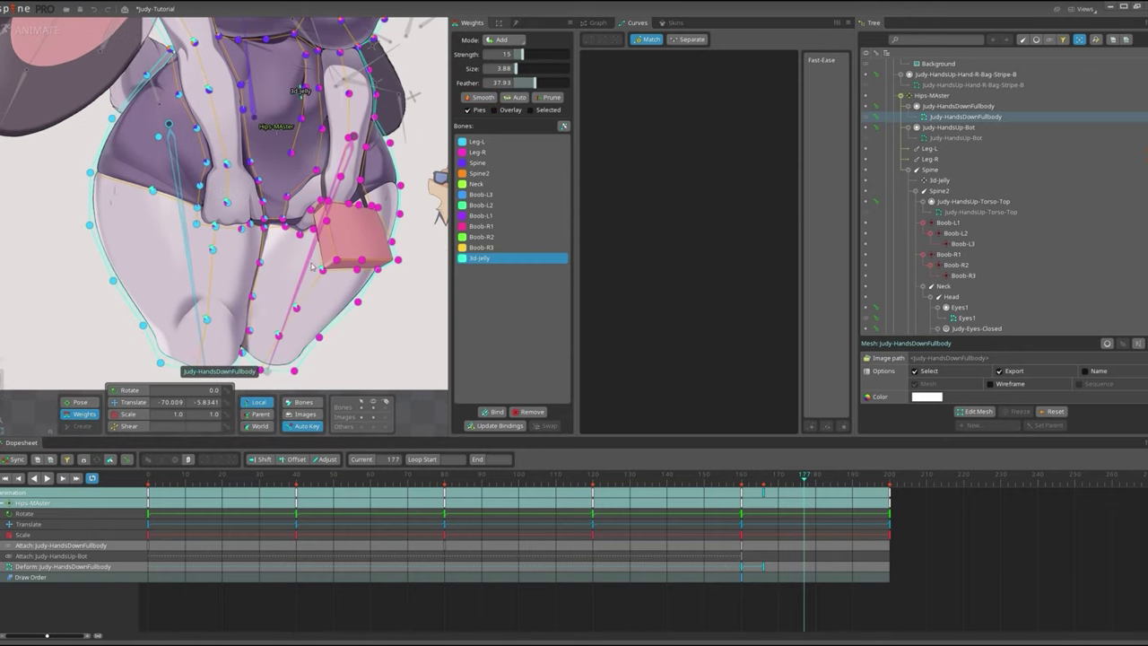
mouse_move(312, 266)
left_mouse_down()
mouse_move(285, 65)
mouse_move(225, 244)
left_mouse_up()
Pick the Boob-L1 and Spine2 bones and raise brush strength to about 86.
scroll(226, 244, "up", 1)
scroll(247, 161, "down", 2)
left_click_drag(247, 162, 162, 155)
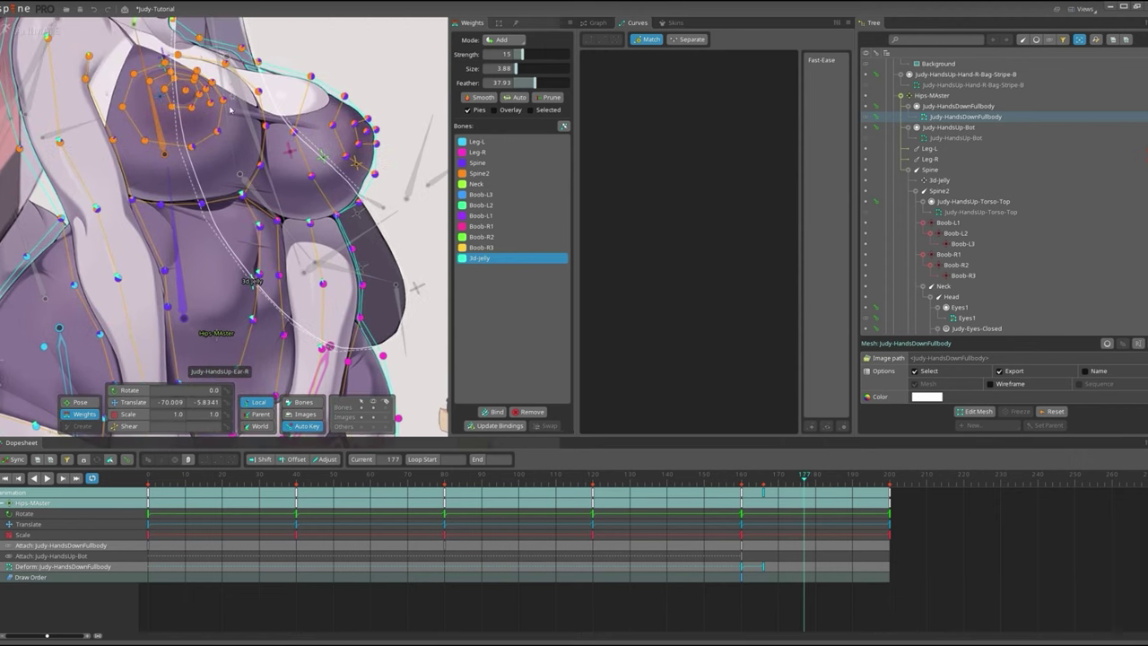
scroll(163, 154, "up", 3)
left_click(163, 155)
scroll(282, 336, "down", 2)
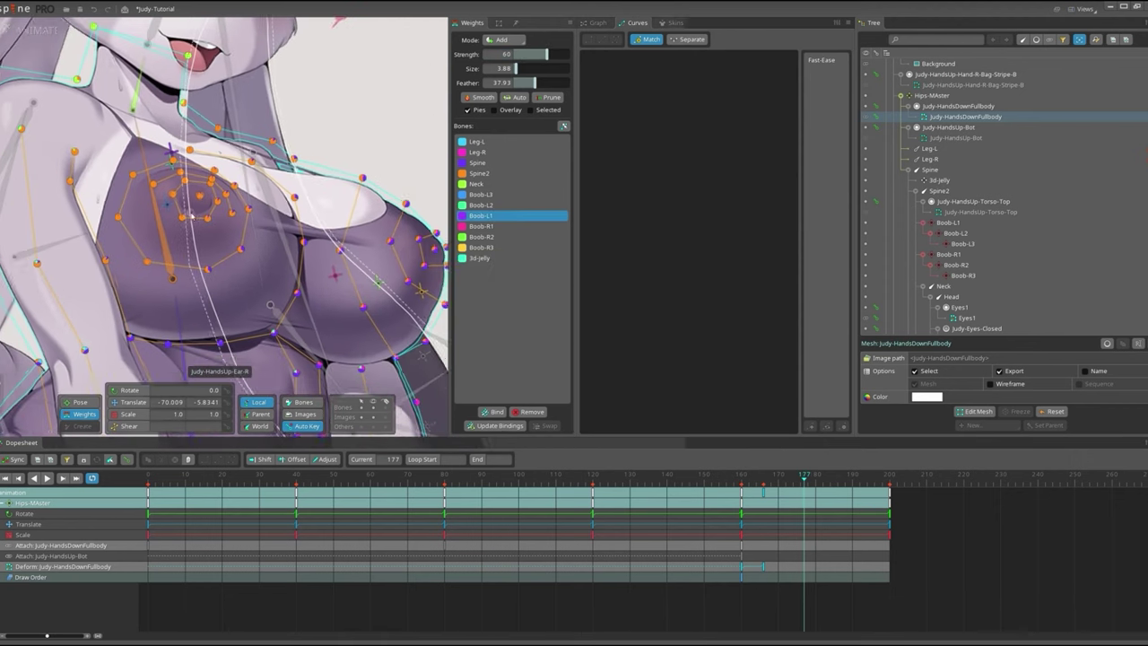
left_click(186, 255)
left_click_drag(561, 54, 563, 54)
Set brush strength to 60 and paint Boob-L2 weight onto the chest vertices.
scroll(291, 240, "down", 2)
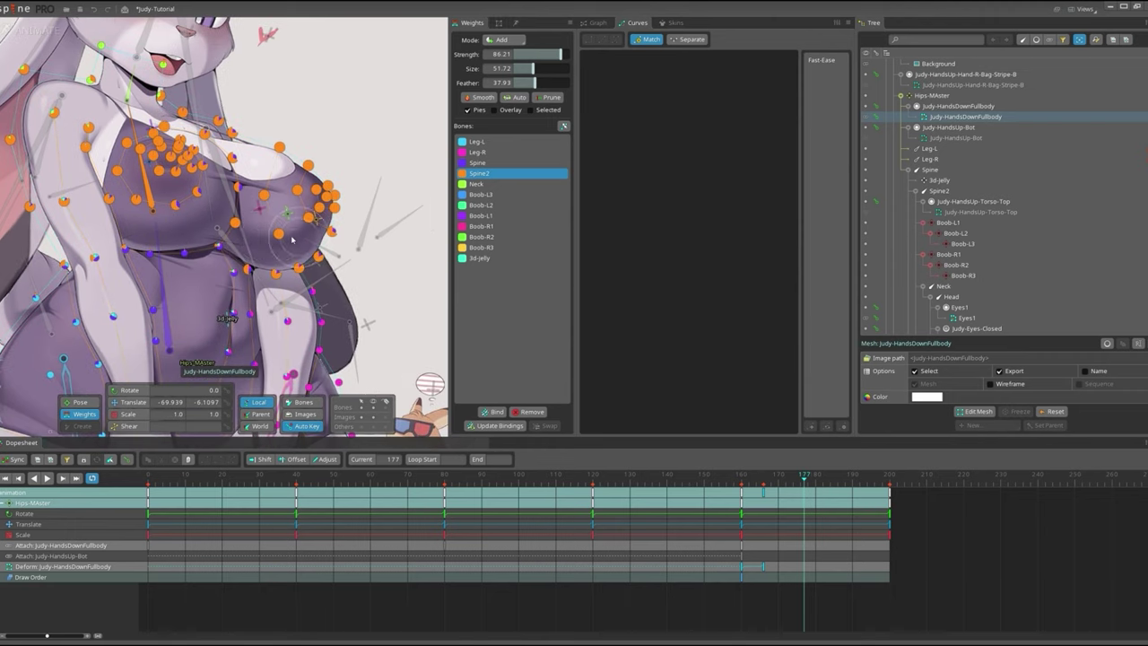
scroll(198, 203, "up", 3)
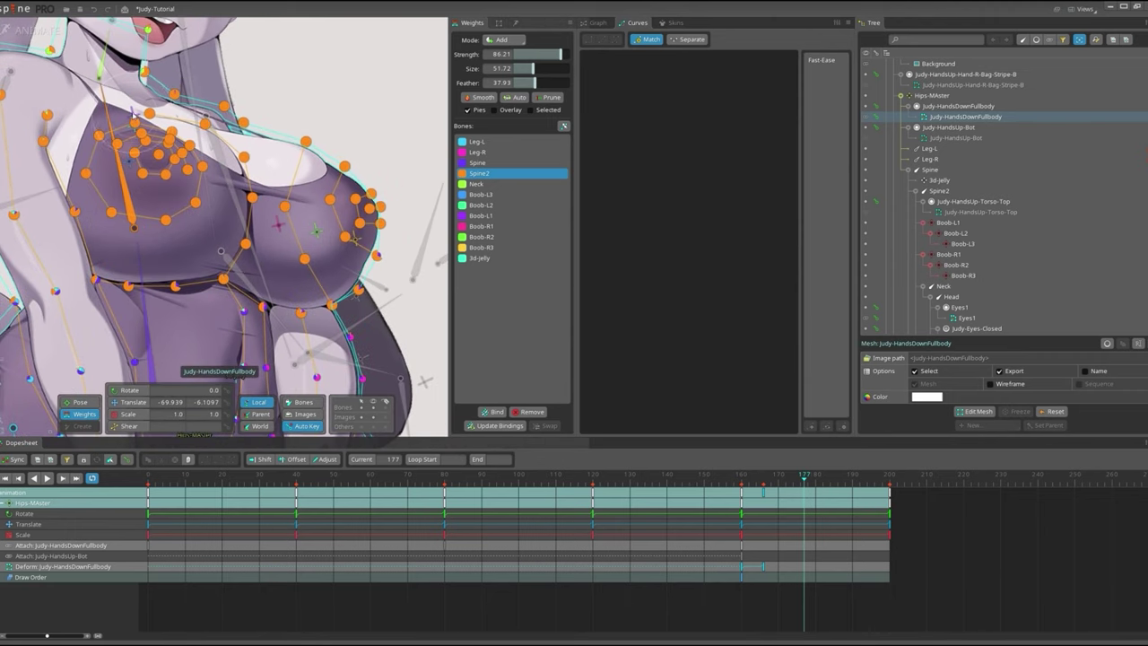
left_click(511, 216)
left_click_drag(561, 54, 539, 57)
left_click(542, 54)
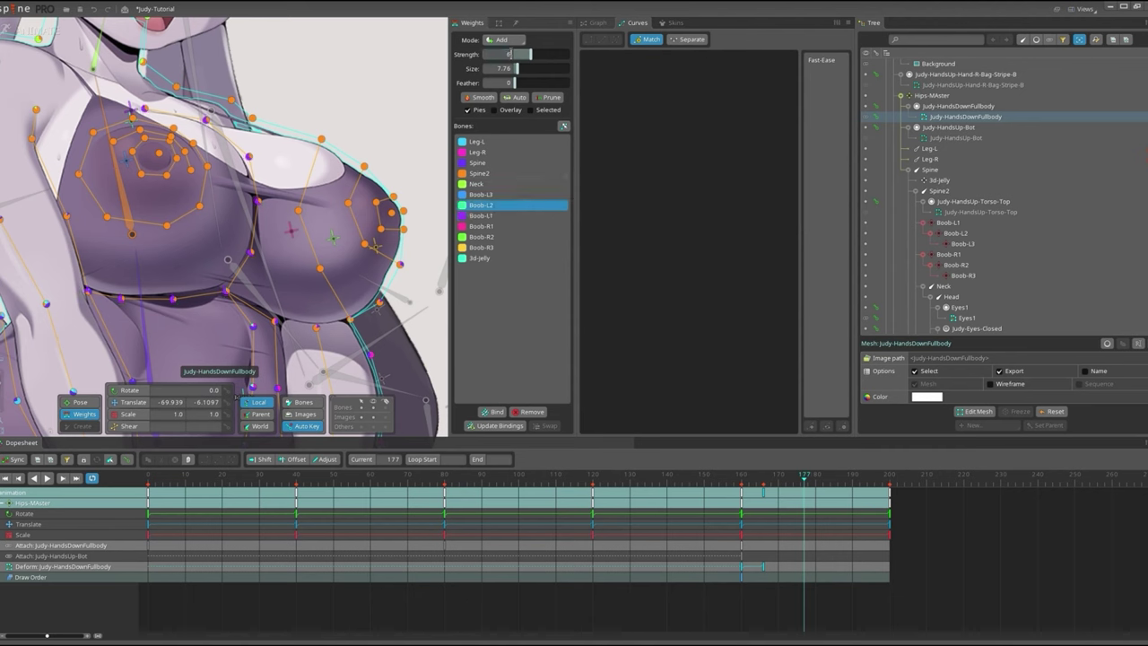
type("0")
key("Return")
scroll(124, 133, "up", 2)
left_click_drag(201, 125, 215, 258)
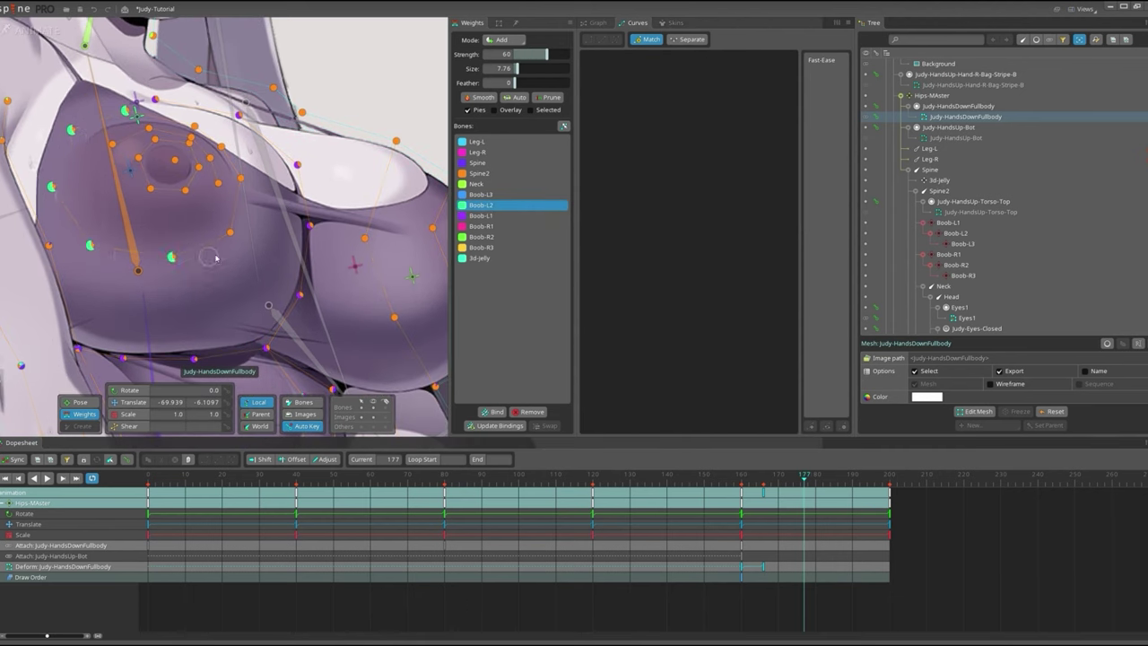
Pick Boob-L3, then Boob-L2 again on the chest's right side, and save the project.
left_click(116, 167)
scroll(117, 167, "up", 1)
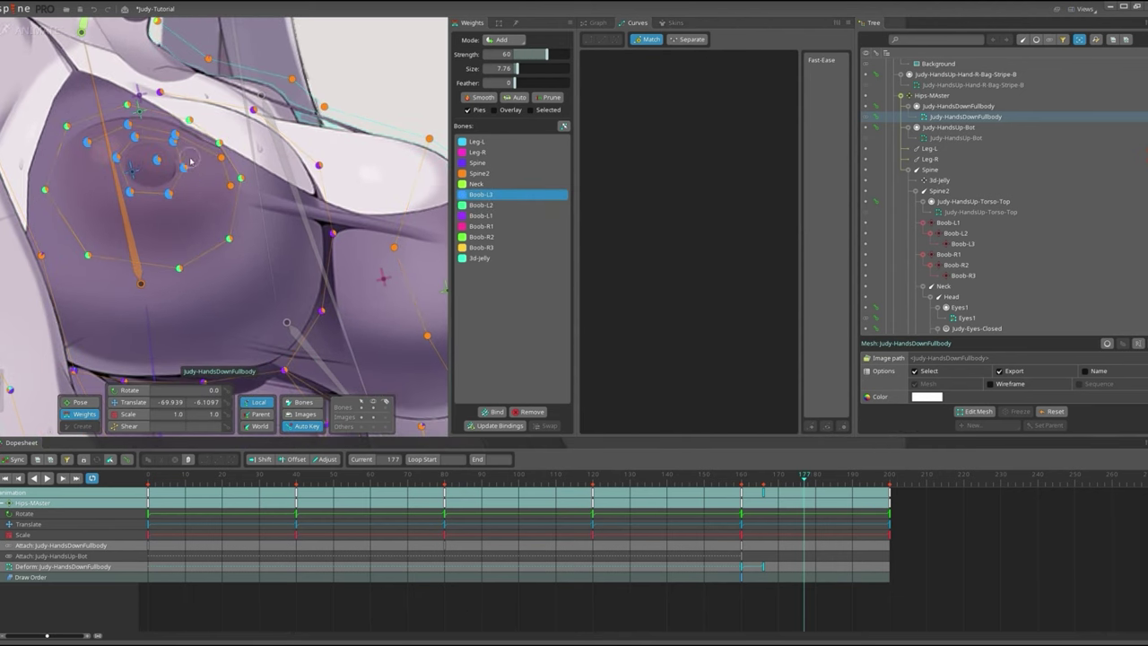
left_click_drag(192, 161, 321, 183)
left_click(484, 205)
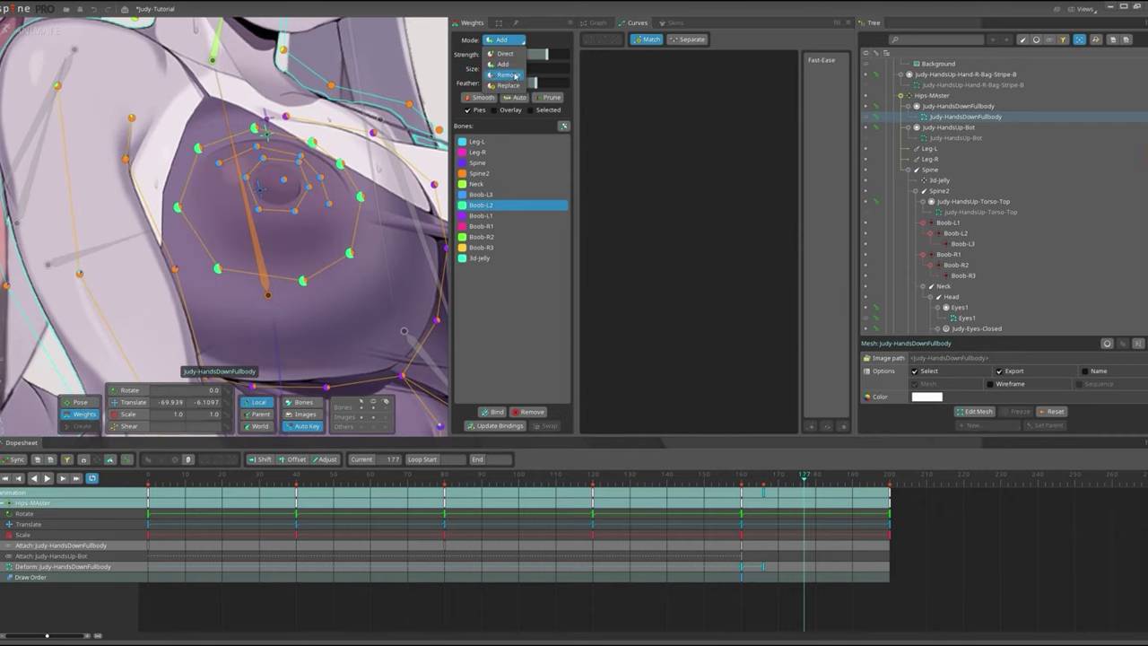
scroll(166, 193, "down", 3)
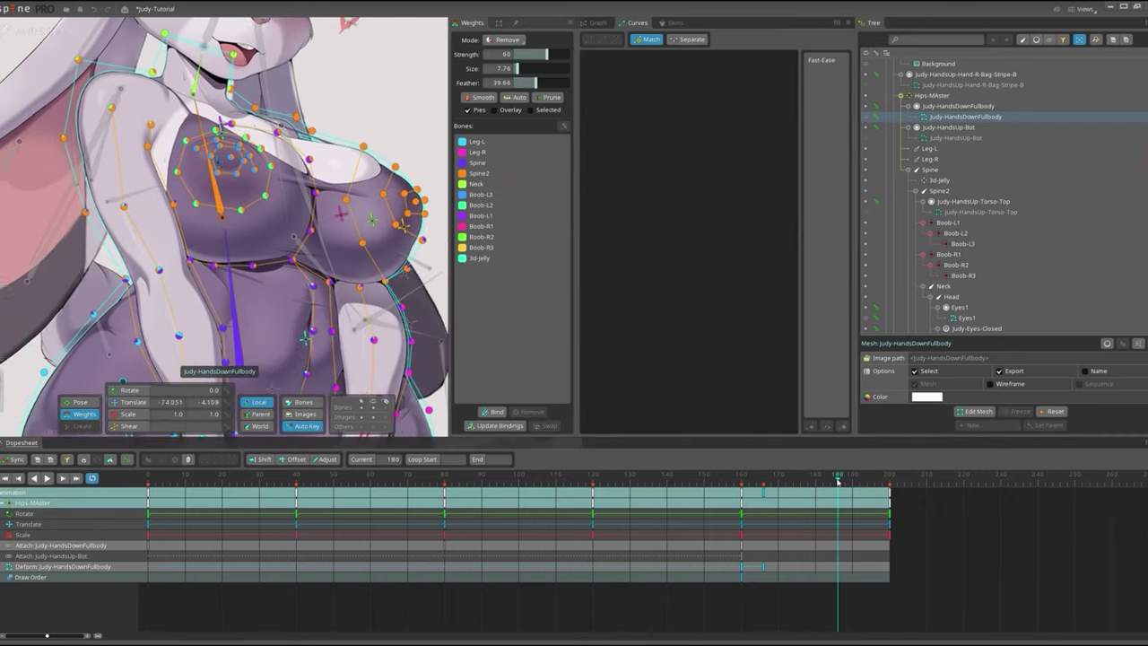
scroll(357, 235, "up", 3)
key("ctrl+s")
Scrub back to frame 147, select the body mesh and save the project.
left_click_drag(808, 476, 697, 502)
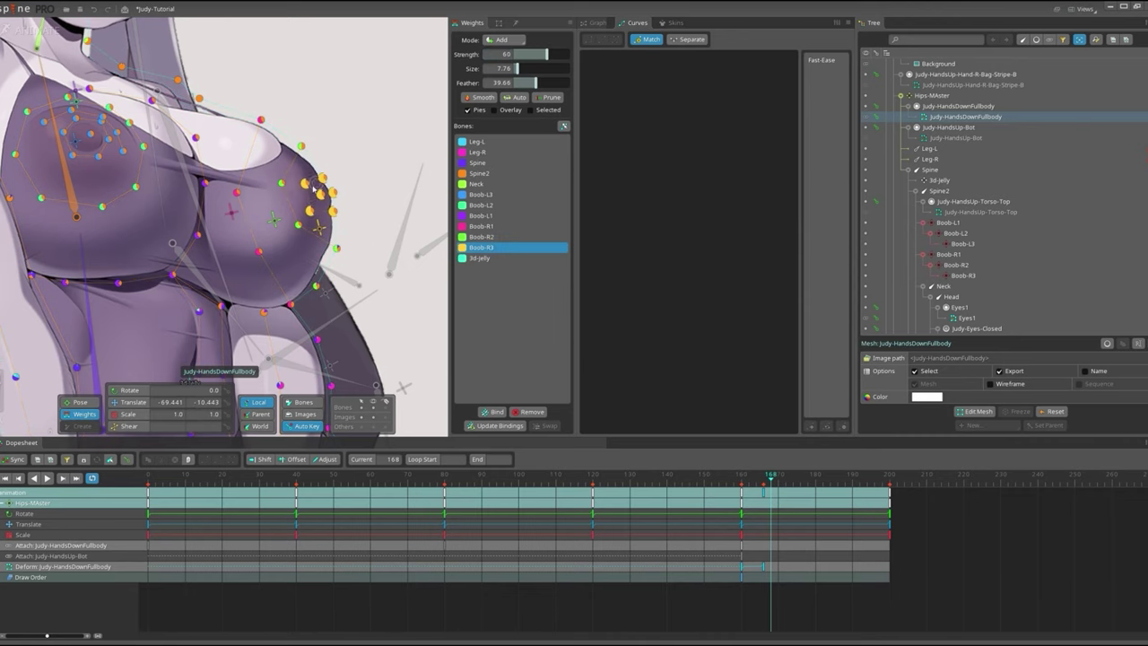
scroll(312, 186, "down", 5)
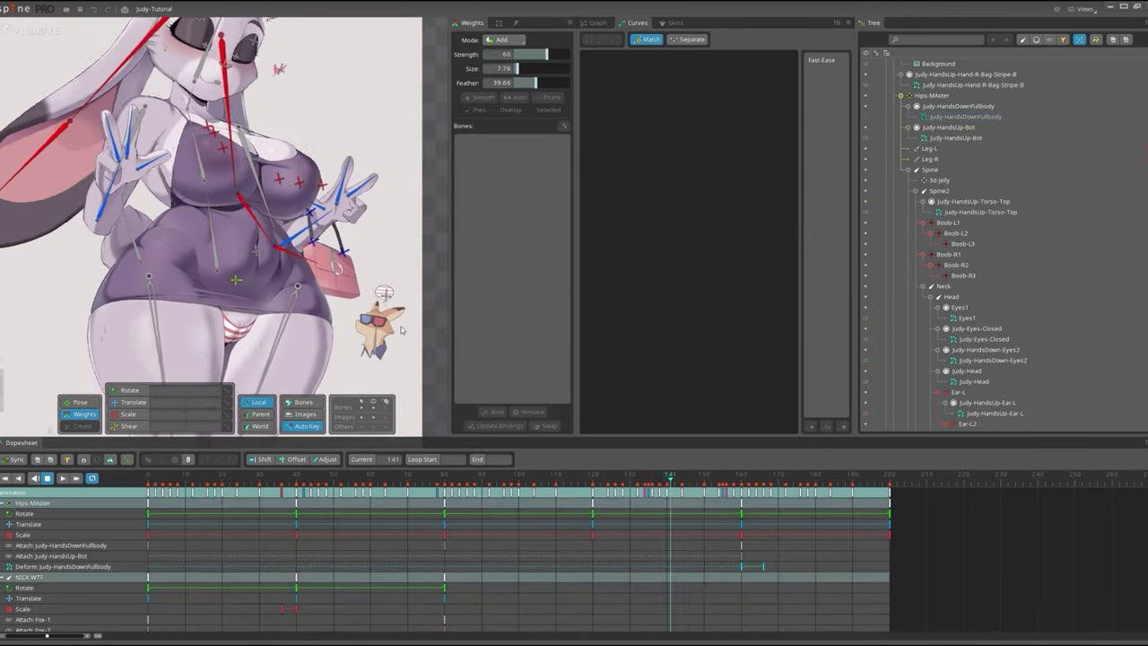
scroll(269, 269, "down", 2)
scroll(238, 334, "up", 5)
left_click(238, 335)
key("ctrl+s")
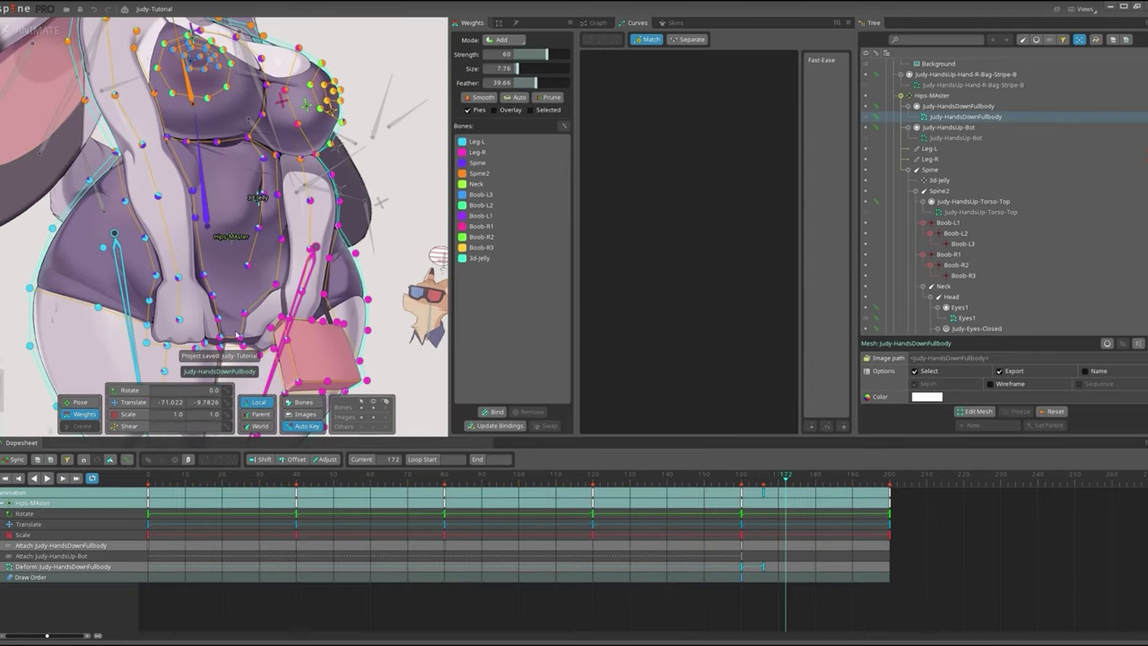
scroll(237, 335, "down", 5)
Select all bones to view their keys, scrub to frame 158 and select Hips-MAster.
left_click_drag(350, 62, 126, 287)
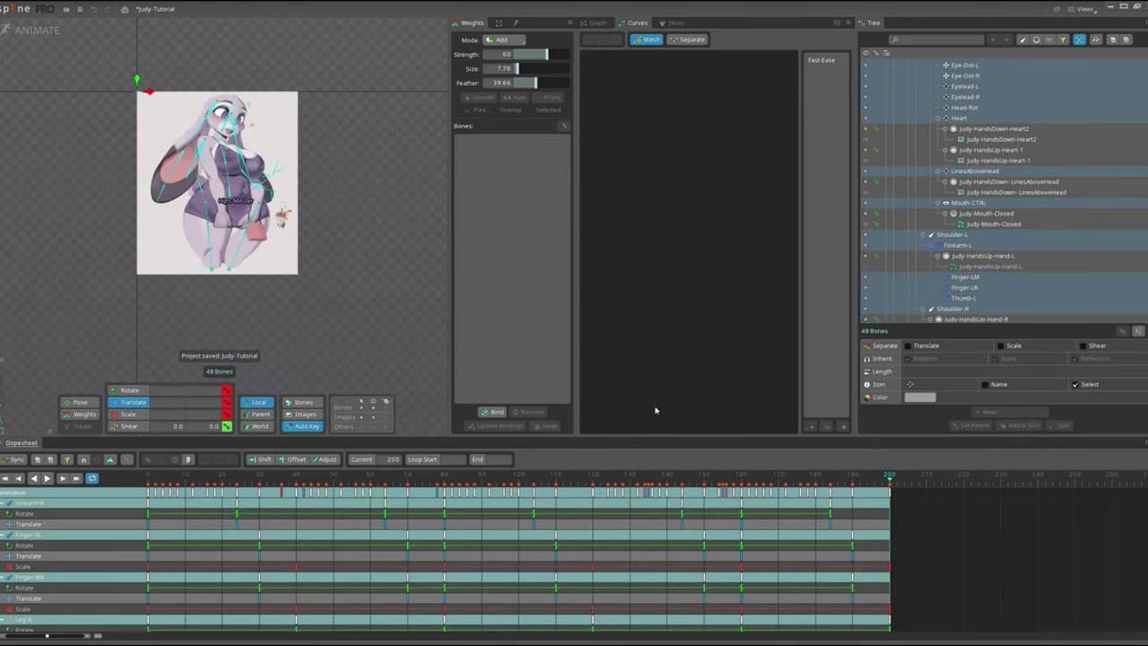
scroll(210, 153, "up", 3)
scroll(210, 152, "up", 2)
mouse_move(815, 476)
left_mouse_down()
mouse_move(736, 505)
mouse_move(687, 493)
mouse_move(717, 482)
left_mouse_up()
left_click(301, 327)
scroll(300, 325, "up", 2)
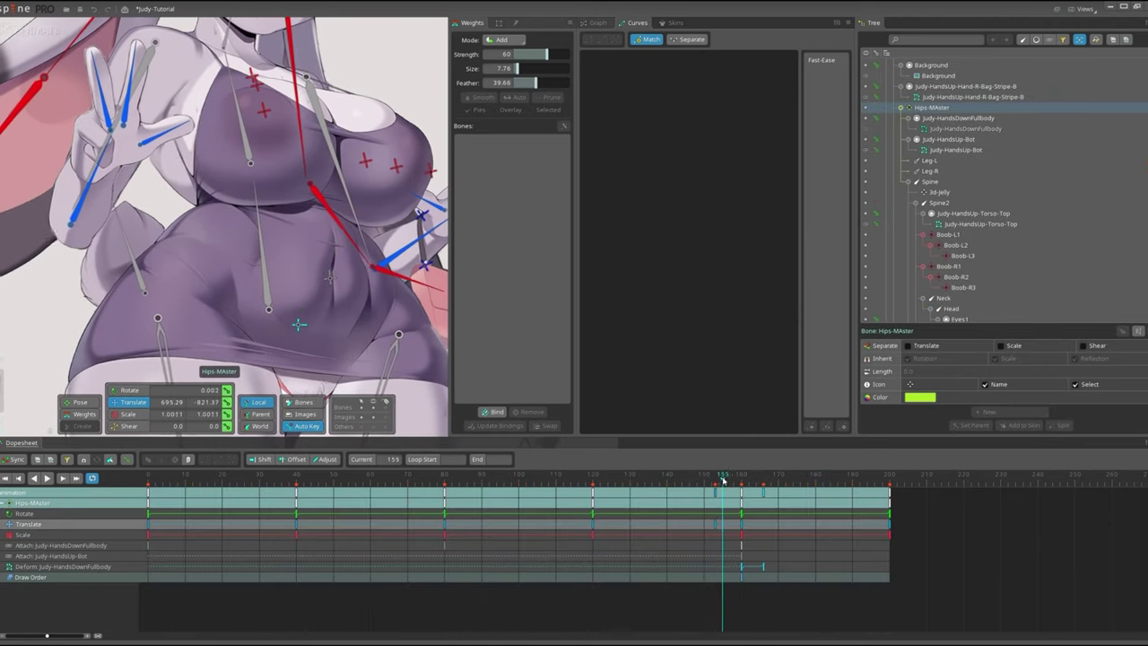
Select the Hips-MAster key near frame 147 and pull its curve start handle to change the easing.
left_click(699, 490)
left_click_drag(699, 484, 741, 484)
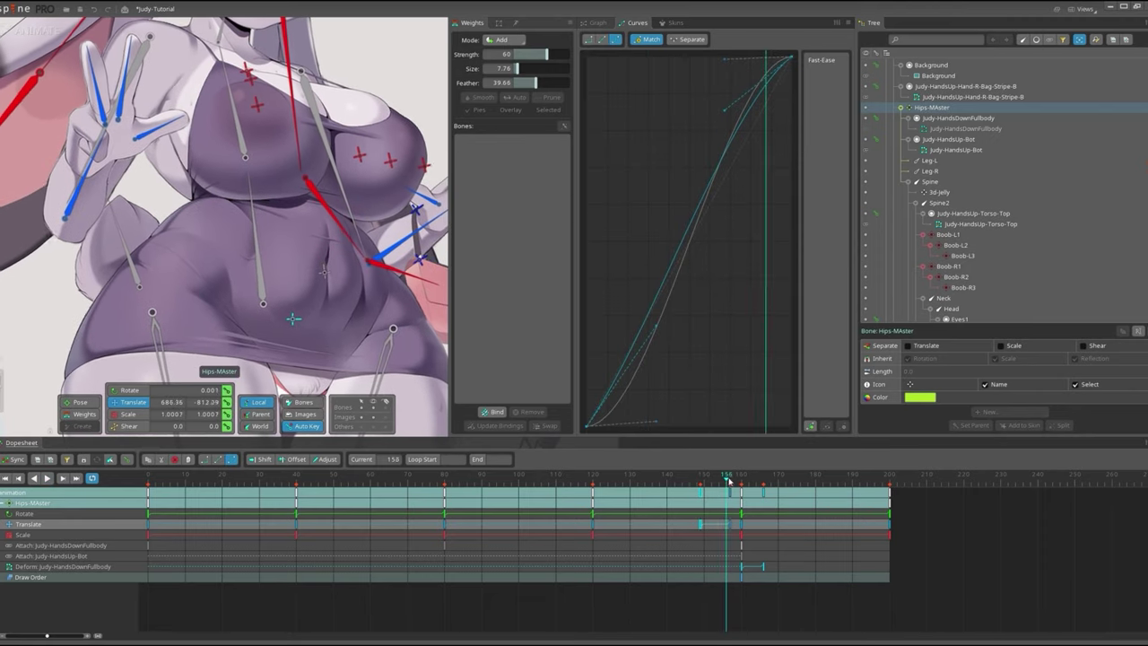
key("space")
scroll(307, 338, "down", 5)
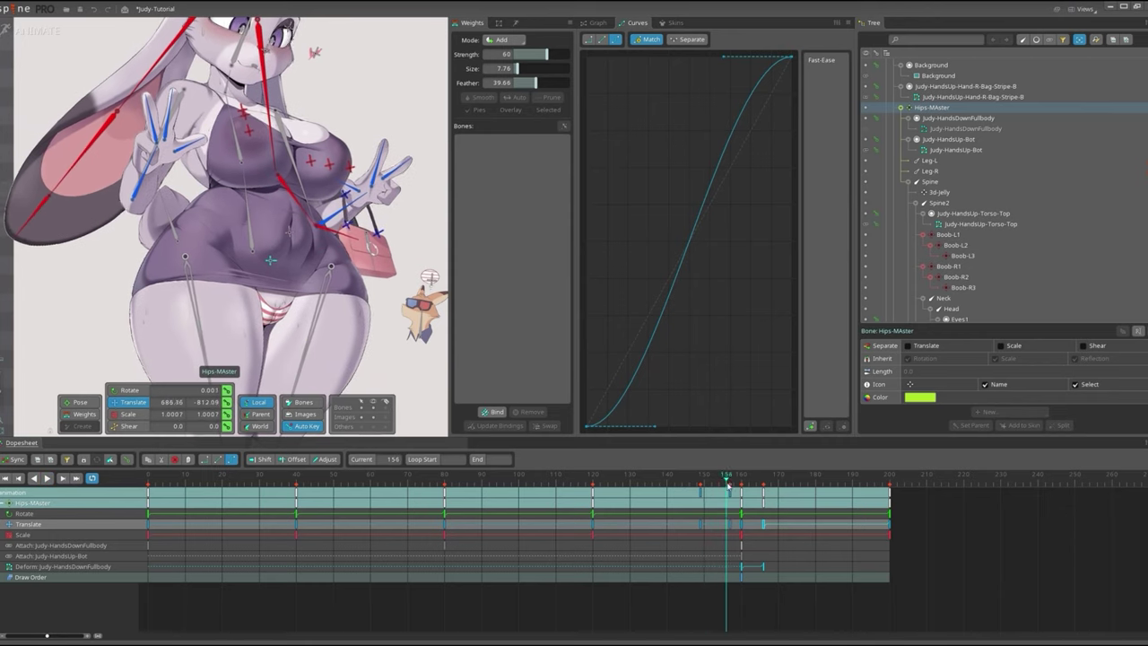
key("space")
left_click_drag(655, 426, 662, 388)
key("space")
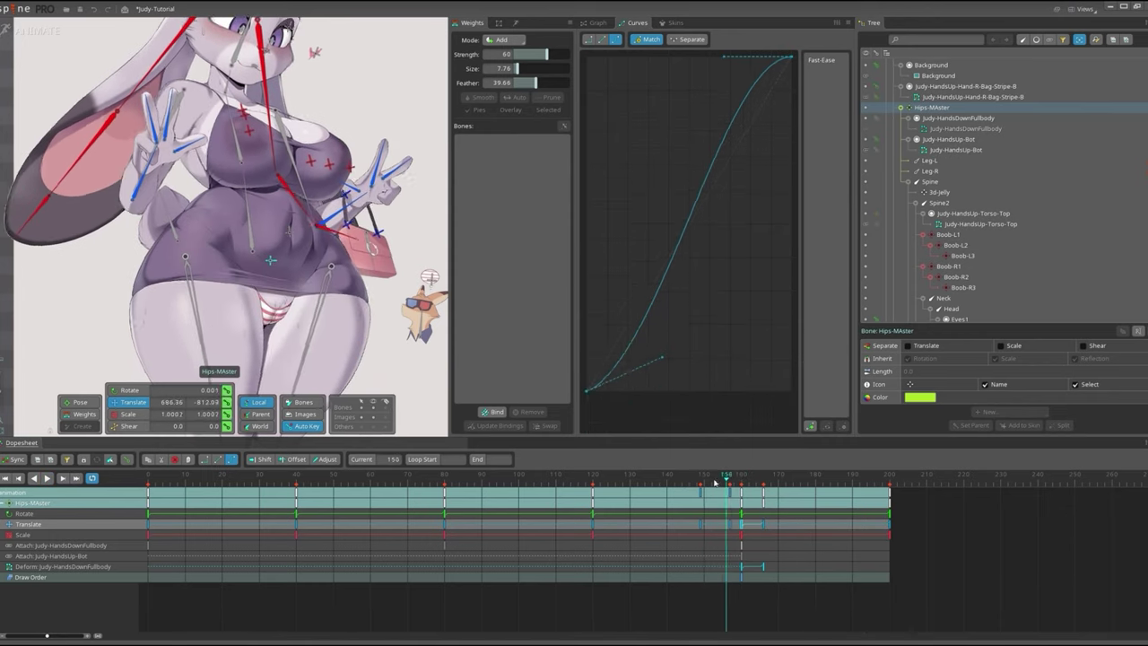
left_click(742, 482)
Select 3d-Jelly and play and scrub around frame 160 to watch the jiggle.
left_click(286, 233)
key("space")
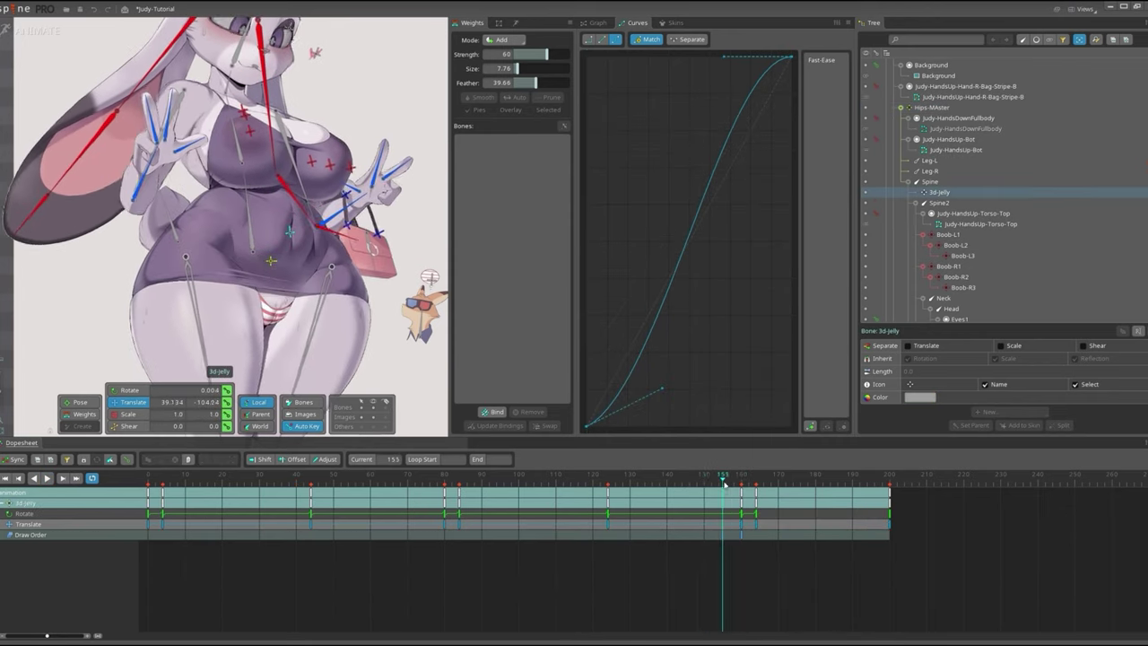
key("space")
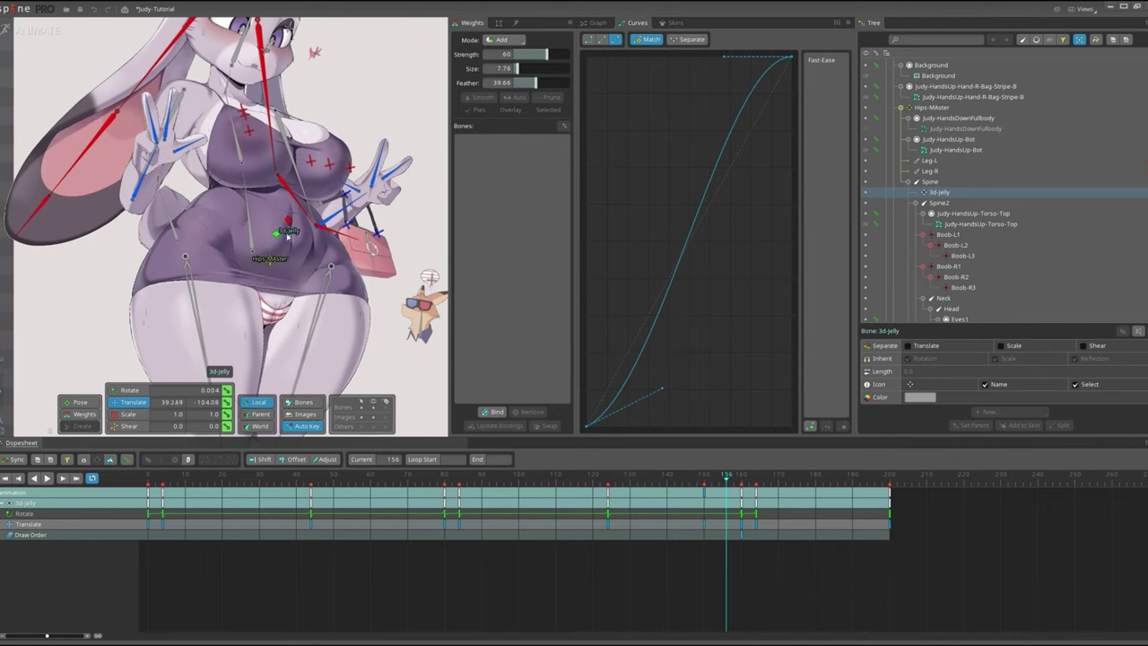
left_click_drag(720, 481, 742, 482)
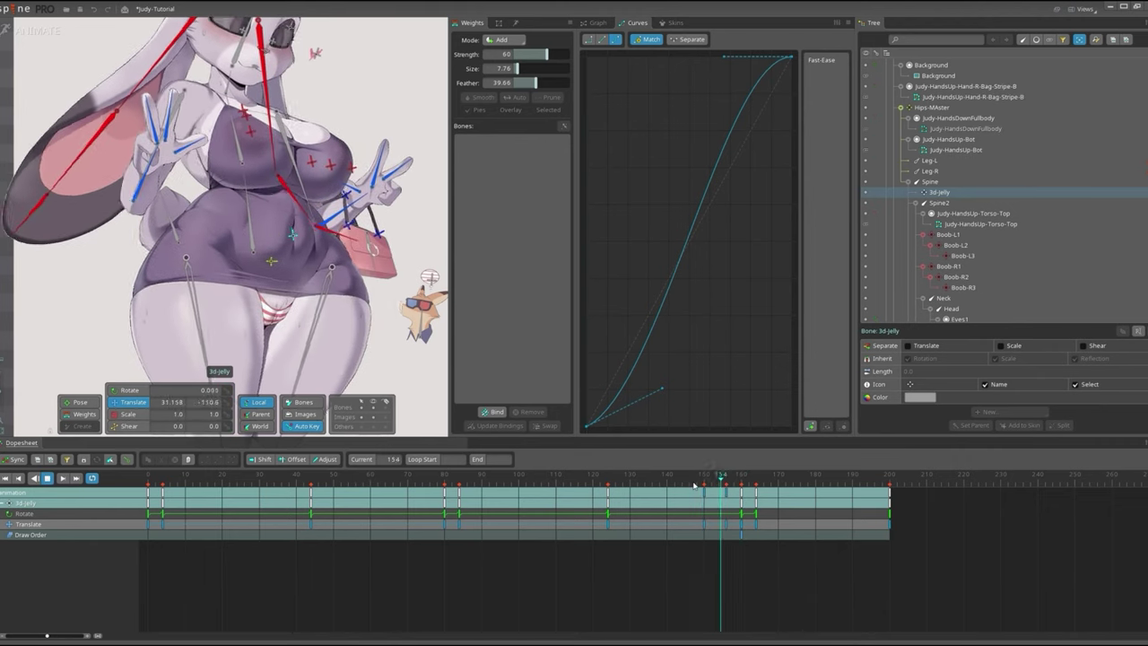
key("space")
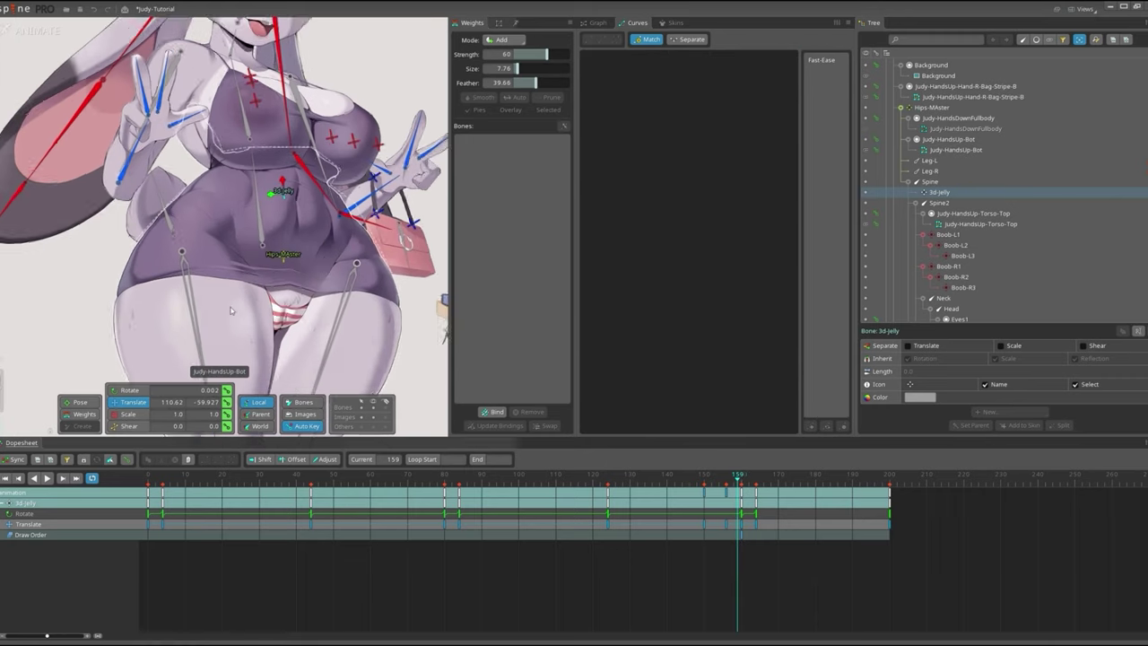
key("space")
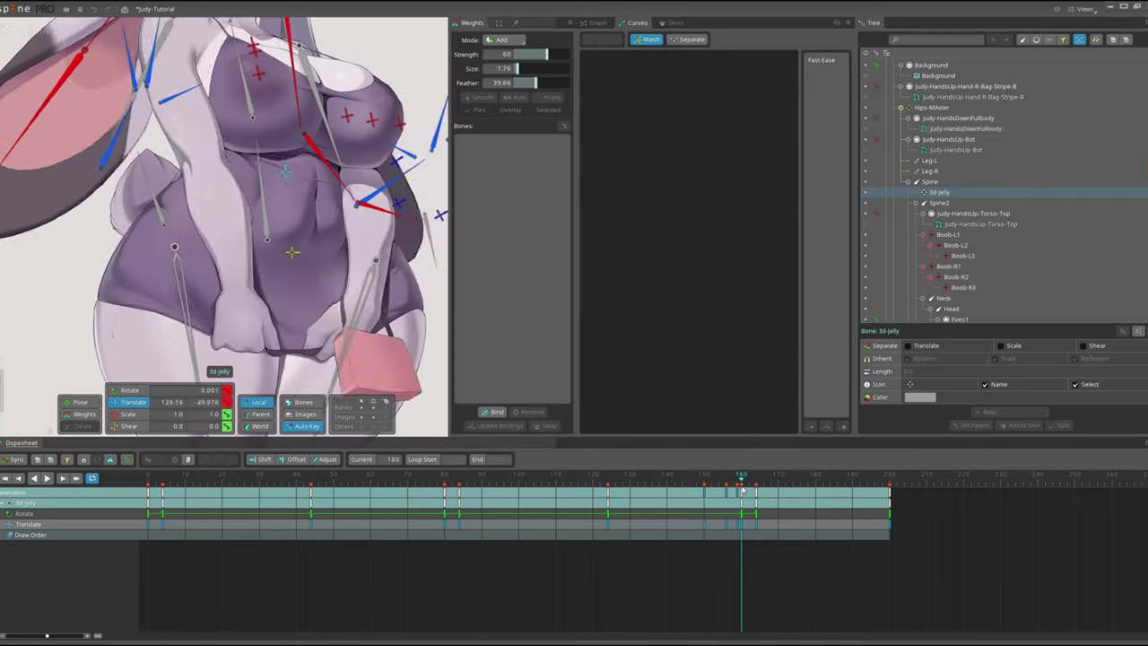
Inspect the Judy-HandsUp-Bot mesh weights, then play the loop and stop at frame 160.
scroll(309, 284, "up", 5)
left_click(309, 285)
scroll(411, 232, "up", 1)
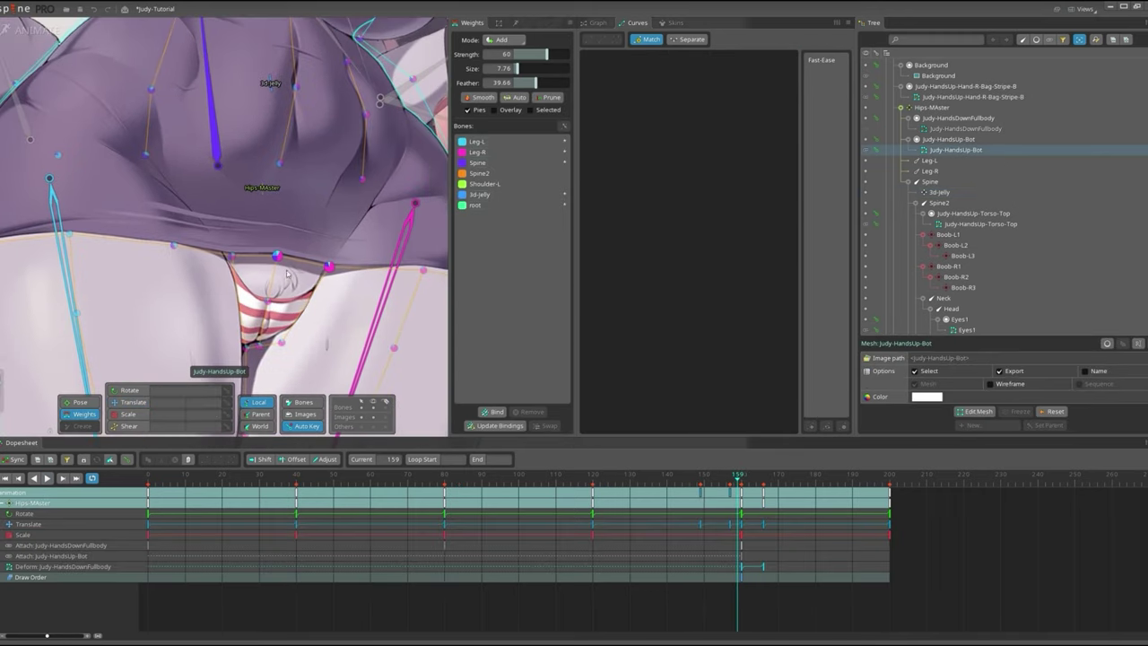
scroll(408, 240, "down", 3)
key("Escape")
key("space")
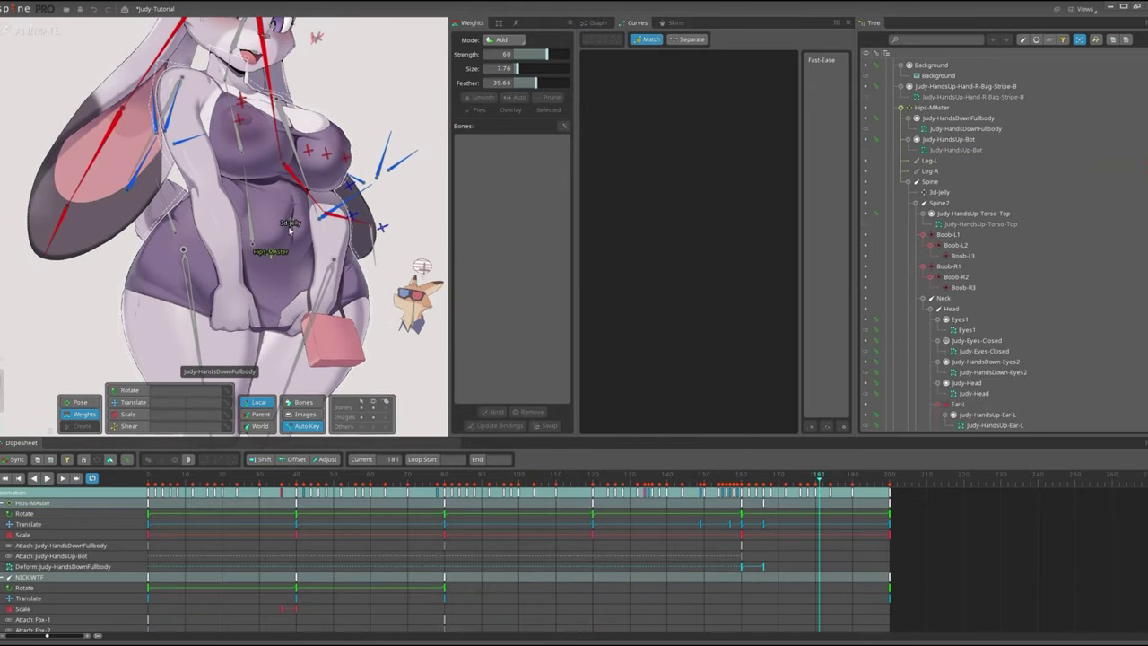
key("space")
Select the 3d-jelly bone, save, and play the animation from frame 178.
left_click(939, 192)
key("ctrl+s")
left_click_drag(742, 489, 808, 488)
scroll(299, 212, "up", 2)
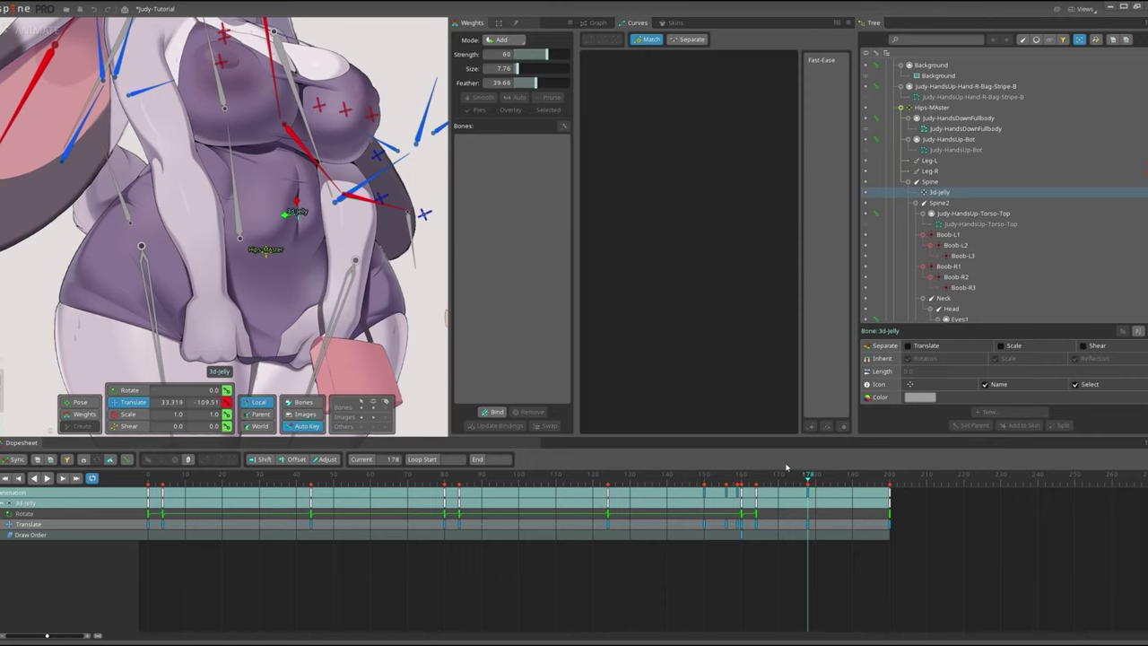
key("space")
key("space")
key("space")
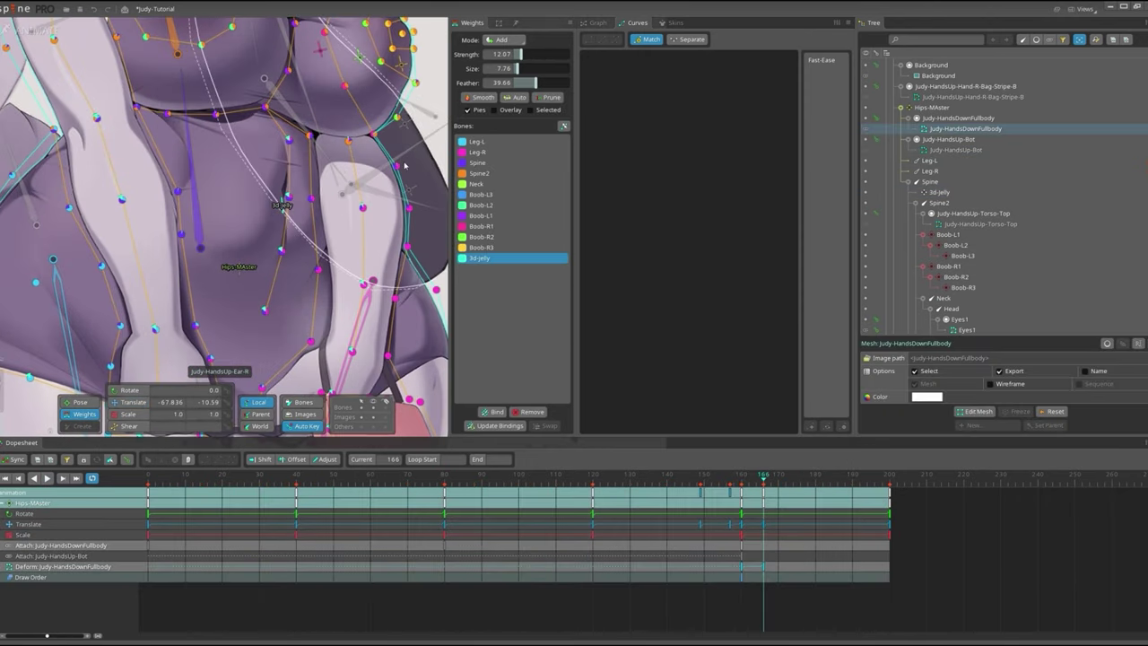
scroll(281, 192, "down", 3)
scroll(224, 225, "down", 3)
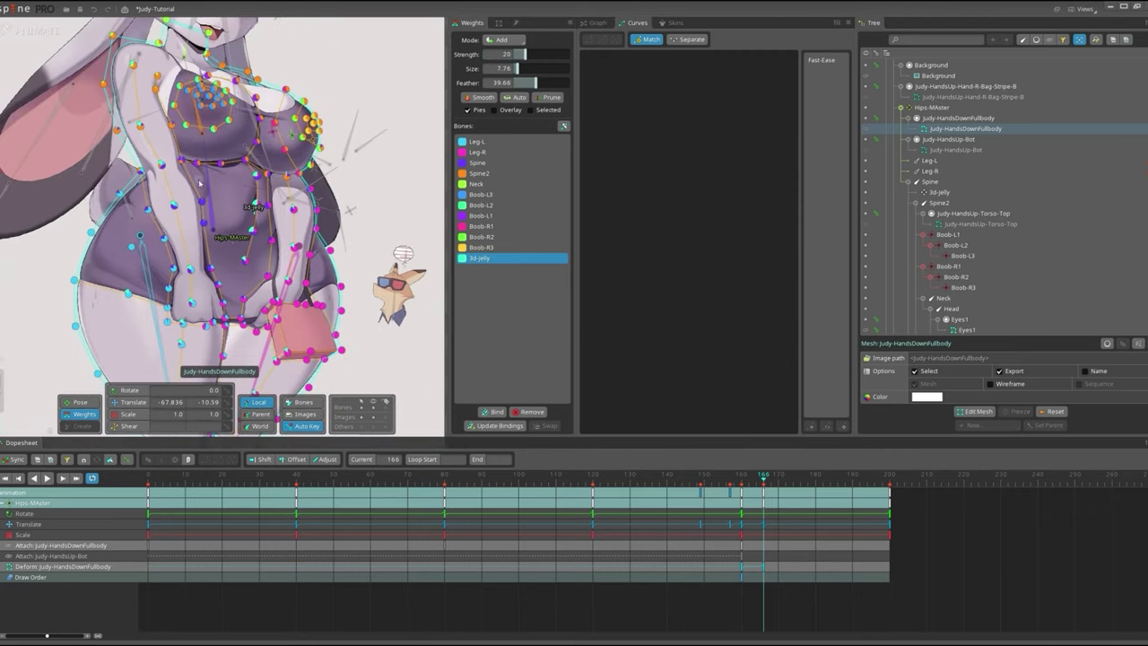
key("ctrl+s")
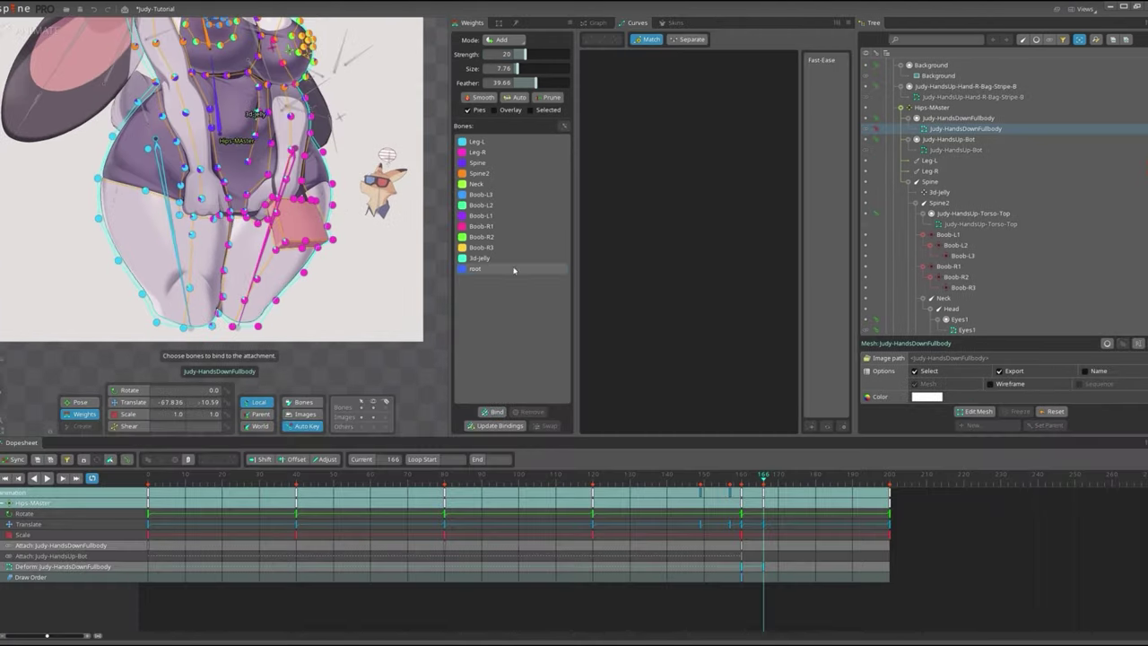
Bind the root bone to the mesh and play the animation to check the weights.
left_click(514, 269)
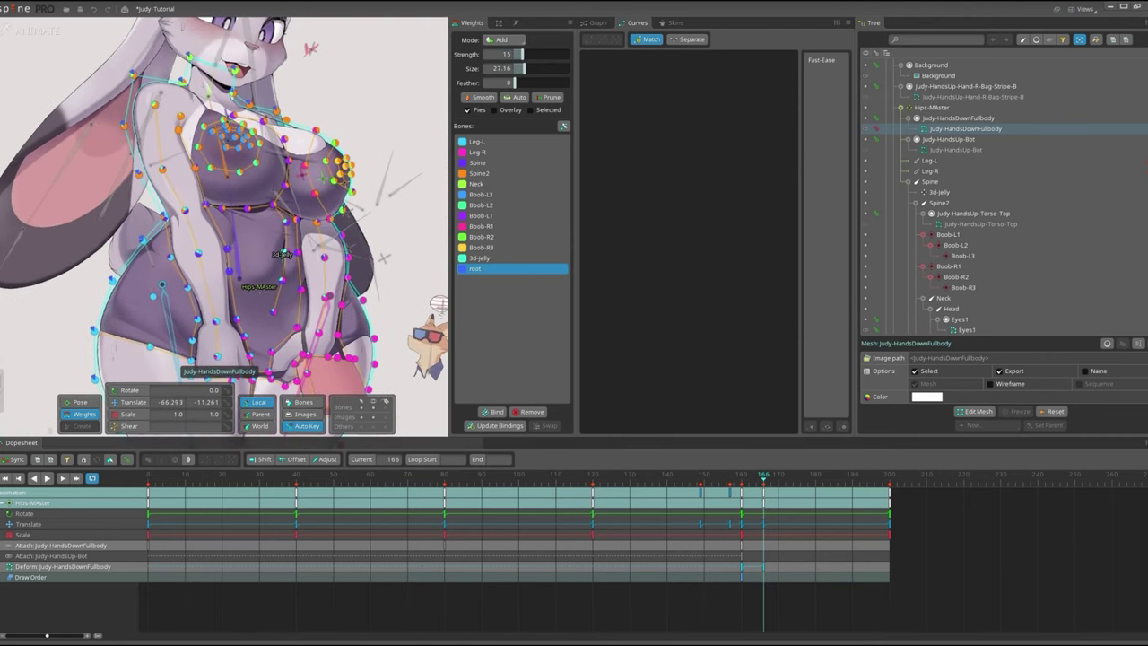
scroll(356, 278, "up", 2)
scroll(241, 320, "up", 2)
scroll(192, 284, "up", 2)
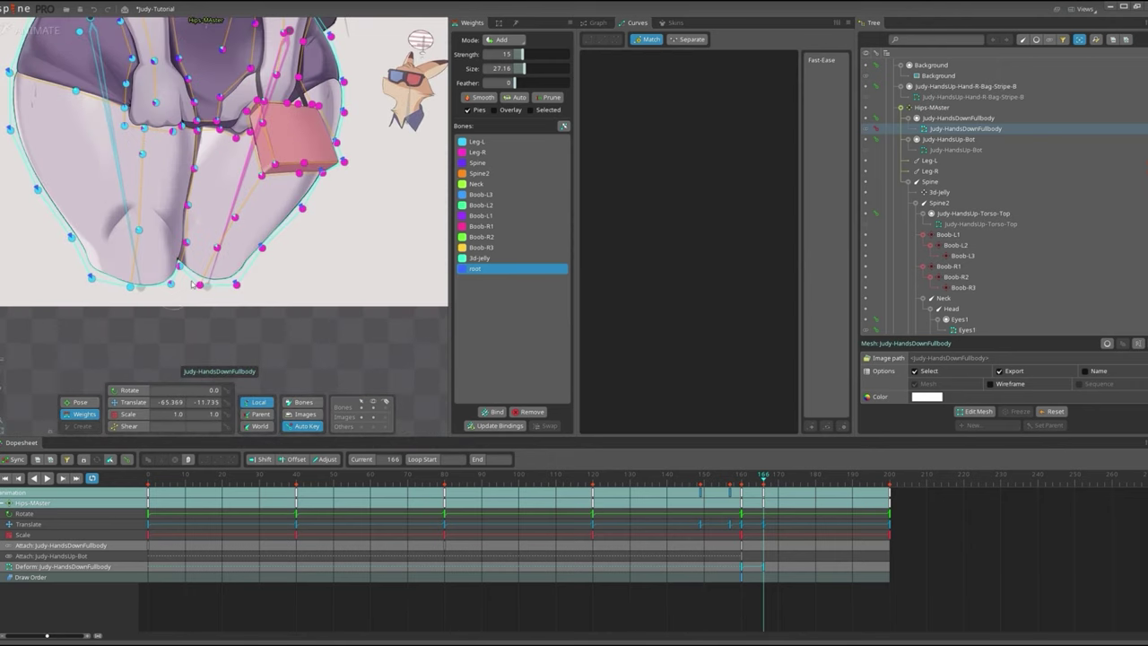
key("space")
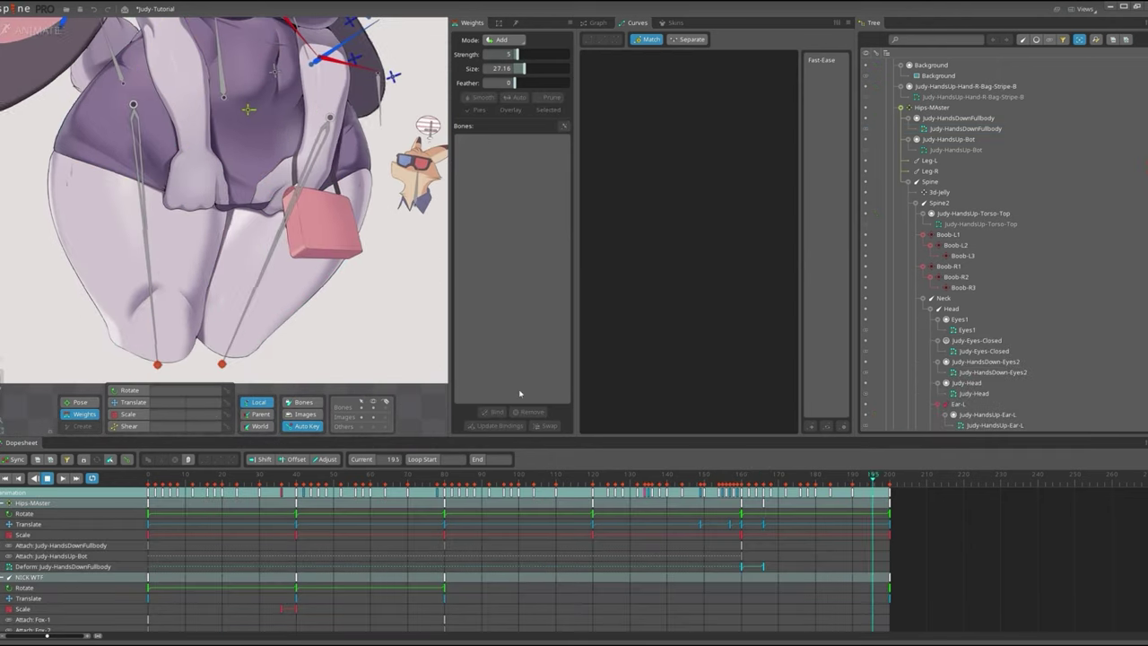
key("Escape")
scroll(168, 158, "down", 2)
Stop at frame 161, save, and select the Boob-L2, Boob-R2, Boob-R3 and Boob-R1 bones.
scroll(263, 179, "up", 4)
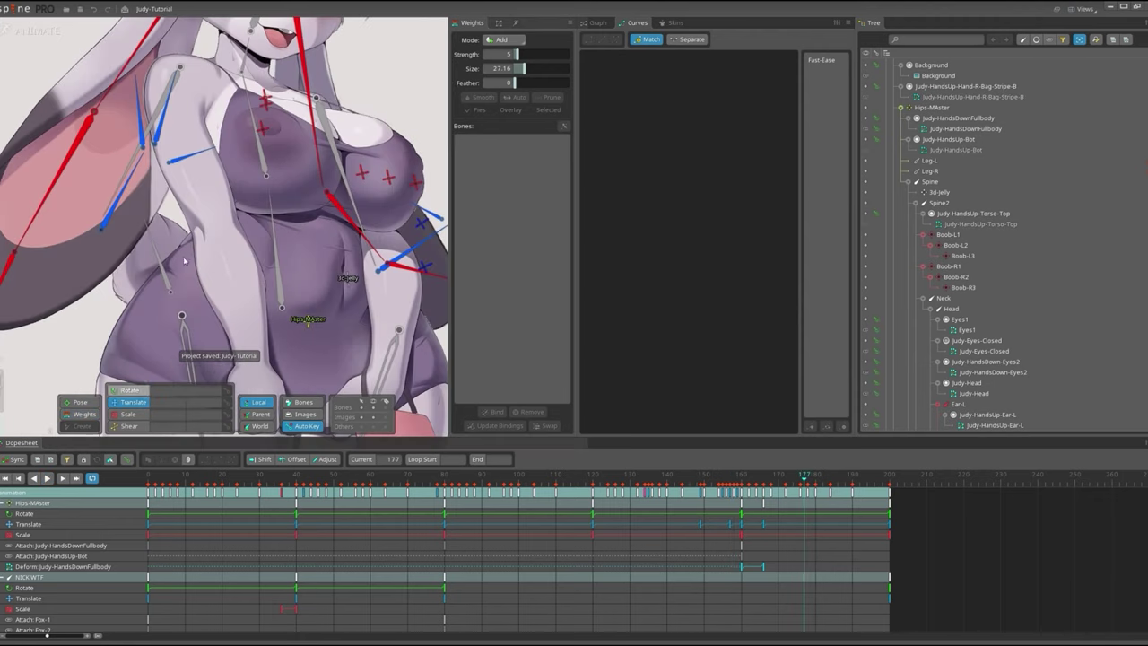
left_click(337, 238)
left_click(745, 491)
key("ctrl+s")
left_click(826, 474)
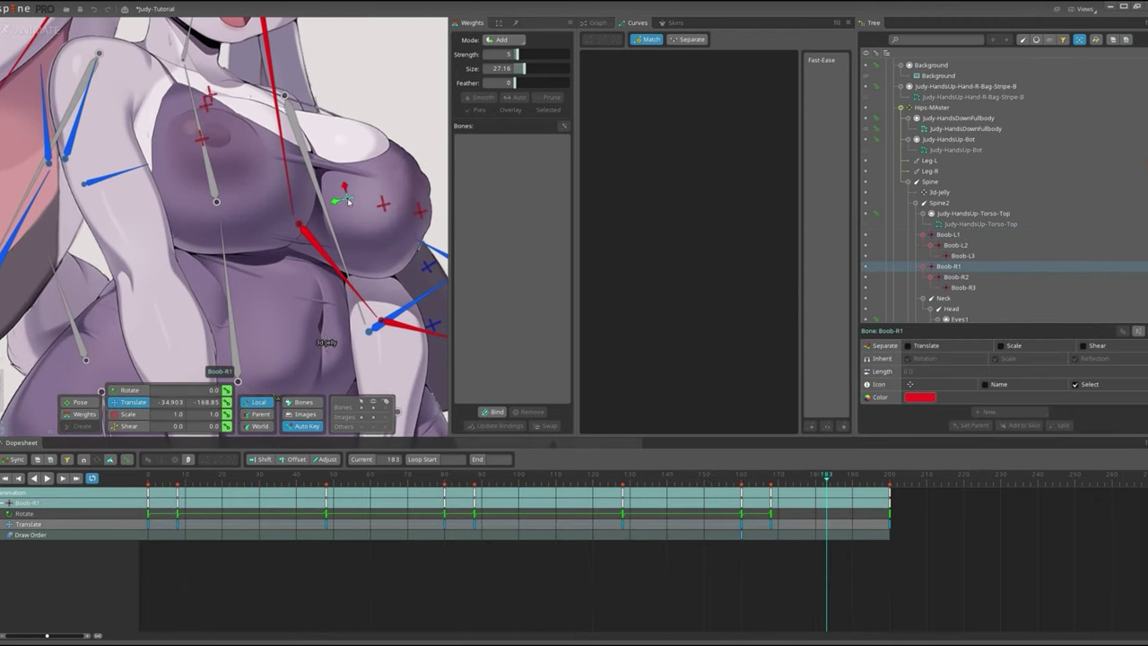
left_click(382, 206)
left_click(410, 211)
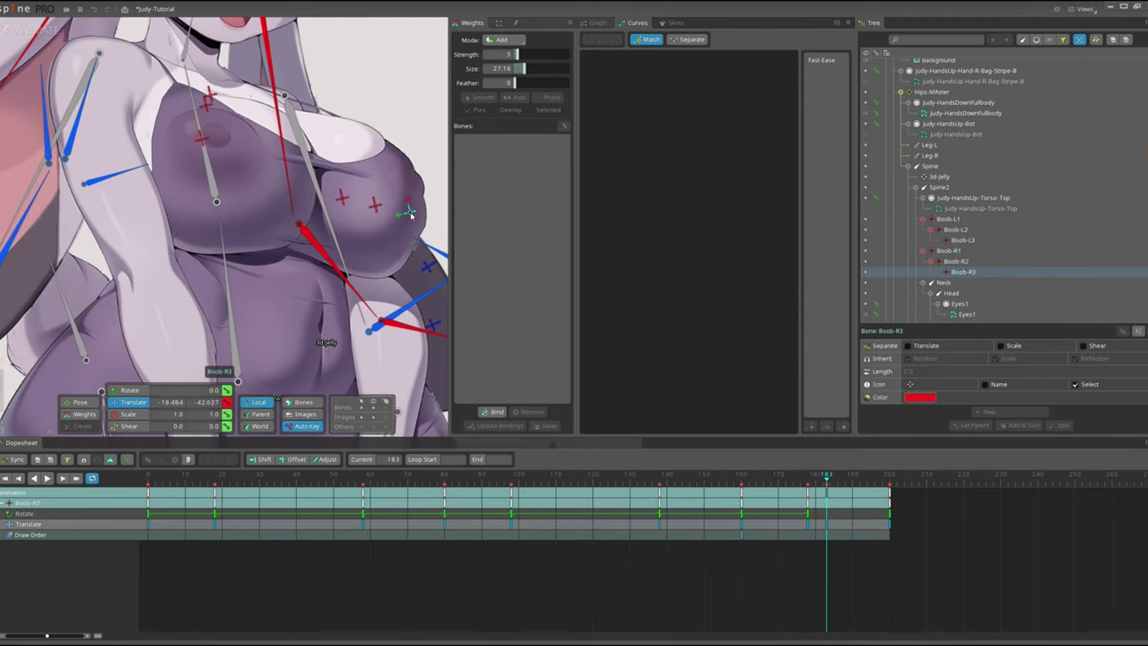
left_click(808, 471)
Check the Boob-R1 key curve at frame 178, then hide Judy-HandsDown-Eyes2 at frame 154.
left_click(329, 197)
left_click(811, 501)
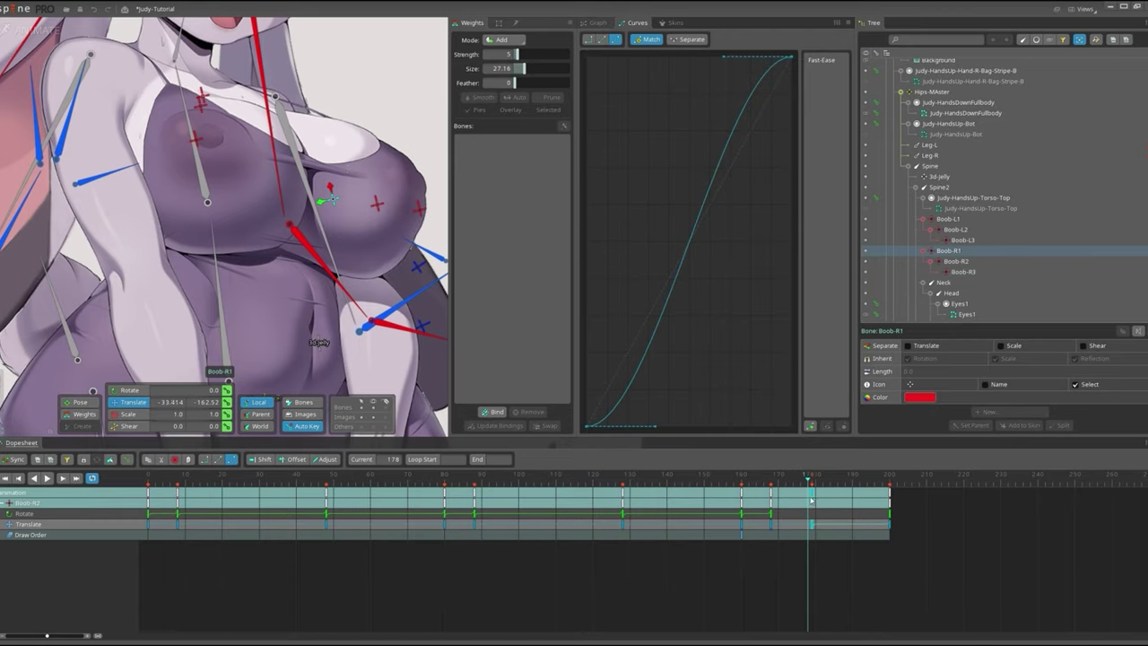
key("space")
scroll(139, 298, "down", 3)
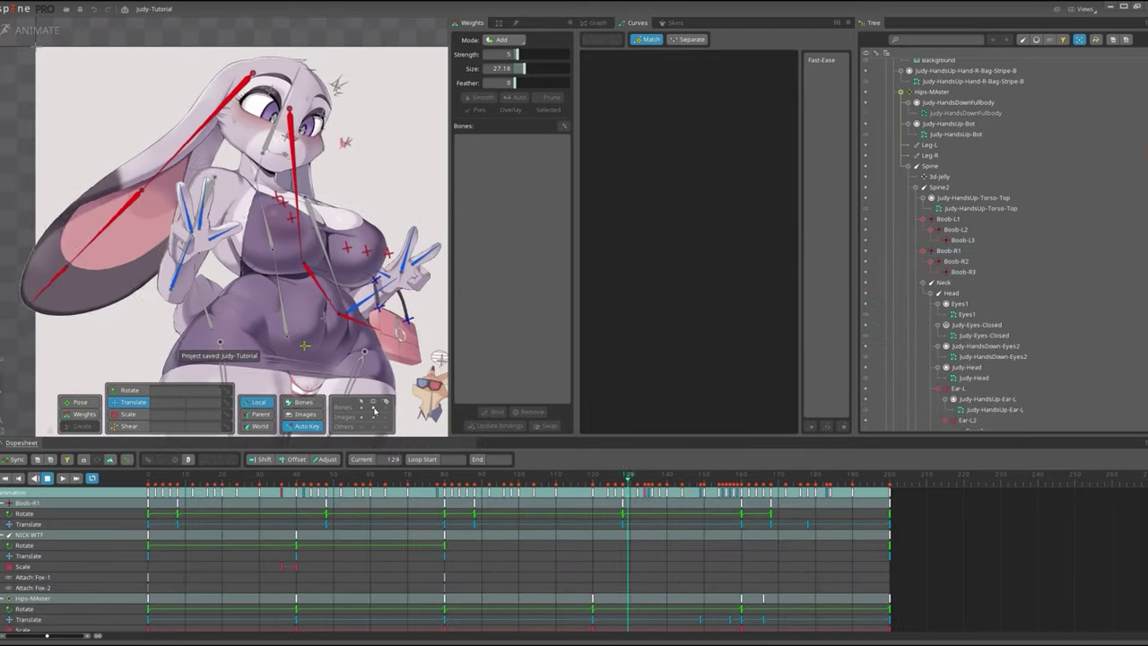
key("ctrl+s")
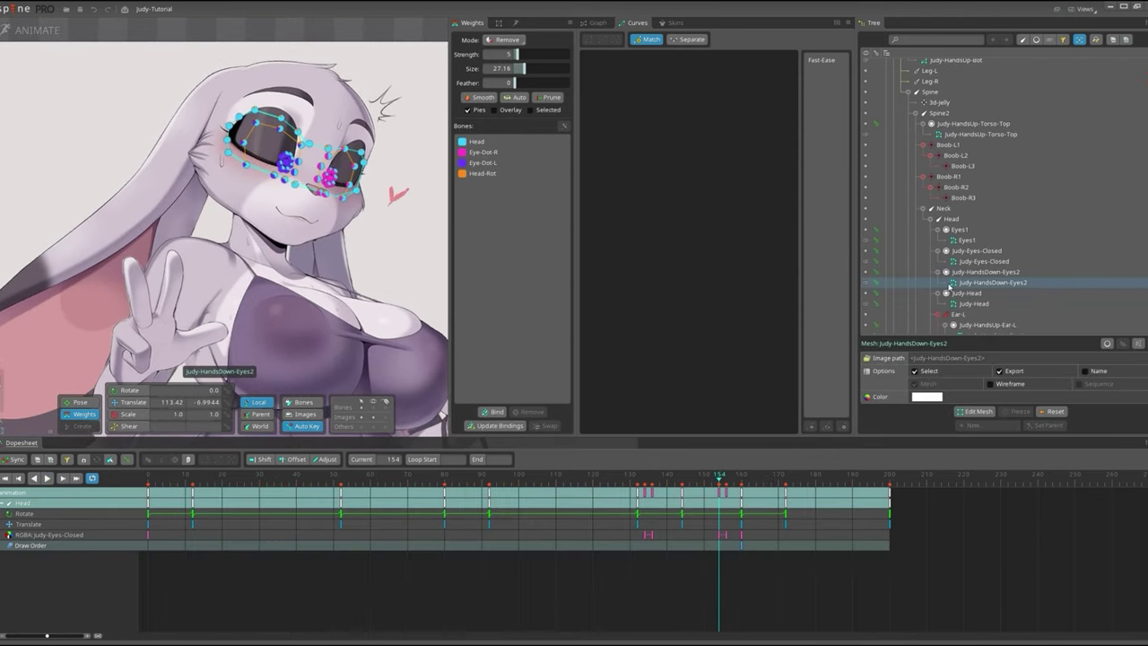
left_click(866, 282)
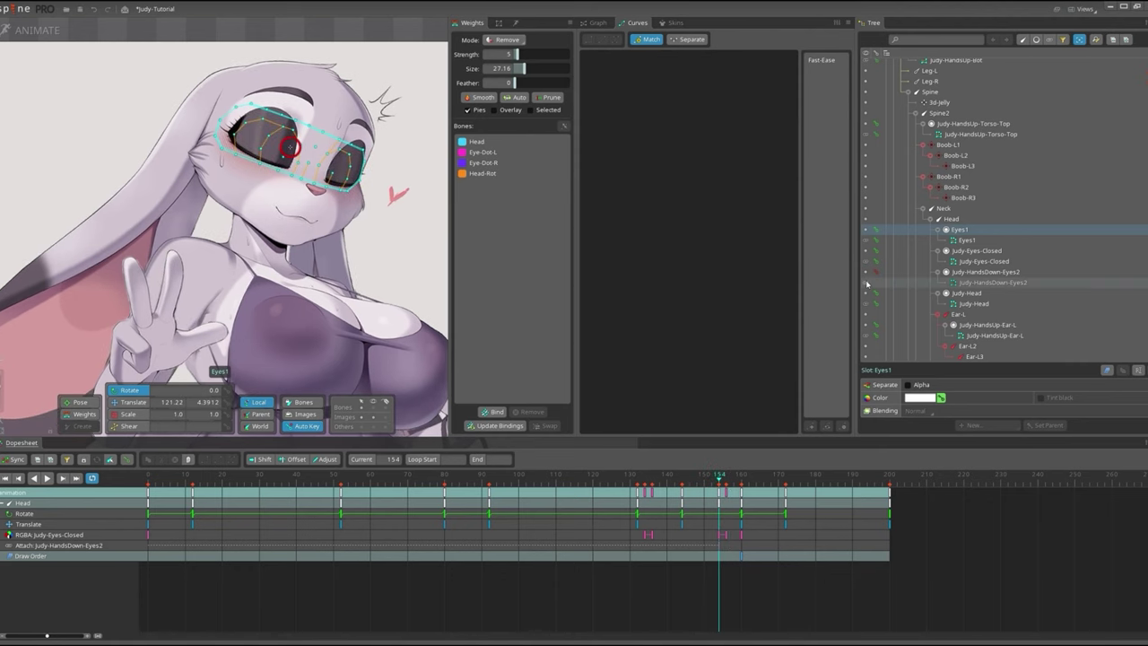
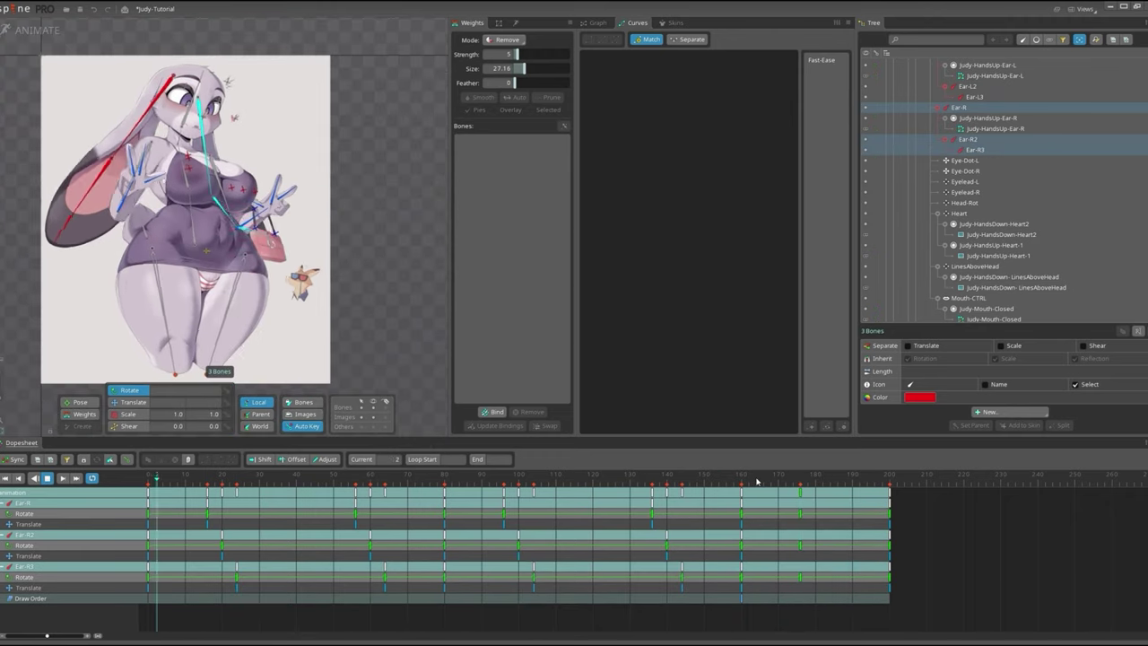
Key a colour change on the Fox-1 ThoughtsBuble slot at frame 181.
key("ctrl+s")
scroll(326, 239, "up", 5)
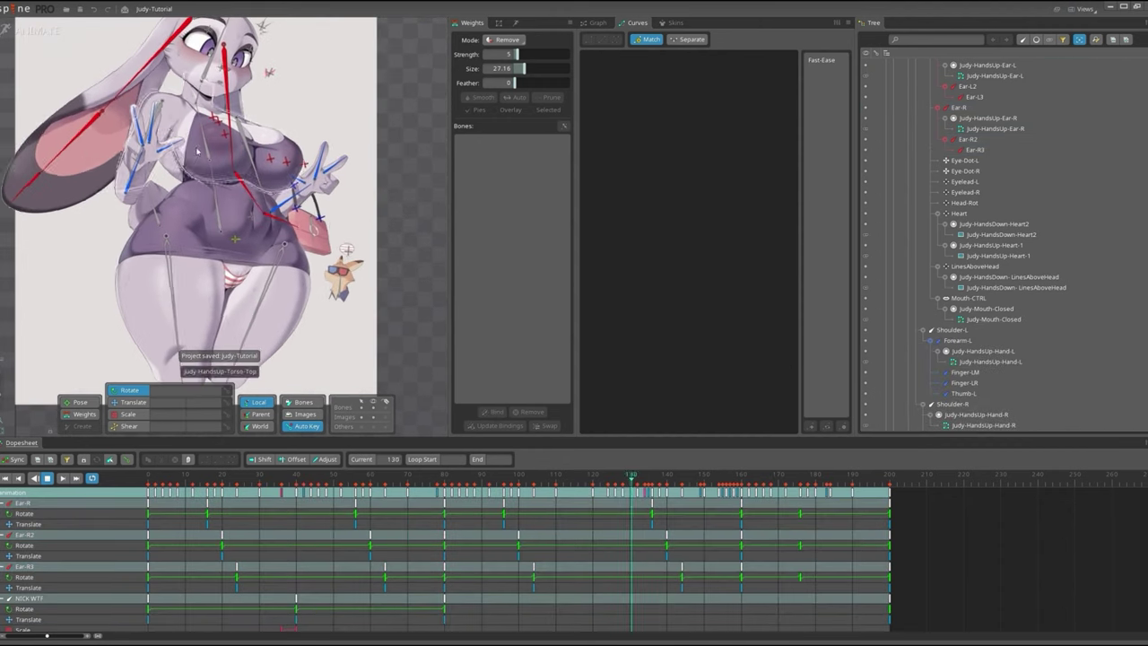
left_click(929, 304)
scroll(867, 319, "down", 2)
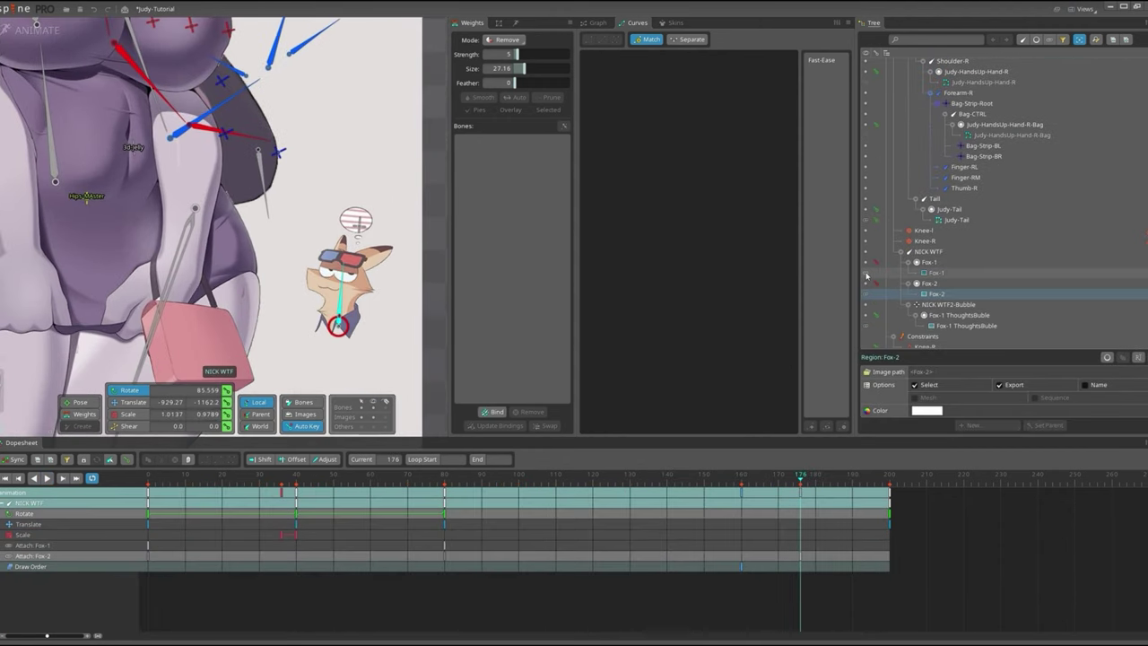
left_click(959, 282)
left_click(920, 398)
left_click(257, 445)
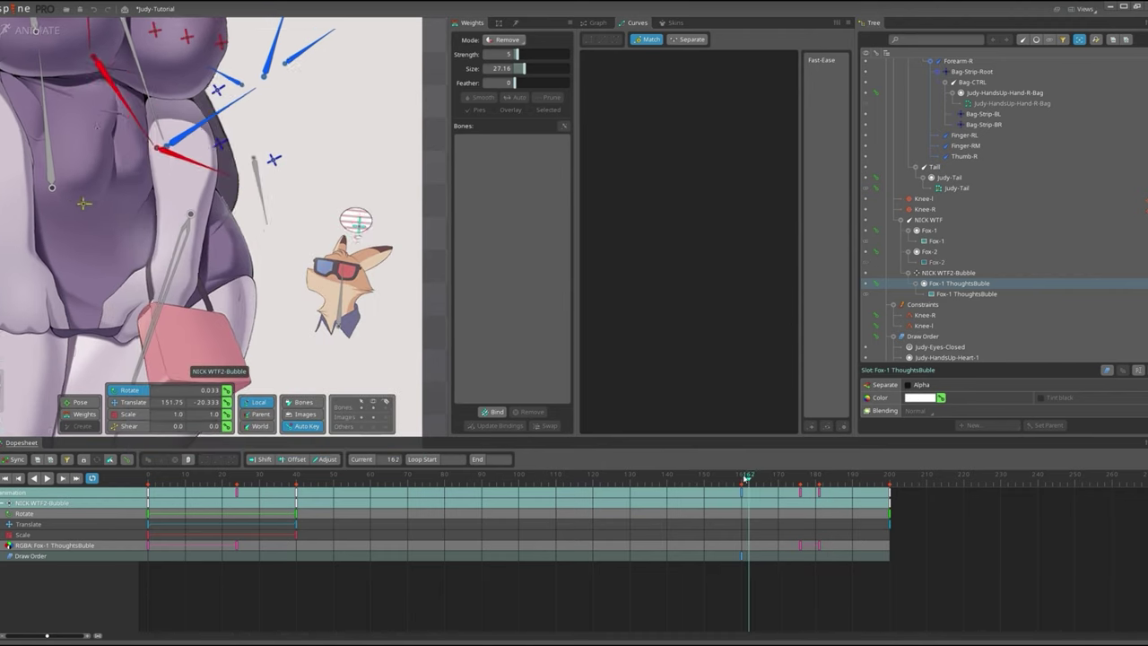
Copy a NICK WTF key to around frame 177 and save the project.
left_click(299, 494)
left_click(299, 495)
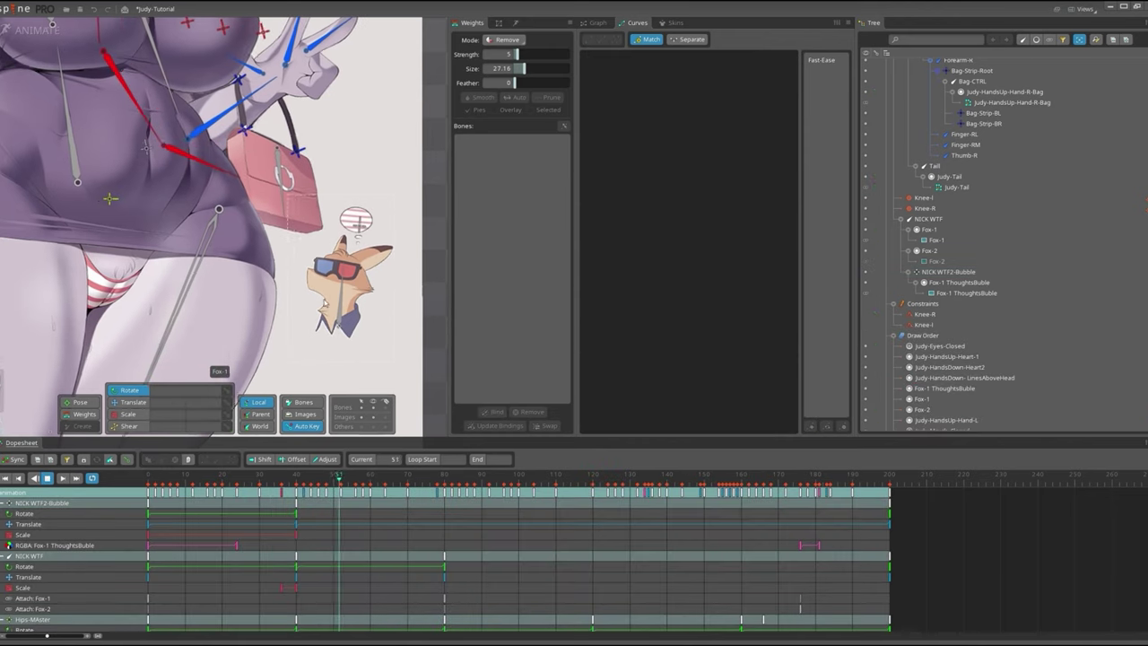
left_click(340, 301)
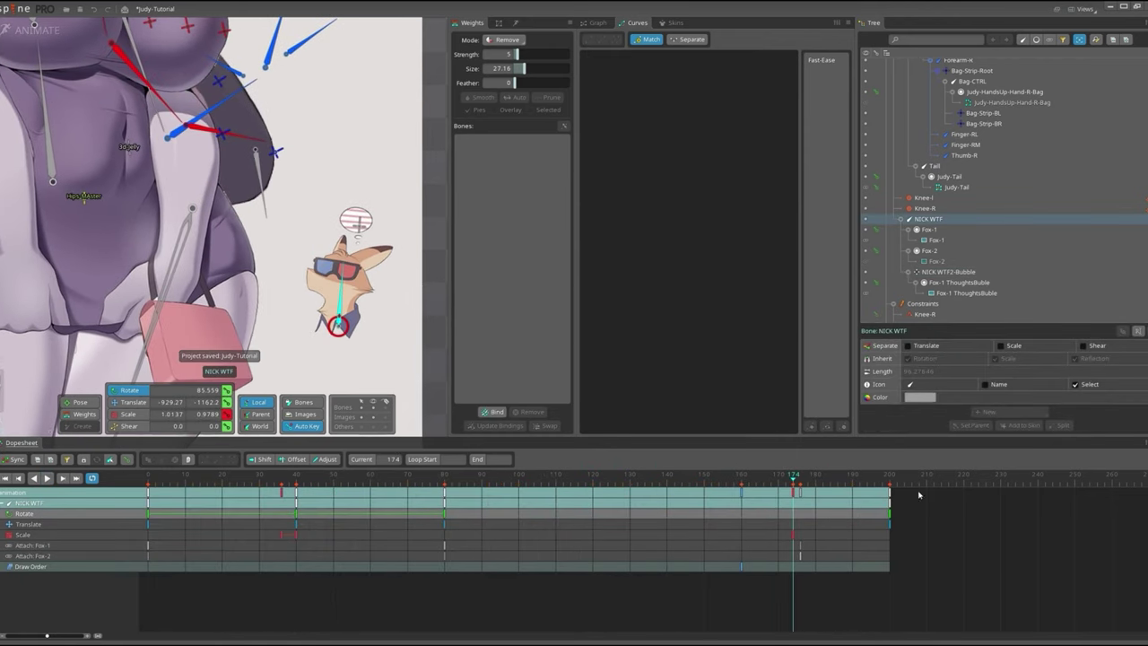
left_click(792, 491)
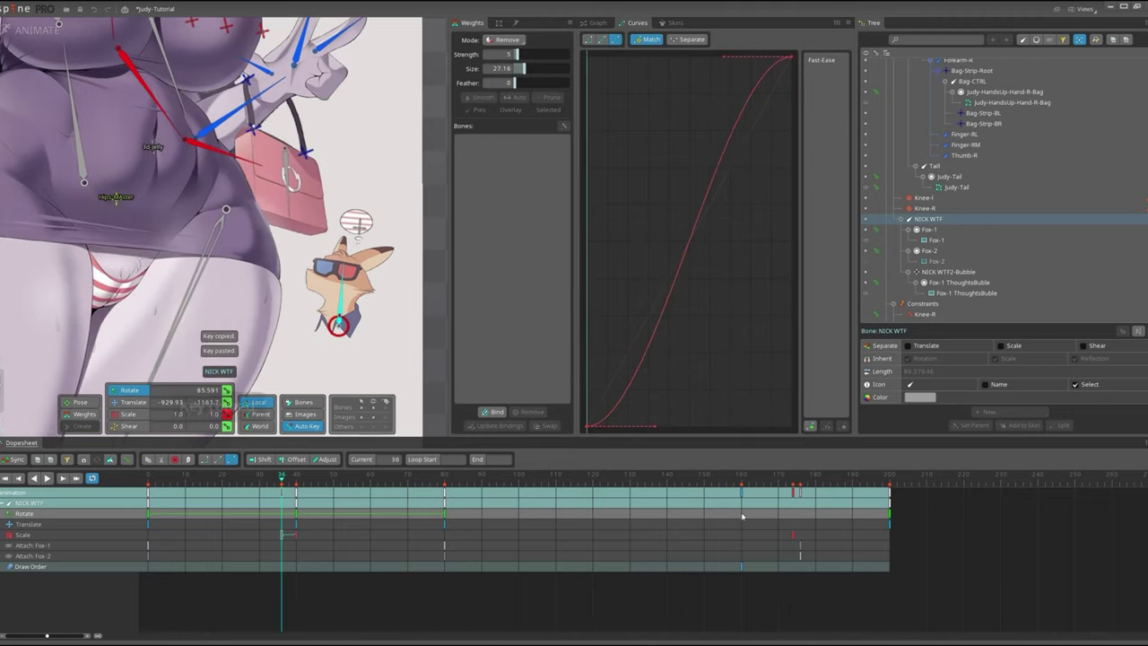
key("ctrl+c")
key("ctrl+v")
left_click(793, 479)
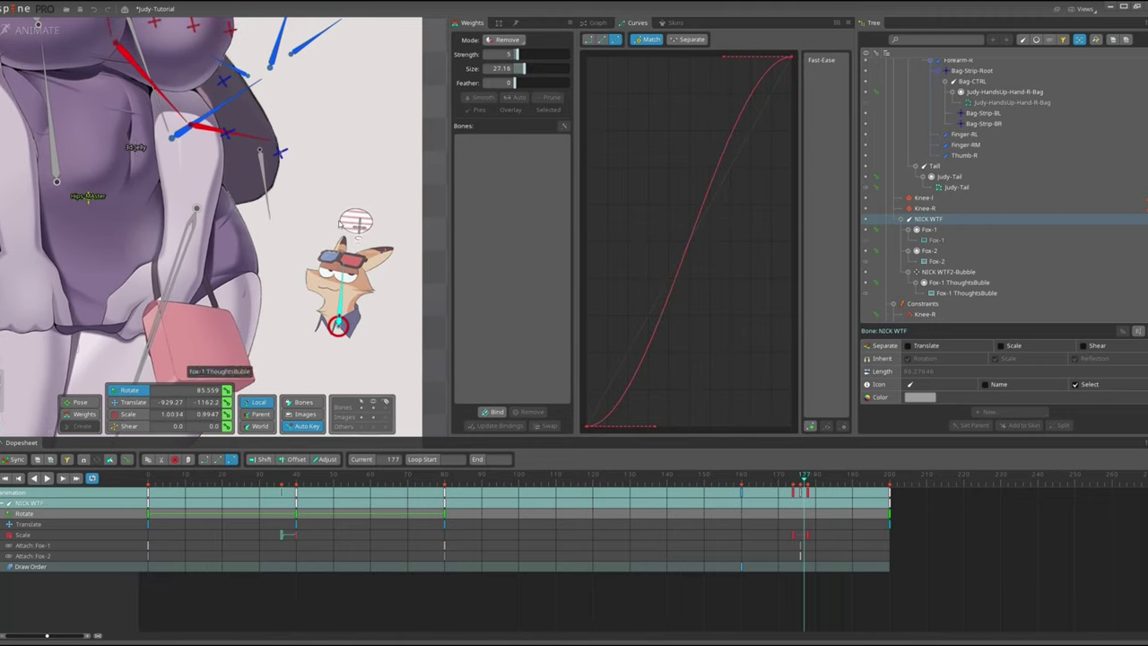
scroll(207, 313, "down", 5)
key("ctrl+s")
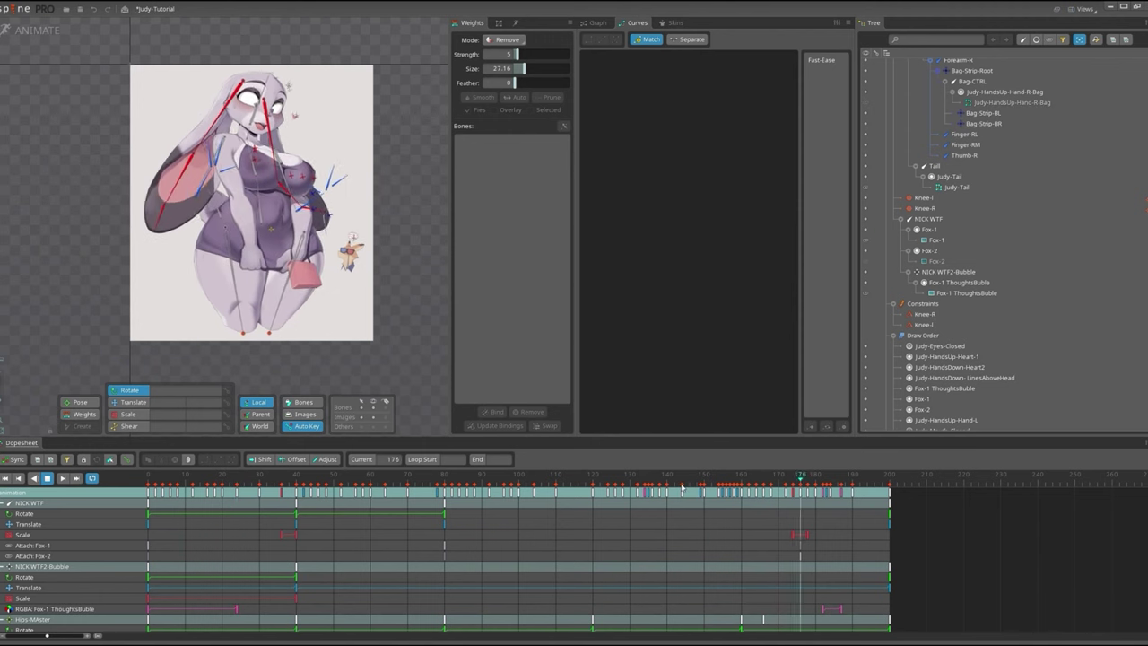
Inspect the Boob-L1, Boob-R1 and Boob-R2 bones' keys, then stop playback.
scroll(244, 191, "up", 5)
mouse_move(260, 85)
left_mouse_down()
mouse_move(326, 148)
mouse_move(432, 190)
left_mouse_up()
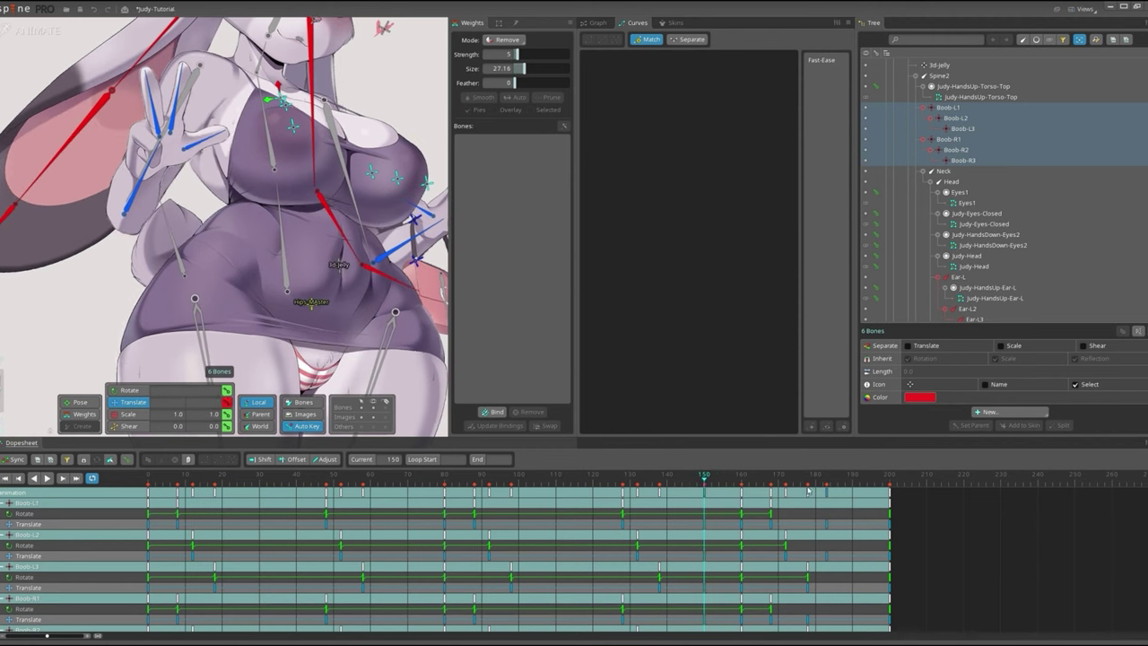
left_click(365, 168)
scroll(359, 205, "up", 2)
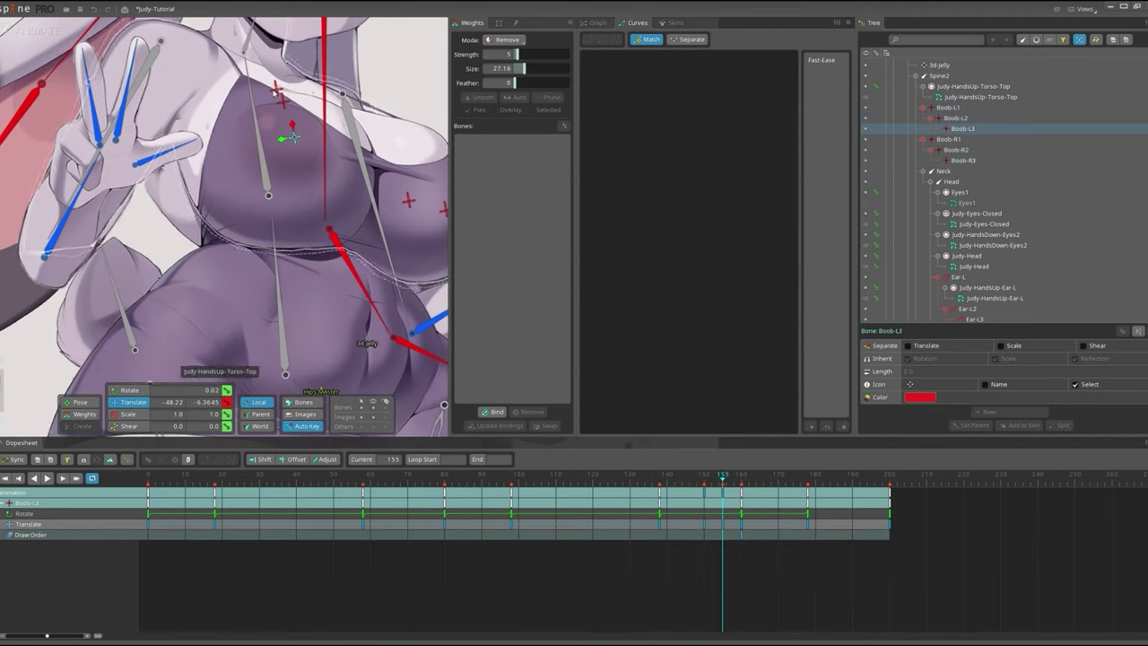
scroll(359, 205, "up", 2)
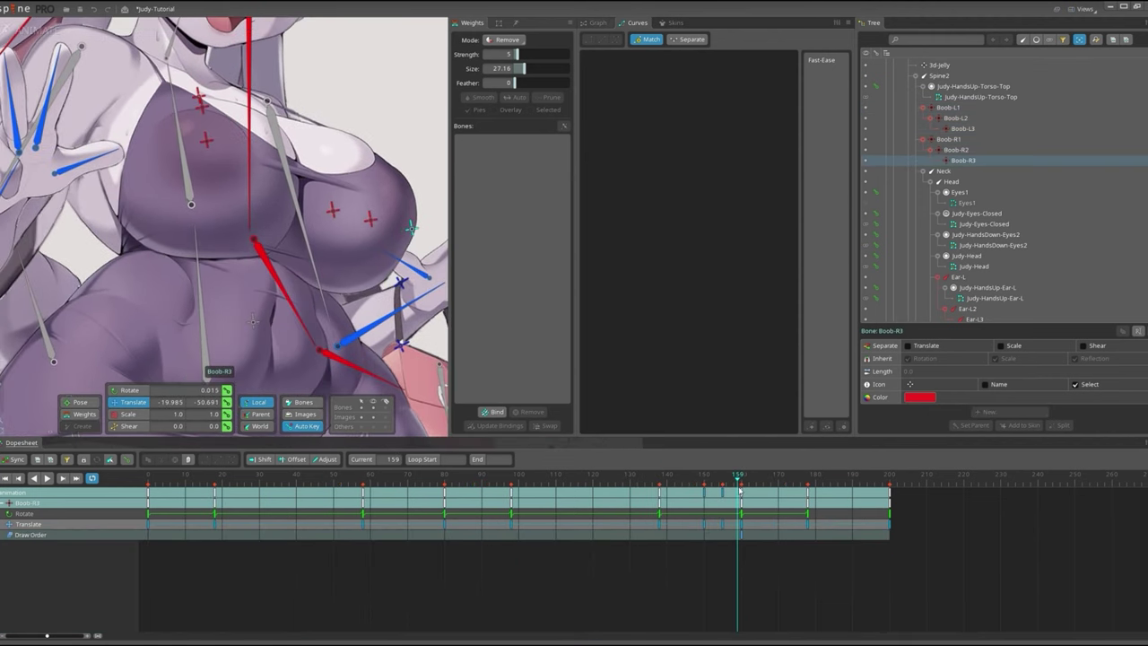
left_click(333, 213)
left_click(372, 223, "ctrl")
left_click(368, 223)
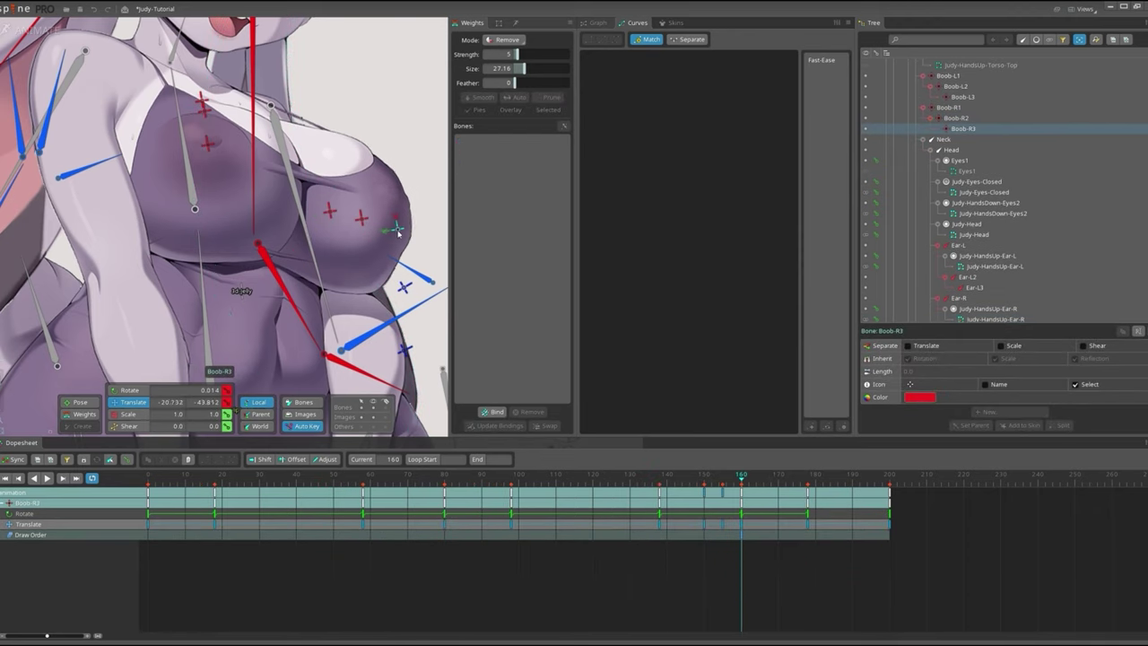
left_click(208, 145)
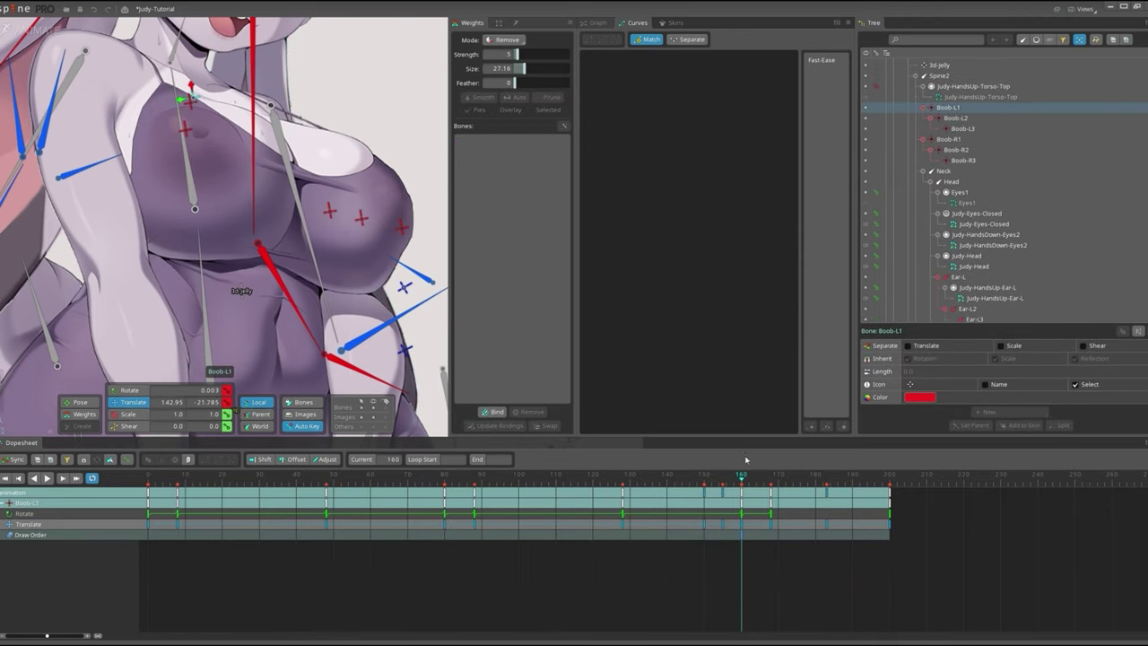
scroll(224, 224, "down", 5)
left_click(394, 338)
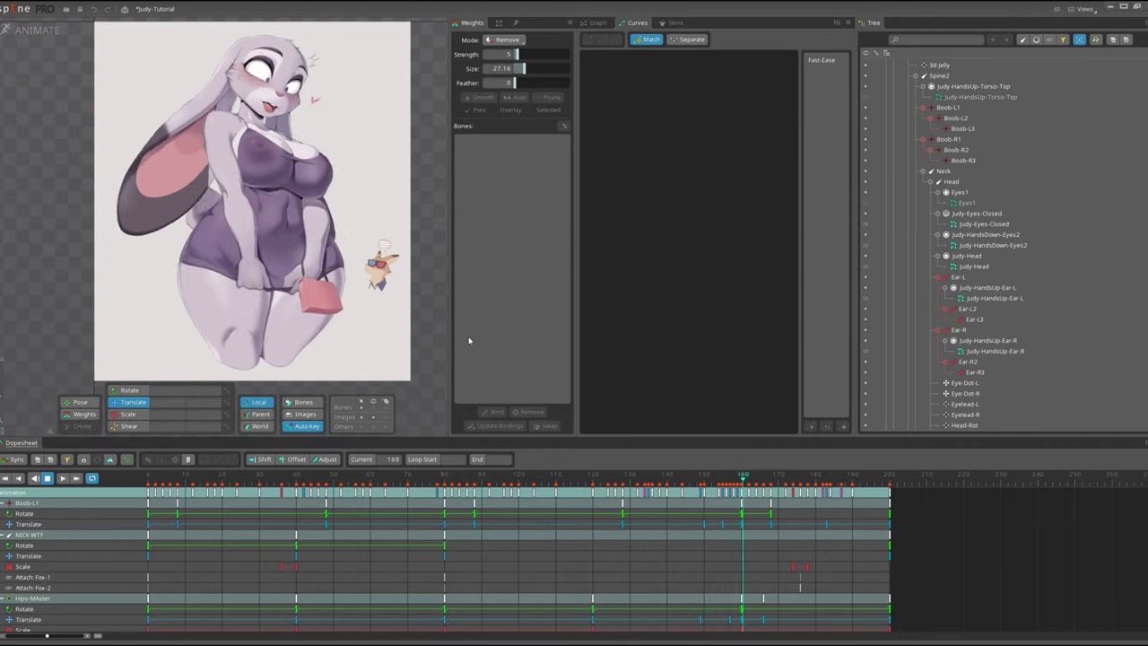
key("space")
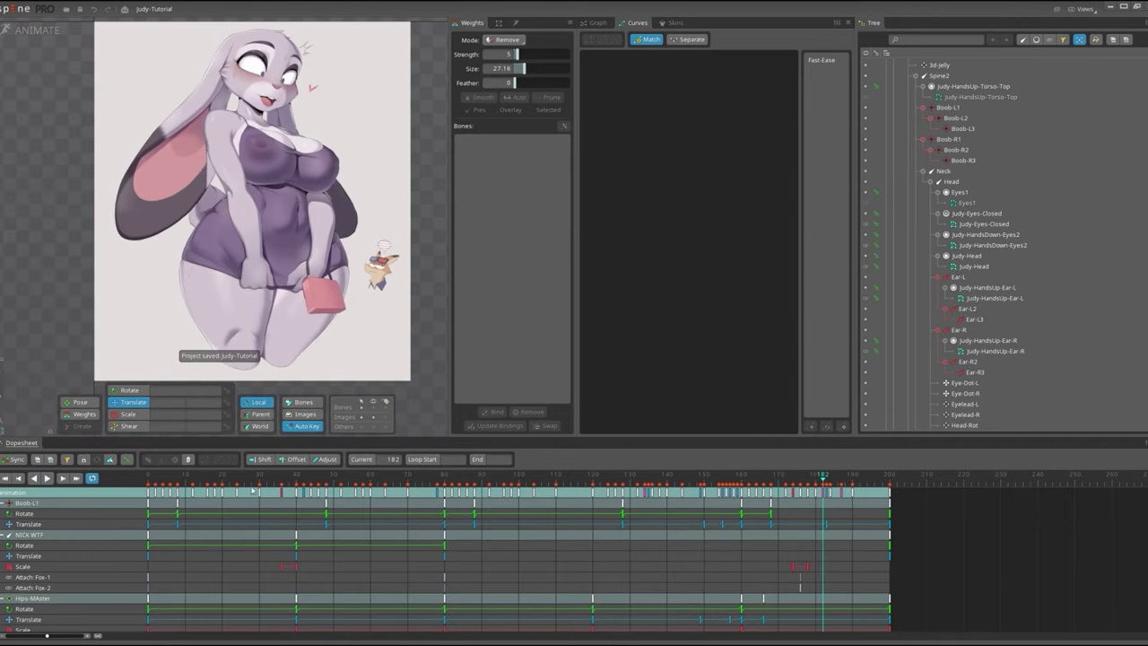
Copy all 45 bones' keys, paste them at frame 200, and save.
key("ctrl+a")
left_click_drag(414, 420, 373, 335)
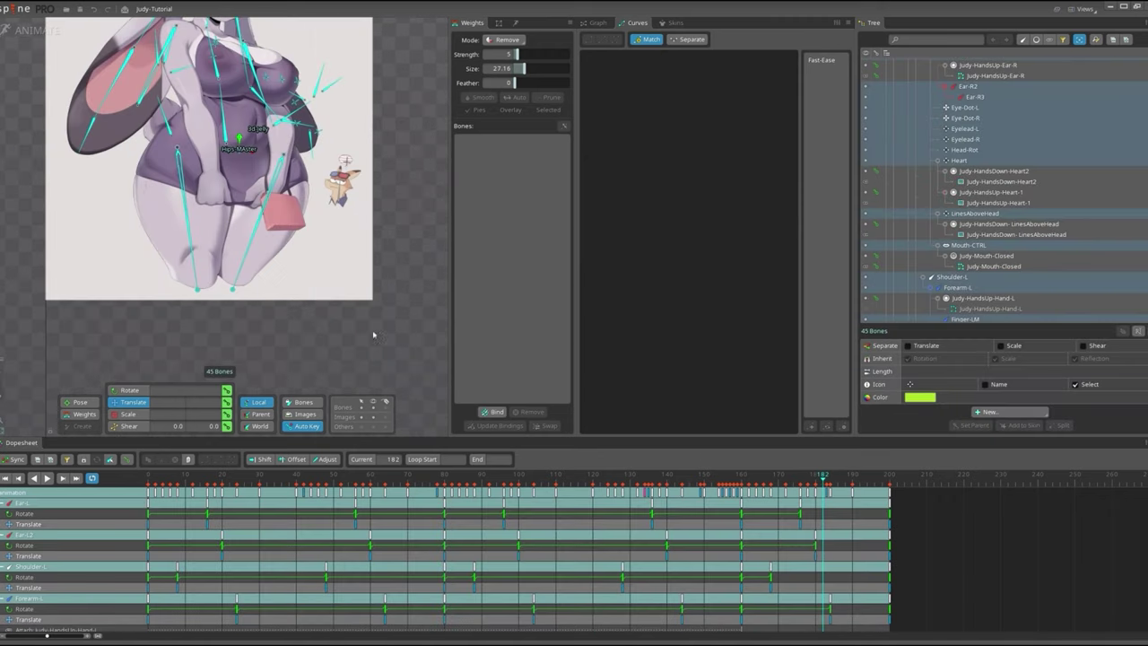
left_click(301, 499)
key("ctrl+c")
key("ctrl+v")
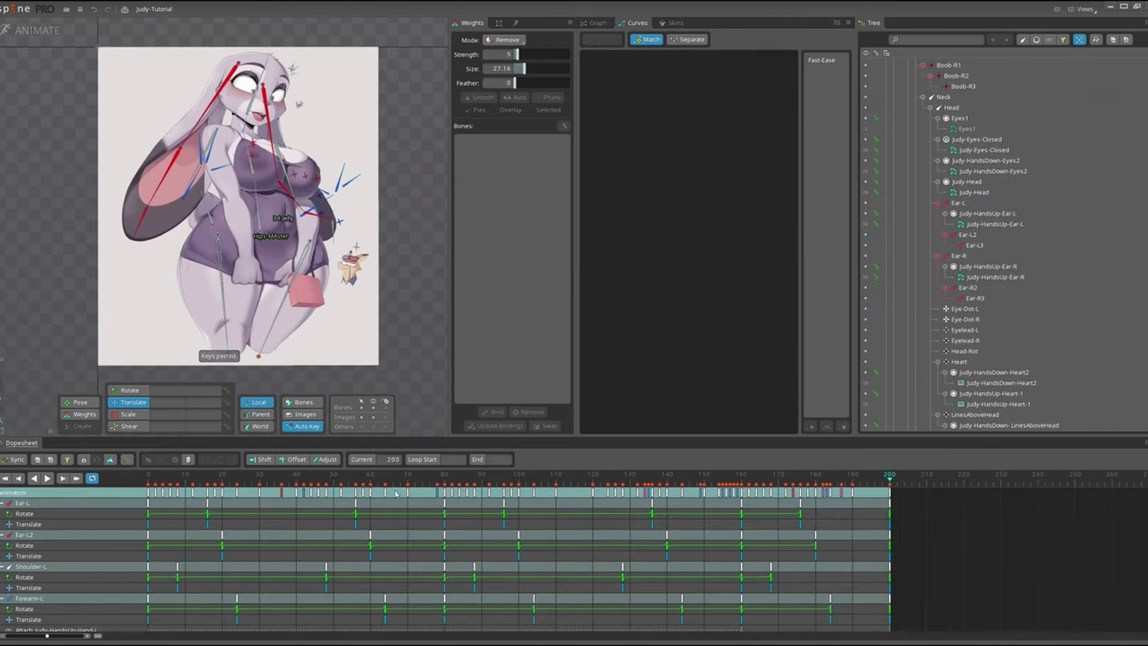
left_click(479, 476)
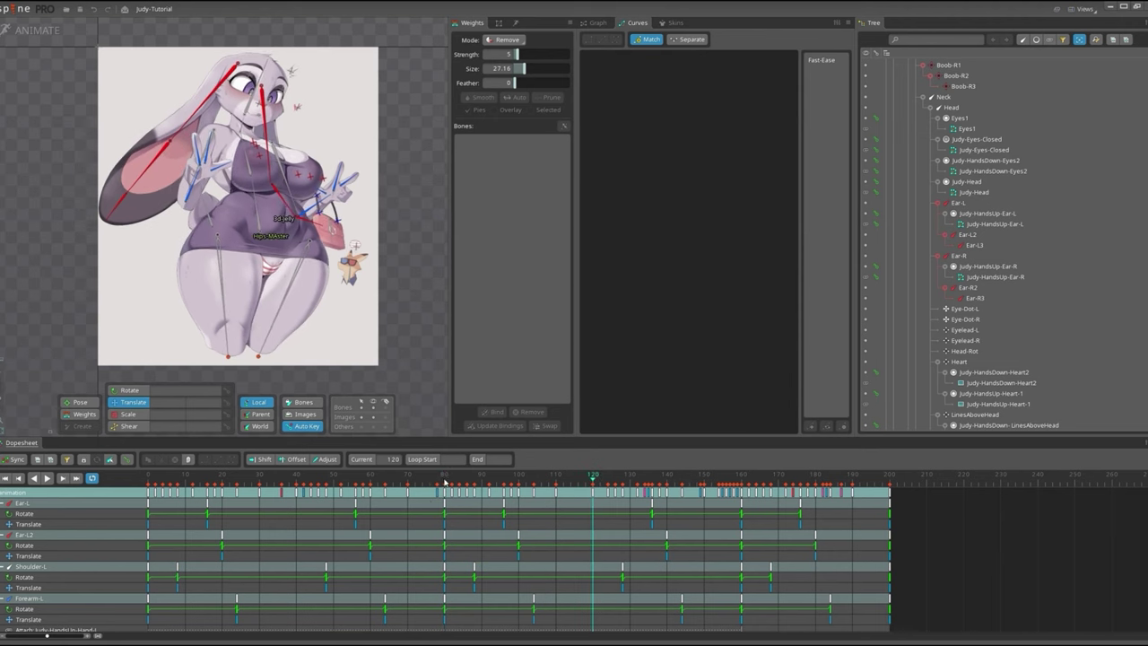
key("ctrl+s")
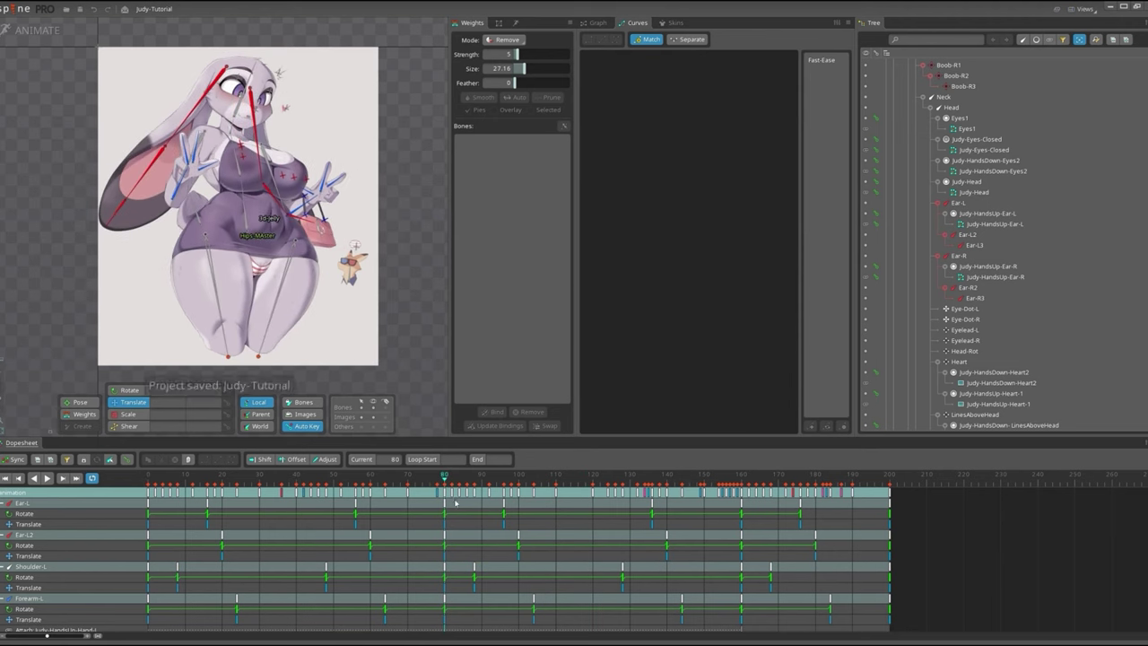
Paste the selected keys again at frame 200 and stretch them to about frame 310.
key("ctrl+a")
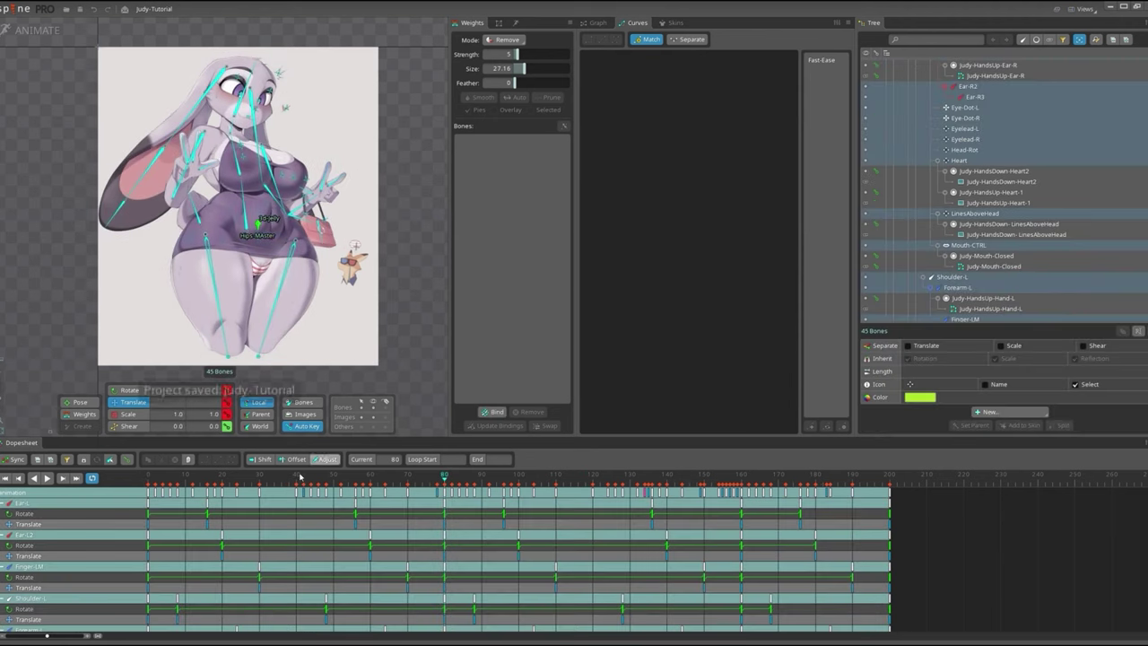
left_click(445, 535)
key("ctrl+c")
left_click(890, 476)
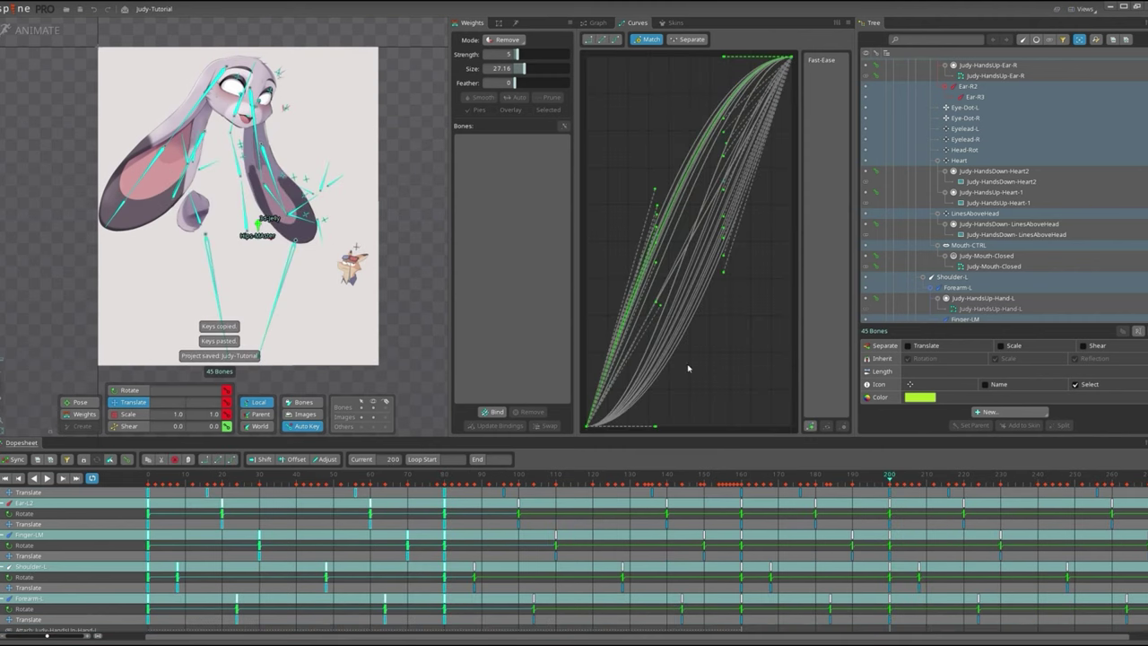
key("ctrl+v")
scroll(807, 502, "down", 2)
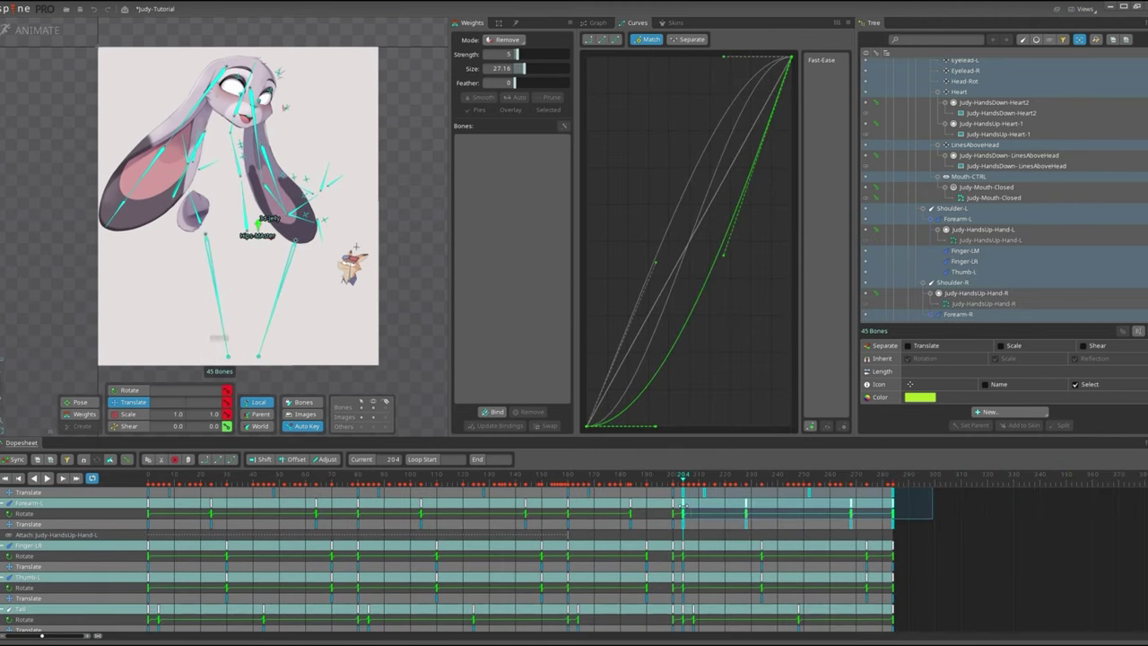
key("ctrl+v")
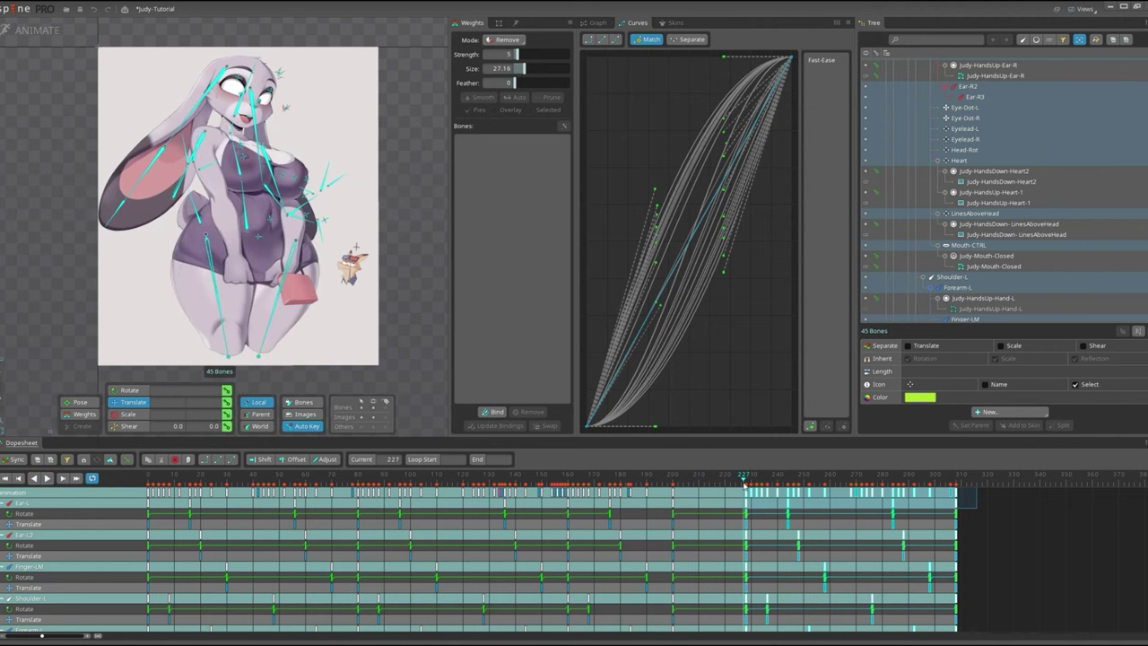
Select the ear bones and their later-frame keys, stop playback, and clear the selection.
left_click(210, 323)
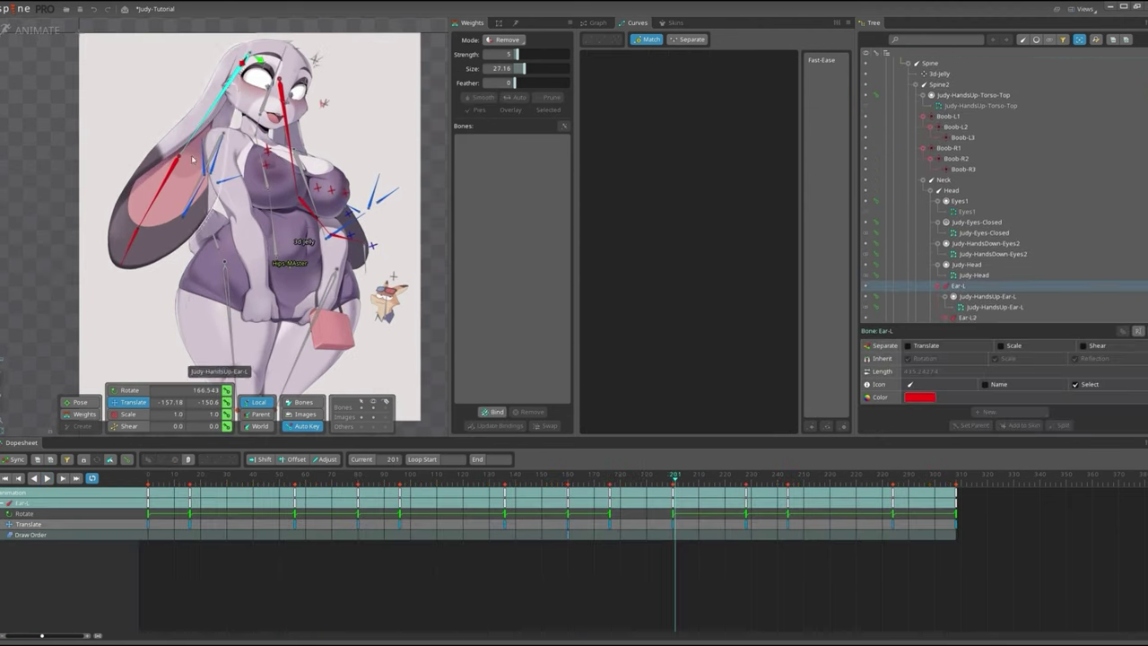
left_click(657, 513)
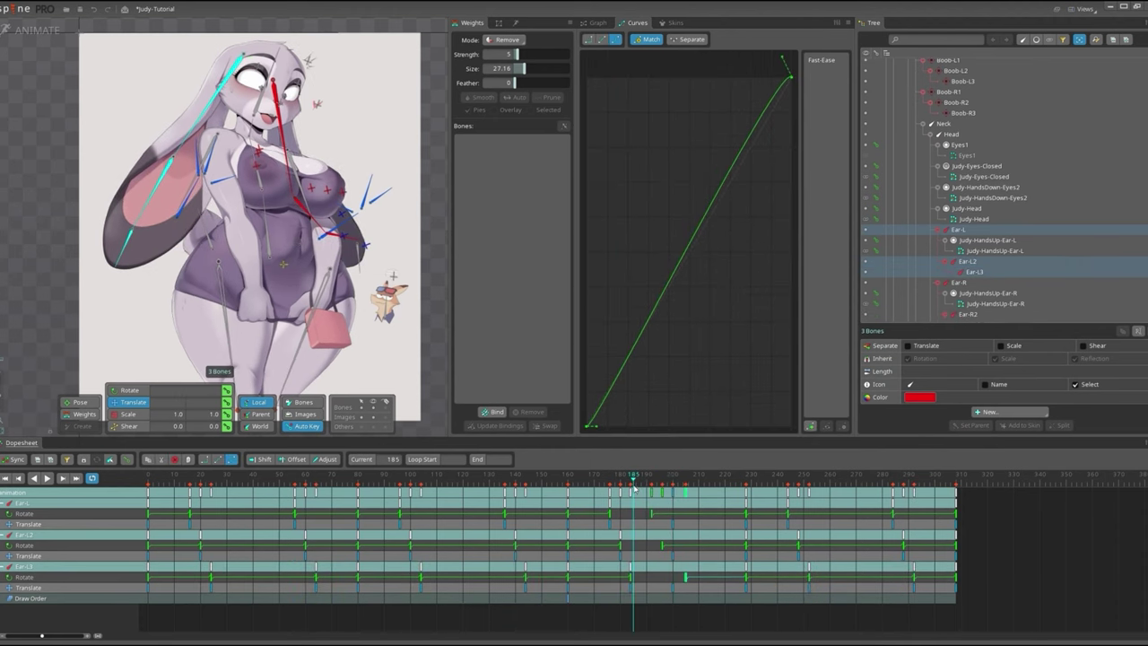
left_click(959, 282)
left_click_drag(745, 518, 740, 579)
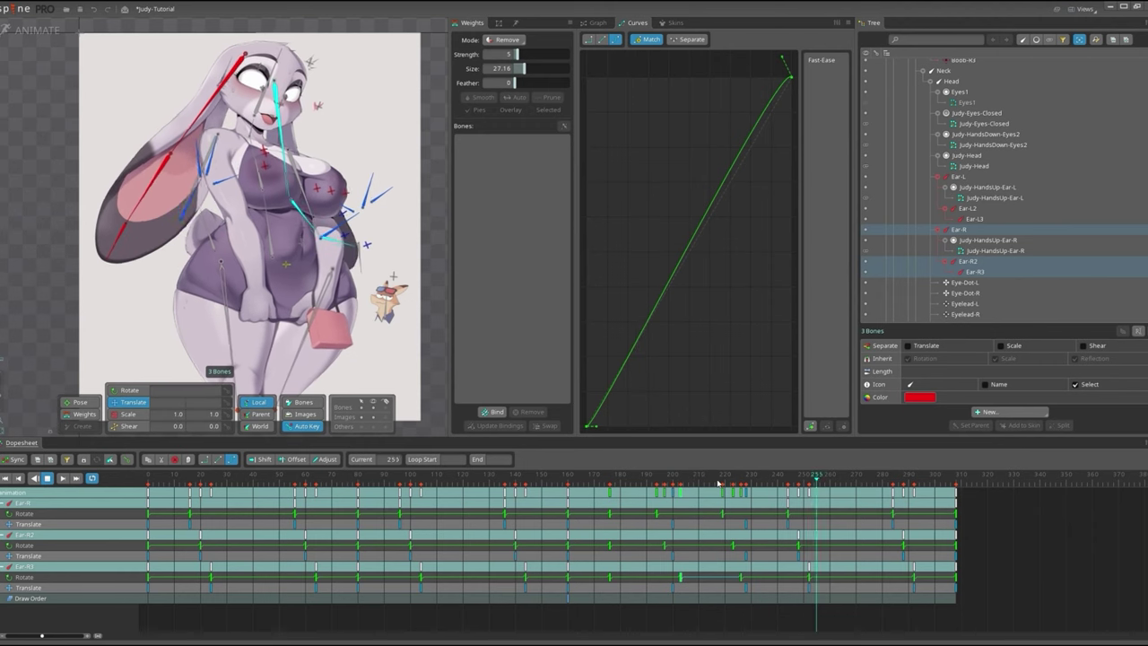
key("space")
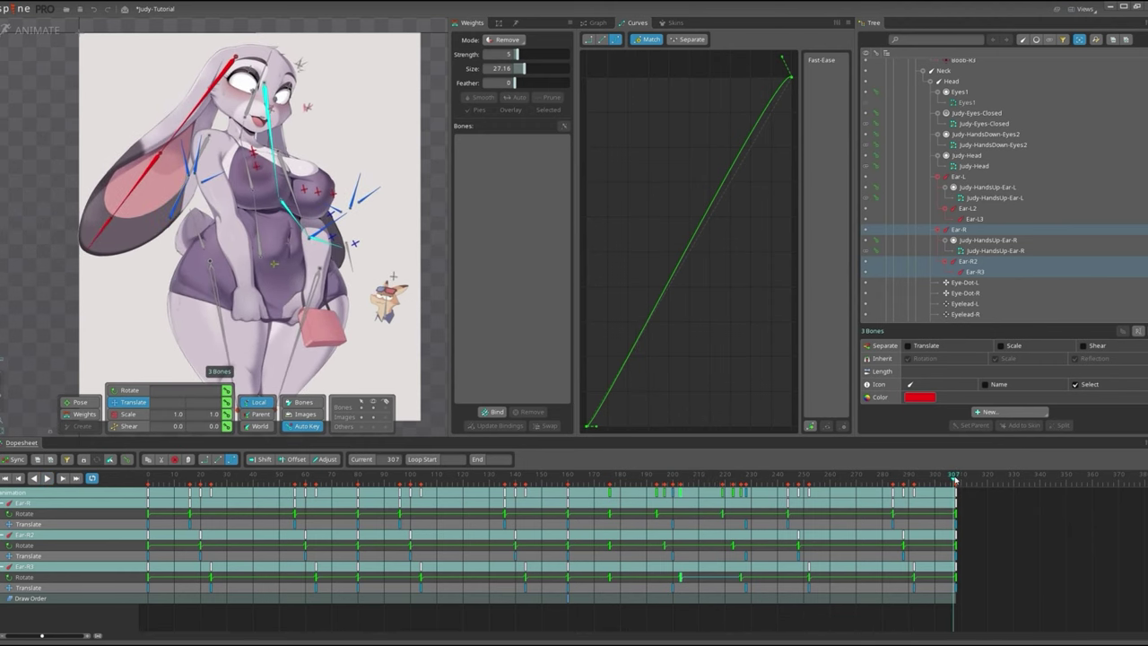
left_click(959, 545)
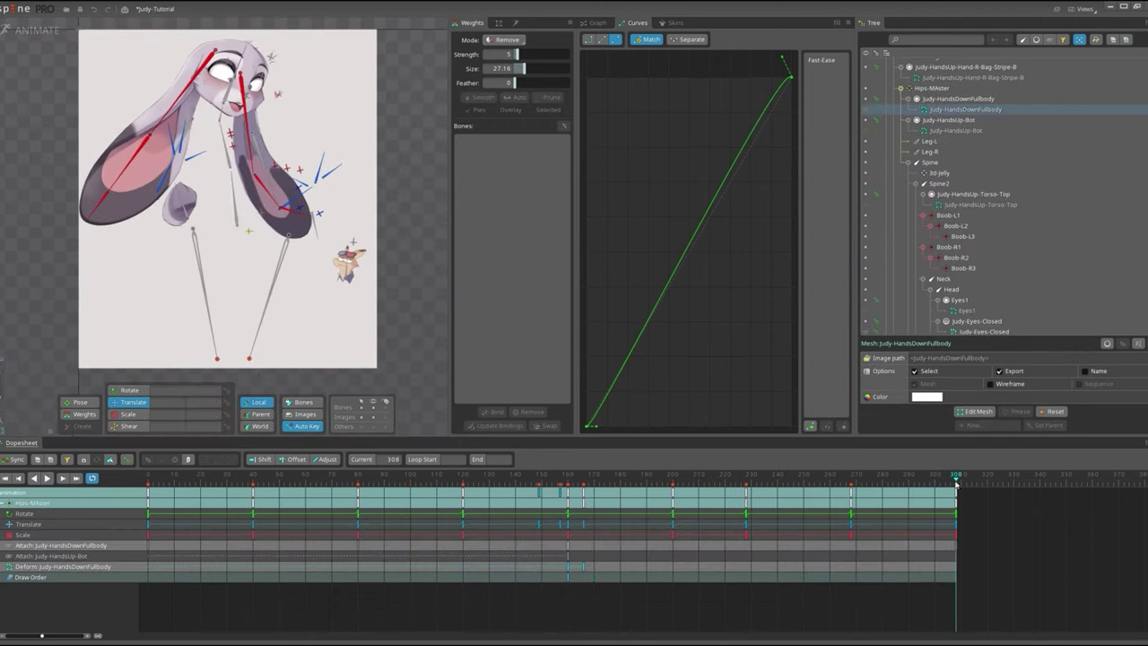
key("Escape")
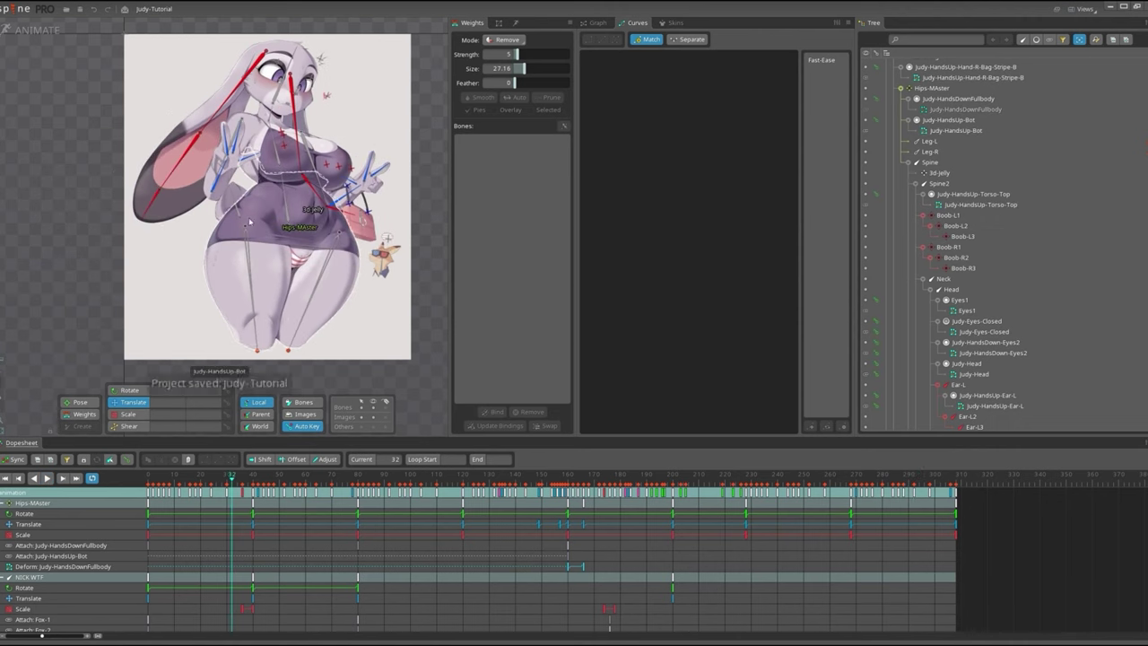
Make the NICK WTF key interpolation linear and save.
left_click(948, 576)
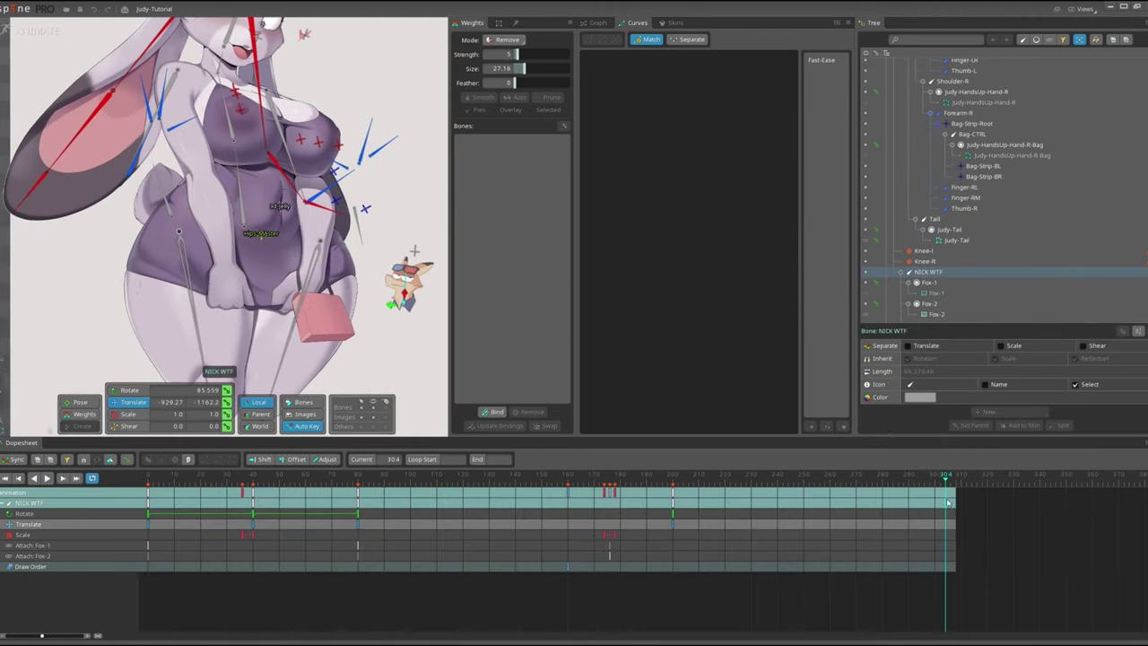
left_click(154, 482)
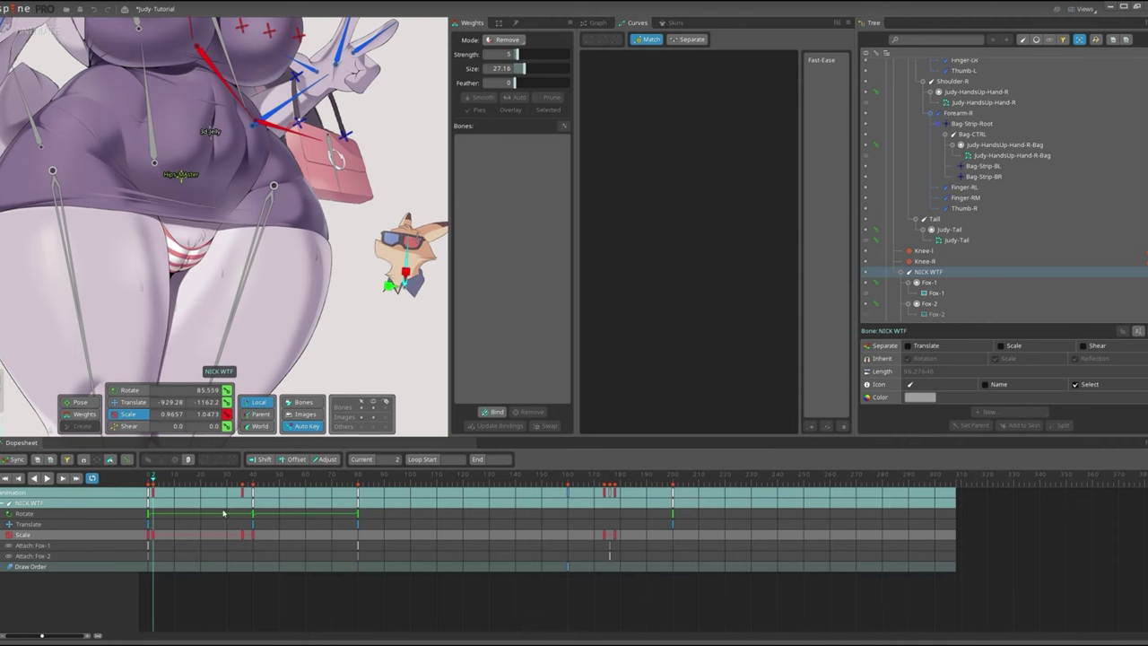
left_click(223, 514)
left_click(225, 460)
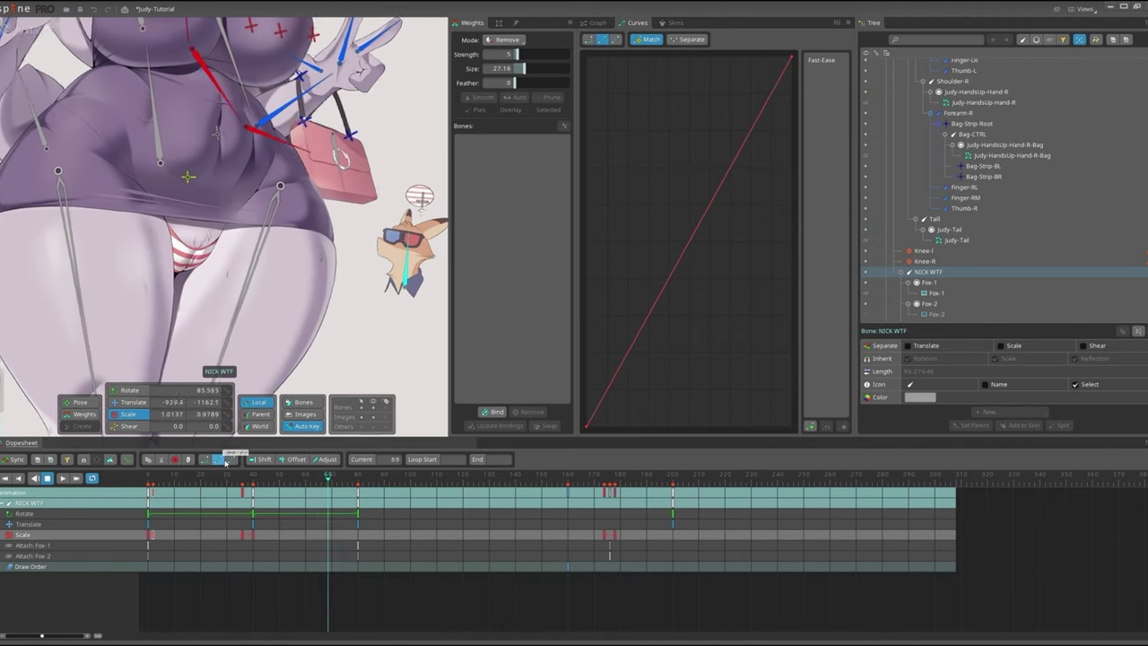
left_click(202, 275)
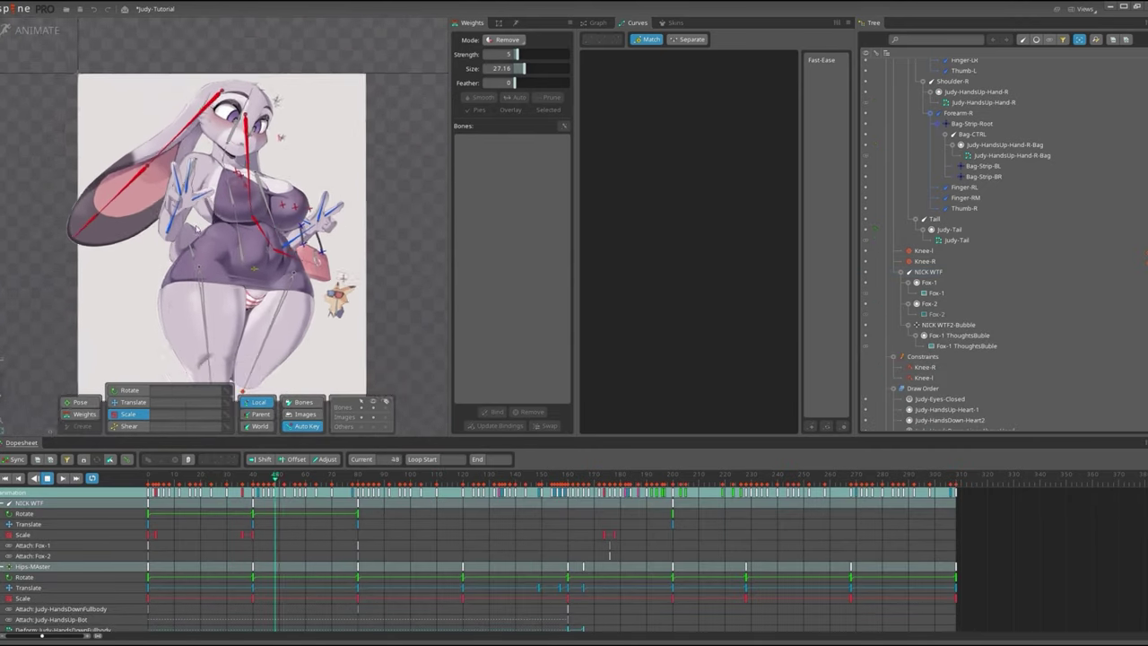
key("ctrl+s")
Select the Eye-Dot-L and Eye-Dot-R keys near frame 203, then go to frame 230.
scroll(224, 135, "up", 5)
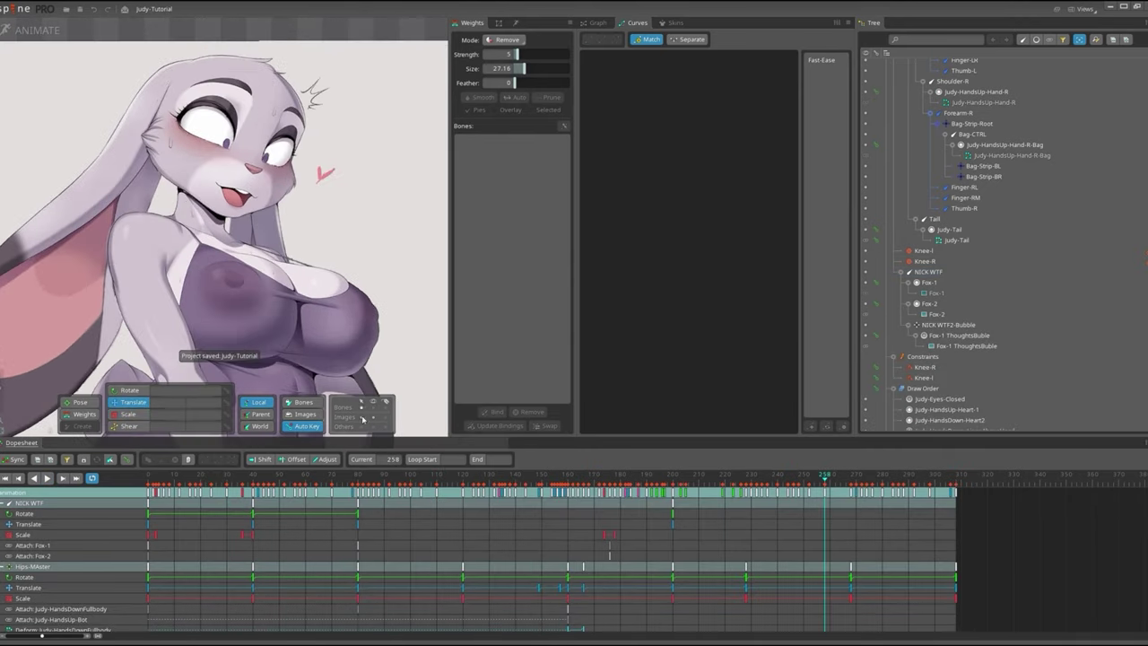
left_click_drag(179, 89, 323, 152)
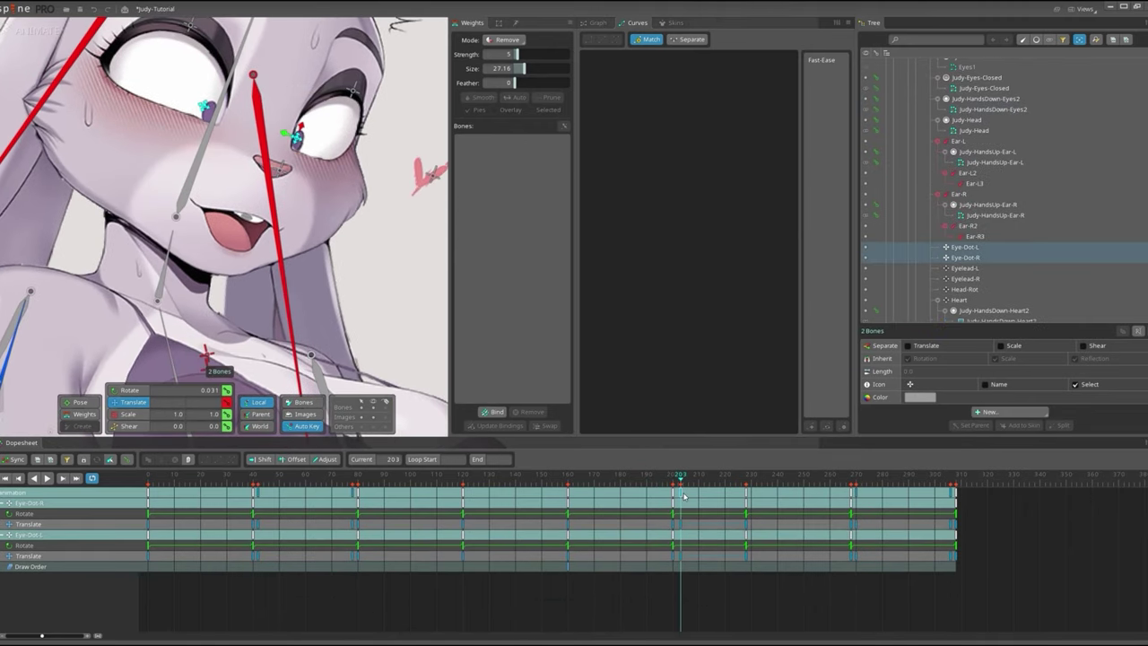
left_click(683, 496)
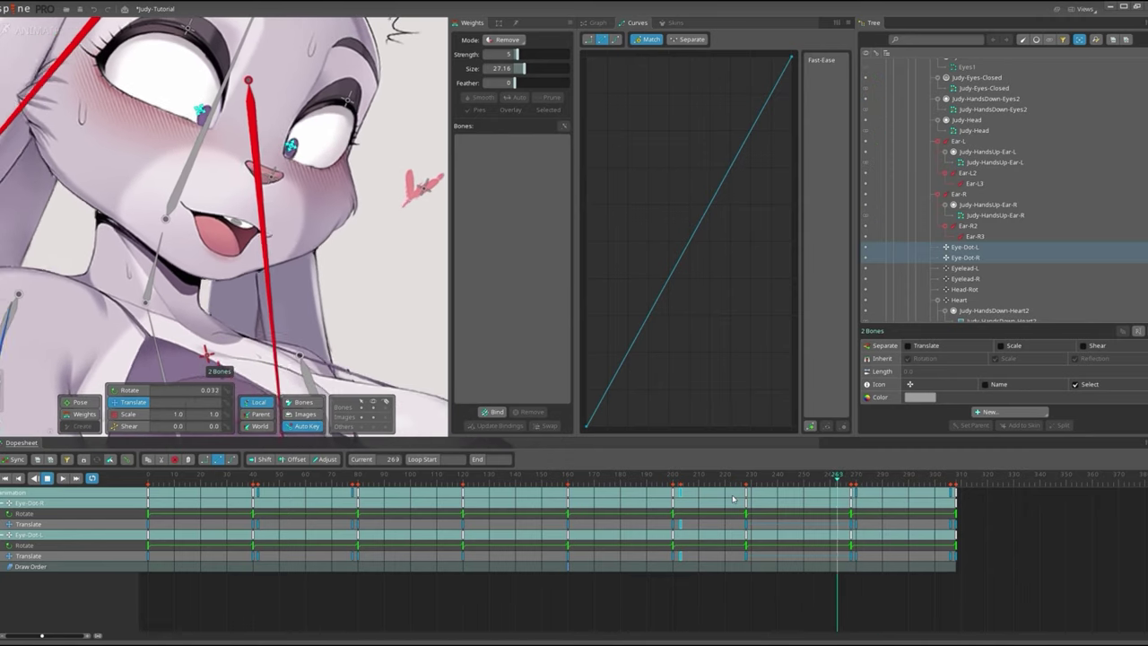
key("space")
left_click(751, 482)
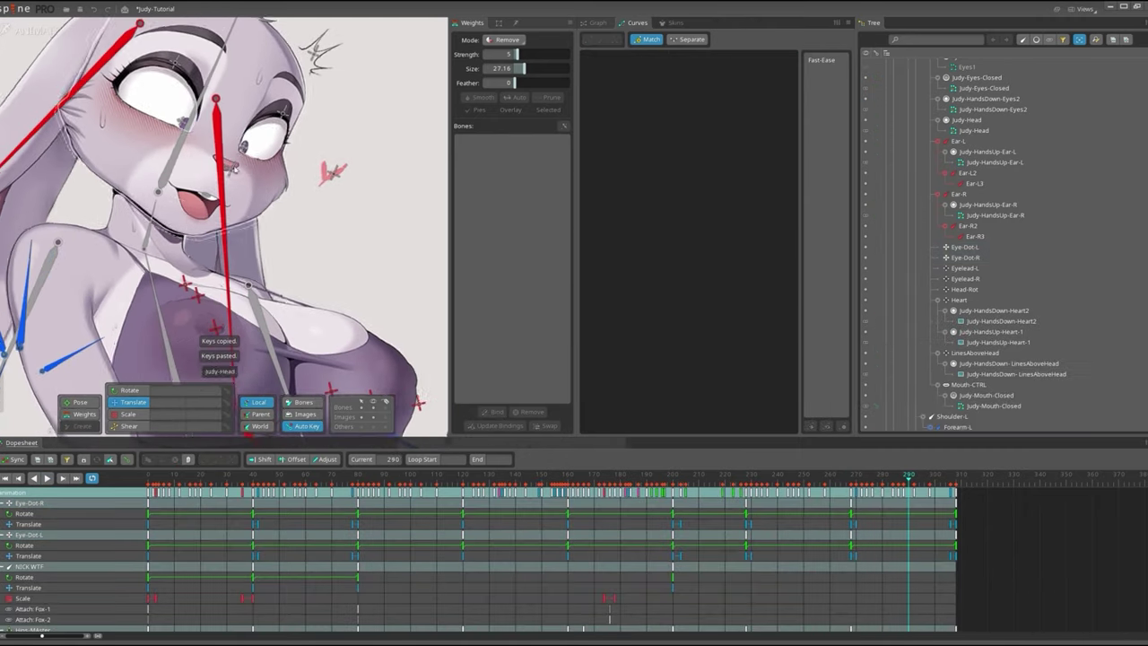
Key a new Head-Rot pose and play back the head motion from frame 208.
left_click(199, 218)
key("ctrl+s")
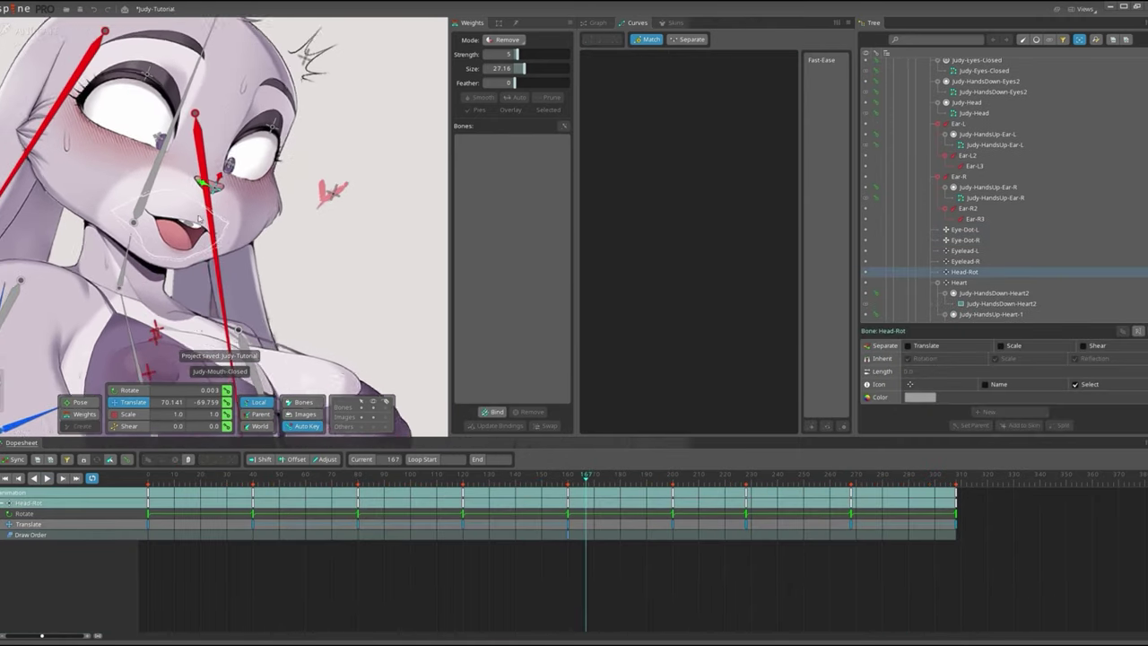
left_click_drag(199, 218, 212, 185)
left_click(761, 475)
left_click(817, 475)
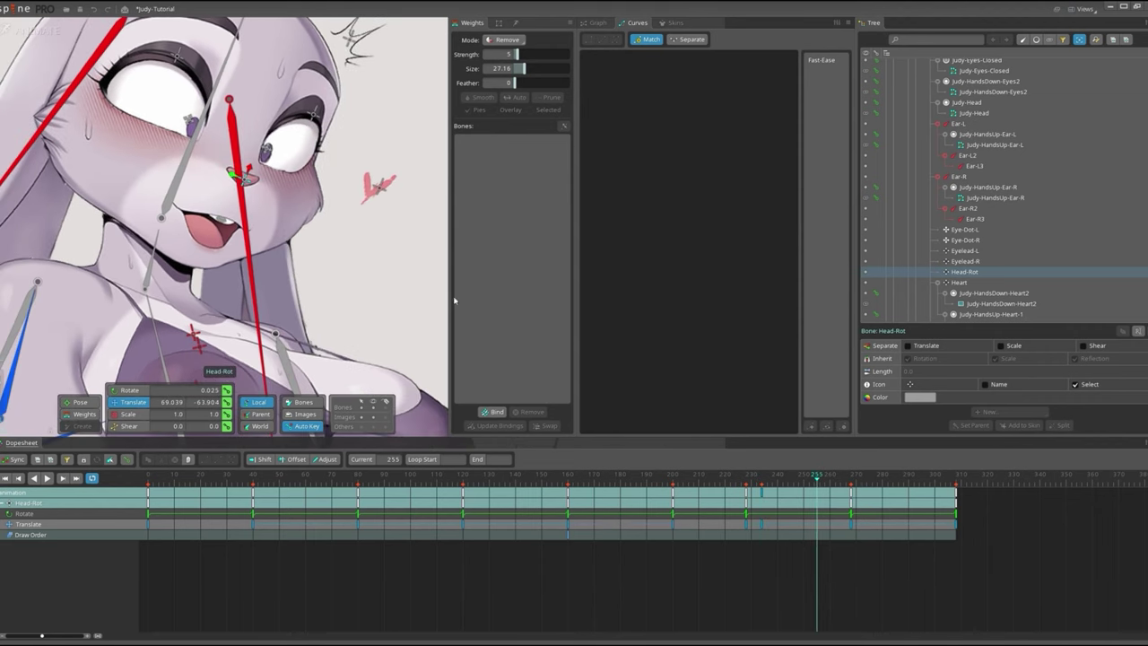
left_click(696, 492)
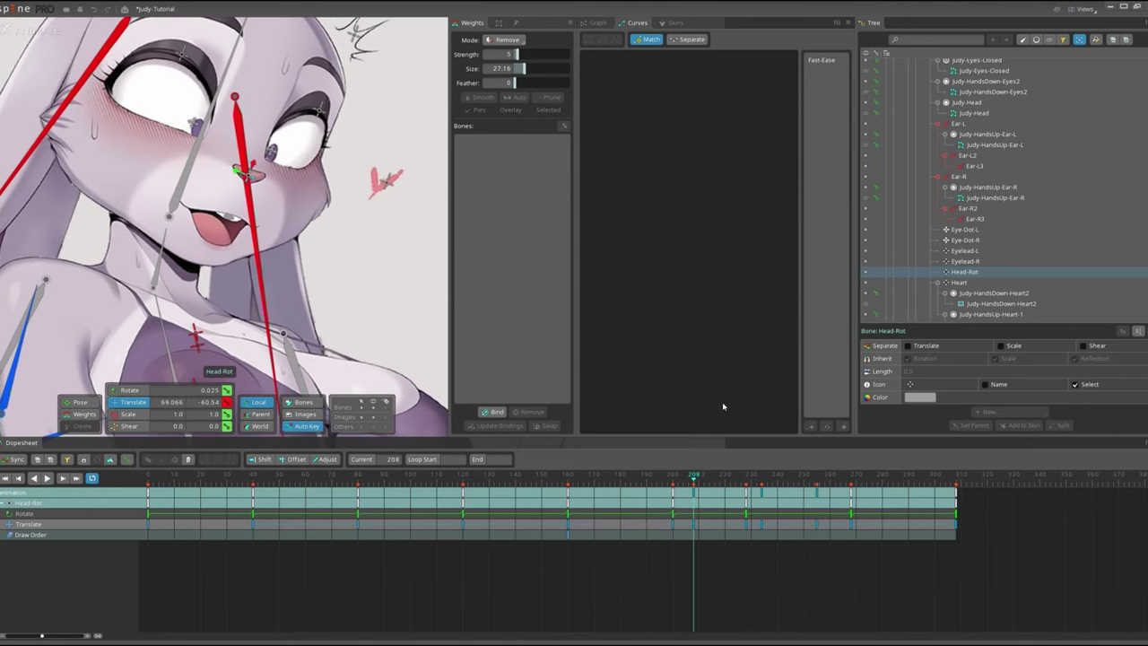
key("space")
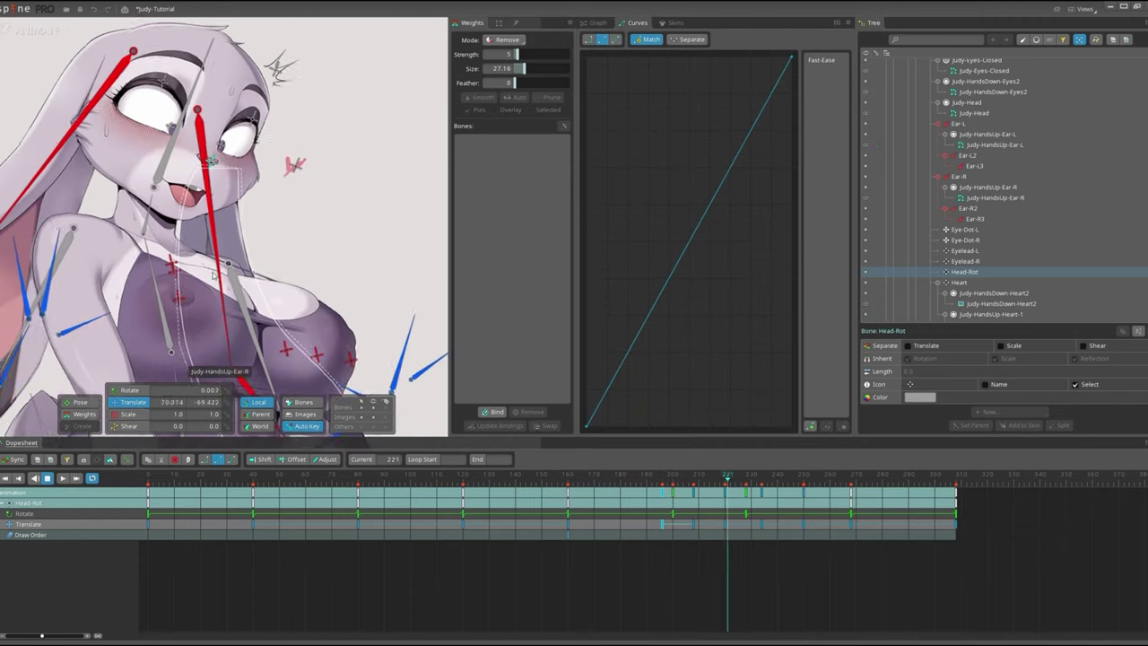
Copy the Eyelead-L and Eyelead-R keys from frames 130–140 and paste them.
left_click(965, 261)
left_click(965, 250, "ctrl")
key("ctrl+s")
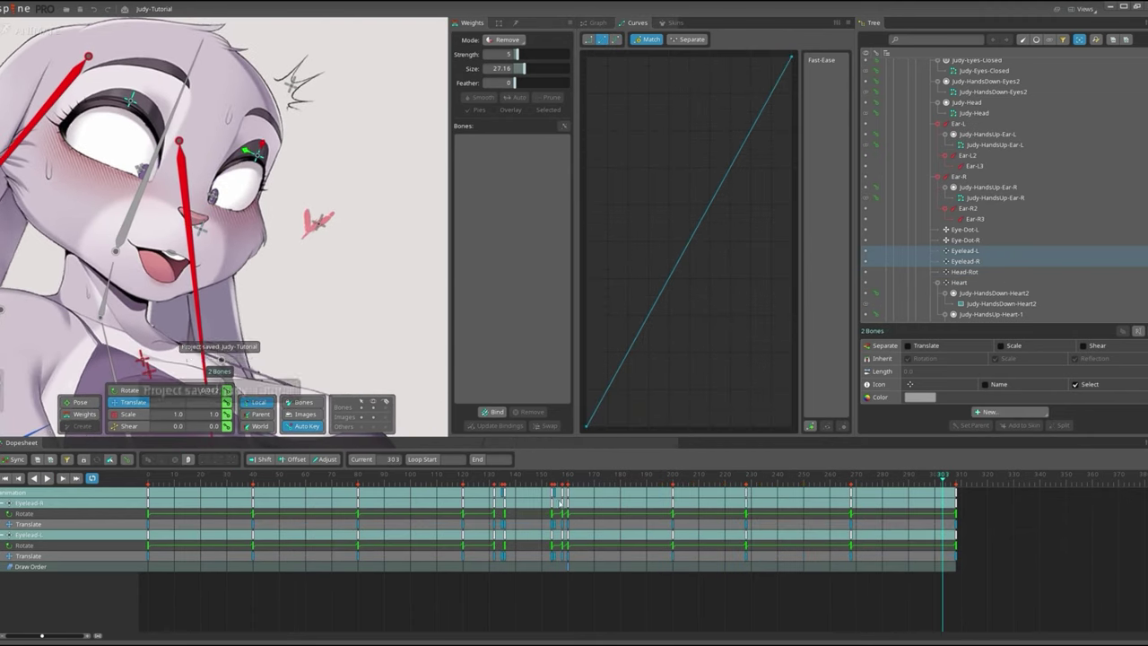
left_click_drag(561, 503, 460, 560)
key("ctrl+c")
key("ctrl+v")
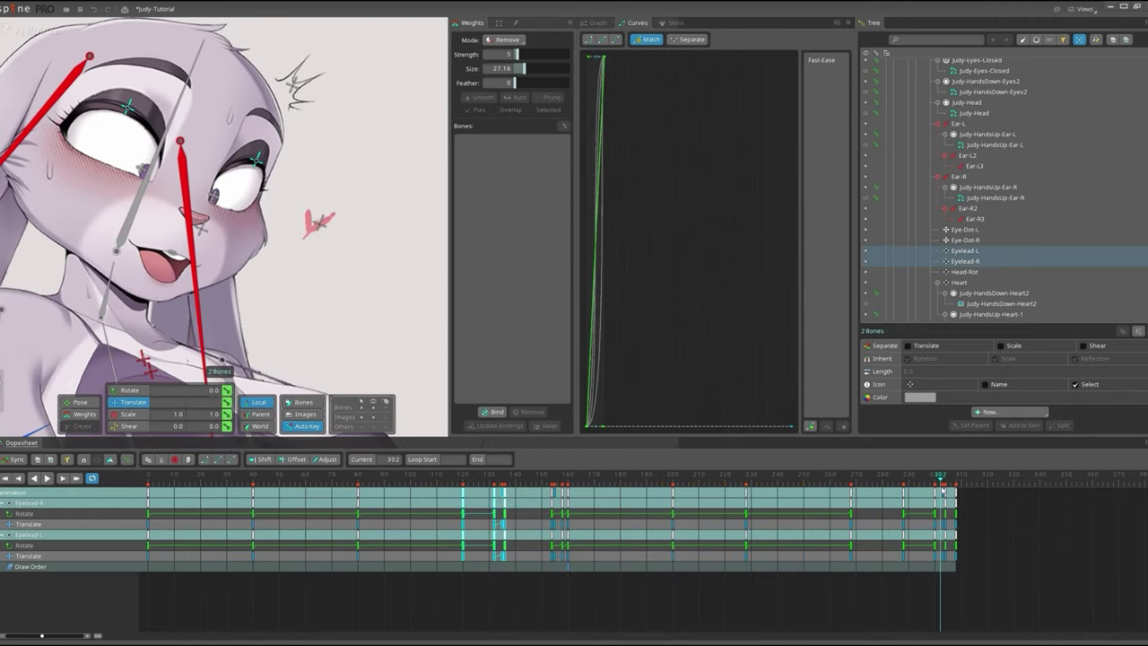
Key the Judy-Eyes-Closed slot colour near frame 304 and paste the eyelid keys there.
left_click(159, 193)
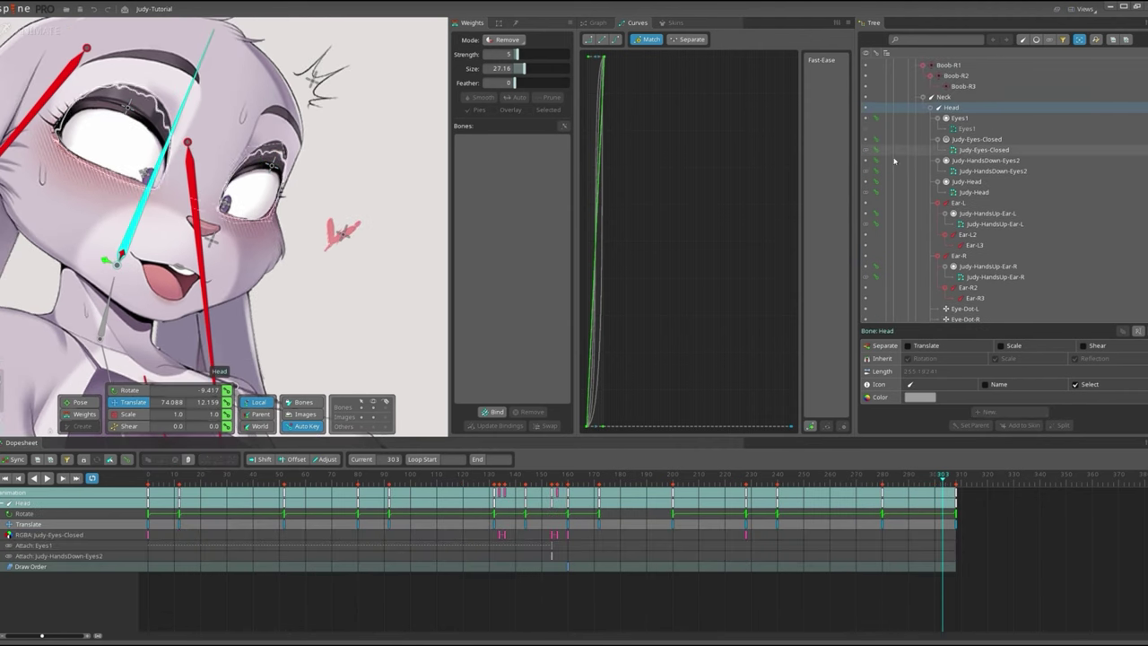
left_click(976, 139)
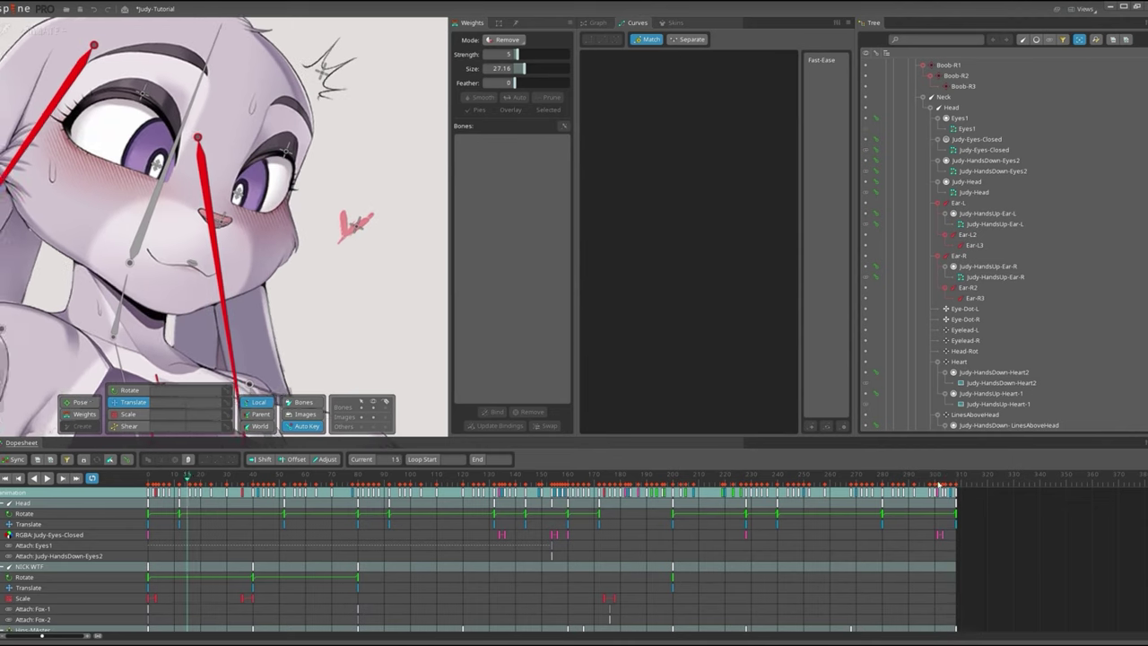
left_click(948, 482)
left_click(976, 139)
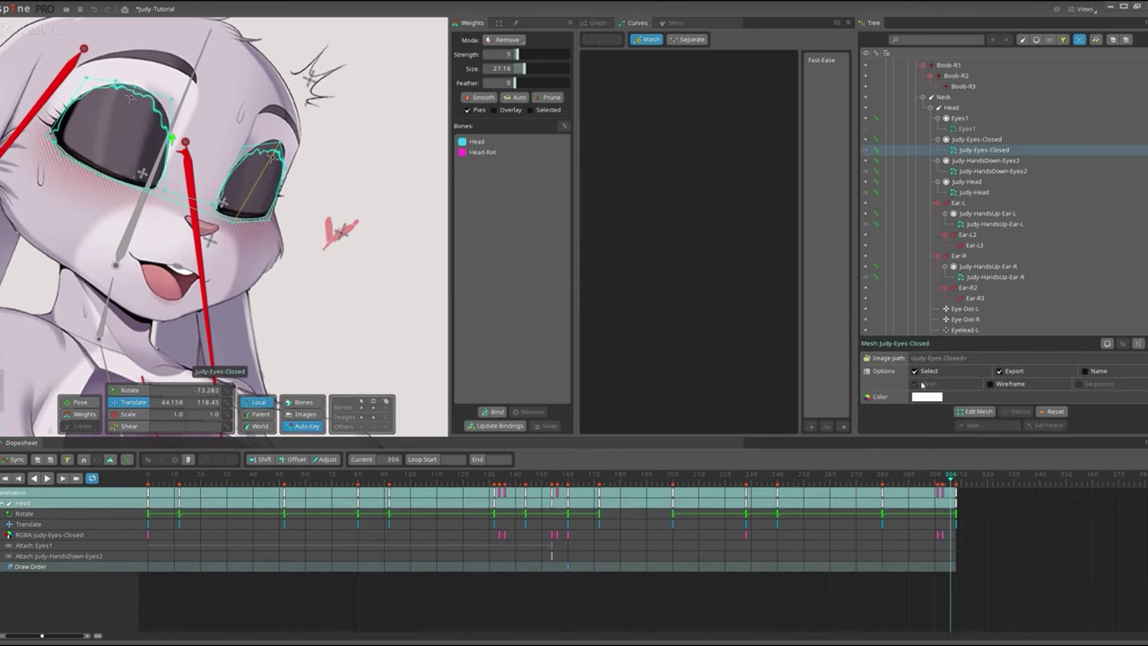
left_click(951, 483)
left_click(919, 397)
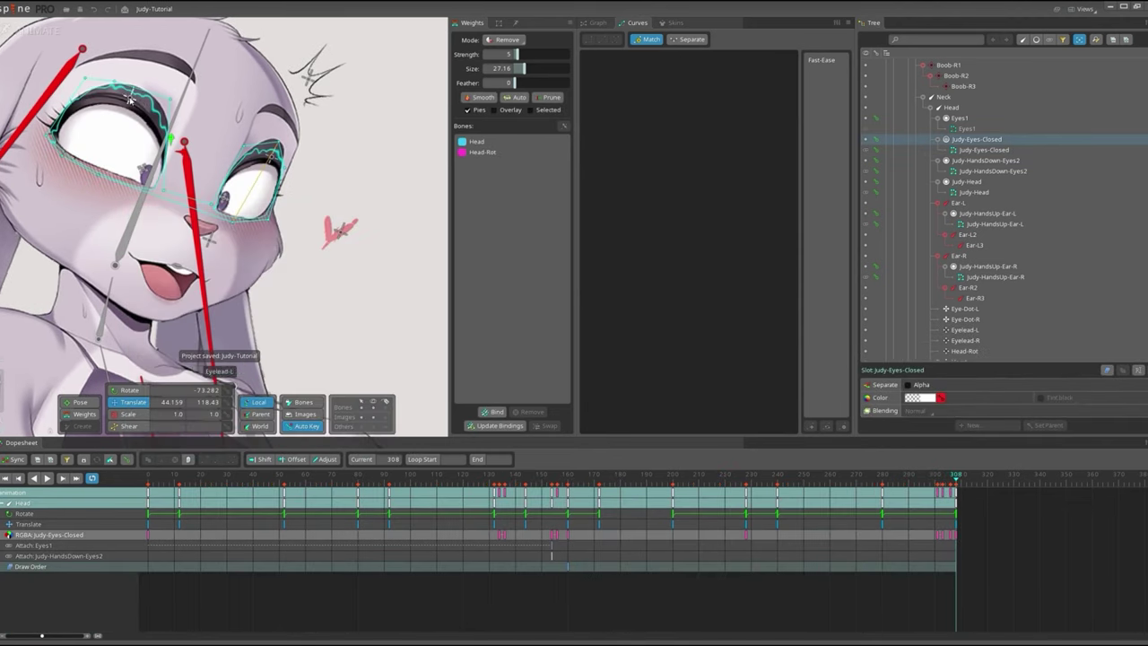
left_click(947, 494)
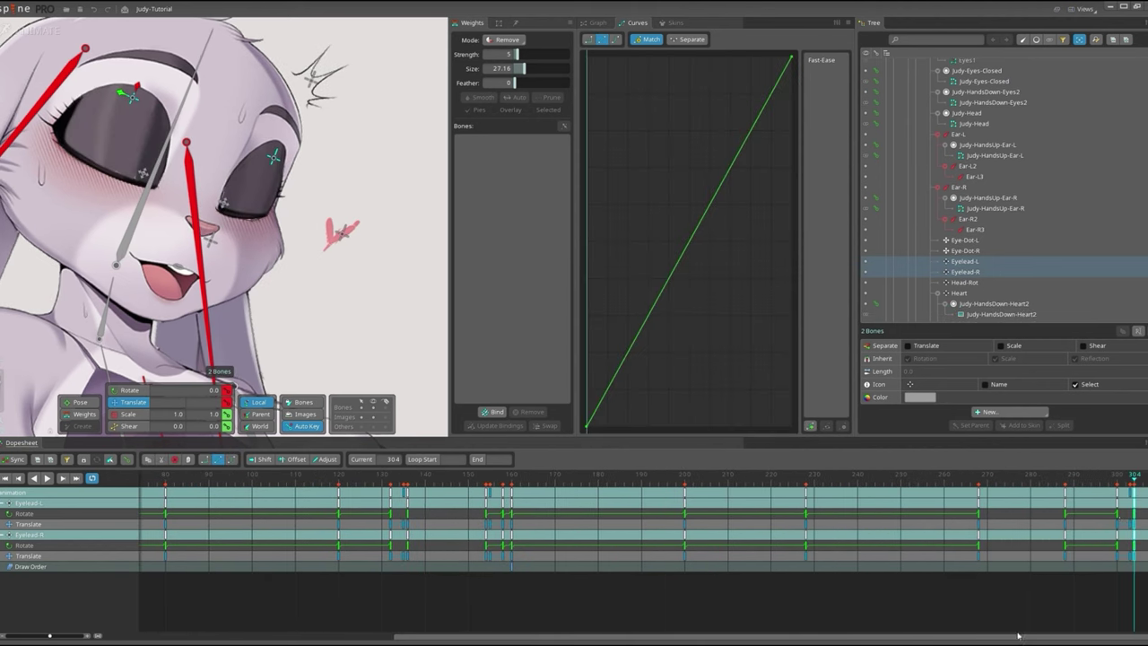
key("ctrl+v")
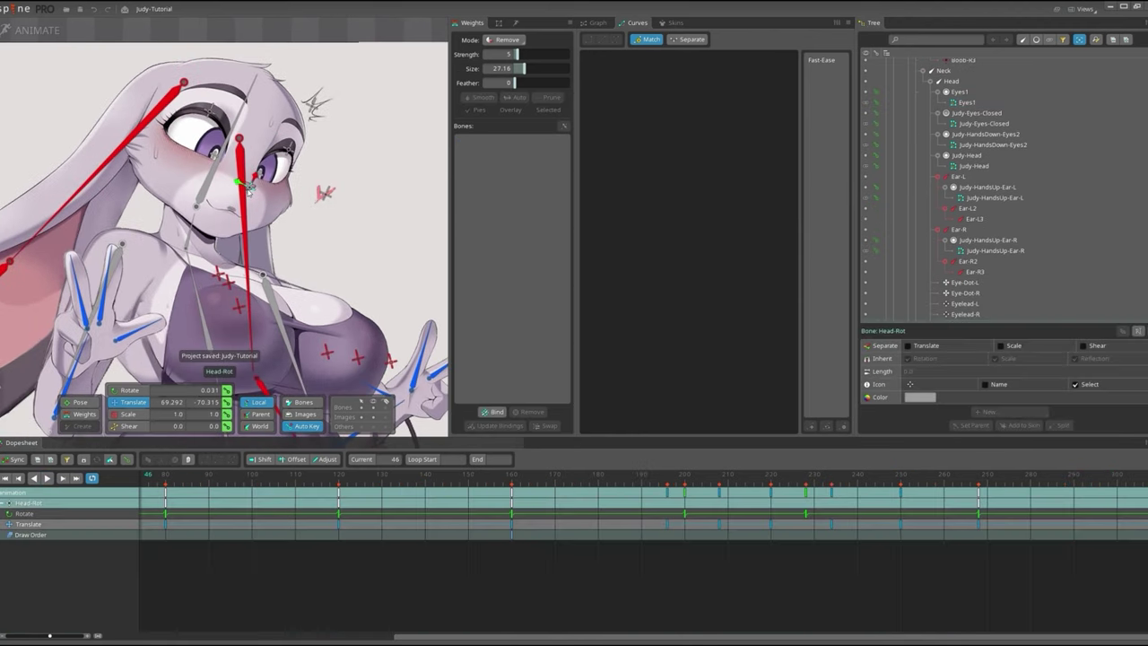
Copy a Head-Rot key and play the animation to review it.
key("ctrl+c")
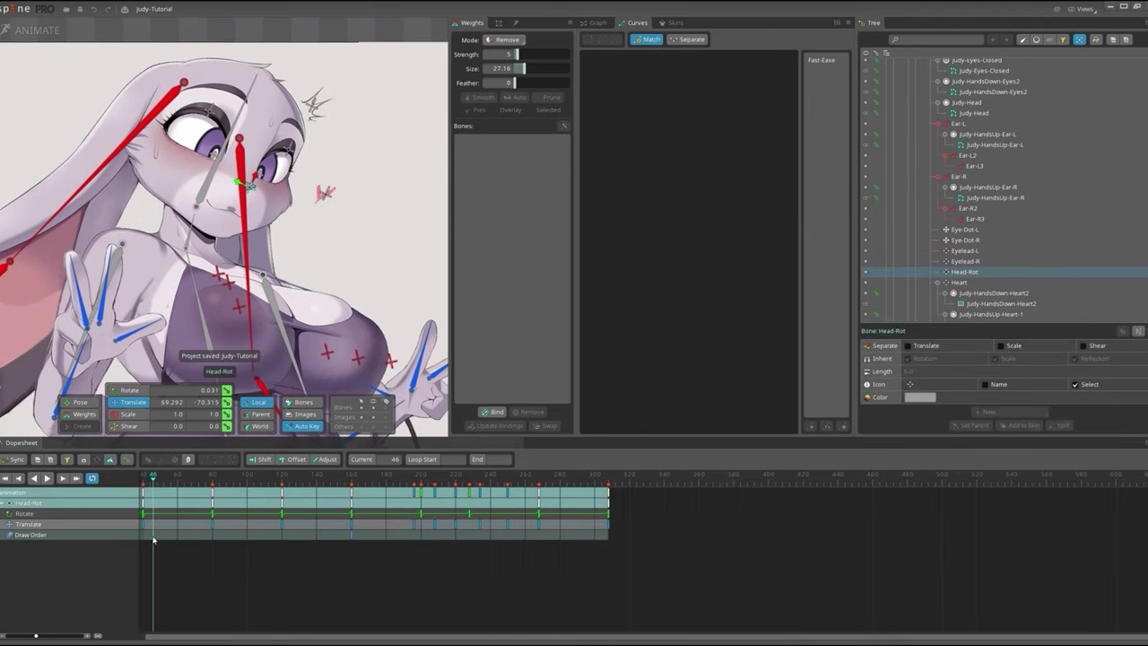
left_click(683, 484)
key("space")
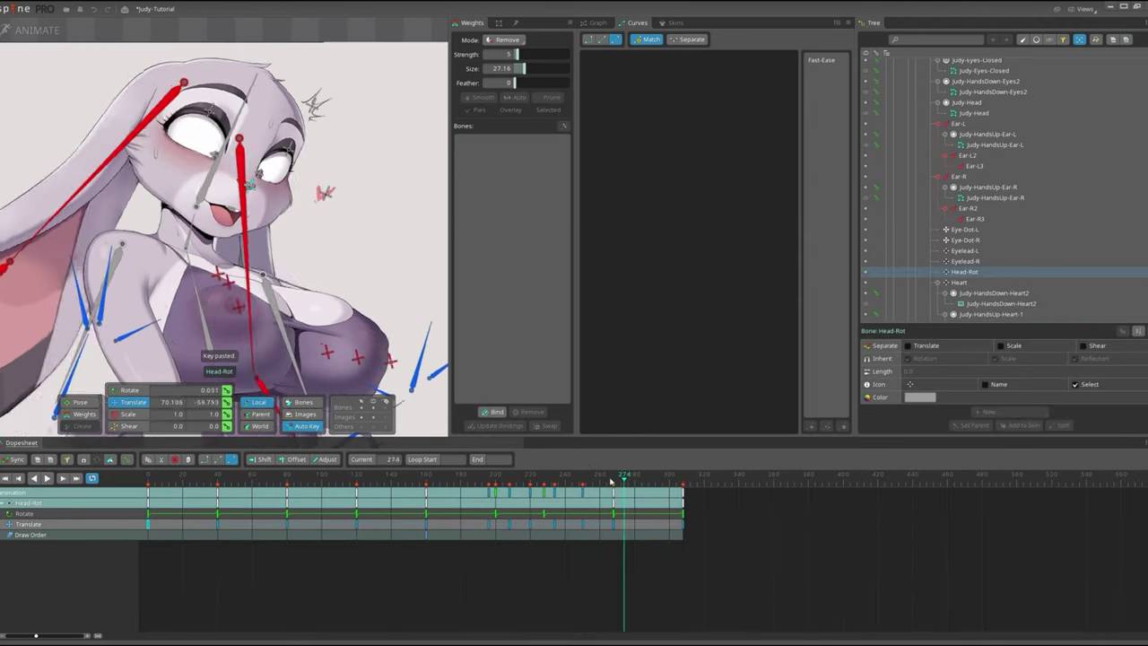
key("Escape")
Save, then export a cropped GIF of the animation as Judy.gif in Pictures.
scroll(224, 233, "down", 3)
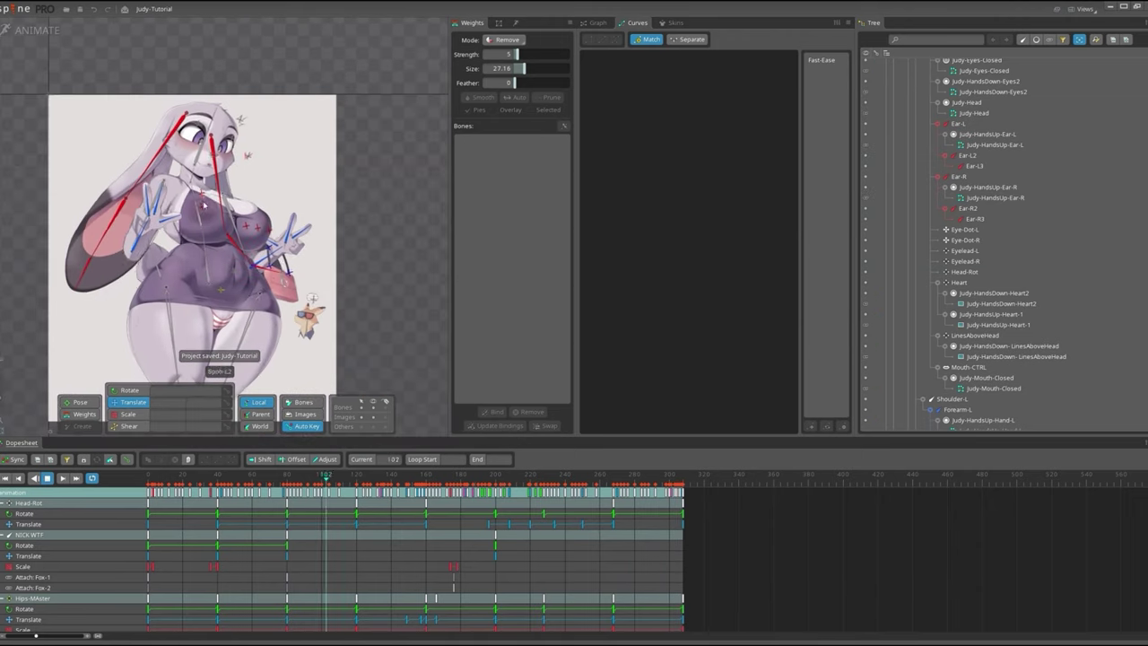
scroll(224, 234, "down", 2)
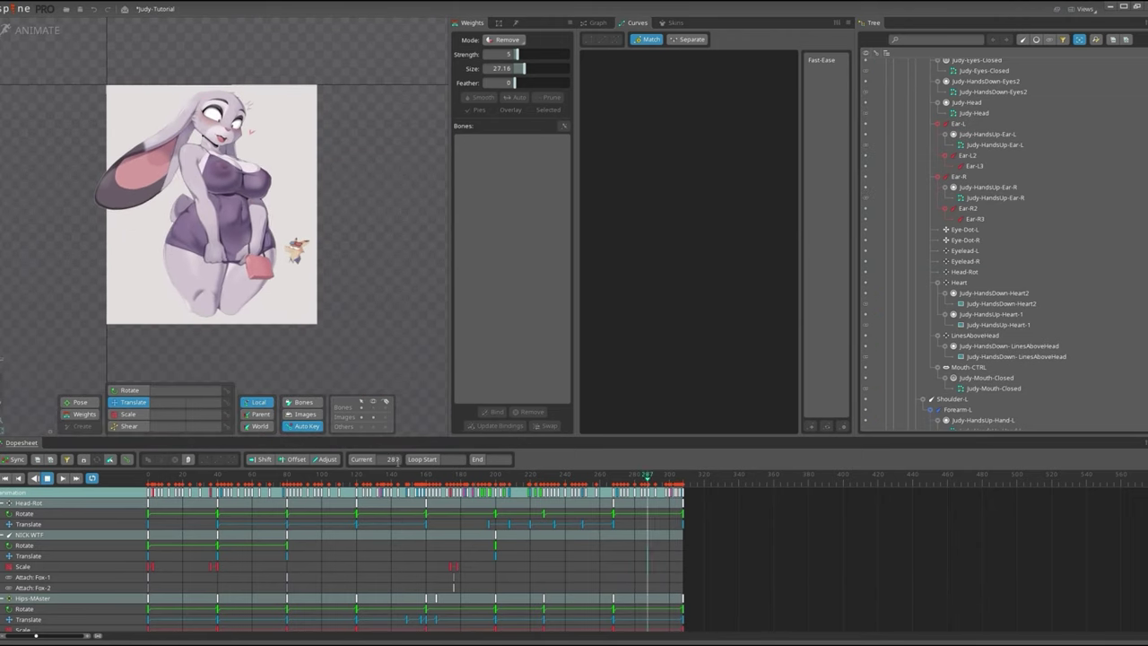
key("ctrl+s")
left_click(15, 9)
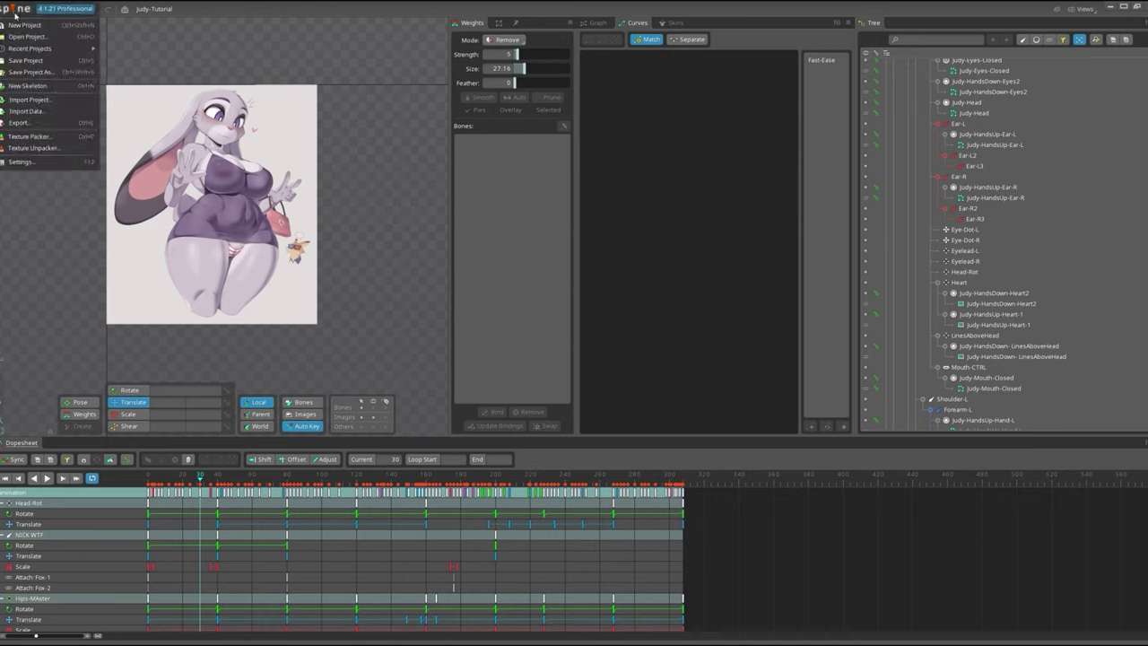
left_click(40, 128)
left_click(170, 292)
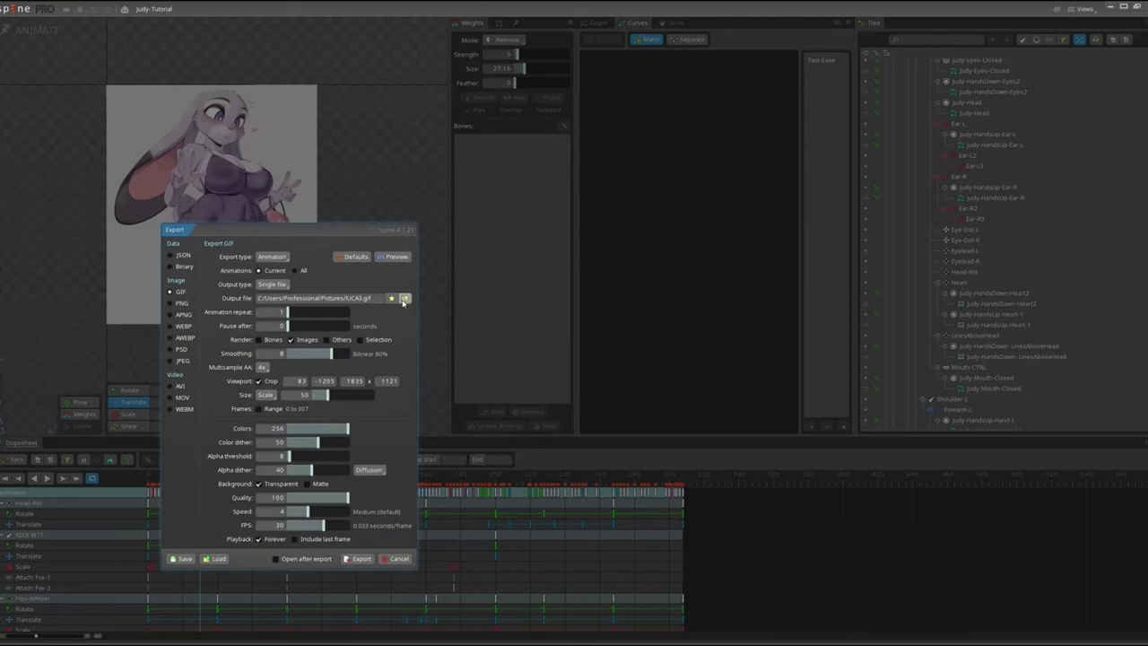
left_click(395, 256)
left_click(259, 382)
left_click_drag(484, 469, 522, 466)
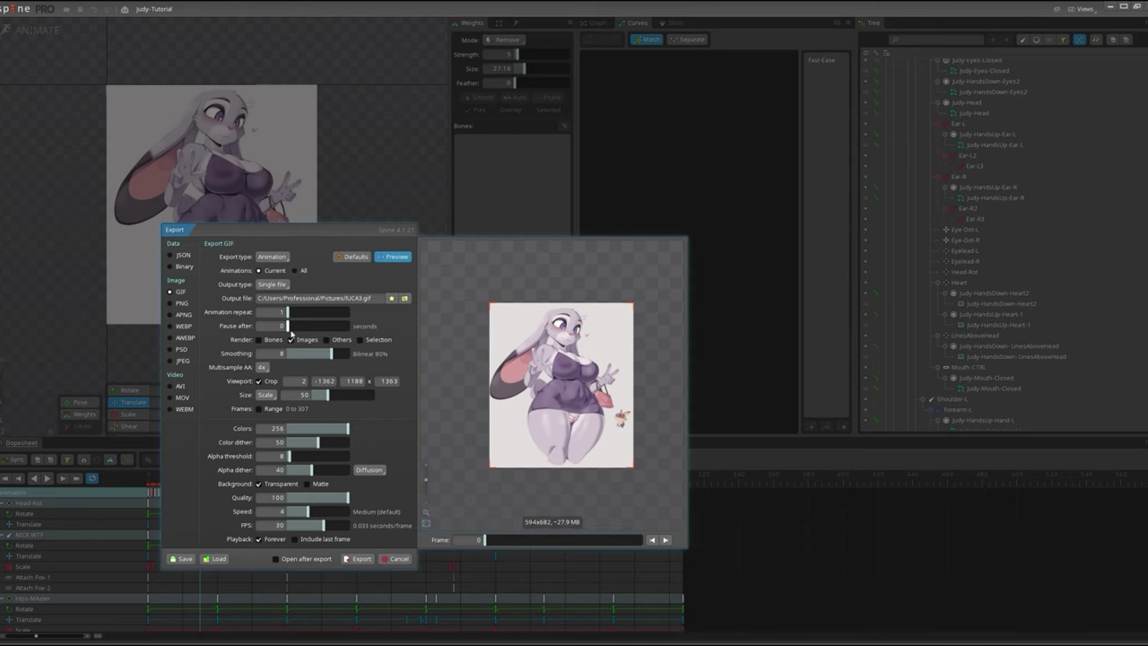
left_click(404, 298)
key("Return")
left_click(359, 558)
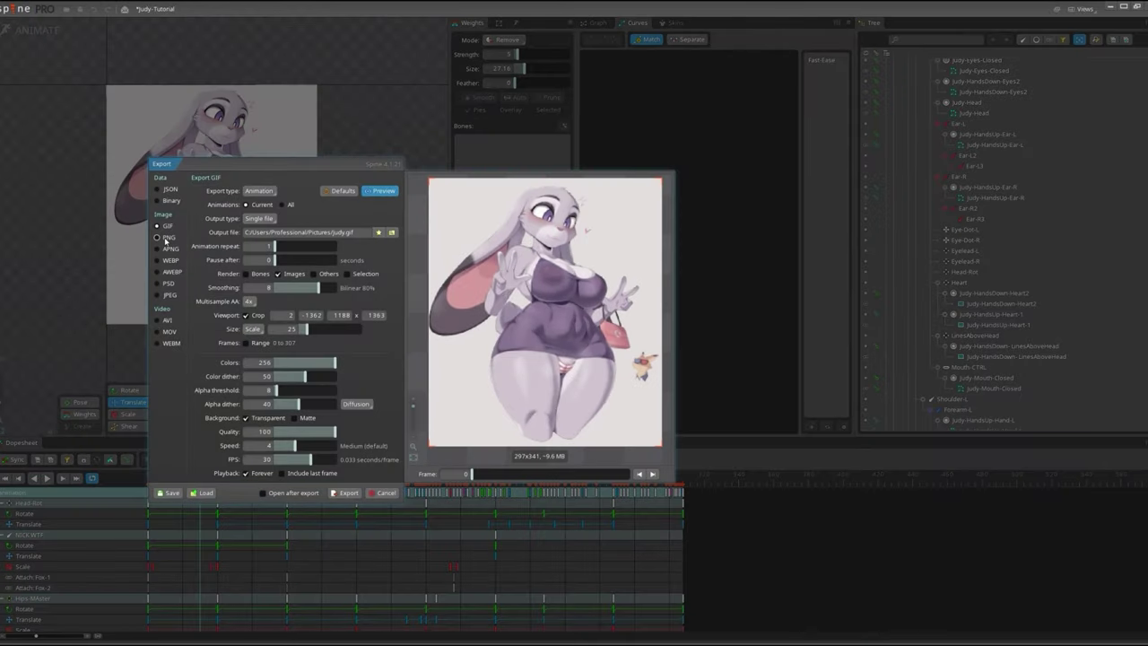
Export a 100% scale PNG sequence into a new C:/Render/2023-06/Judy-Render folder.
left_click(387, 193)
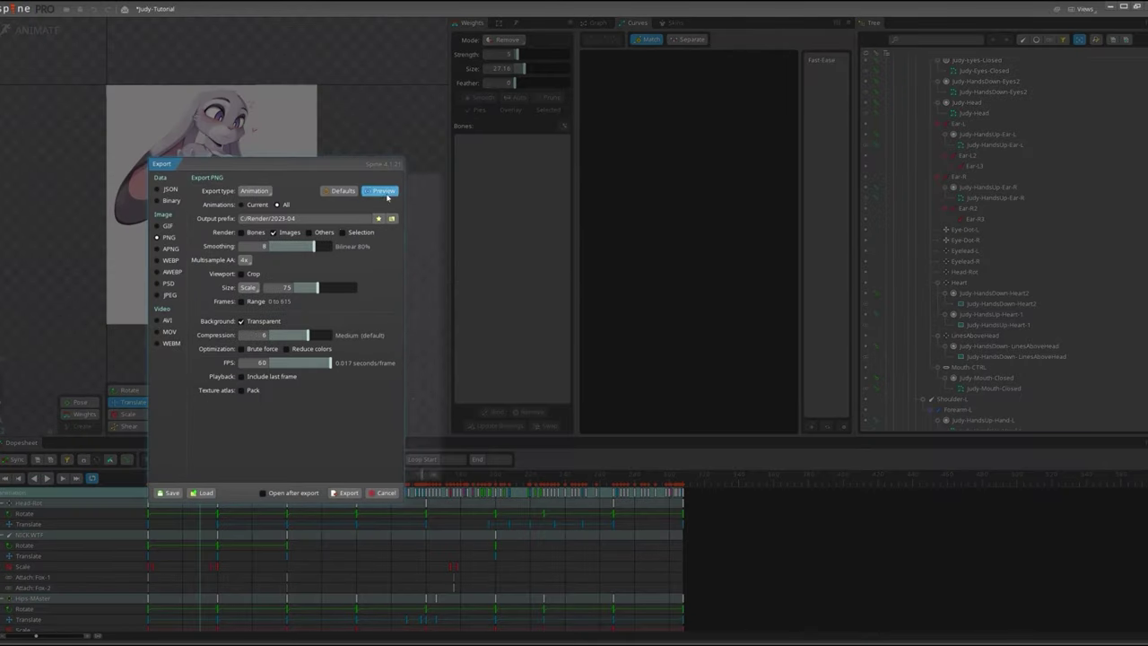
left_click(385, 193)
type("100")
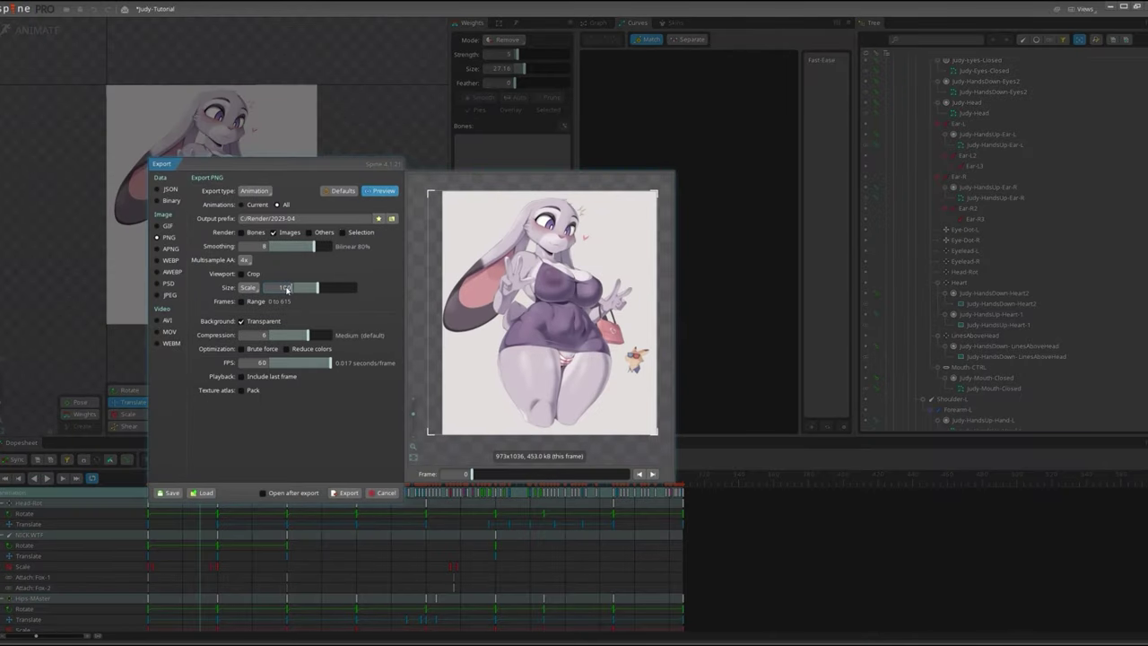
key("Return")
left_click(391, 218)
left_click(729, 164)
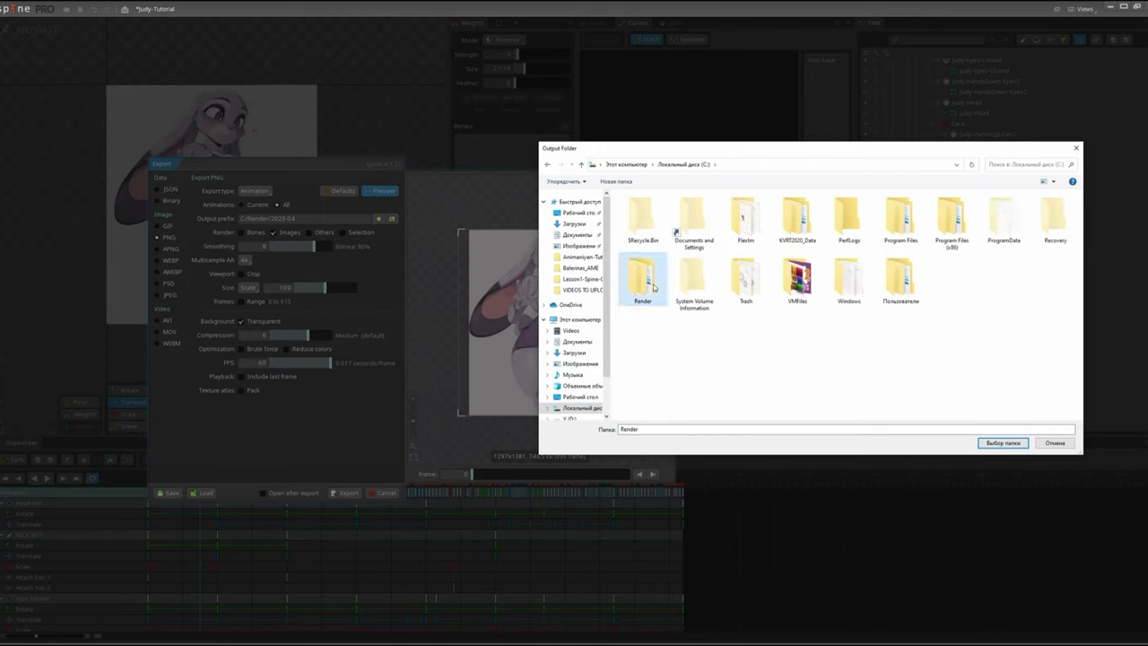
double_click(1055, 218)
left_click(616, 181)
type("Judy-Render")
key("Return")
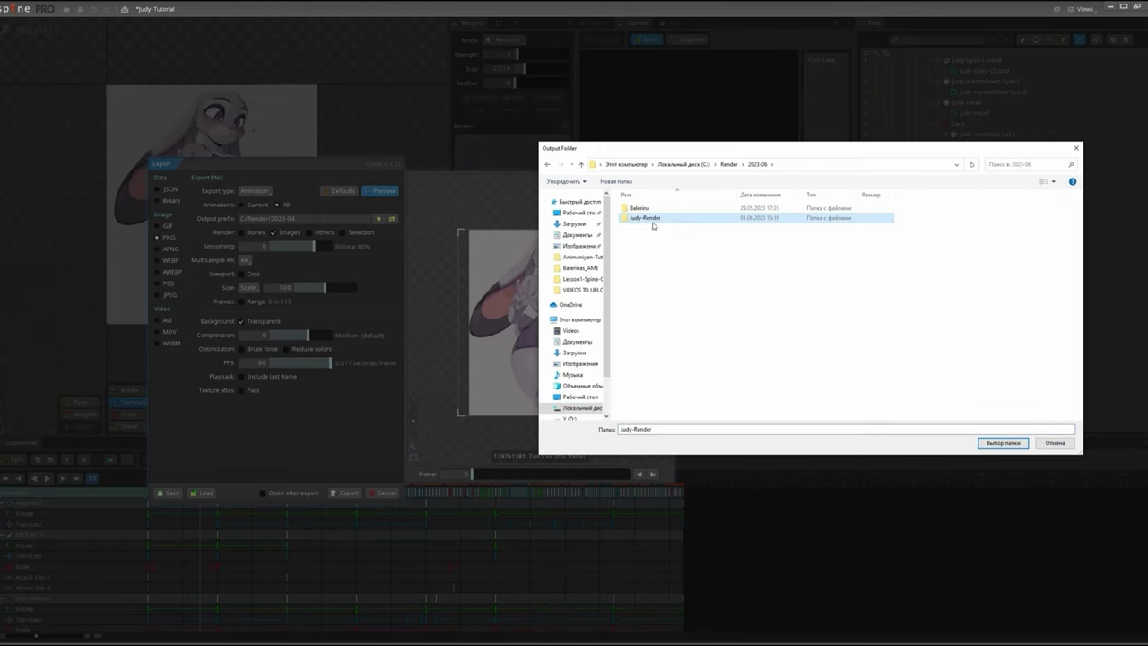
key("Return")
left_click(347, 493)
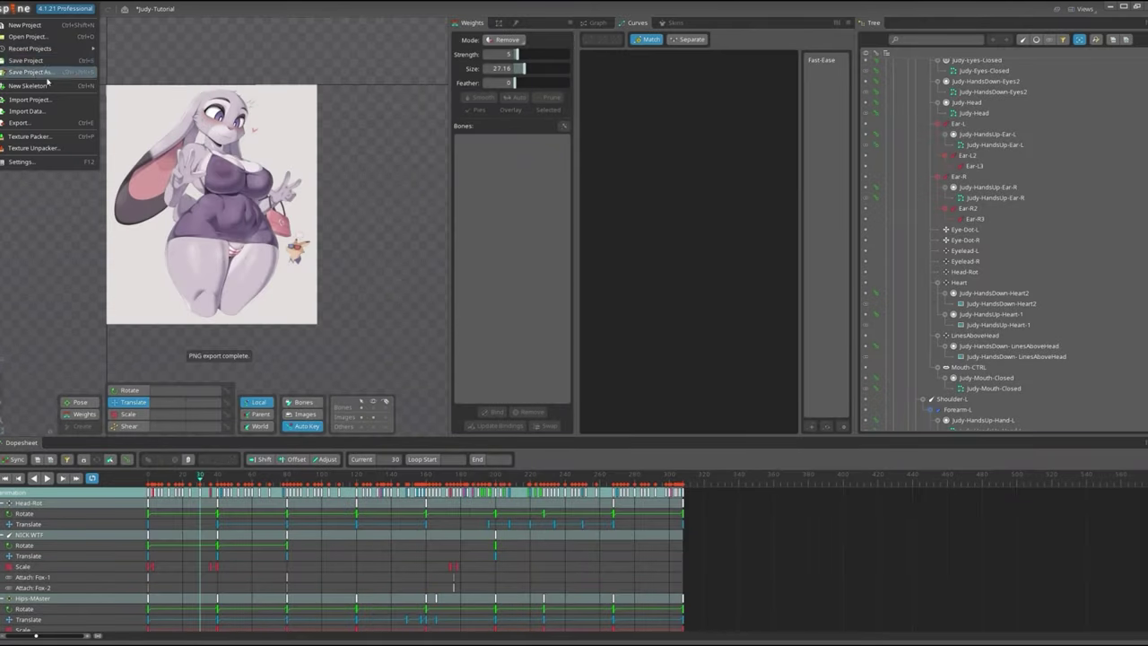
Export a tightly cropped WEBM video, then save the Judy-Tutorial project.
left_click(13, 9)
left_click(24, 124)
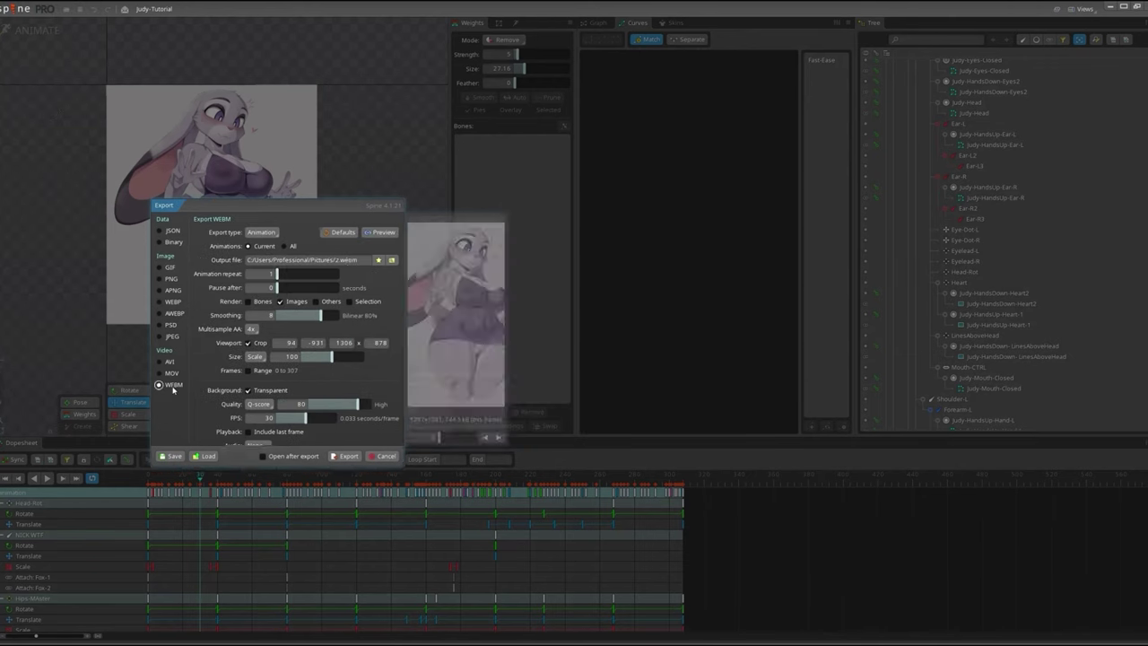
left_click_drag(446, 413, 454, 411)
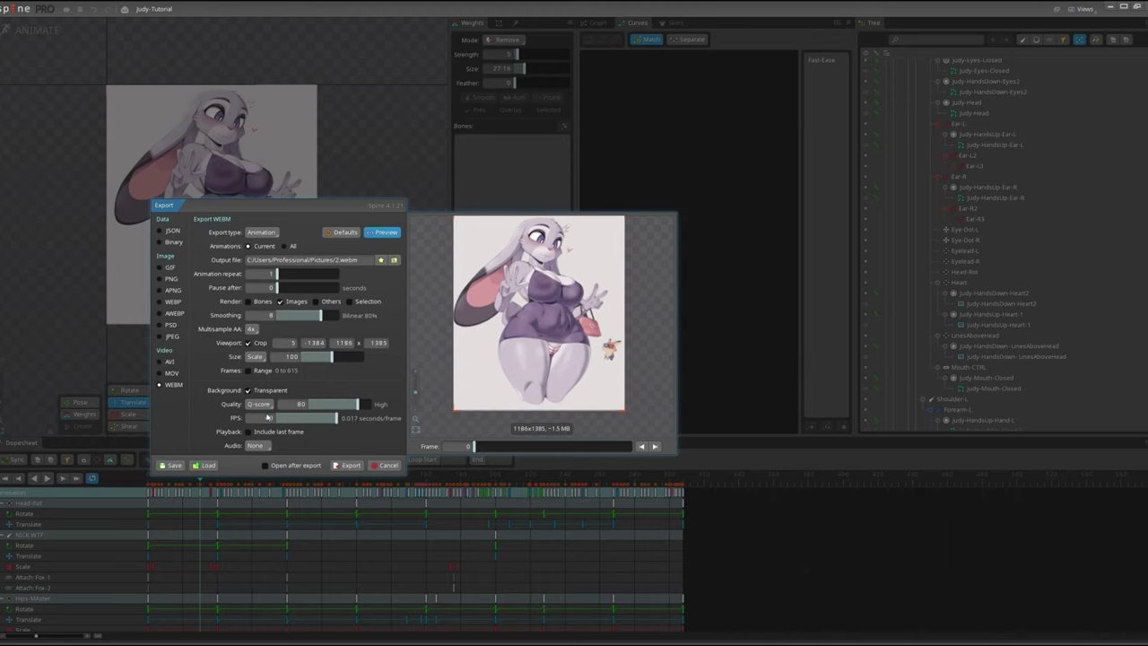
left_click(348, 464)
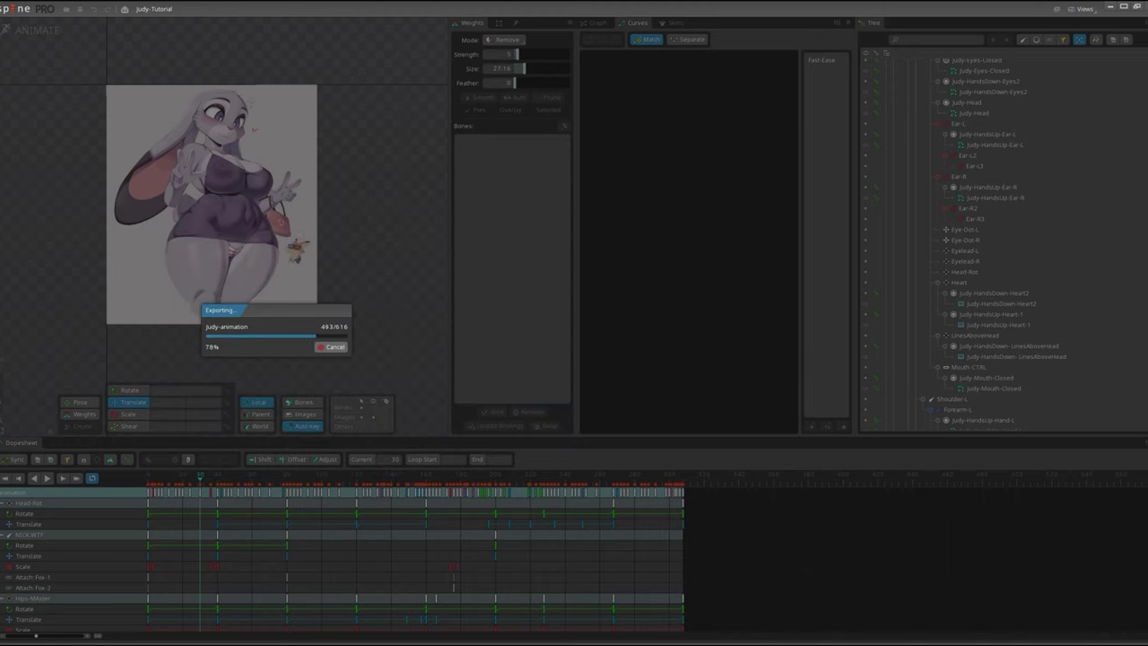
key("ctrl+s")
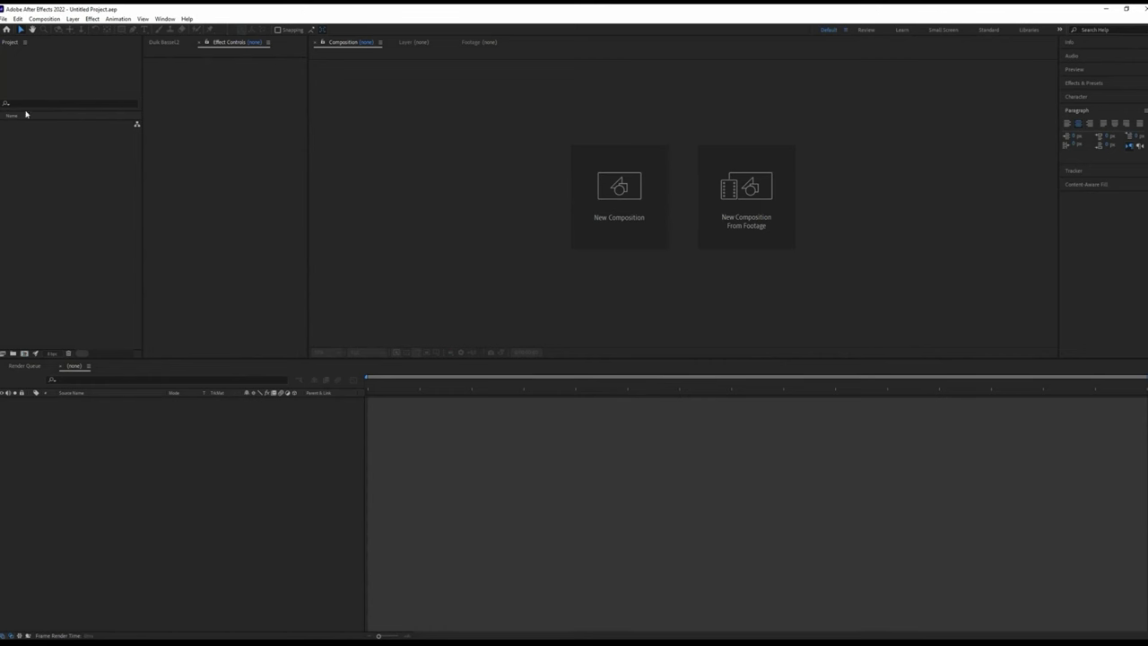
left_click(3, 18)
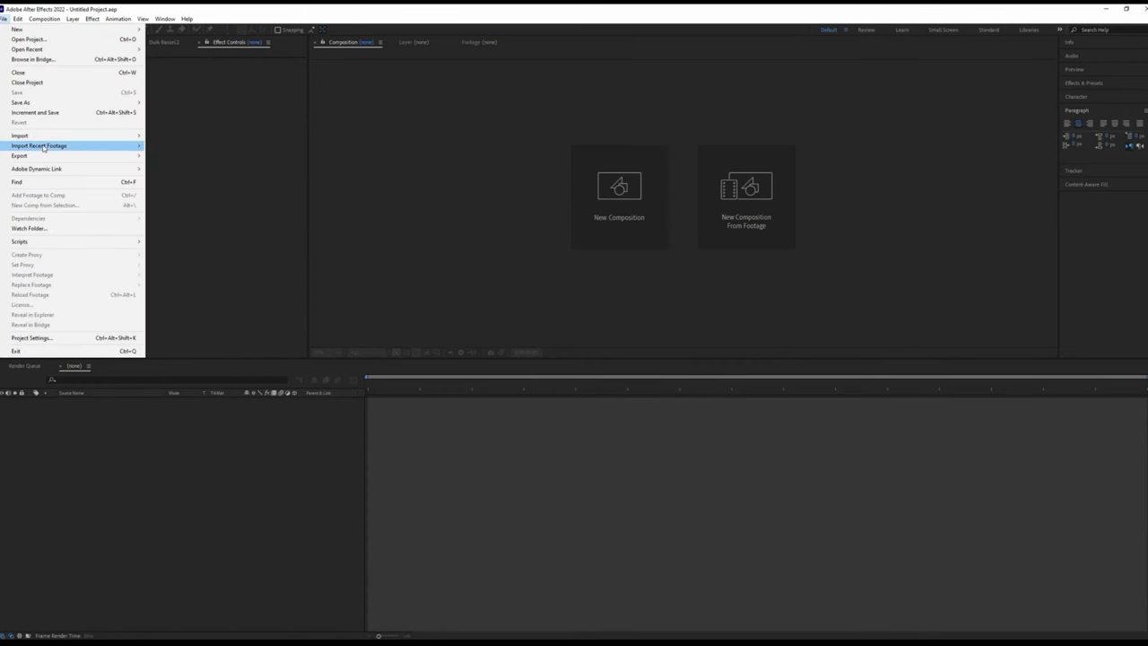
Save the project as JudyCervina7.aep in LEWD/2024-06/Animaniyan-Tutorials/Lesson1-Spine-Cervina7.
left_click(179, 99)
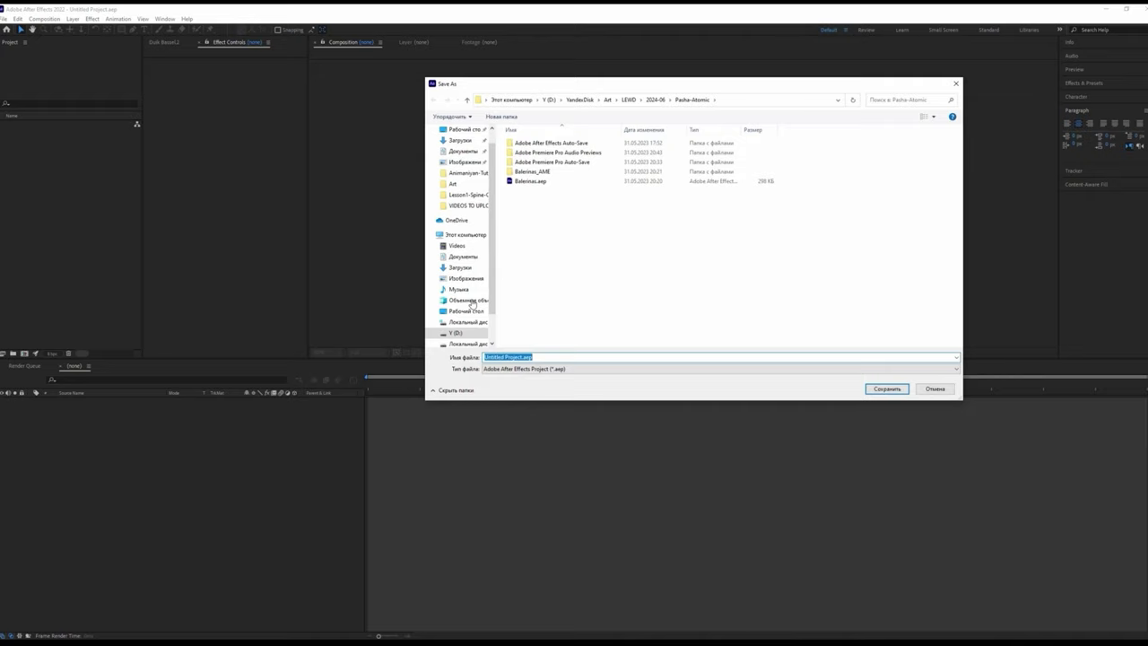
left_click(655, 101)
left_click(629, 100)
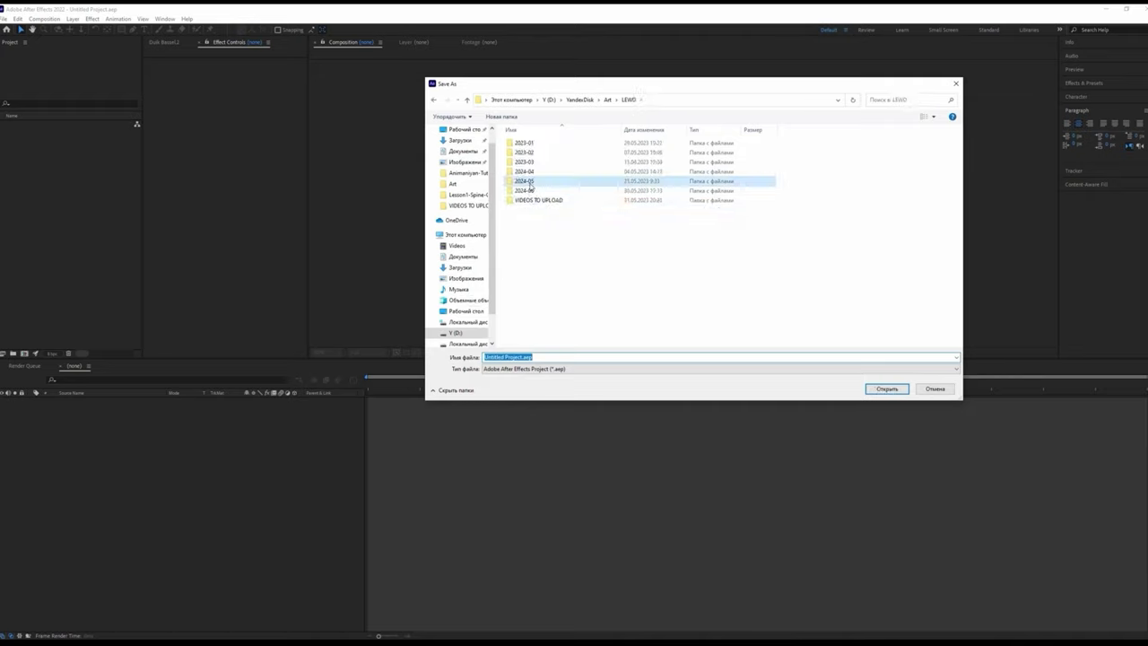
double_click(525, 181)
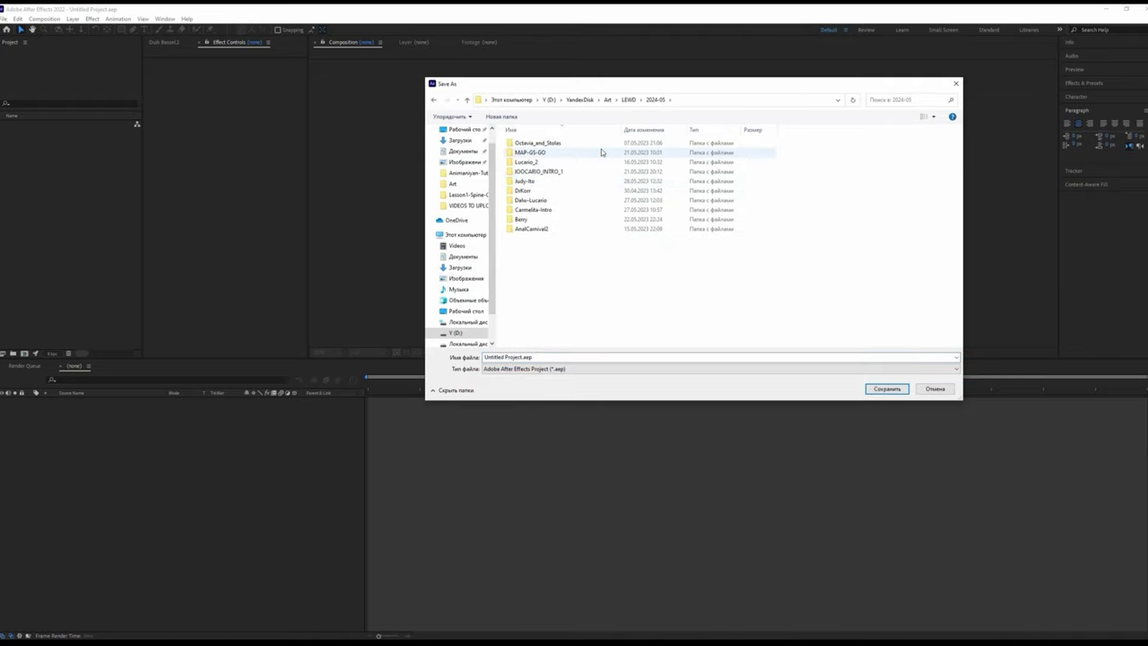
left_click(629, 99)
double_click(526, 190)
double_click(538, 142)
double_click(538, 165)
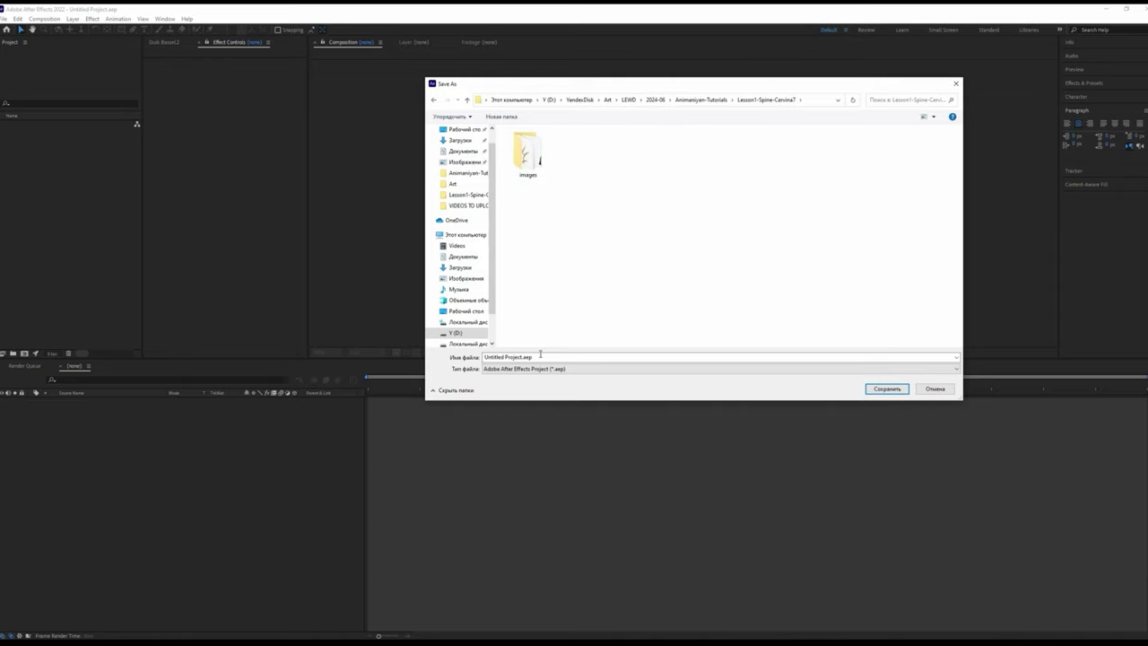
left_click(520, 357)
key("Return")
Import Judy-animation_000.png from Judy-Render as a PNG sequence.
right_click(79, 160)
mouse_move(103, 205)
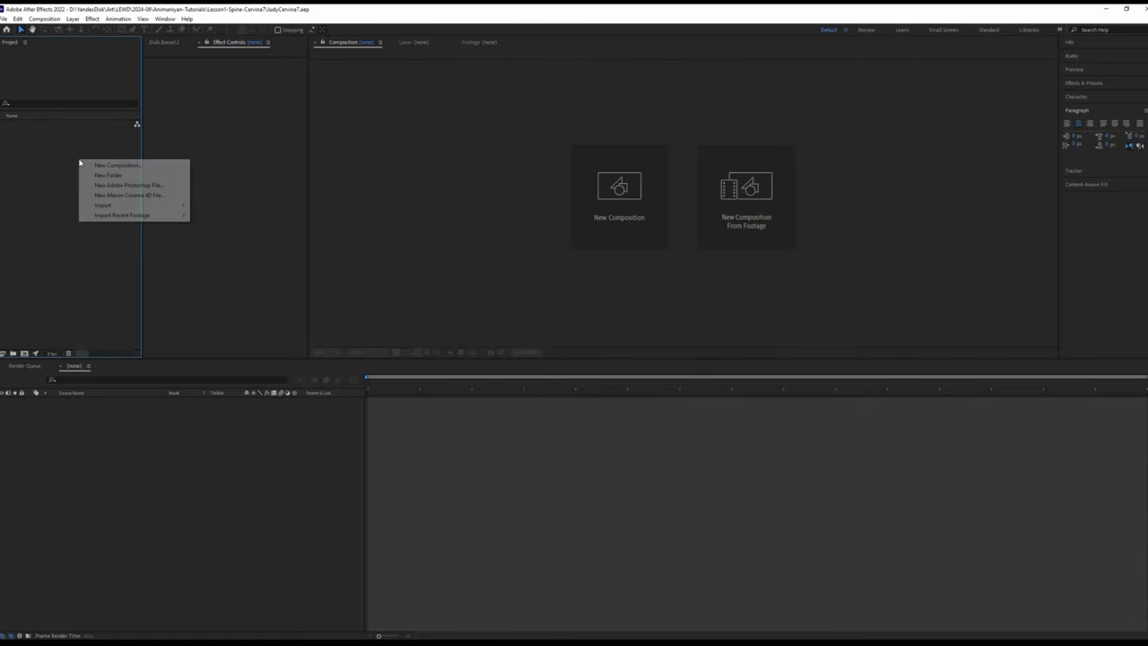
left_click(214, 208)
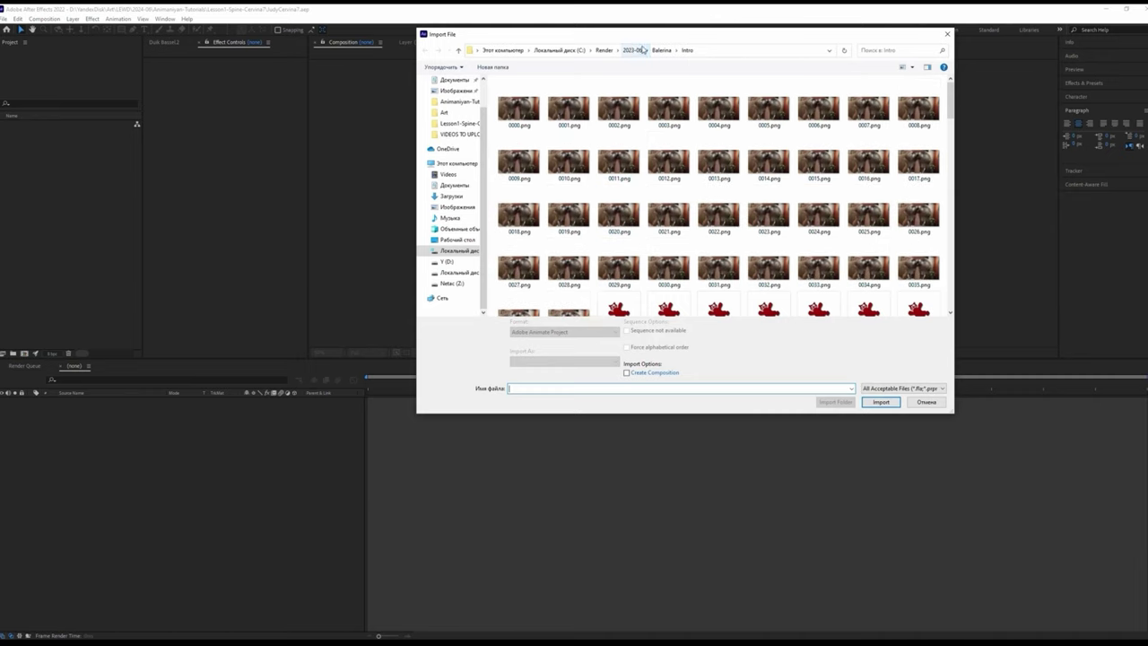
left_click(632, 50)
double_click(544, 104)
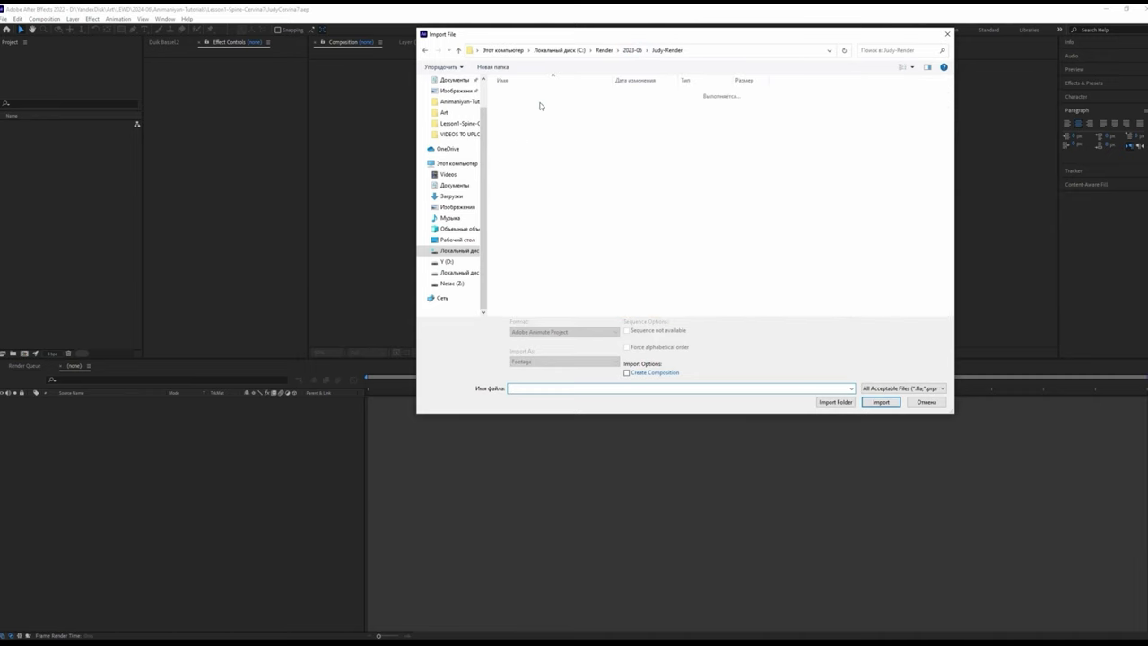
left_click(529, 113)
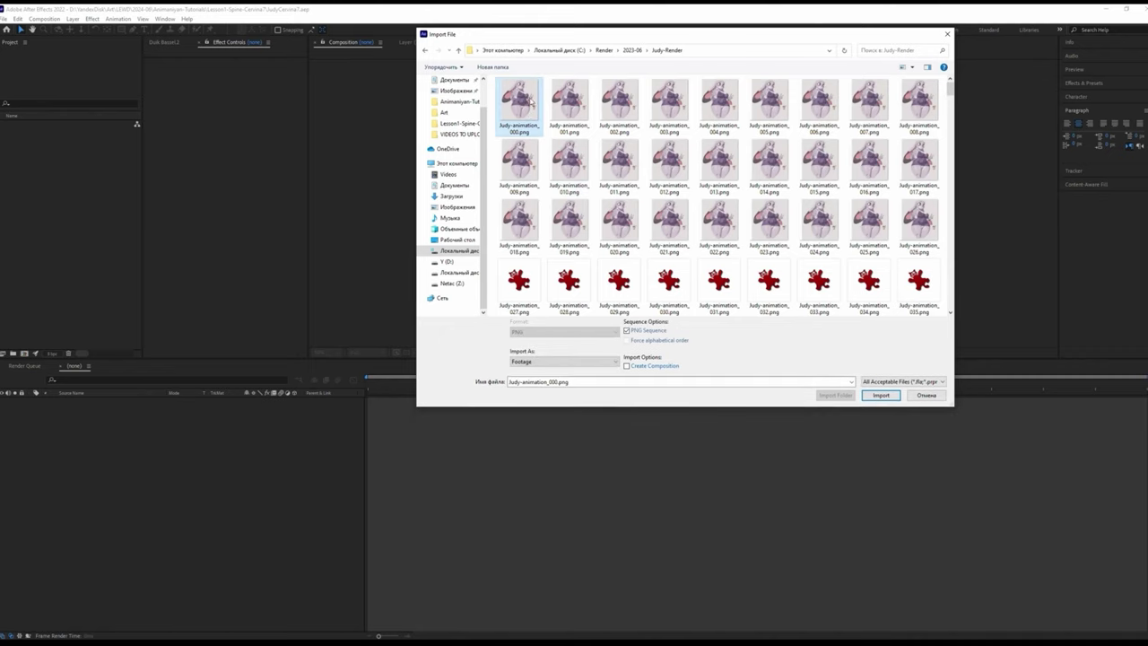
left_click(883, 394)
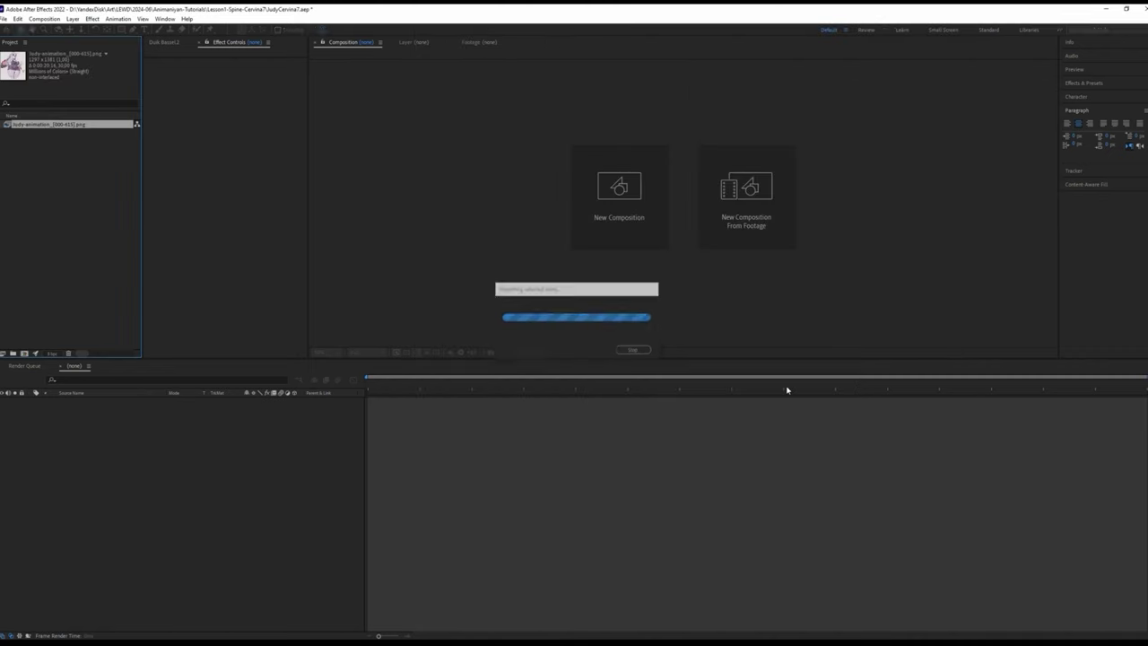
Import Stylized-Logo.png from the YandexDisk Art folder on drive D.
right_click(50, 152)
mouse_move(103, 195)
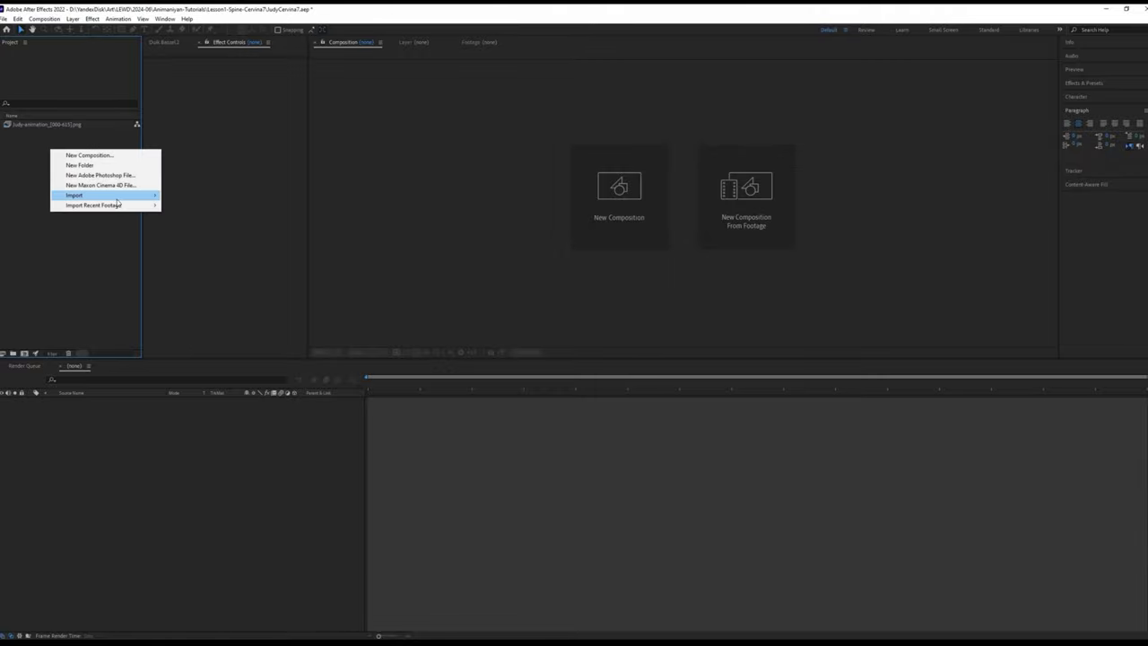
left_click(192, 195)
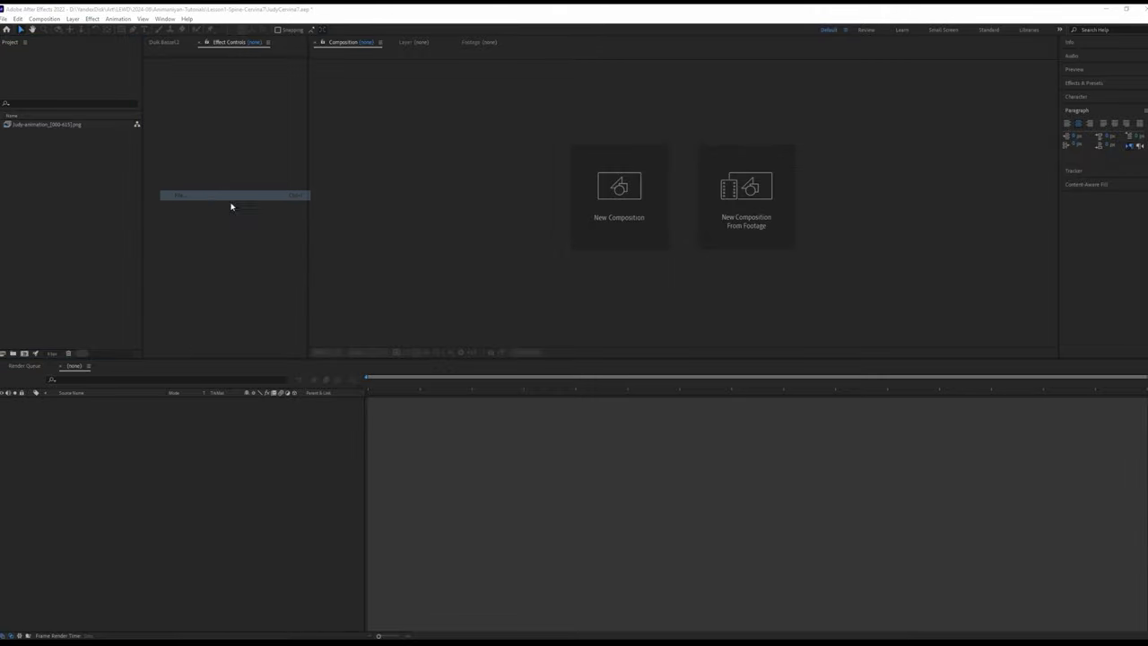
left_click(604, 50)
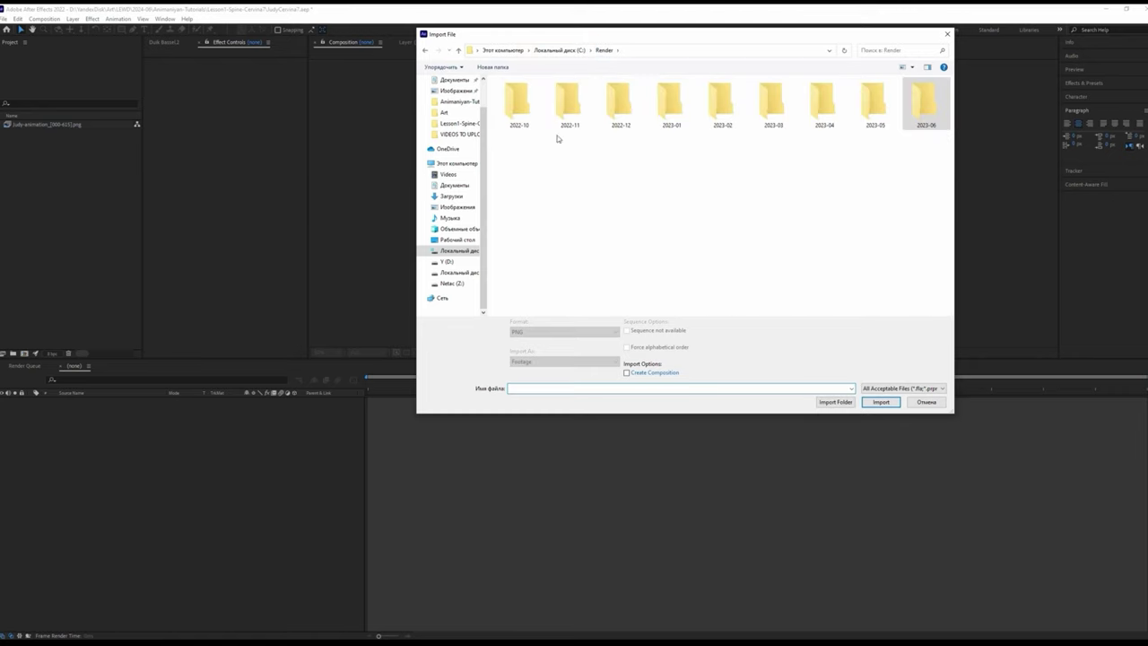
left_click(561, 51)
left_click(446, 261)
double_click(538, 152)
double_click(516, 132)
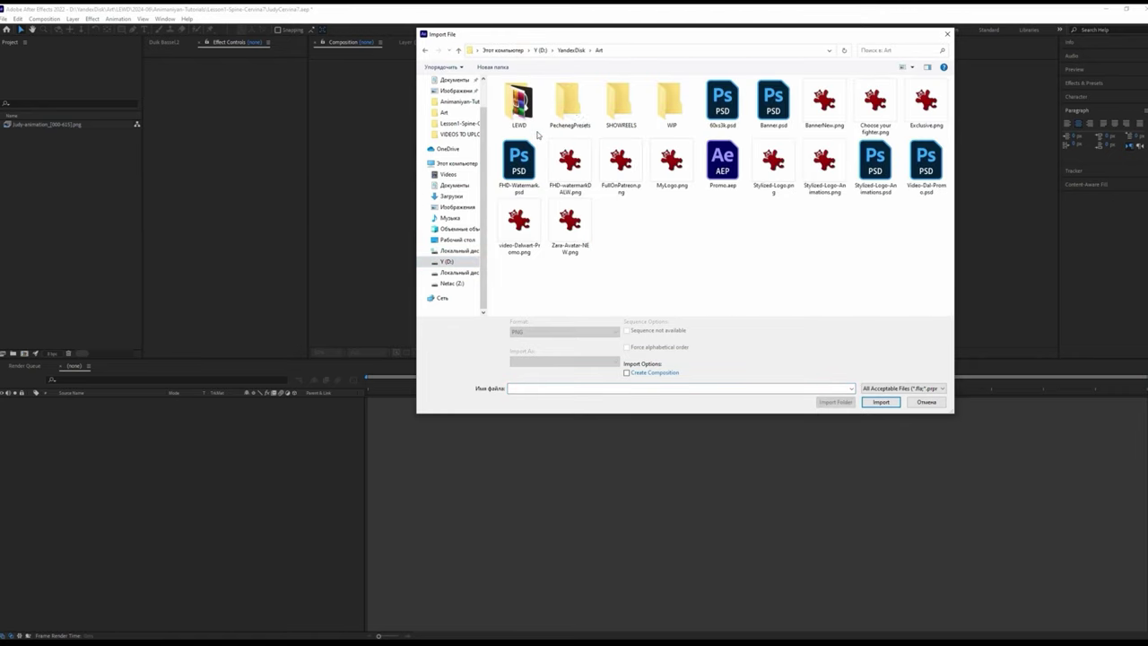
left_click(773, 169)
left_click(870, 396)
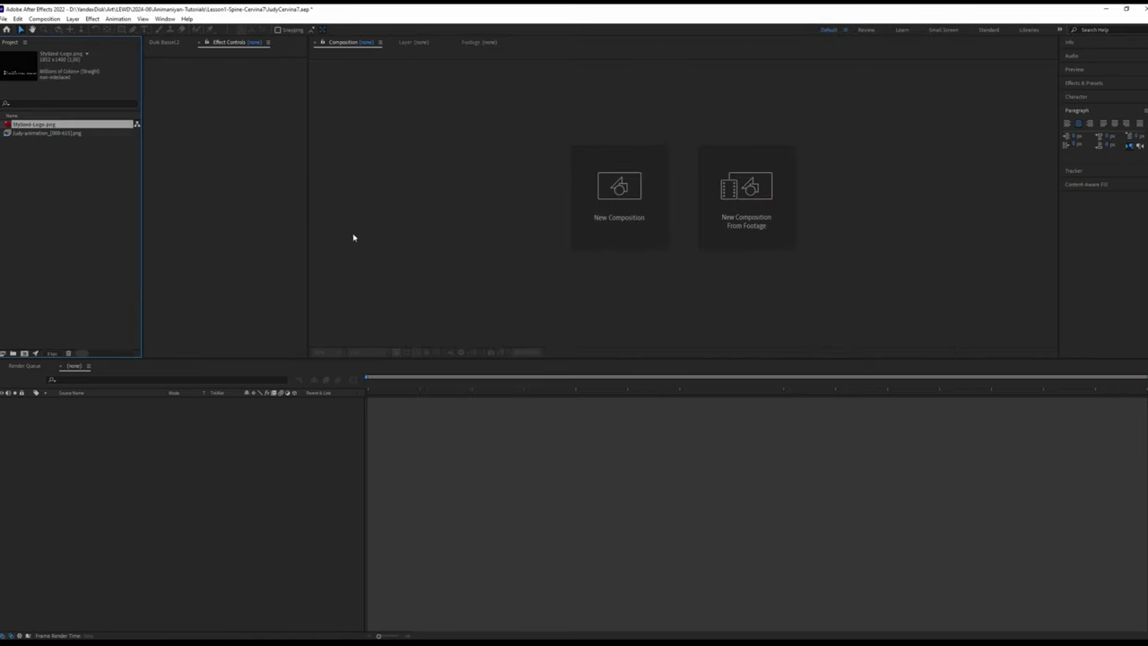
left_click(27, 134)
Interpret the judy-animation PNG sequence at 60 fps and create a Judy-animation composition from it.
right_click(20, 134)
mouse_move(55, 198)
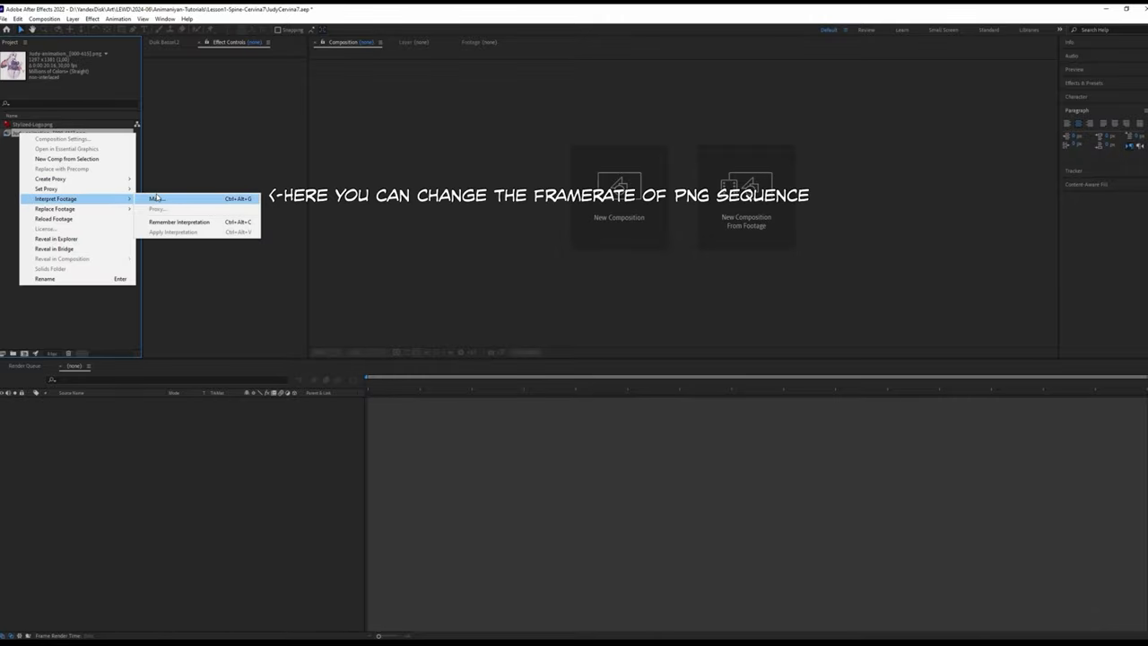
left_click(157, 198)
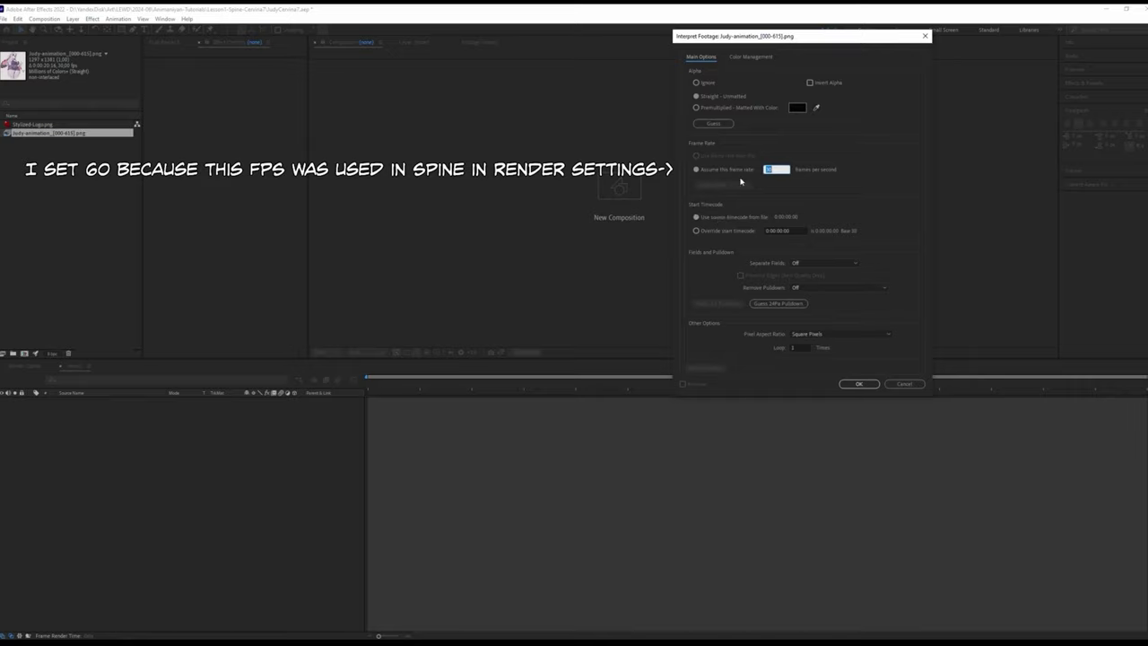
left_click(856, 383)
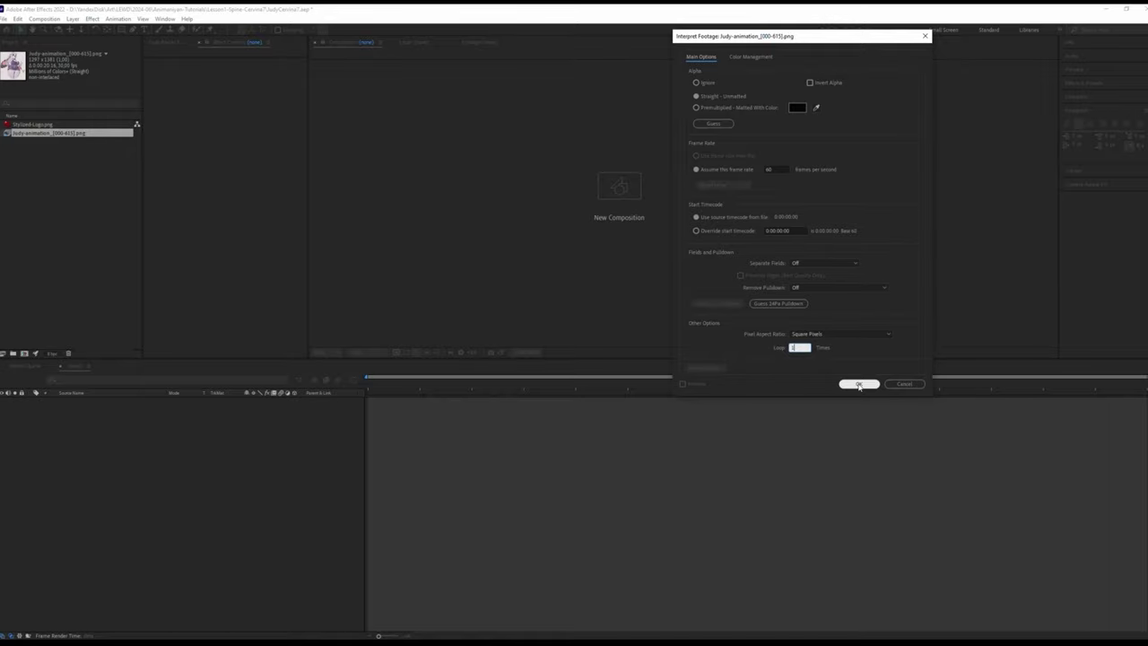
left_click(859, 385)
left_click_drag(29, 134, 619, 191)
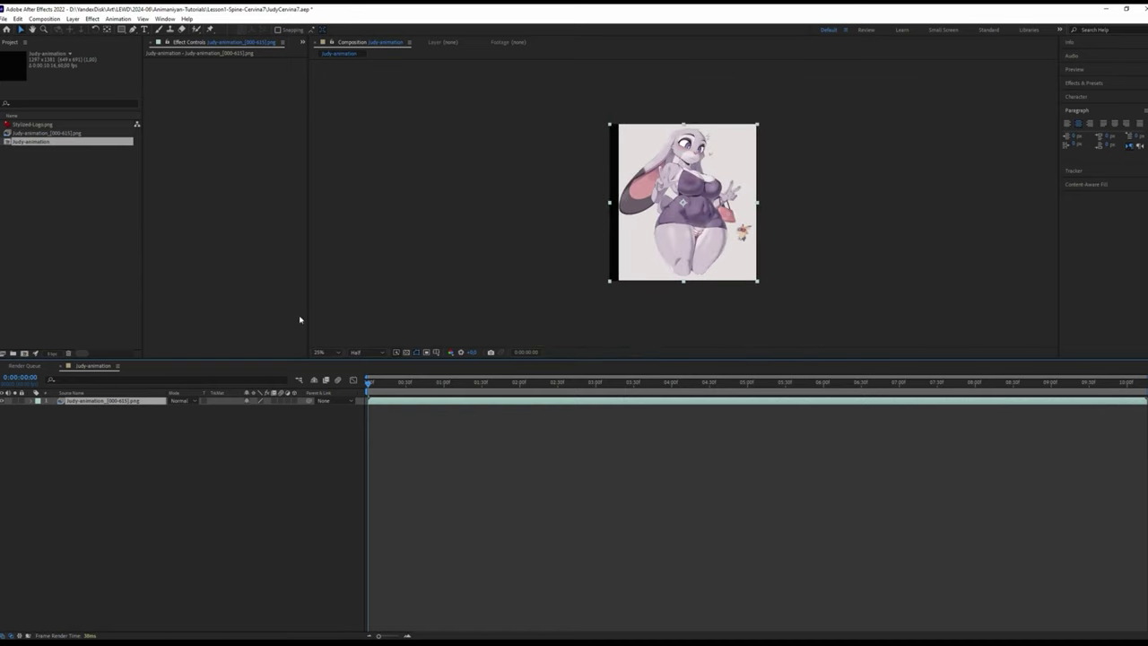
left_click(426, 351)
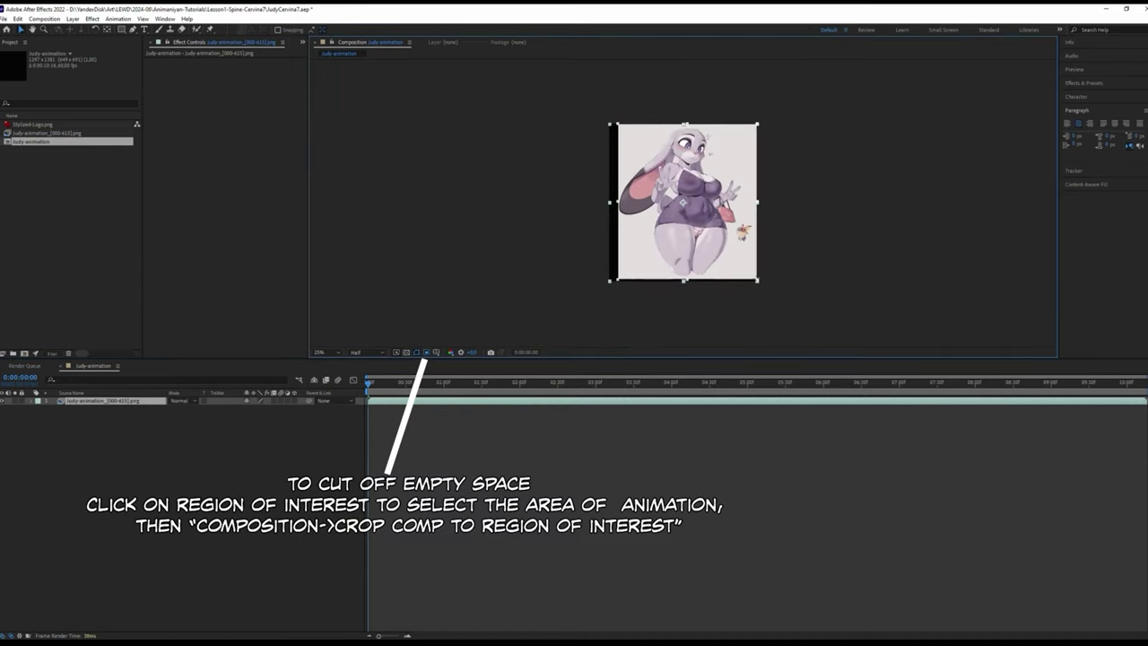
Crop the composition to the region of interest around Judy, then add Stylized-Logo.png as a layer.
left_click(17, 19)
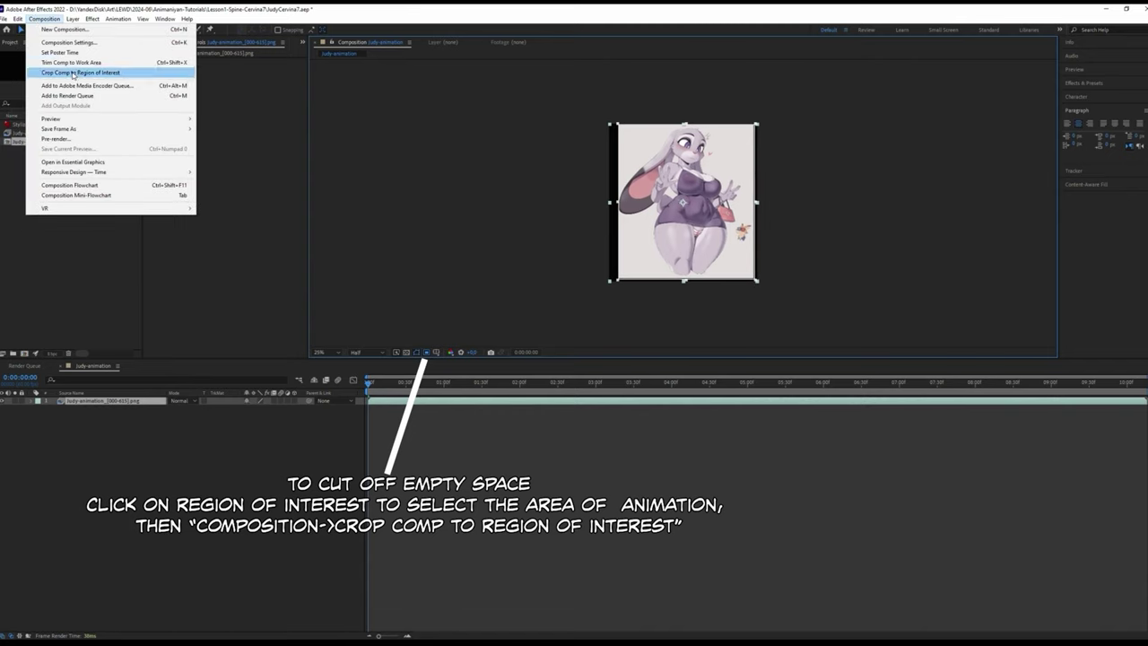
left_click(72, 73)
scroll(673, 260, "up", 2)
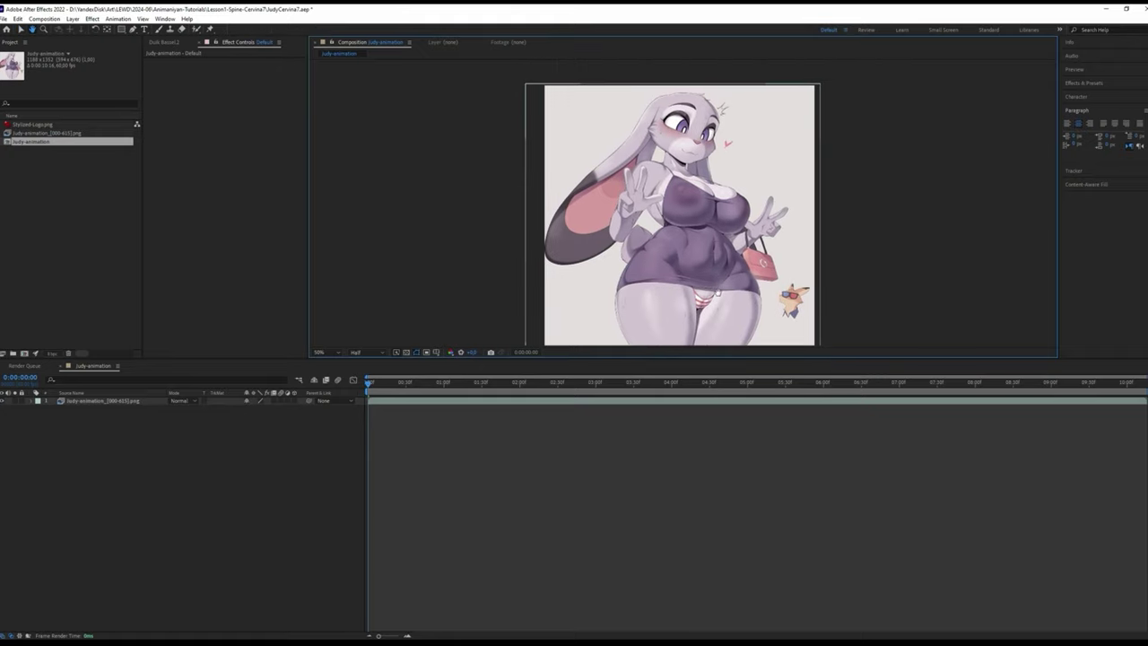
mouse_move(31, 124)
left_mouse_down()
mouse_move(747, 160)
mouse_move(726, 272)
left_mouse_up()
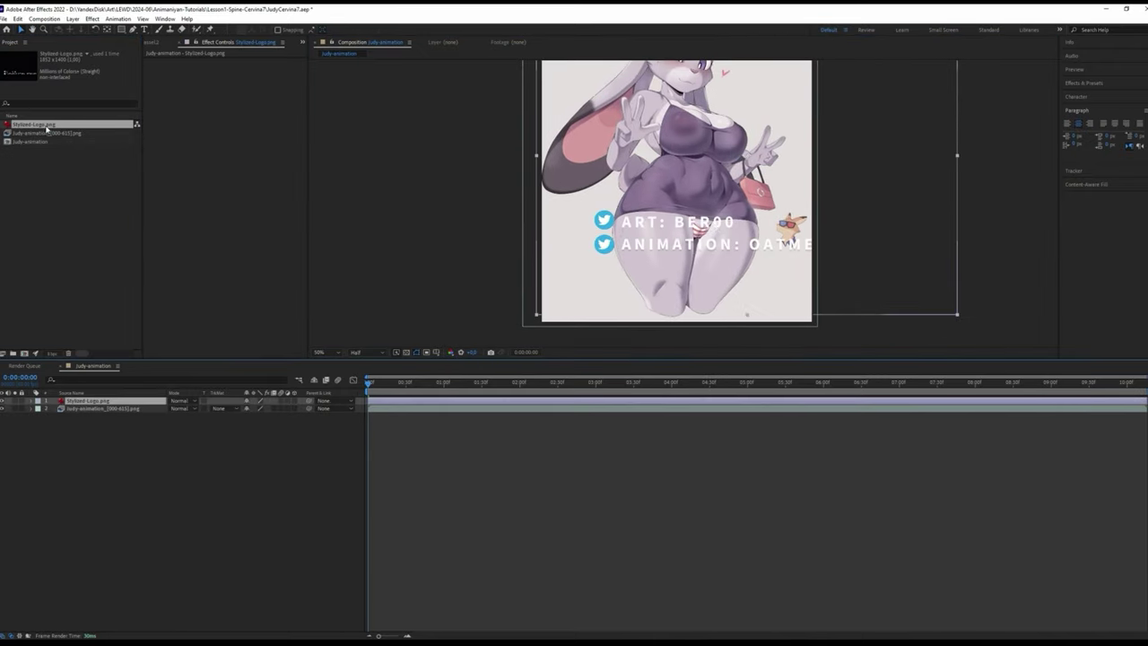
Replace Stylized-Logo.png with Stylized-Logo-Animations.png imported from Explorer and added to the composition.
key("Delete")
left_click(623, 338)
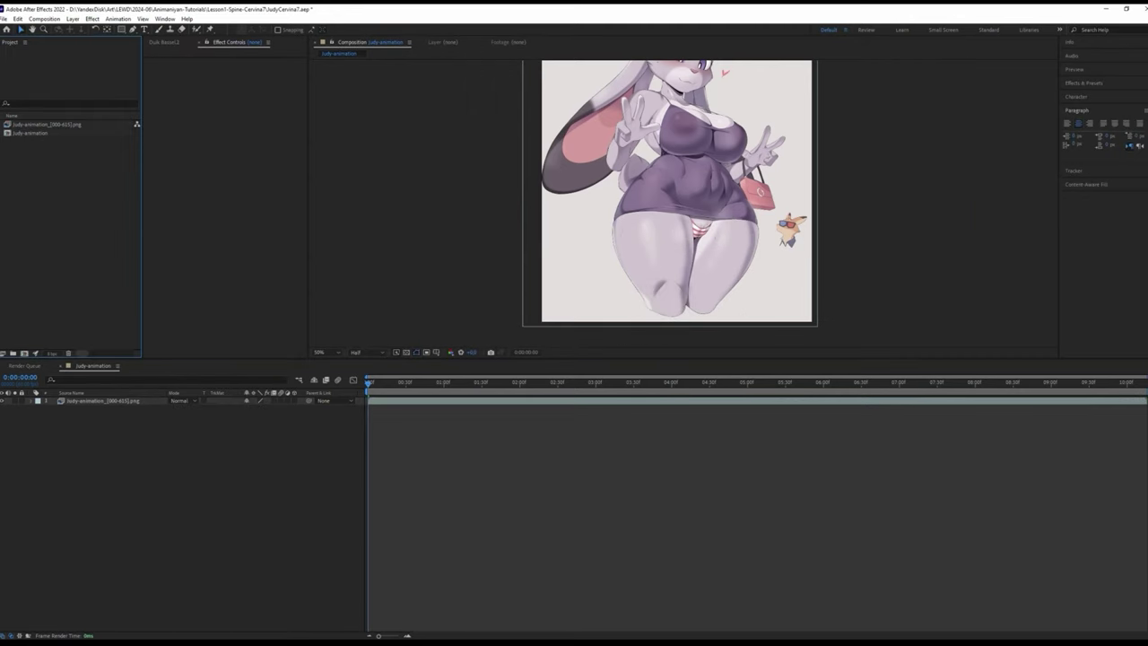
key("alt+Tab")
left_click(762, 327)
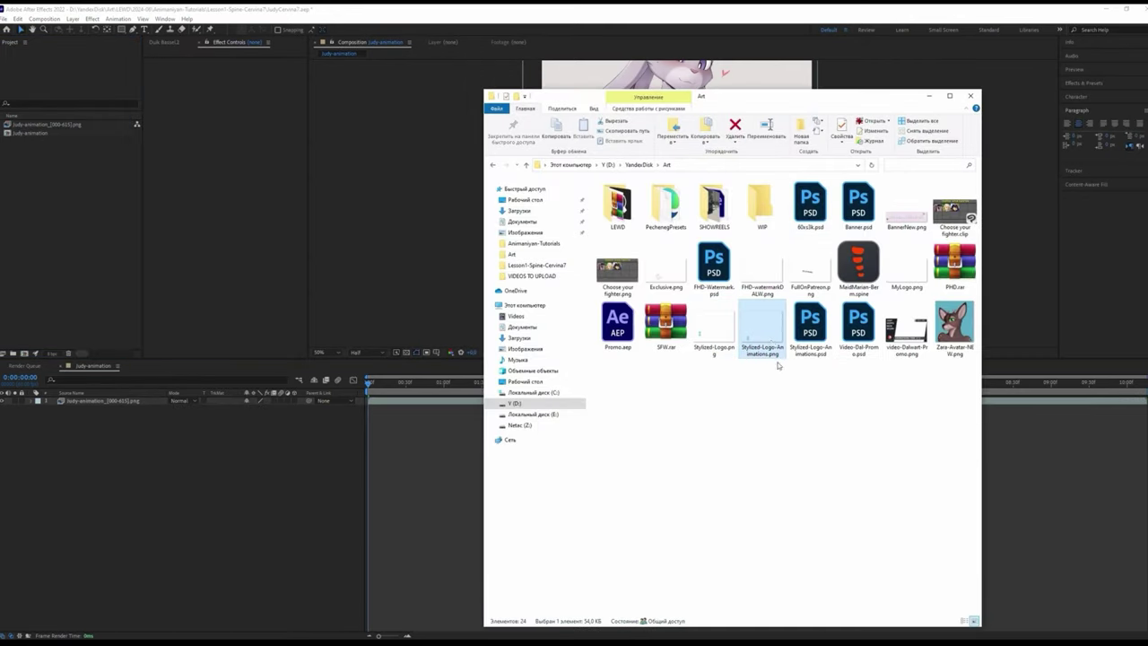
left_click_drag(763, 332, 50, 183)
left_click_drag(688, 220, 749, 154)
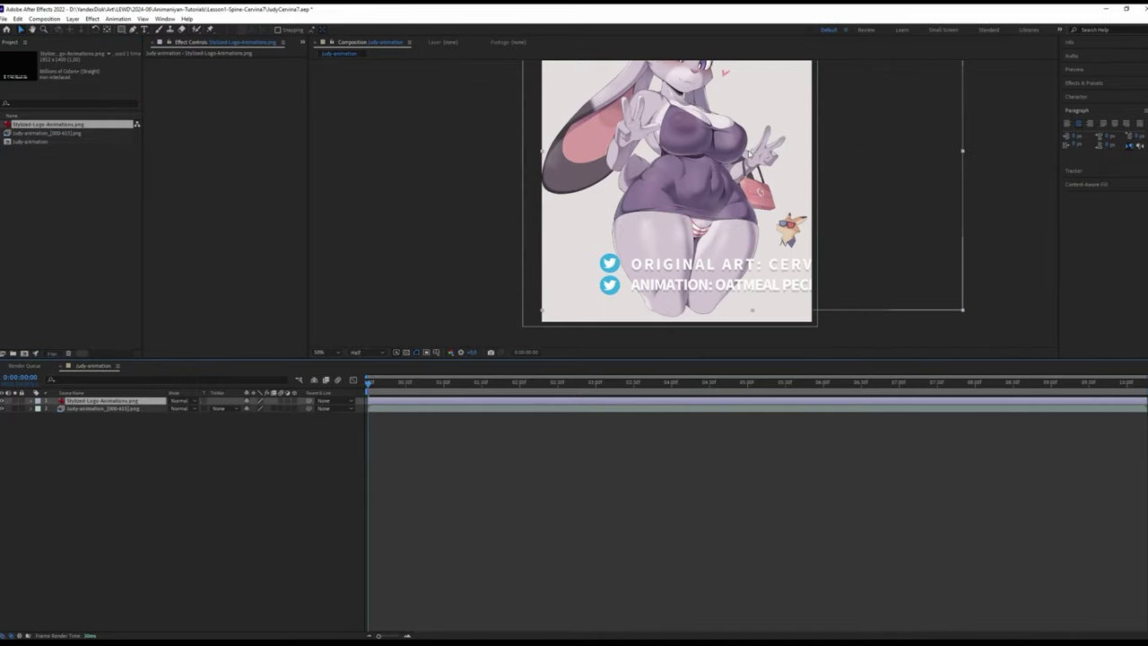
Scale the logo layer down and move it into the composition's bottom-left corner.
key("s")
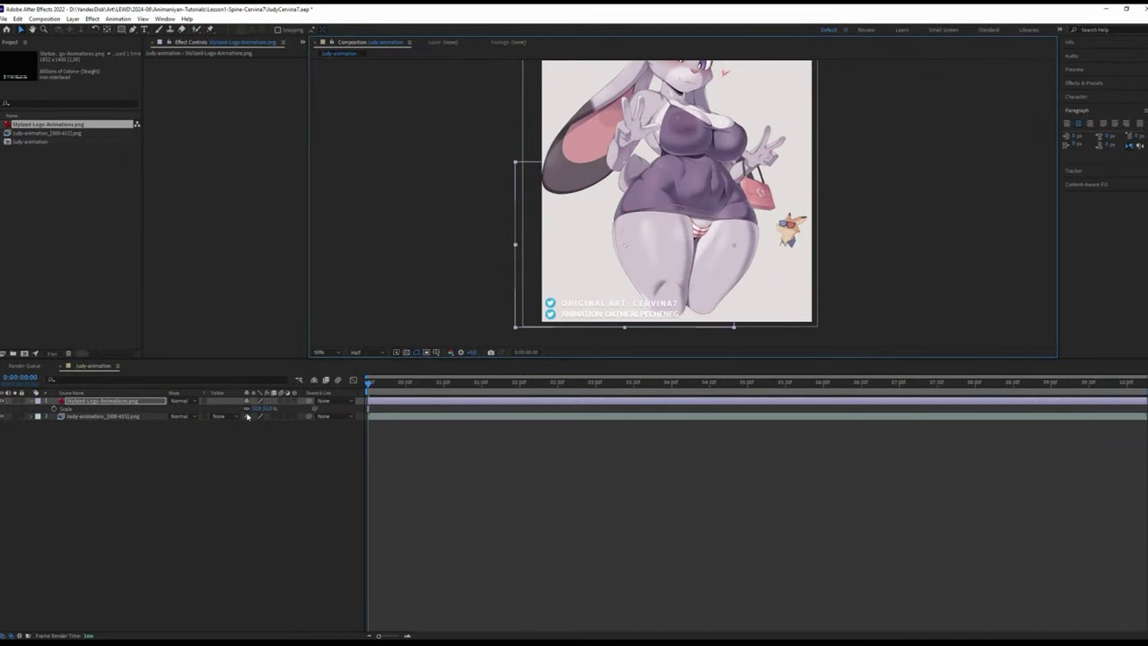
left_click_drag(265, 408, 253, 409)
left_click_drag(588, 281, 552, 315)
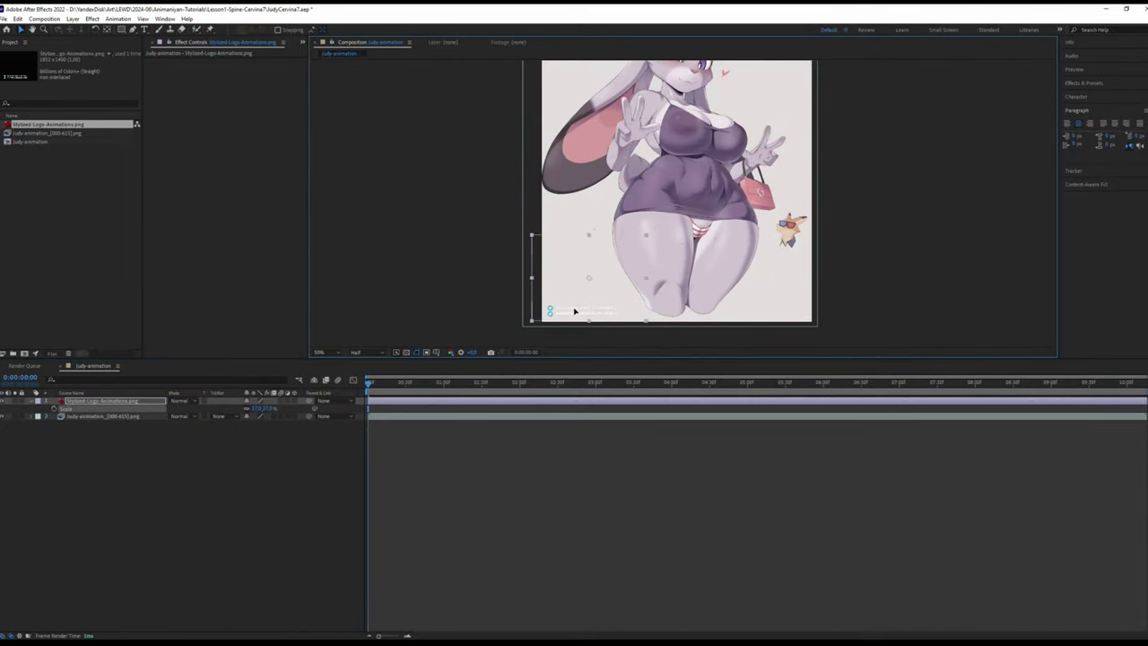
scroll(574, 314, "up", 2)
scroll(604, 301, "up", 1)
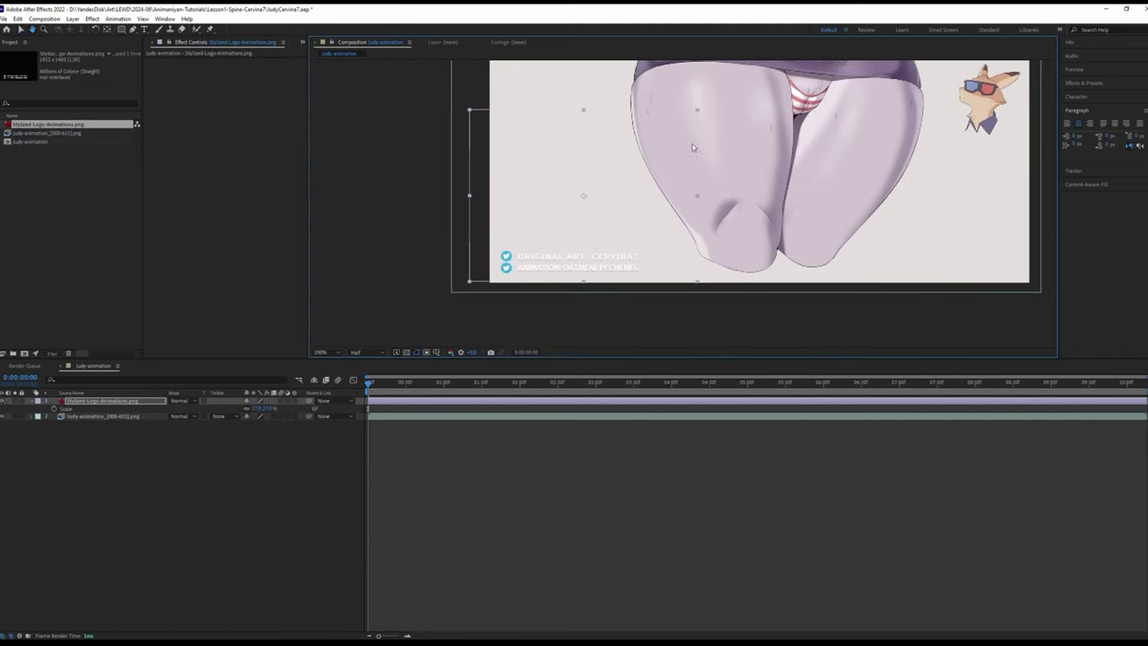
scroll(625, 215, "down", 3)
scroll(734, 234, "up", 2)
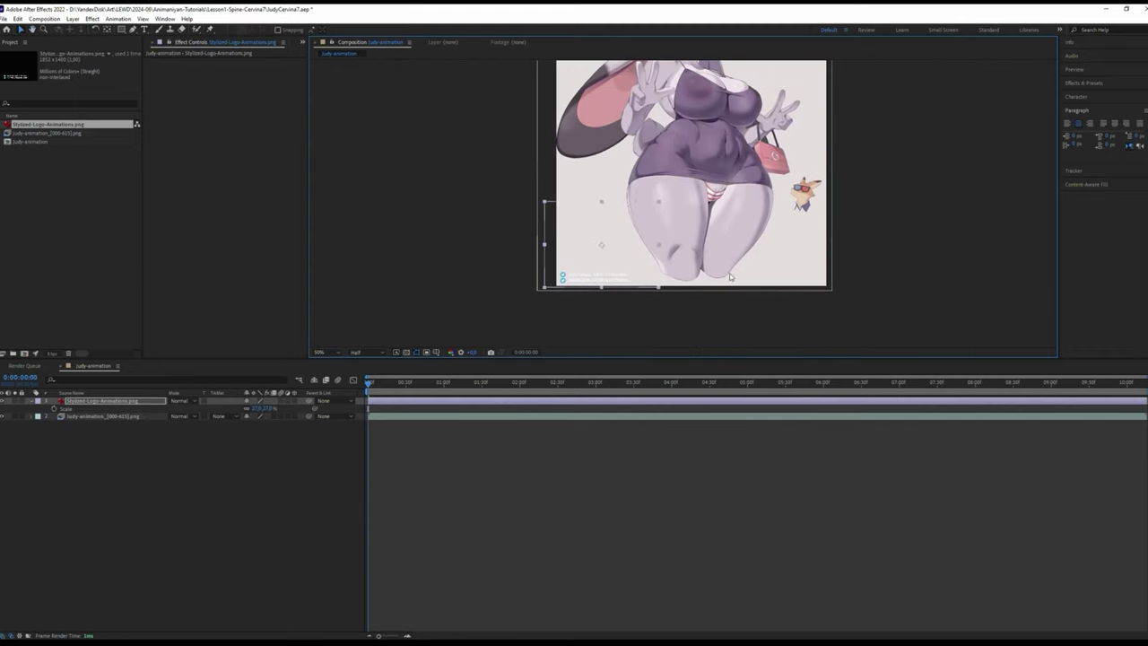
scroll(758, 207, "up", 1)
scroll(744, 215, "down", 3)
scroll(724, 226, "up", 2)
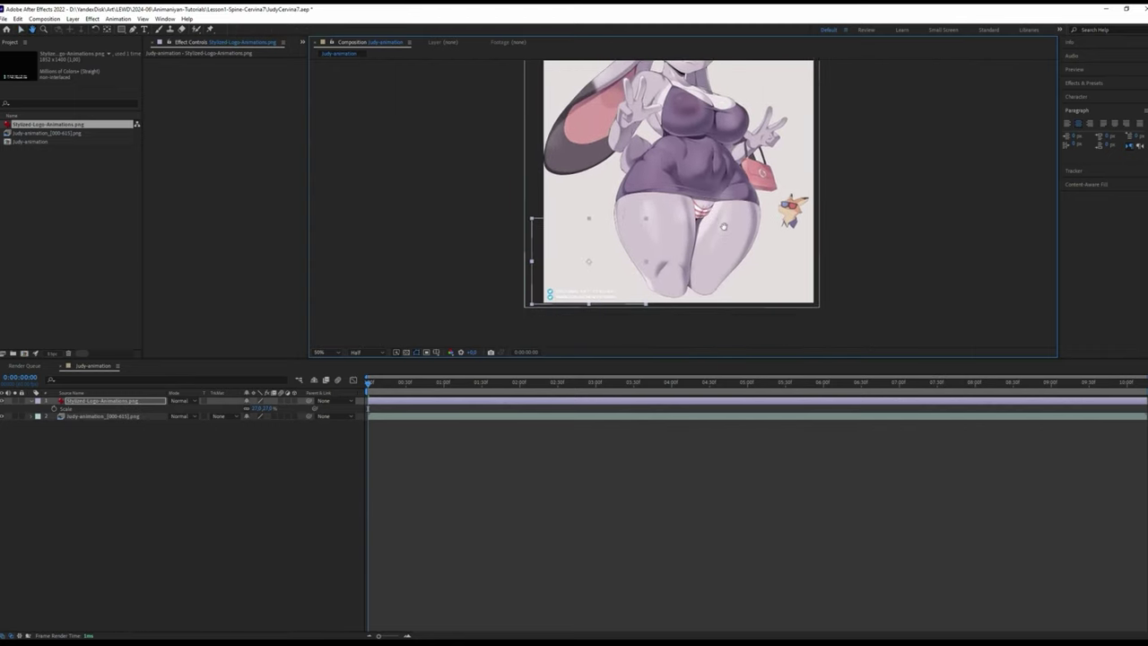
scroll(724, 226, "up", 2)
left_click(719, 235)
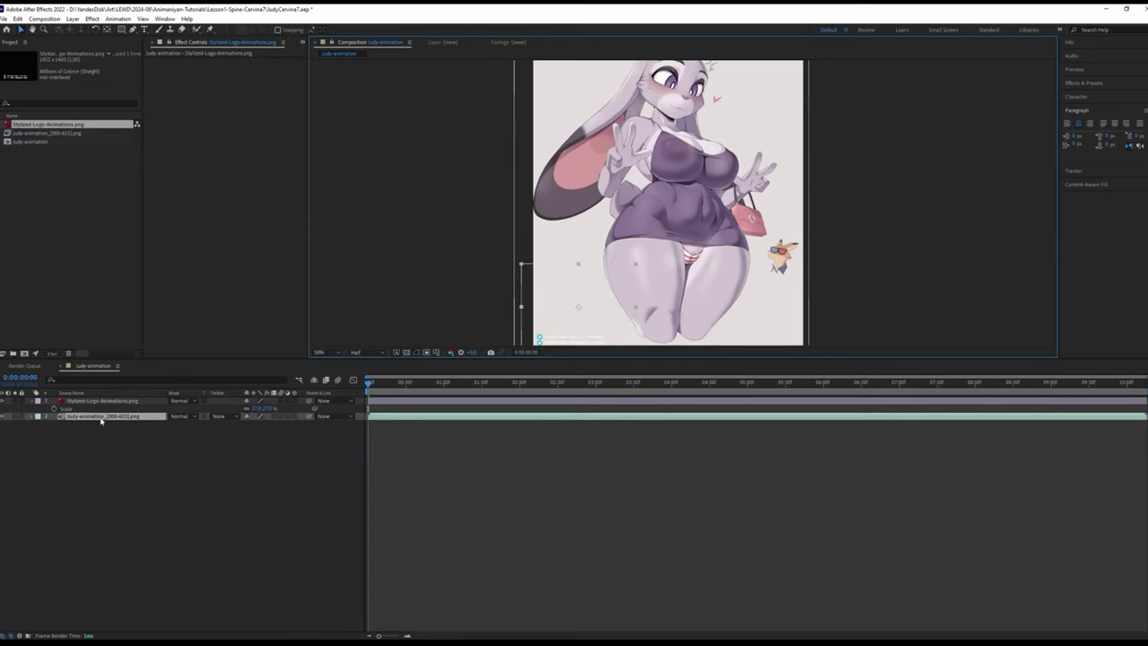
Add a new black solid layer, Black Solid 1, to the composition.
key("comma")
key("comma")
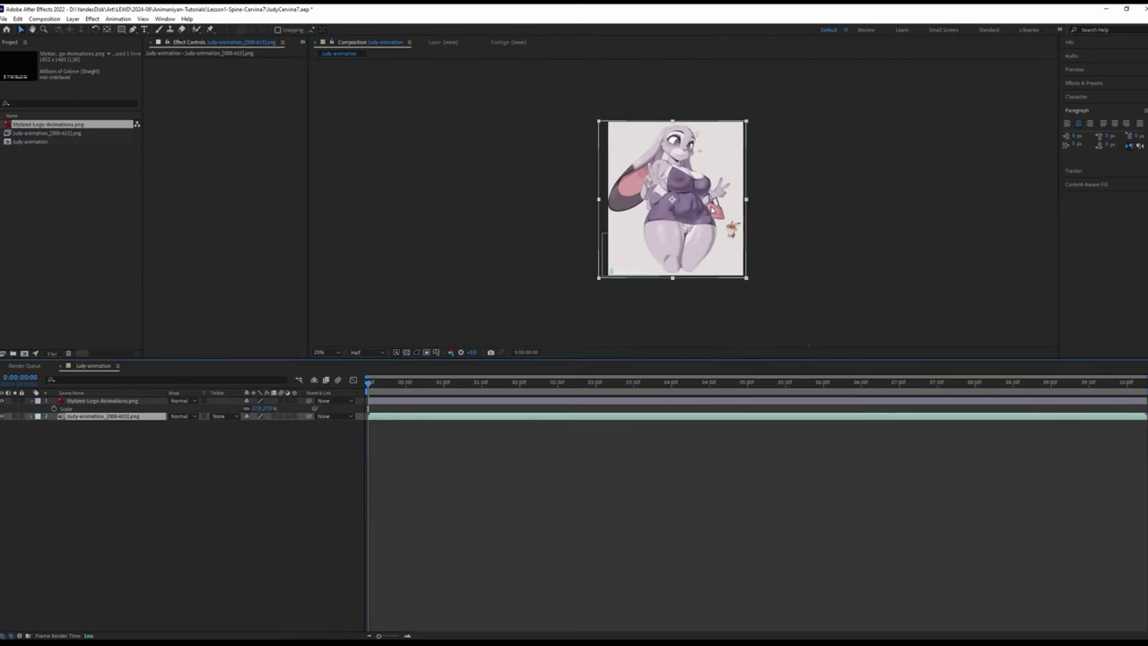
right_click(248, 473)
mouse_move(304, 478)
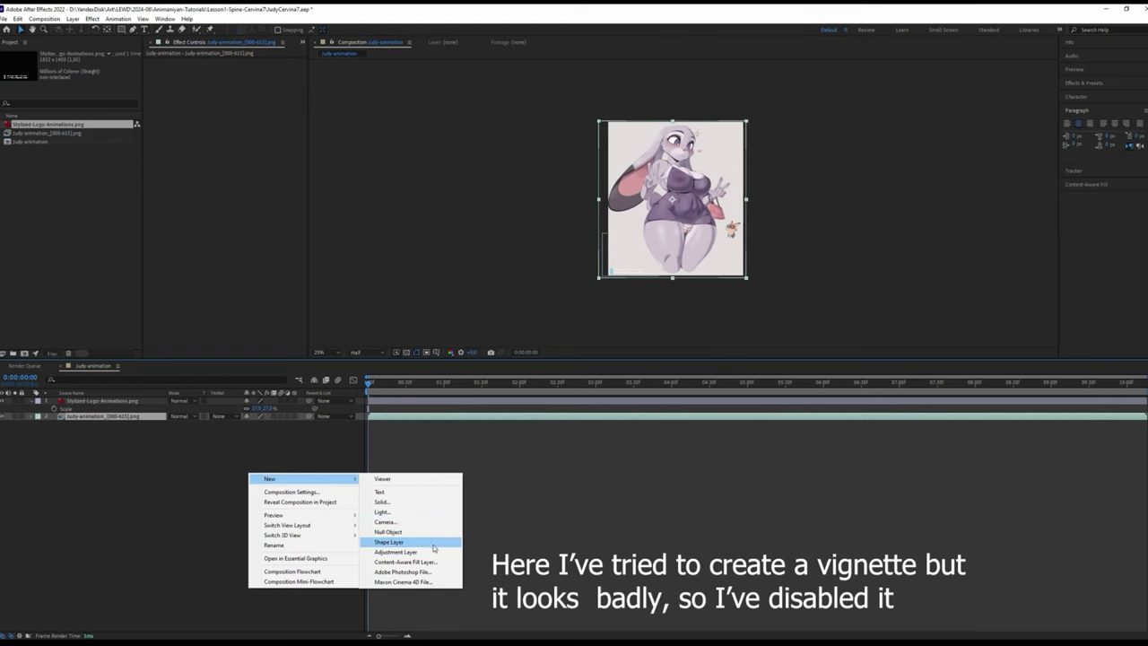
left_click(395, 505)
left_click(351, 360)
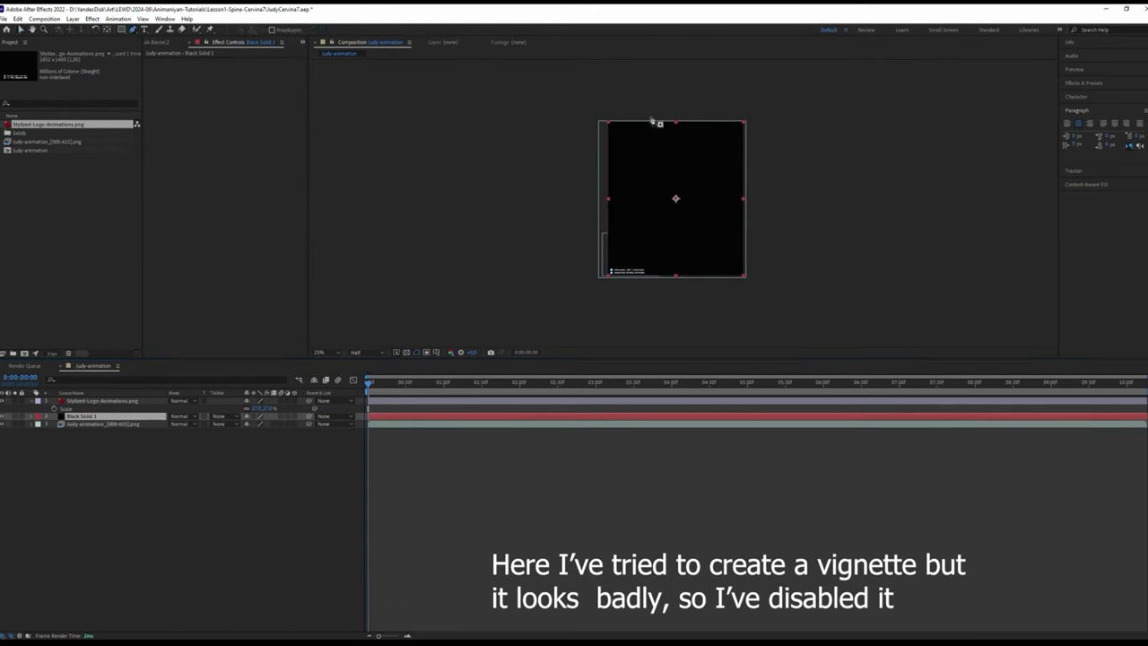
Draw an oval pen mask around the character on the black solid.
left_click(676, 130)
left_click_drag(677, 265, 628, 279)
left_click_drag(611, 205, 611, 167)
left_click(677, 131)
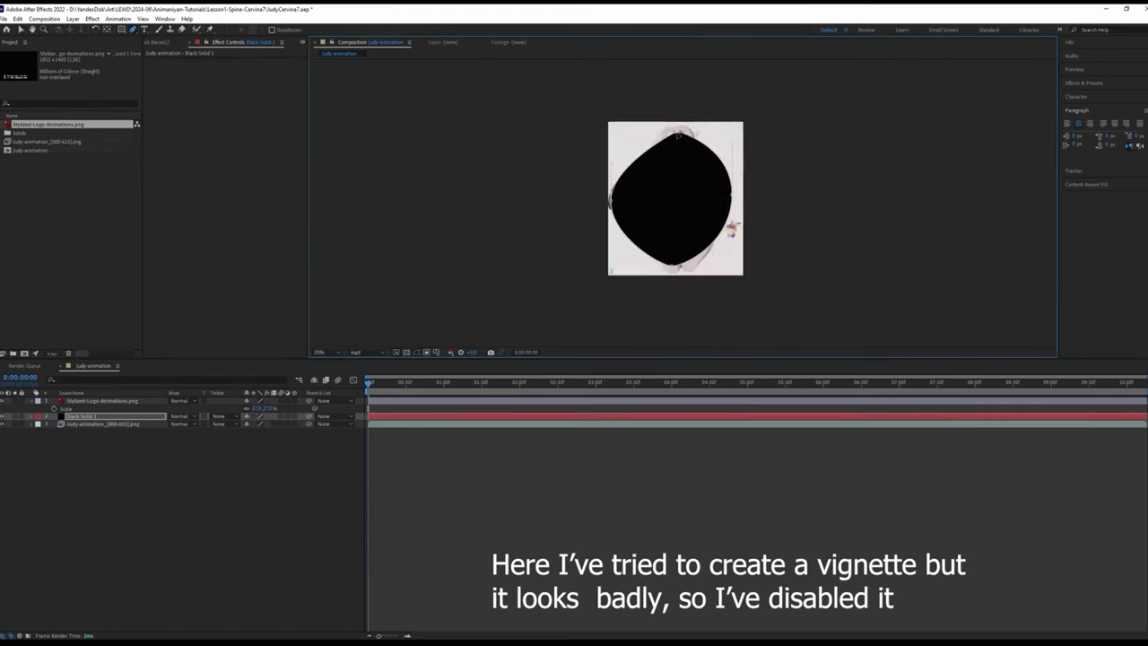
mouse_move(677, 131)
left_mouse_down()
mouse_move(718, 128)
mouse_move(616, 212)
left_mouse_up()
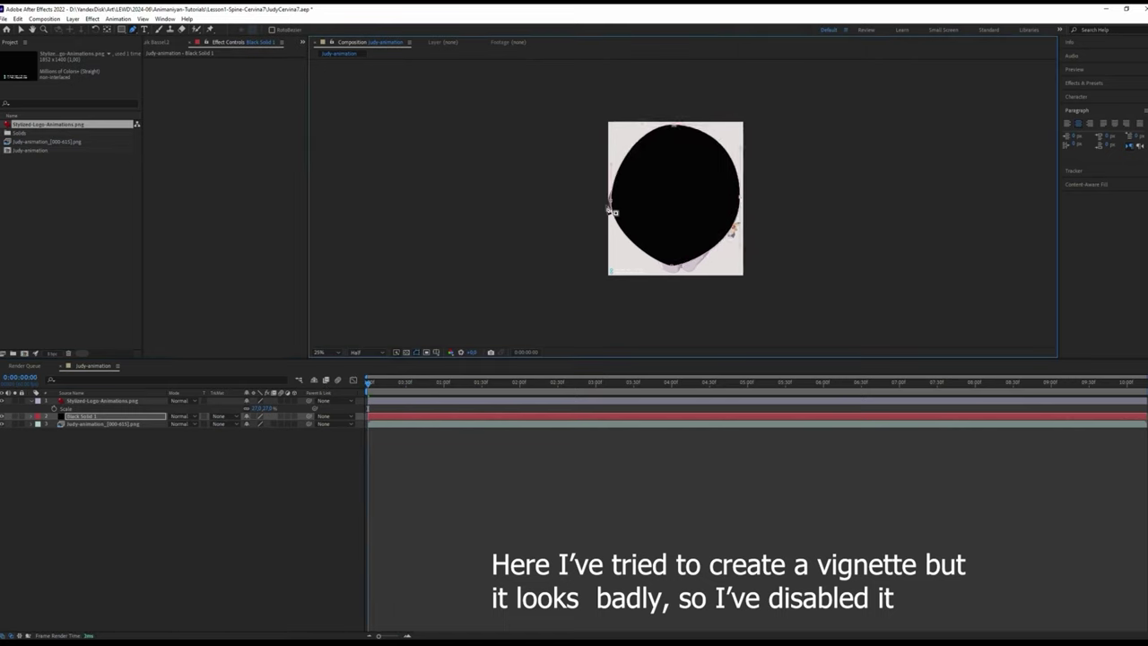
left_click_drag(672, 267, 713, 275)
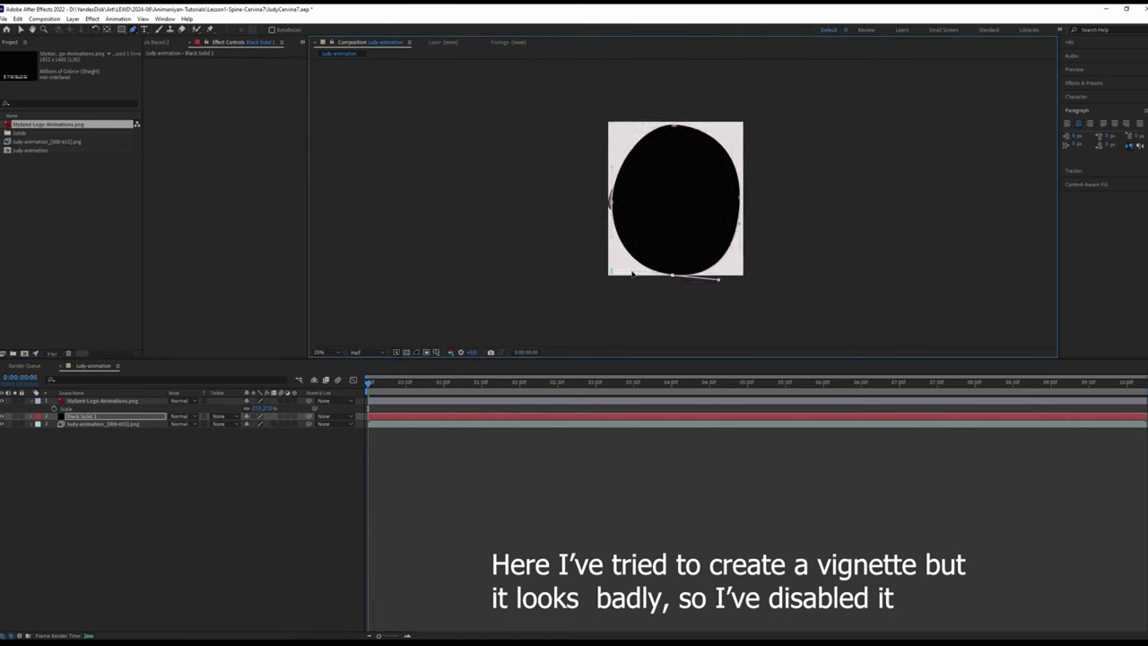
Set the black solid's mask mode to Subtract so the figure shows through.
left_click(32, 417)
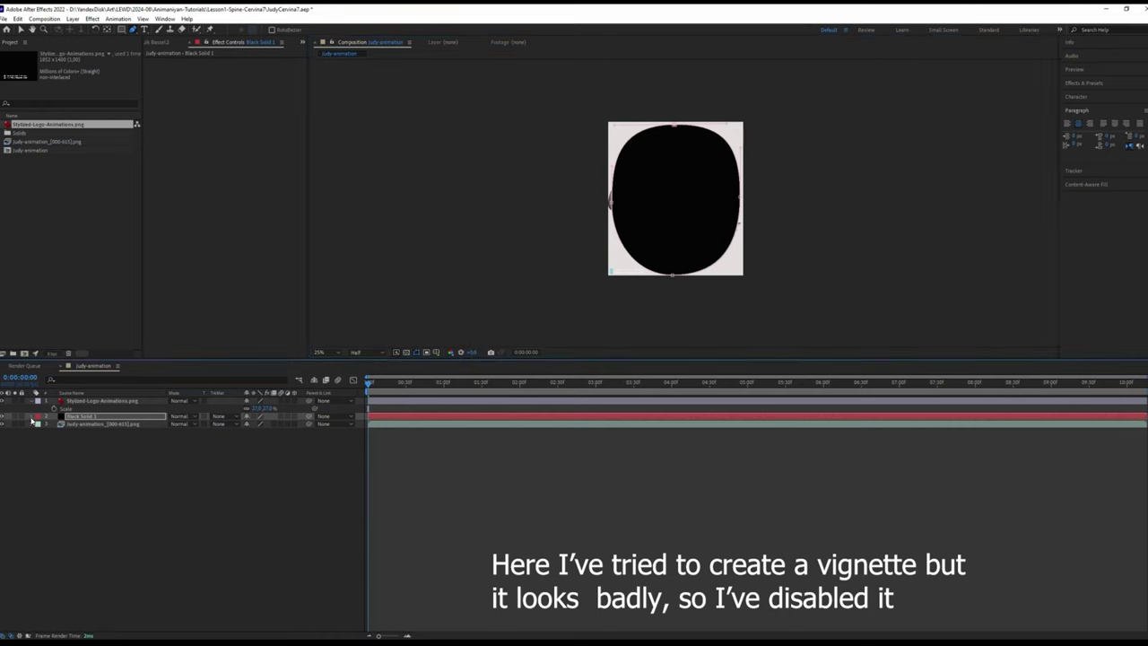
left_click(39, 424)
left_click(258, 432)
left_click(270, 463)
key("t")
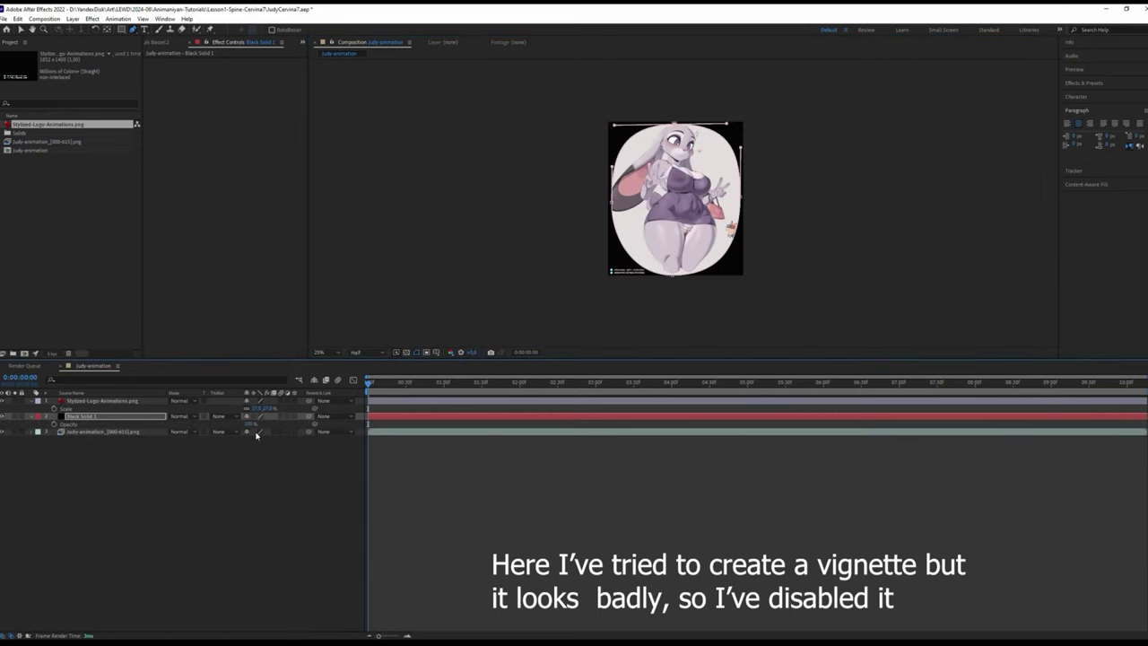
key("period")
Apply Gaussian Blur to the black solid, raising blurriness to about 244 to soften the vignette.
left_click(92, 19)
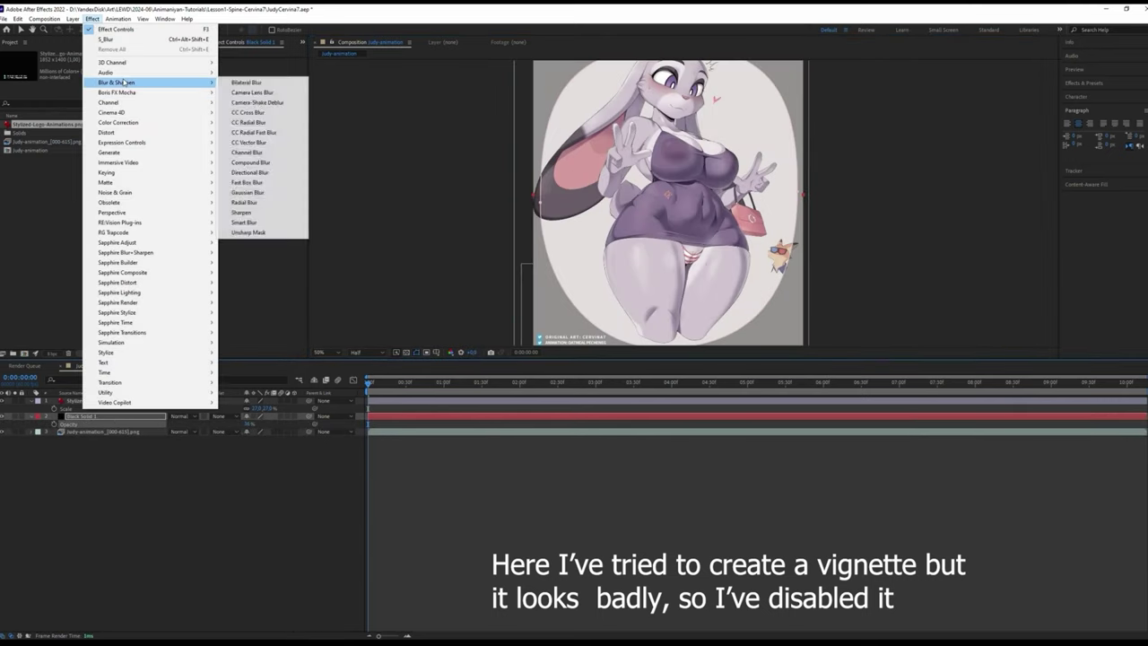
left_click(261, 191)
left_click_drag(533, 79, 628, 134)
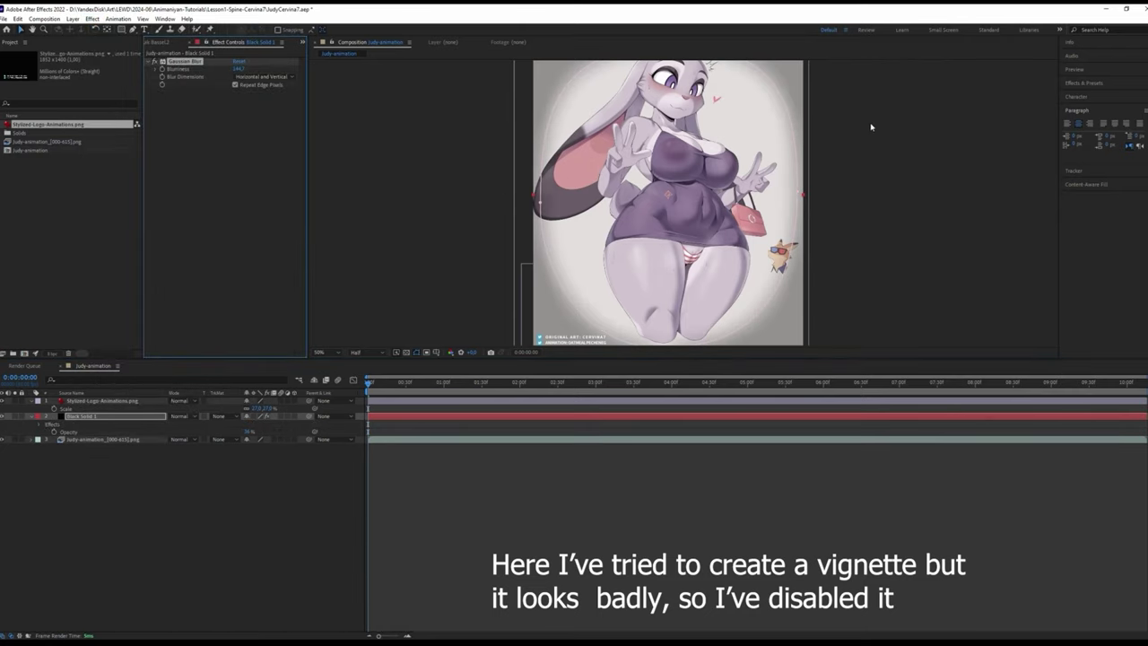
left_click(807, 193)
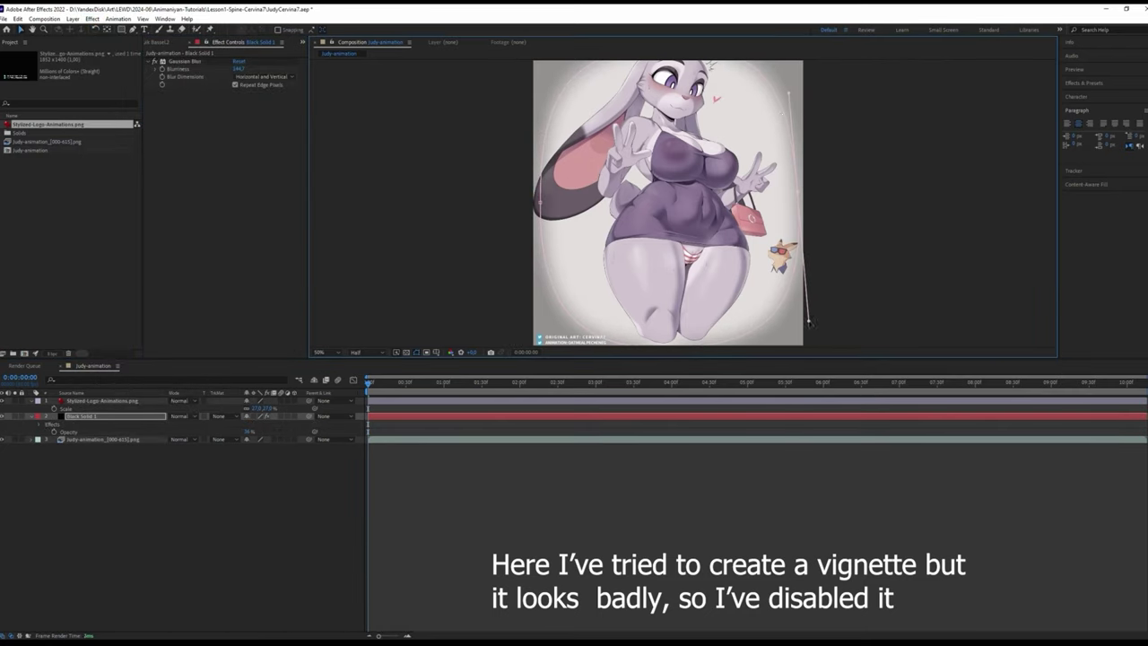
left_click_drag(670, 243, 691, 214)
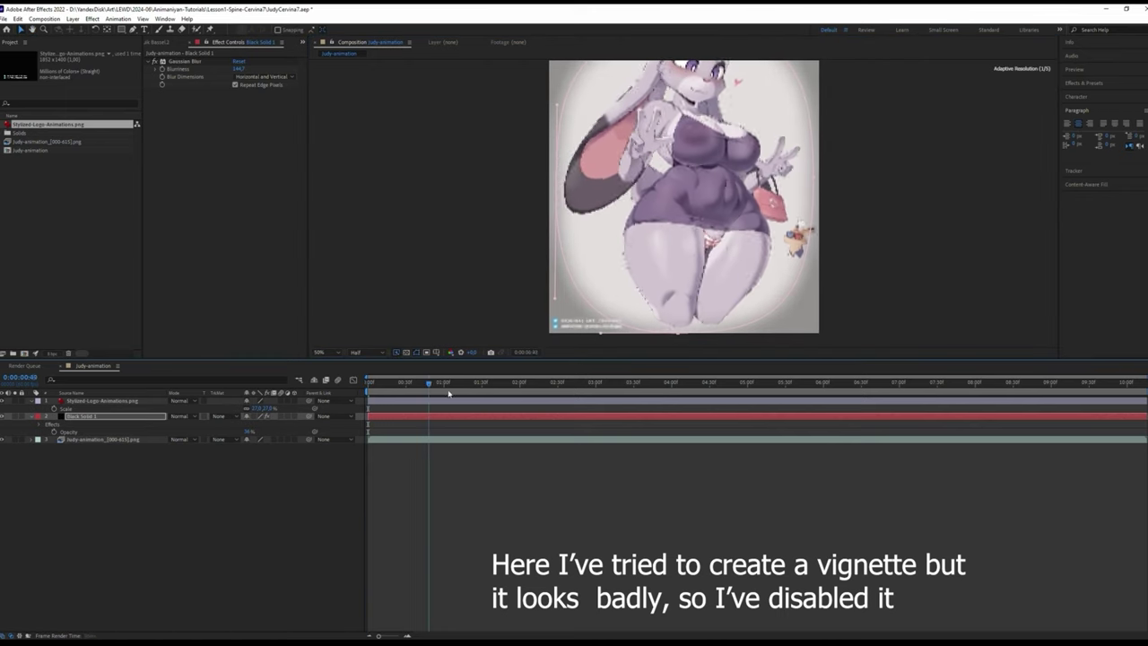
Switch off the Black Solid 1 vignette layer's visibility.
left_click(99, 401)
left_click(97, 417)
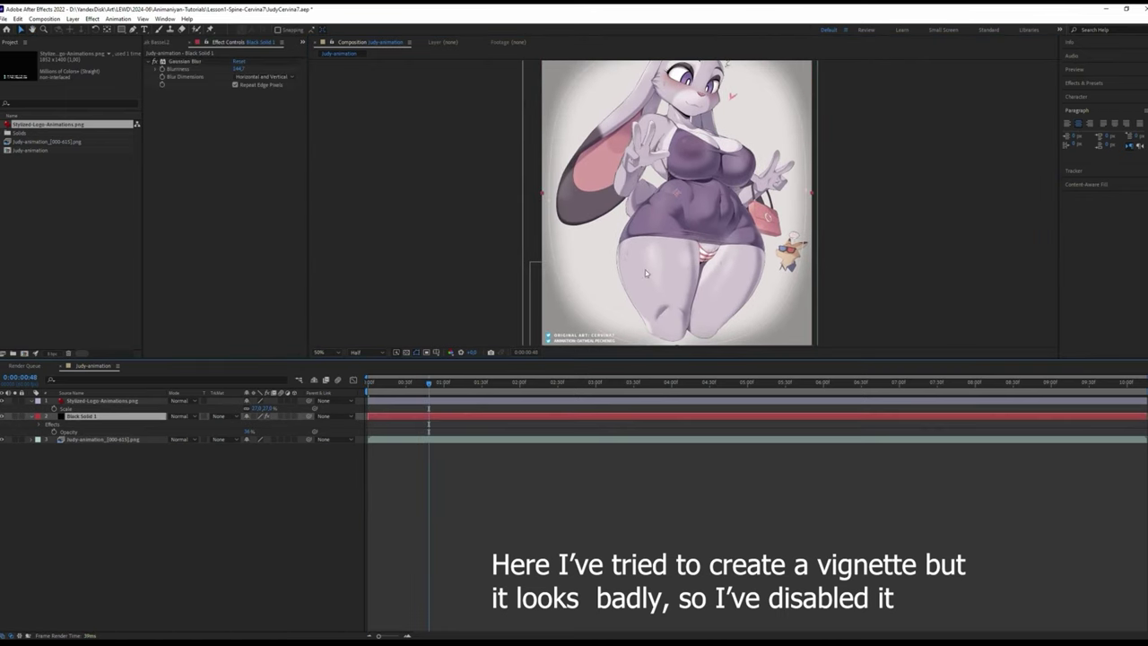
right_click(132, 475)
key("Escape")
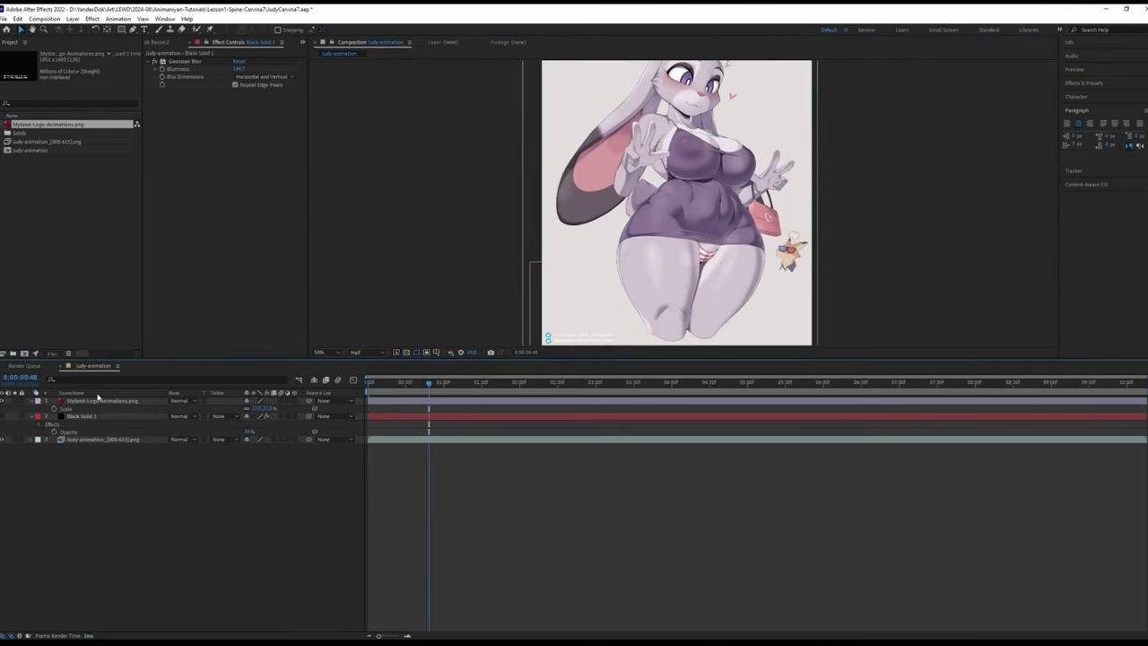
scroll(759, 243, "down", 1)
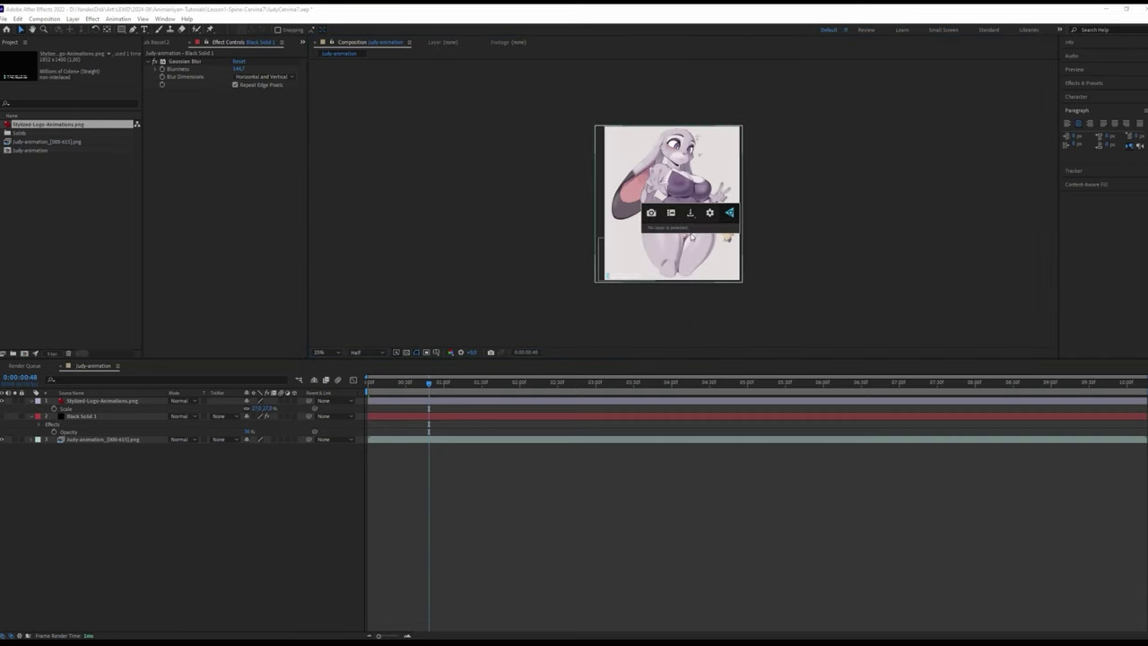
Apply the Sapphire S_Shake effect to the judy-animation layer with its default preset.
left_click(705, 235)
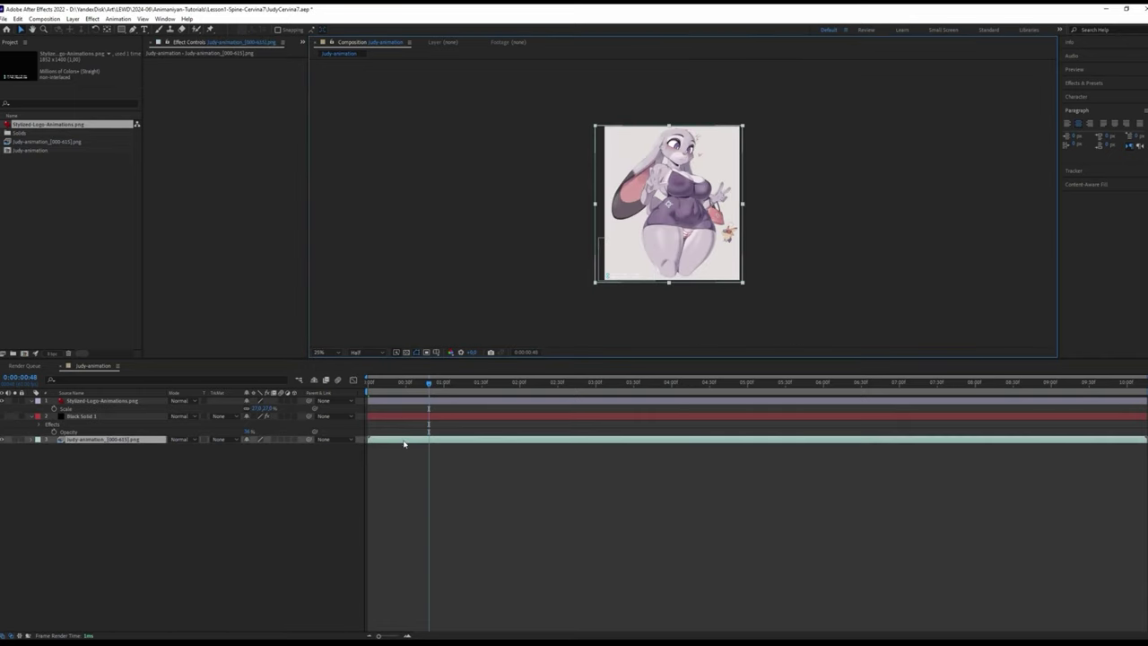
key("ctrl+space")
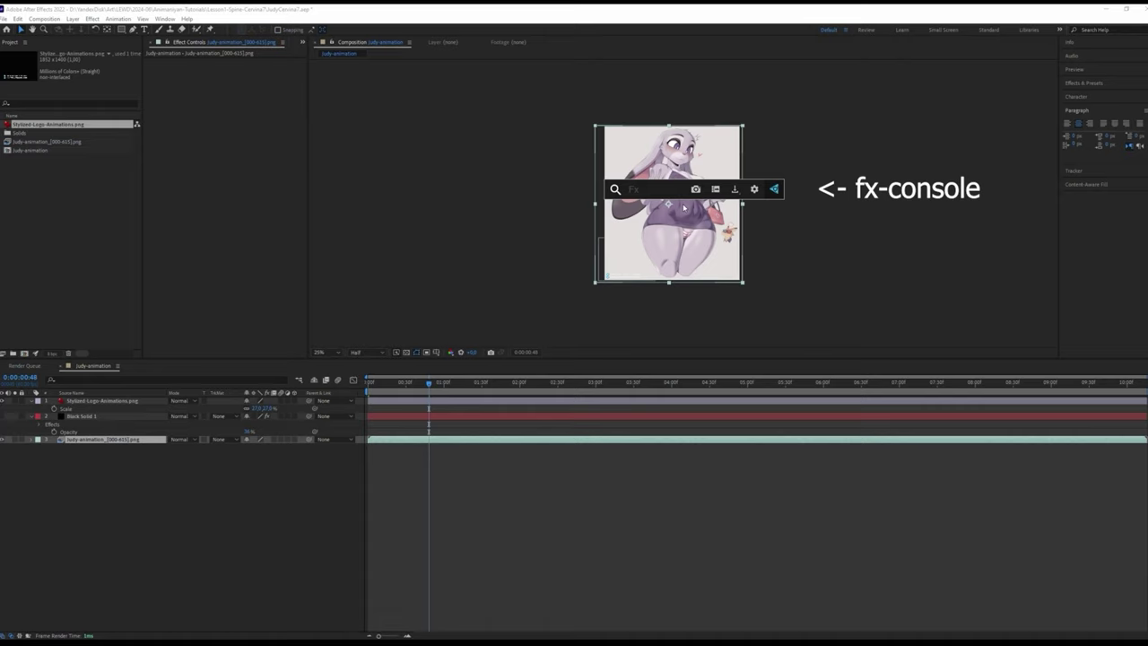
type("s_s")
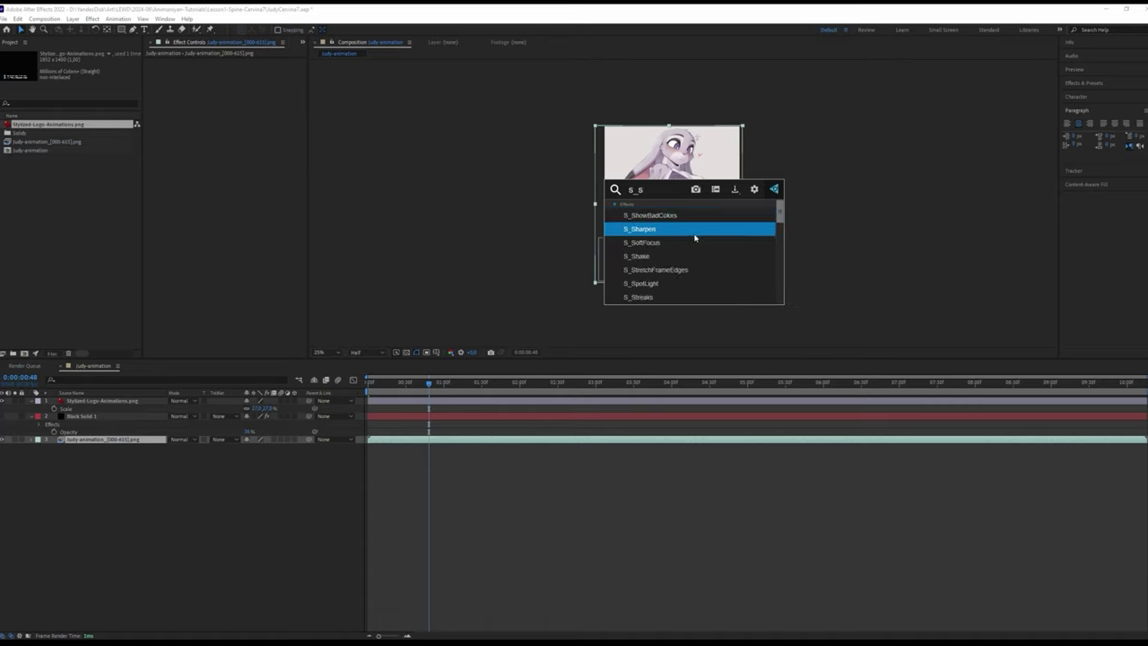
type("ha")
key("Return")
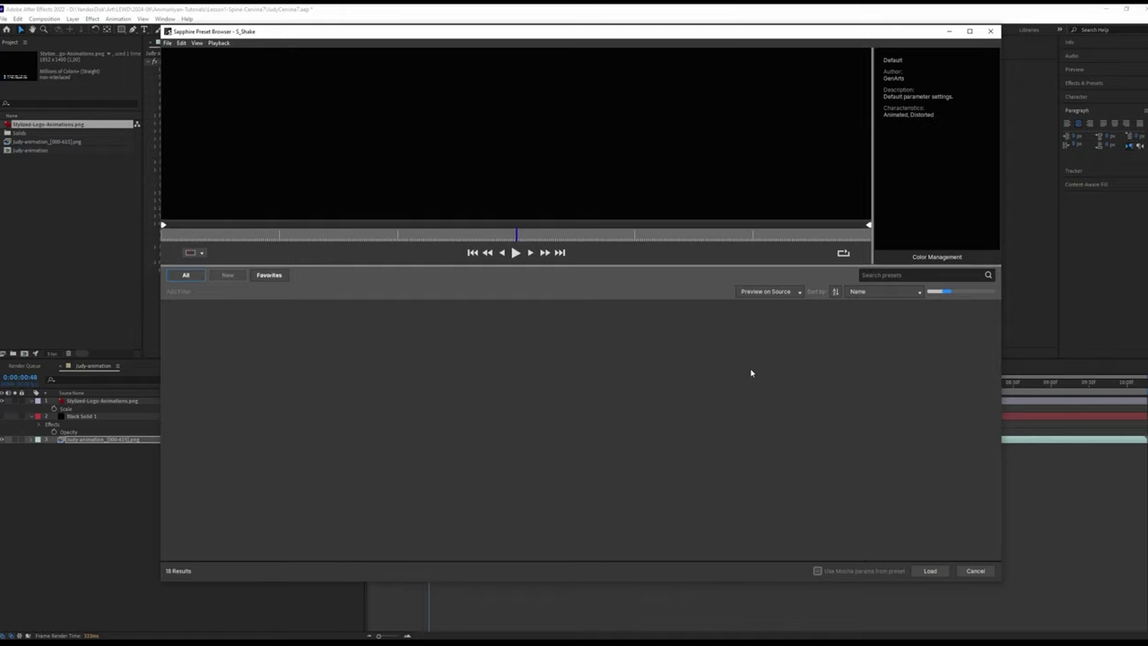
left_click(930, 571)
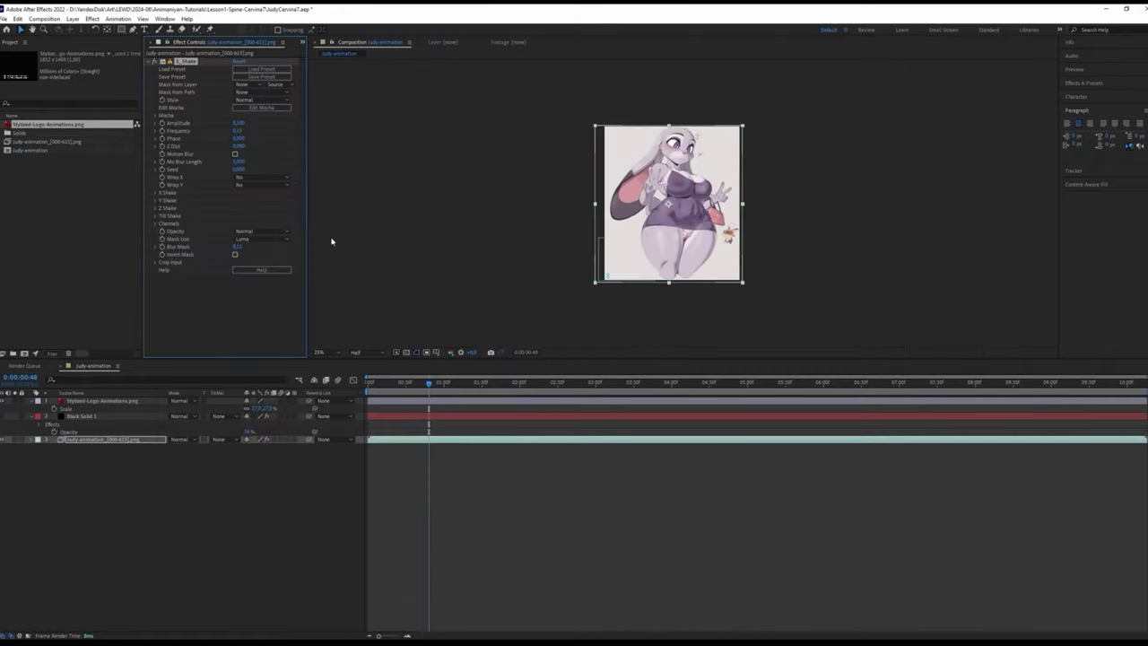
Keyframe S_Shake's Amplitude across the animation, from about 0:00:00:29 to 0:00:09:46.
key("space")
left_click(158, 122)
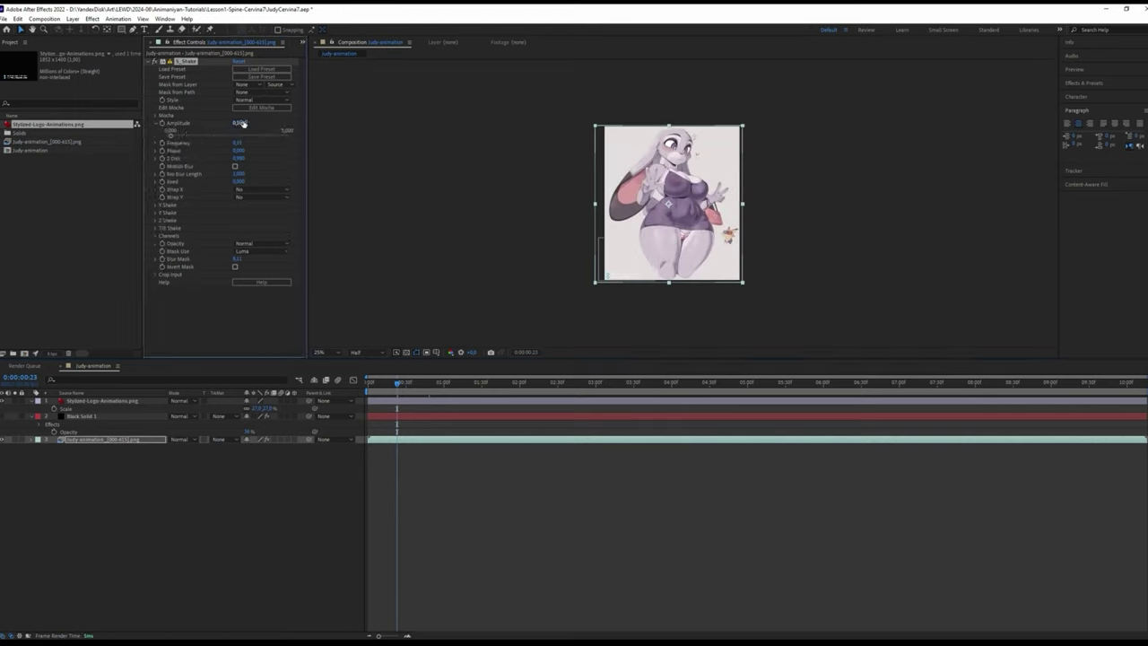
key("Home")
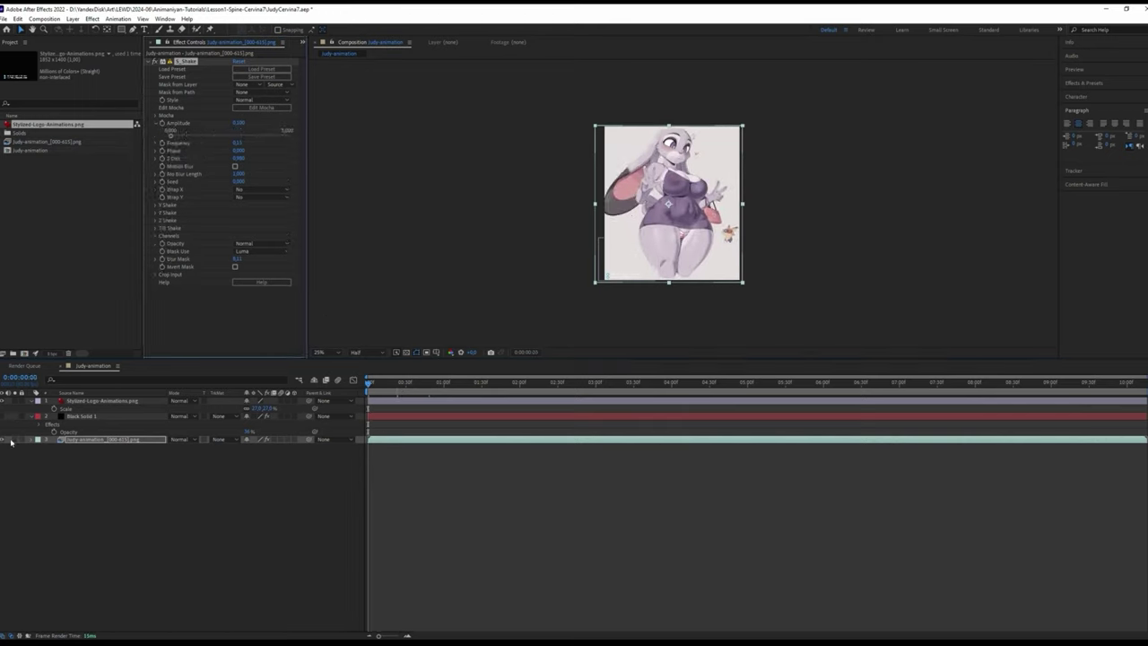
left_click(32, 440)
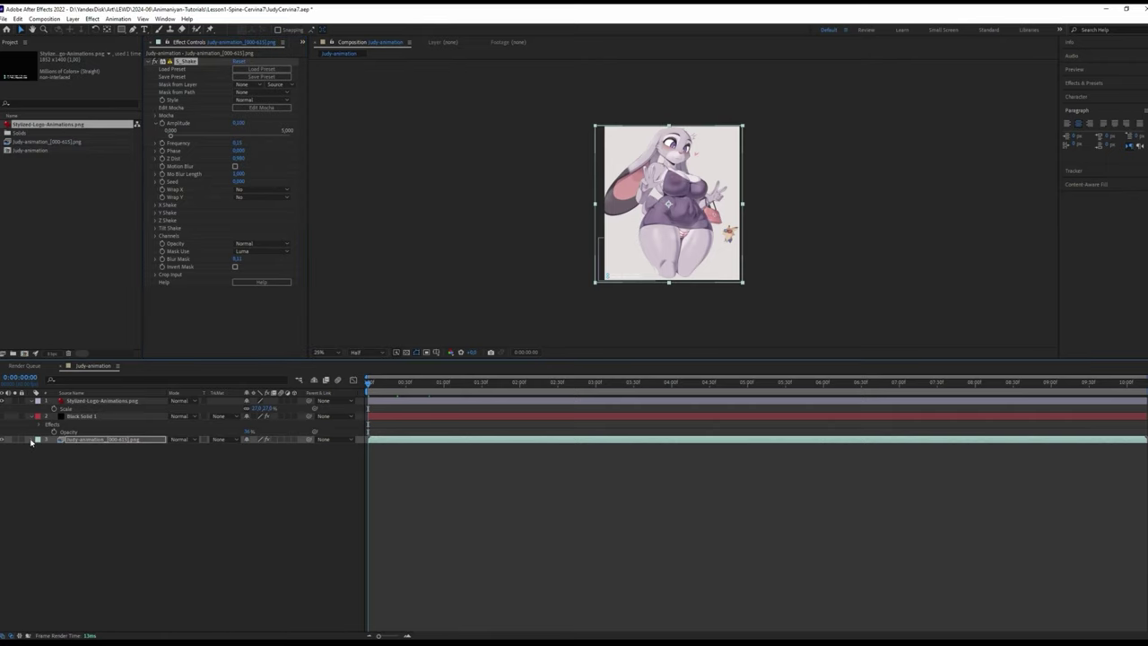
key("e")
key("e")
left_click(402, 383)
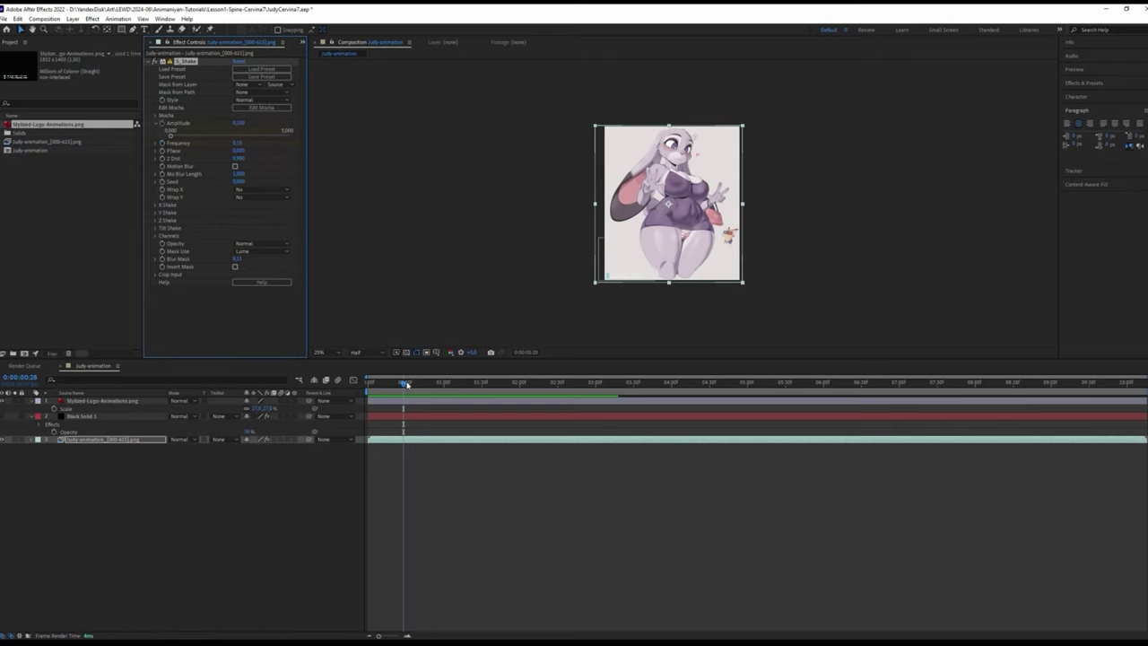
key("u")
left_click(1114, 384)
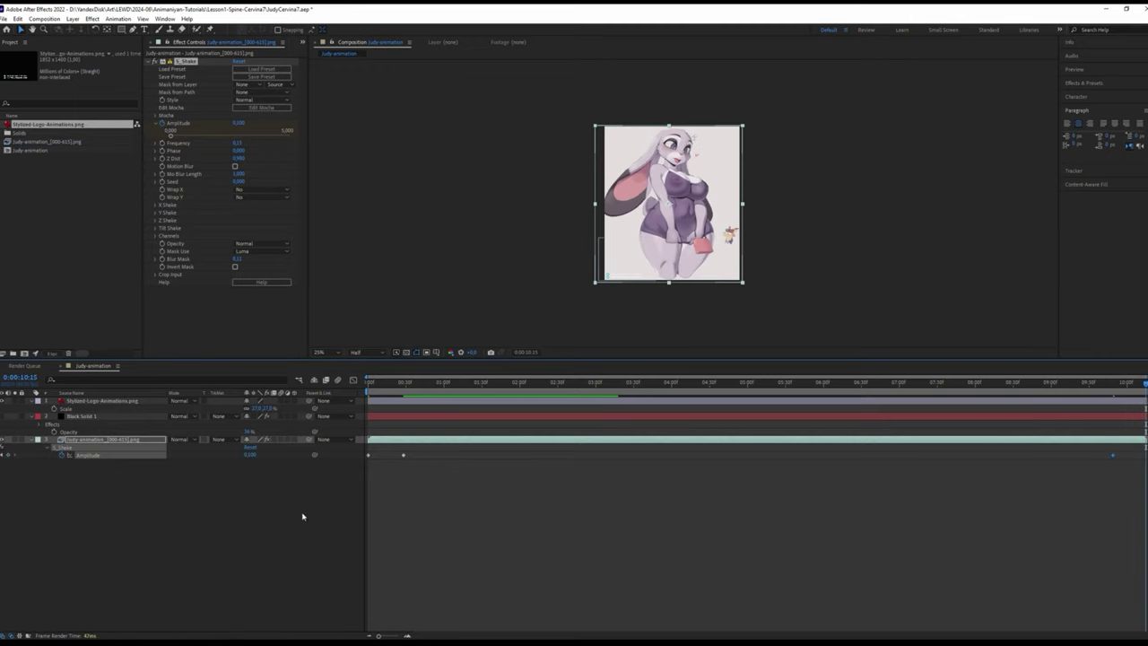
left_click_drag(1121, 393, 1112, 395)
key("period")
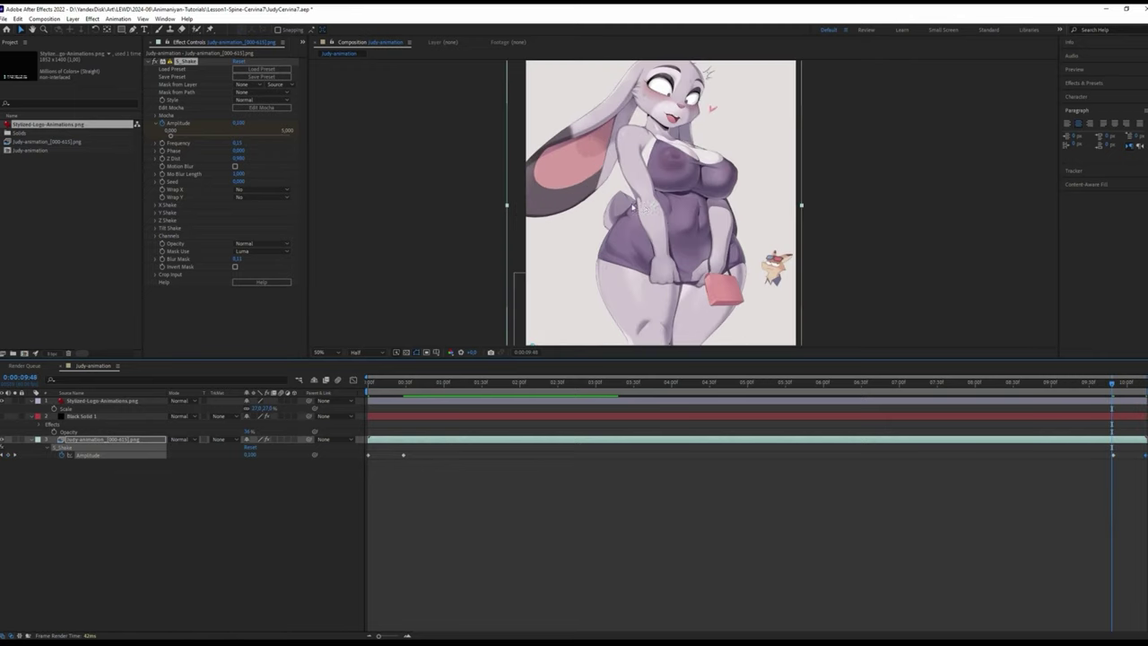
key("space")
Set Wrap to Reflect, preview the shake, and add the composition to the Media Encoder queue.
left_click(262, 189)
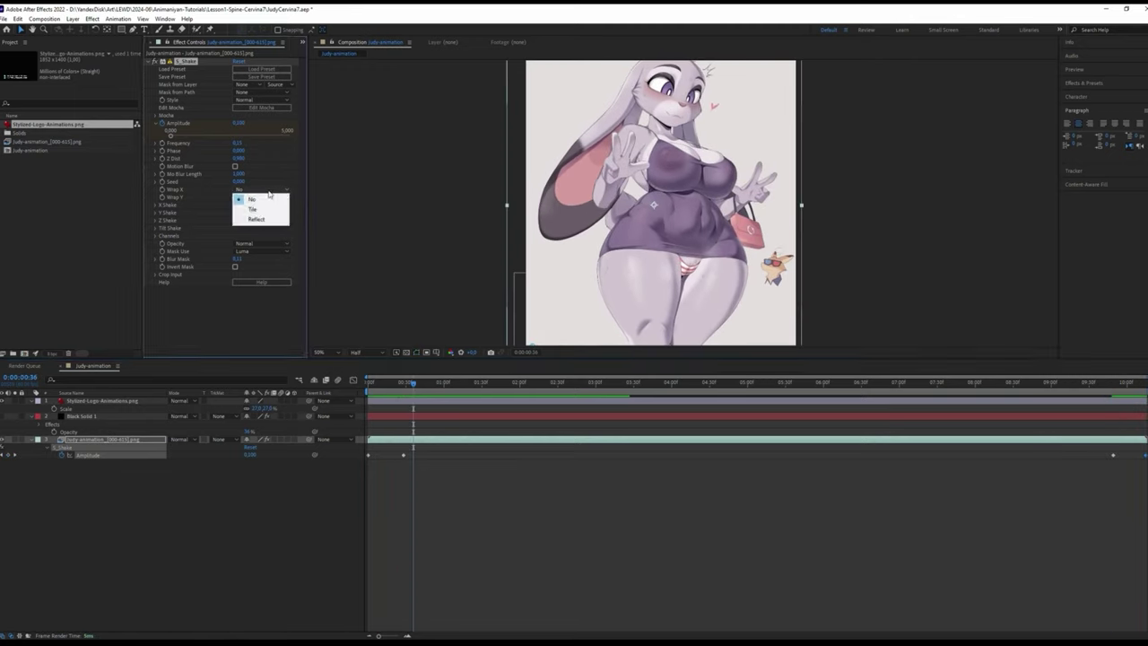
left_click(266, 220)
key("space")
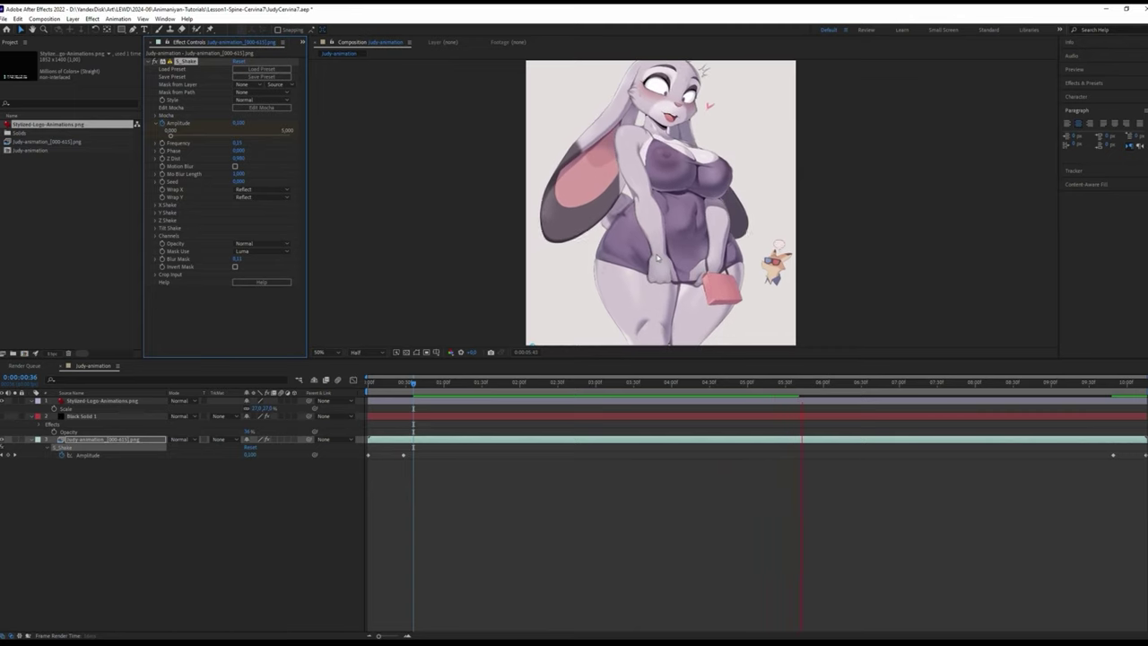
key("comma")
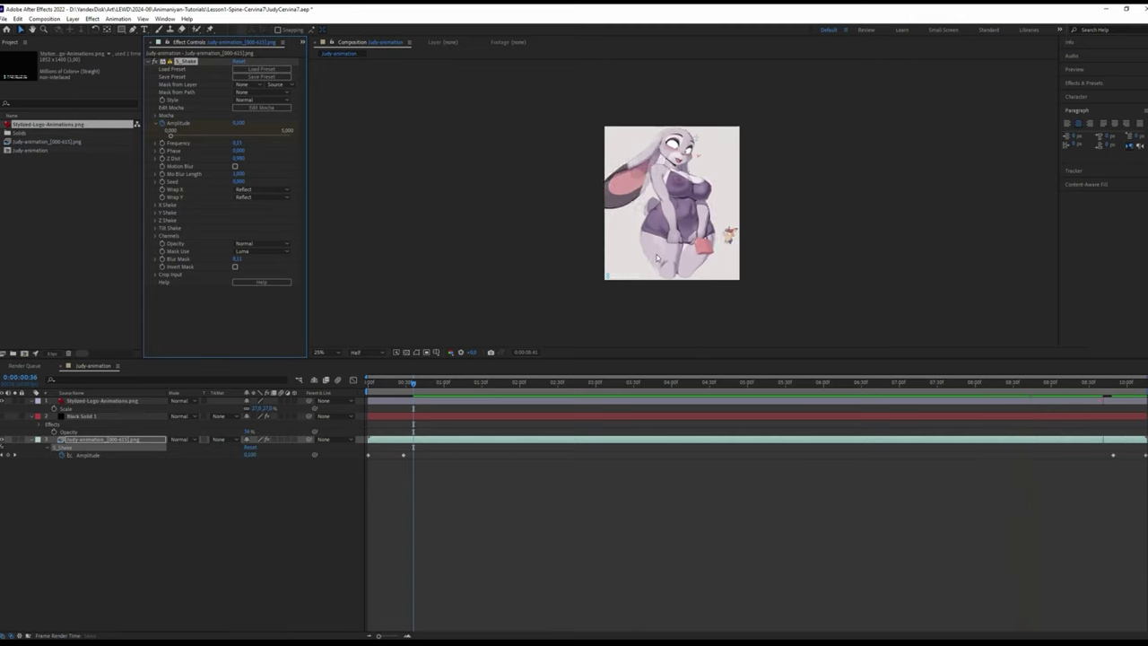
key("space")
left_click(5, 18)
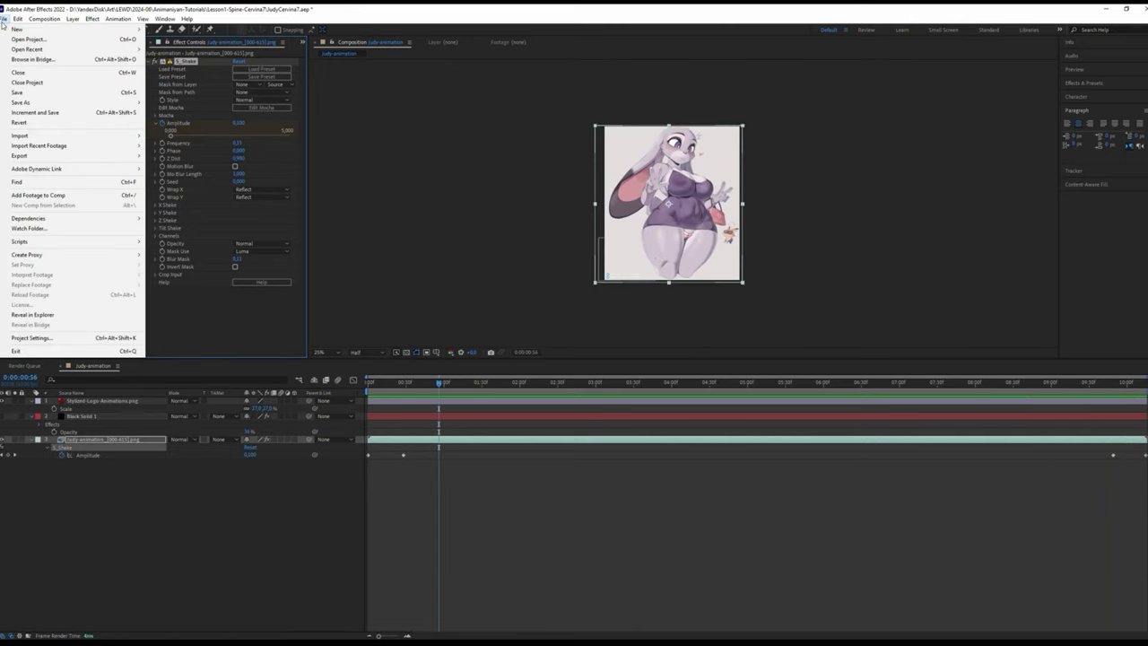
mouse_move(54, 155)
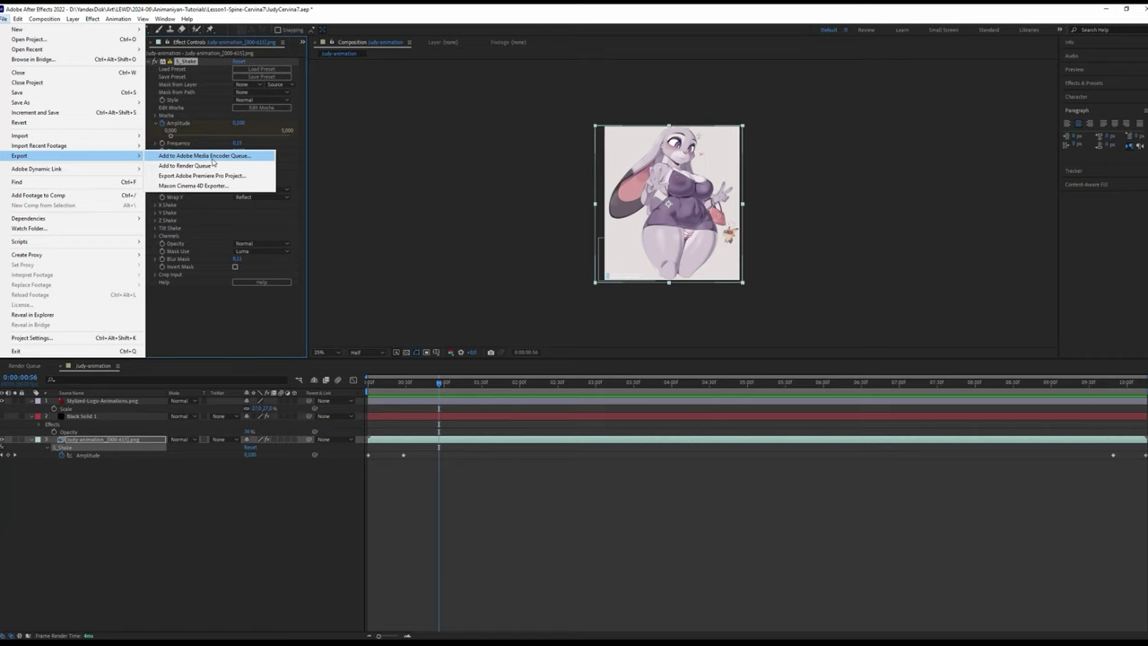
left_click(214, 157)
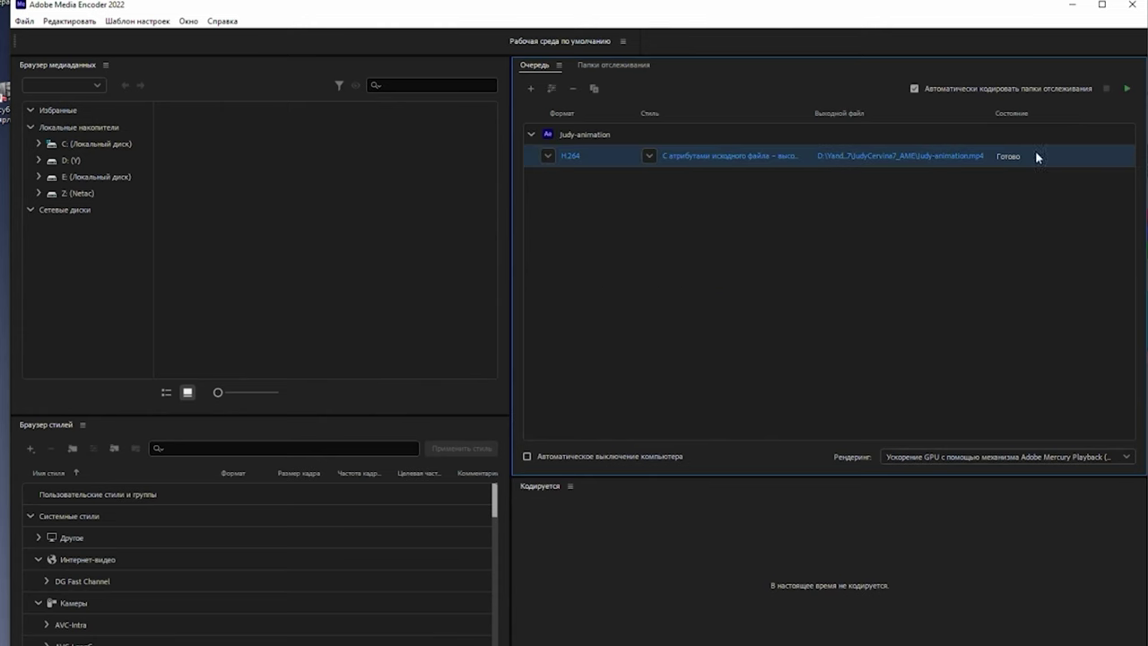
Start the Media Encoder queue to render judy-animation.mp4 as H.264.
left_click(1128, 89)
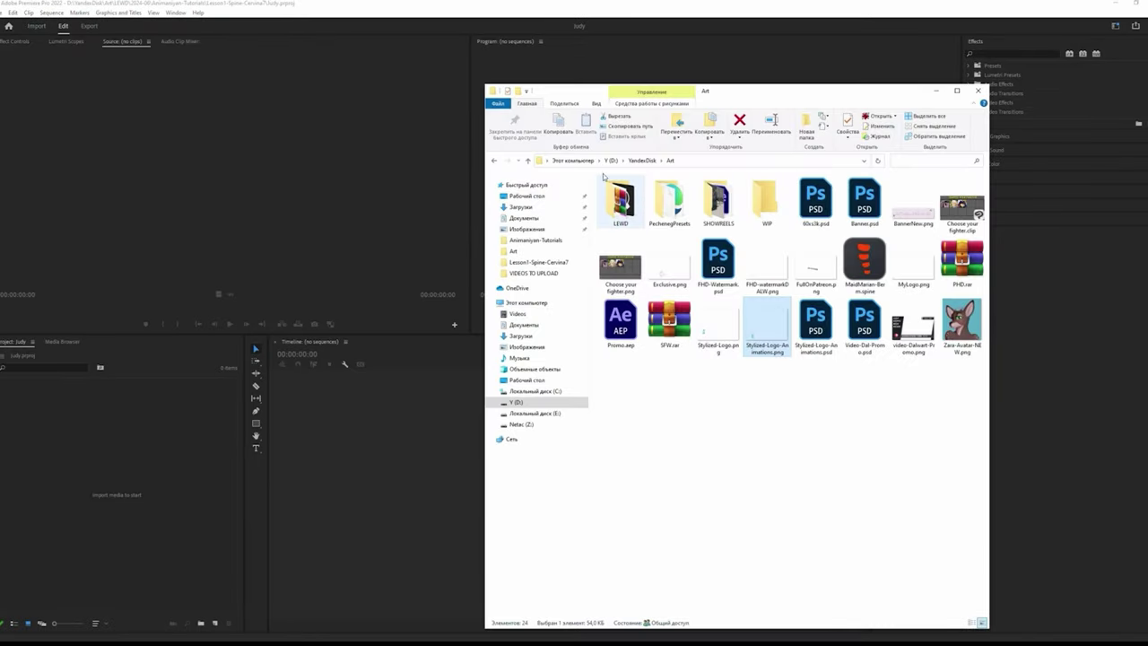
Browse to the JudyCervina7_AME render folder and select the rendered Judy-animation.mp4.
double_click(619, 198)
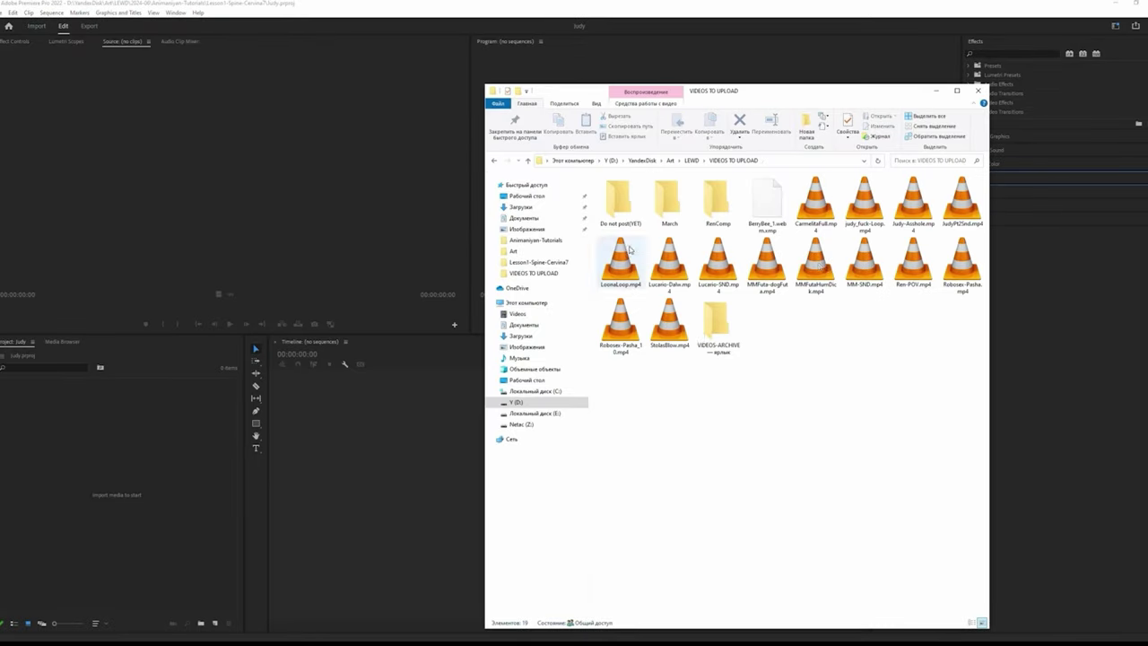
double_click(620, 197)
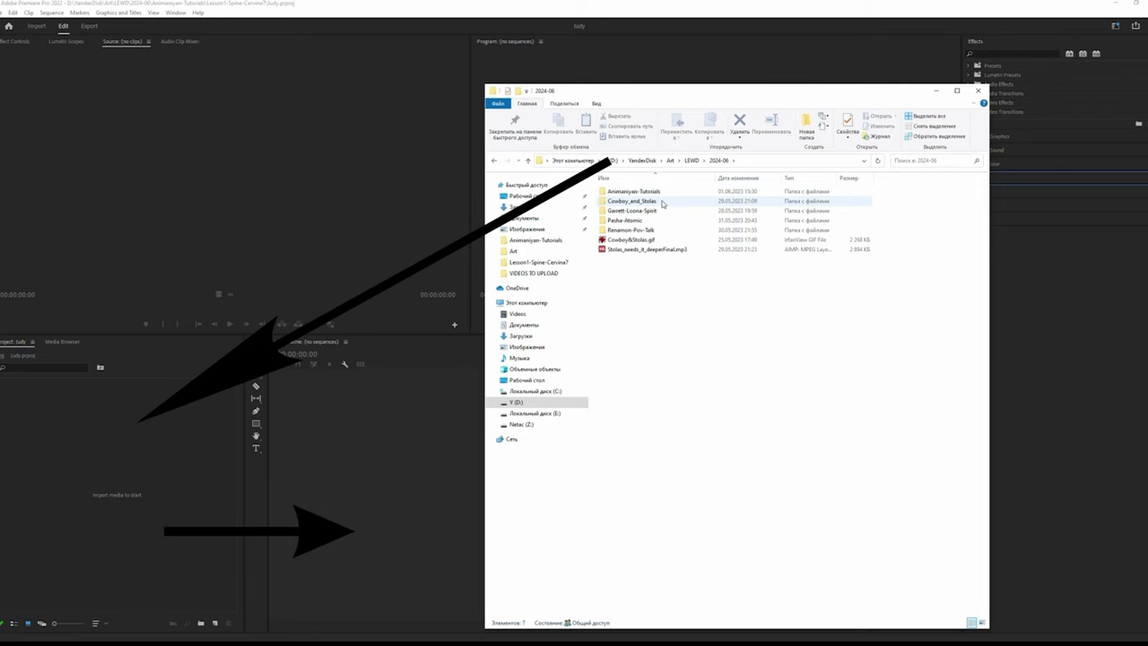
double_click(632, 191)
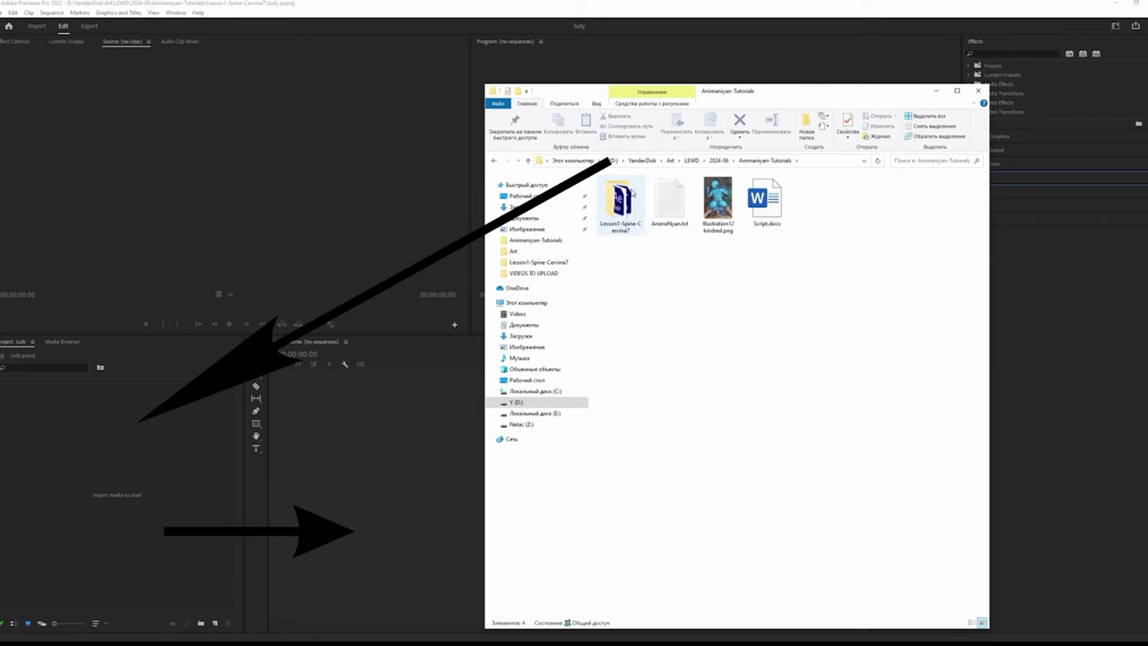
double_click(619, 199)
double_click(619, 199)
left_click(621, 202)
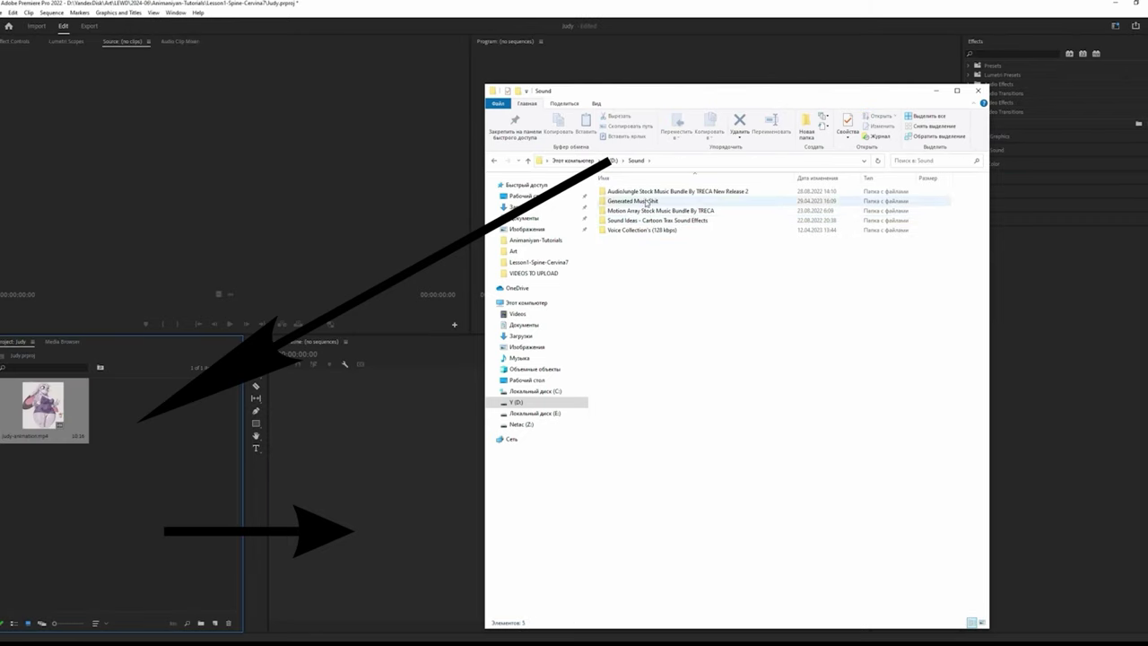
Navigate from Sound through Voice Collection's (128 kbps) and Ambient into the магазин shop-sounds folder.
left_click(656, 201)
double_click(656, 201)
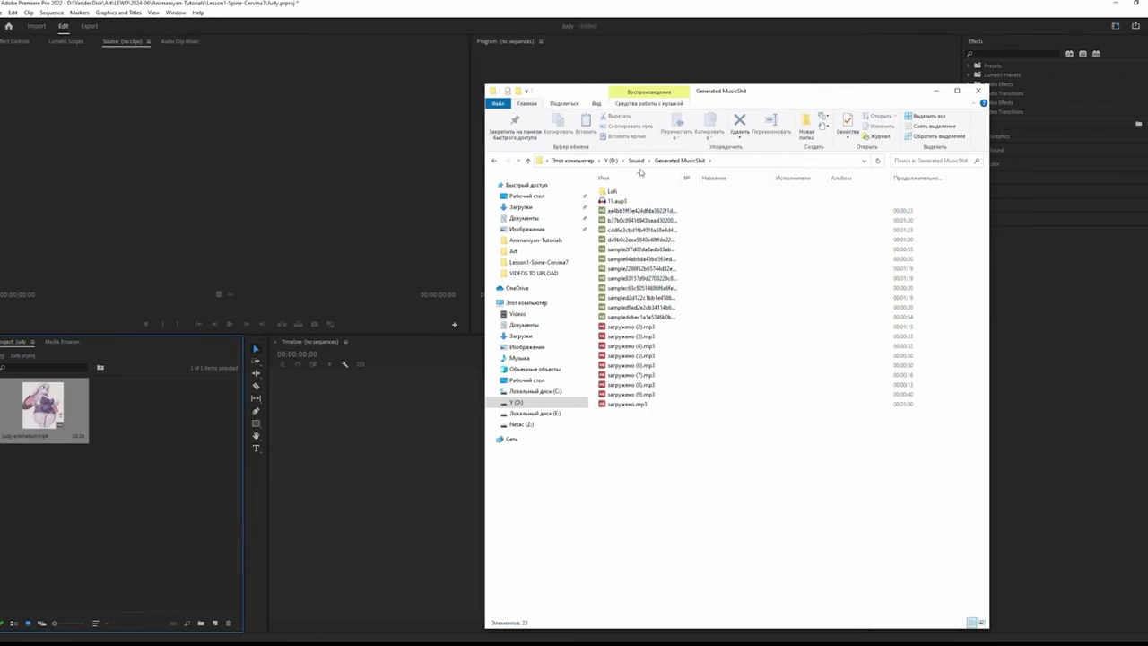
left_click(639, 159)
left_click(613, 160)
double_click(628, 220)
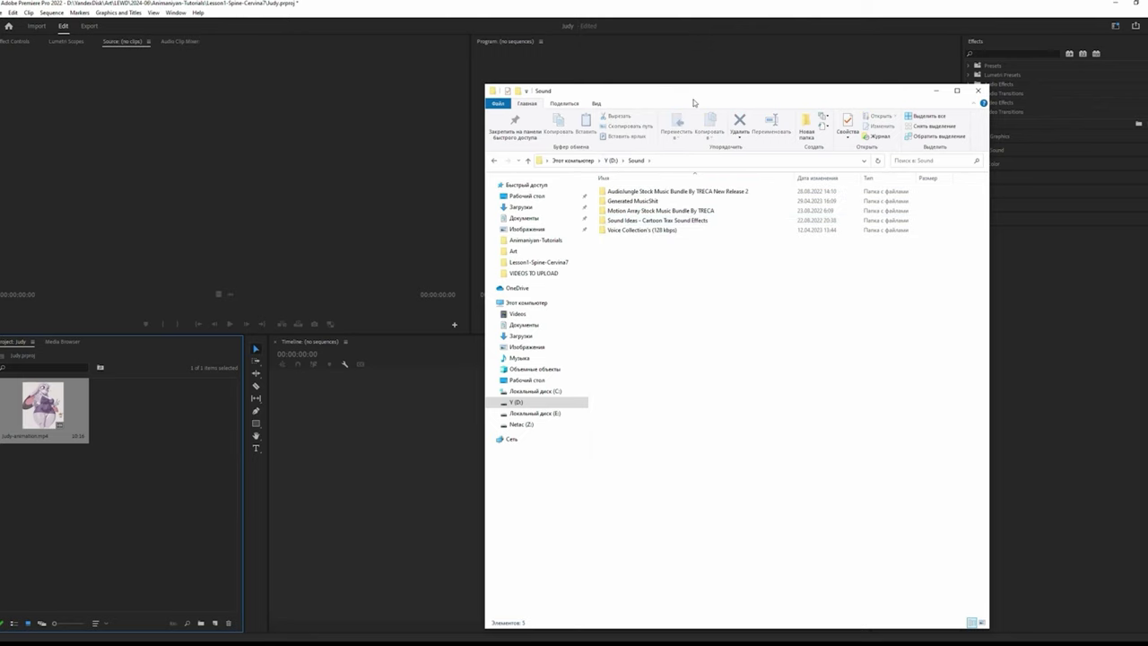
left_click_drag(682, 90, 752, 75)
double_click(691, 215)
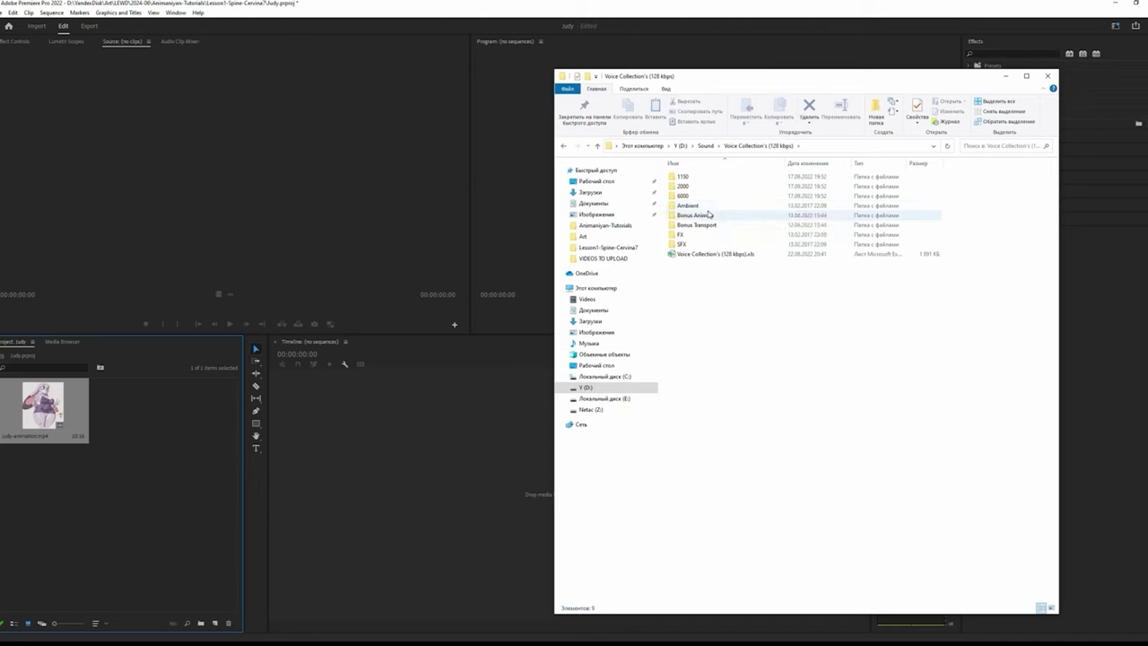
double_click(709, 206)
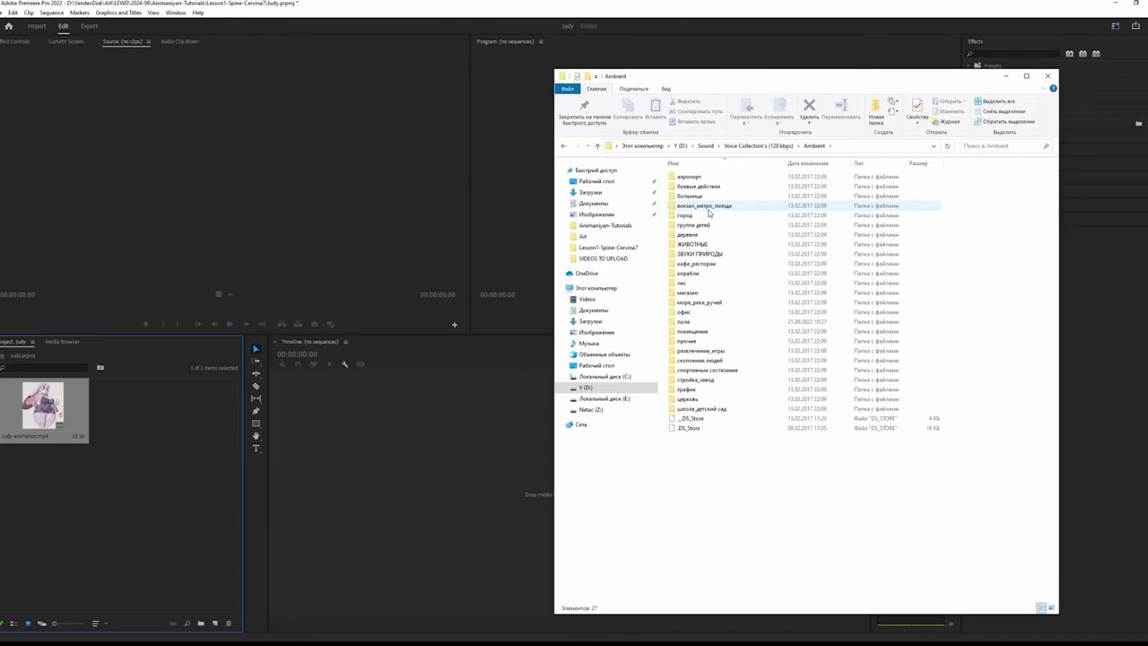
double_click(756, 292)
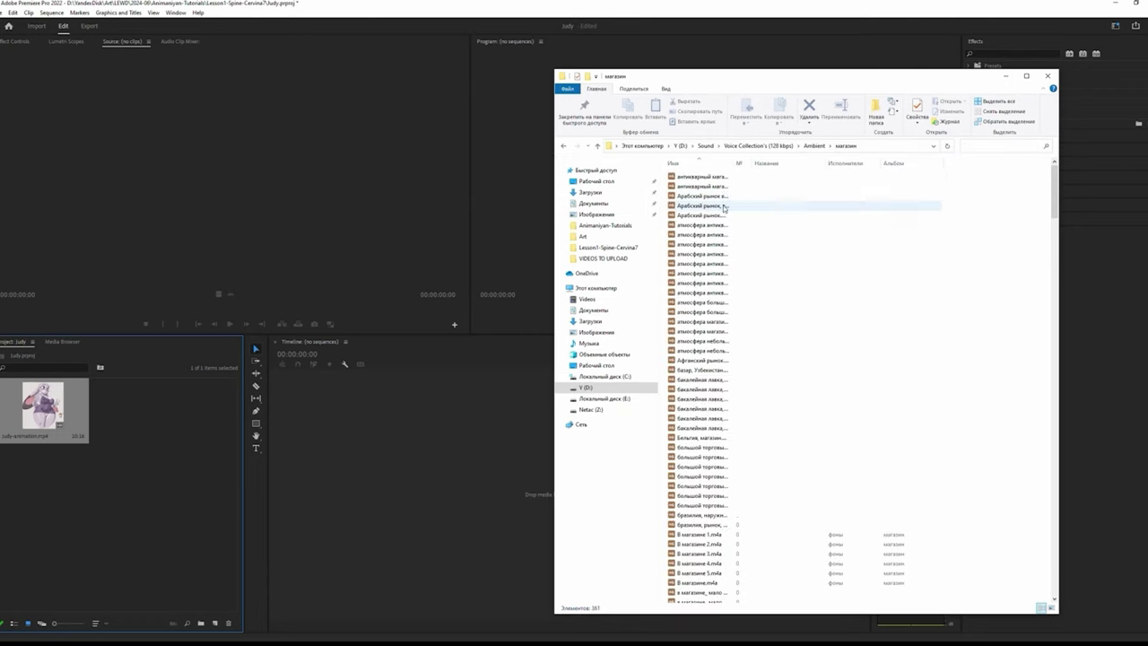
Preview the shop recordings and drag the checkout-time sound into the Premiere project.
double_click(700, 177)
left_click(1076, 590)
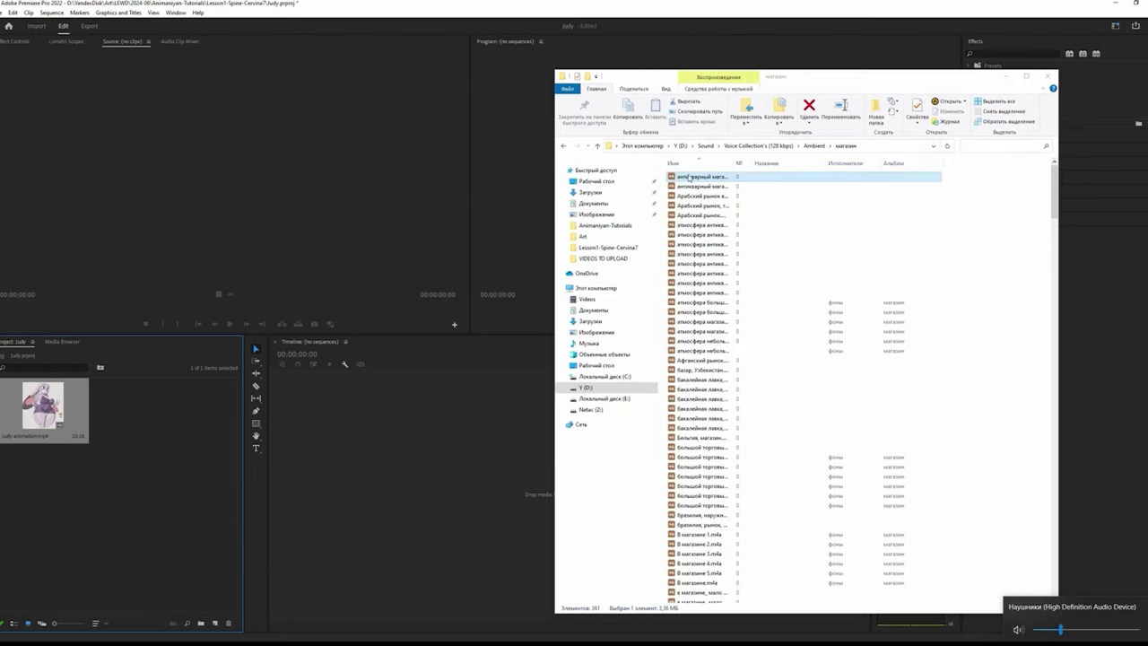
double_click(704, 351)
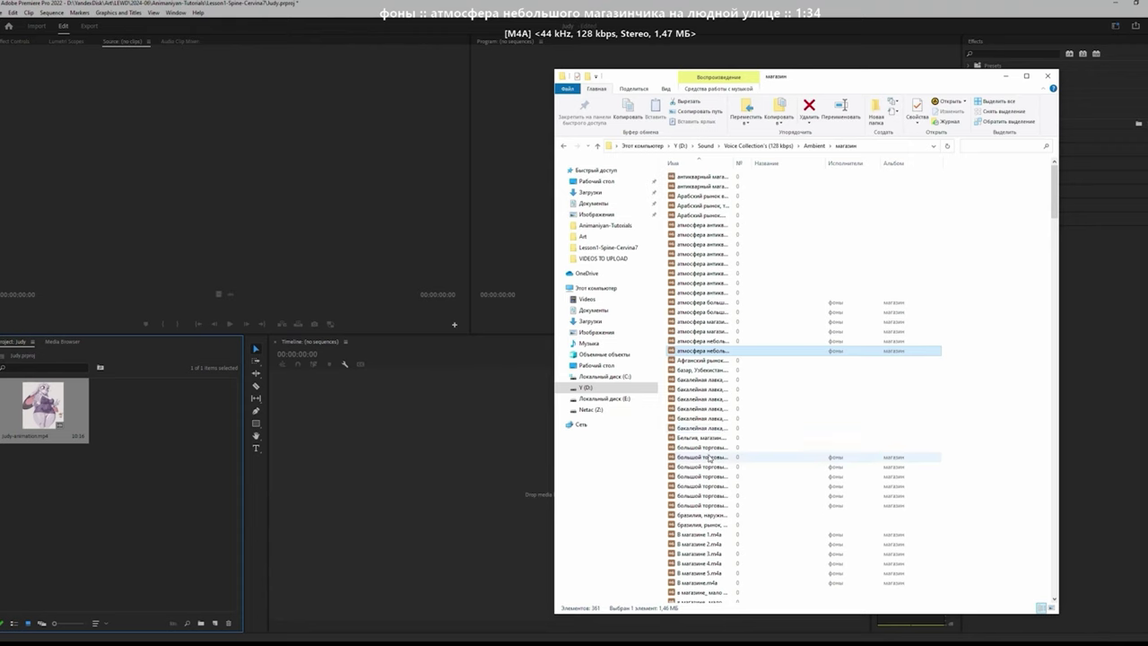
scroll(708, 458, "down", 4)
double_click(704, 424)
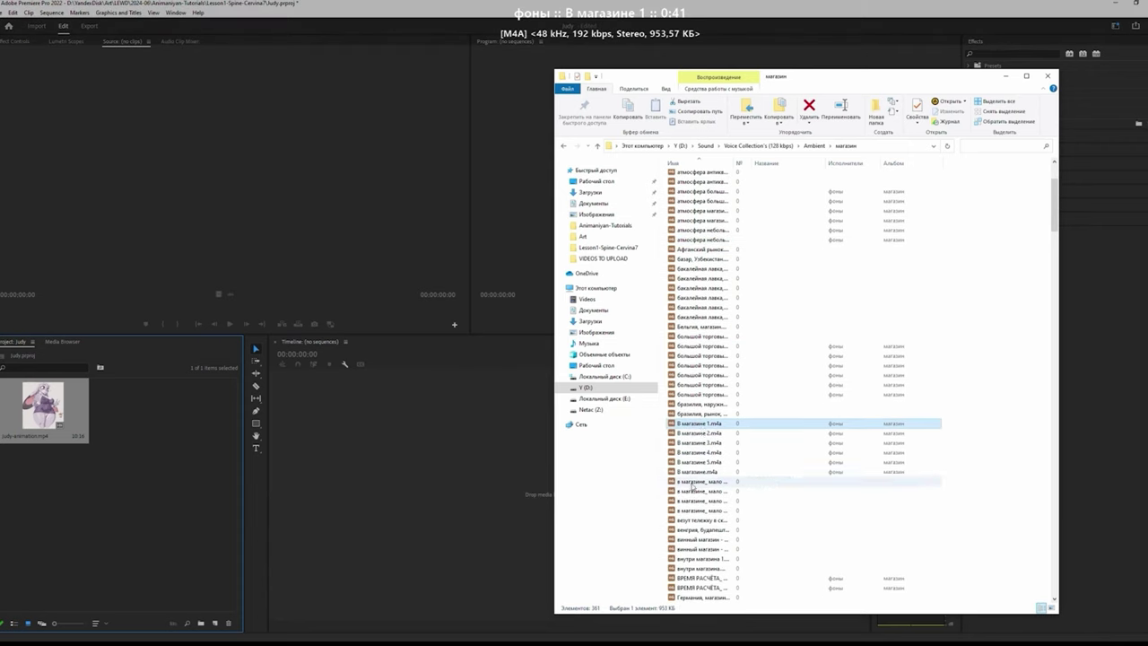
double_click(698, 453)
double_click(700, 578)
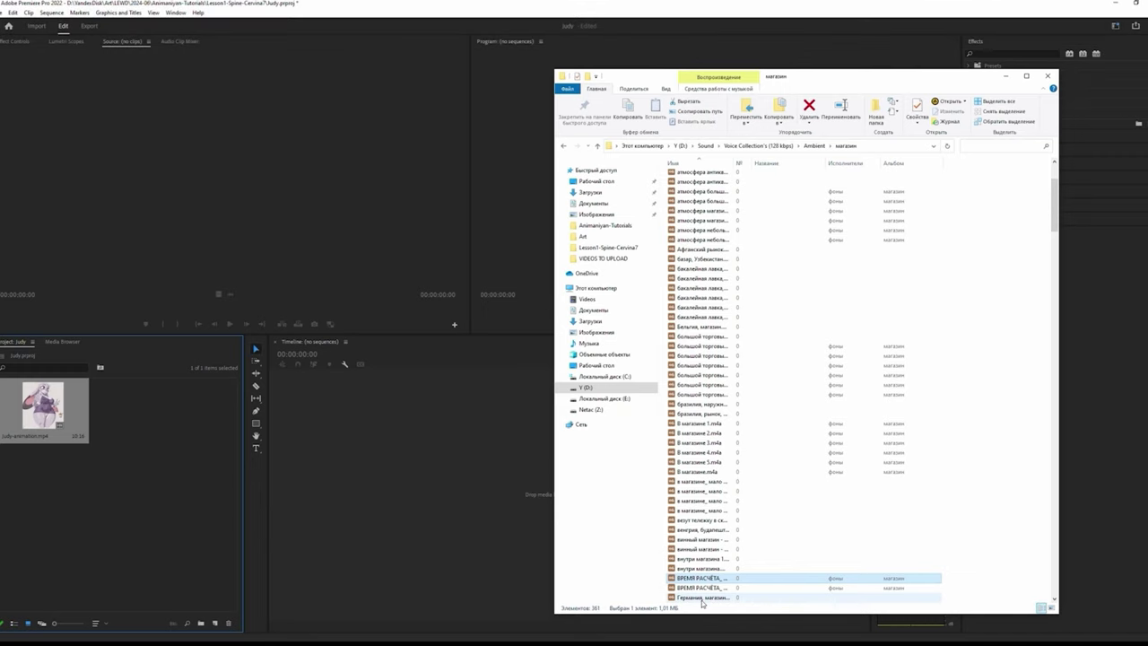
left_click_drag(119, 513, 118, 513)
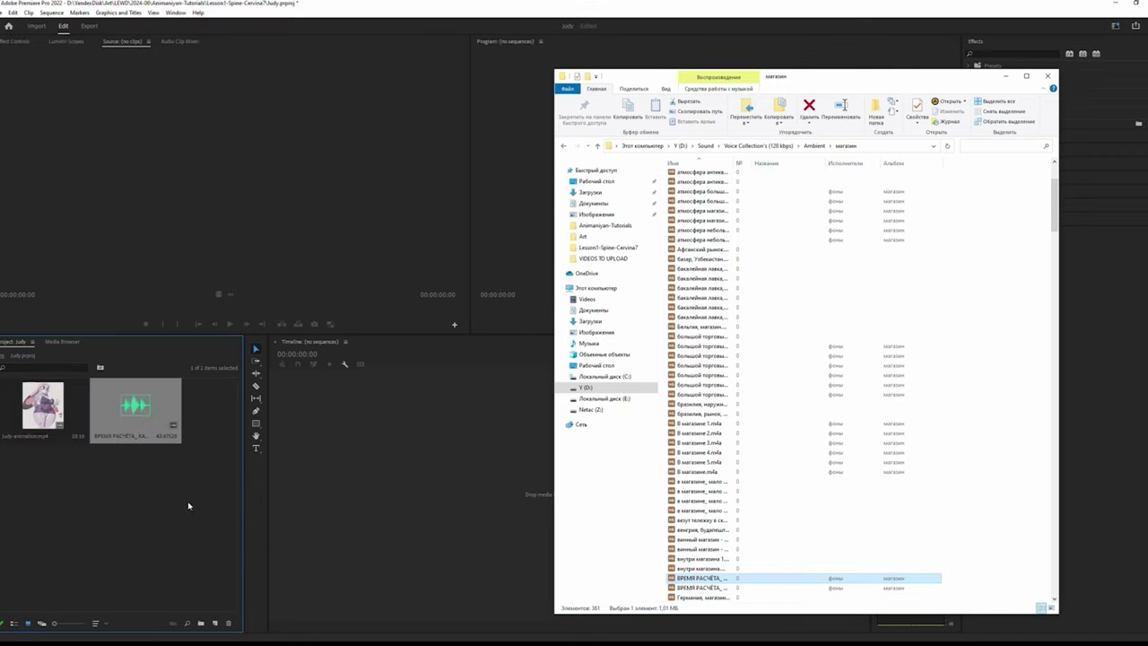
double_click(704, 597)
Place the ambient shop audio on A2 from the start, deleting the part past the video's end.
left_click_drag(777, 588, 128, 422)
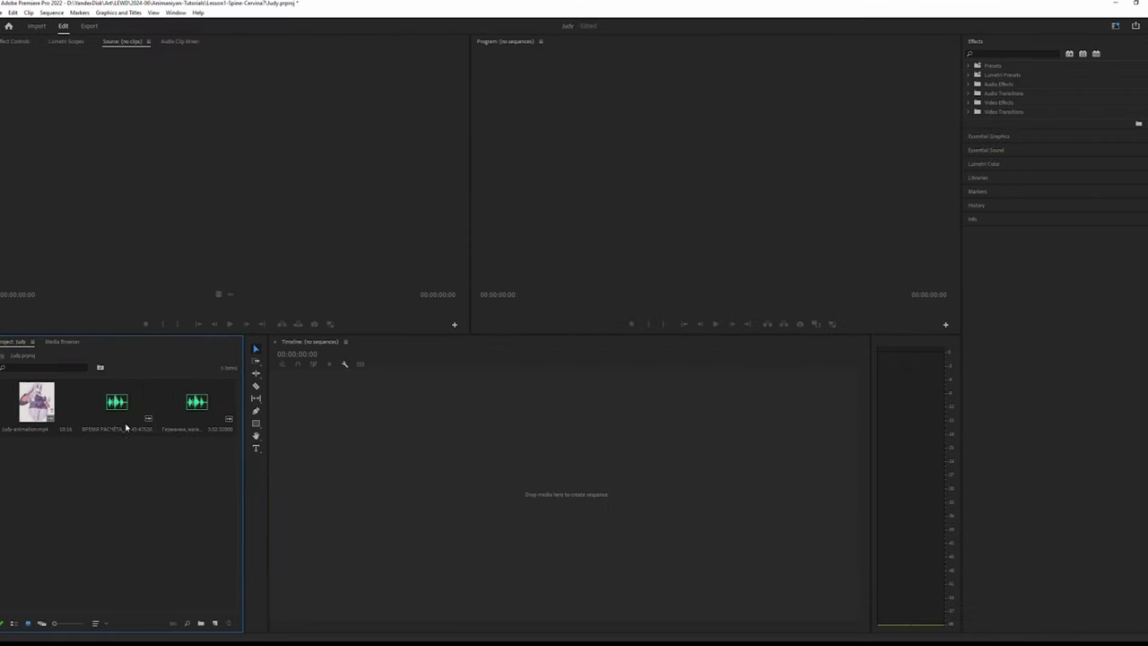
scroll(812, 403, "up", 4)
left_click(813, 146)
left_click(753, 146)
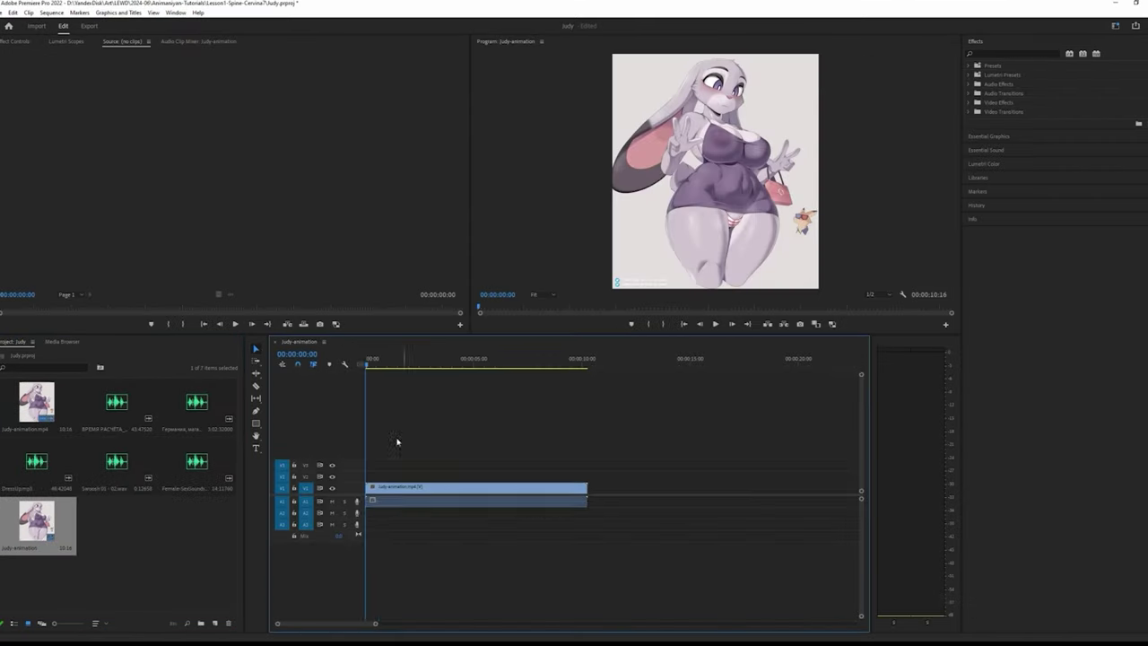
right_click(377, 512)
mouse_move(384, 440)
left_mouse_down()
mouse_move(384, 512)
mouse_move(616, 517)
left_mouse_up()
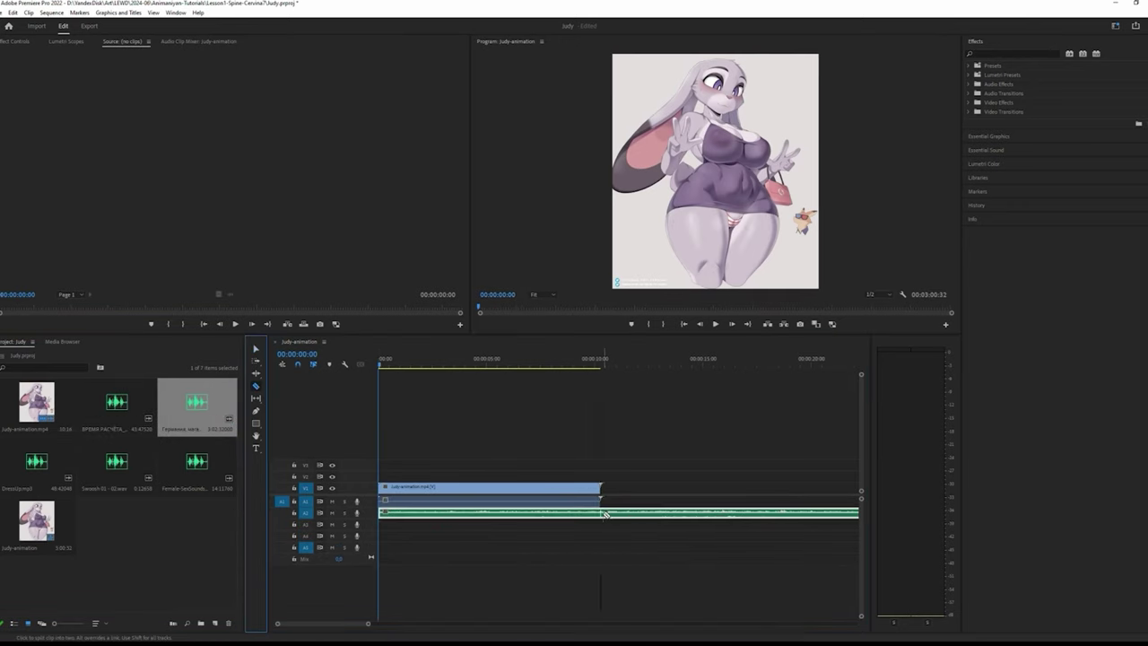
key("Delete")
Place DressUp.mp3 on A3 around 3 seconds and cut it off at the video's end.
left_click_drag(36, 461, 436, 524)
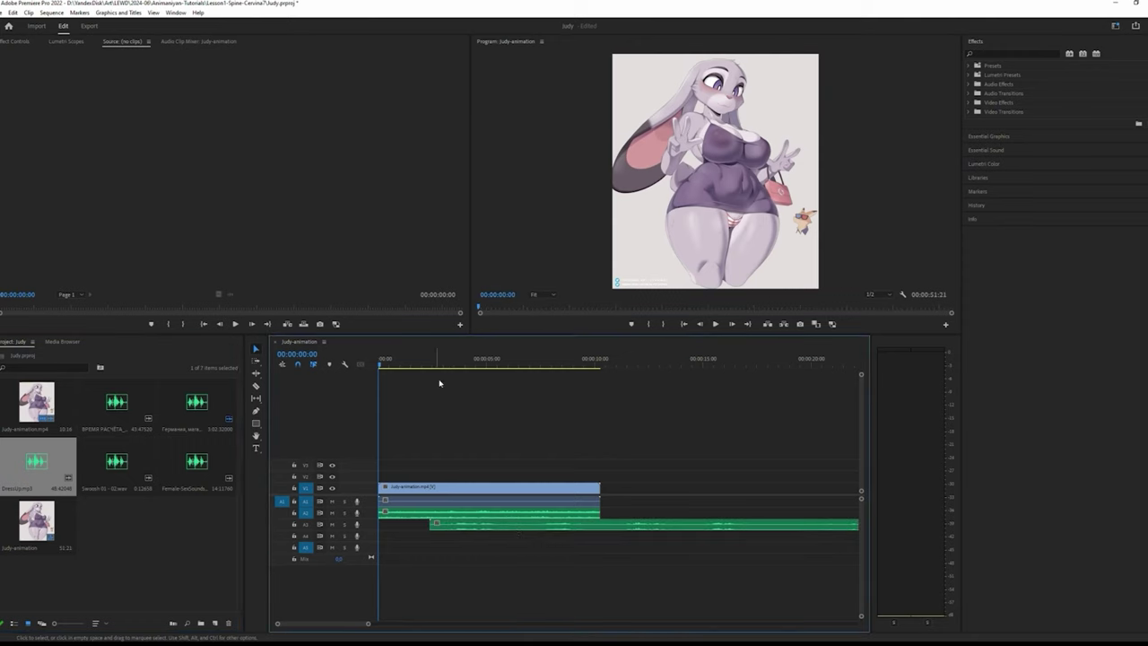
left_click(443, 363)
key("space")
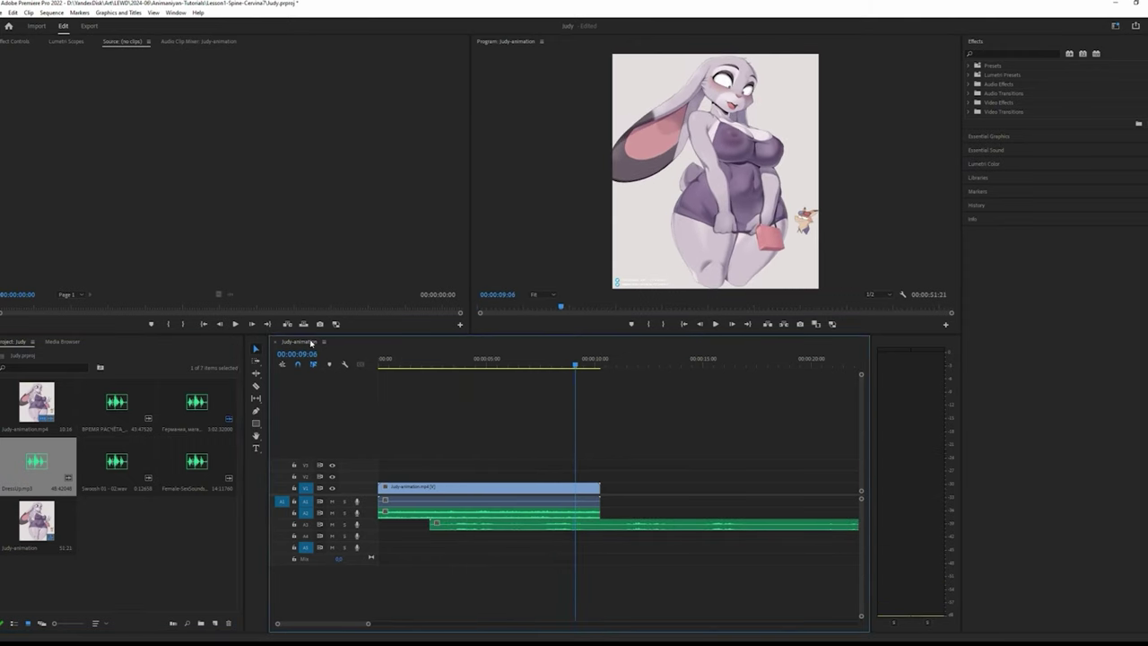
key("c")
left_click(600, 524)
key("v")
left_click(476, 524)
key("Delete")
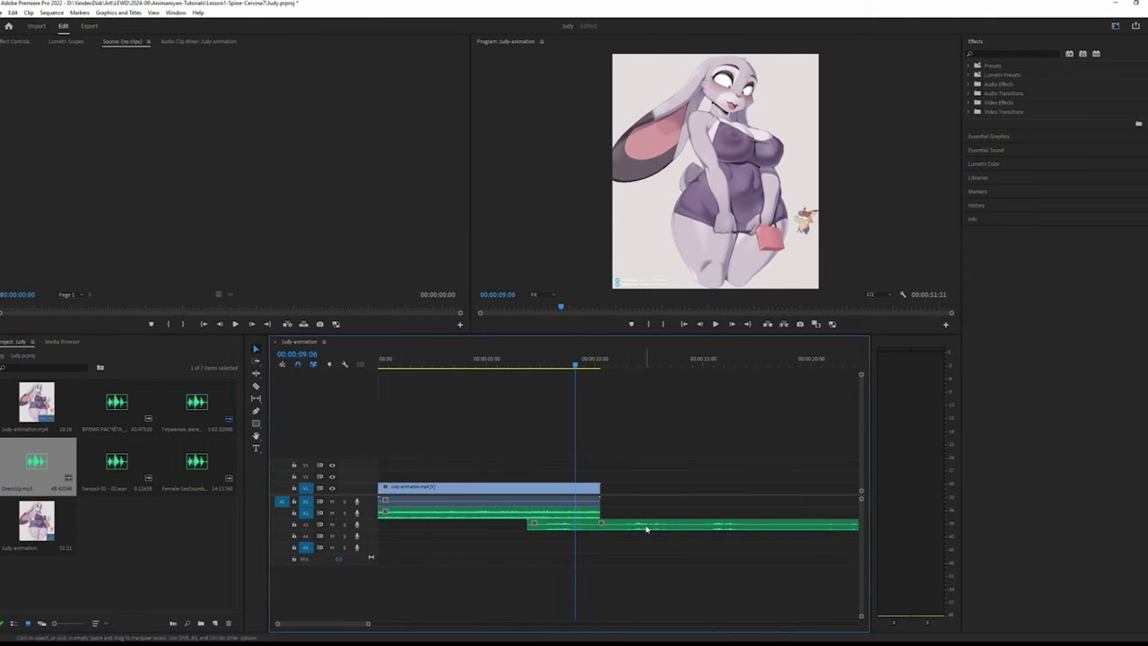
key("Delete")
left_click(125, 474)
Add the swoosh sound on A4 near 5 seconds and shift DressUp.mp3 earlier on A3.
left_click_drag(550, 535, 442, 538)
key("=")
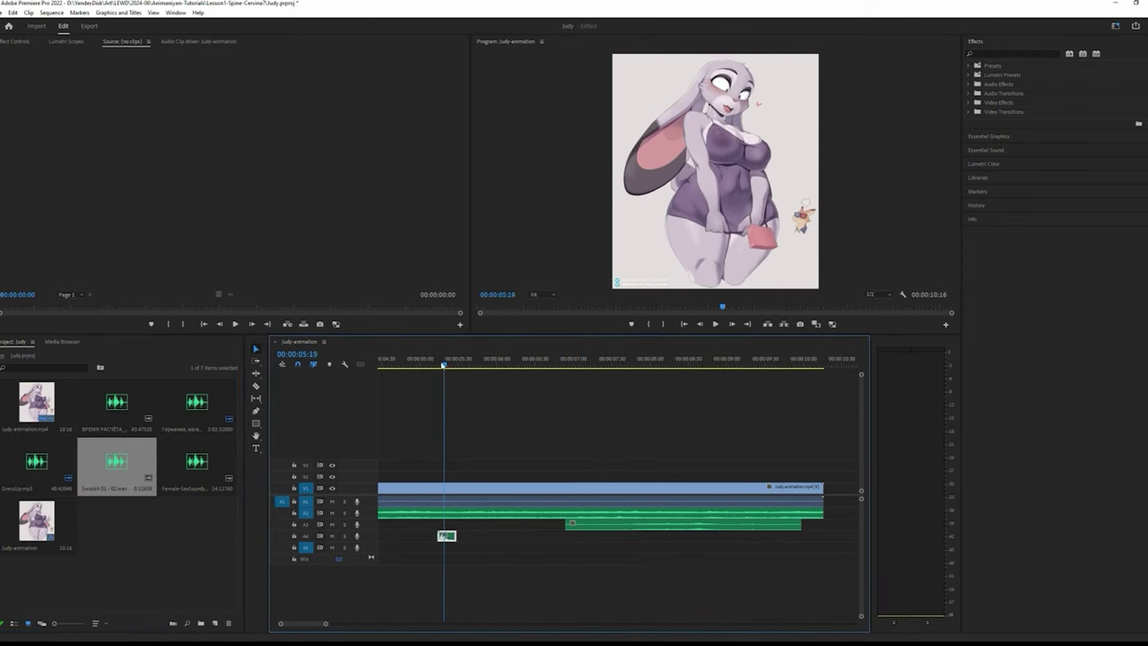
key("space")
left_click_drag(682, 524, 538, 530)
key("minus")
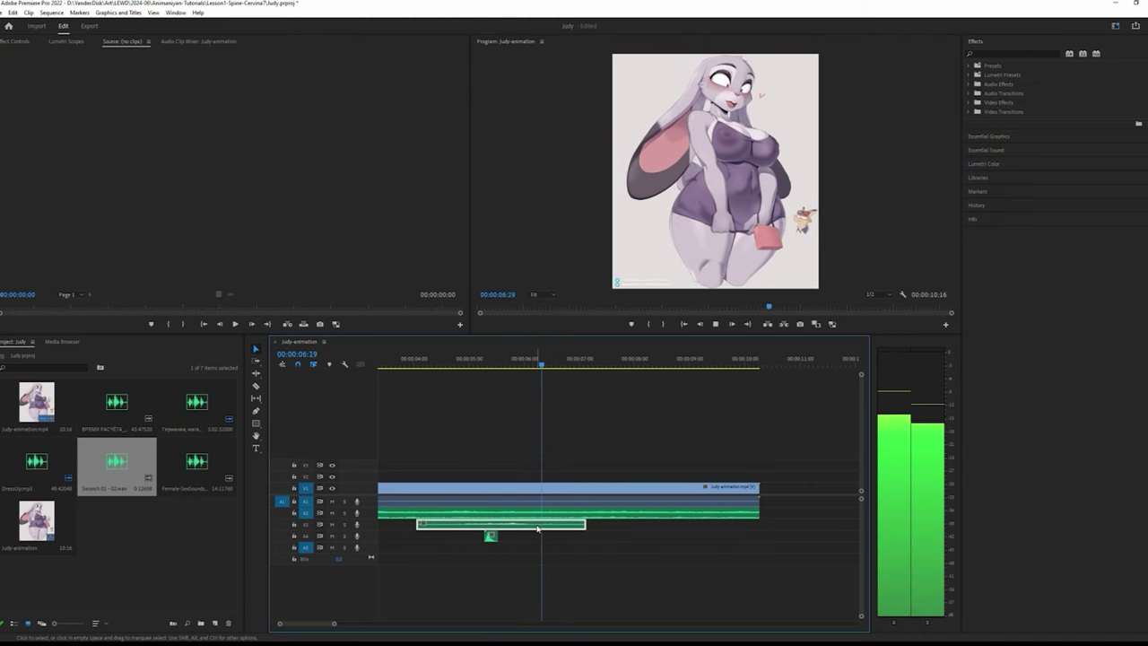
double_click(538, 527)
Trim the DressUp clip on A3 shorter and preview from about 5 seconds.
key("space")
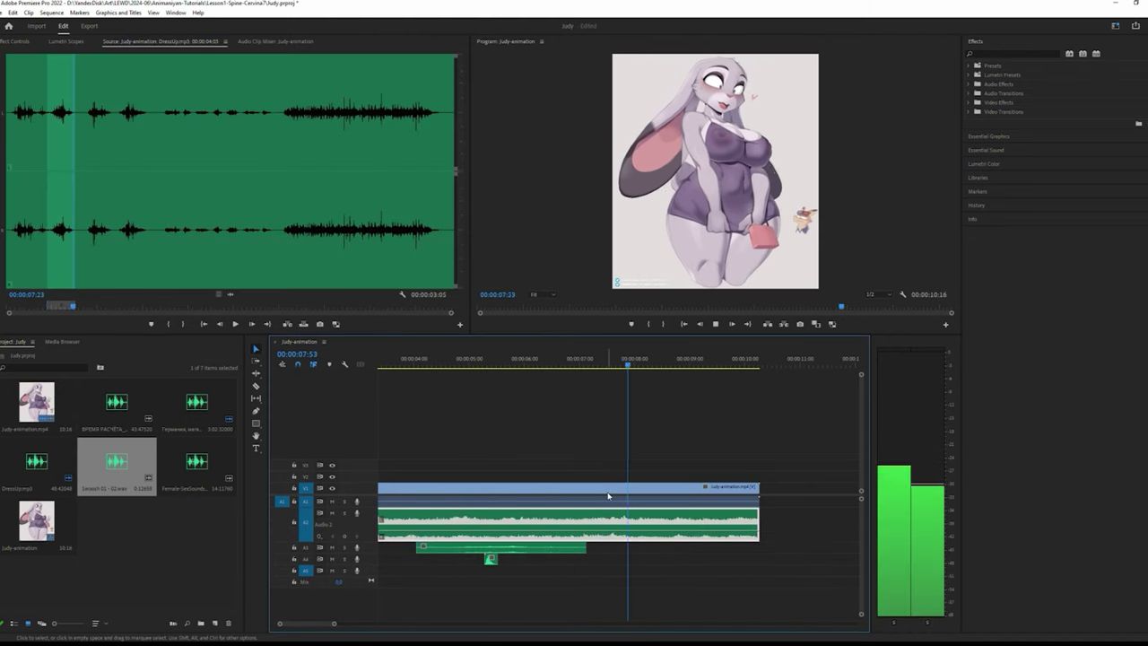
left_click_drag(585, 547, 486, 555)
left_click(473, 362)
key("space")
key("space")
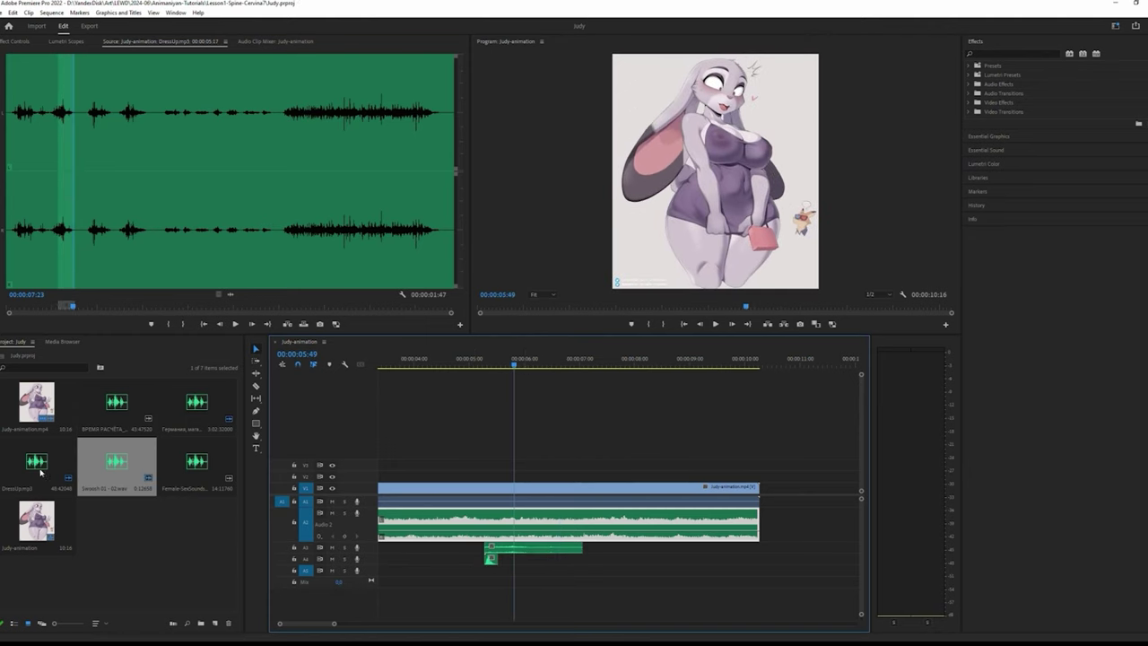
Add the long female vocal sound to A5 near 1 second and play it back.
left_click_drag(196, 461, 577, 572)
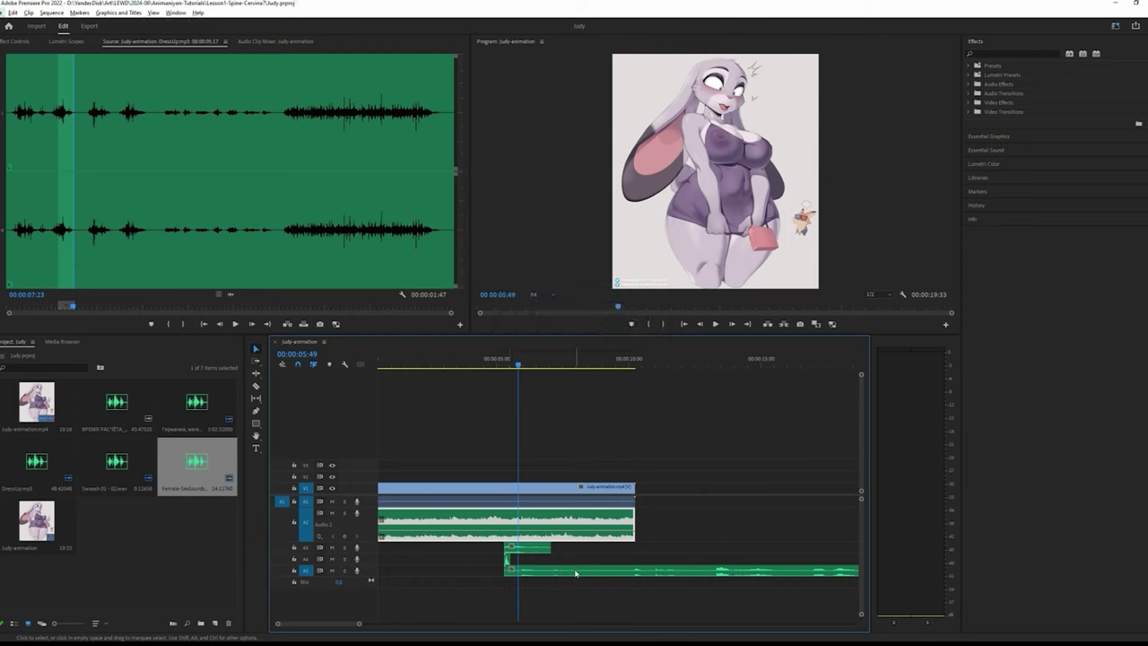
key("space")
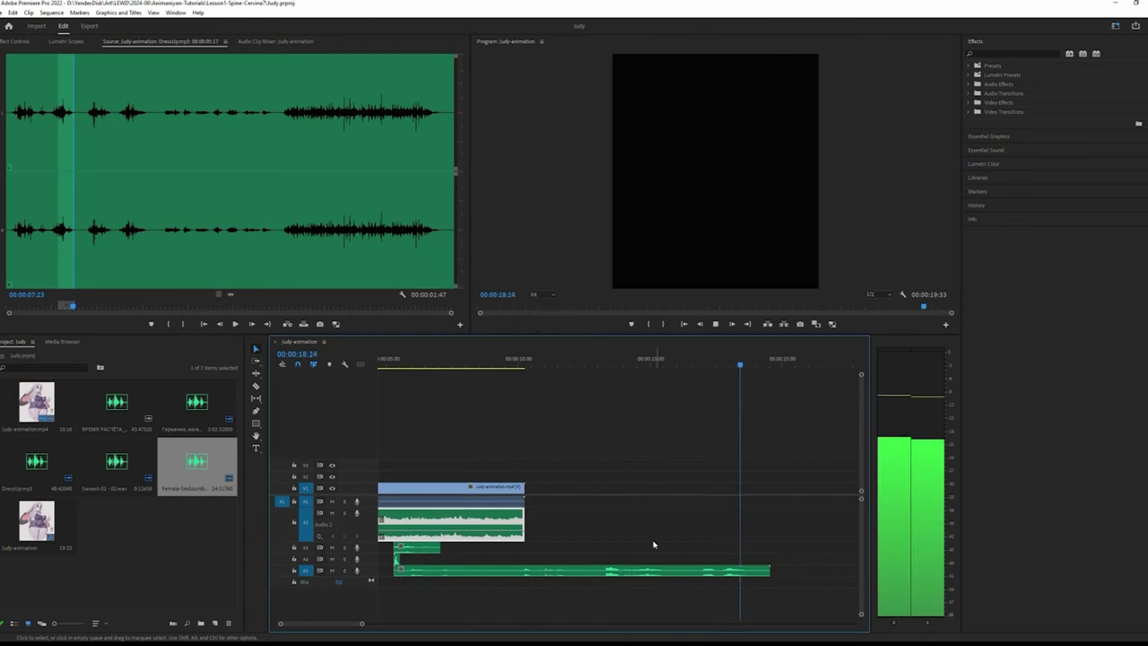
key("space")
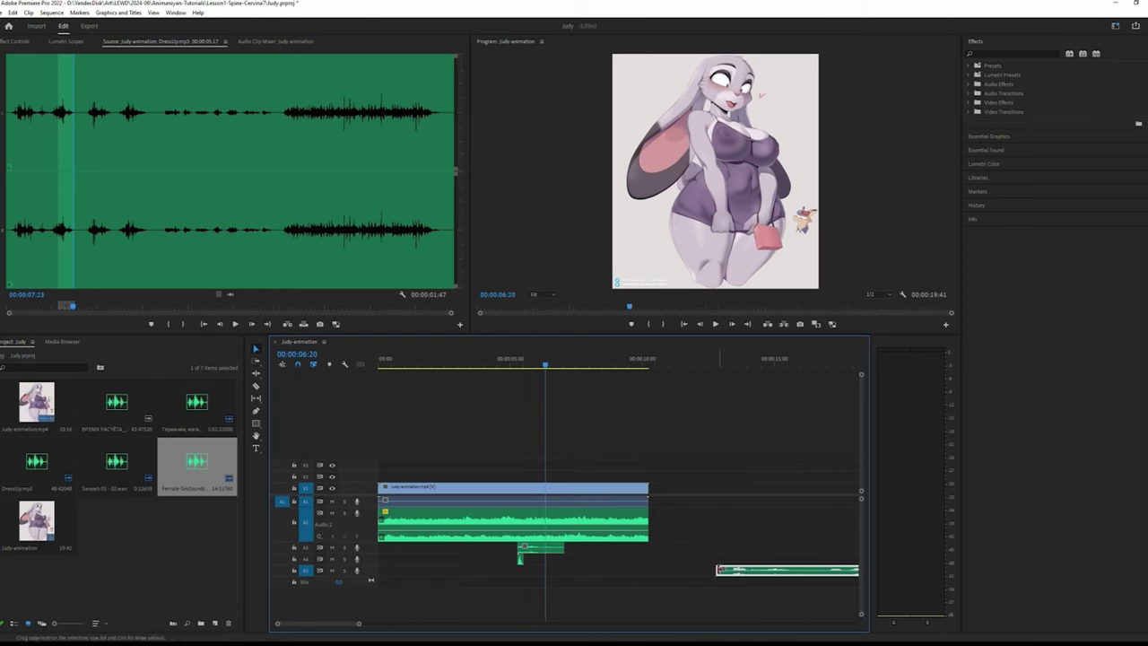
key("space")
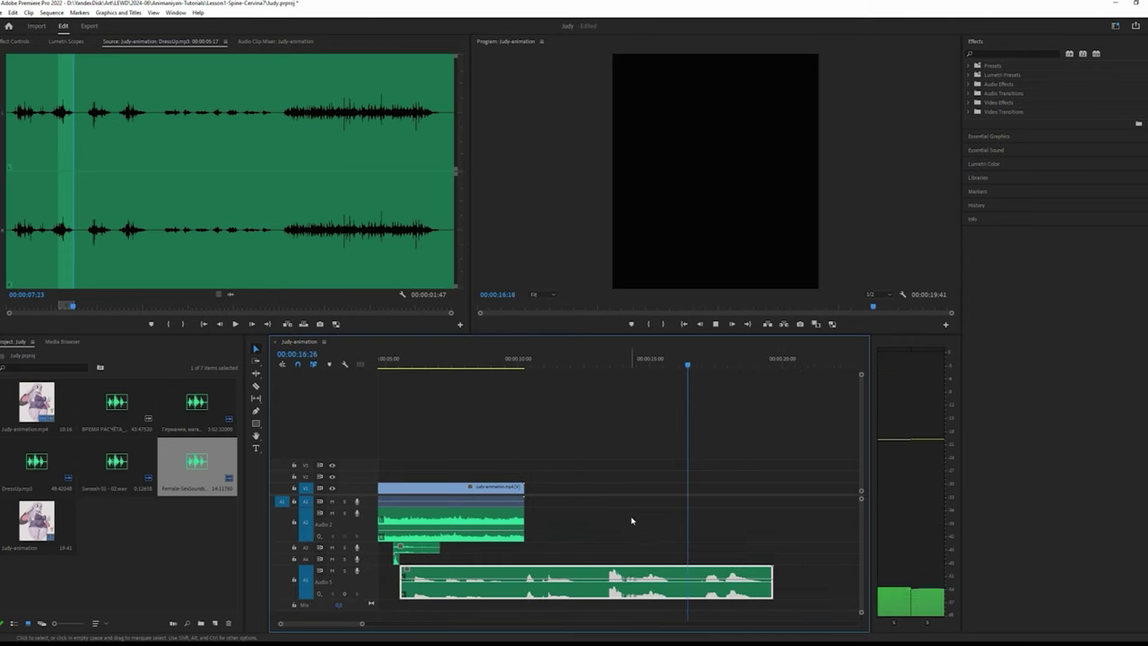
key("space")
Razor-cut the A5 female vocal clip and move the short piece to about 5 seconds.
left_click_drag(483, 373, 462, 368)
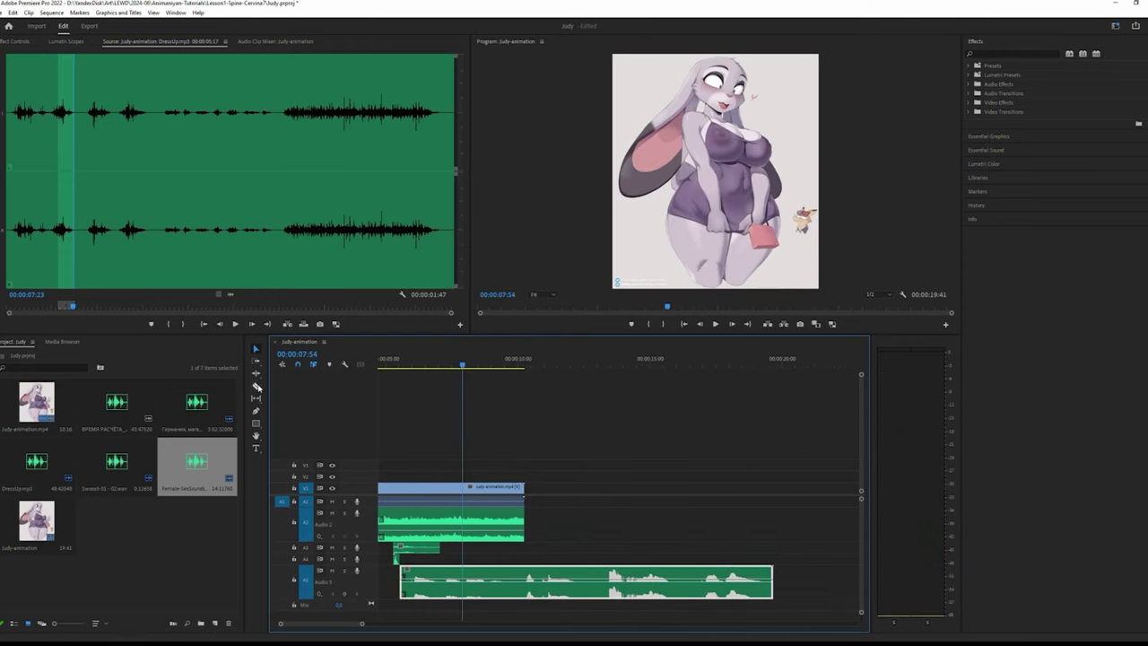
left_click(256, 386)
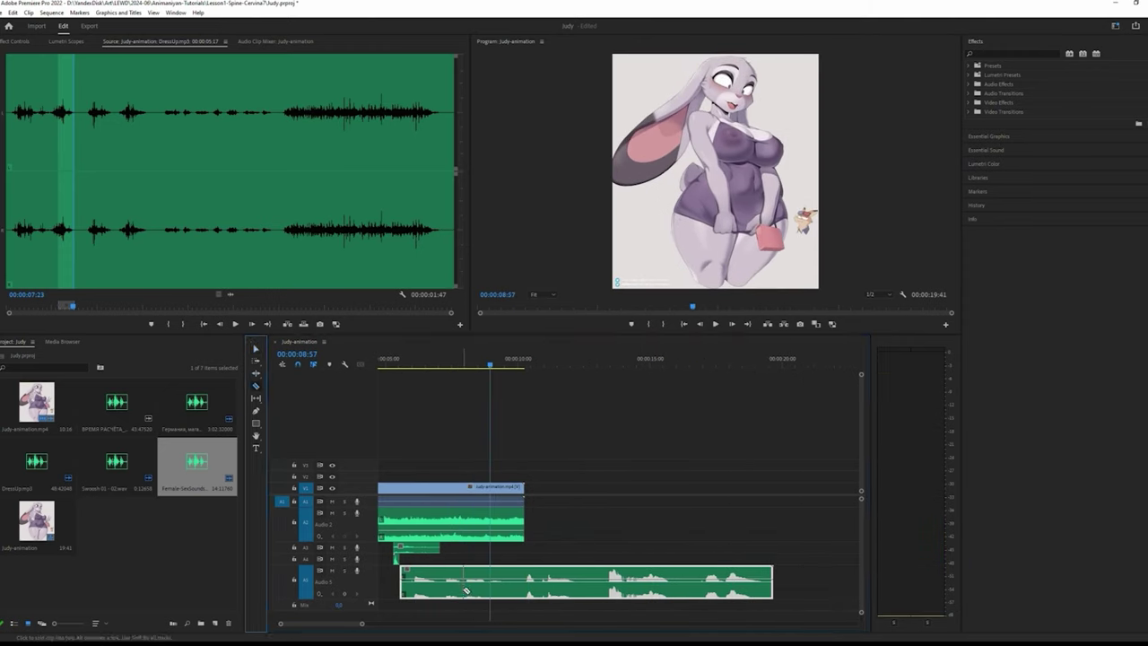
left_click(257, 350)
left_click_drag(491, 583, 399, 590)
Play back around 6 seconds with Audio 3 expanded to check the vocal's timing.
scroll(400, 379, "up", 3)
left_click_drag(549, 363, 542, 588)
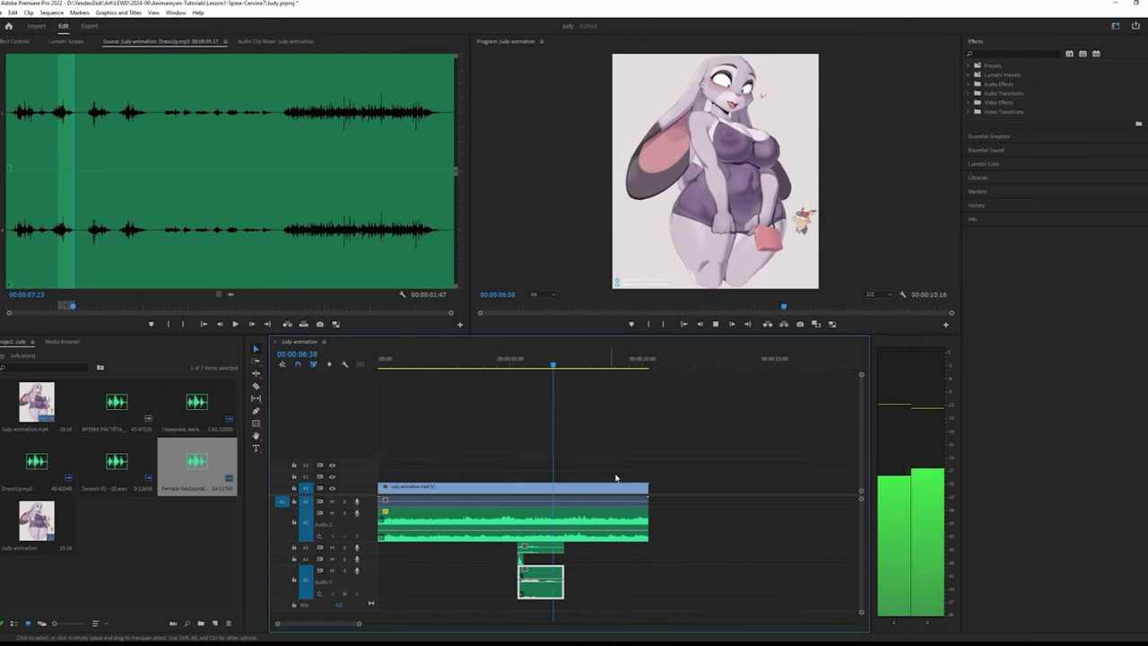
key("space")
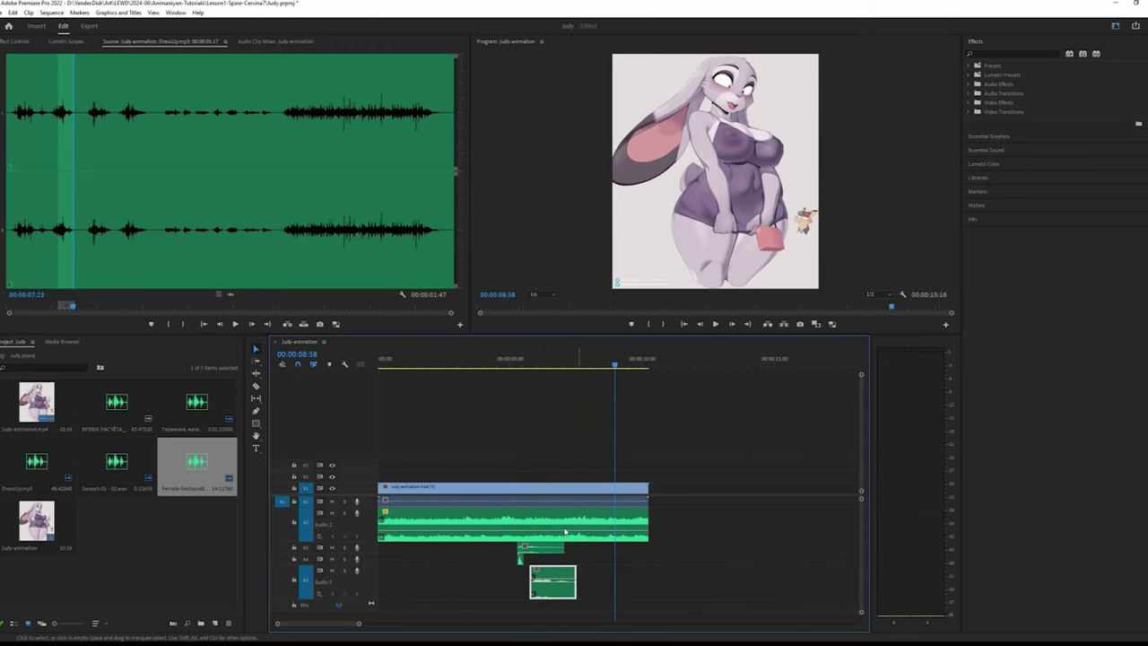
key("space")
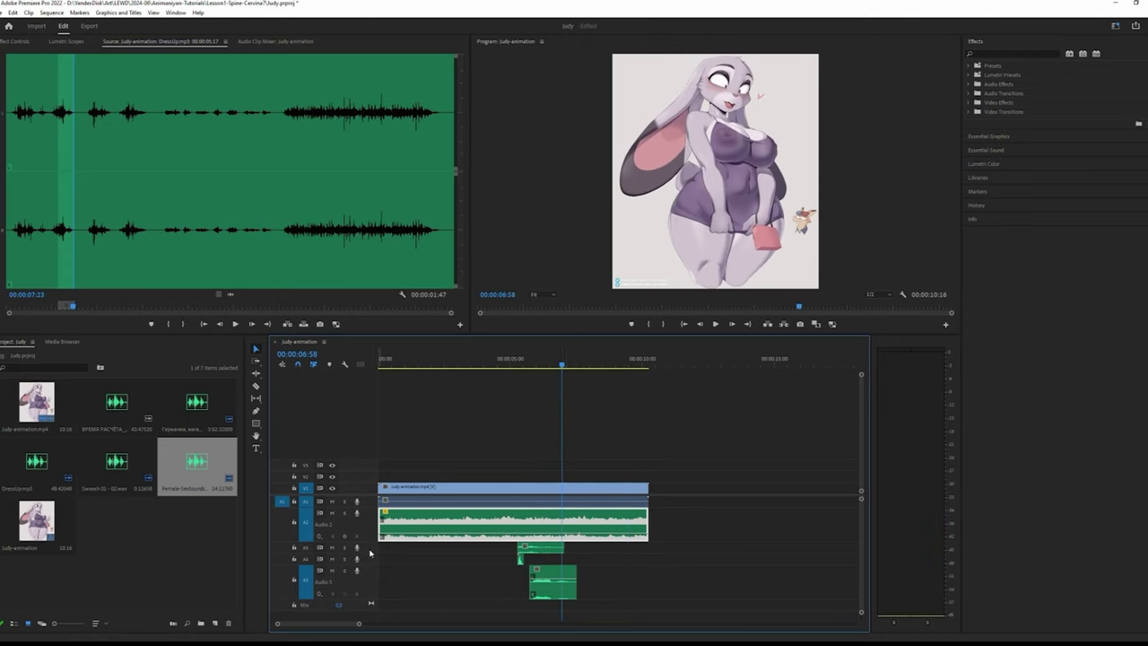
double_click(370, 553)
key("Up")
left_click(508, 561)
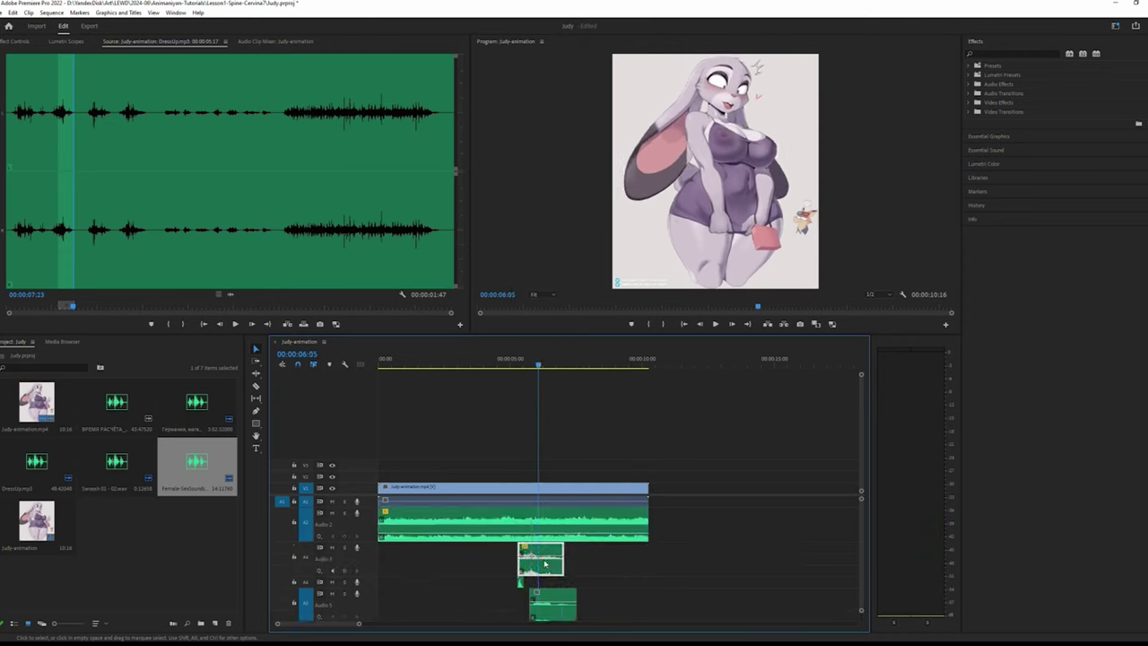
key("space")
key("space")
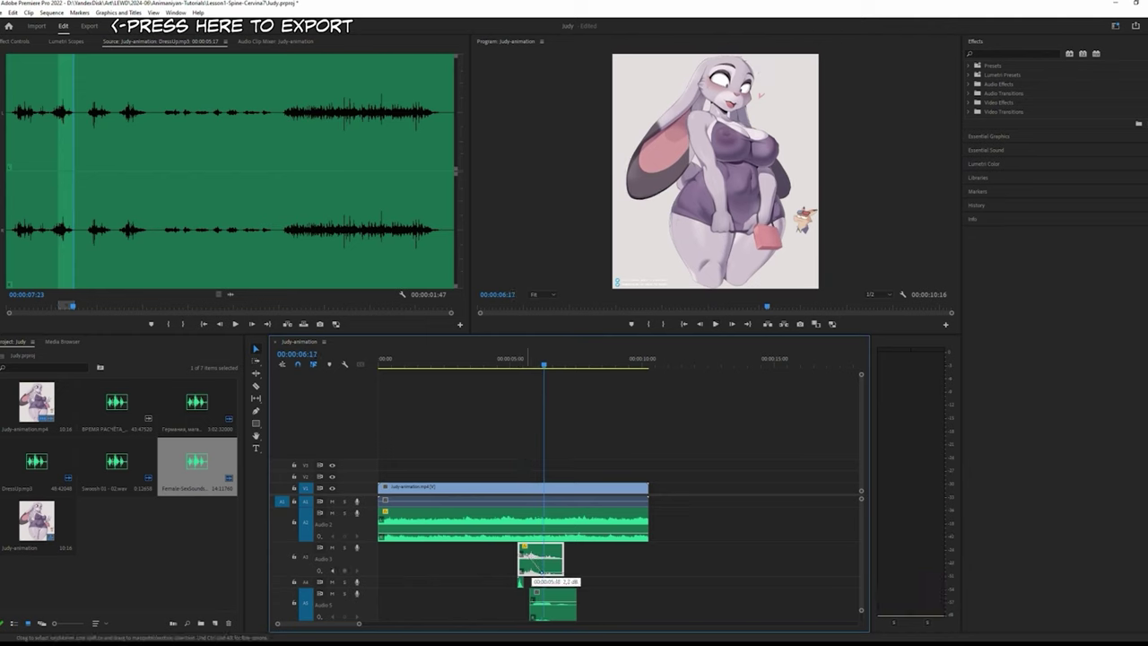
key("space")
key("space")
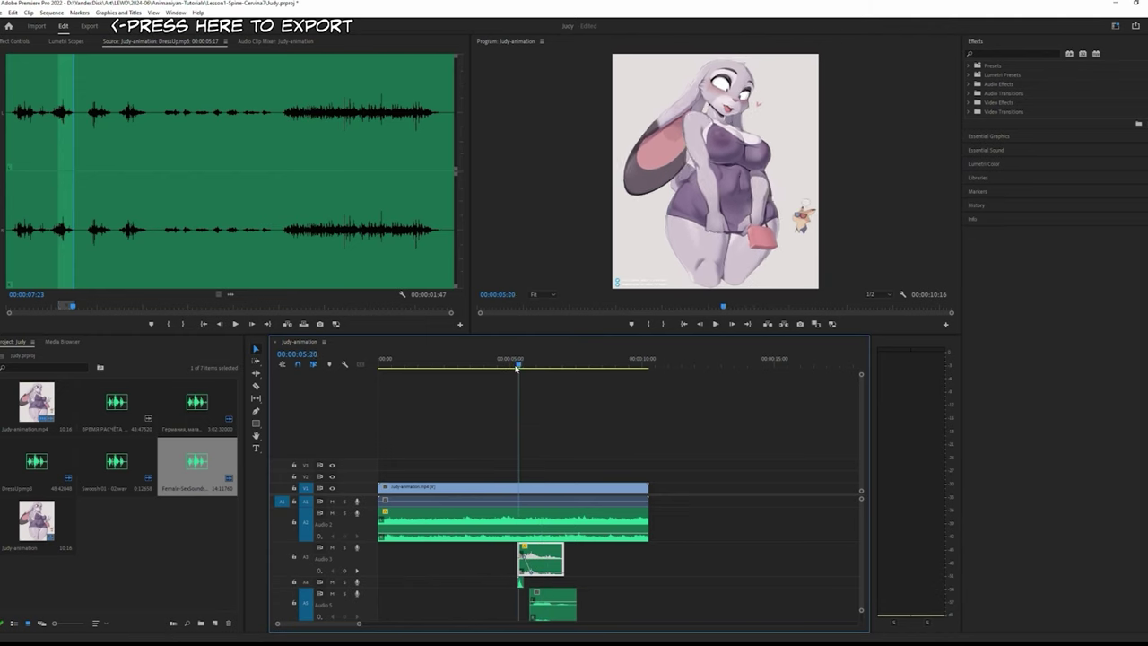
Preview the sequence from 5 seconds, then bring up the Export workspace.
left_click_drag(516, 367, 517, 368)
key("=")
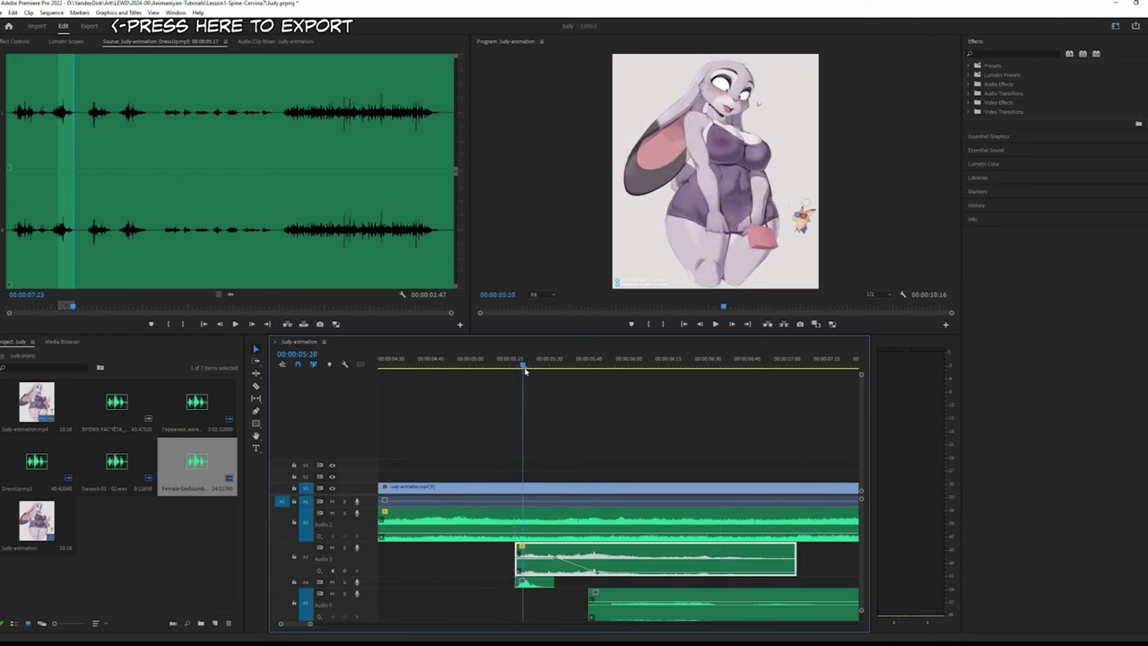
key("space")
key("minus")
key("minus")
key("minus")
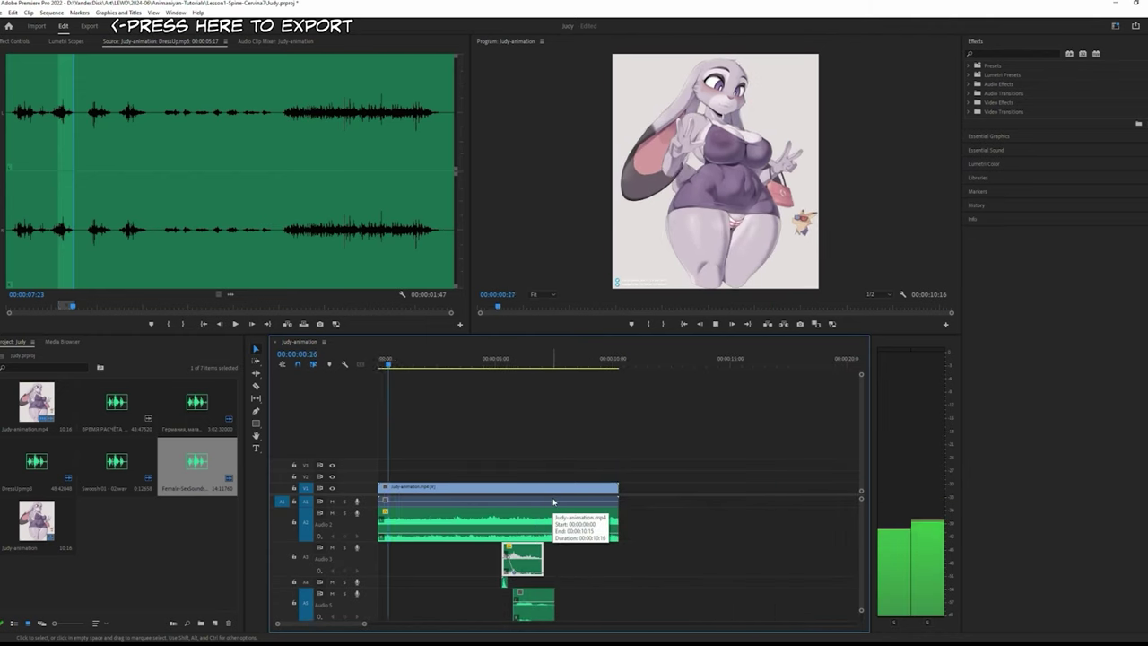
key("ctrl+m")
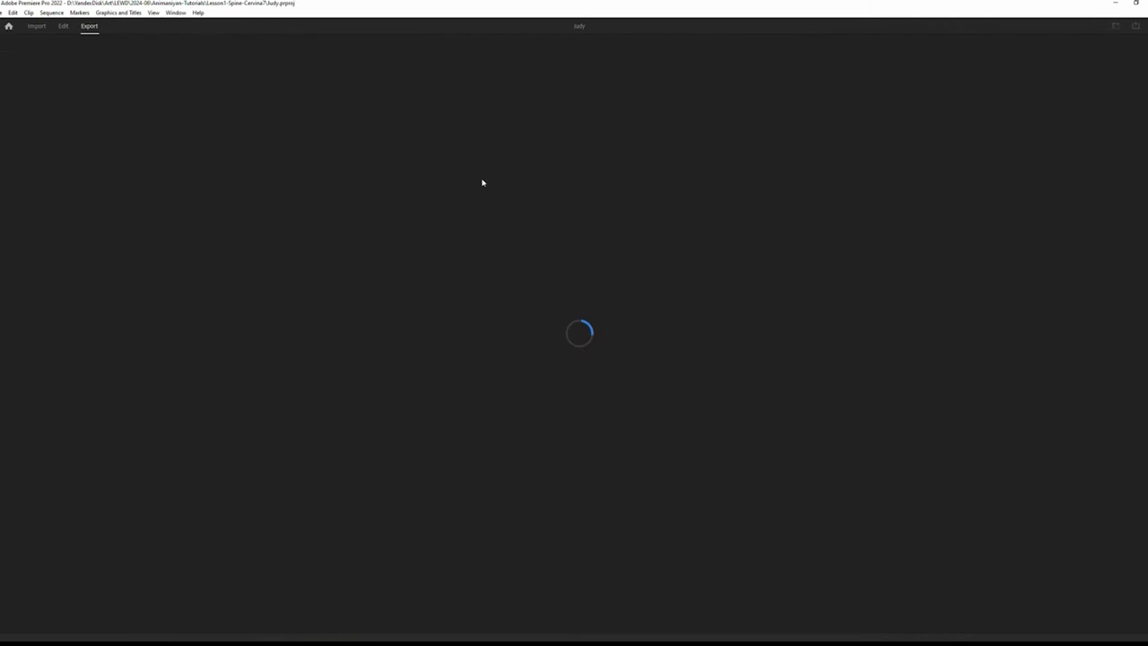